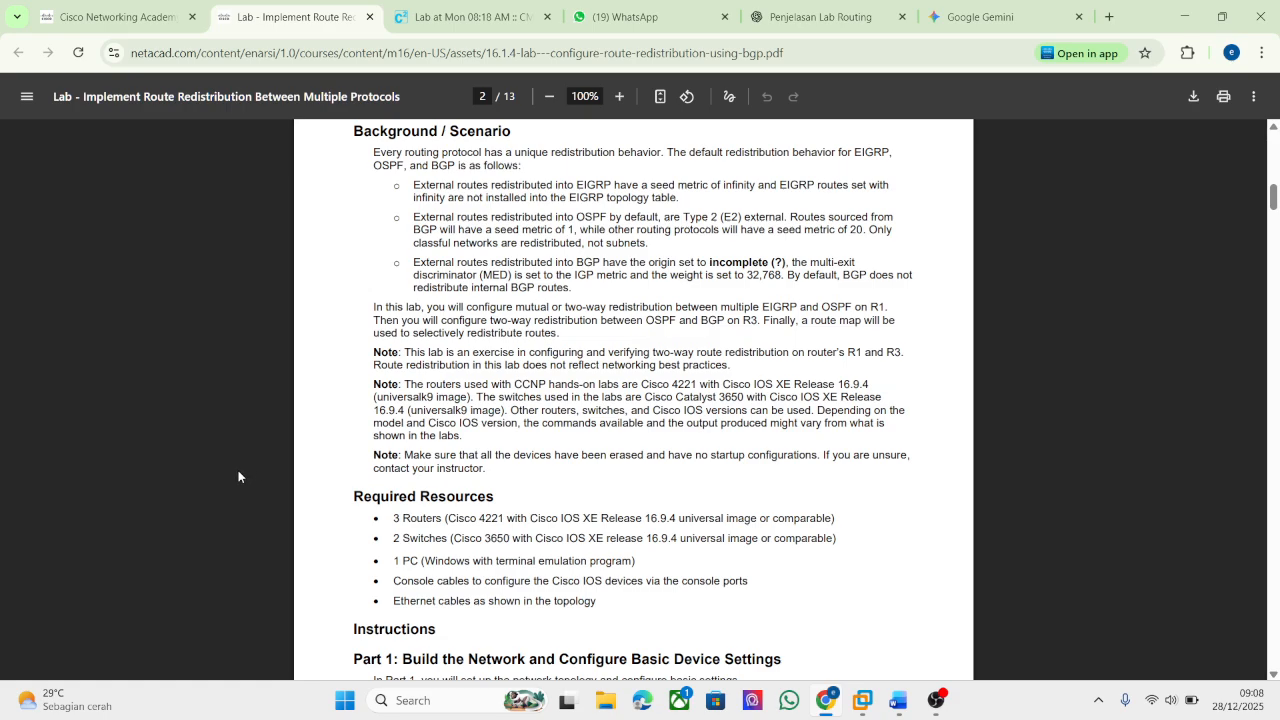
# Examine the topology diagram, the addressing table and the Part 1 instructions in the lab document.
pyautogui.scroll(5, 375, 468)
pyautogui.scroll(5, 368, 467)
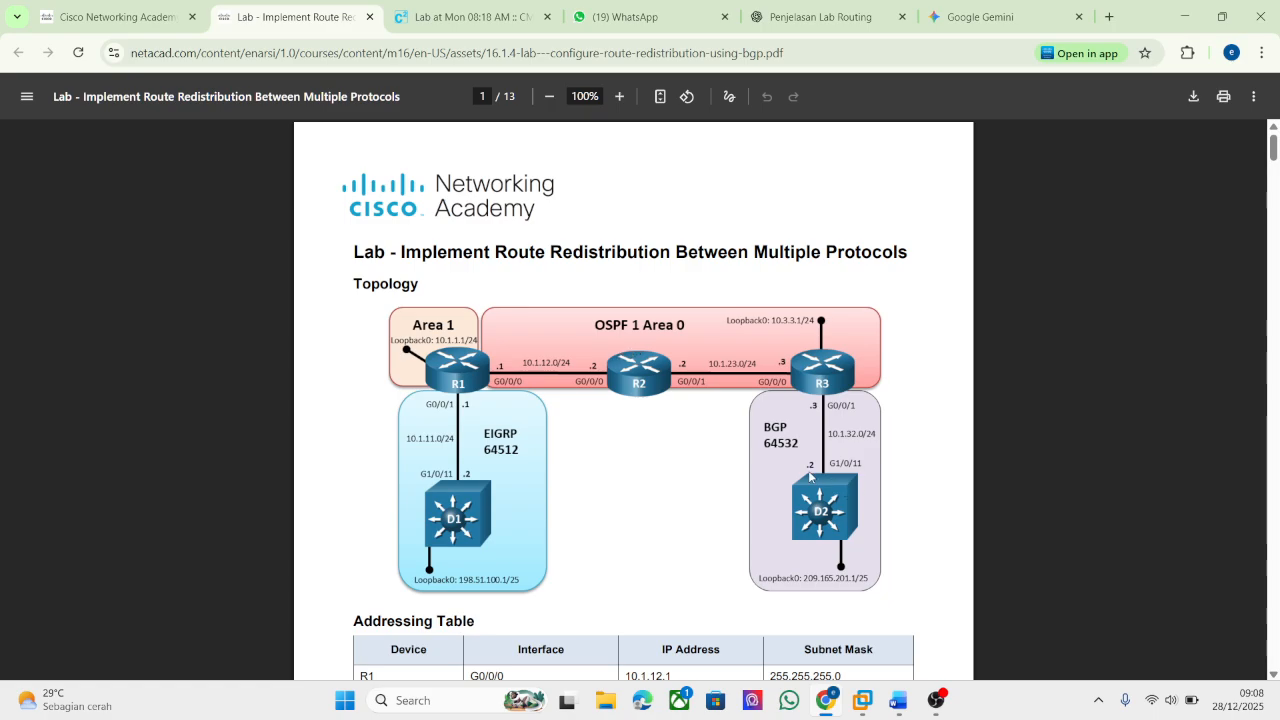
pyautogui.scroll(-5, 546, 447)
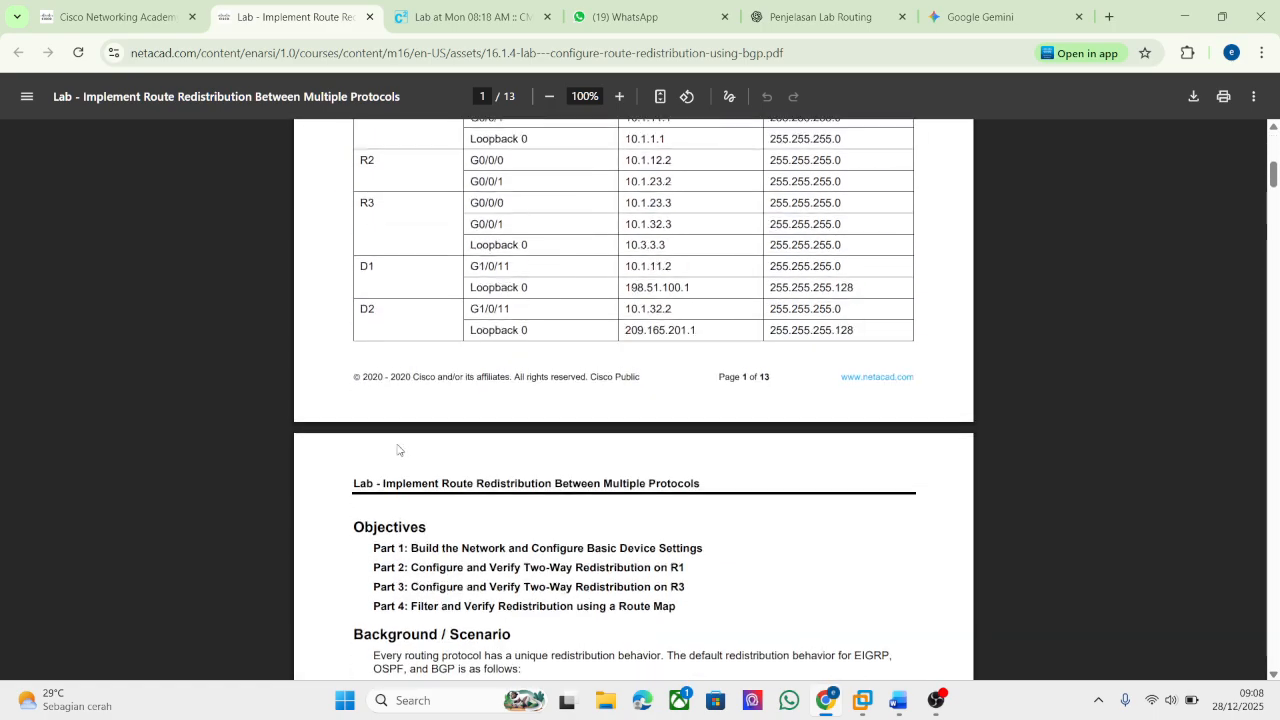
pyautogui.scroll(2, 378, 426)
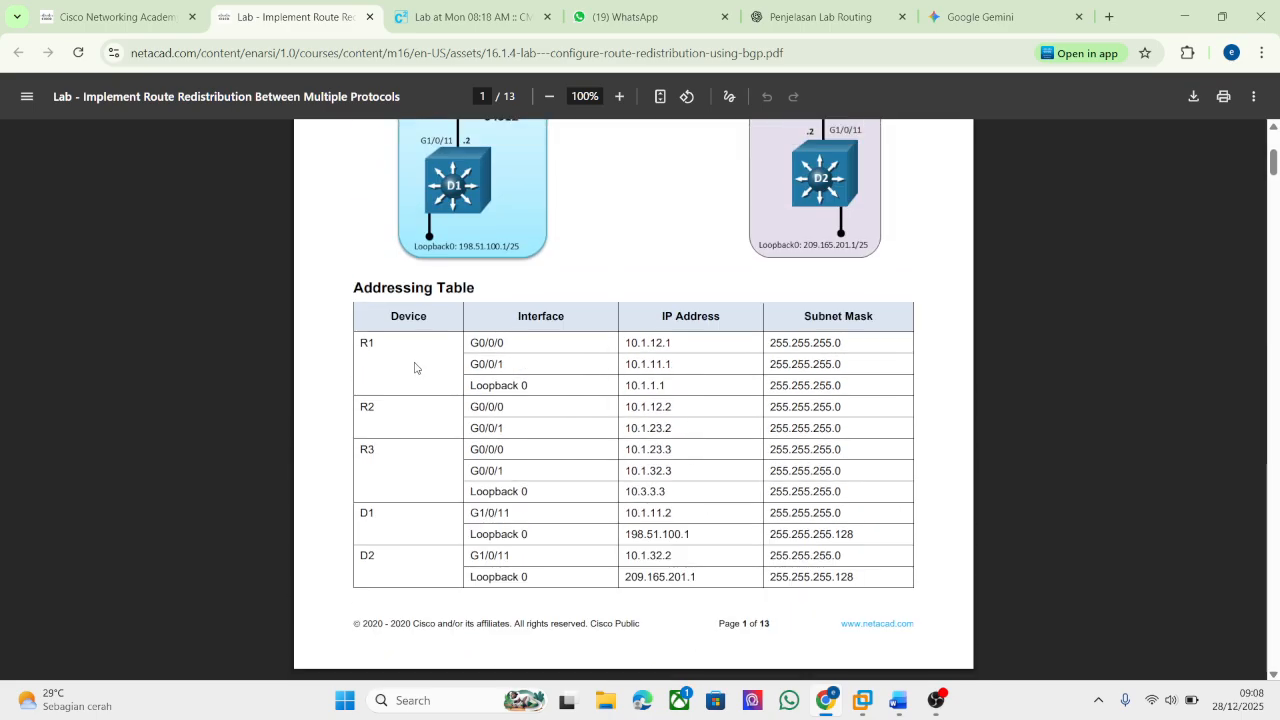
pyautogui.scroll(2, 415, 368)
pyautogui.scroll(-12, 403, 369)
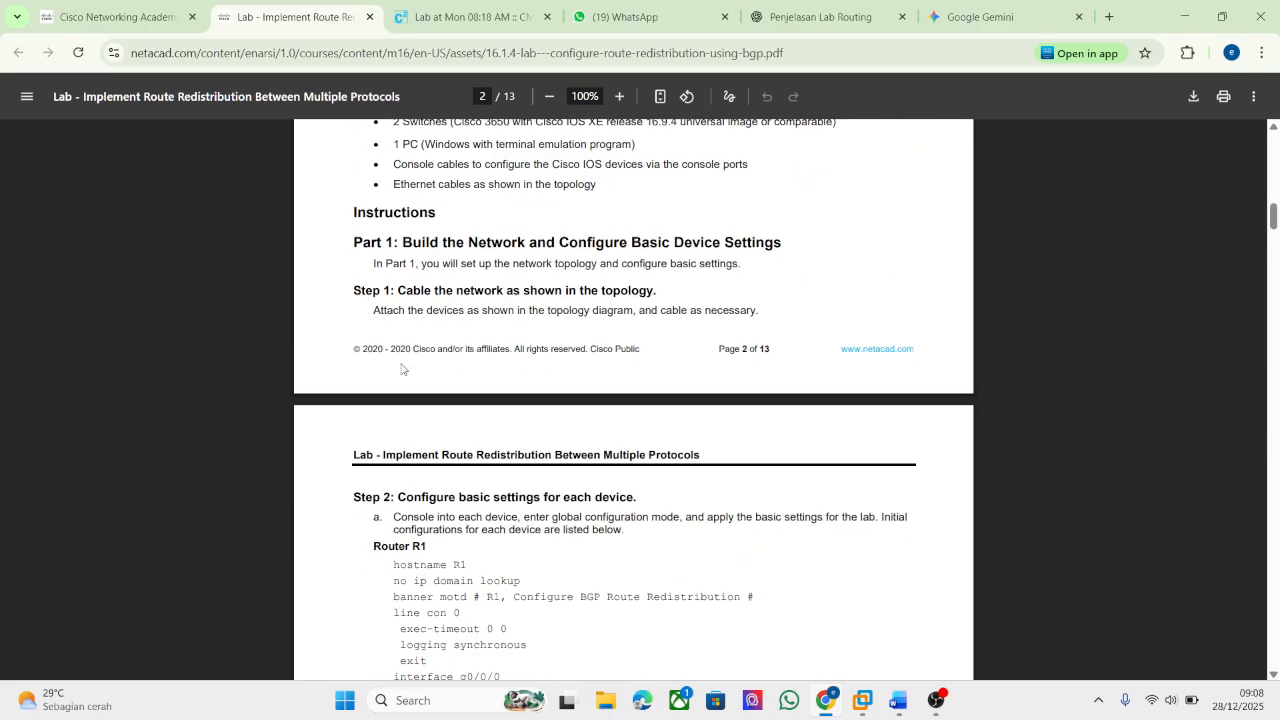
pyautogui.scroll(-2, 401, 369)
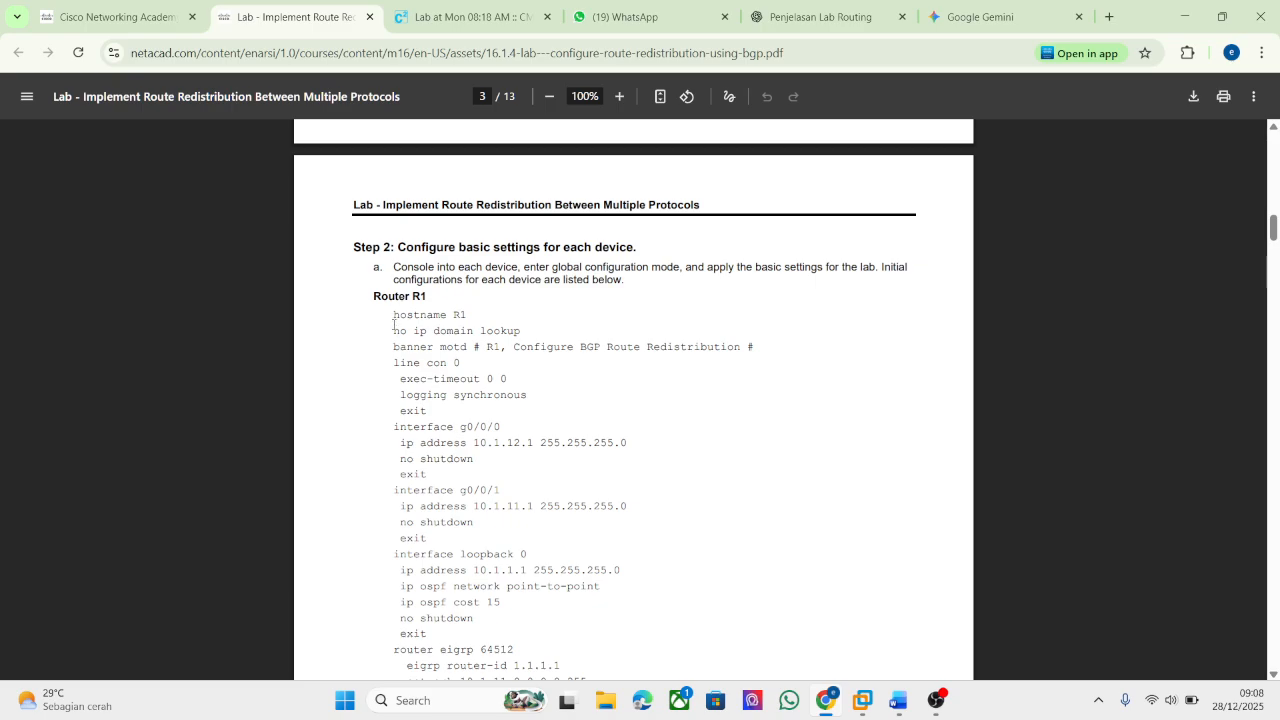
# Copy the complete Router R1 initial configuration, from "hostname R1" to "end", out of the lab document.
pyautogui.moveTo(394, 322); pyautogui.dragTo(417, 542)
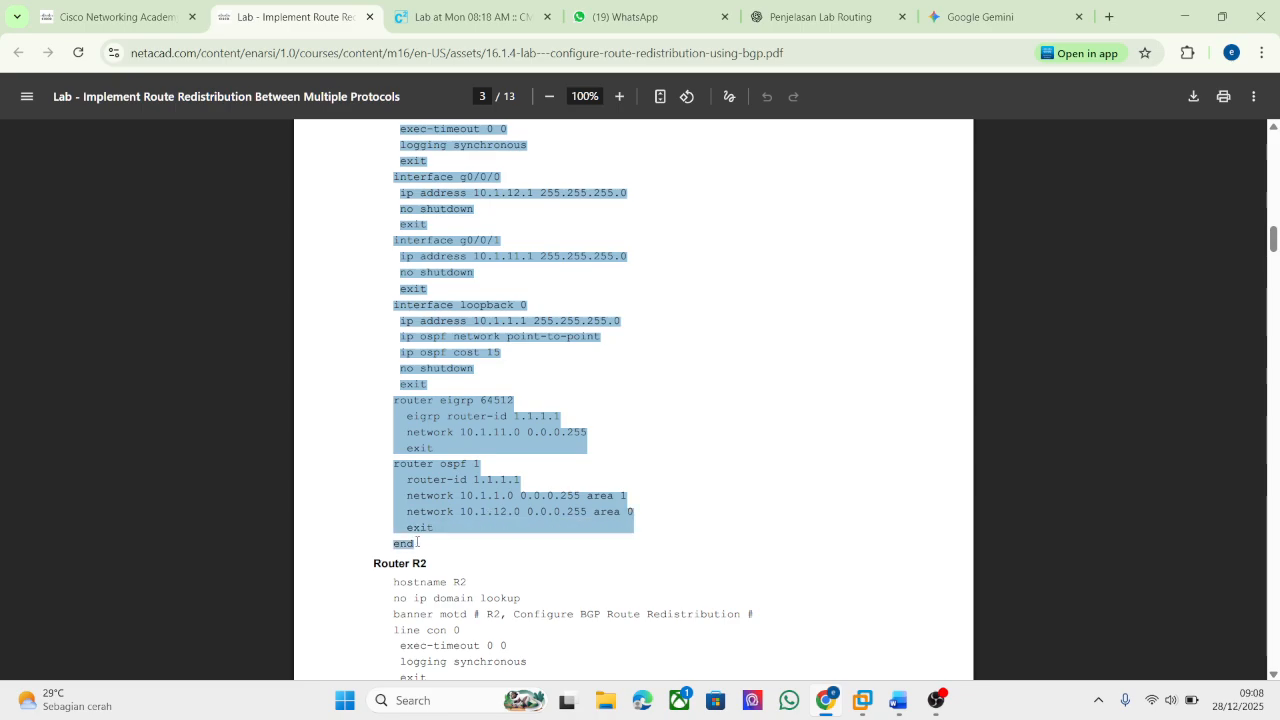
pyautogui.rightClick(426, 479)
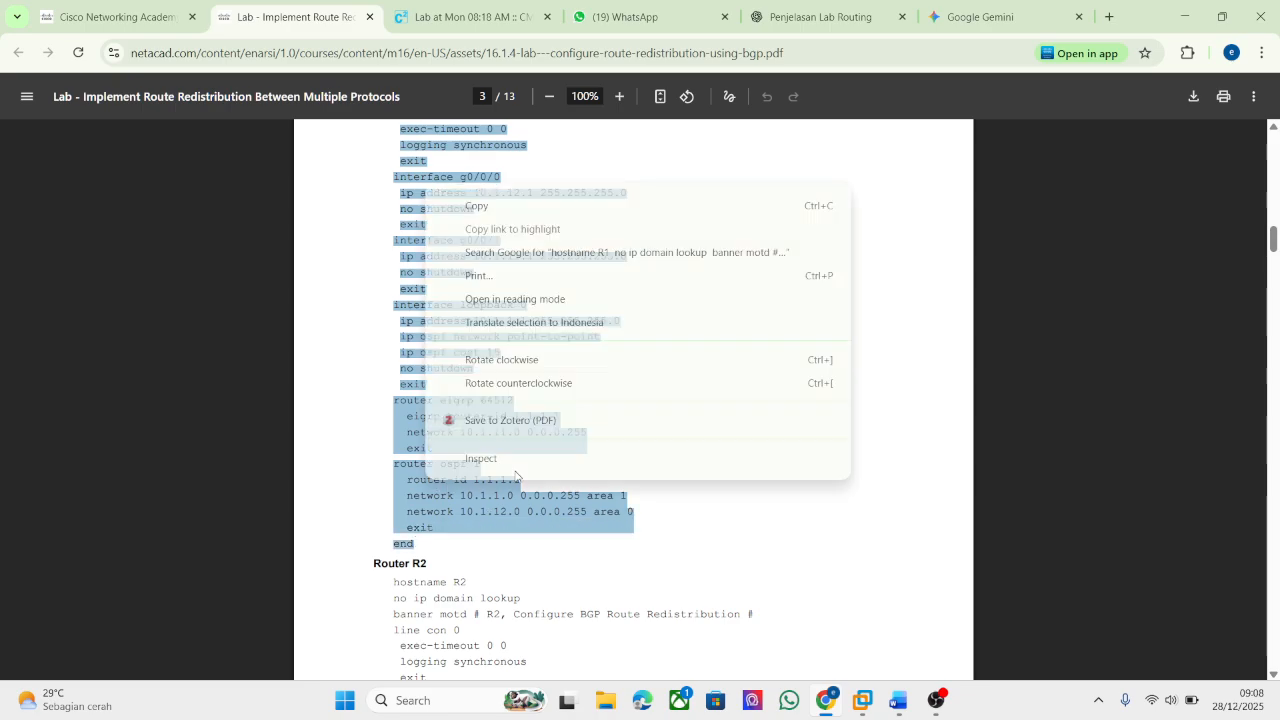
pyautogui.click(514, 201)
pyautogui.rightClick(466, 193)
pyautogui.click(500, 213)
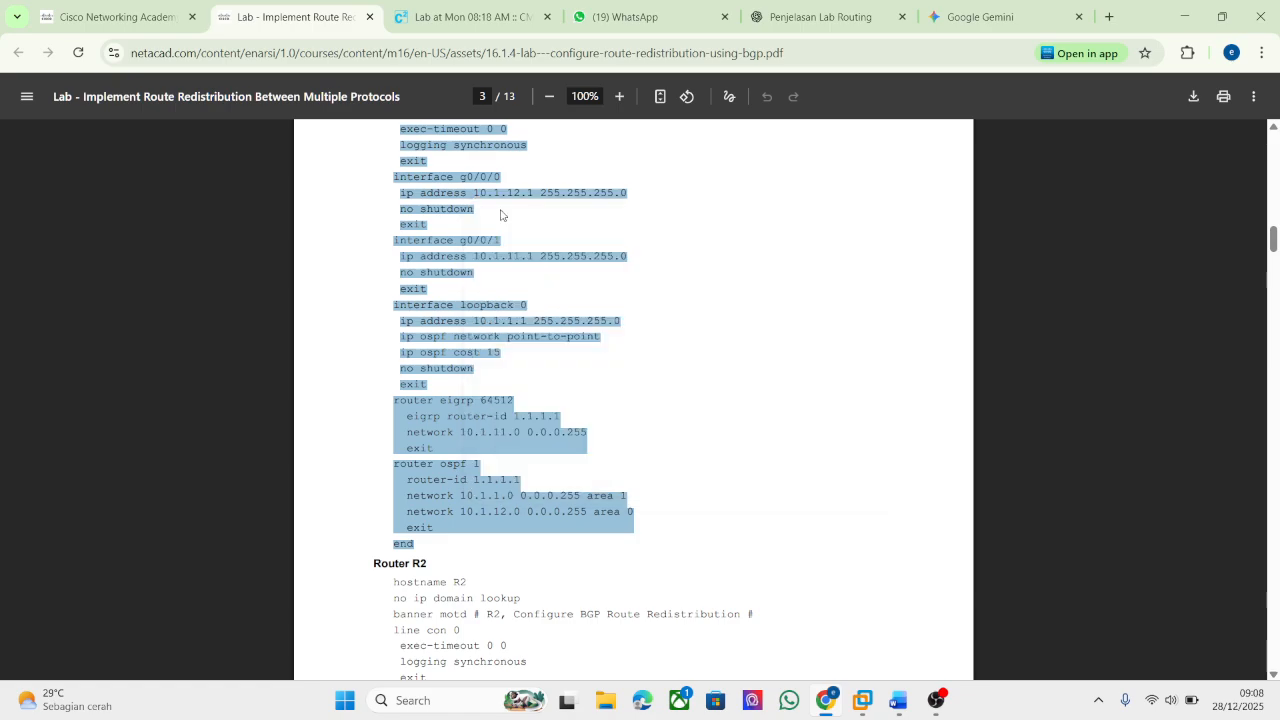
# Switch to the Cisco Modeling Labs workbench and open the console of node iol-4s-0.
pyautogui.click(460, 18)
pyautogui.rightClick(436, 238)
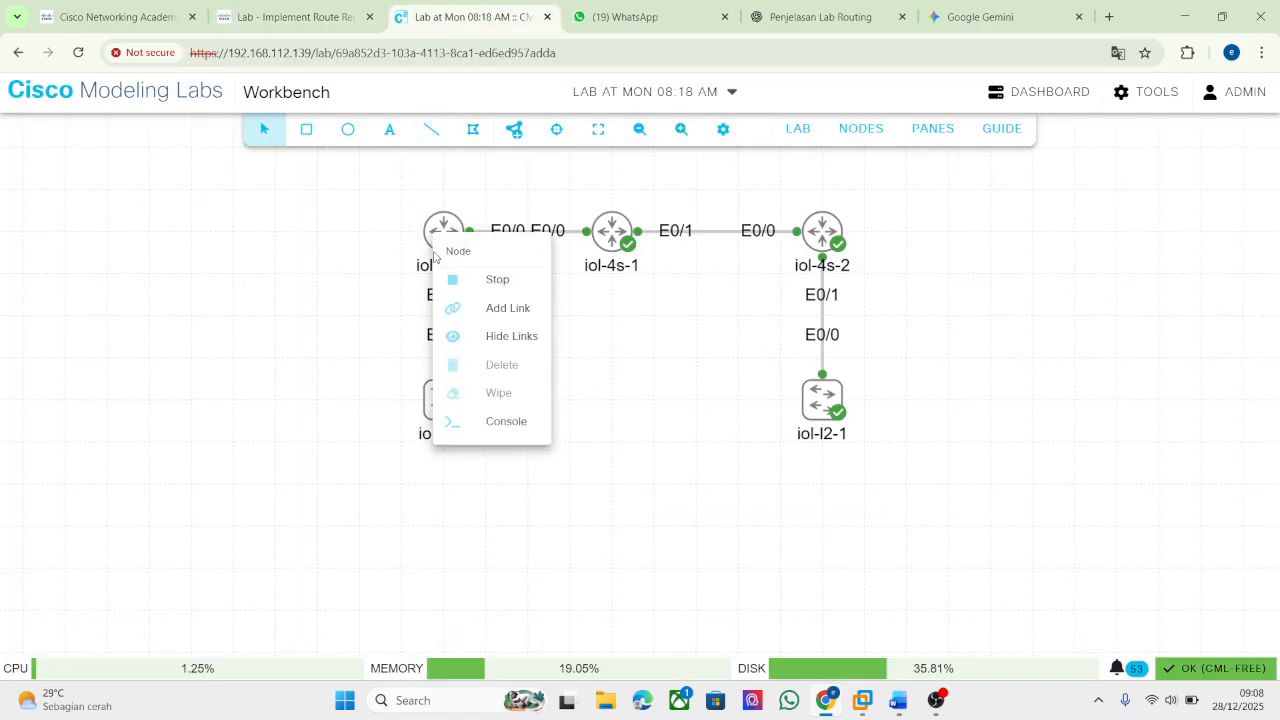
pyautogui.click(486, 421)
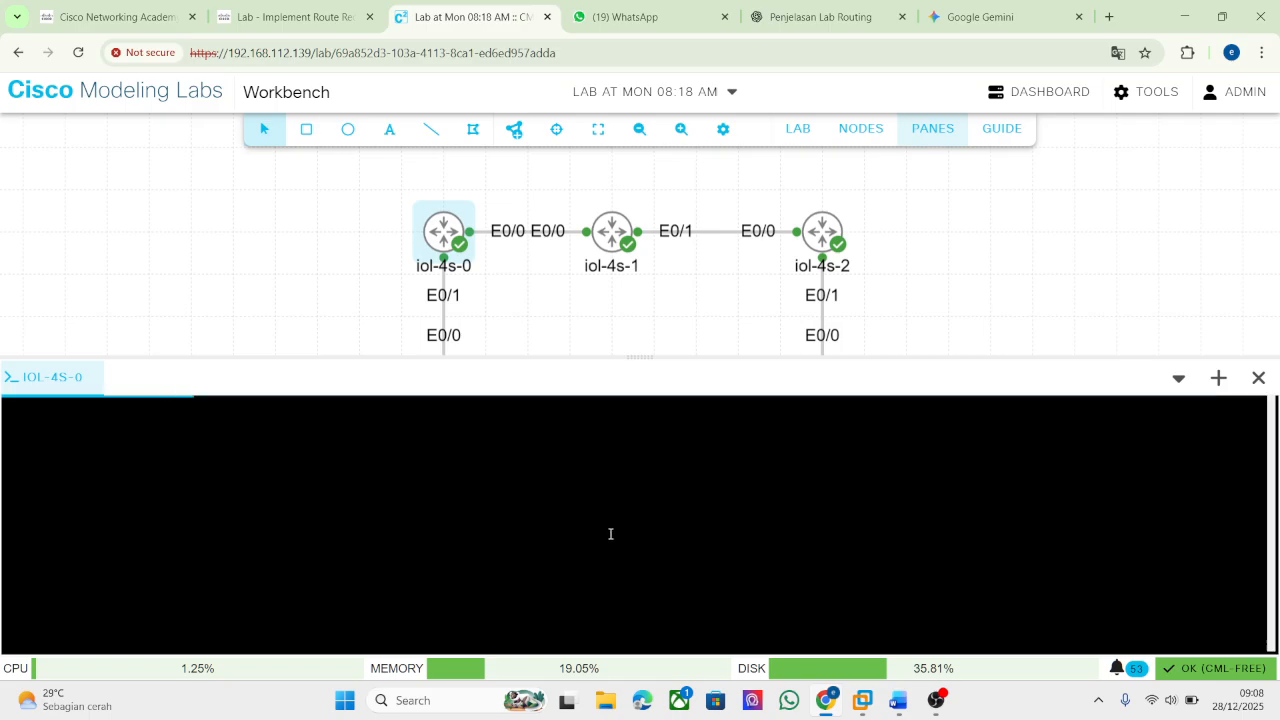
# Open Notepad, replace its existing text with the copied R1 configuration, and move the window clear of node iol-4s-0.
pyautogui.click(415, 699)
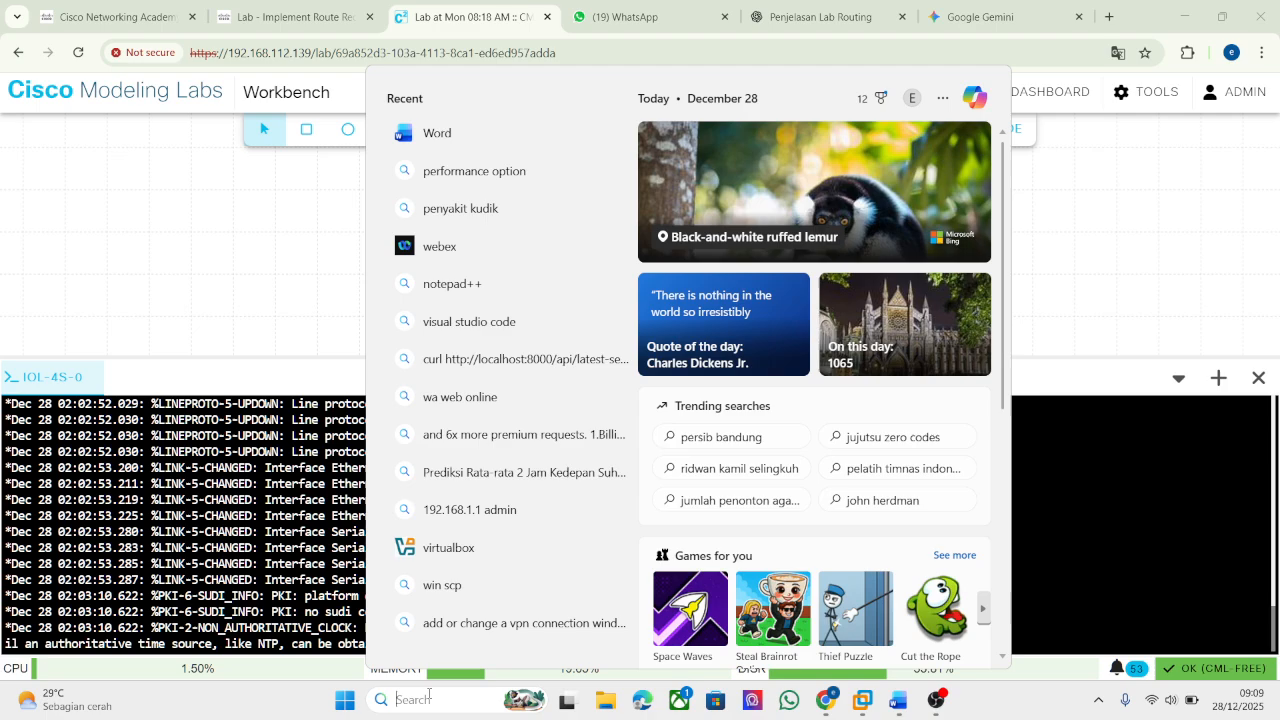
pyautogui.write('not')
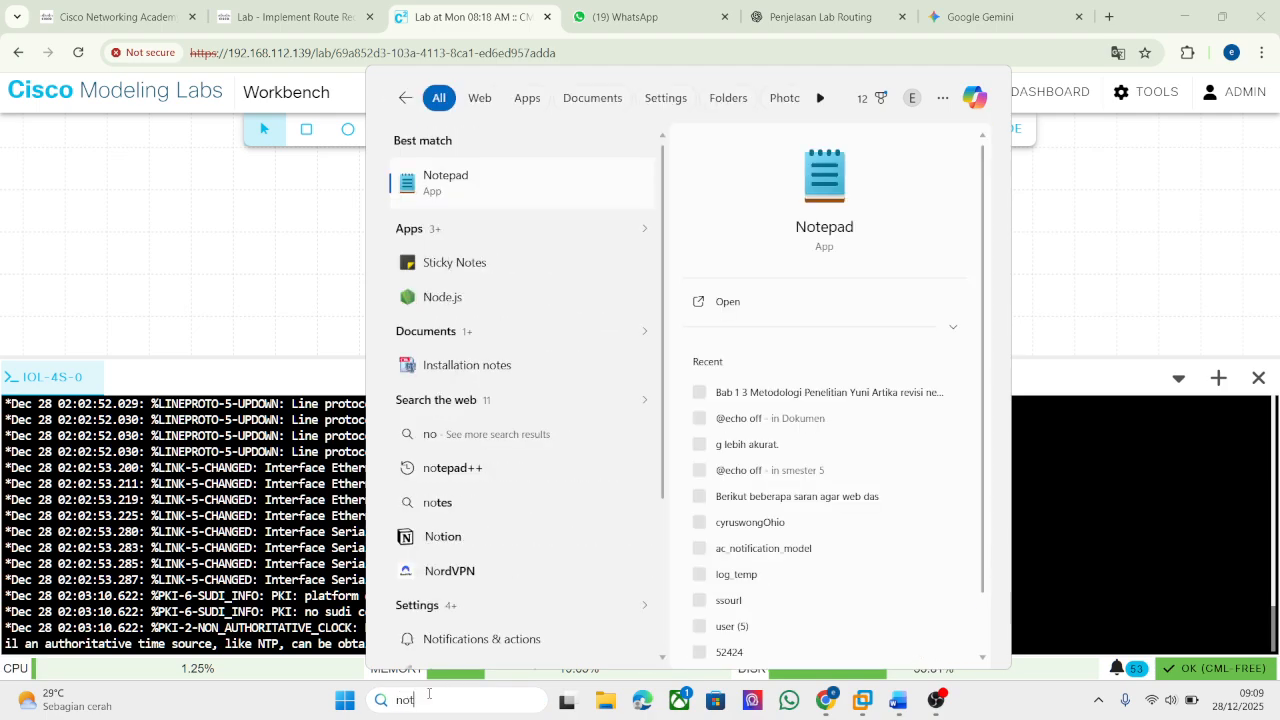
pyautogui.press('Return')
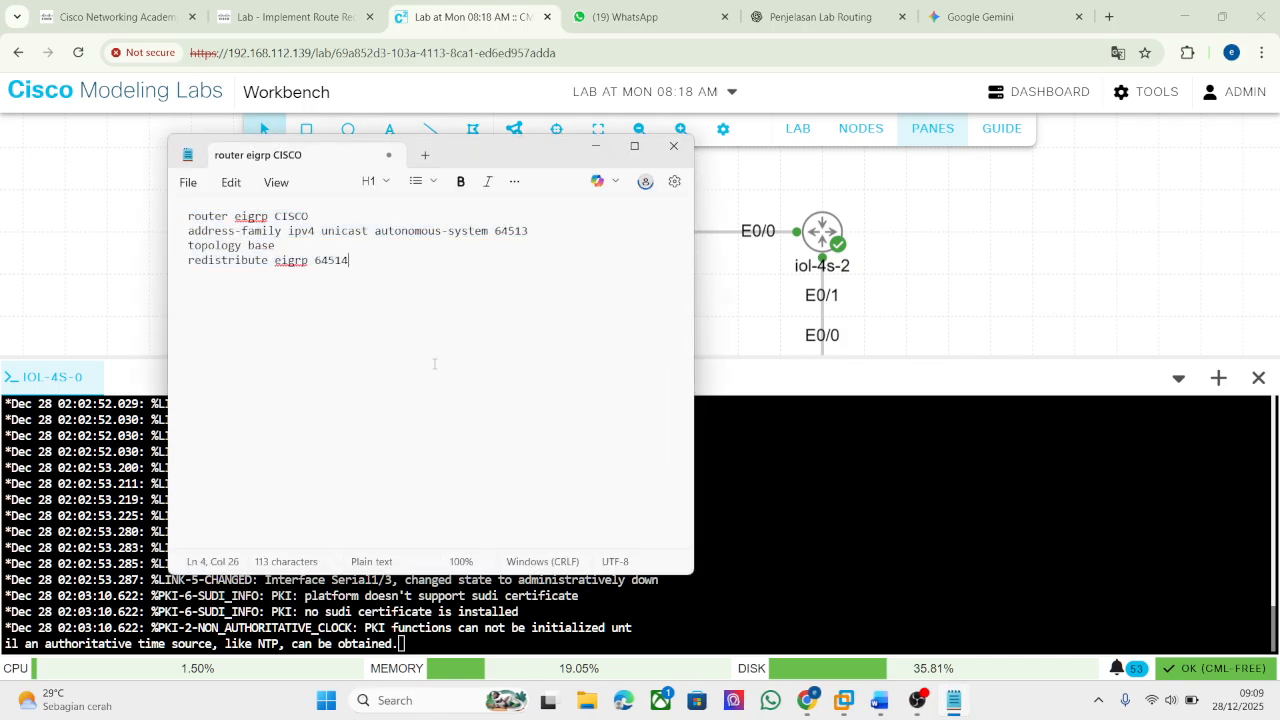
pyautogui.hotkey('ctrl', 'v')
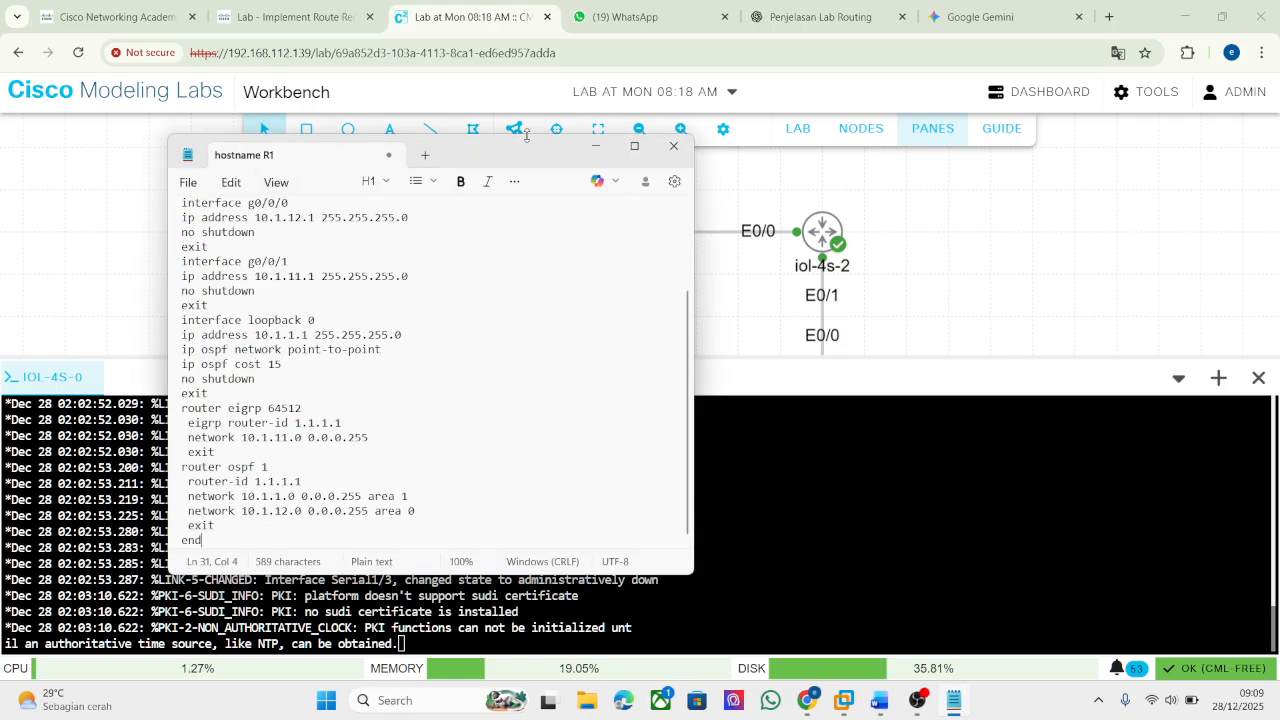
pyautogui.moveTo(512, 162); pyautogui.dragTo(980, 158)
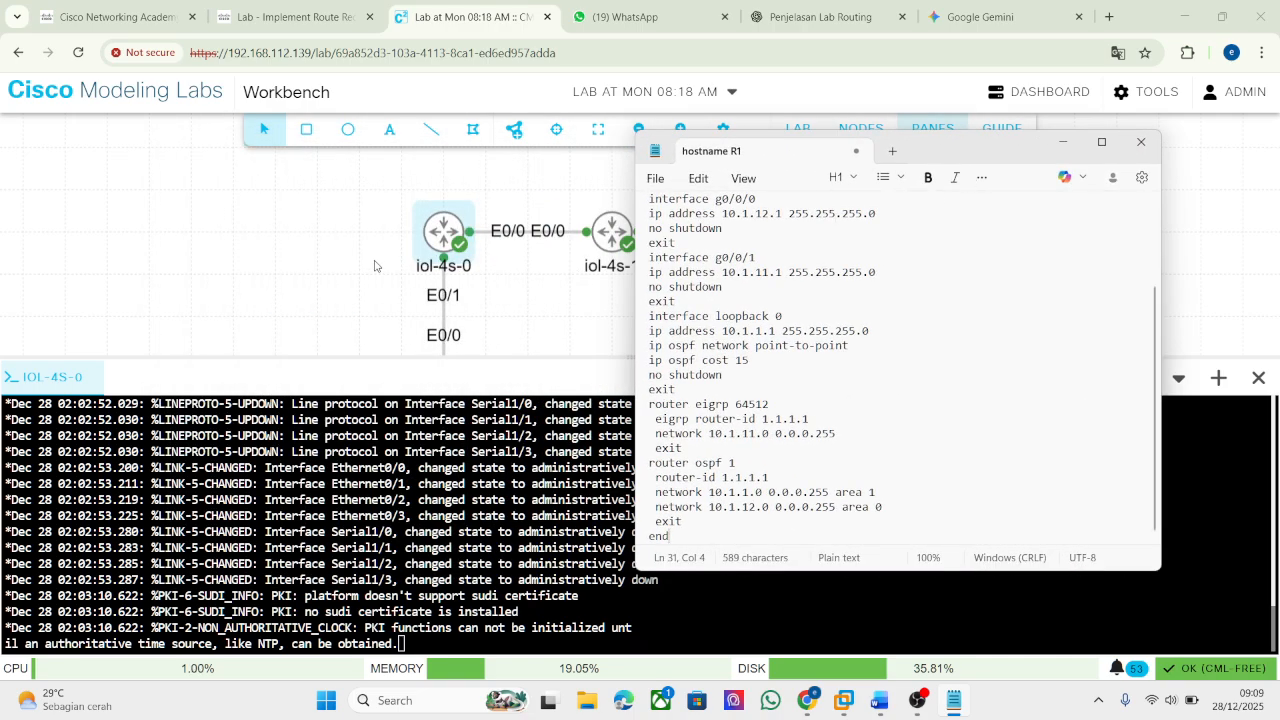
# Rename interface g0/0/0 to e0/0 in the Notepad configuration to match node iol-4s-0's port label in the topology.
pyautogui.moveTo(272, 269); pyautogui.dragTo(257, 170)
pyautogui.moveTo(337, 219); pyautogui.dragTo(323, 303)
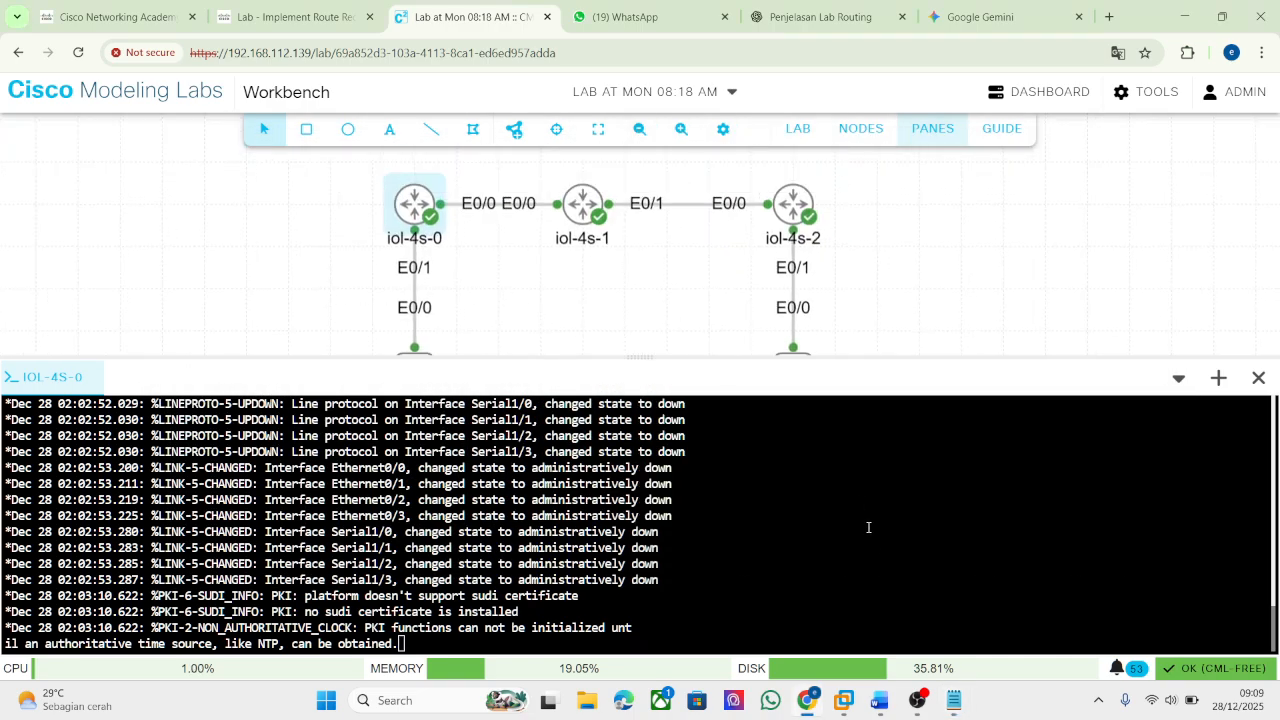
pyautogui.click(950, 703)
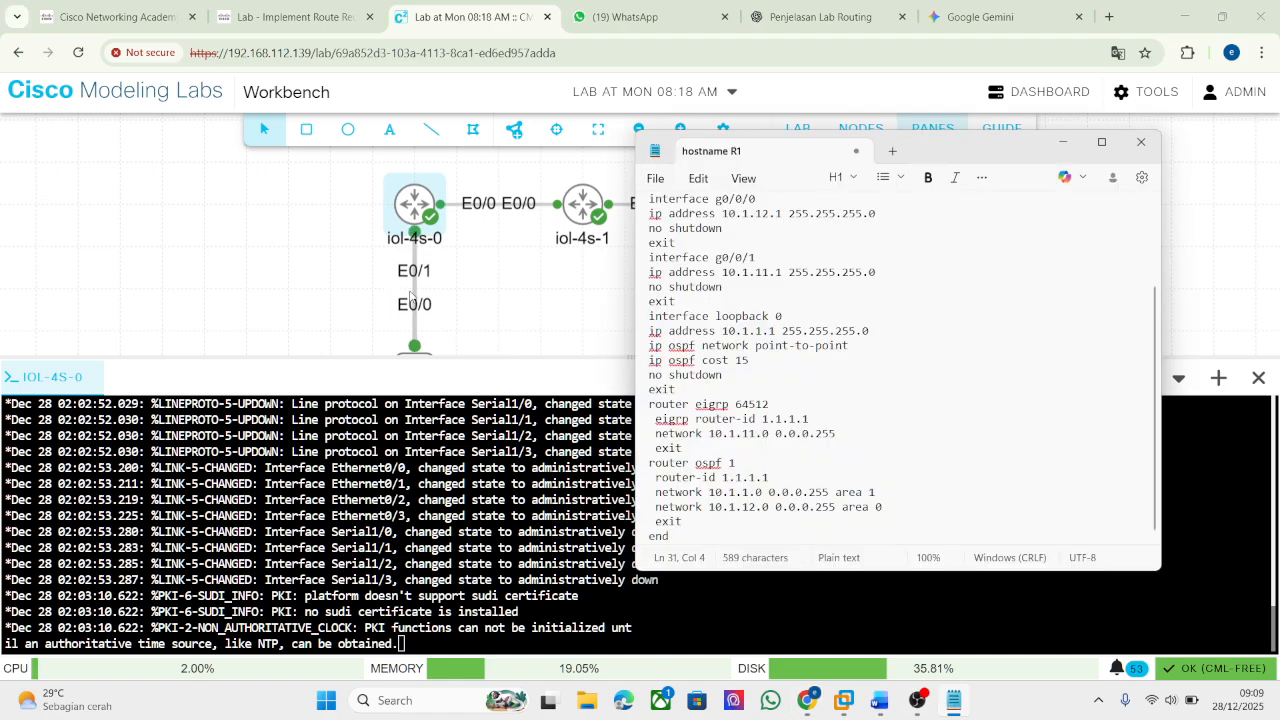
pyautogui.scroll(3, 732, 307)
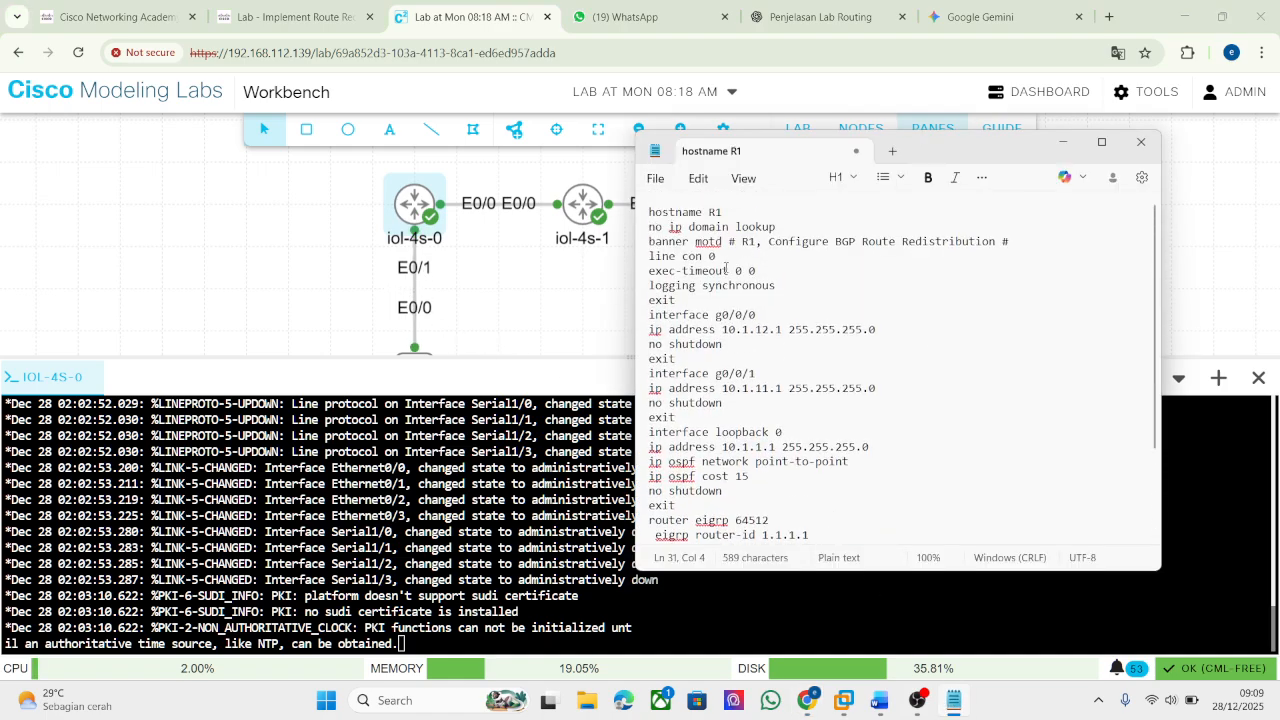
pyautogui.click(735, 314)
pyautogui.press('BackSpace')
pyautogui.press('BackSpace')
pyautogui.press('BackSpace')
pyautogui.write('e')
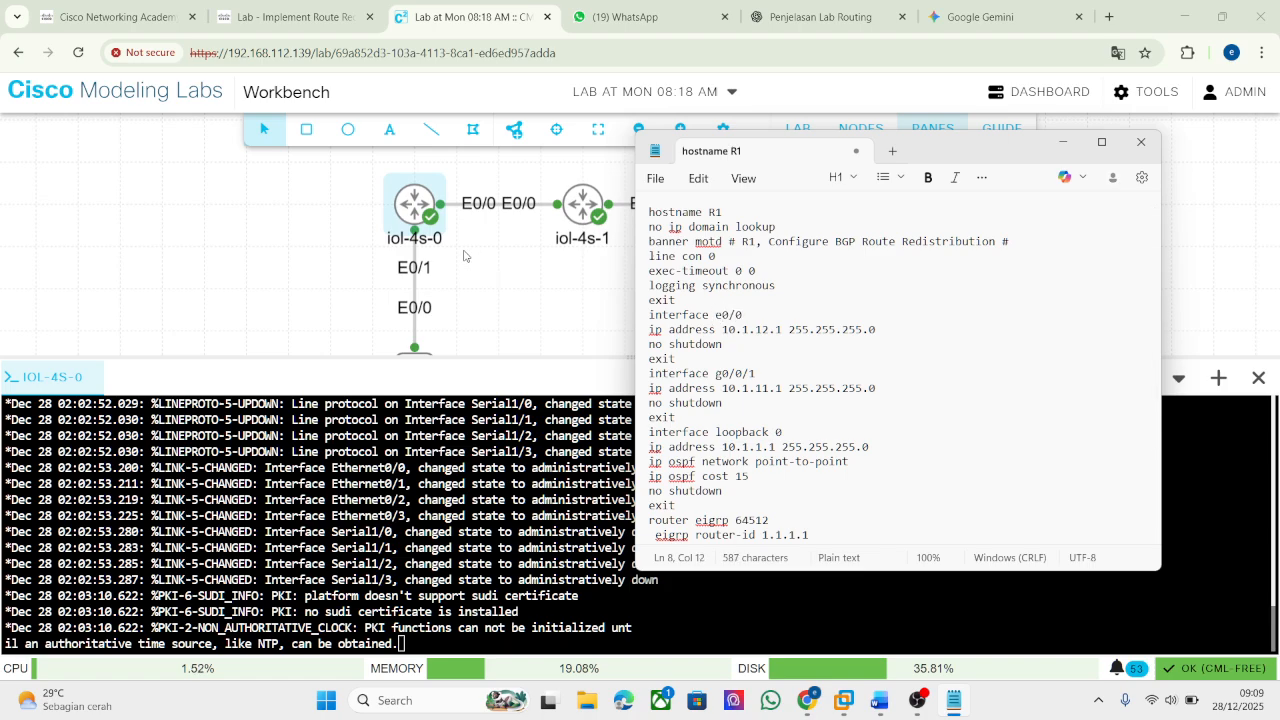
# Rename interface g0/0/1 to e0/1 in the R1 configuration.
pyautogui.scroll(-3, 737, 413)
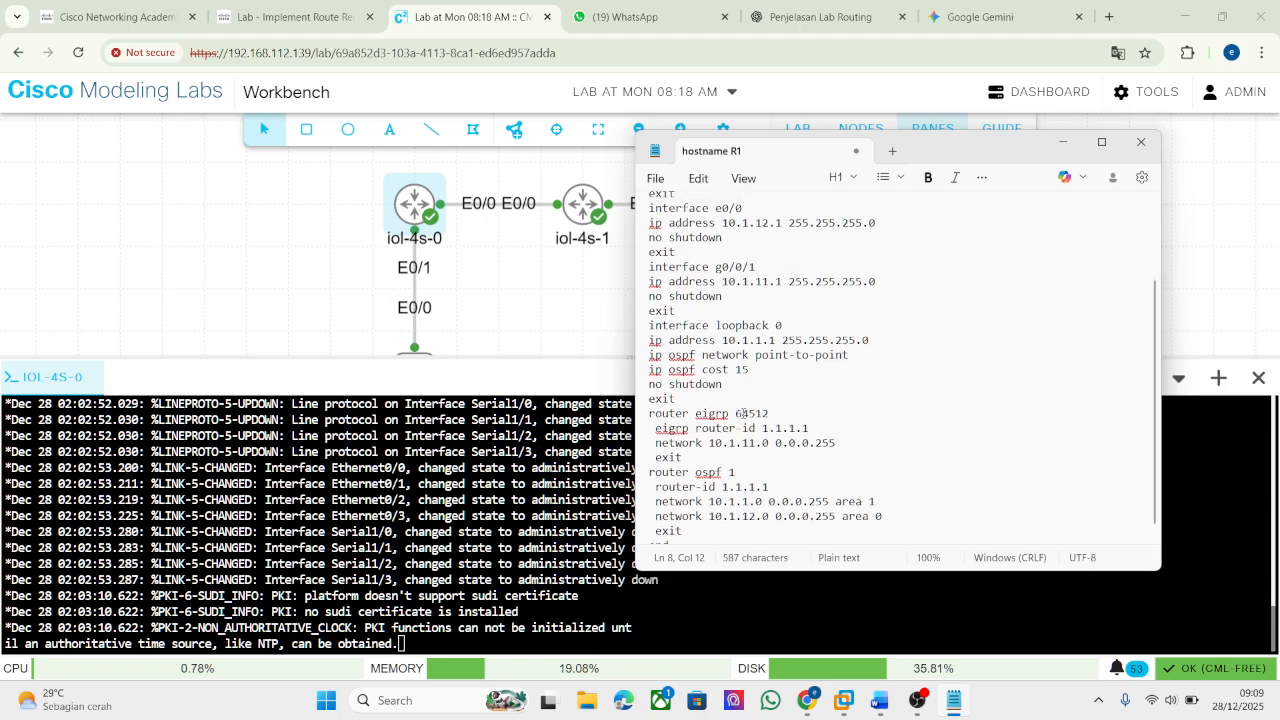
pyautogui.scroll(3, 740, 413)
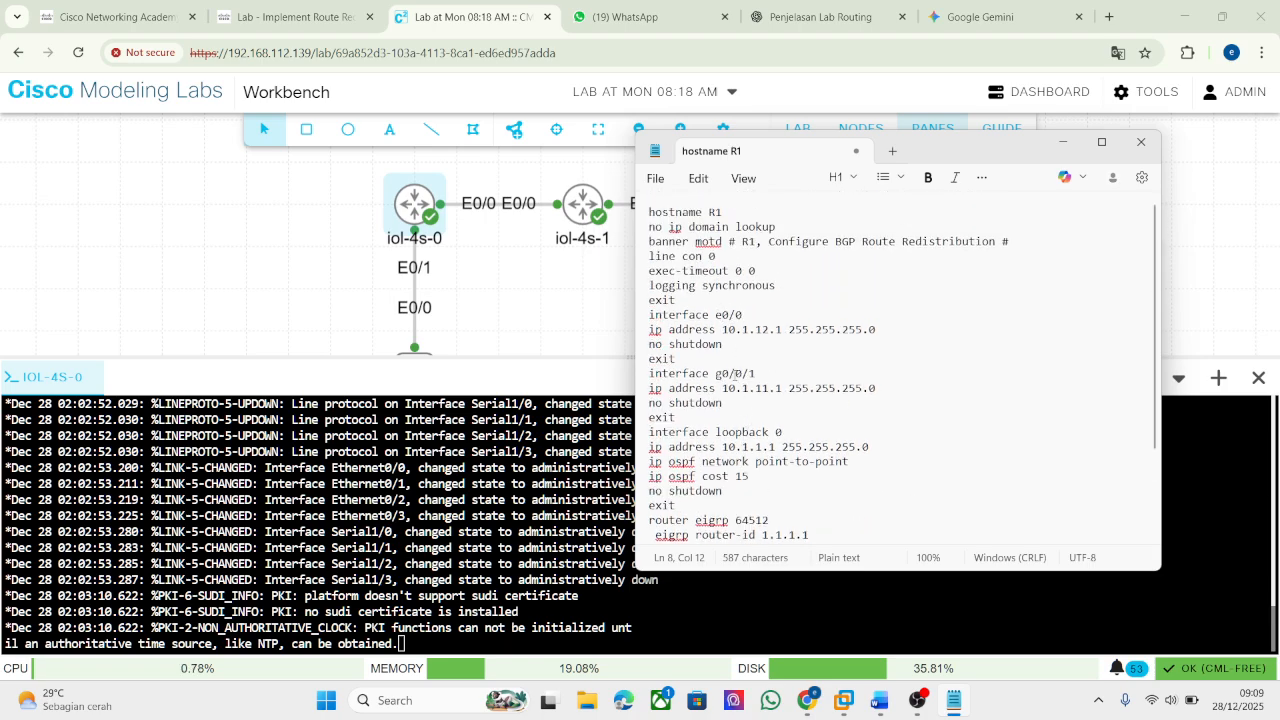
pyautogui.click(732, 374)
pyautogui.press('BackSpace')
pyautogui.press('BackSpace')
pyautogui.press('BackSpace')
pyautogui.write('e')
# Review the edited R1 configuration and compare it with the lab document's topology, addressing table and original R1 commands.
pyautogui.click(742, 387)
pyautogui.scroll(-3, 742, 385)
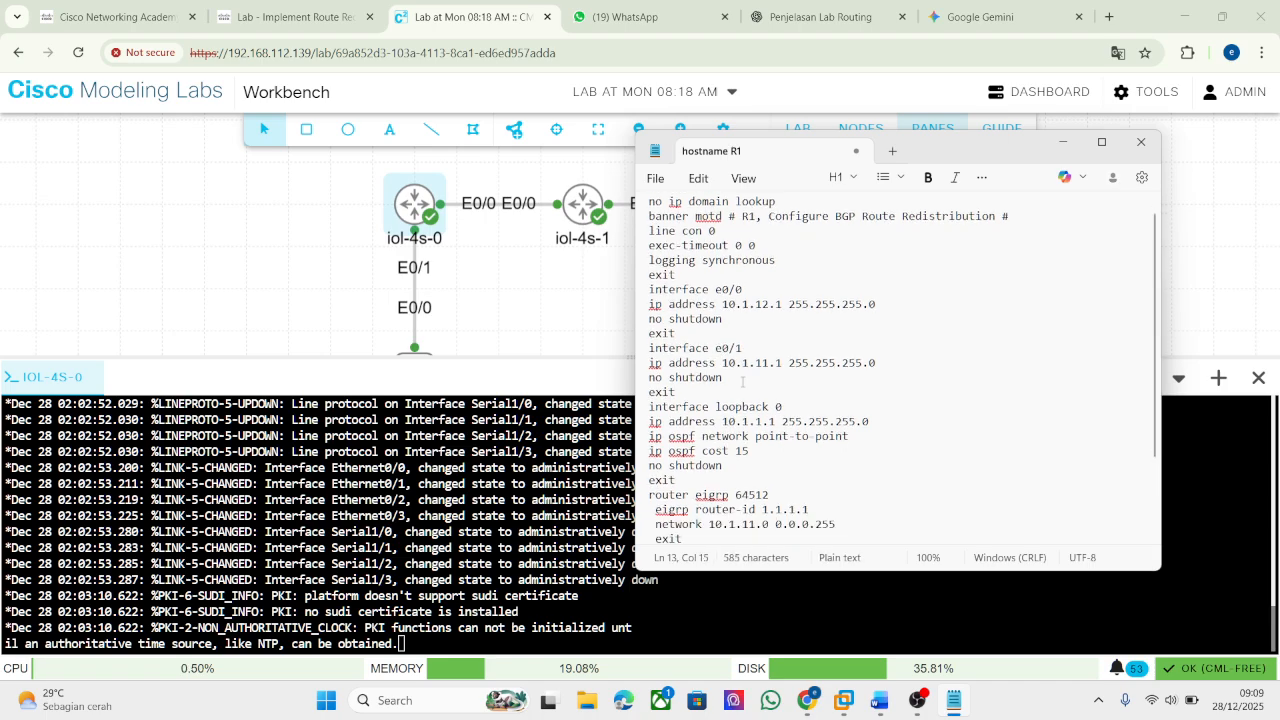
pyautogui.scroll(3, 696, 421)
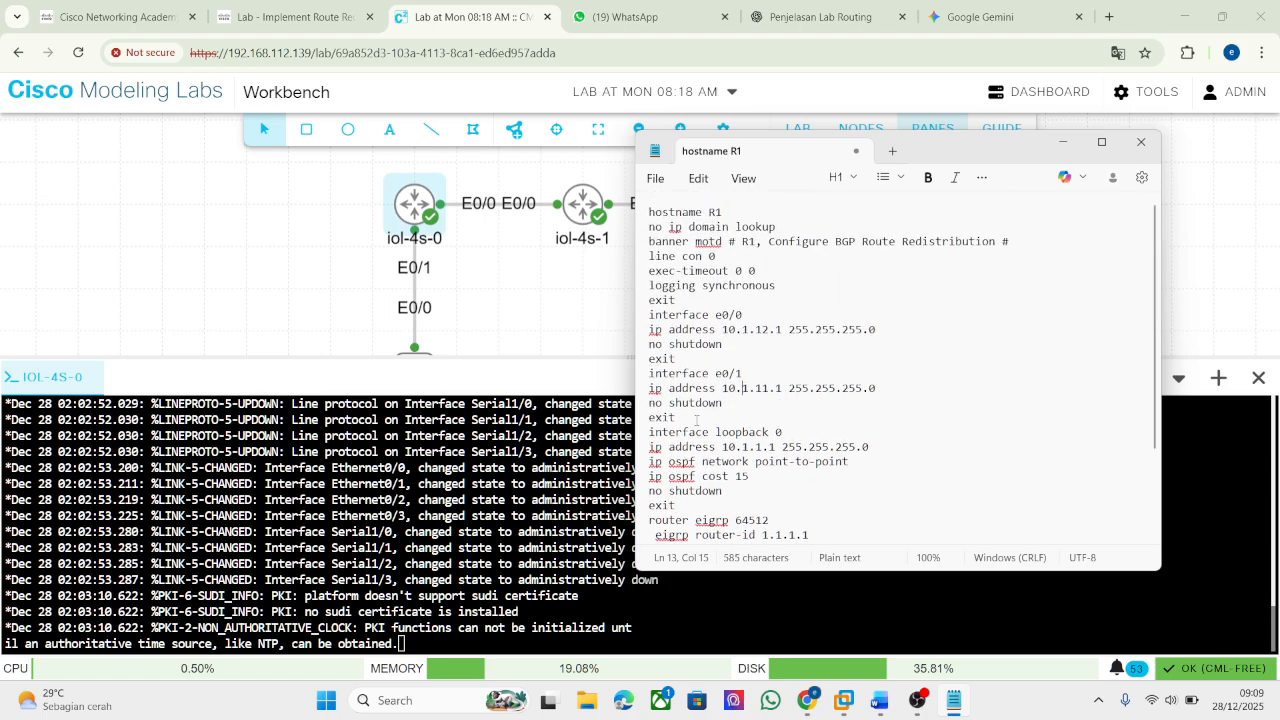
pyautogui.click(788, 299)
pyautogui.scroll(-3, 753, 361)
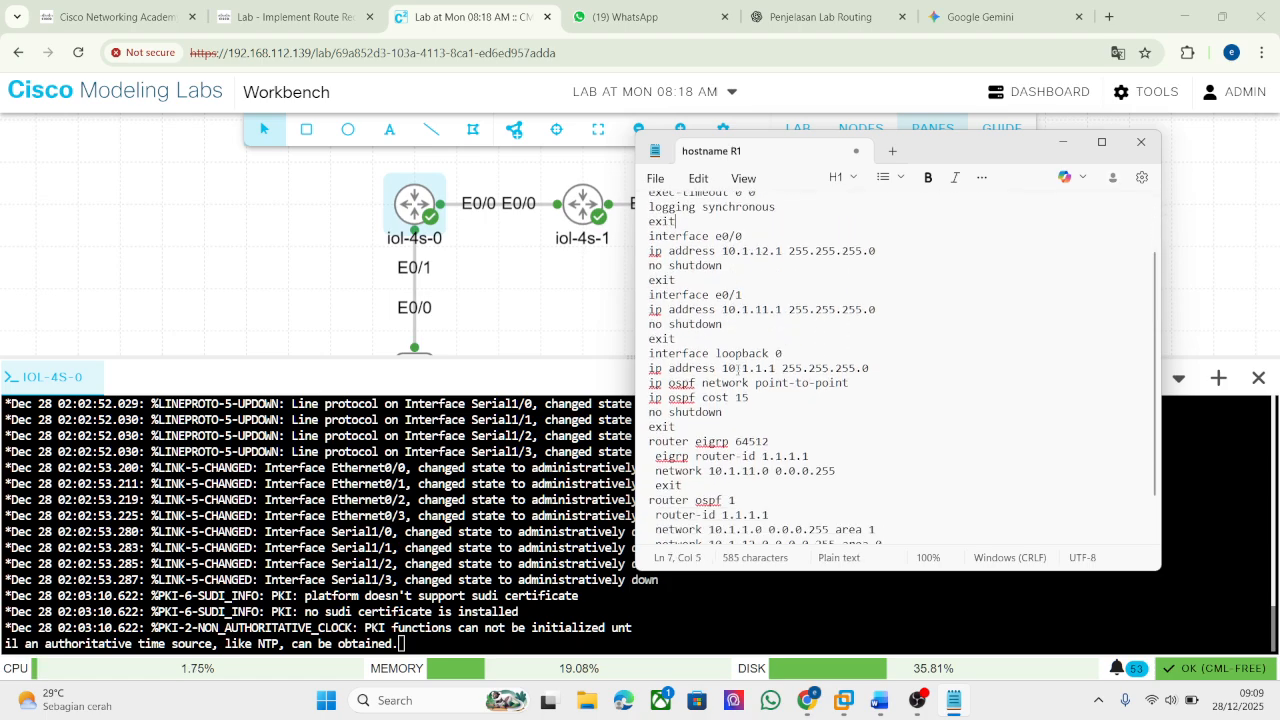
pyautogui.scroll(2, 738, 347)
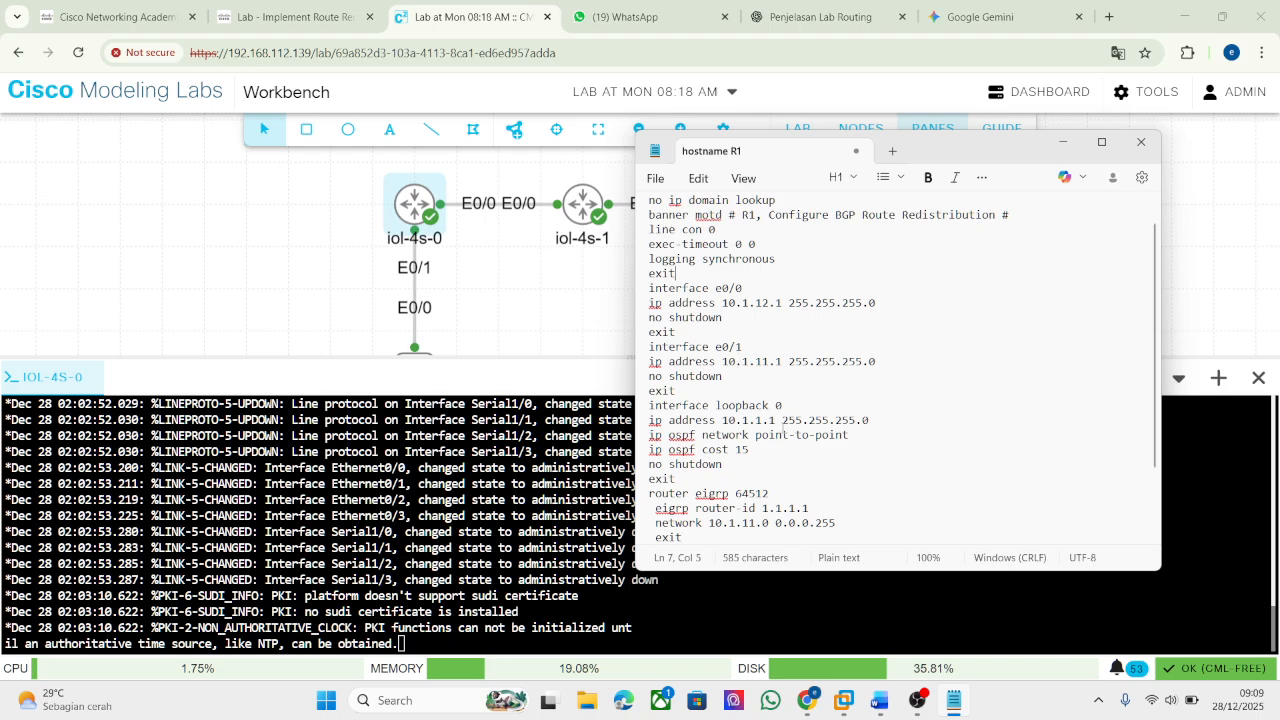
pyautogui.click(770, 434)
pyautogui.click(295, 18)
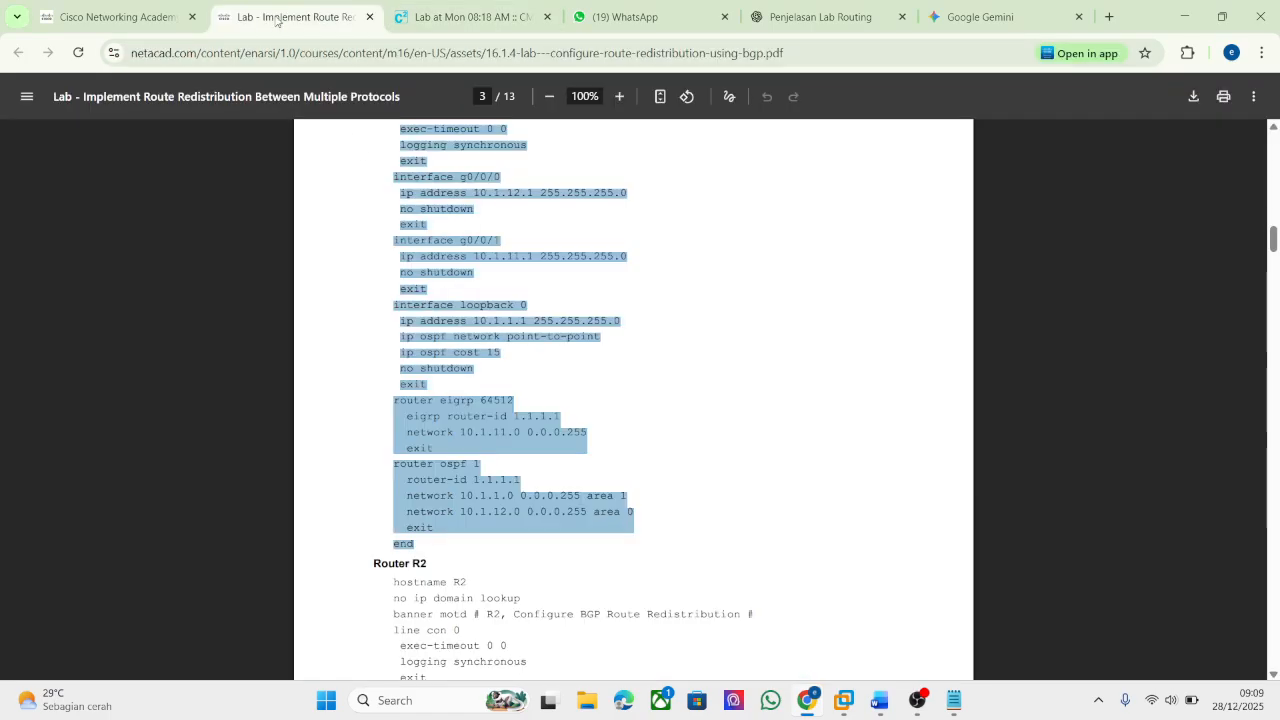
pyautogui.scroll(15, 435, 297)
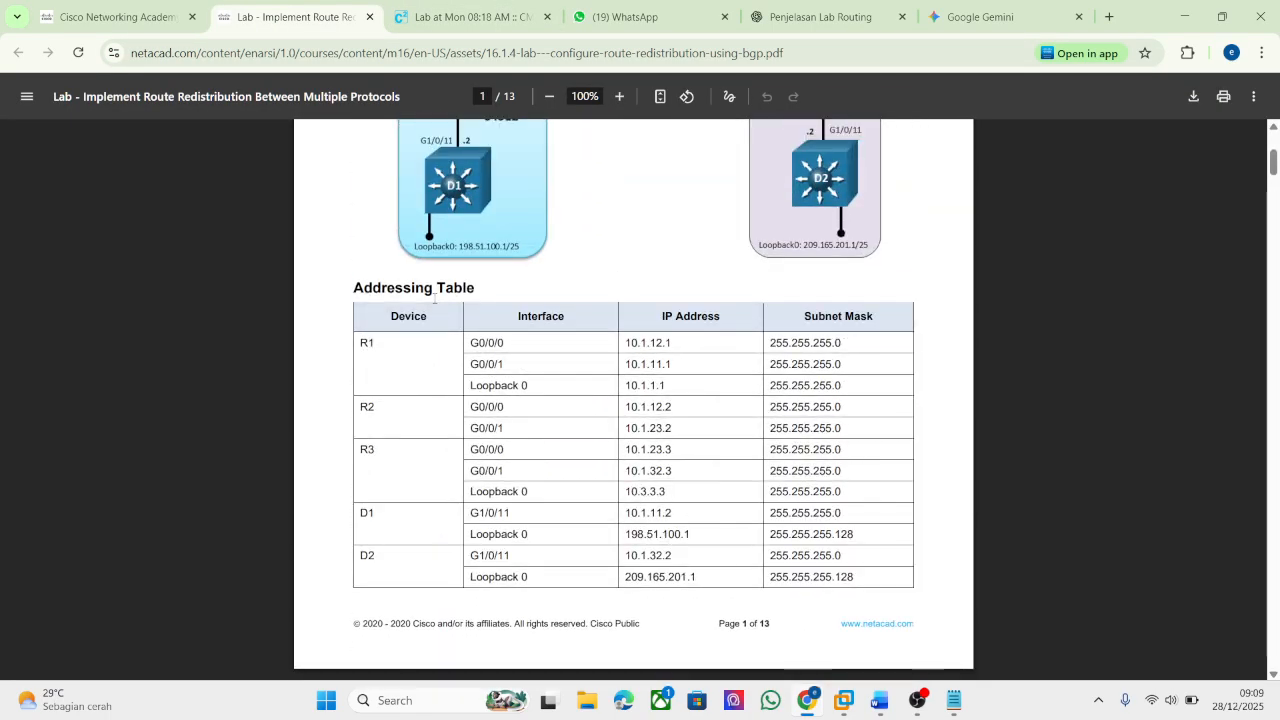
pyautogui.scroll(3, 435, 297)
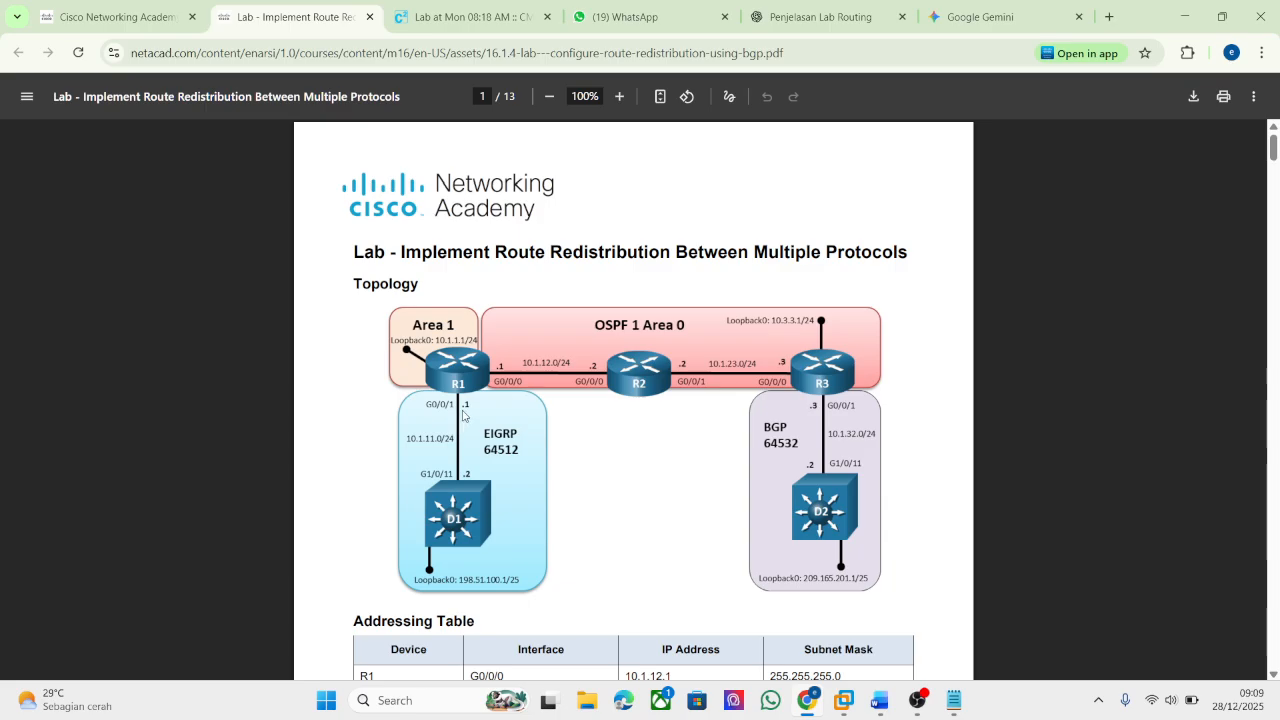
pyautogui.scroll(-12, 504, 387)
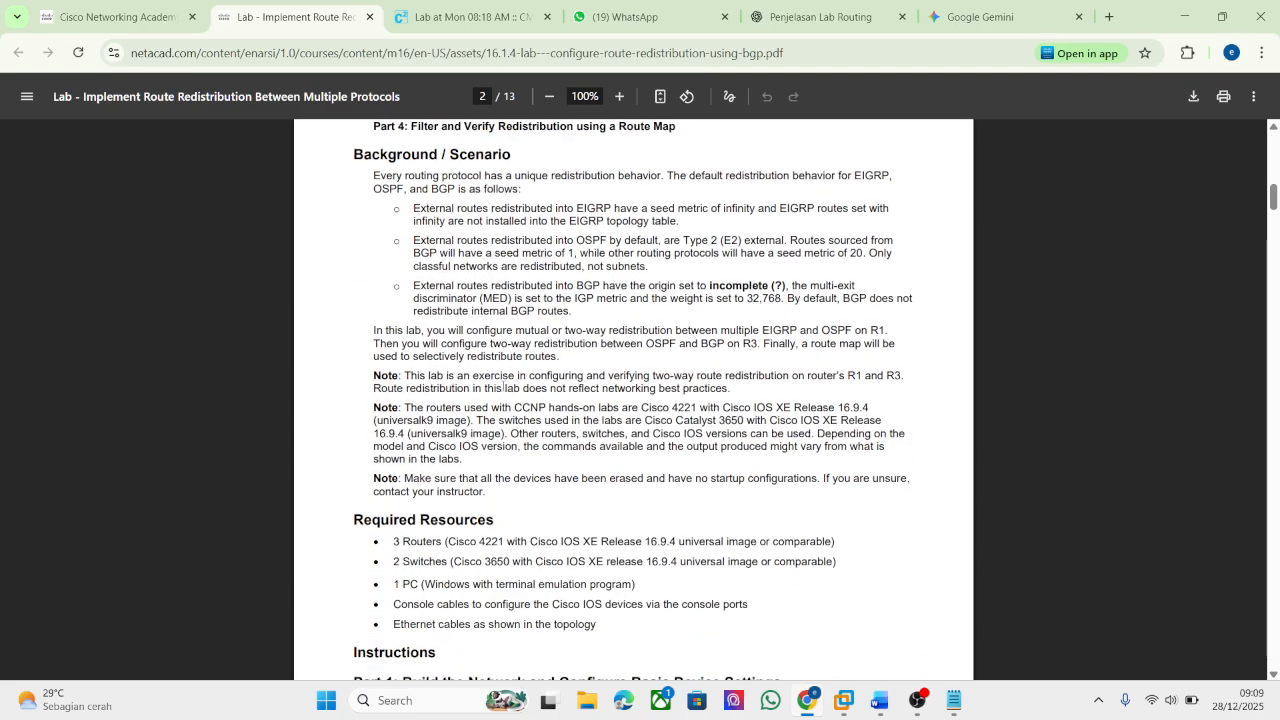
pyautogui.scroll(-9, 504, 387)
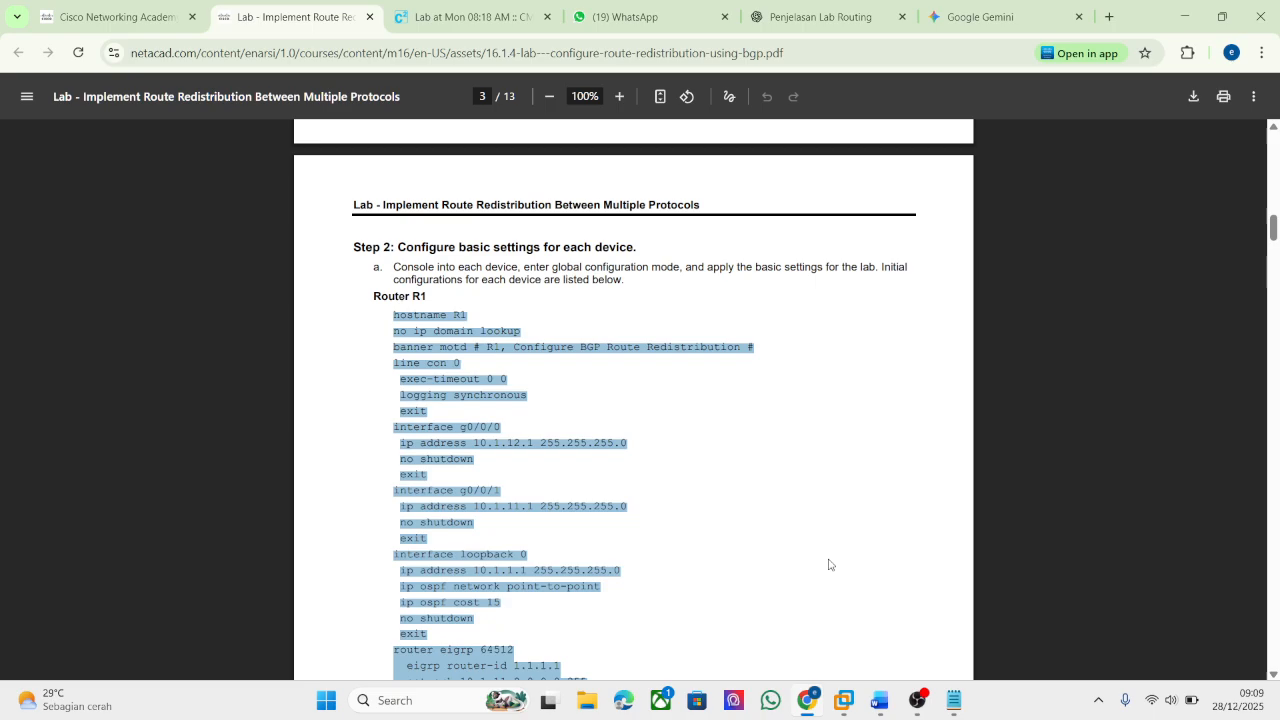
# Copy the entire edited R1 configuration from Notepad.
pyautogui.click(954, 697)
pyautogui.click(820, 348)
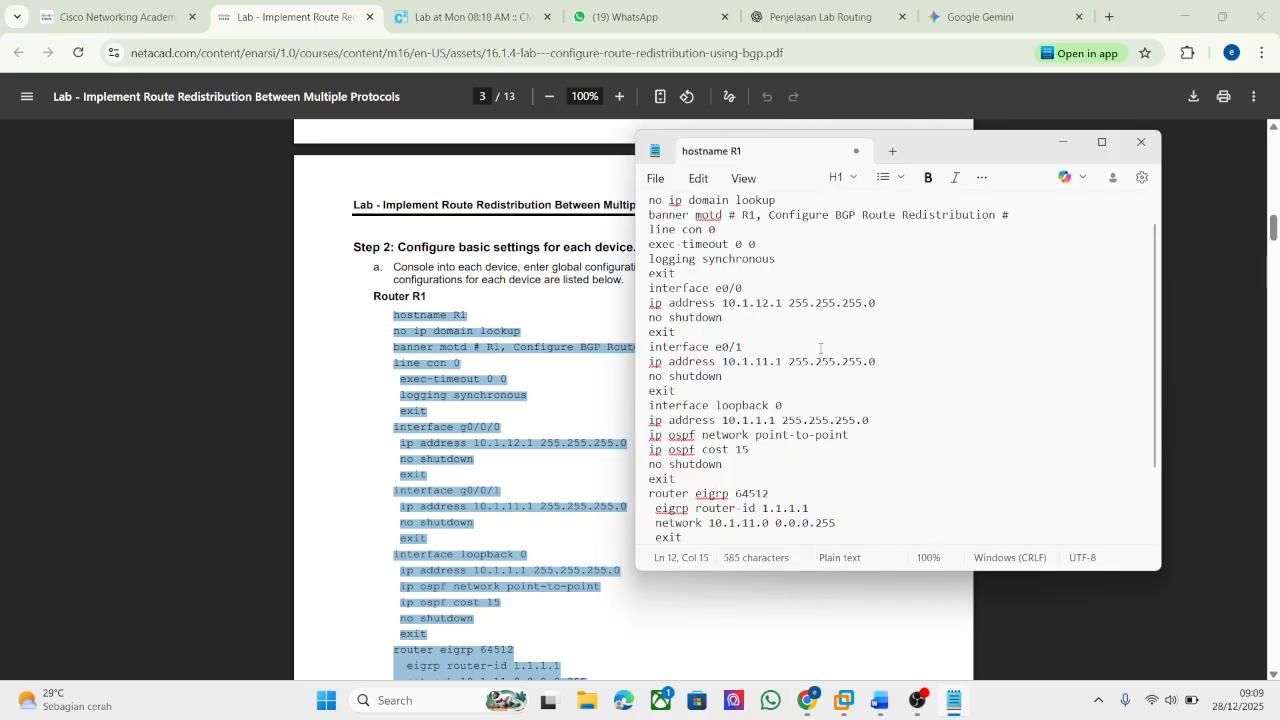
pyautogui.hotkey('ctrl', 'a')
pyautogui.press('super+c')
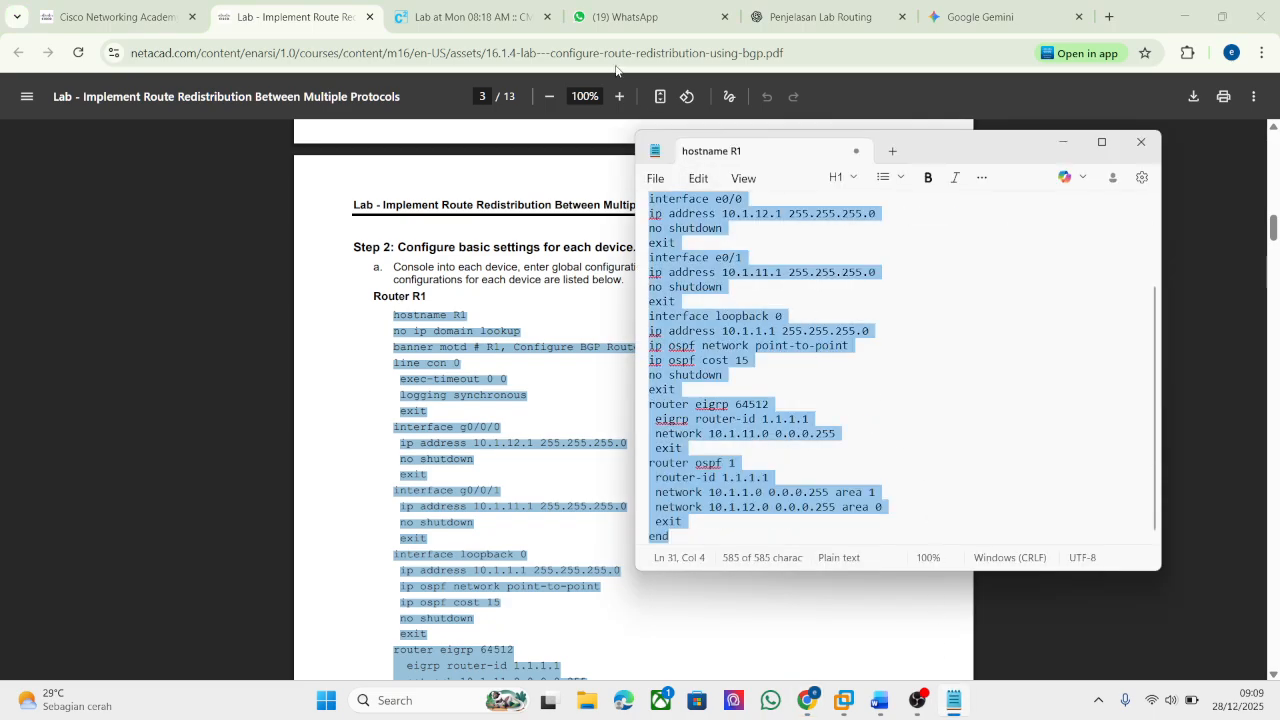
# Enter global configuration mode in the iol-4s-0 console and paste the copied R1 configuration there.
pyautogui.click(506, 10)
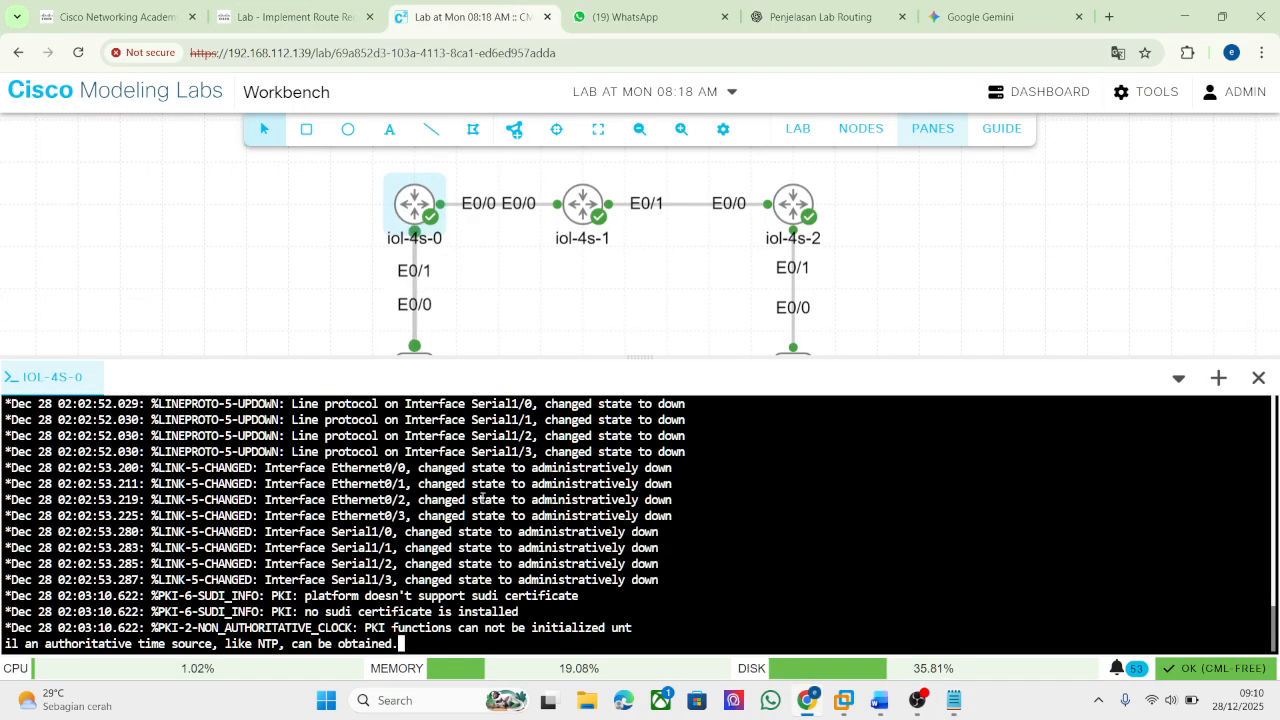
pyautogui.press('Return')
pyautogui.press('Return')
pyautogui.press('Return')
pyautogui.press('Return')
pyautogui.write('en')
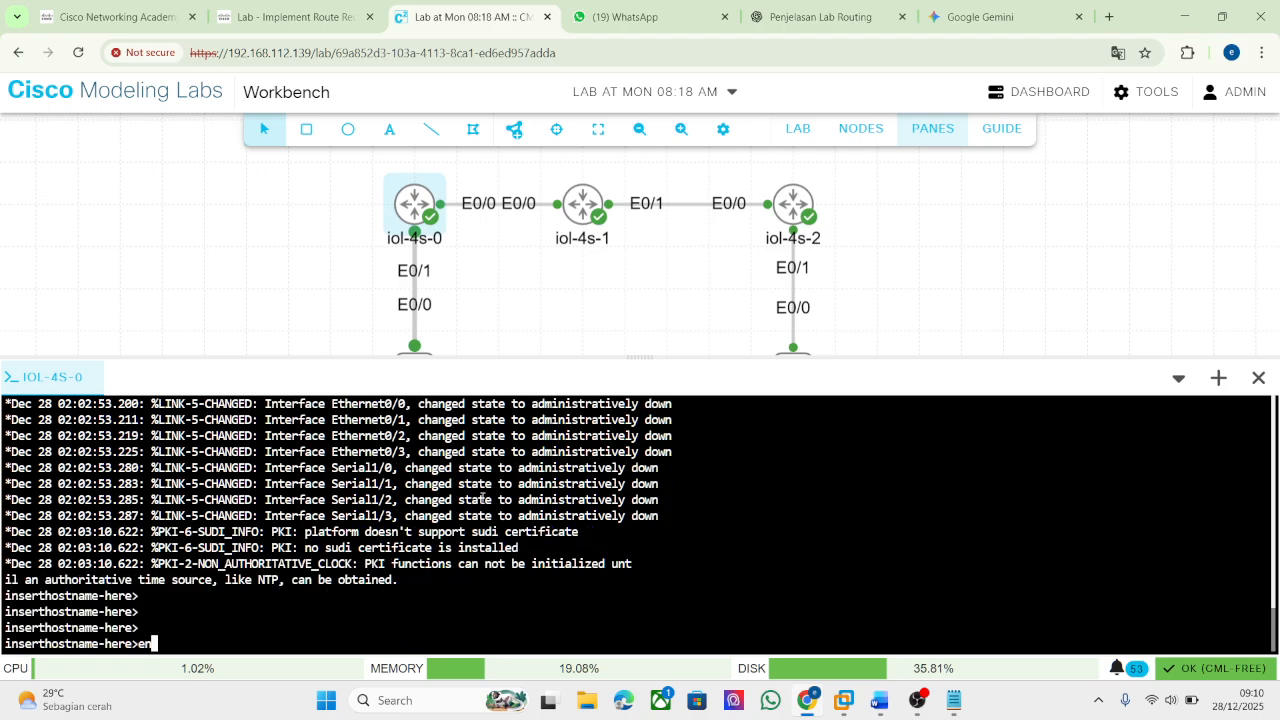
pyautogui.press('Return')
pyautogui.write('conf t')
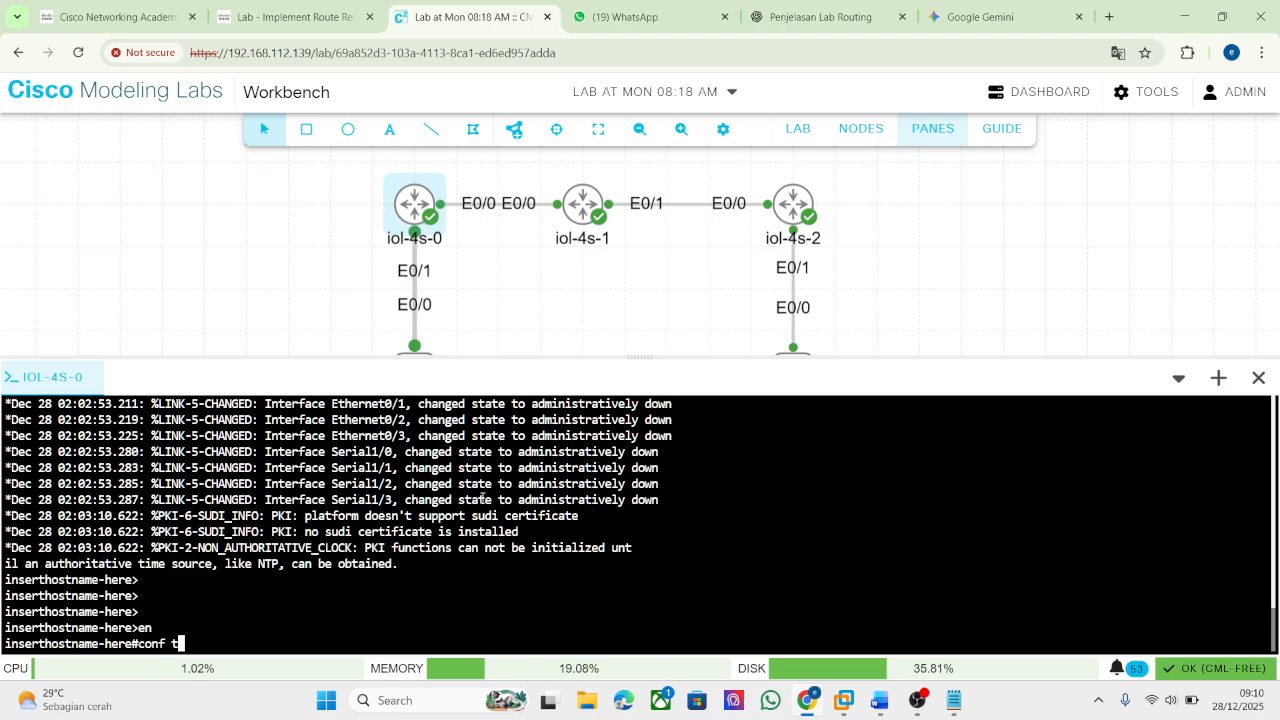
pyautogui.press('Return')
pyautogui.rightClick(505, 497)
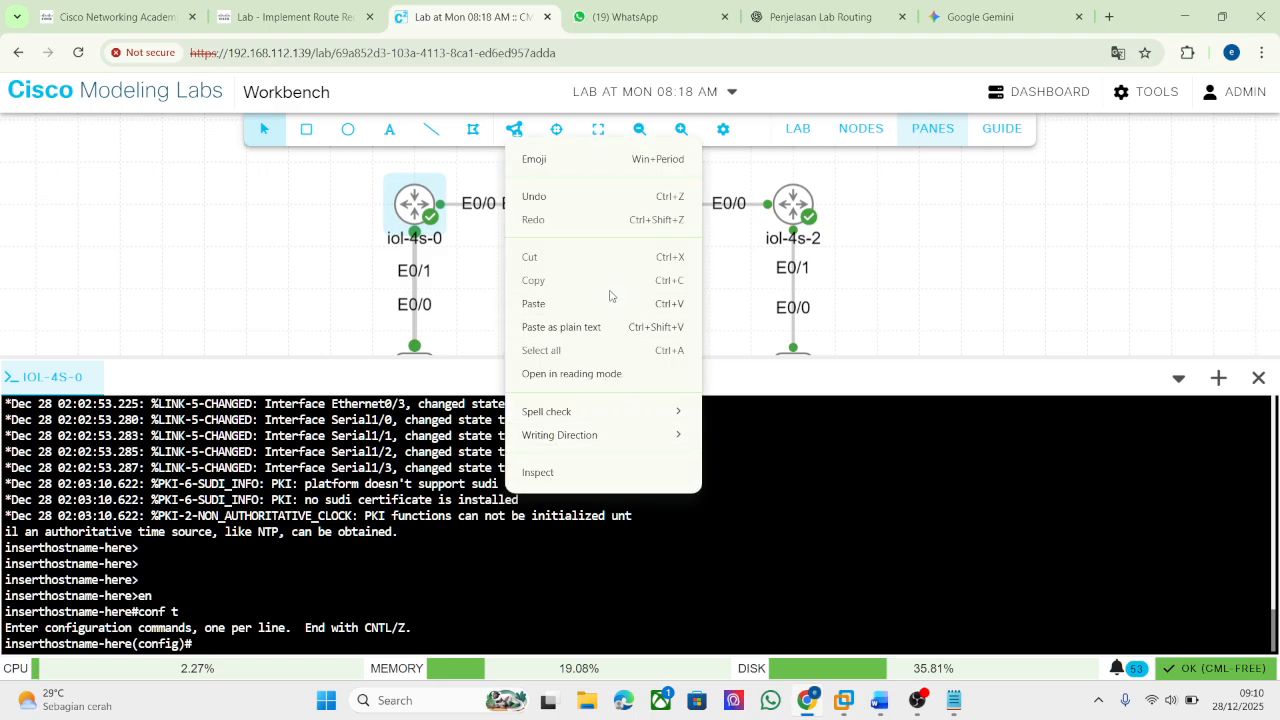
pyautogui.click(600, 303)
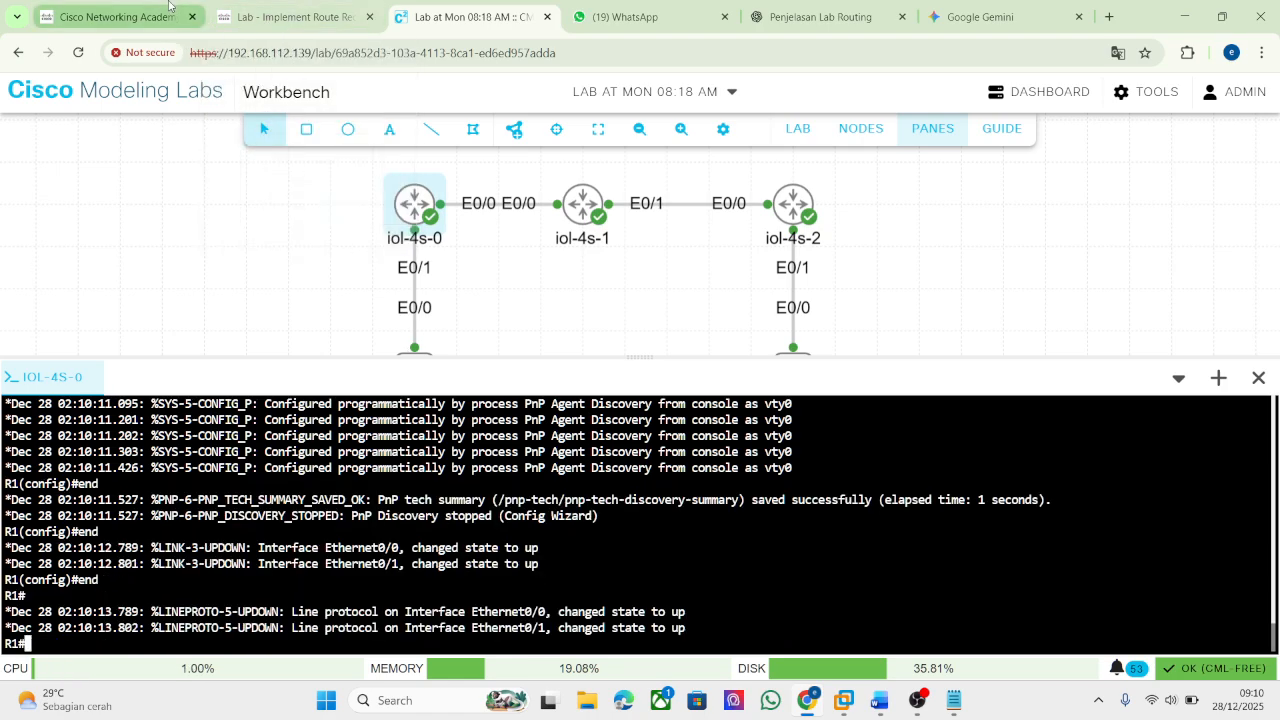
# Copy the first part of the Router R2 commands from the lab document, from hostname R2 through interface g0/0/0.
pyautogui.click(288, 17)
pyautogui.scroll(-7, 413, 178)
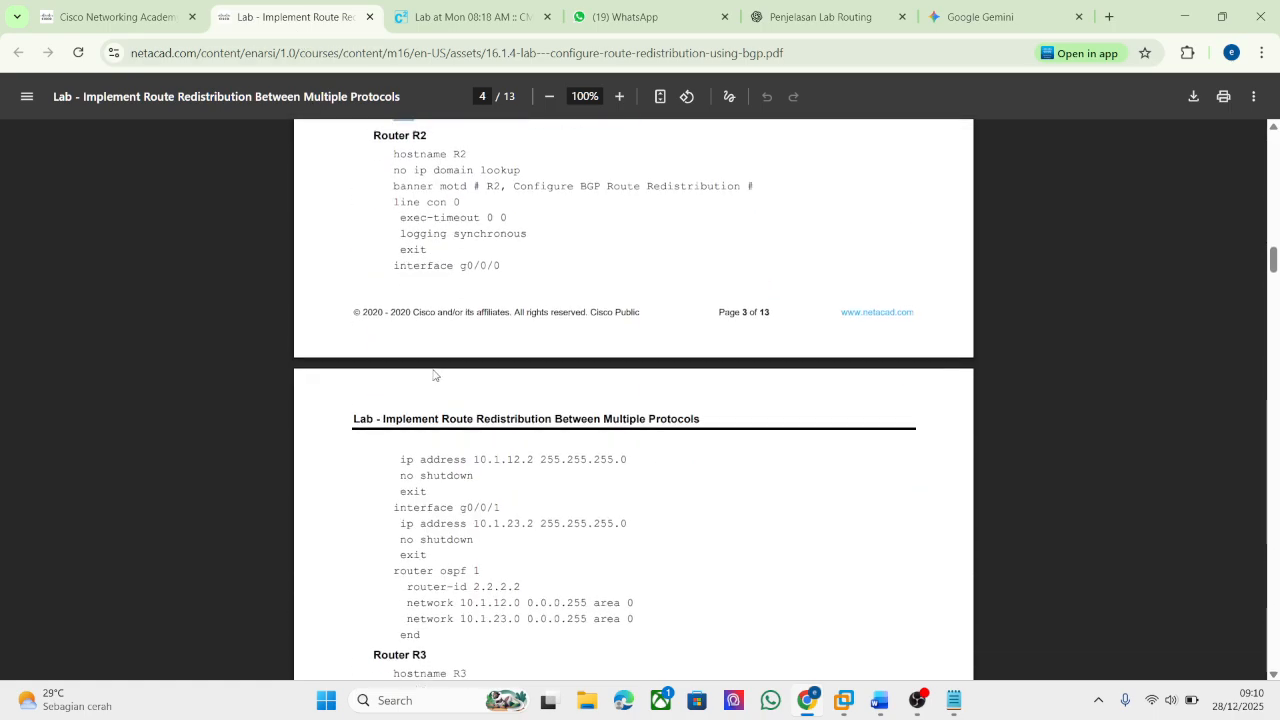
pyautogui.scroll(2, 413, 179)
pyautogui.moveTo(389, 253); pyautogui.dragTo(505, 366)
pyautogui.rightClick(466, 326)
pyautogui.click(530, 343)
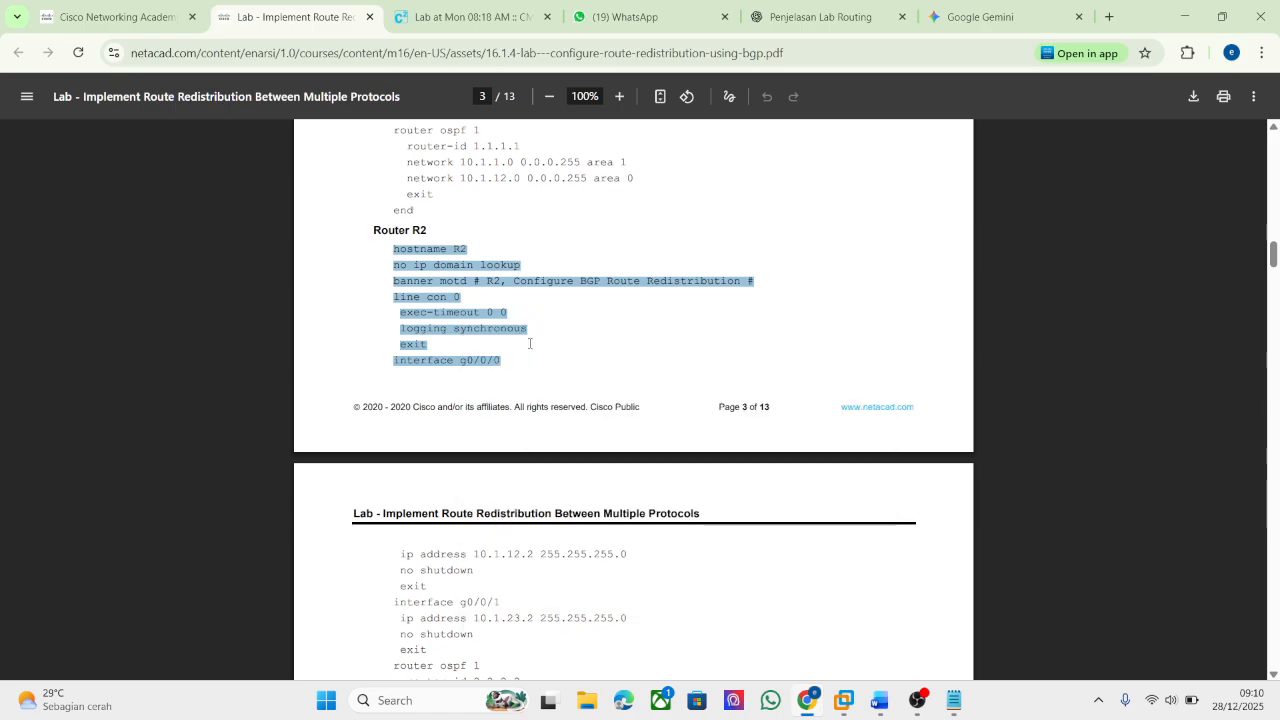
# Replace the whole R1 configuration in Notepad with the copied R2 commands, without saving the file.
pyautogui.click(957, 703)
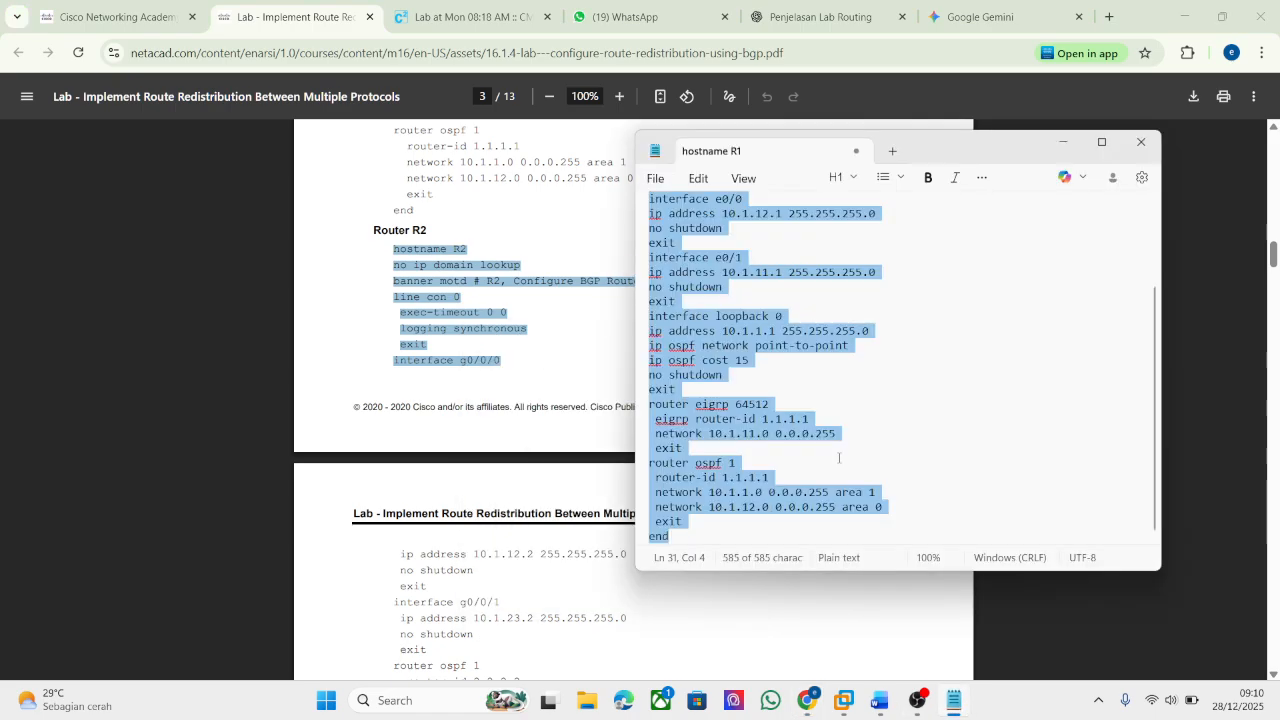
pyautogui.click(839, 453)
pyautogui.hotkey('ctrl', 'a')
pyautogui.hotkey('ctrl', 's')
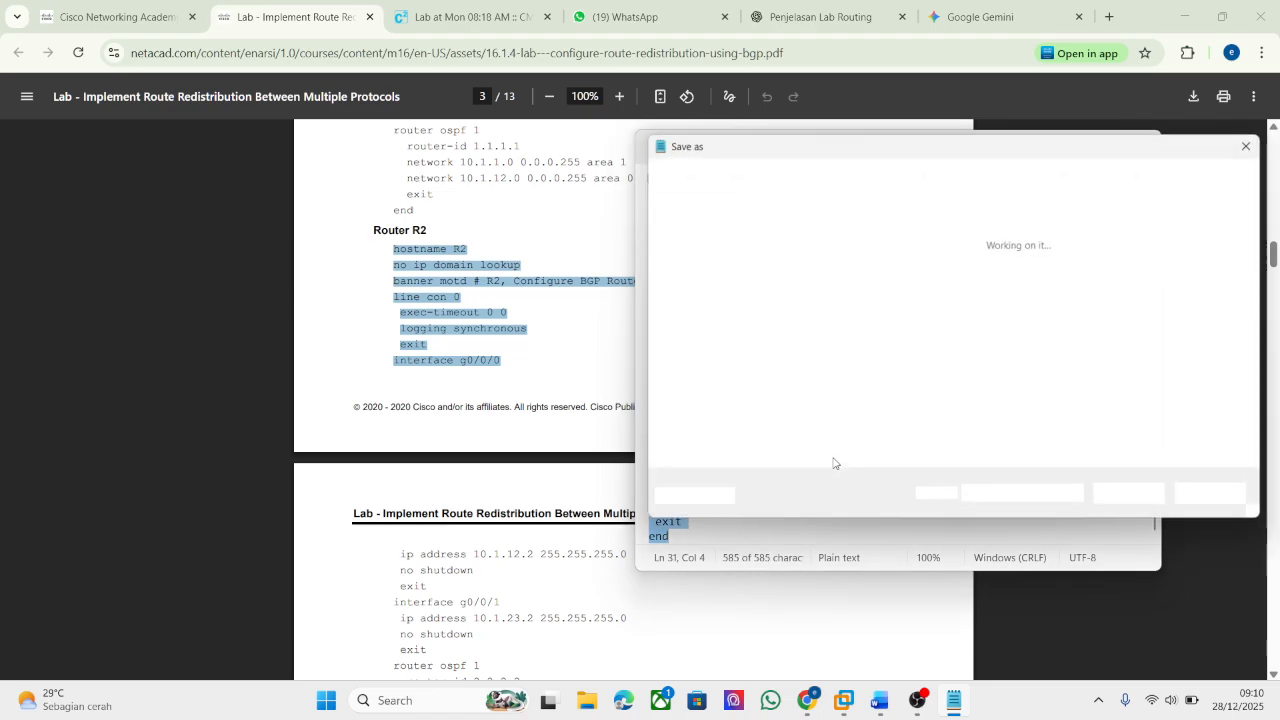
pyautogui.click(1255, 141)
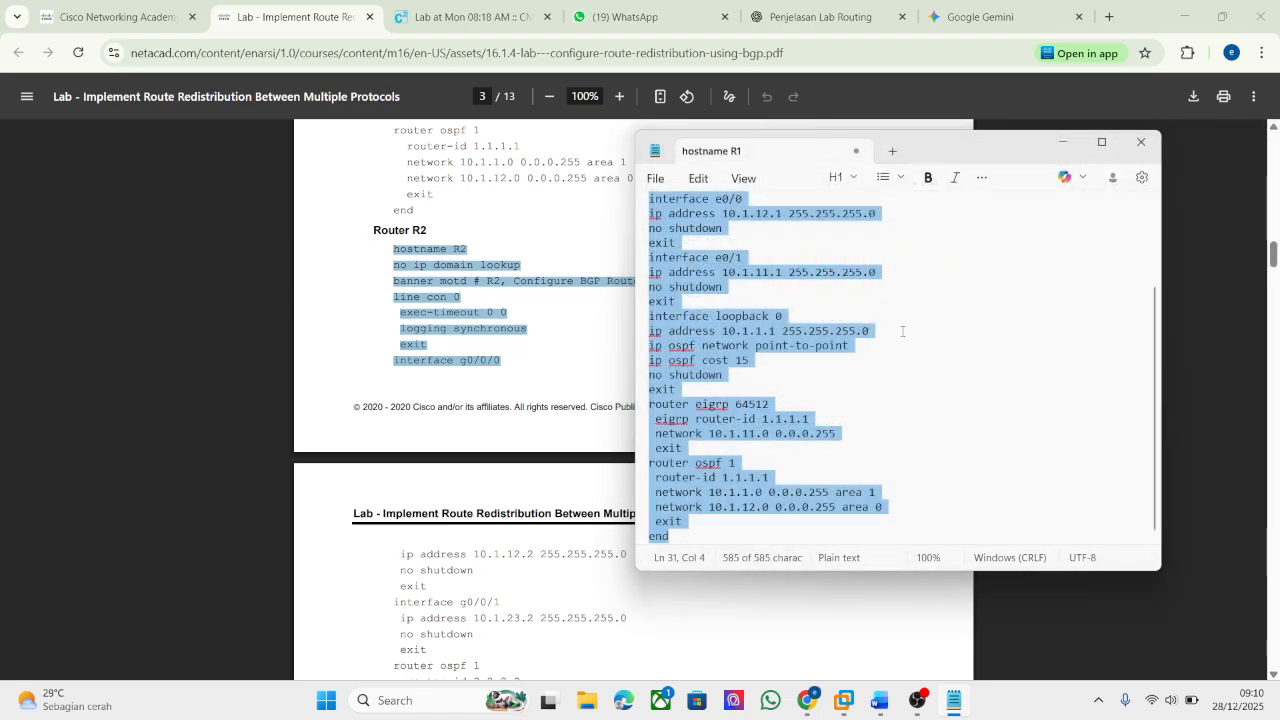
pyautogui.click(897, 339)
pyautogui.hotkey('ctrl', 'a')
pyautogui.hotkey('ctrl', 'v')
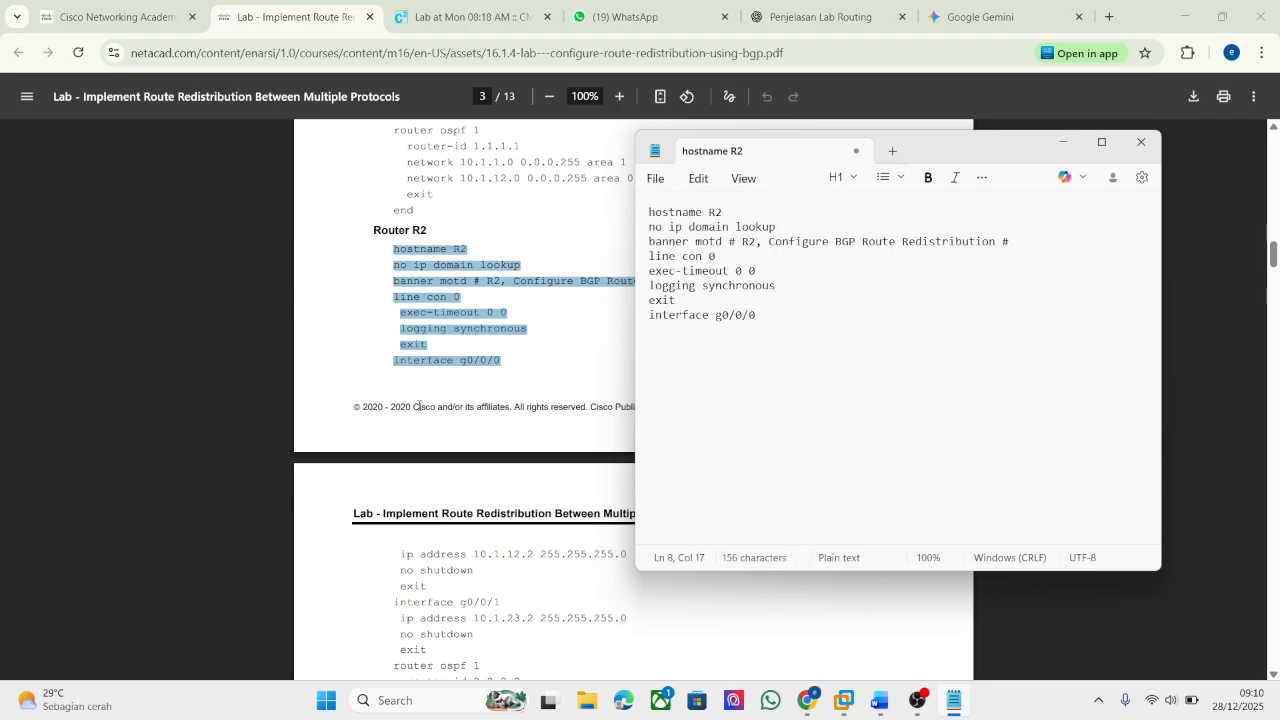
# Append the rest of the lab document's R2 commands, from ip address 10.1.12.2 through end, to the Notepad configuration.
pyautogui.scroll(-3, 418, 405)
pyautogui.moveTo(401, 311); pyautogui.dragTo(420, 479)
pyautogui.rightClick(417, 425)
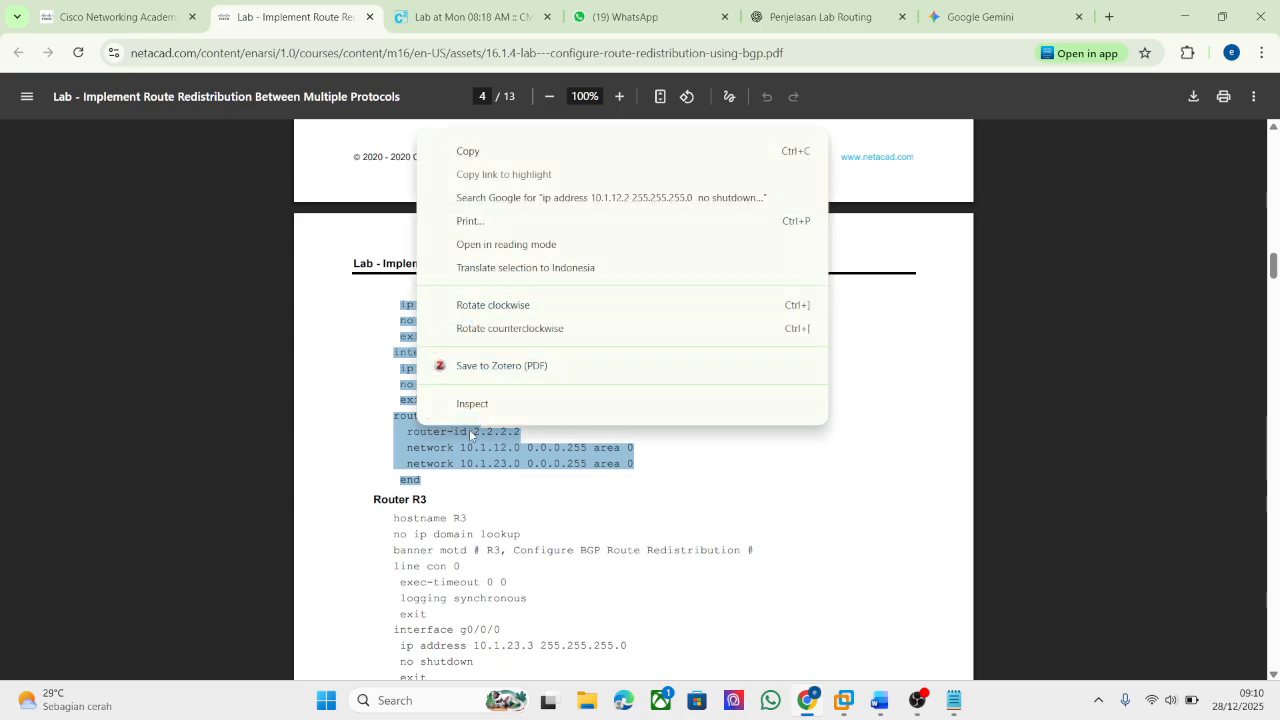
pyautogui.click(478, 153)
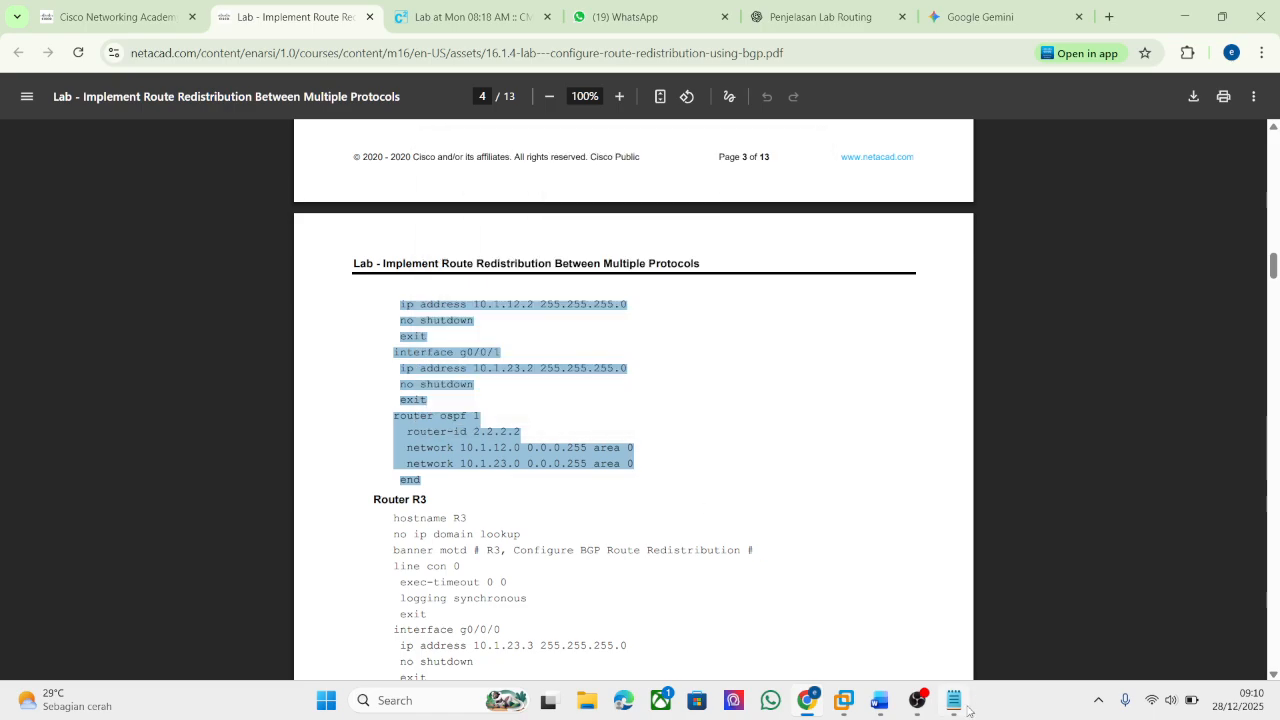
pyautogui.moveTo(950, 702)
pyautogui.click(955, 648)
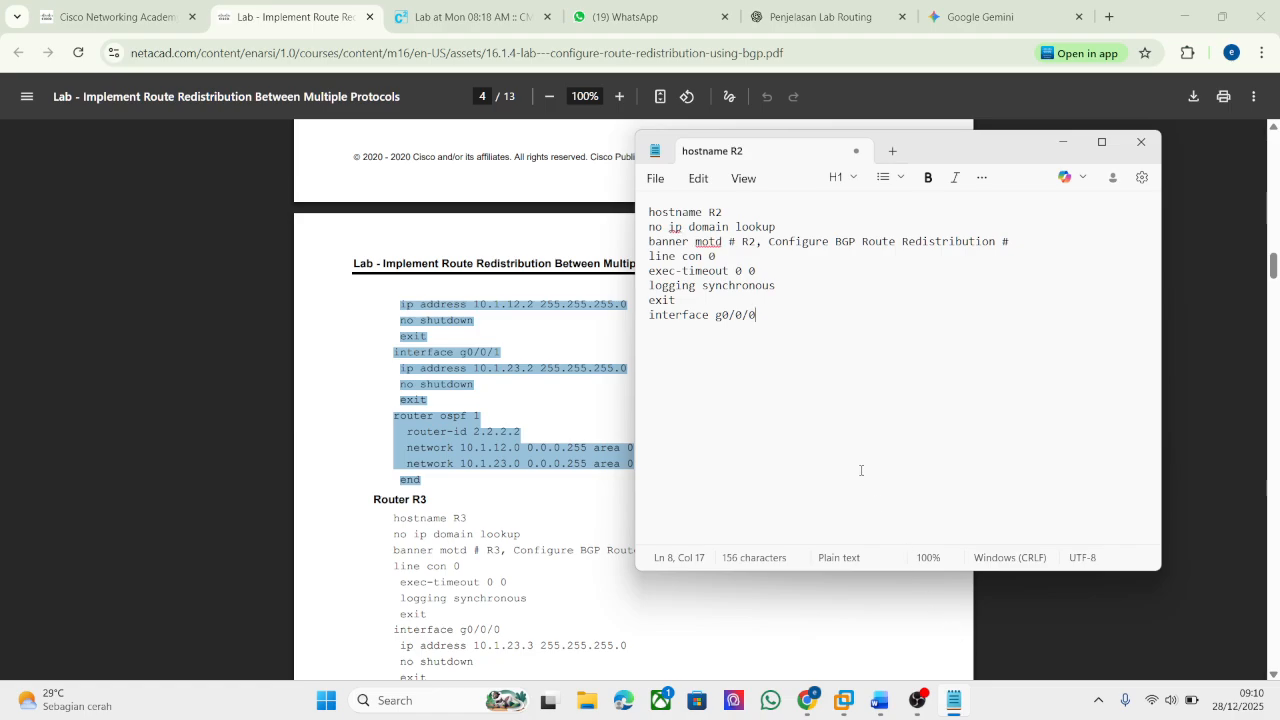
pyautogui.hotkey('ctrl', 'v')
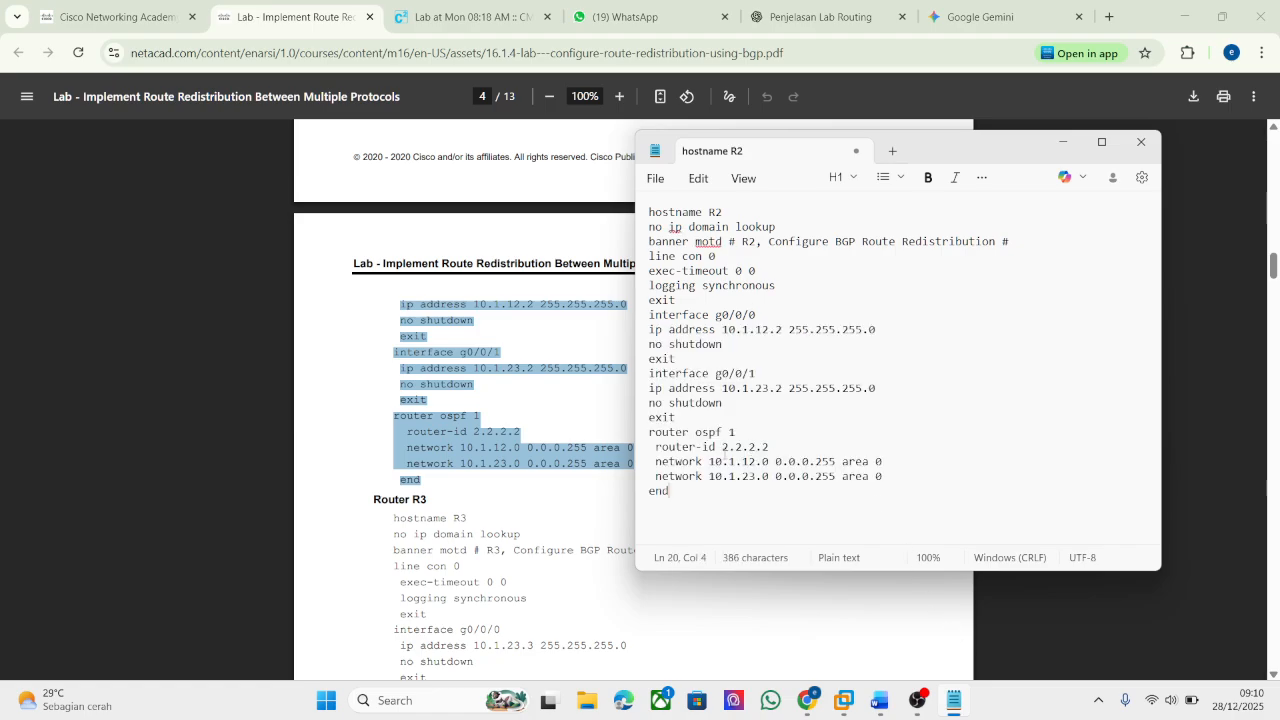
# Open the console of node iol-4s-1 in Cisco Modeling Labs and bring up its prompt.
pyautogui.click(468, 17)
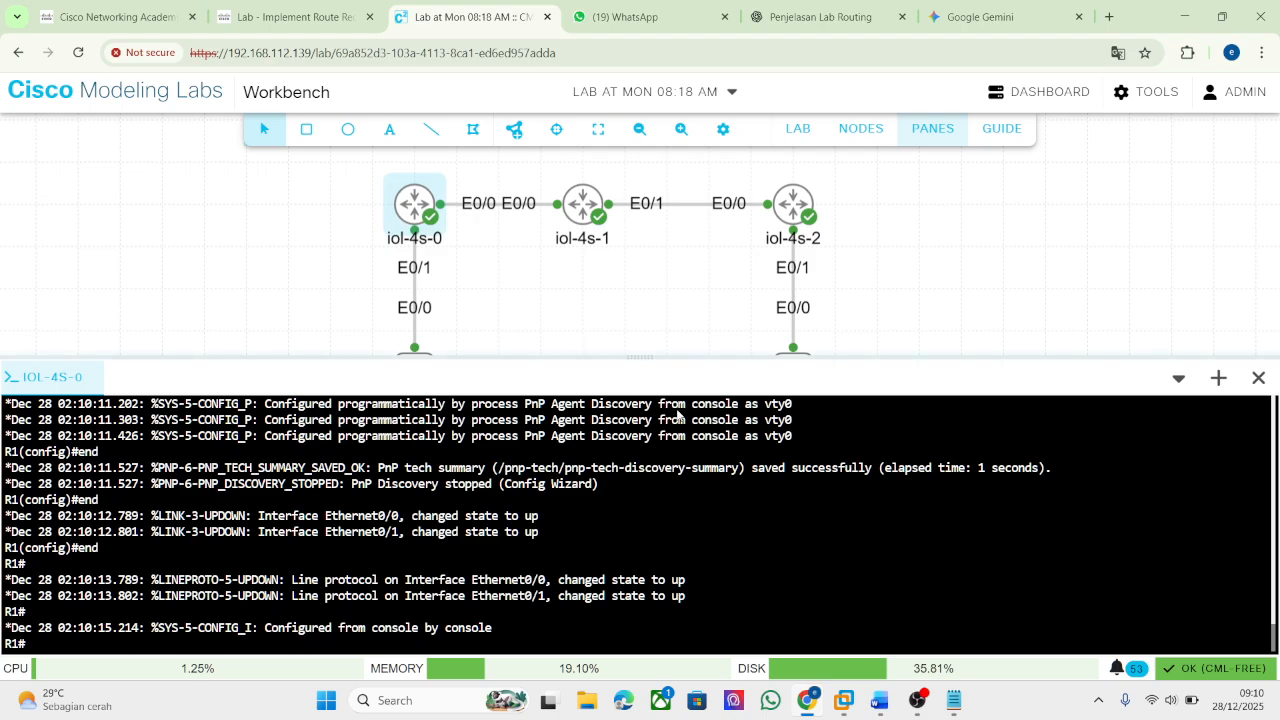
pyautogui.rightClick(583, 205)
pyautogui.click(644, 393)
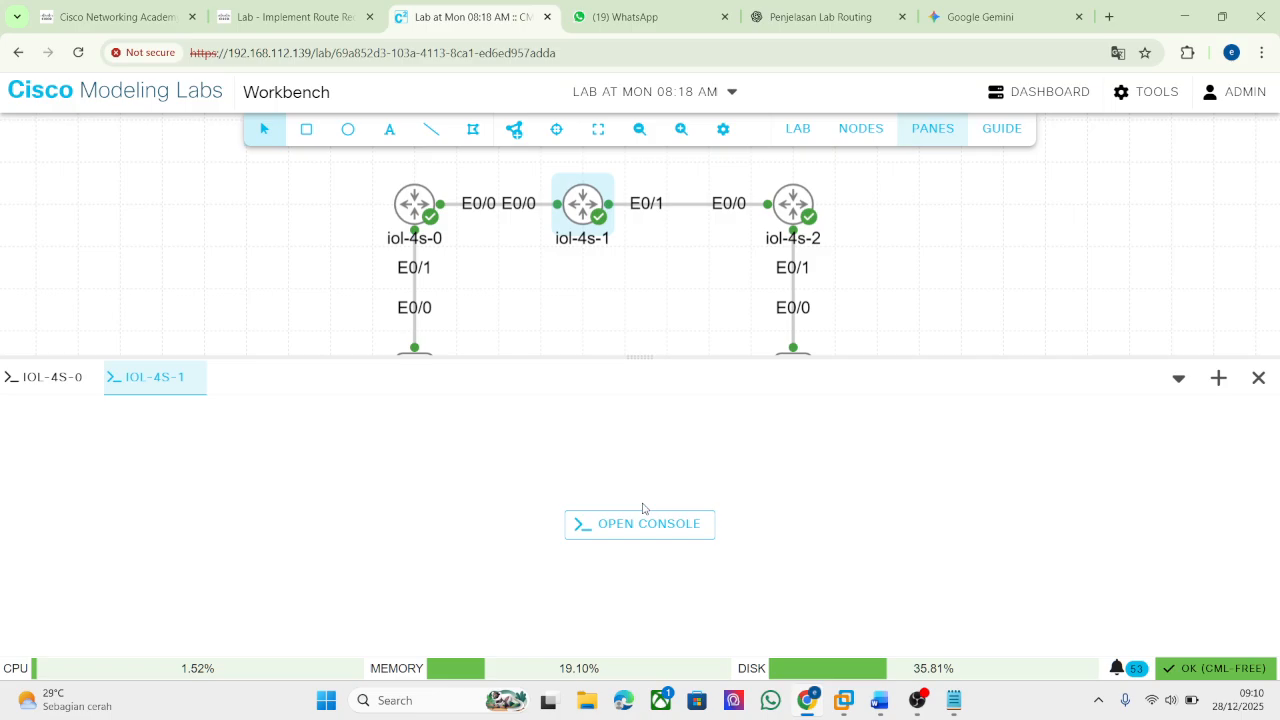
pyautogui.click(642, 518)
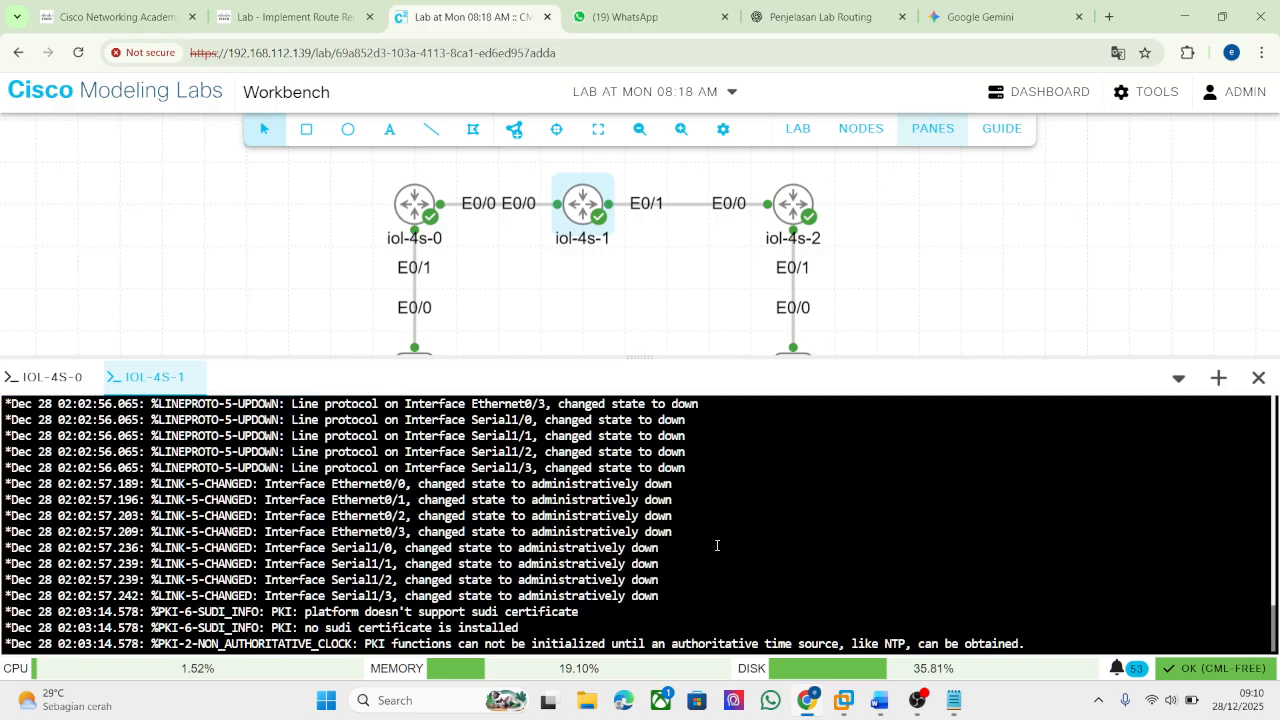
pyautogui.press('Return')
# Check iol-4s-1's port labels in the topology and rename interface g0/0/0 to e0/0 in the Notepad R2 configuration.
pyautogui.hotkey('alt', 'Tab')
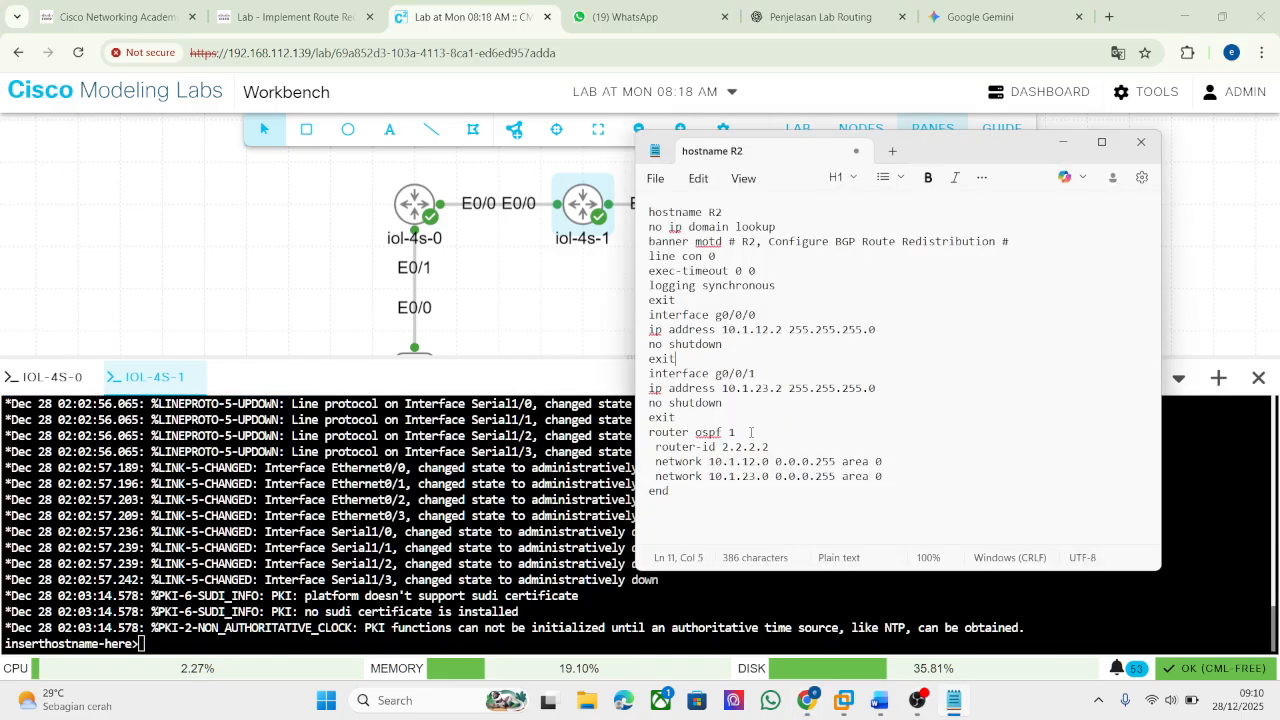
pyautogui.click(560, 289)
pyautogui.moveTo(560, 289); pyautogui.dragTo(437, 277)
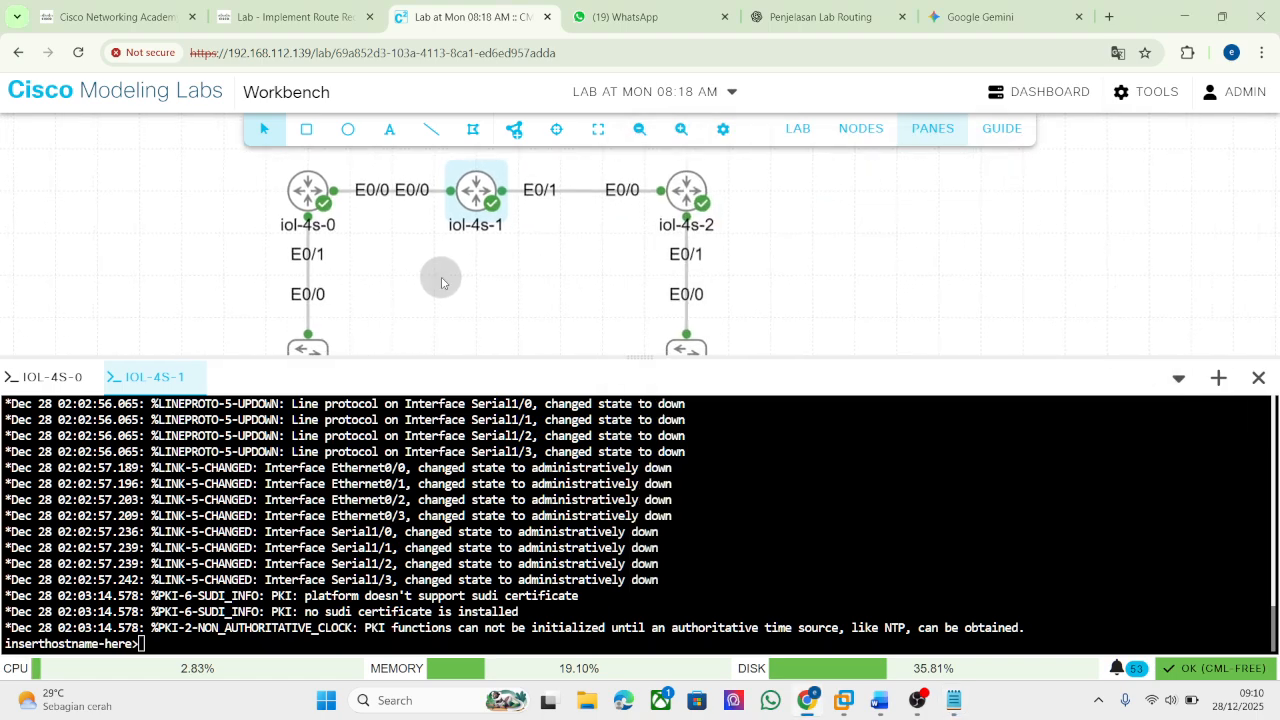
pyautogui.click(954, 700)
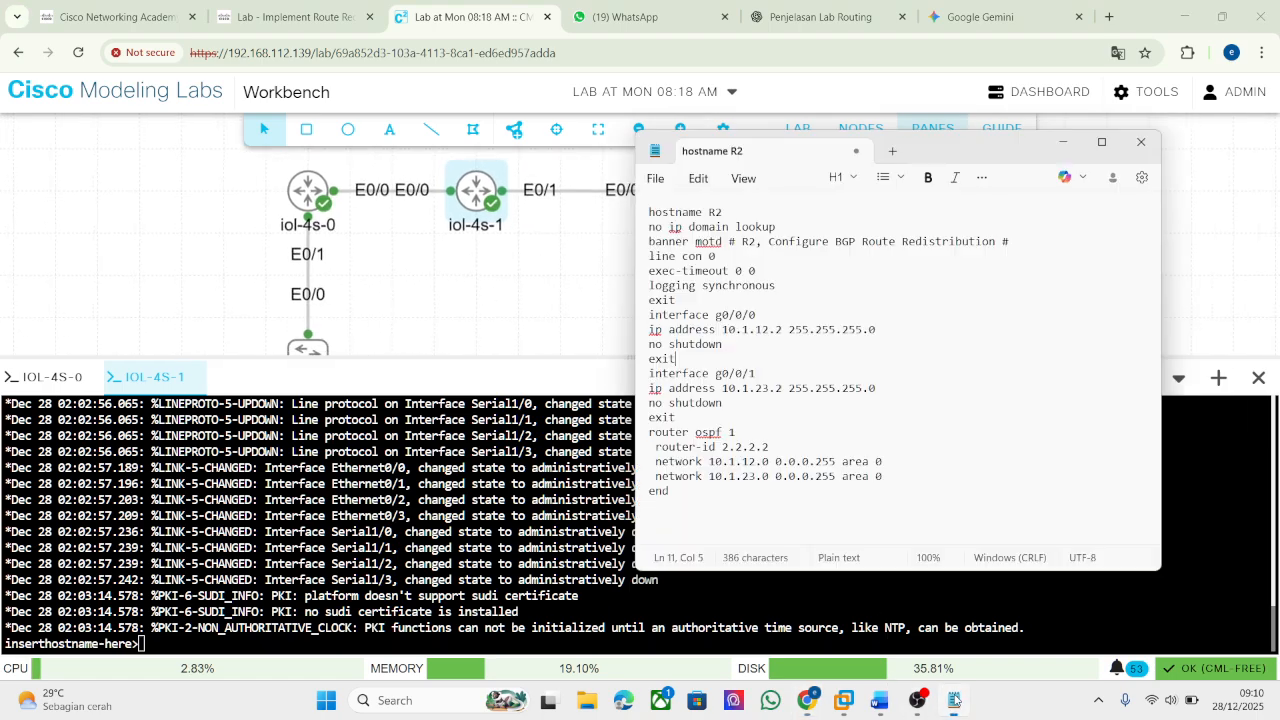
pyautogui.click(954, 700)
pyautogui.click(954, 700)
pyautogui.click(736, 318)
pyautogui.press('BackSpace')
pyautogui.press('BackSpace')
pyautogui.press('BackSpace')
pyautogui.write('e')
# Rename interface g0/0/1 to e0/1 and copy the entire R2 configuration.
pyautogui.click(738, 373)
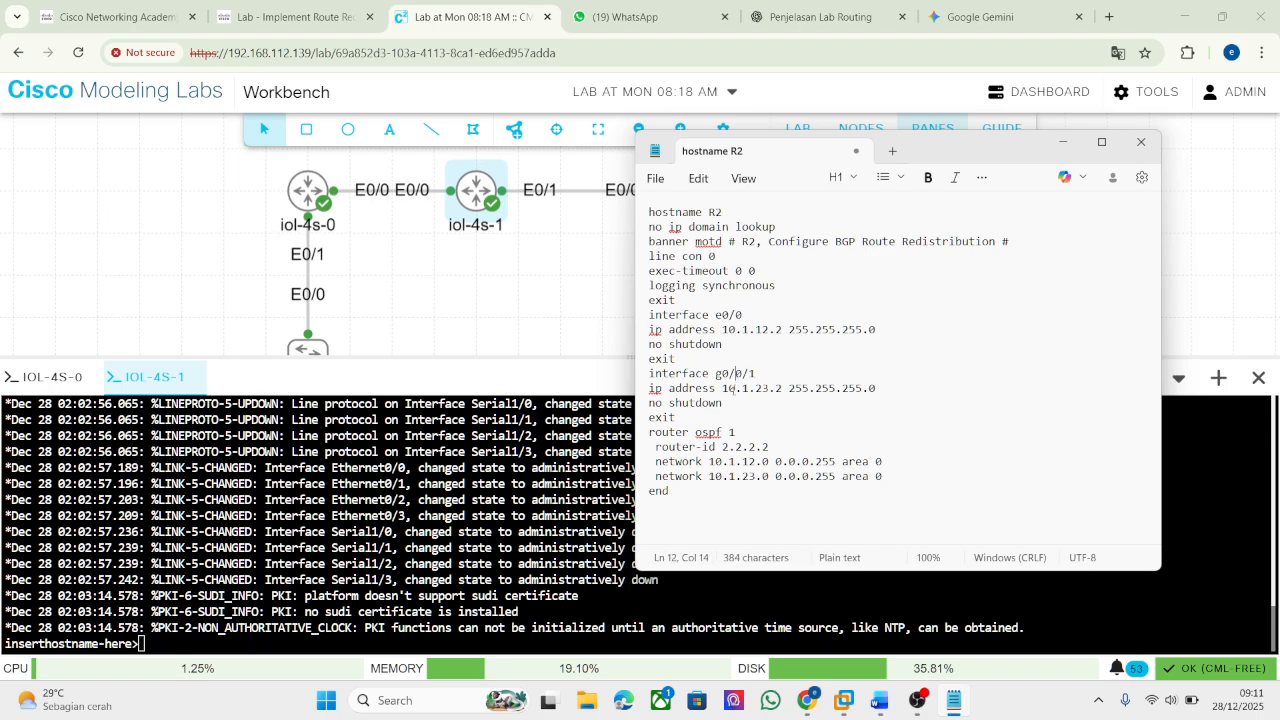
pyautogui.press('BackSpace')
pyautogui.press('BackSpace')
pyautogui.press('BackSpace')
pyautogui.write('e')
pyautogui.hotkey('ctrl', 'a')
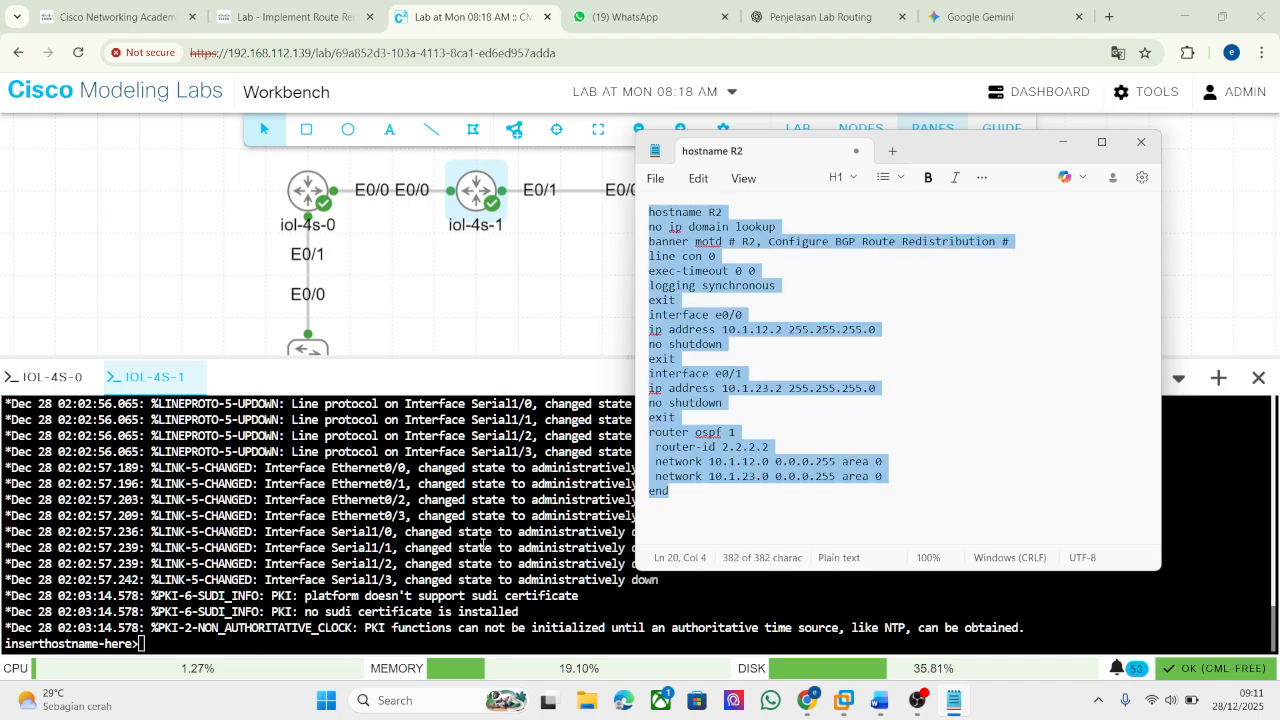
# Enter global configuration mode in the iol-4s-1 console, paste the R2 configuration and run it through its final end command.
pyautogui.click(432, 578)
pyautogui.write('en')
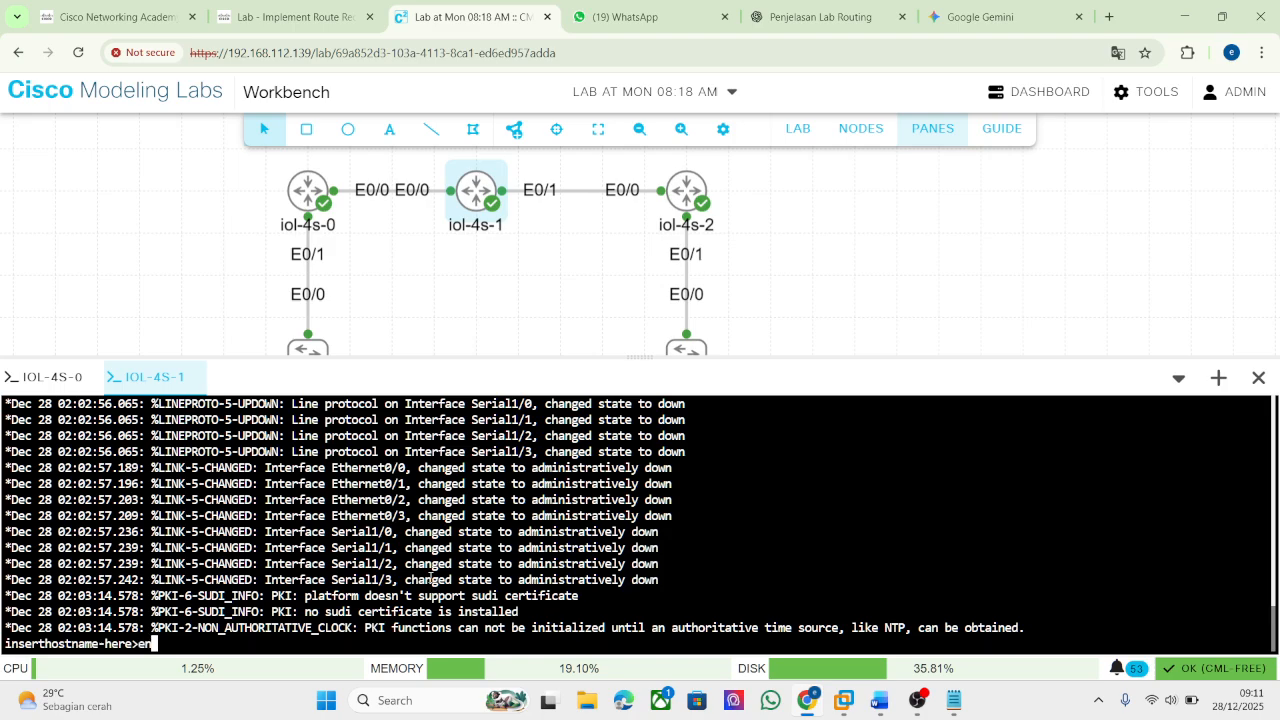
pyautogui.press('Return')
pyautogui.write('conf t')
pyautogui.press('Return')
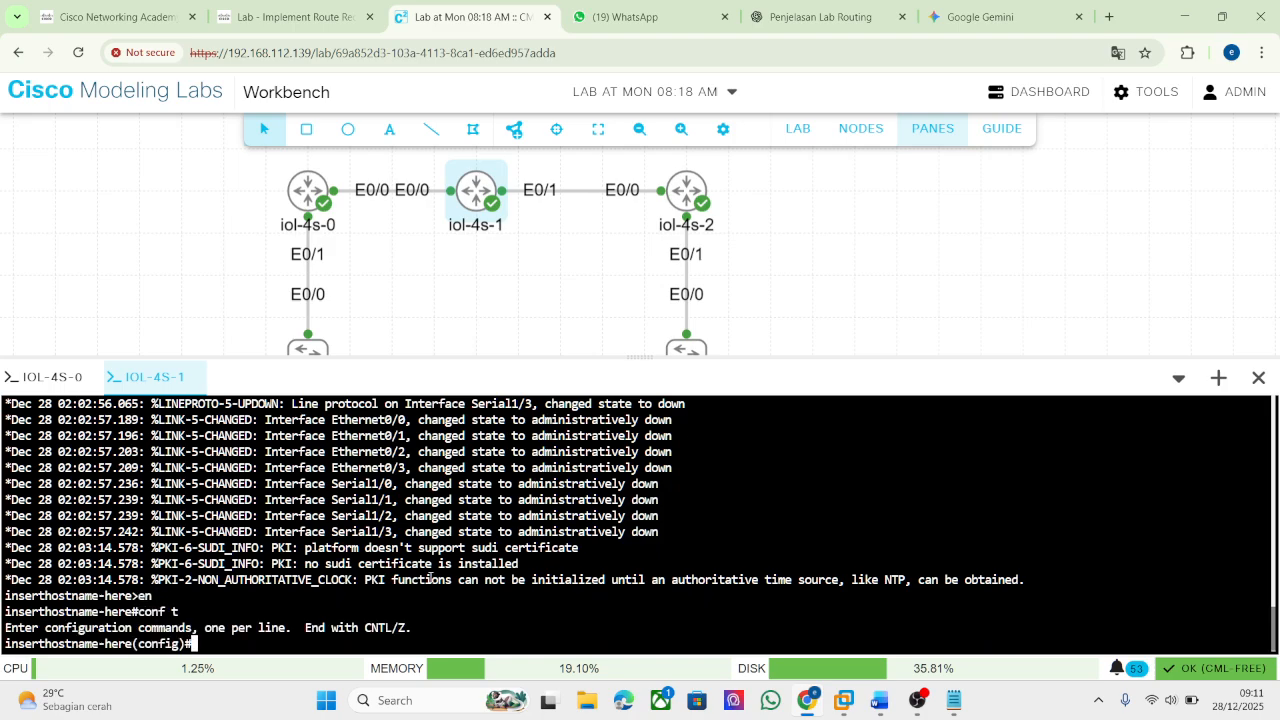
pyautogui.rightClick(456, 545)
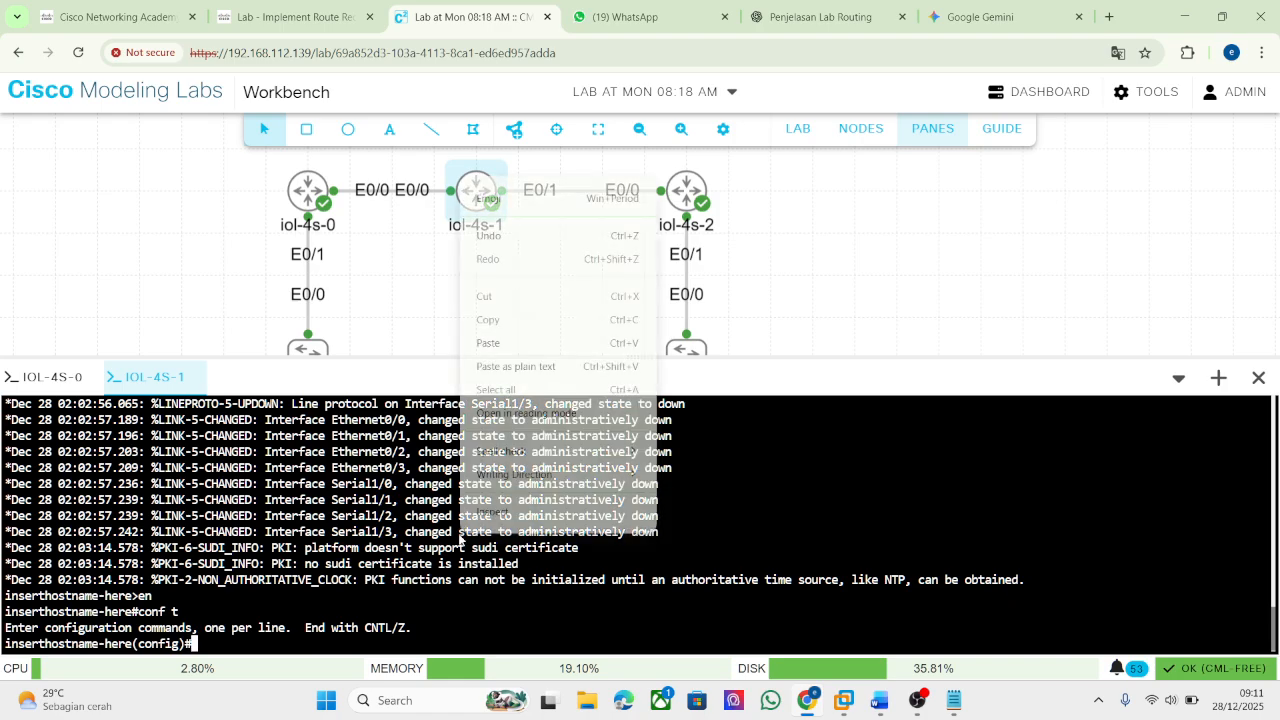
pyautogui.click(520, 341)
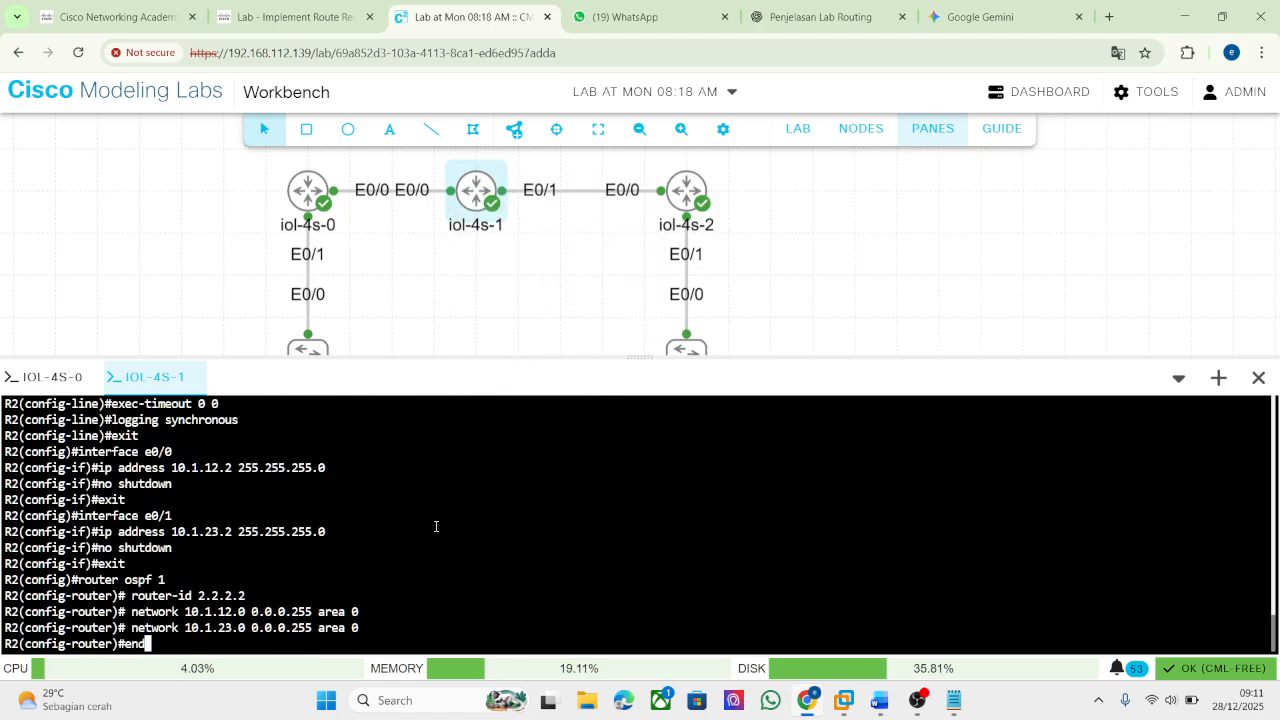
pyautogui.press('Return')
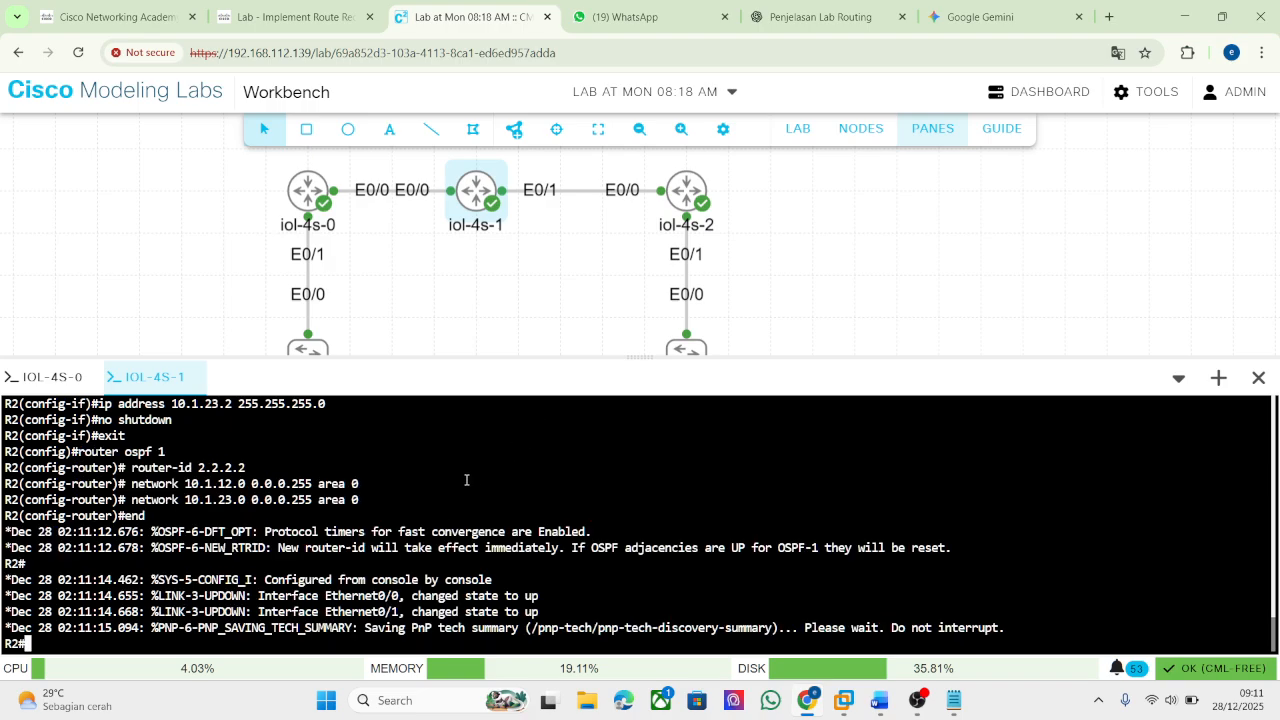
pyautogui.scroll(10, 455, 485)
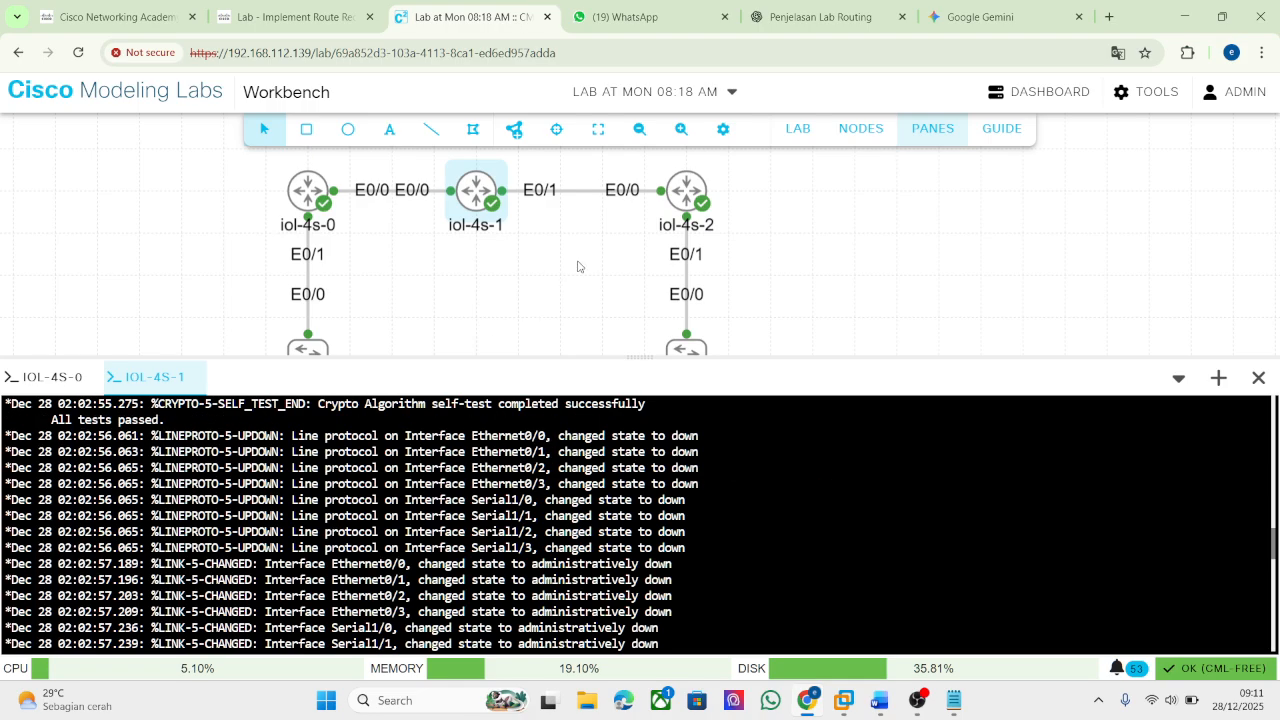
# Open the console of node iol-4s-2.
pyautogui.rightClick(688, 192)
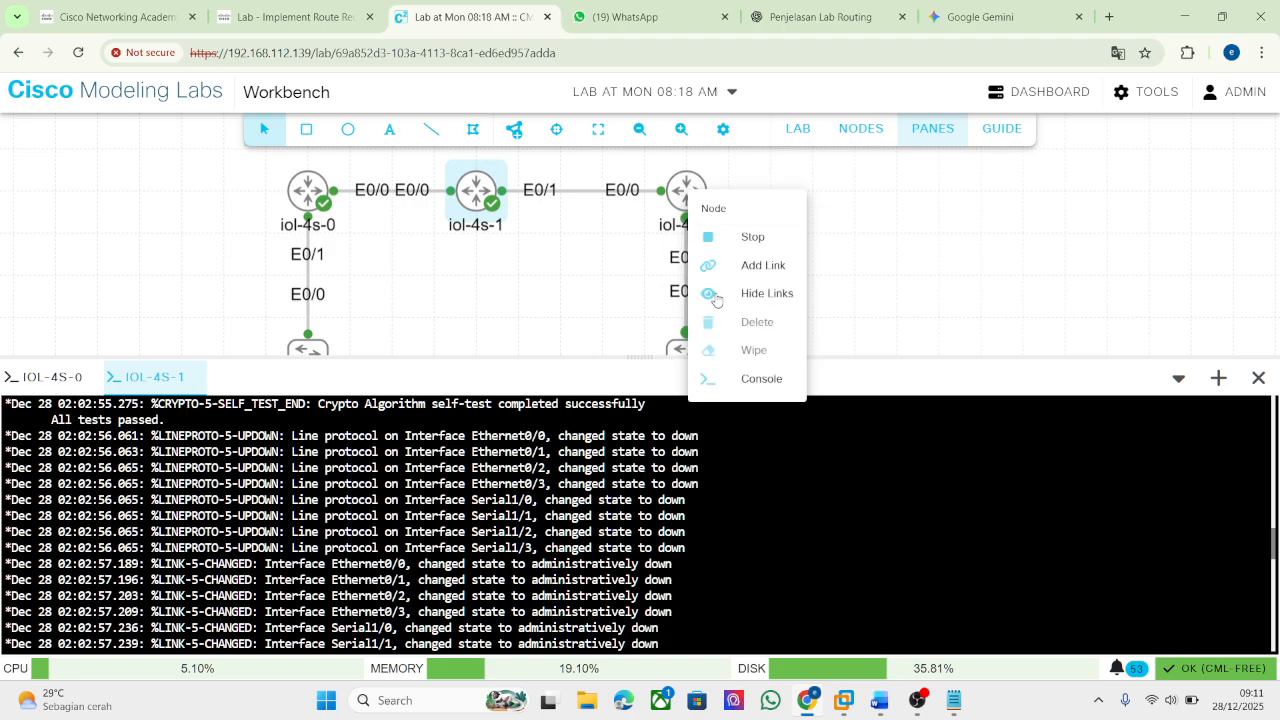
pyautogui.click(748, 388)
pyautogui.click(609, 528)
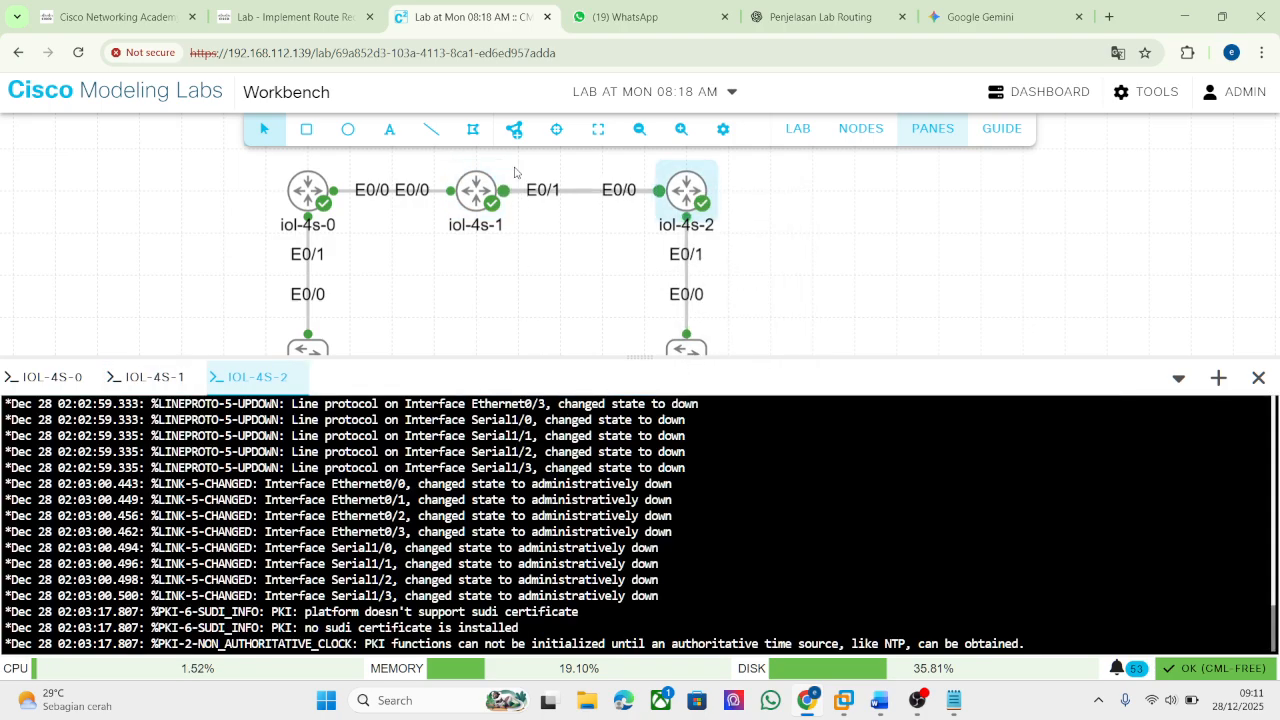
# Copy the Router R3 commands from page 4 of the lab document, from hostname R3 through exit-address-family.
pyautogui.click(333, 17)
pyautogui.scroll(-3, 472, 340)
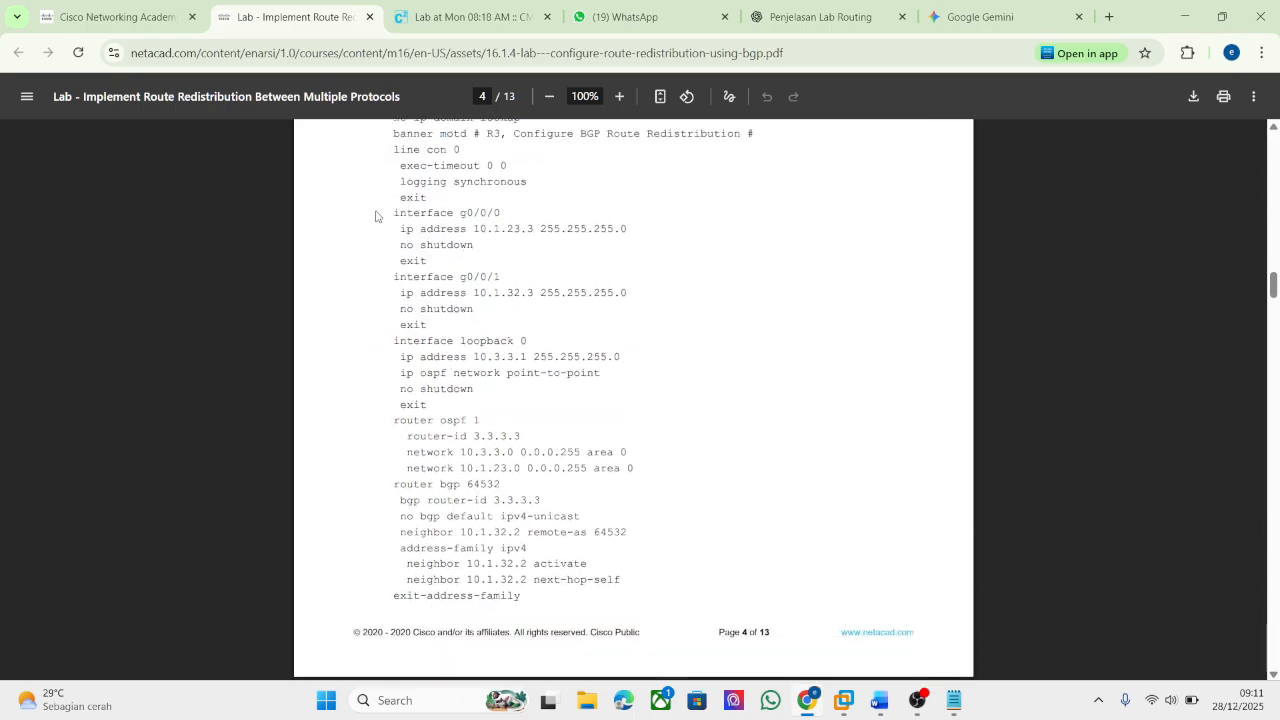
pyautogui.scroll(2, 374, 243)
pyautogui.moveTo(388, 279); pyautogui.dragTo(527, 350)
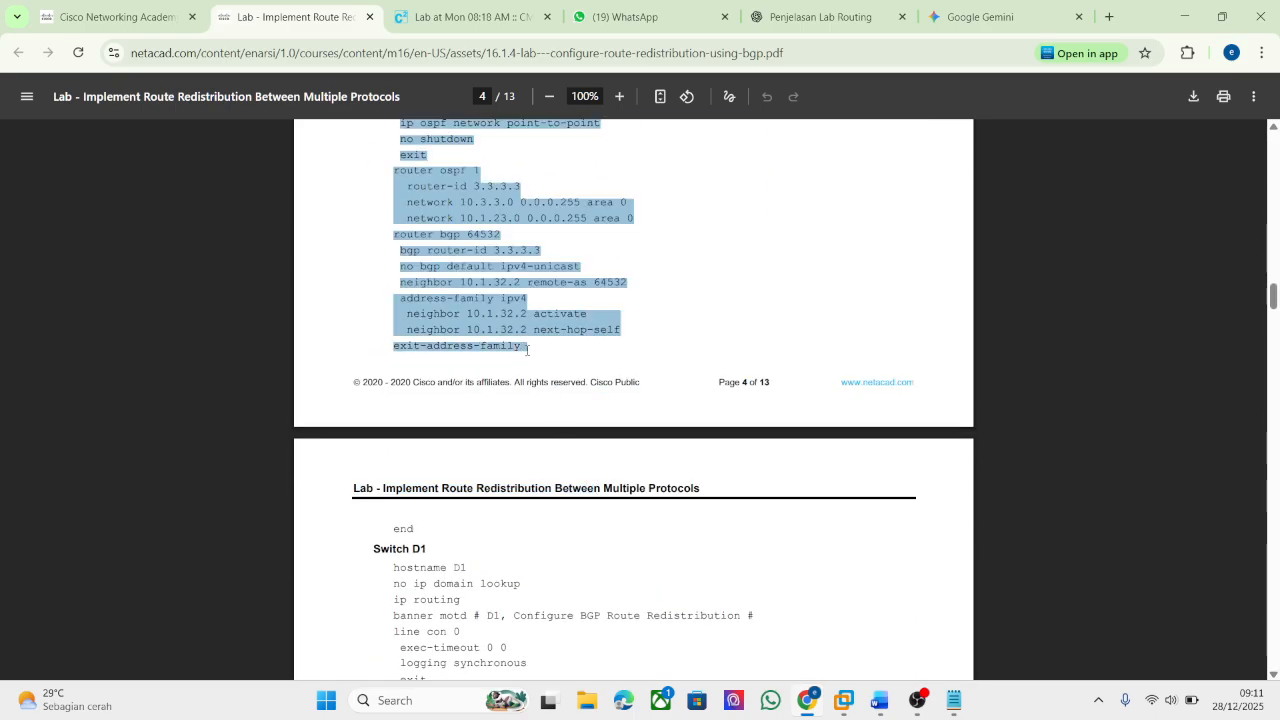
pyautogui.rightClick(504, 250)
pyautogui.click(536, 270)
# Switch to Notepad, replace the R2 configuration with the copied R3 commands, and add a final end line.
pyautogui.click(953, 700)
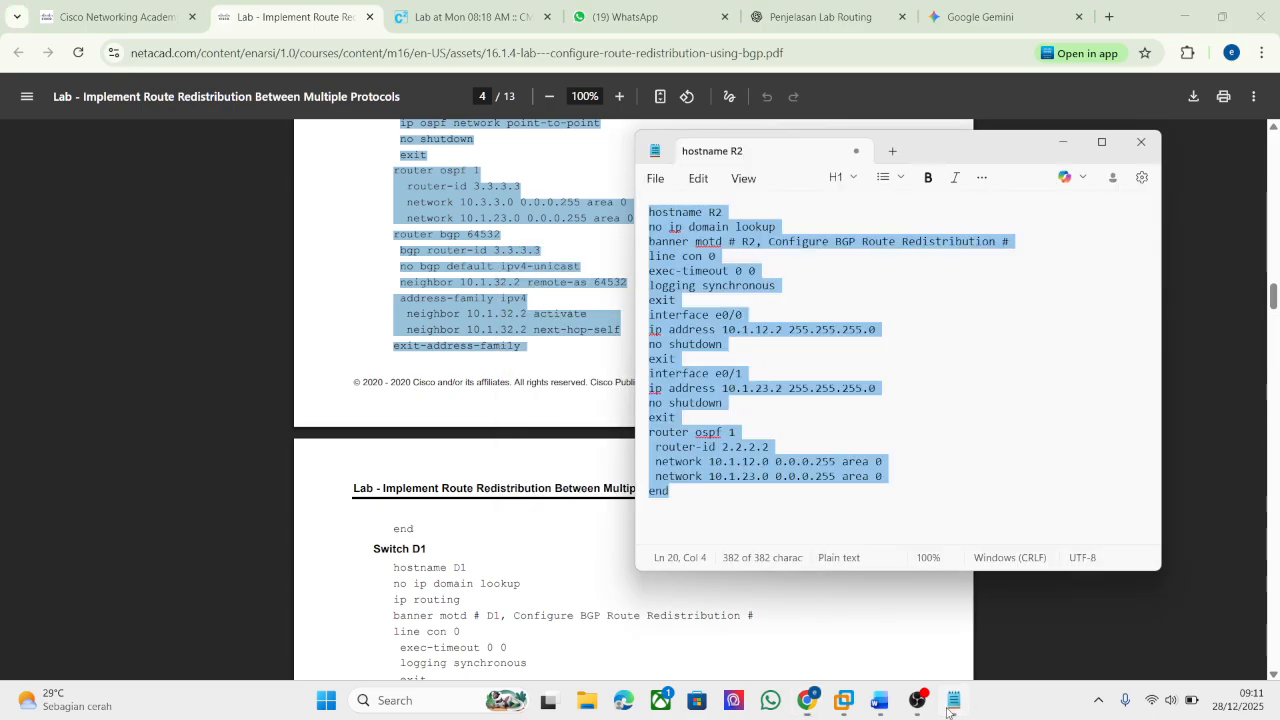
pyautogui.click(769, 446)
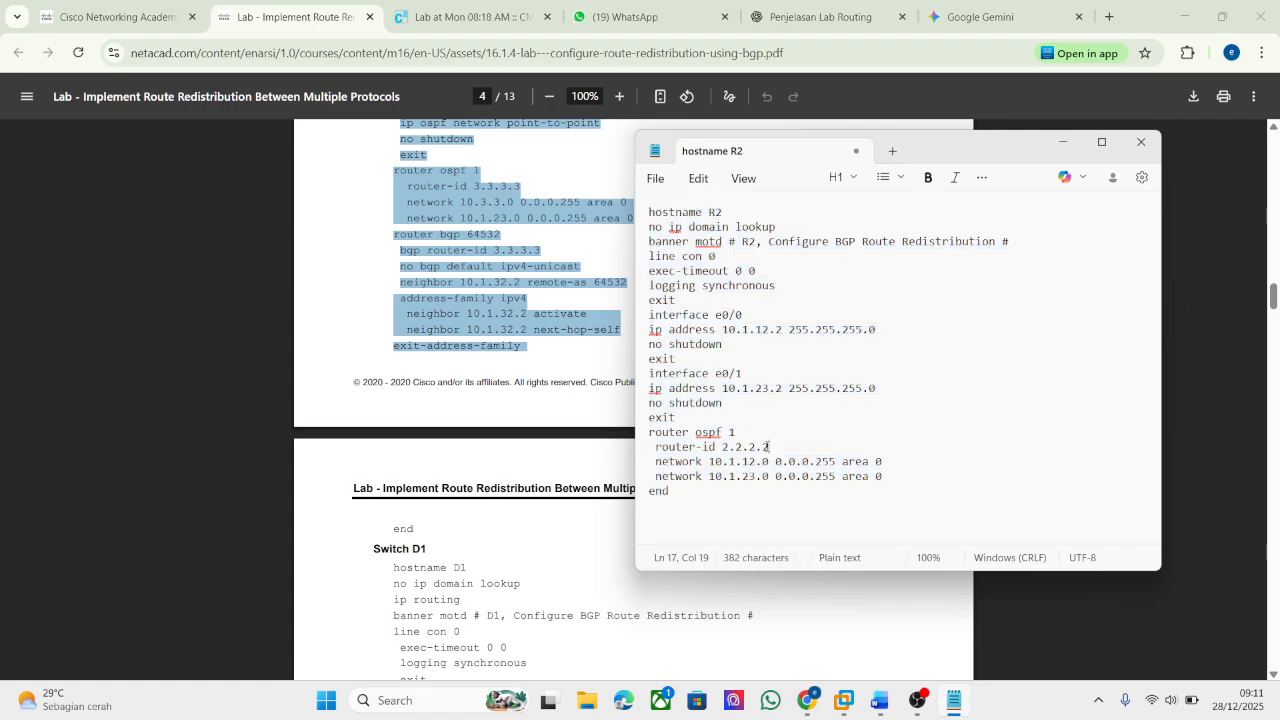
pyautogui.hotkey('ctrl', 'shift', 'Home')
pyautogui.hotkey('ctrl', 'v')
pyautogui.scroll(-1, 835, 448)
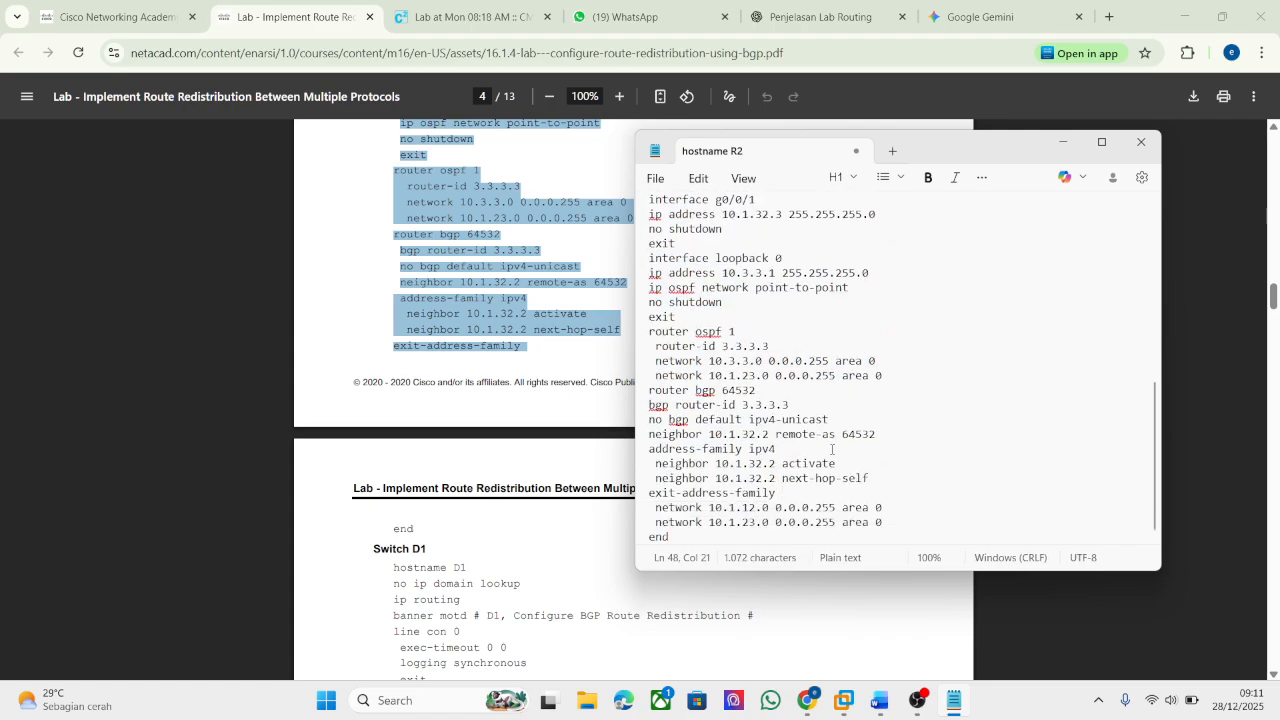
pyautogui.hotkey('ctrl', 'a')
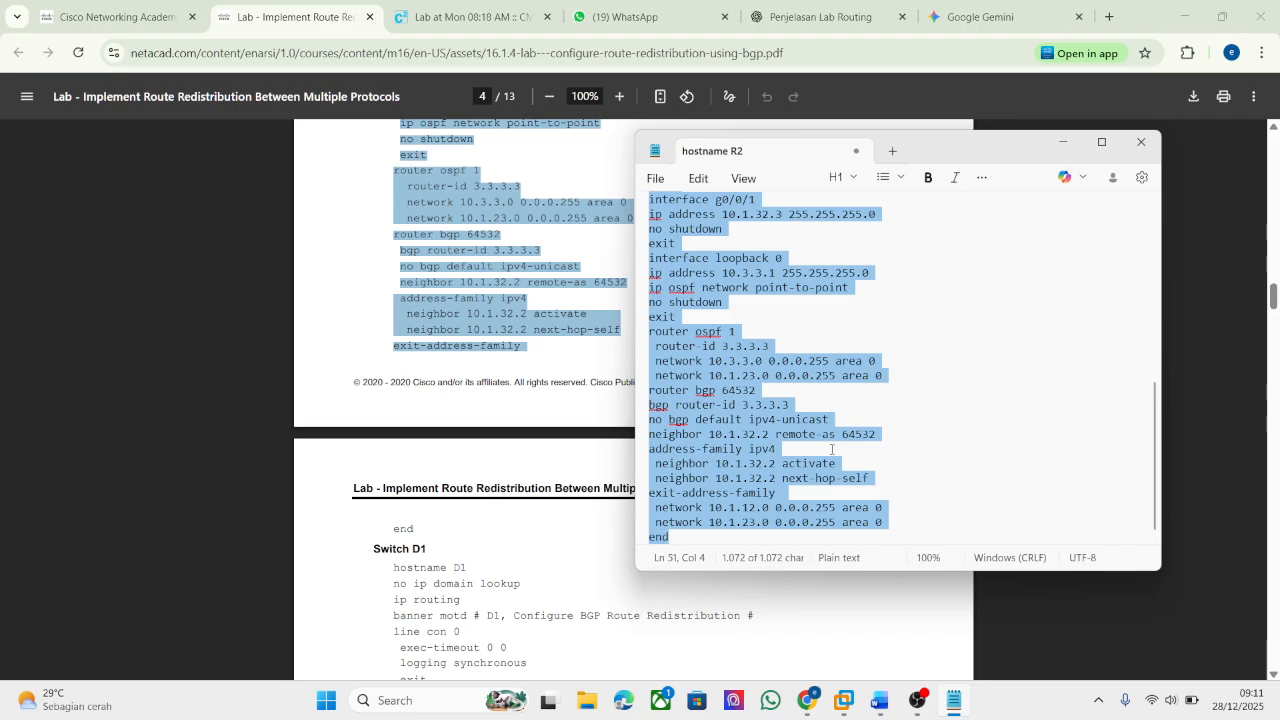
pyautogui.hotkey('ctrl', 'v')
pyautogui.press('Return')
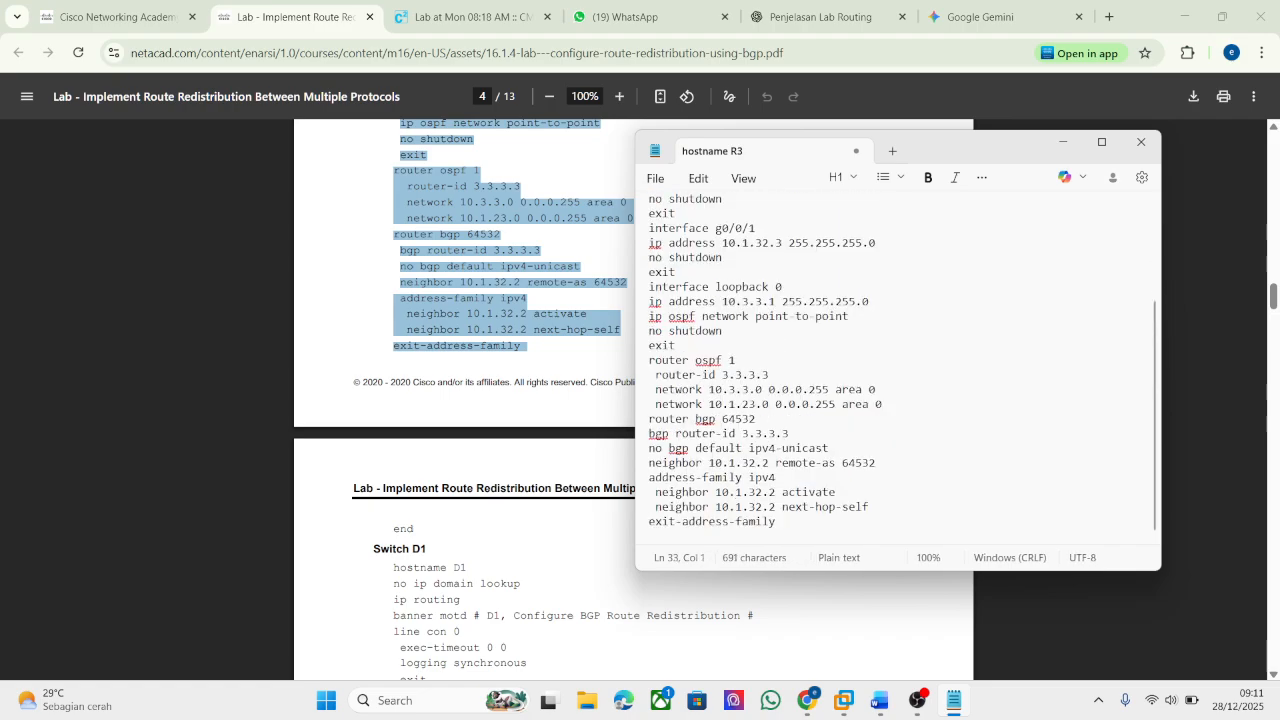
pyautogui.write('end')
pyautogui.scroll(3, 836, 441)
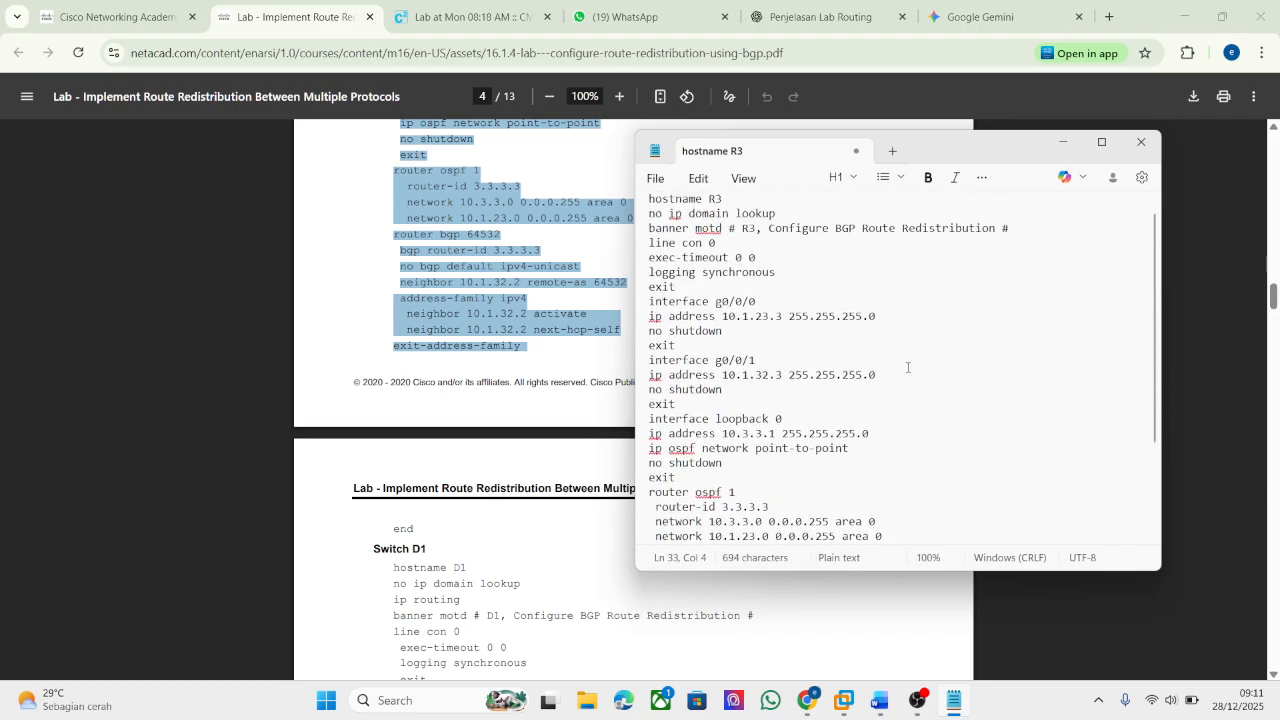
# Rename interface g0/0/0 to e0/0 and interface g0/0/1 to e0/1 in the R3 configuration.
pyautogui.click(735, 314)
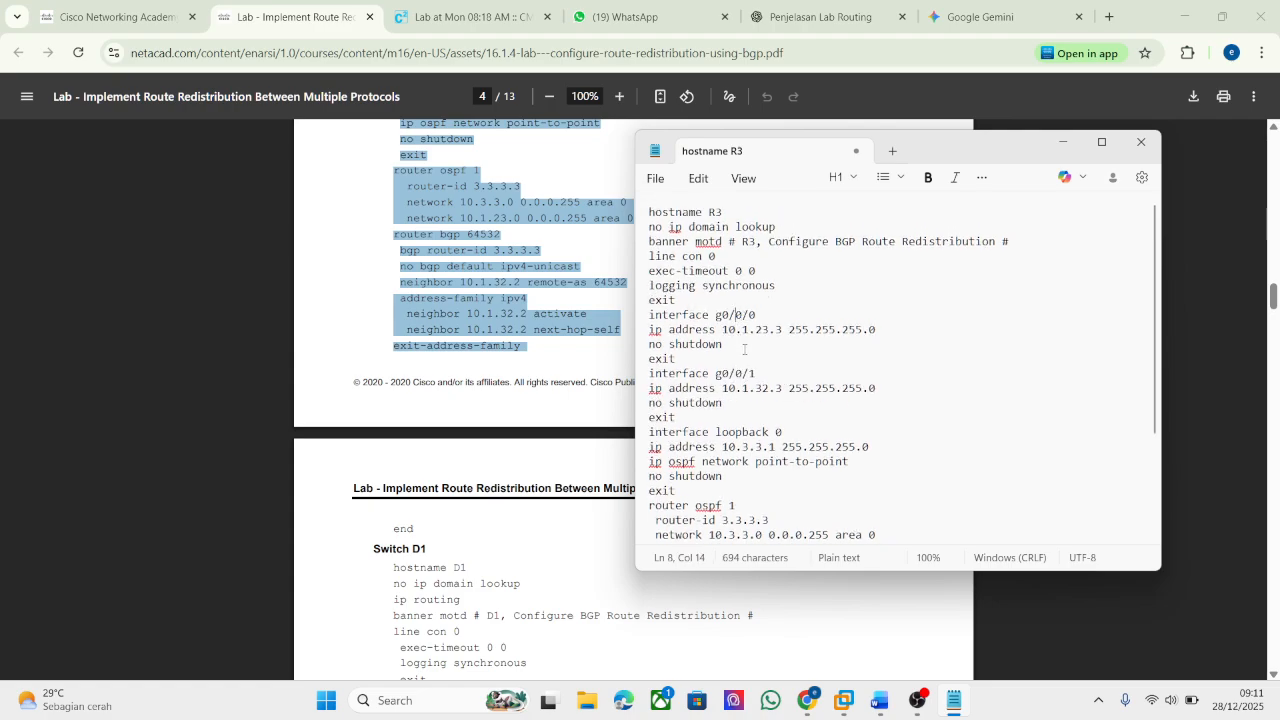
pyautogui.press('BackSpace')
pyautogui.press('BackSpace')
pyautogui.press('BackSpace')
pyautogui.write('g')
pyautogui.scroll(-3, 740, 331)
pyautogui.click(736, 229)
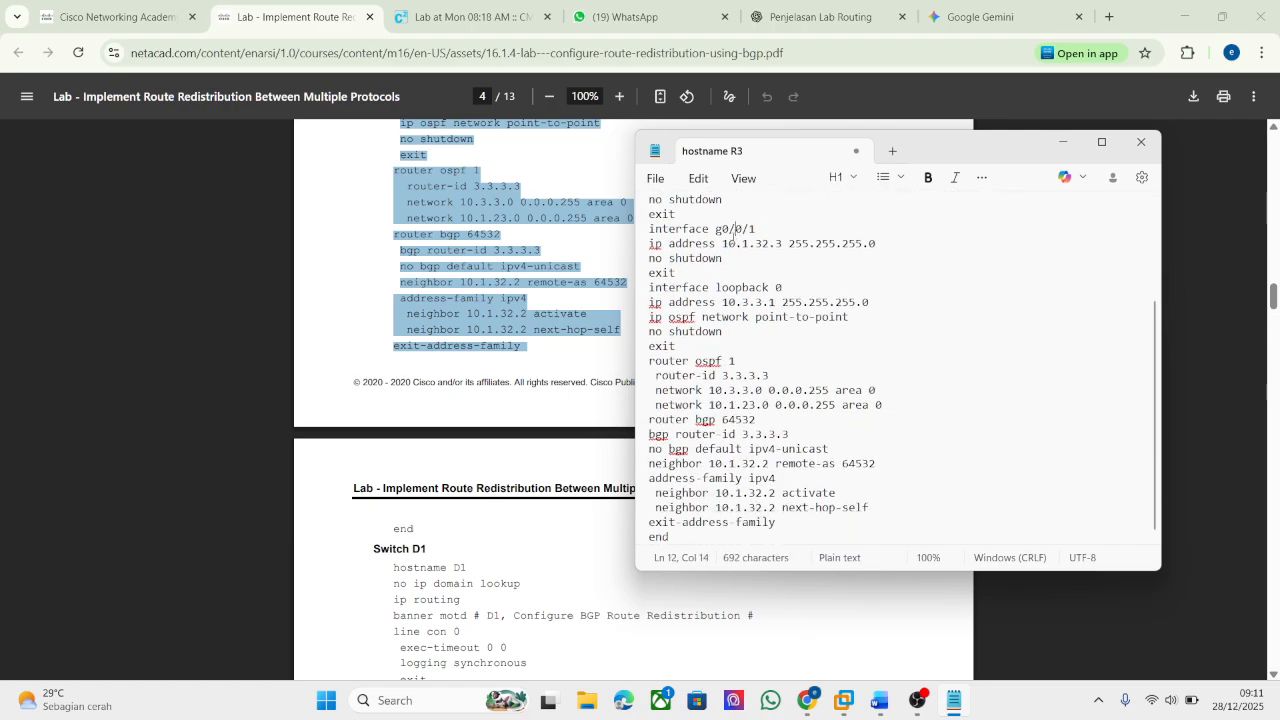
pyautogui.press('BackSpace')
pyautogui.press('BackSpace')
pyautogui.press('BackSpace')
pyautogui.write('e')
pyautogui.scroll(4, 783, 277)
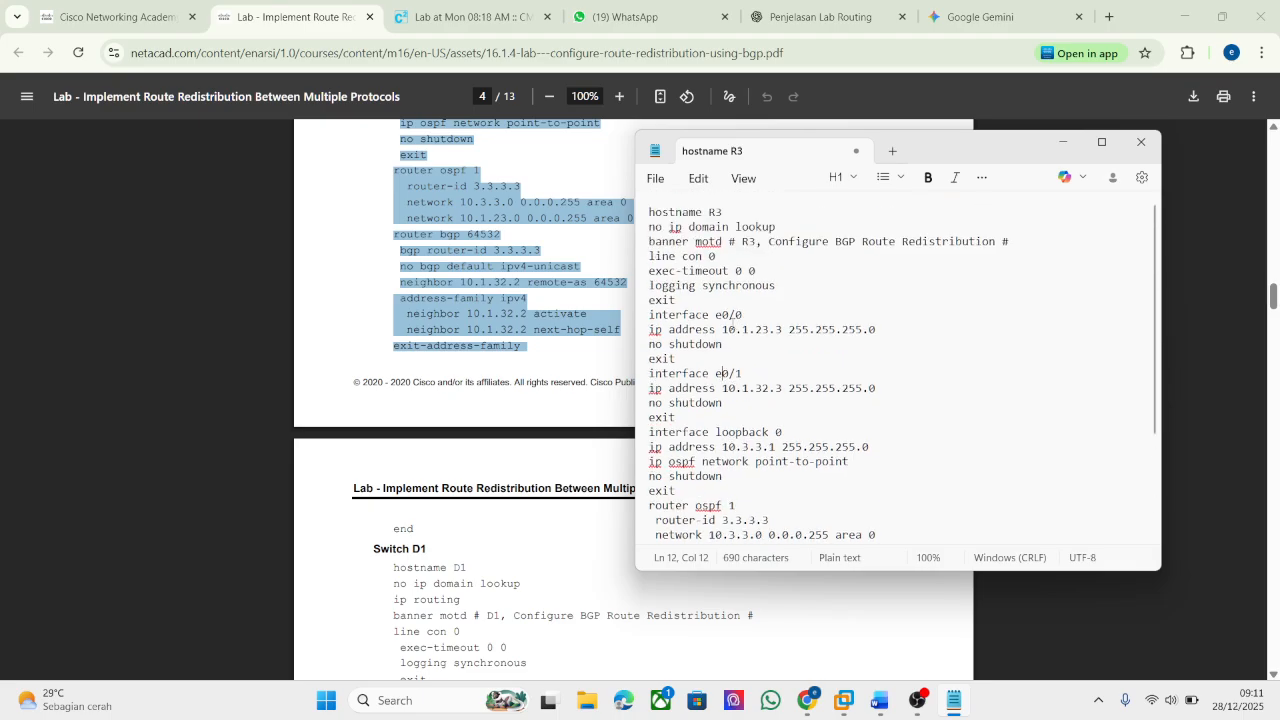
# Check the lab's topology diagram and copy the entire adapted R3 configuration, from hostname R3 through end.
pyautogui.scroll(20, 414, 368)
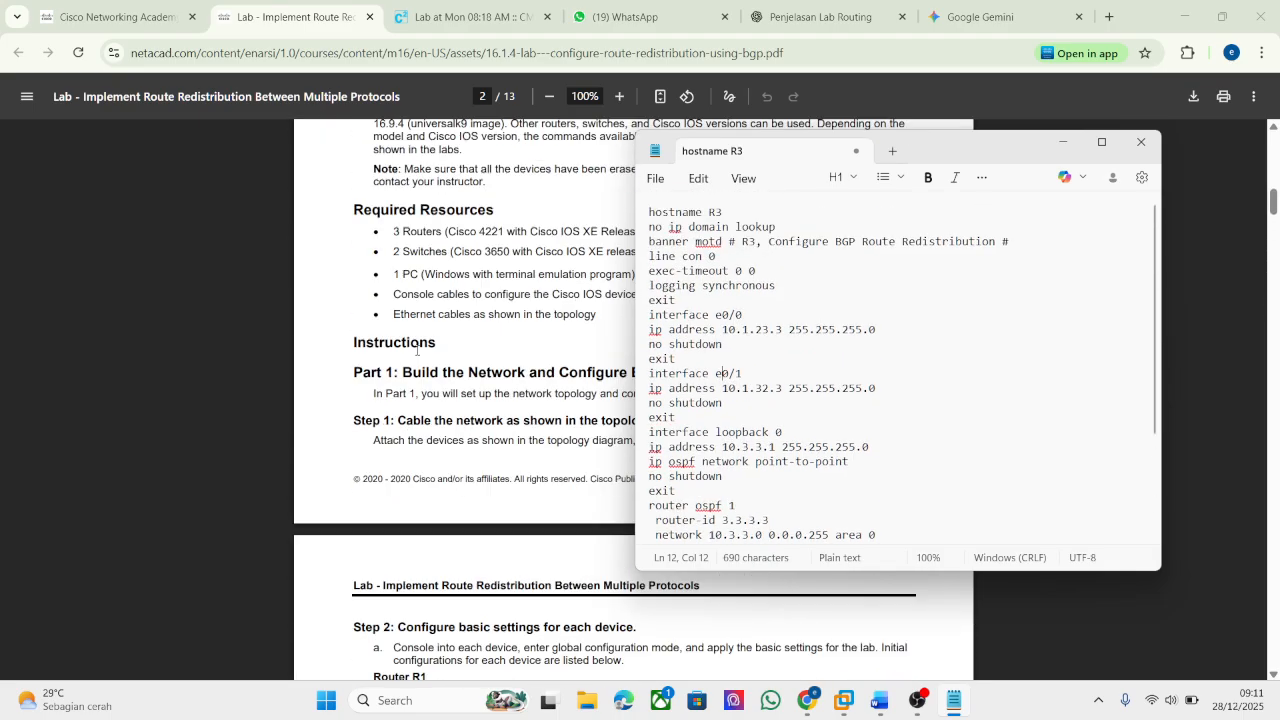
pyautogui.scroll(4, 417, 350)
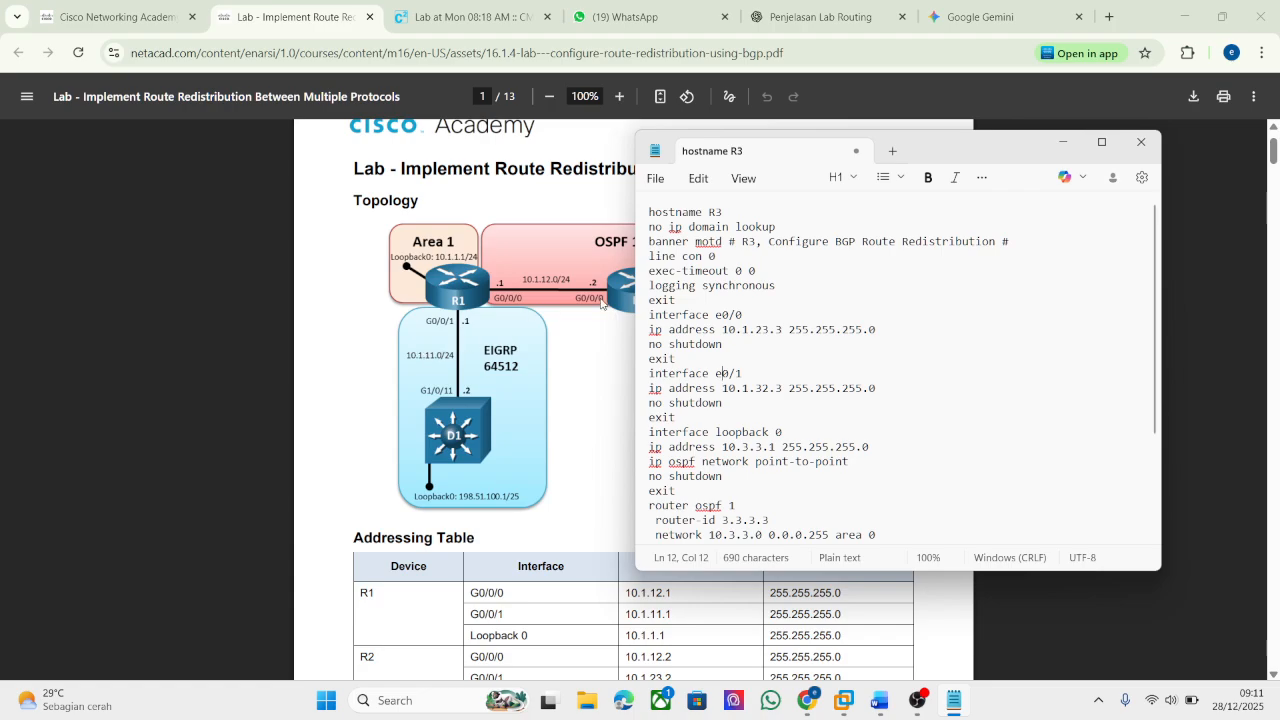
pyautogui.scroll(-1, 404, 343)
pyautogui.scroll(-15, 404, 343)
pyautogui.scroll(-3, 800, 340)
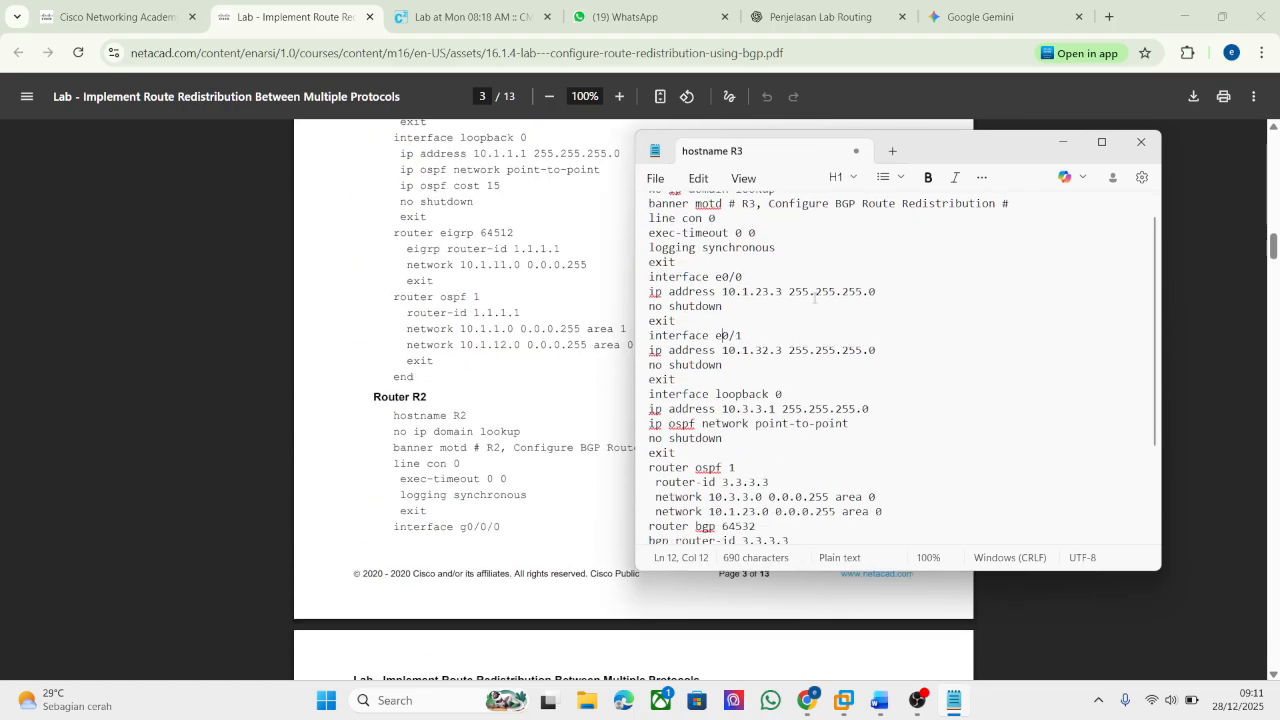
pyautogui.click(810, 302)
pyautogui.hotkey('ctrl', 'a')
pyautogui.hotkey('ctrl', 'v')
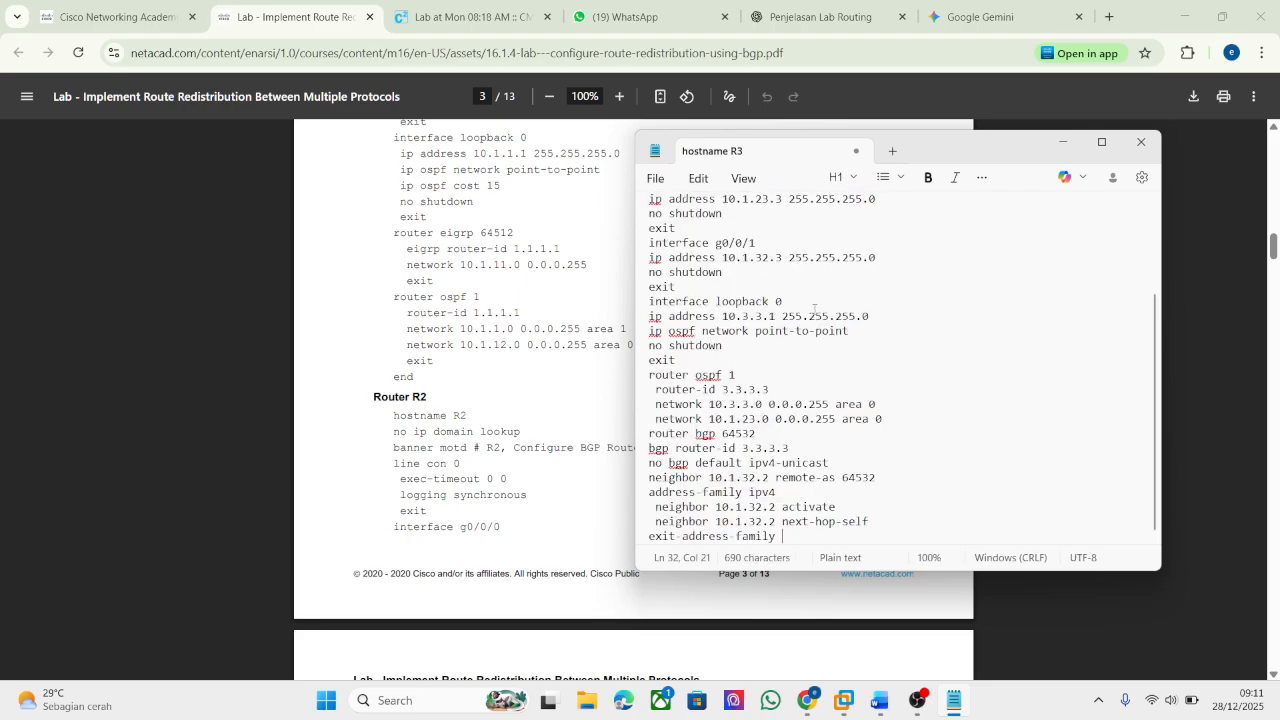
pyautogui.hotkey('ctrl', 'a')
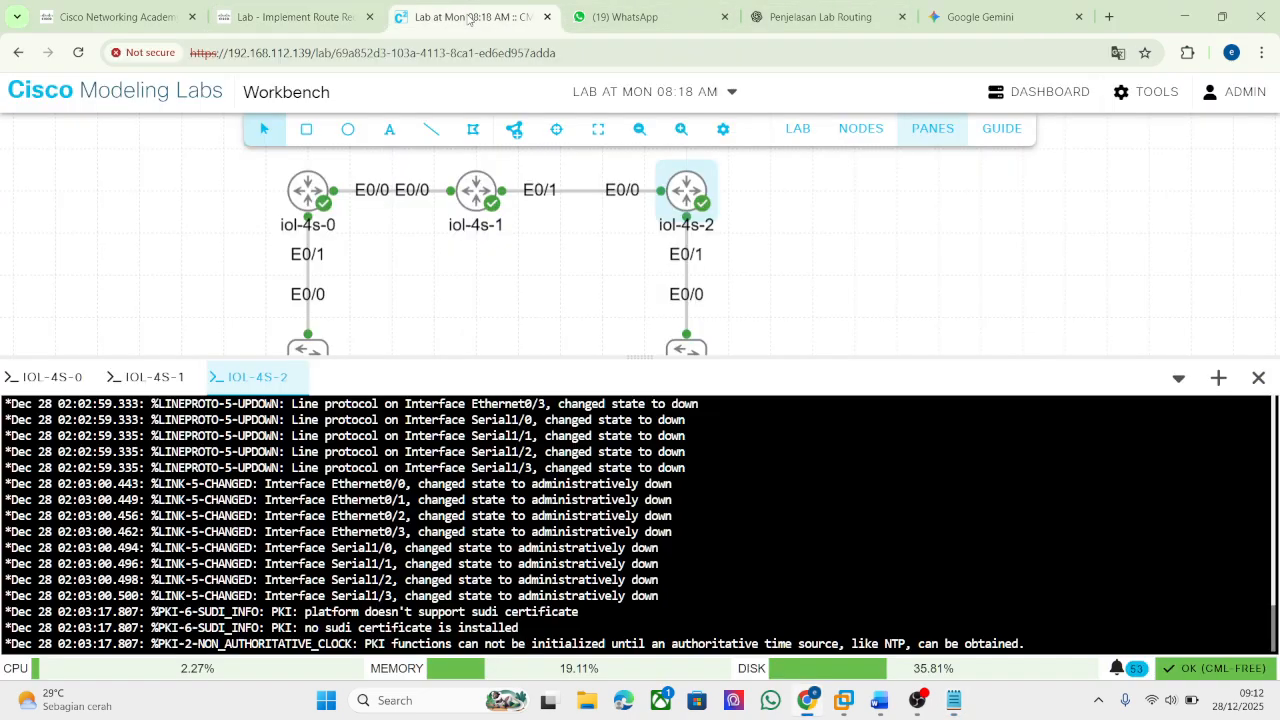
# Switch to Cisco Modeling Labs, enter global configuration mode in the iol-4s-2 console, and paste the R3 configuration.
pyautogui.click(470, 17)
pyautogui.click(677, 520)
pyautogui.press('Return')
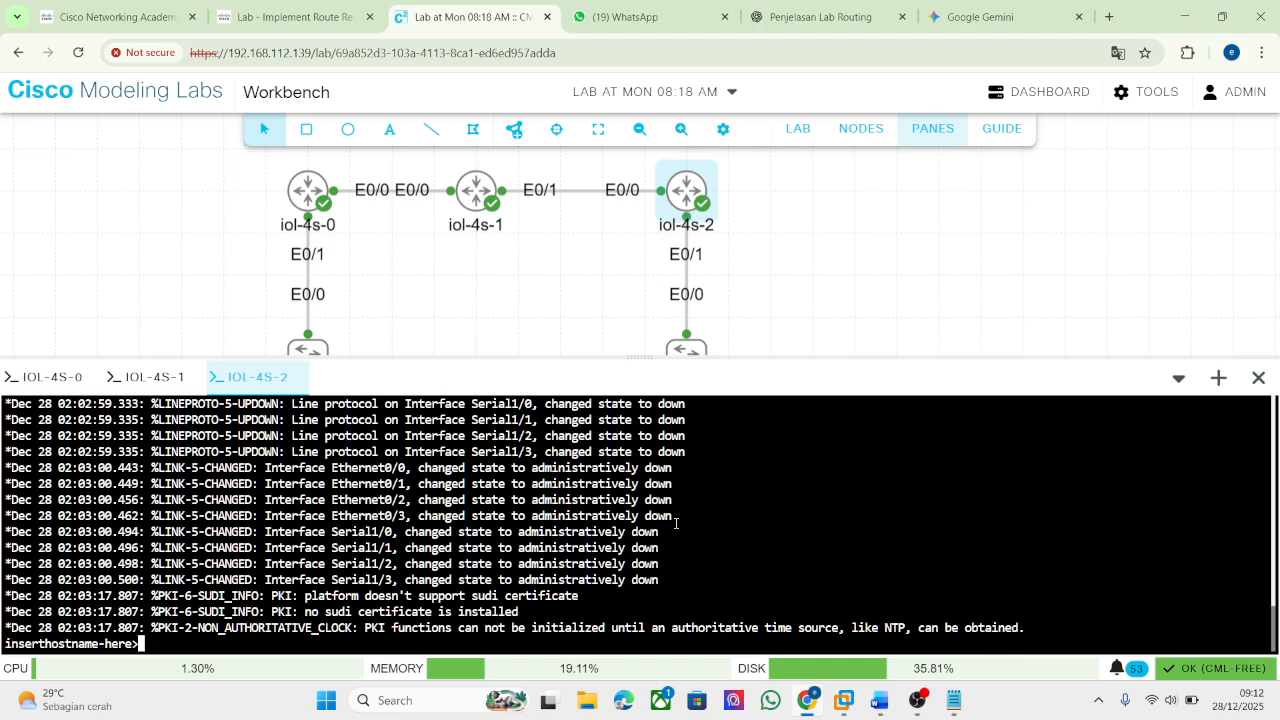
pyautogui.write('en')
pyautogui.press('Return')
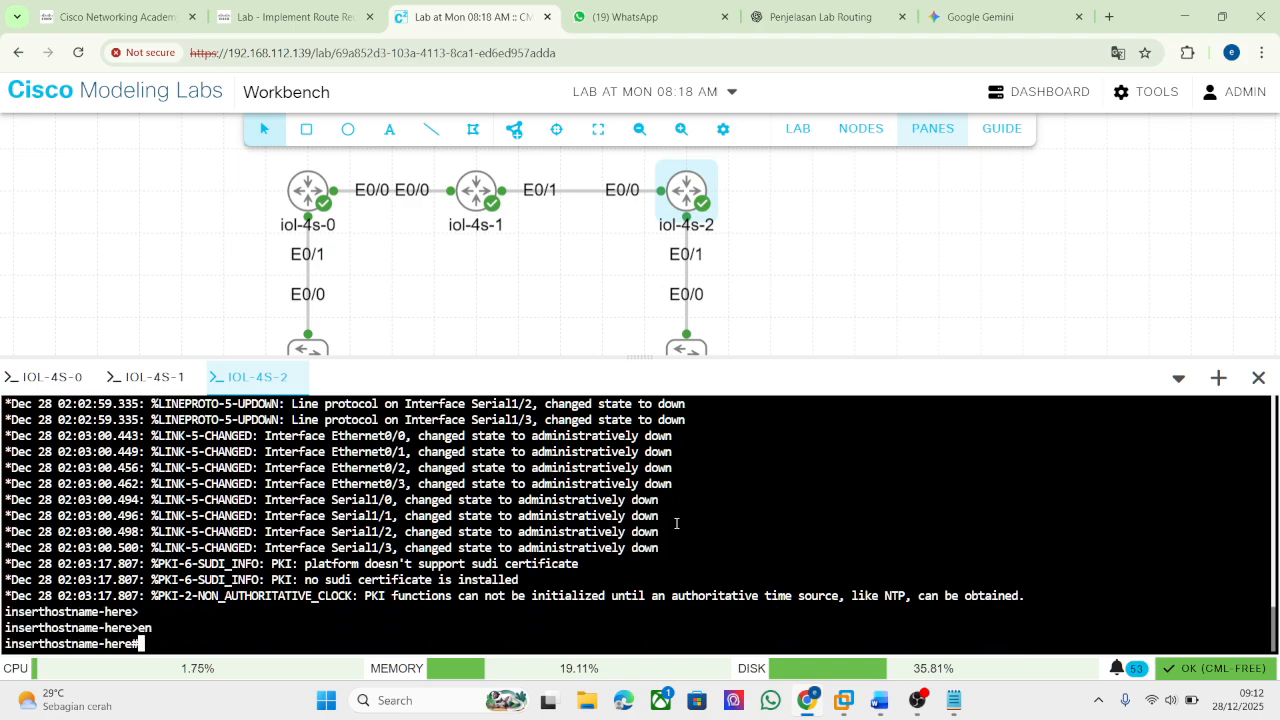
pyautogui.write('conf t')
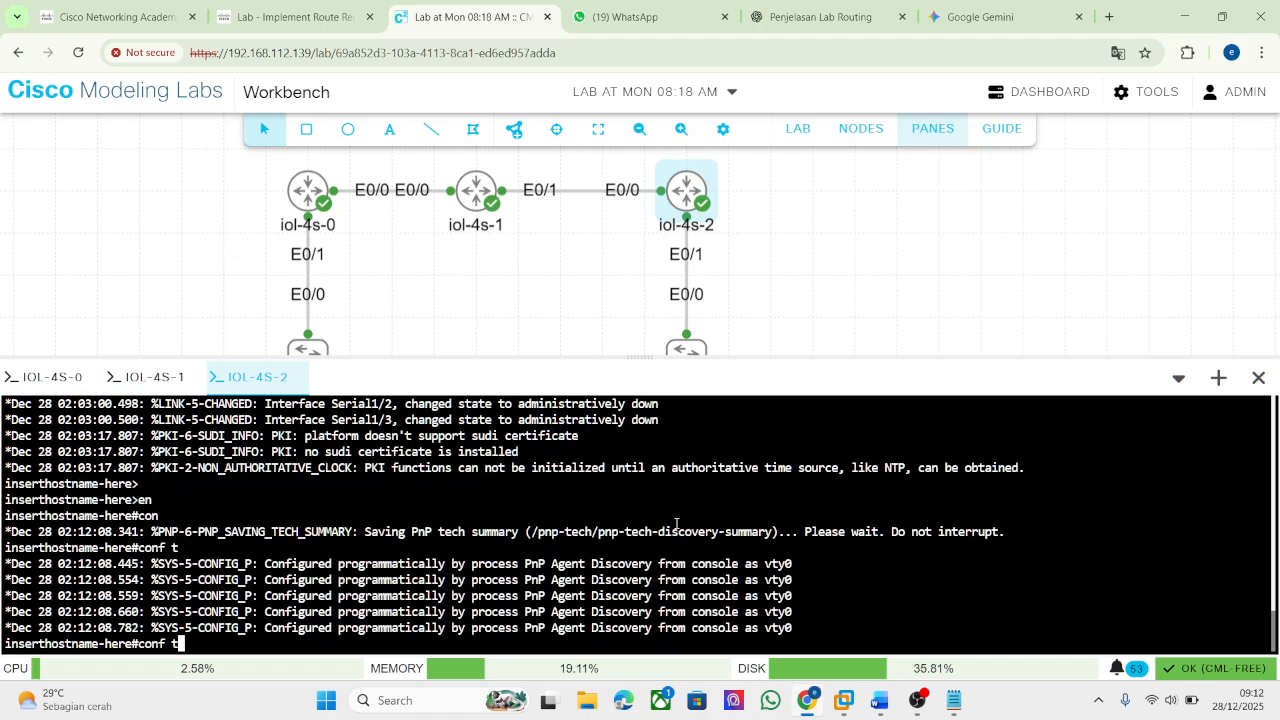
pyautogui.press('Return')
pyautogui.rightClick(452, 530)
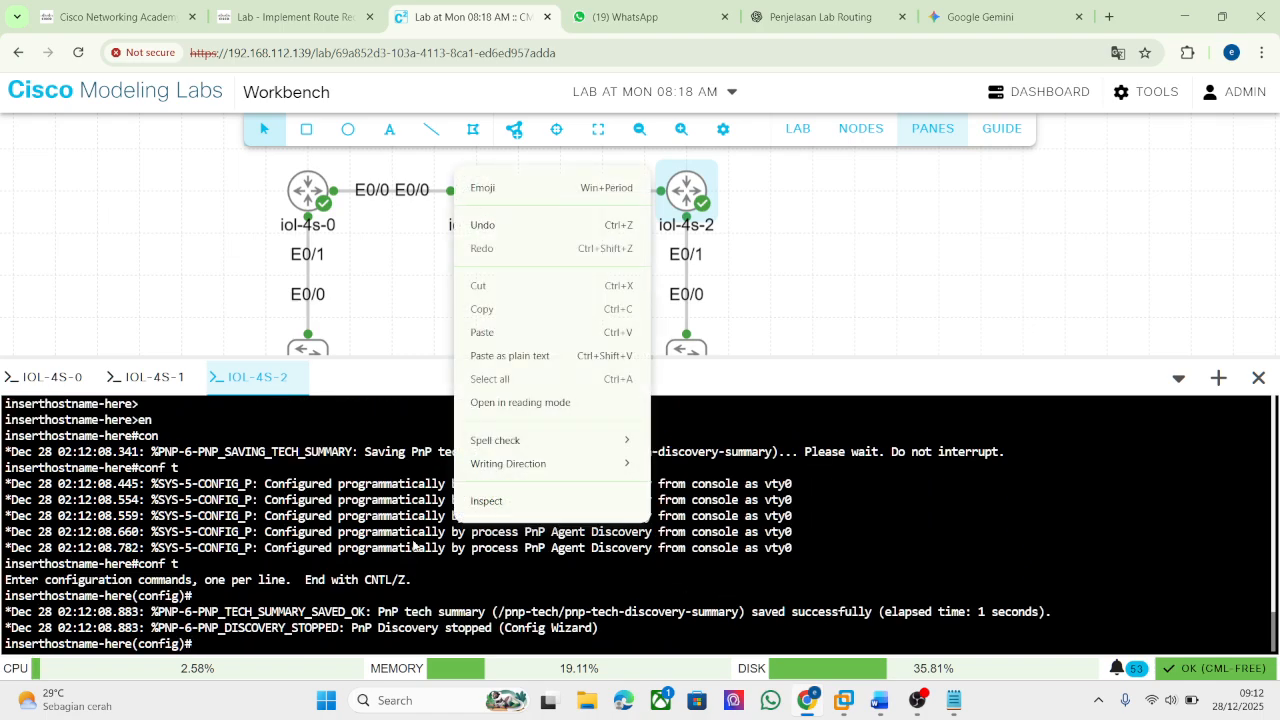
pyautogui.click(571, 332)
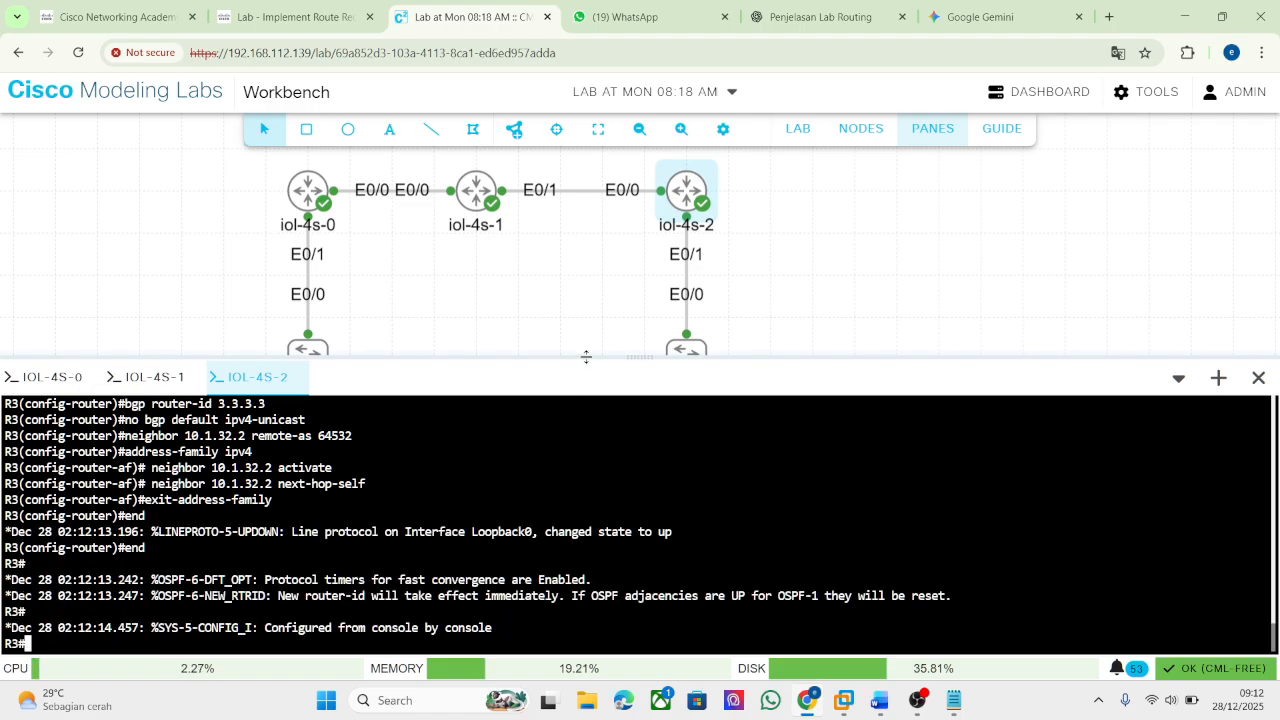
# Enlarge the console pane and capture a screenshot of the iol-4s-0 console's R1 commands, from en through network 10.1.11.0 0.0.0.255.
pyautogui.moveTo(586, 357); pyautogui.dragTo(590, 157)
pyautogui.click(32, 180)
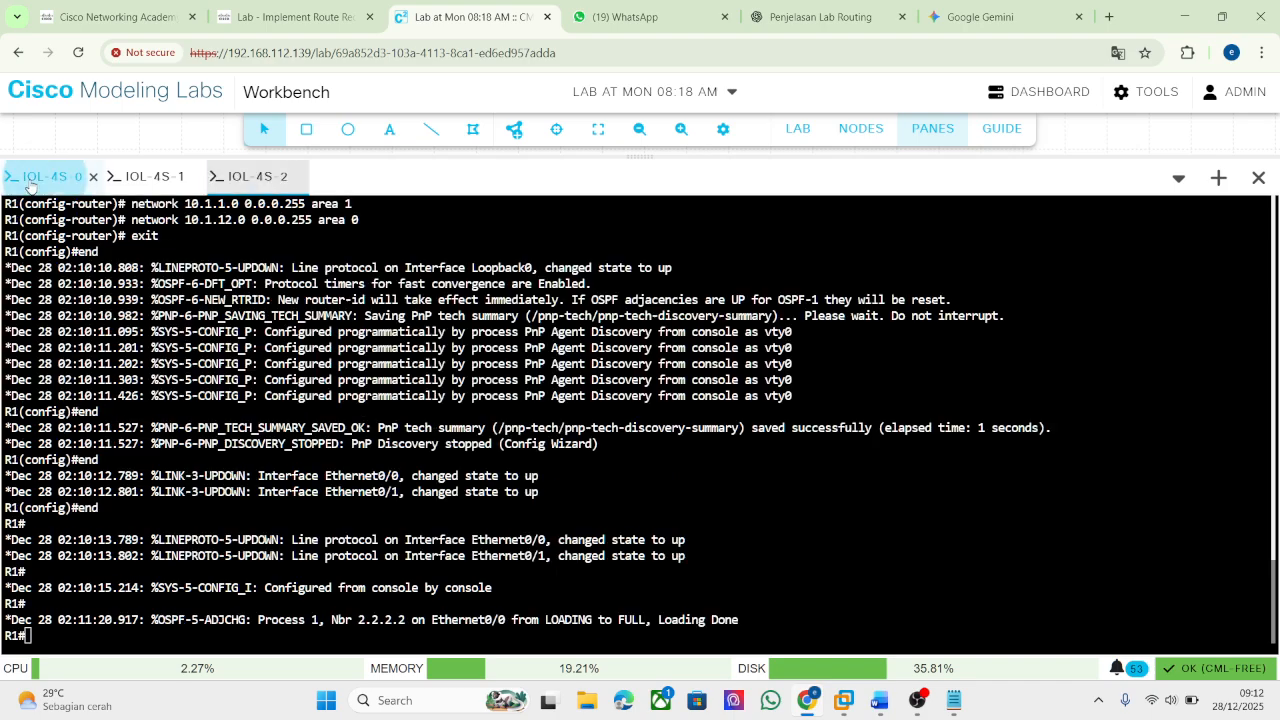
pyautogui.scroll(10, 257, 395)
pyautogui.scroll(-4, 257, 397)
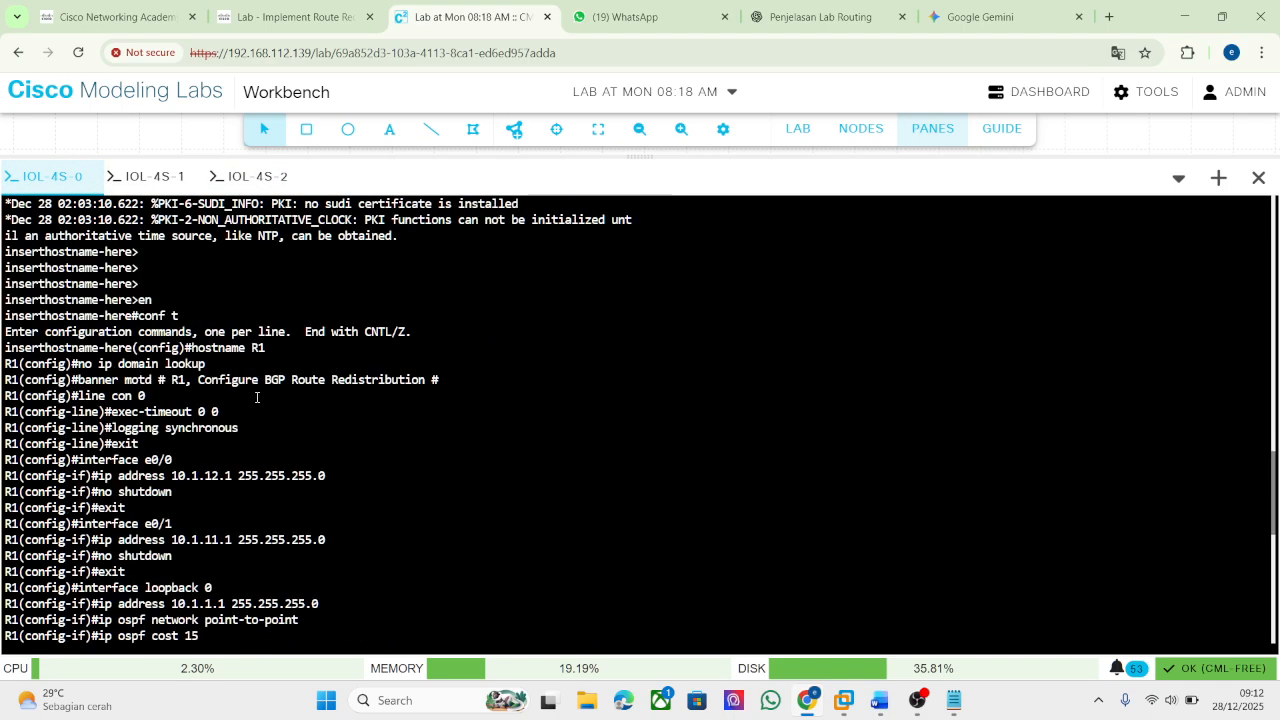
pyautogui.scroll(-2, 258, 398)
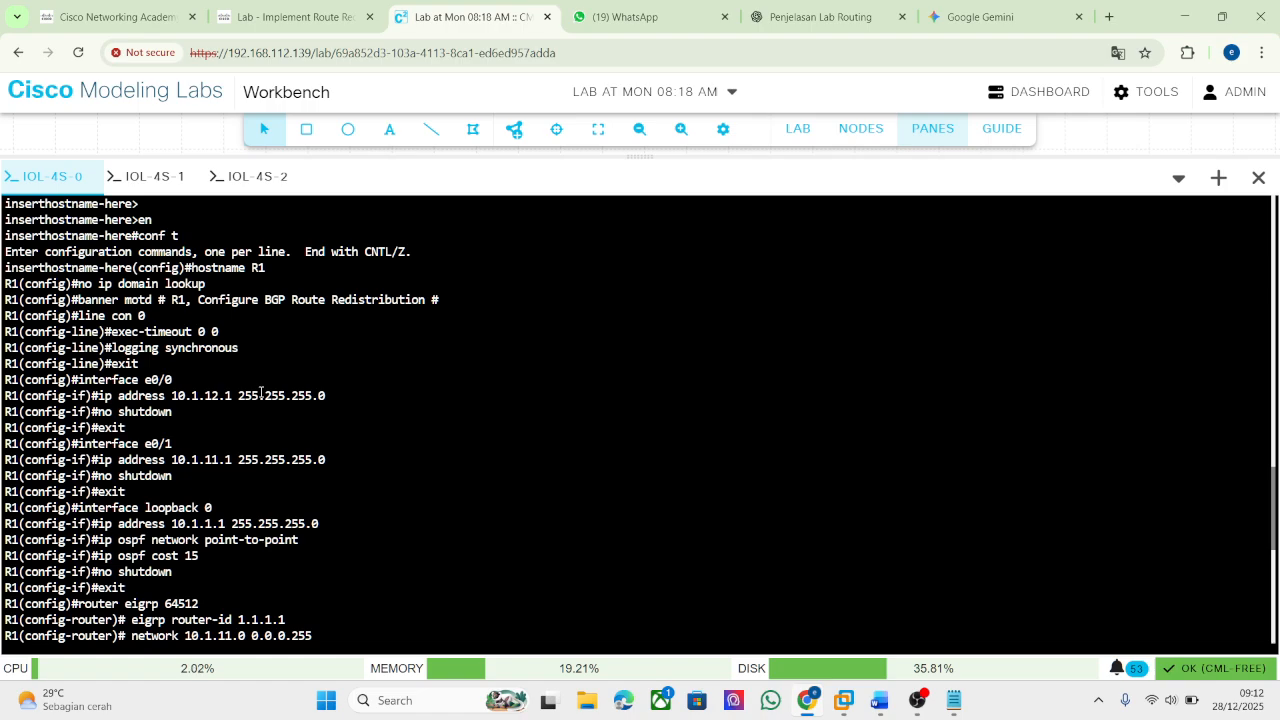
pyautogui.scroll(2, 194, 422)
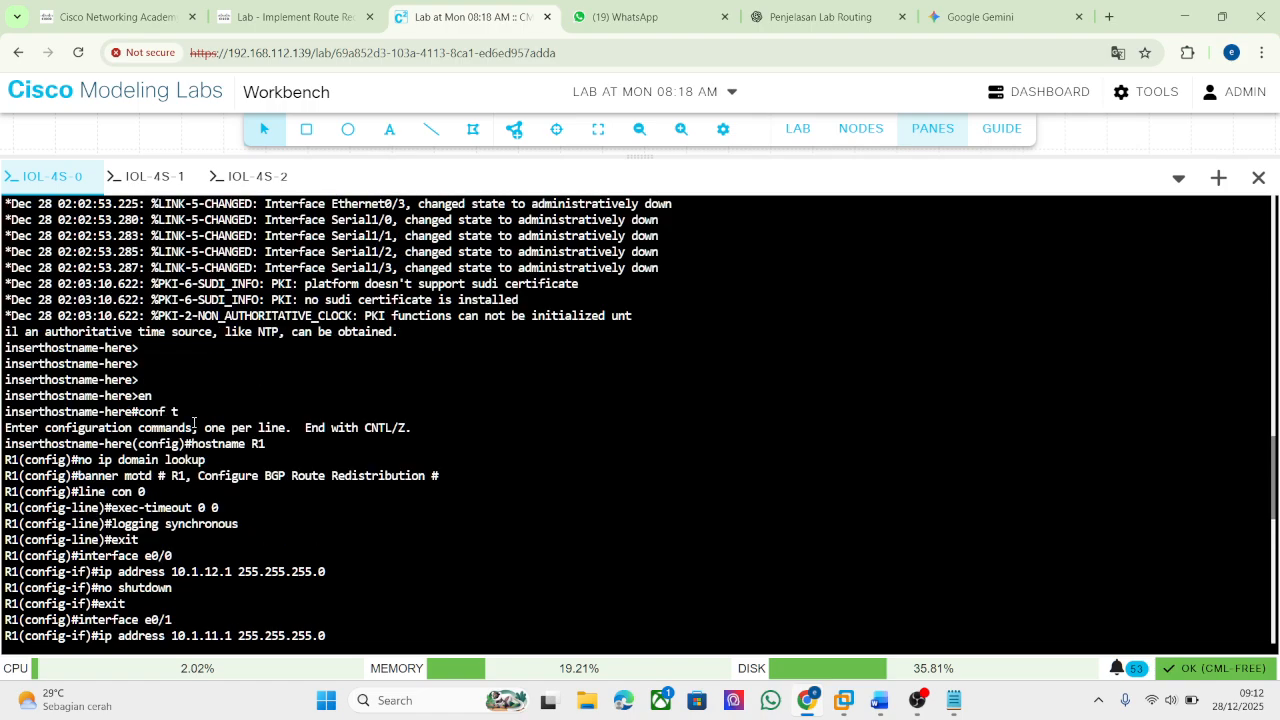
pyautogui.scroll(-2, 194, 422)
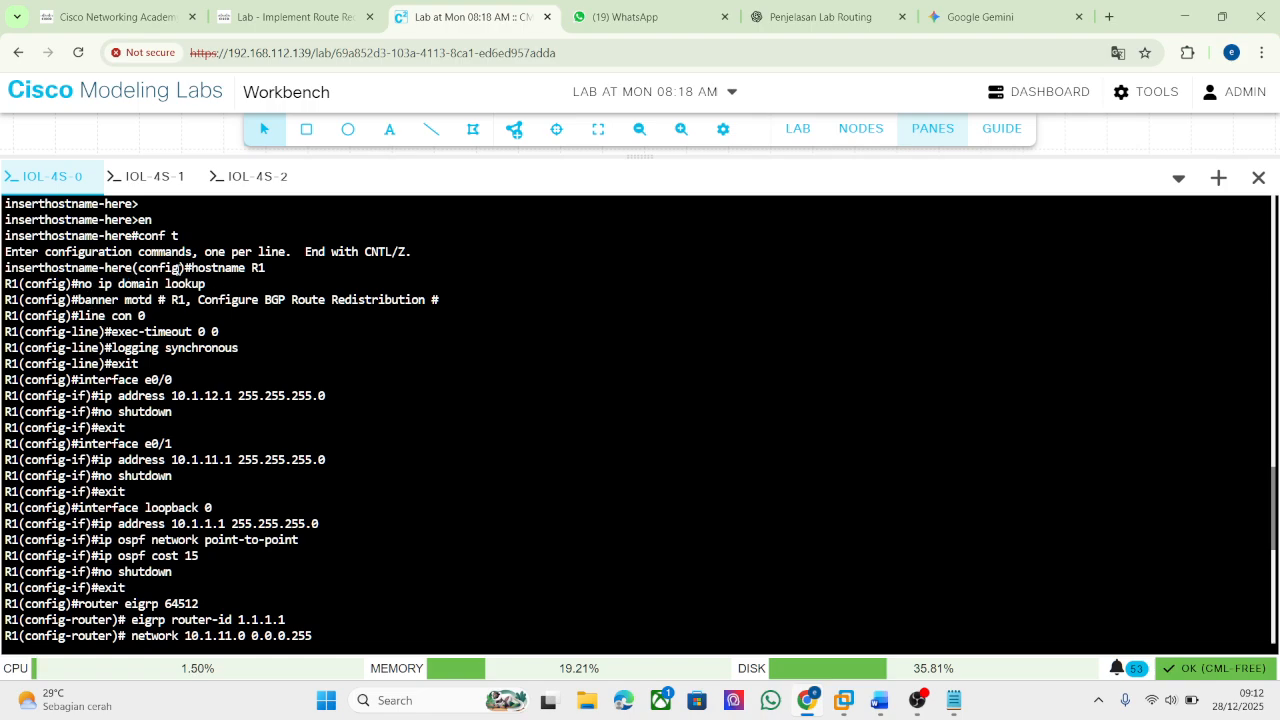
pyautogui.press('super+shift+s')
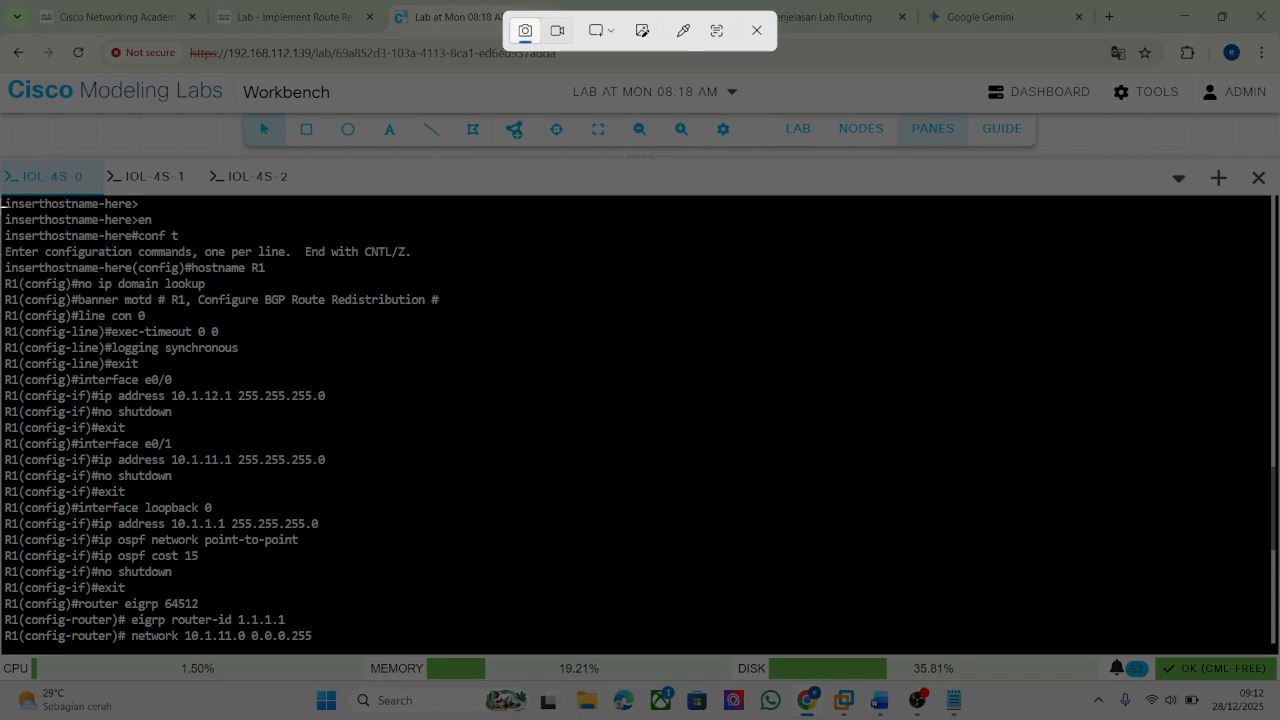
pyautogui.moveTo(3, 204); pyautogui.dragTo(903, 648)
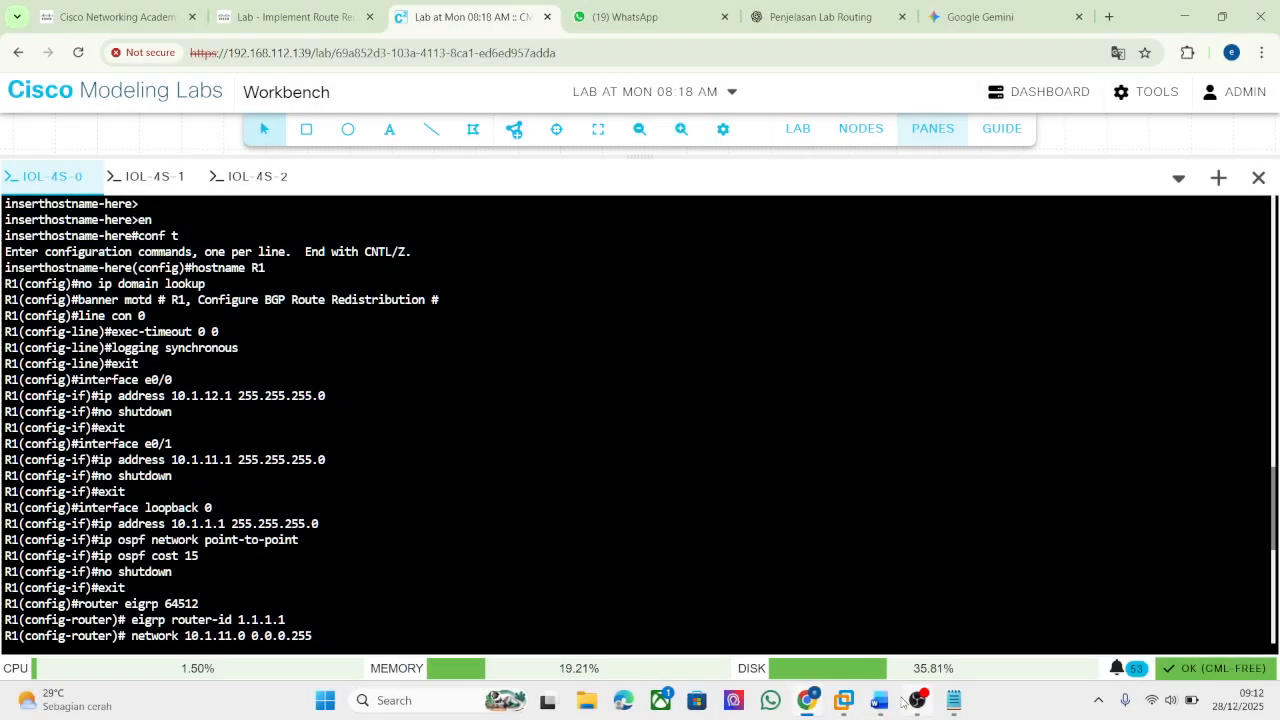
# Switch to Word and paste the R1 configuration screenshot into the blank document.
pyautogui.click(884, 710)
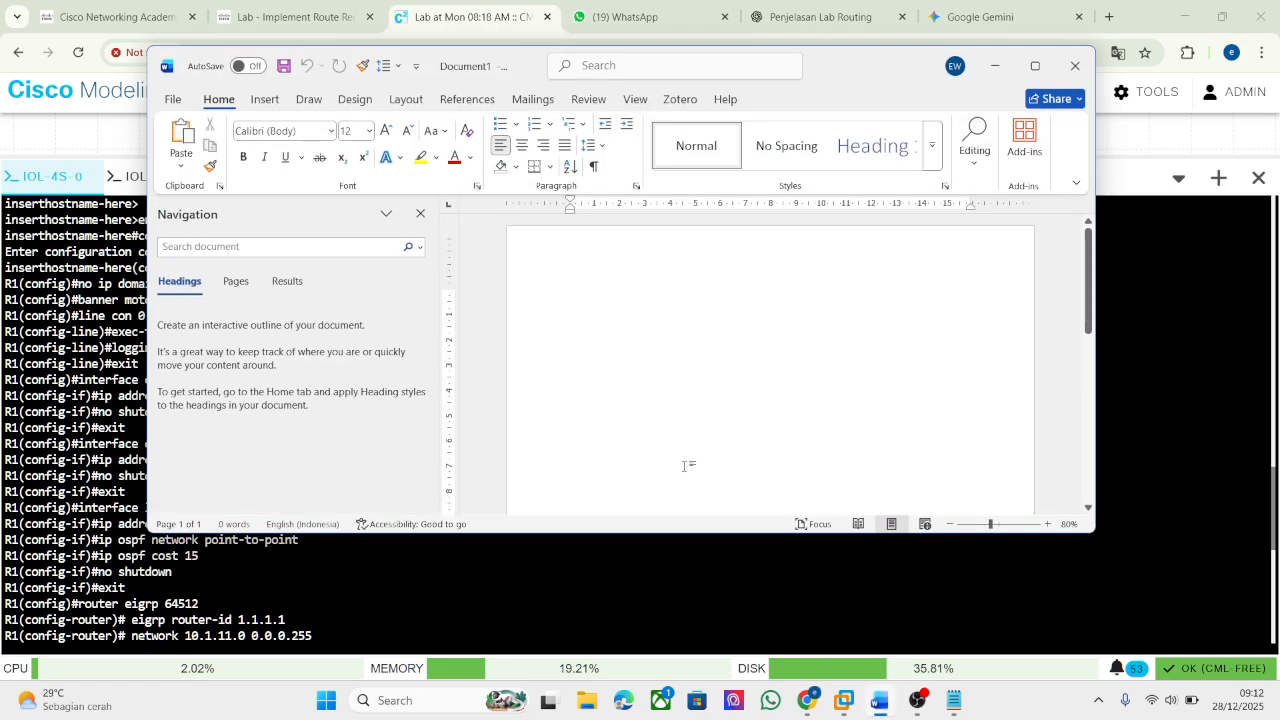
pyautogui.hotkey('ctrl', 'v')
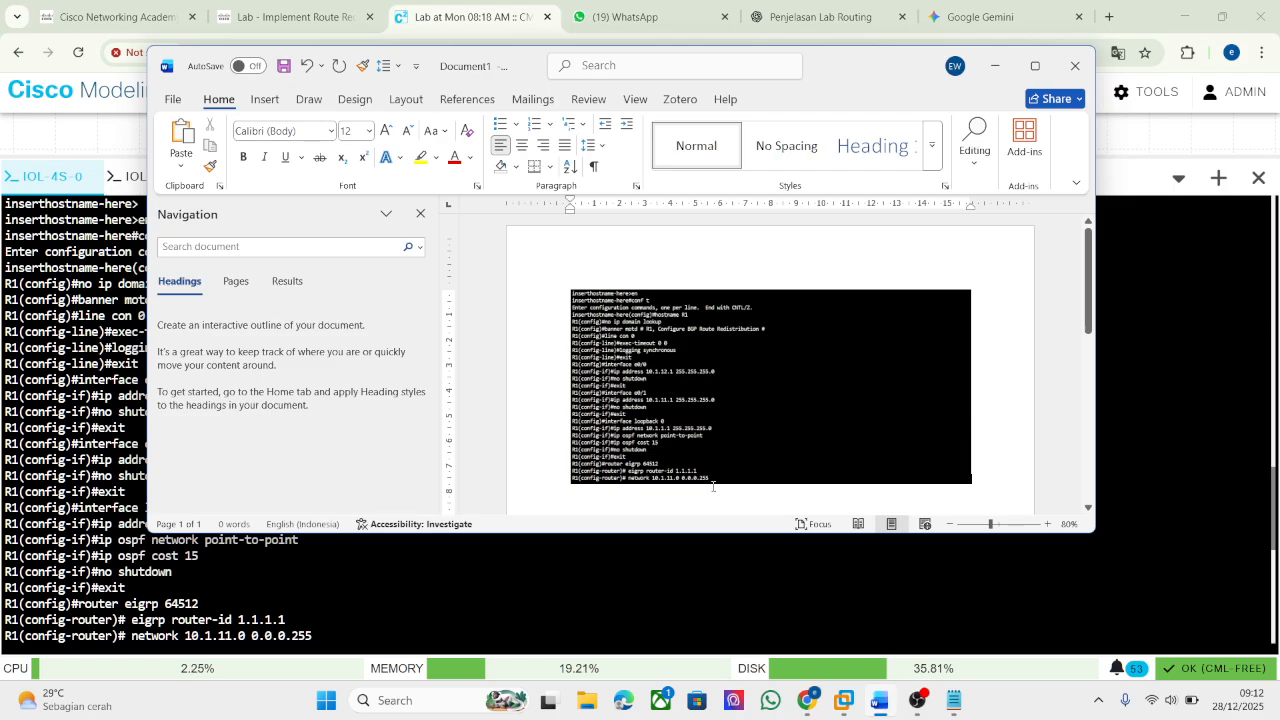
pyautogui.press('Return')
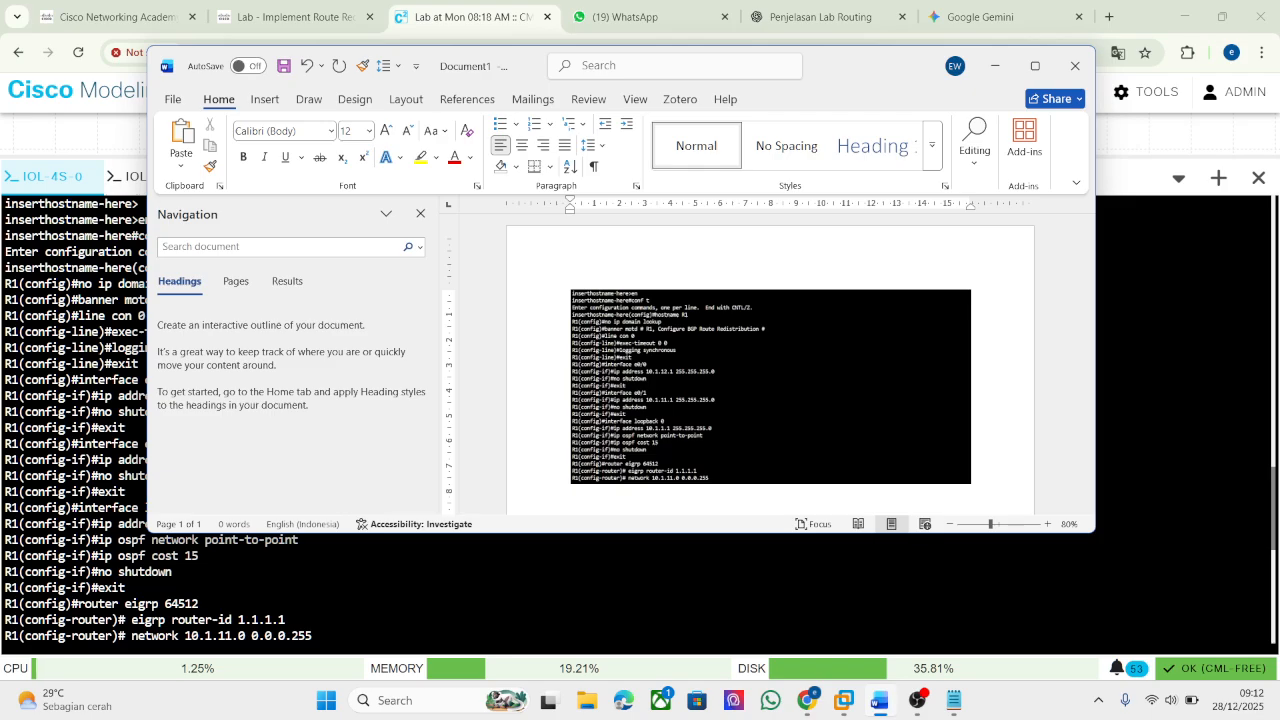
# Add the line "Part 1 konfigurasi dasar pada setiap prangkat" above the pasted screenshot.
pyautogui.press('Return')
pyautogui.press('Return')
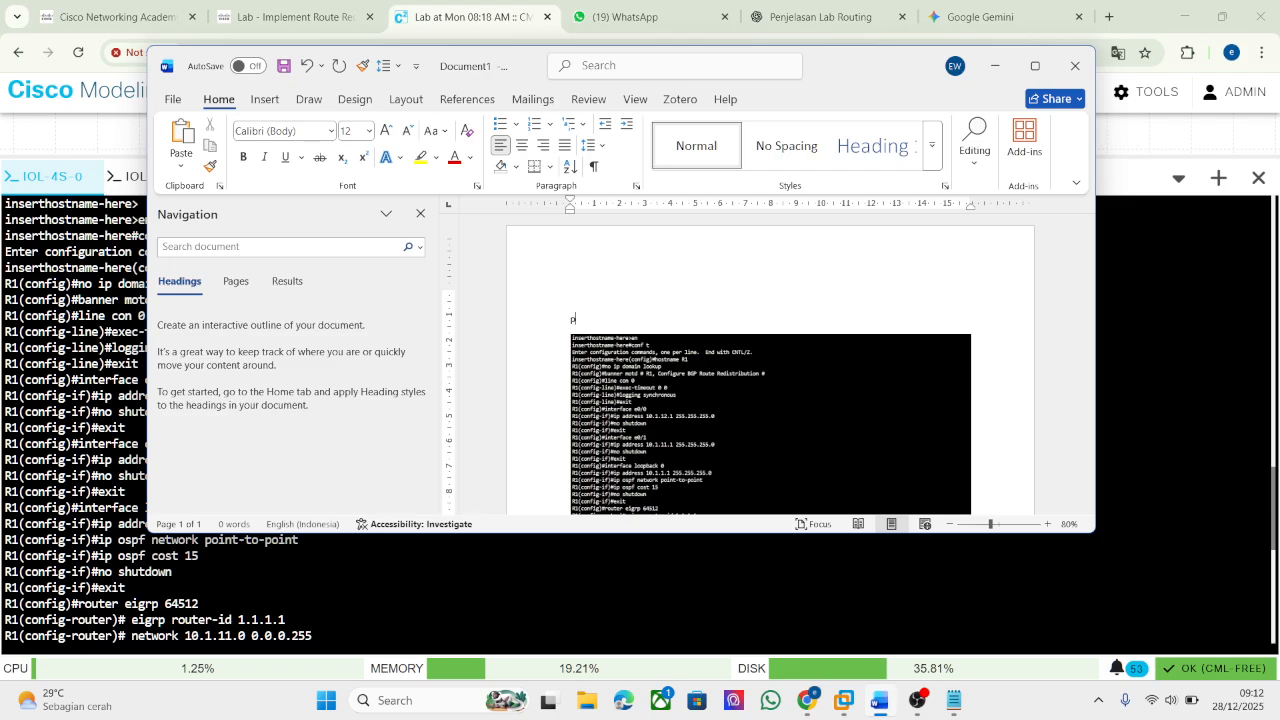
pyautogui.write('part 1')
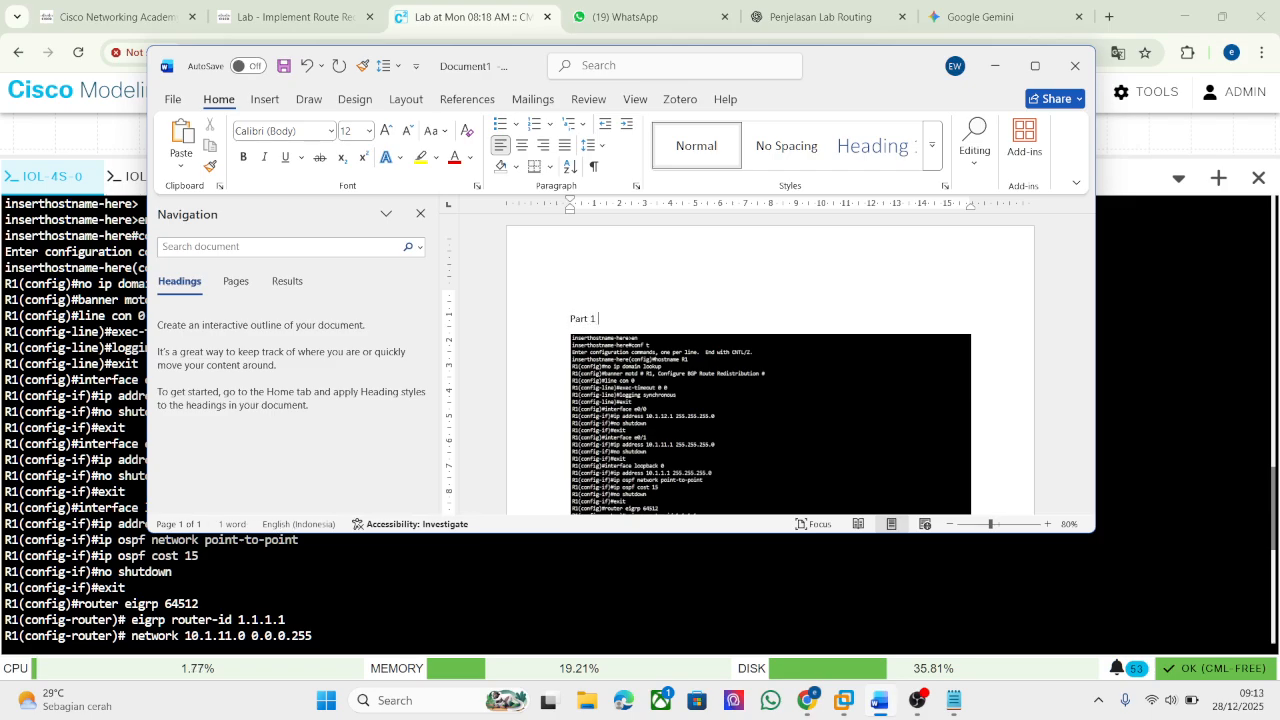
pyautogui.write(' konfigu')
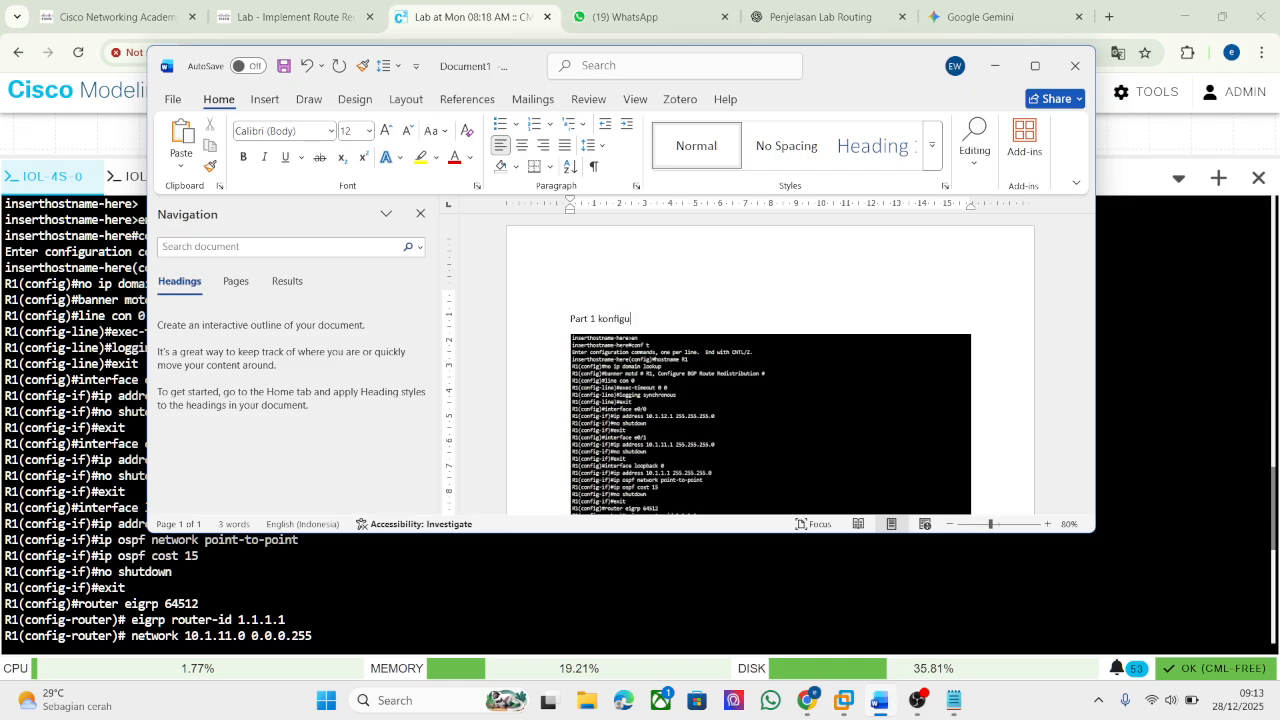
pyautogui.write('rasi')
pyautogui.write('ay')
pyautogui.press('Return')
pyautogui.press('BackSpace')
pyautogui.press('BackSpace')
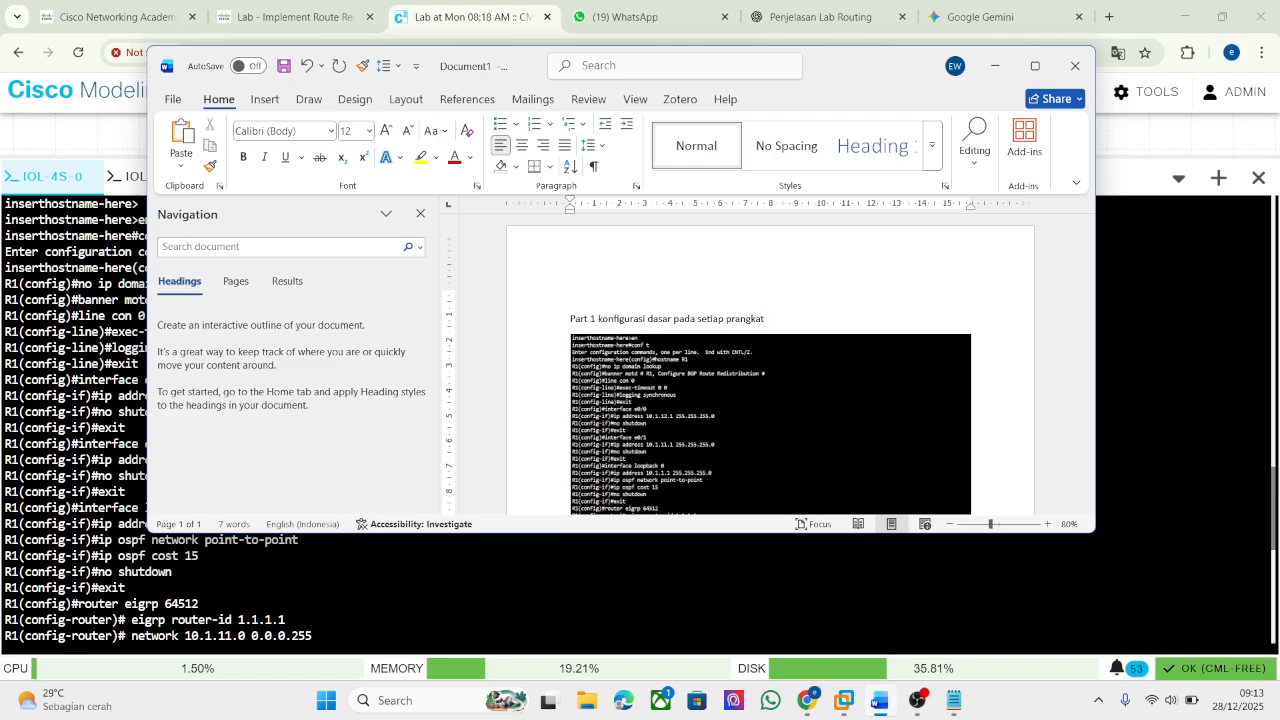
pyautogui.scroll(-3, 886, 351)
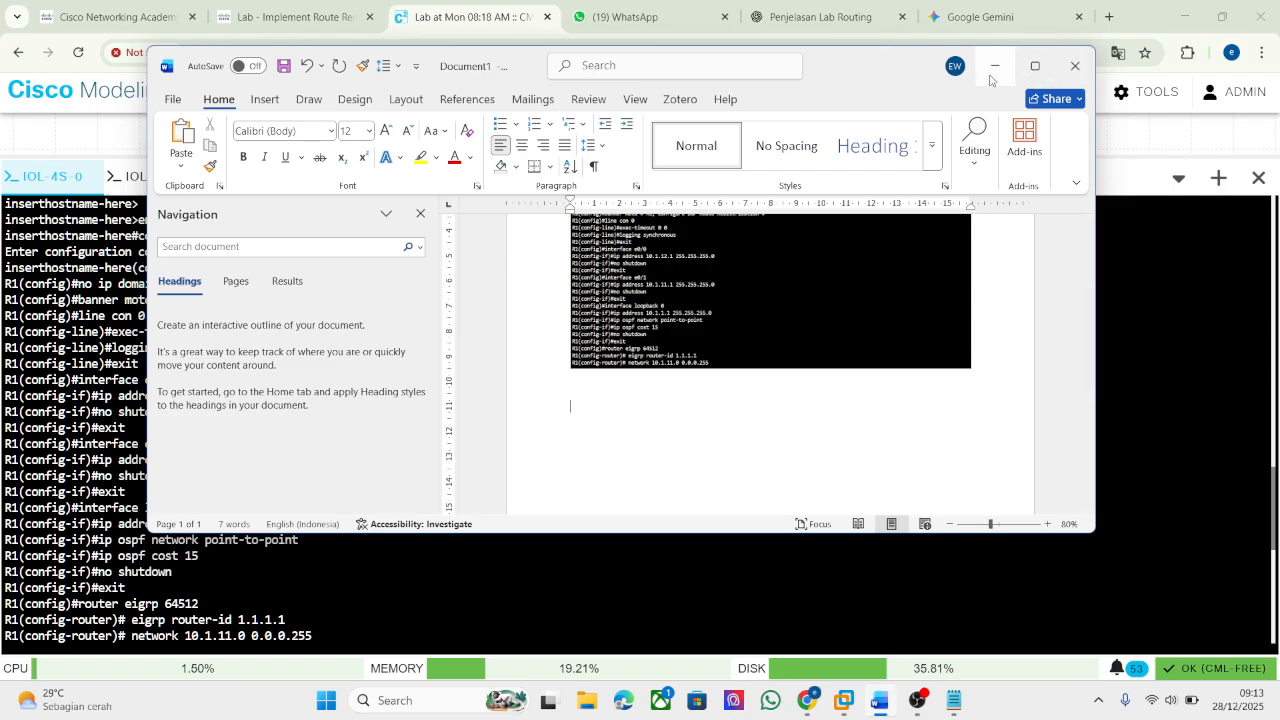
# Switch to Cisco Modeling Labs and capture a screenshot of the iol-4s-1 console's R2 commands, from en through end.
pyautogui.click(994, 66)
pyautogui.click(148, 176)
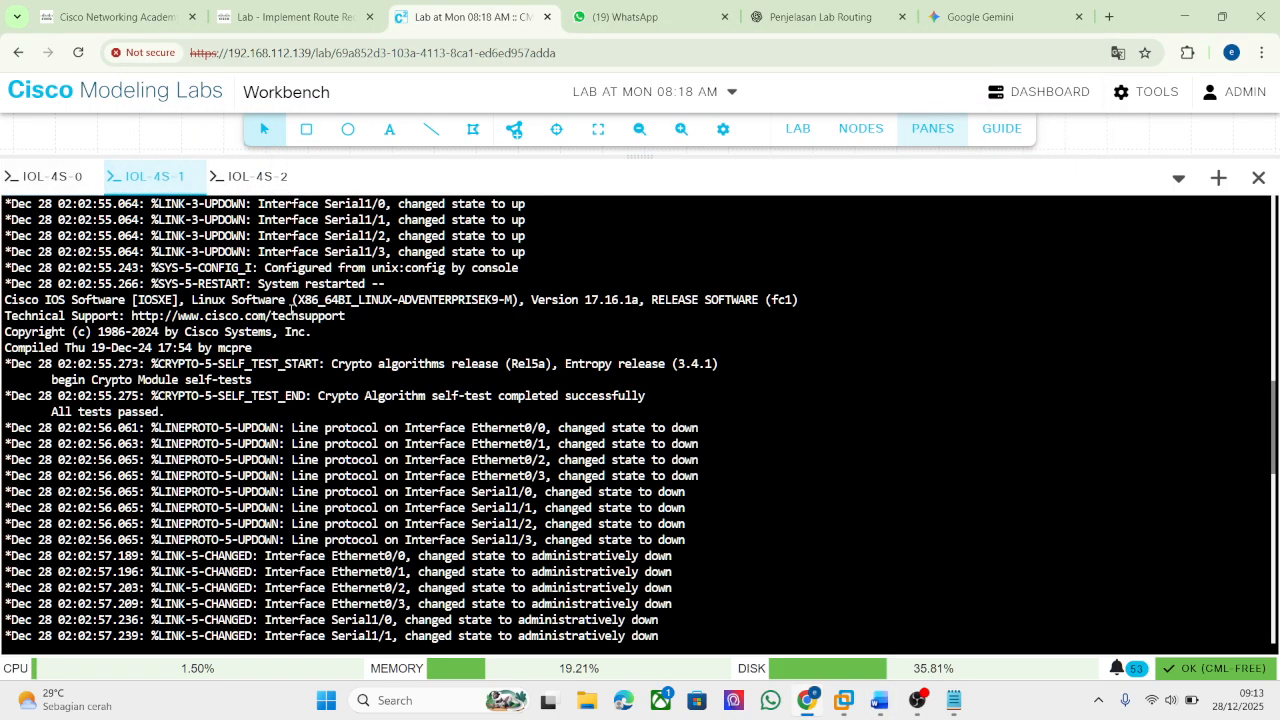
pyautogui.scroll(9, 279, 339)
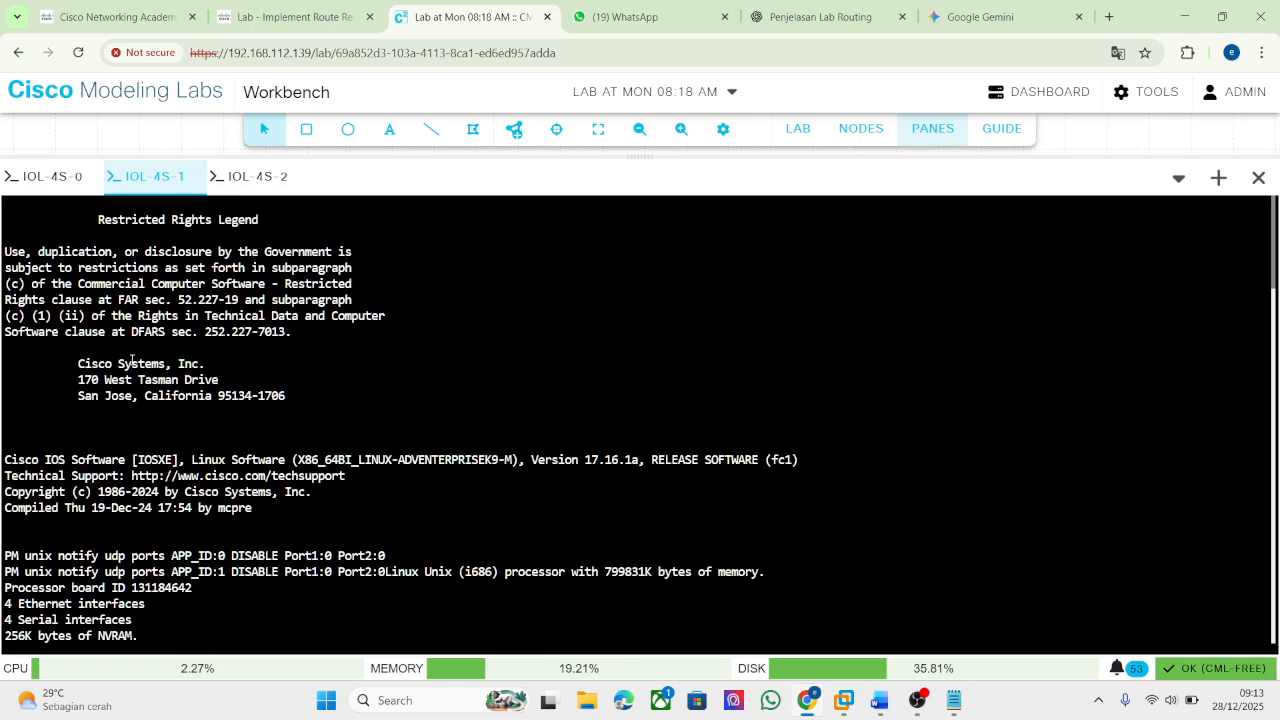
pyautogui.scroll(-15, 132, 362)
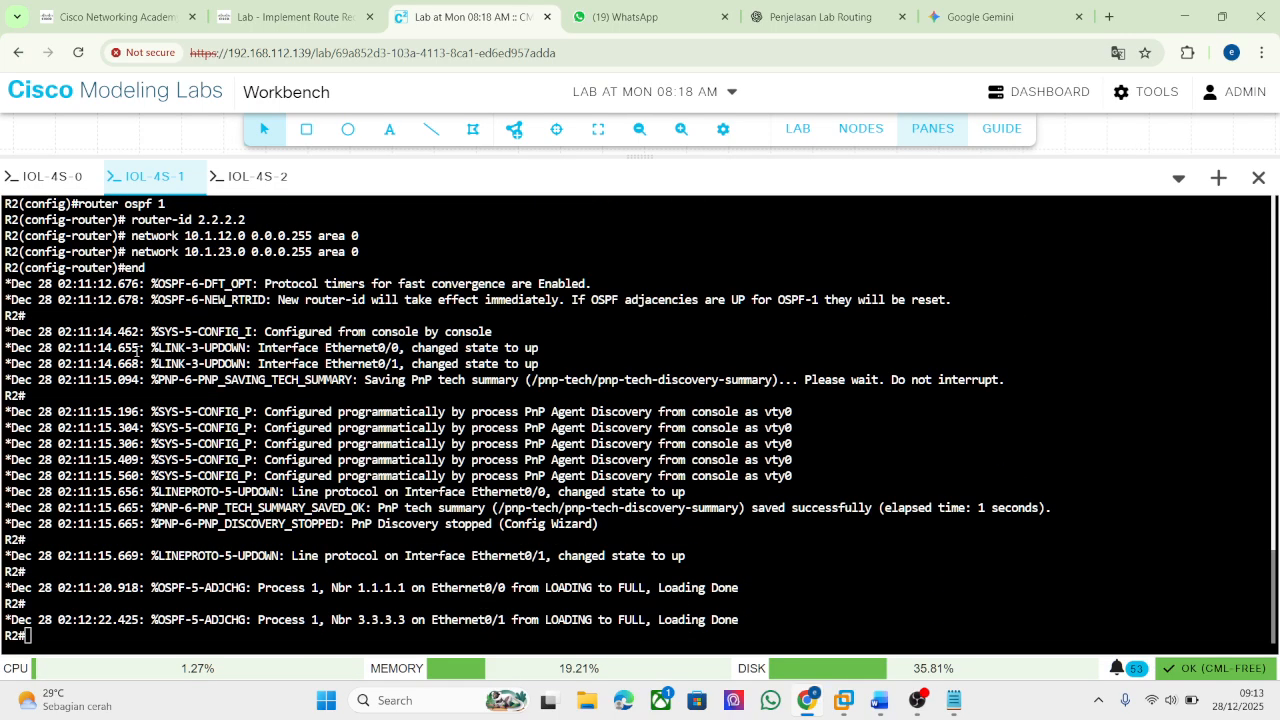
pyautogui.scroll(5, 136, 350)
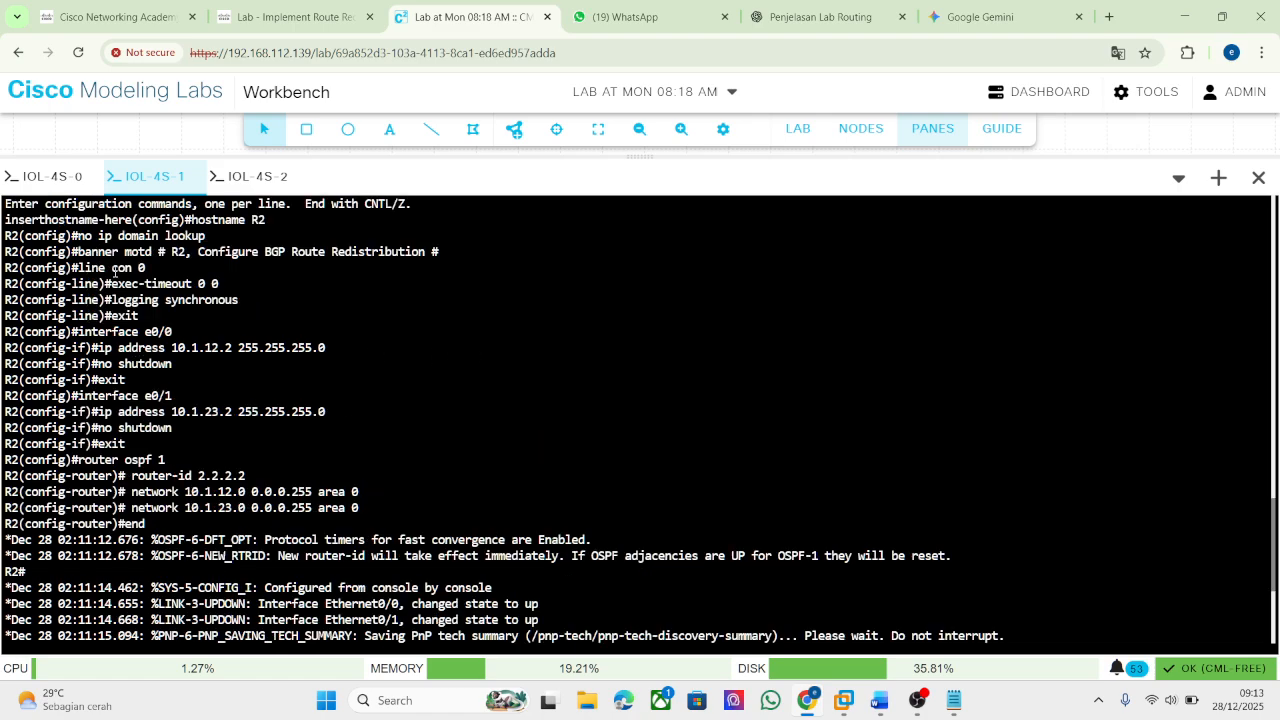
pyautogui.scroll(2, 187, 239)
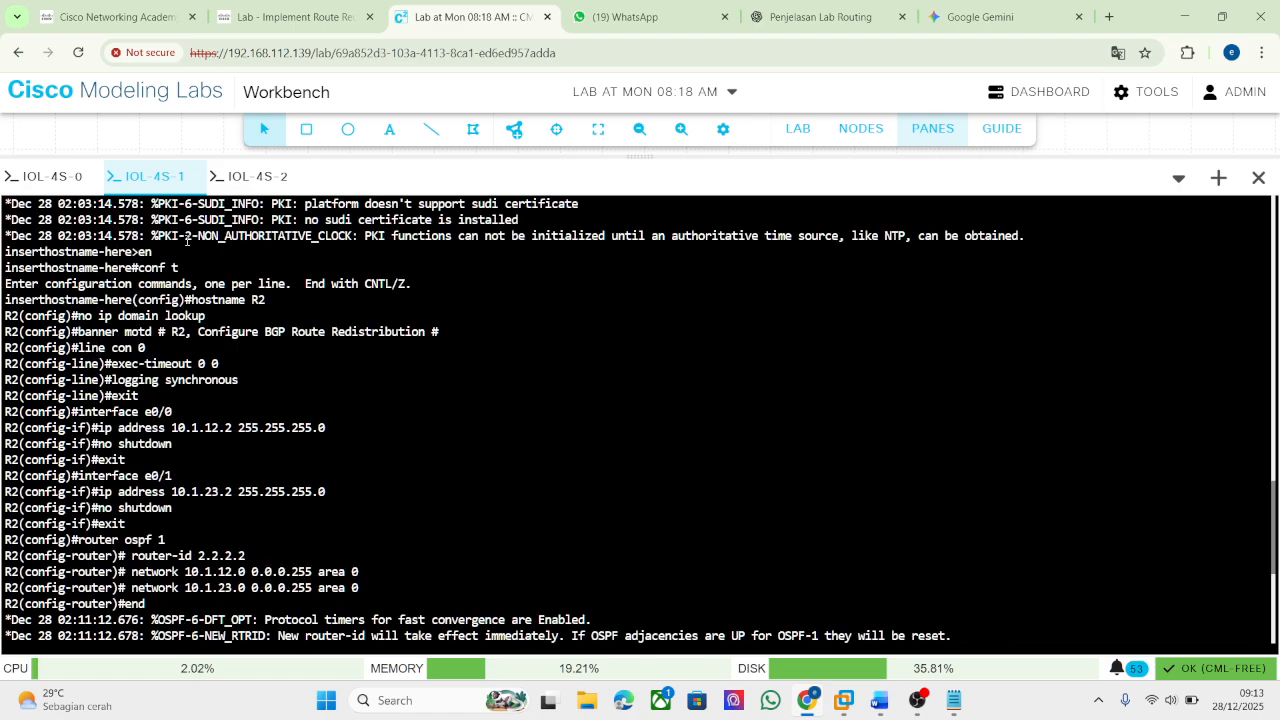
pyautogui.scroll(-4, 187, 239)
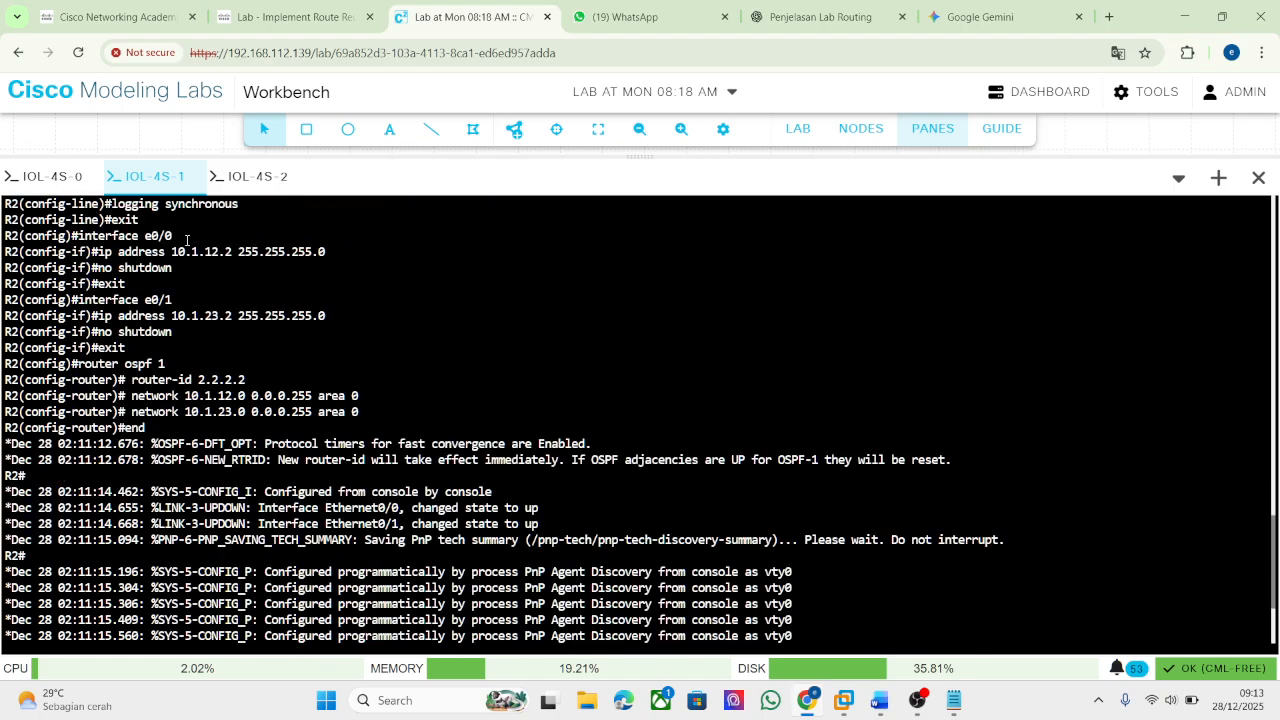
pyautogui.scroll(-3, 187, 240)
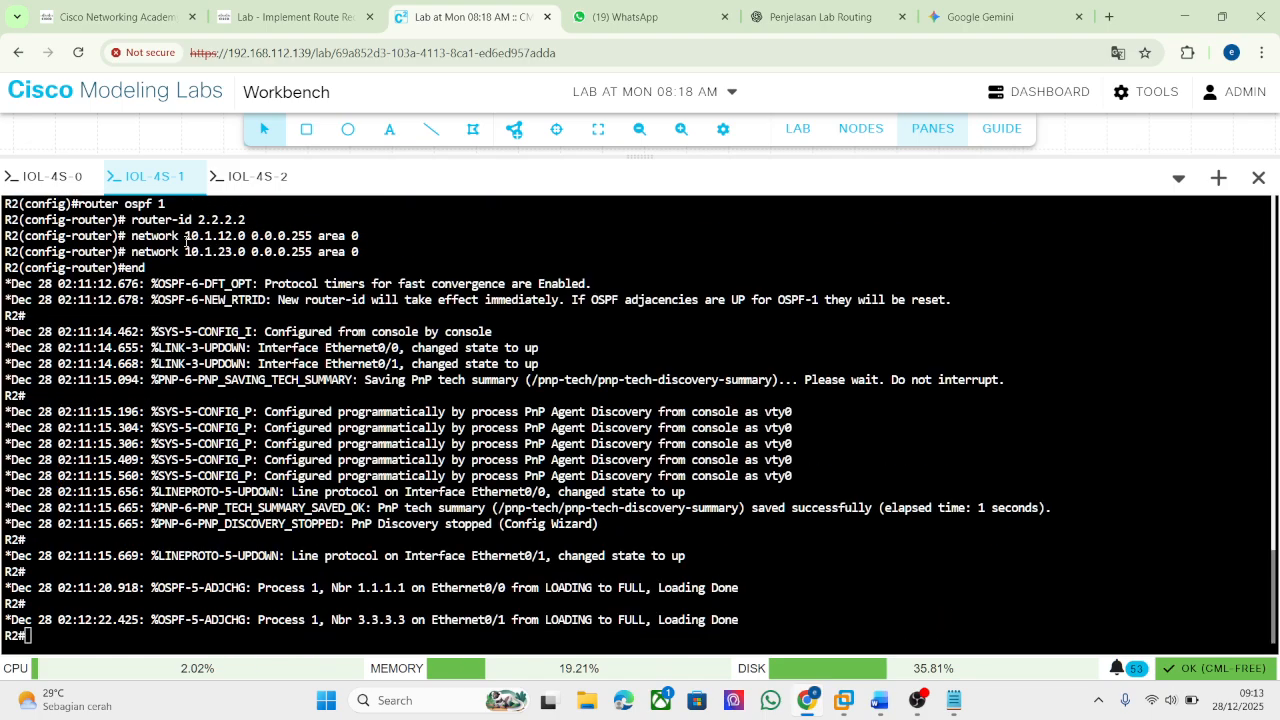
pyautogui.scroll(3, 187, 240)
pyautogui.scroll(3, 186, 240)
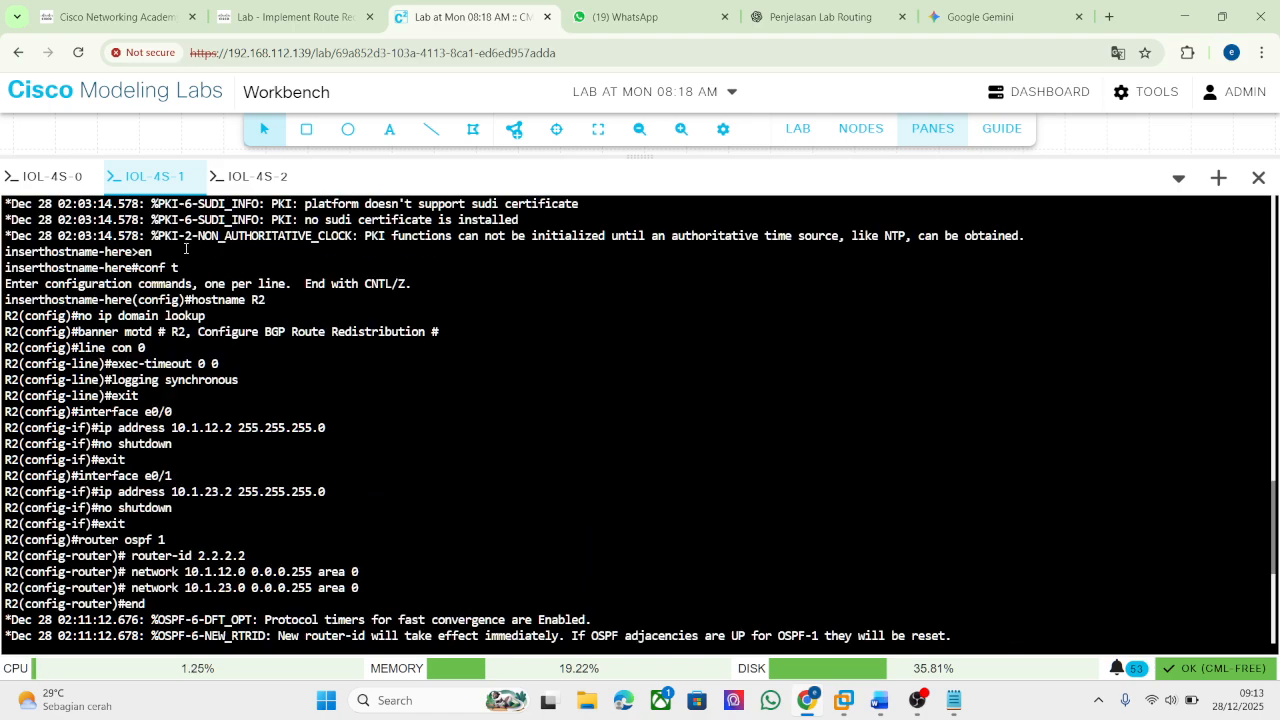
pyautogui.press('super+shift+s')
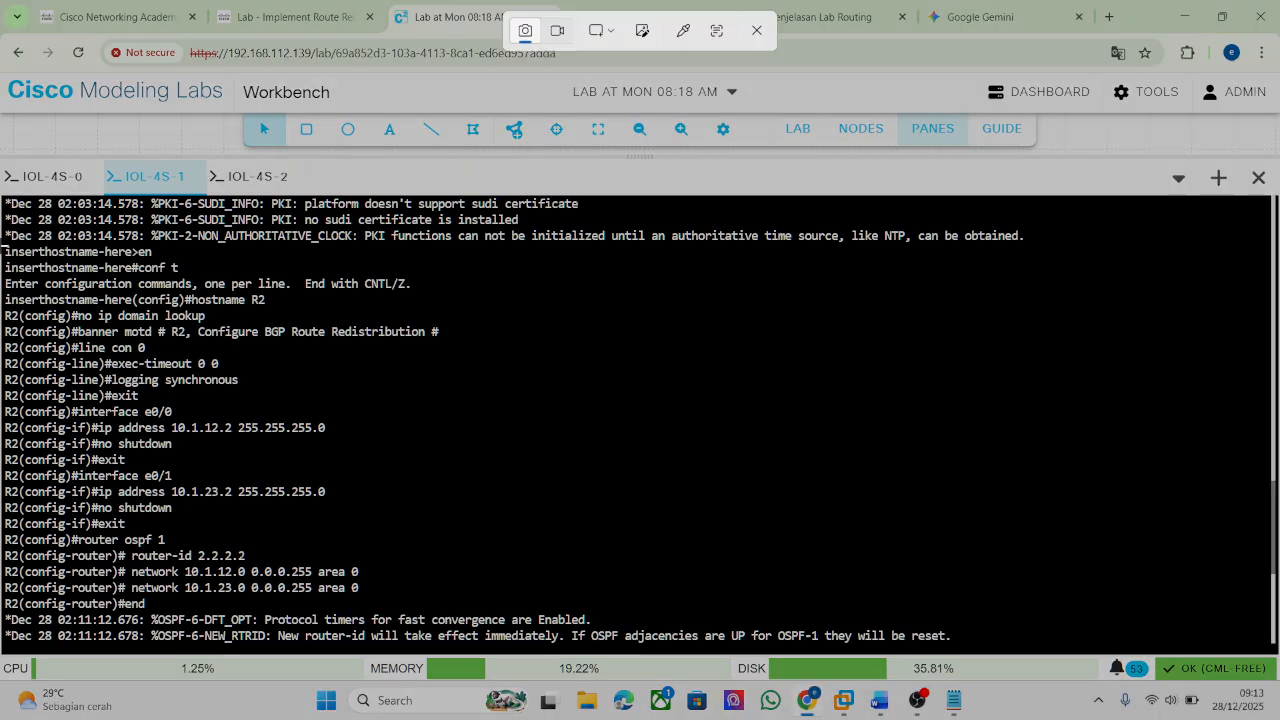
pyautogui.moveTo(4, 245); pyautogui.dragTo(1022, 642)
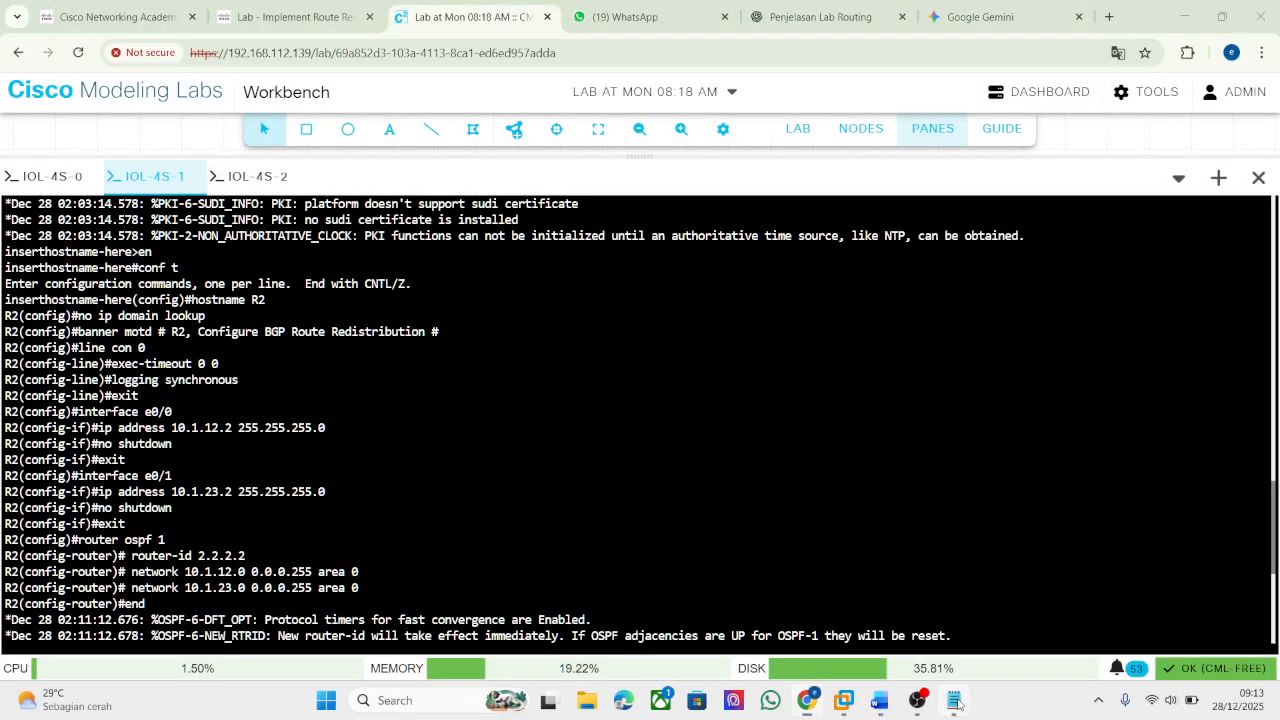
# Switch to Word, paste the R2 configuration screenshot below the R1 one, and start a new line.
pyautogui.click(877, 700)
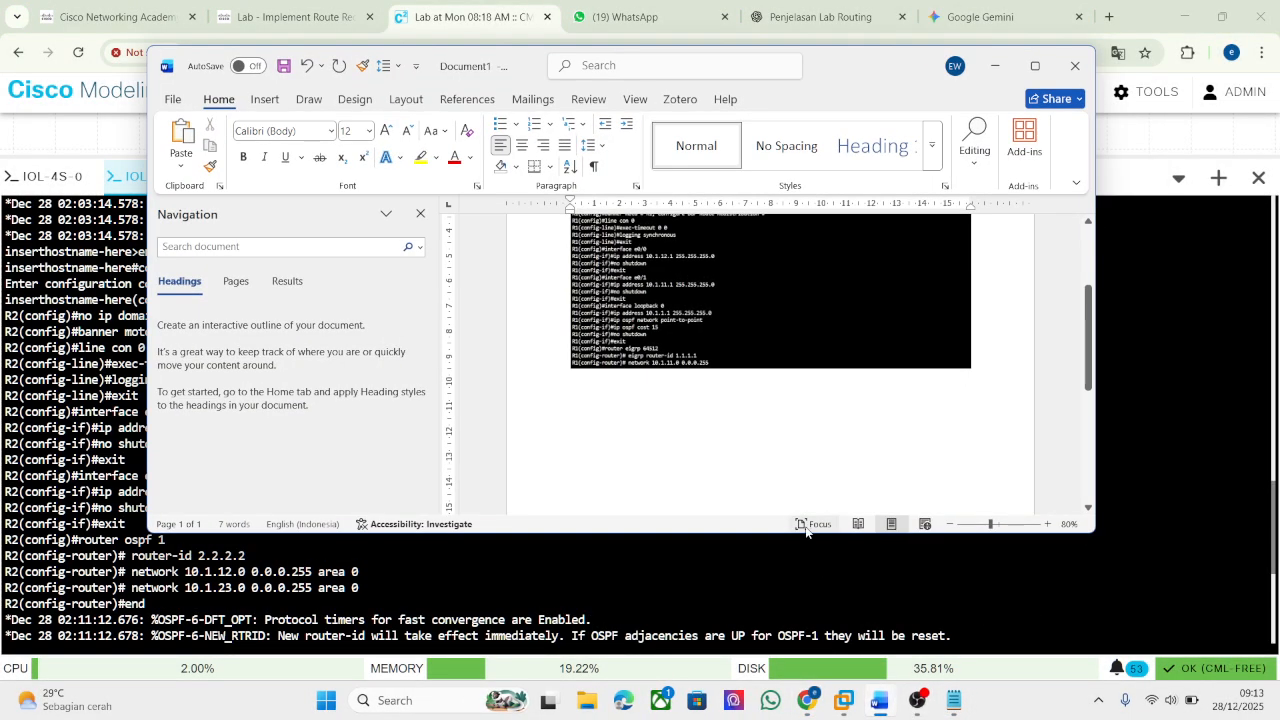
pyautogui.hotkey('ctrl', 'v')
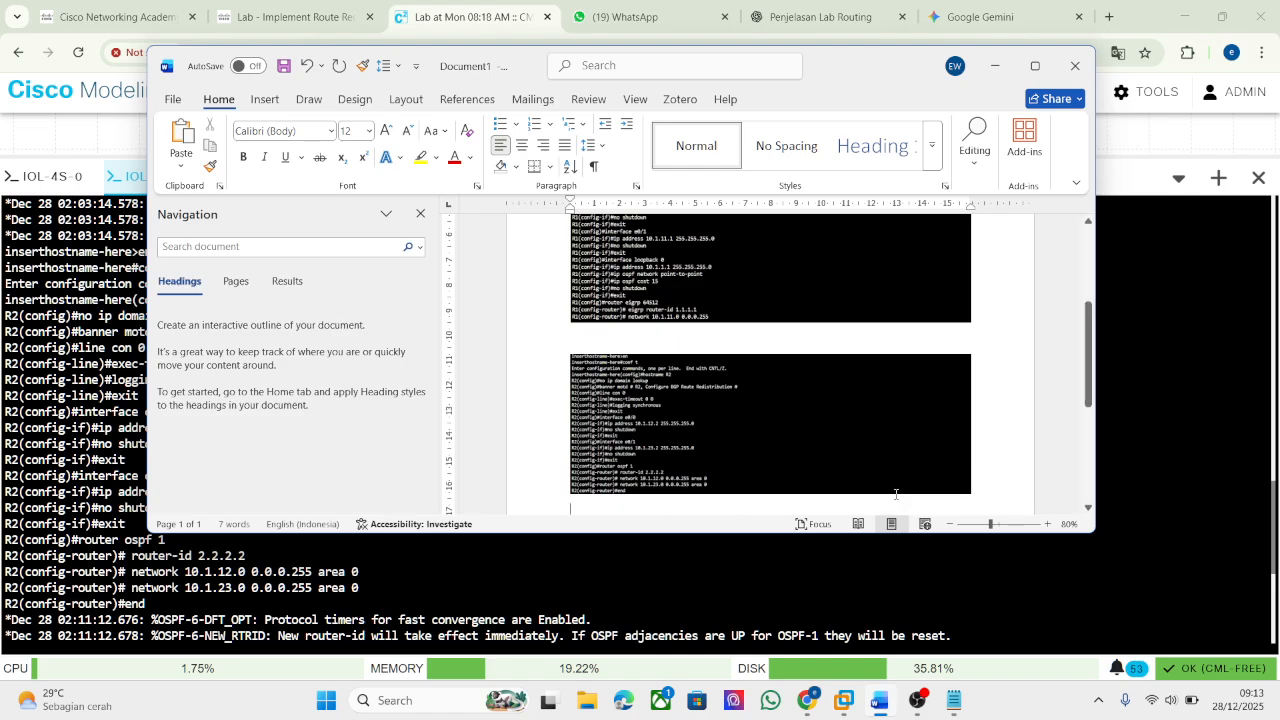
pyautogui.press('Return')
# Switch to Cisco Modeling Labs and capture a screenshot of the iol-4s-2 console's commands, from hostname R3 through neighbor 10.1.32.2 remote-as 64532.
pyautogui.click(995, 66)
pyautogui.click(255, 176)
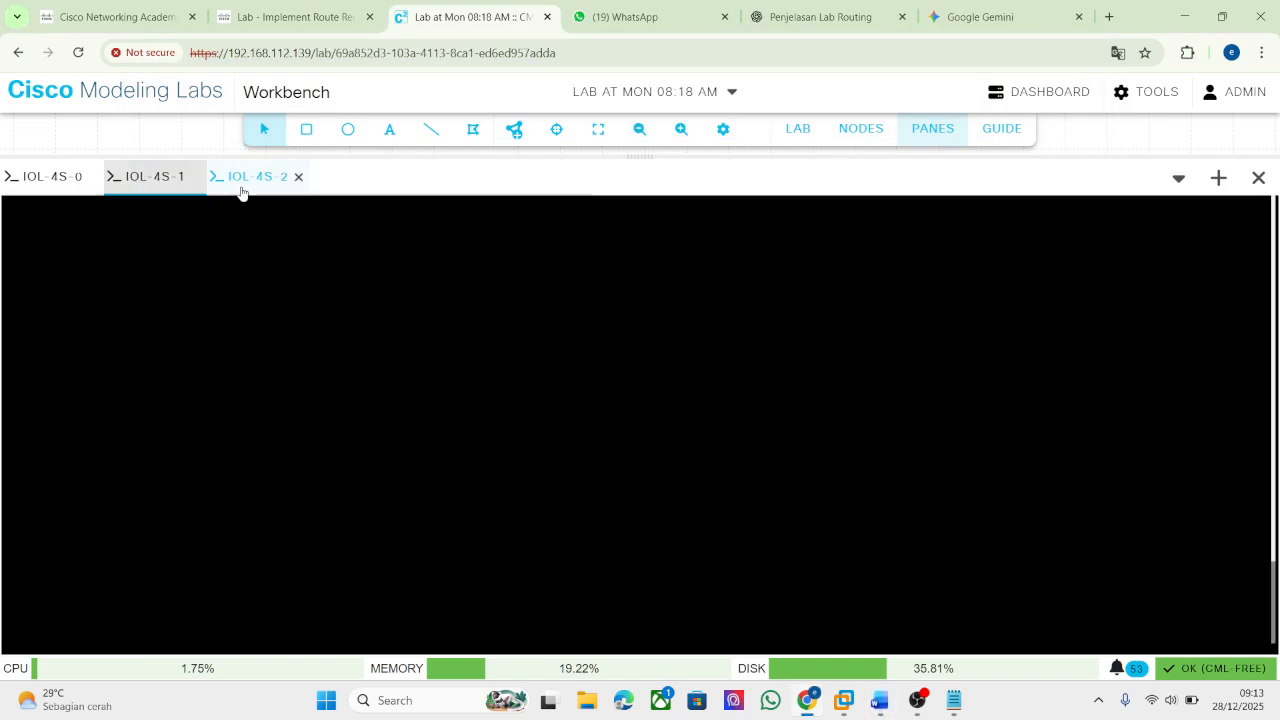
pyautogui.scroll(8, 248, 460)
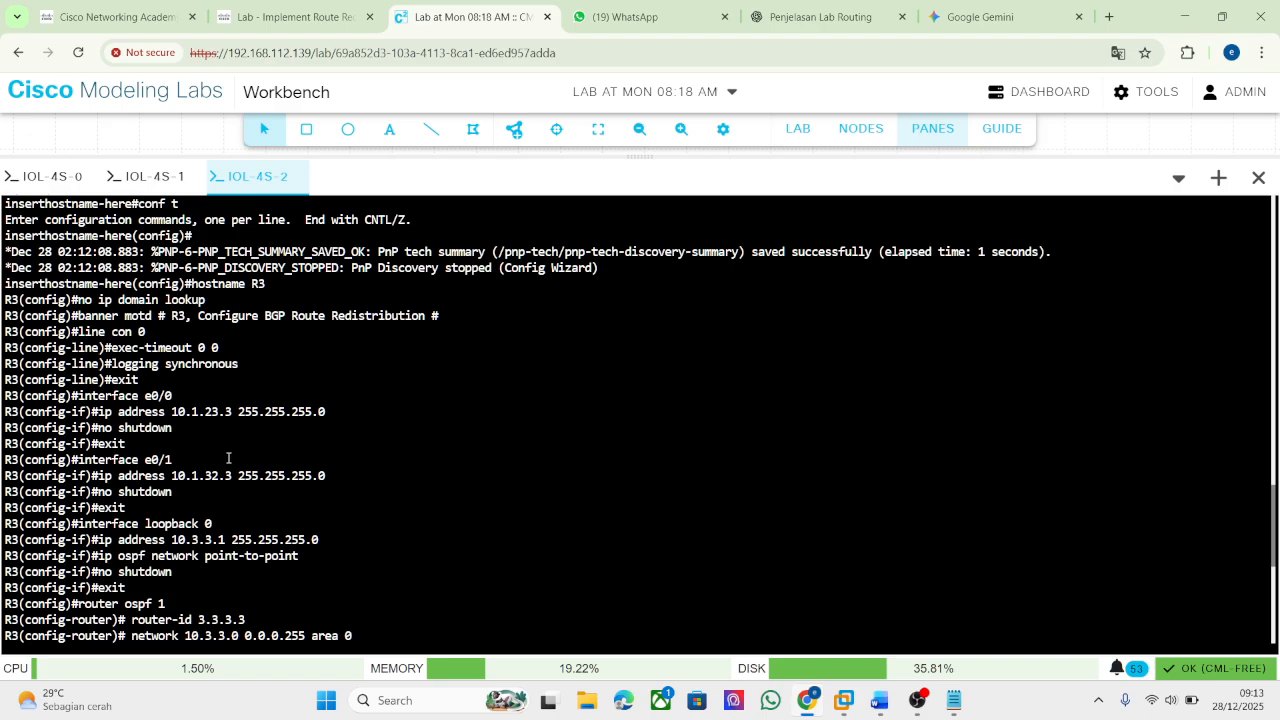
pyautogui.scroll(3, 228, 458)
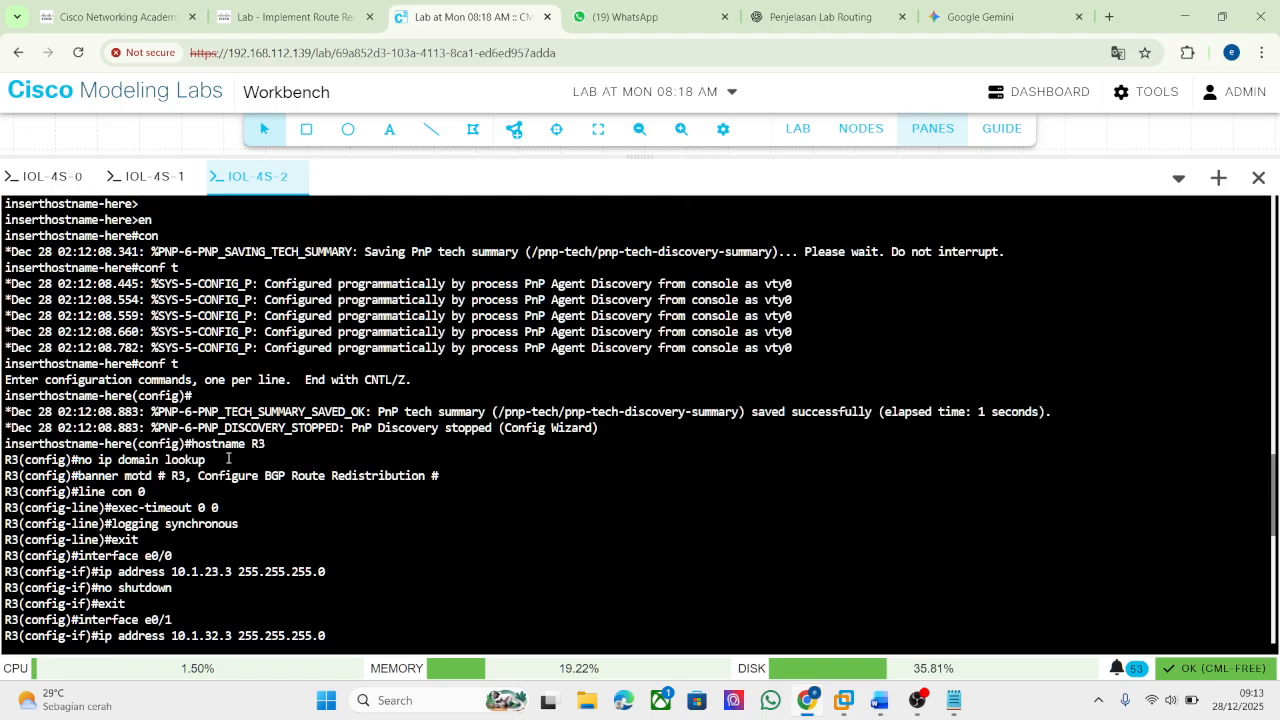
pyautogui.scroll(4, 228, 458)
pyautogui.scroll(-7, 228, 458)
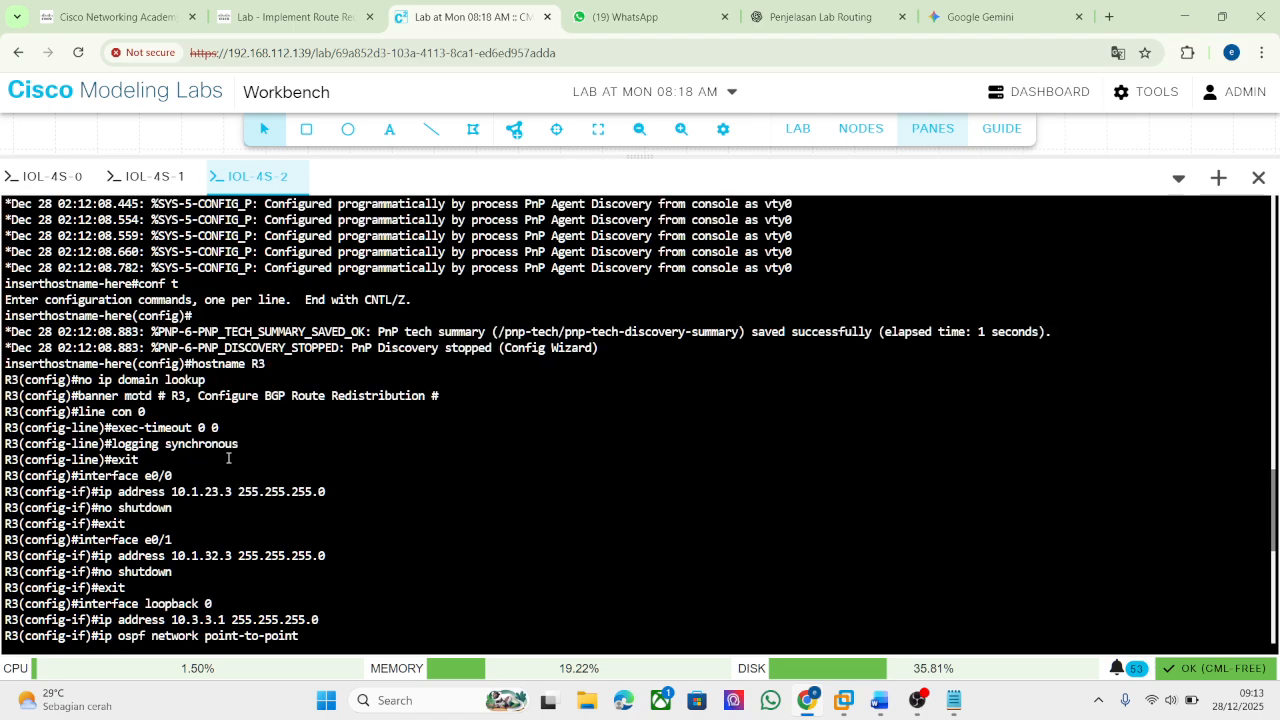
pyautogui.scroll(-2, 228, 458)
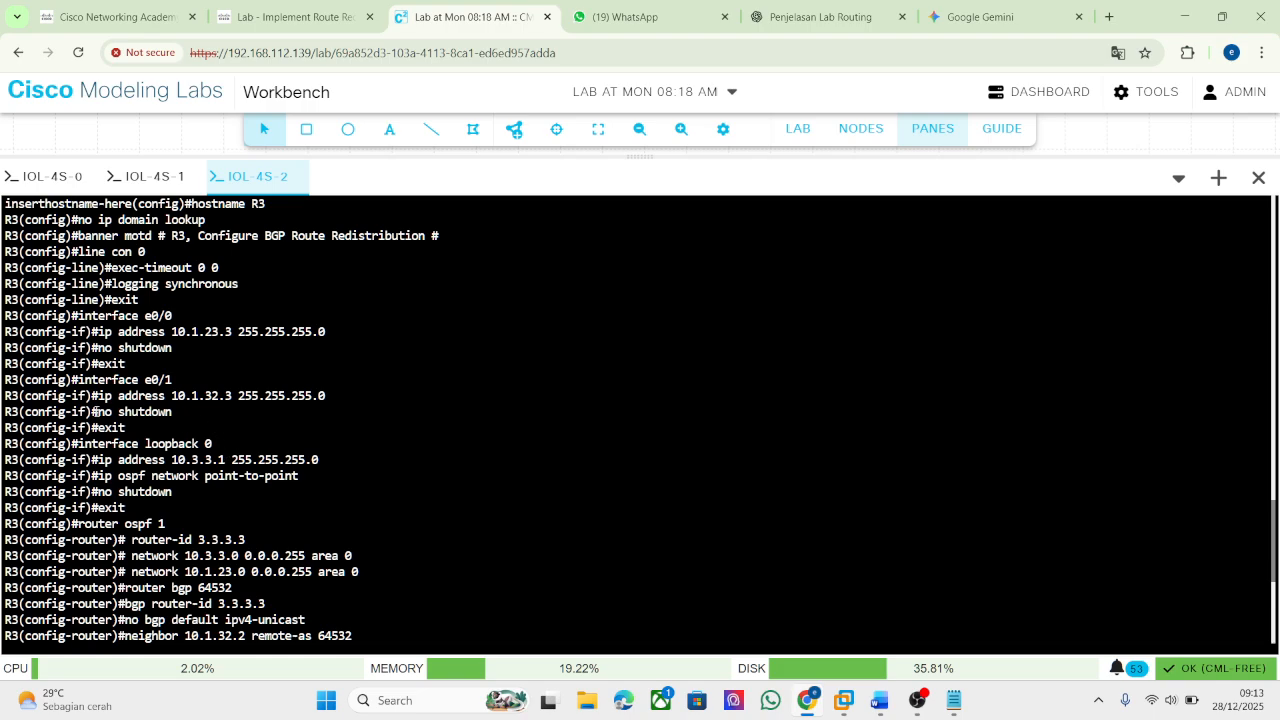
pyautogui.press('super+shift+s')
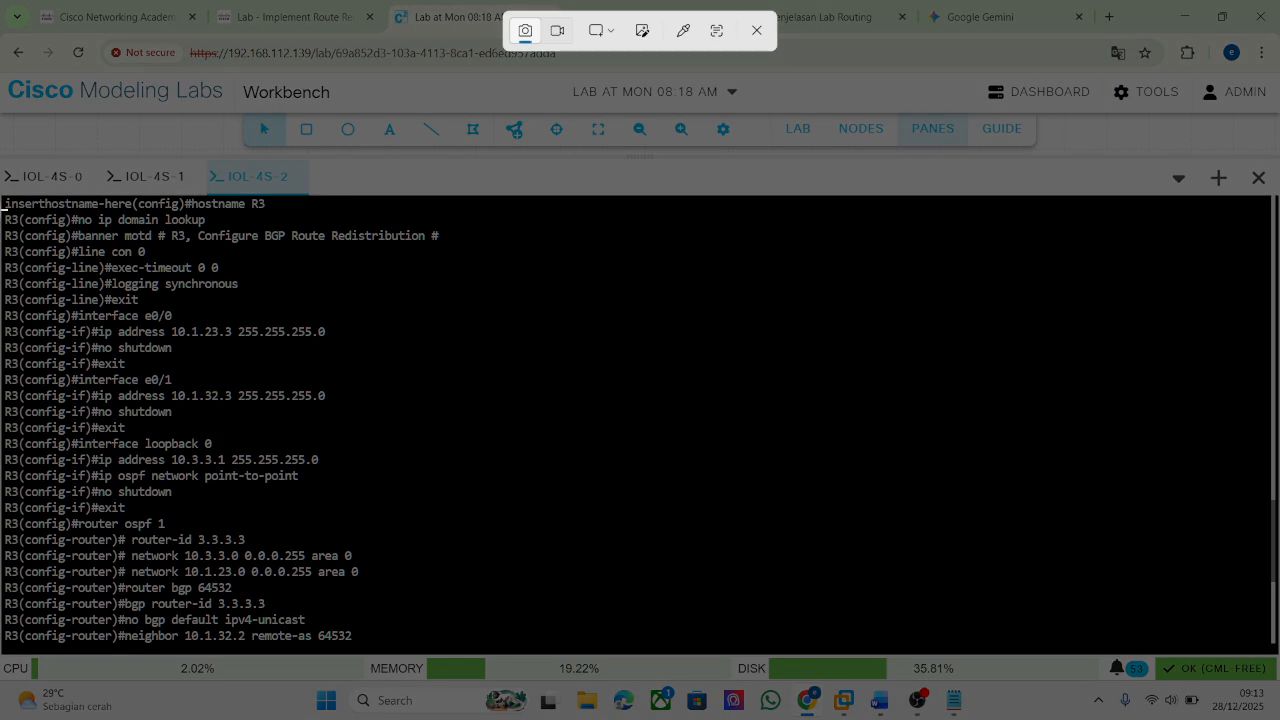
pyautogui.moveTo(1, 191); pyautogui.dragTo(1156, 652)
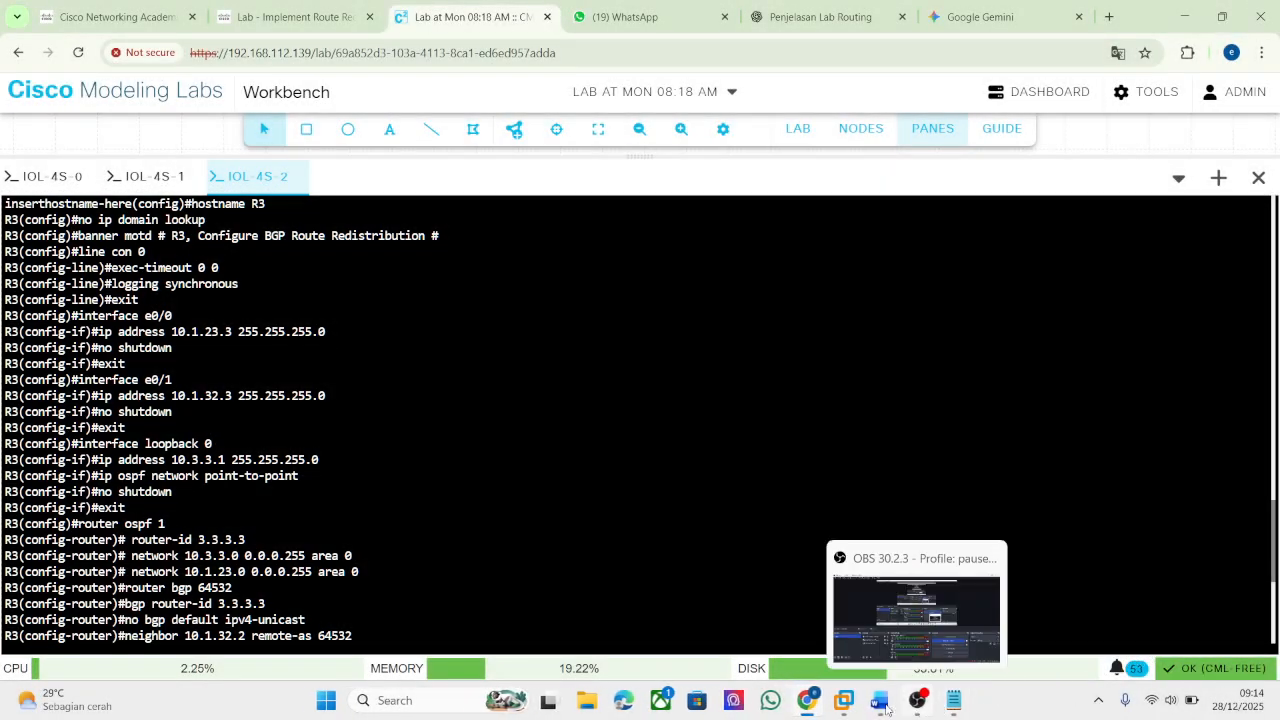
# Switch to Word, paste the R3 configuration screenshot below the R2 one, and start a new line.
pyautogui.click(882, 703)
pyautogui.hotkey('ctrl', 'v')
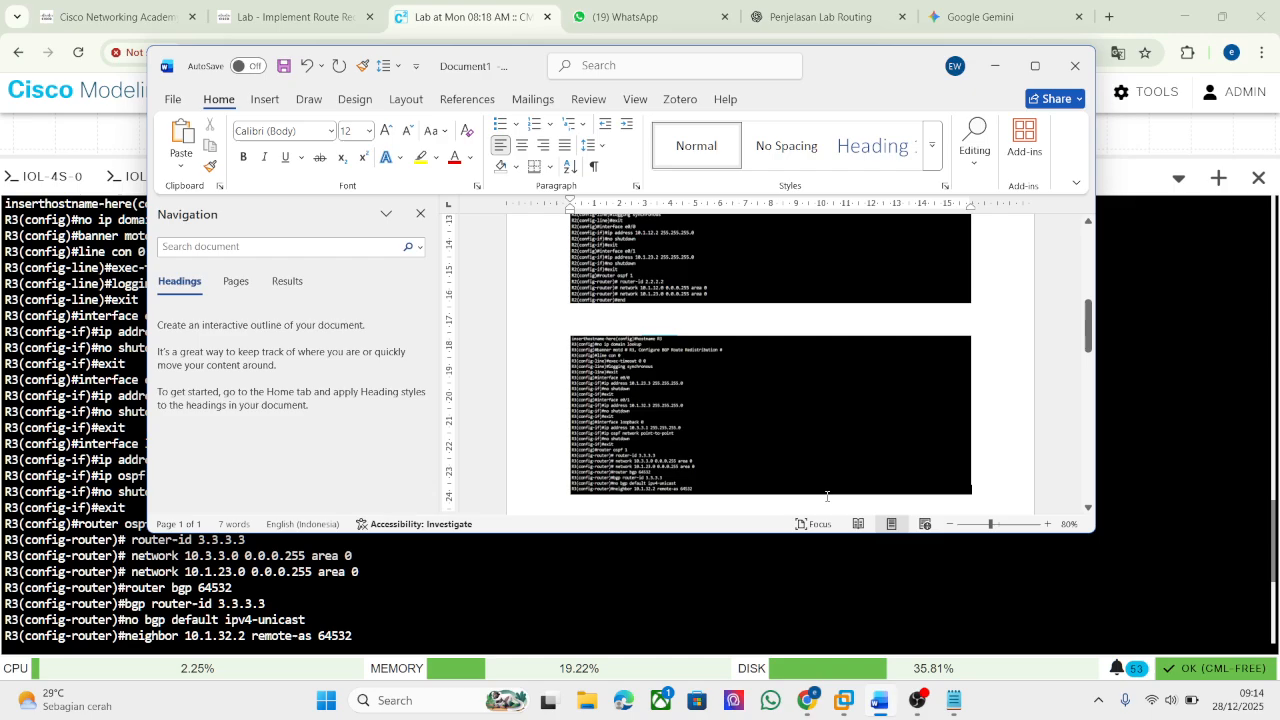
pyautogui.press('Return')
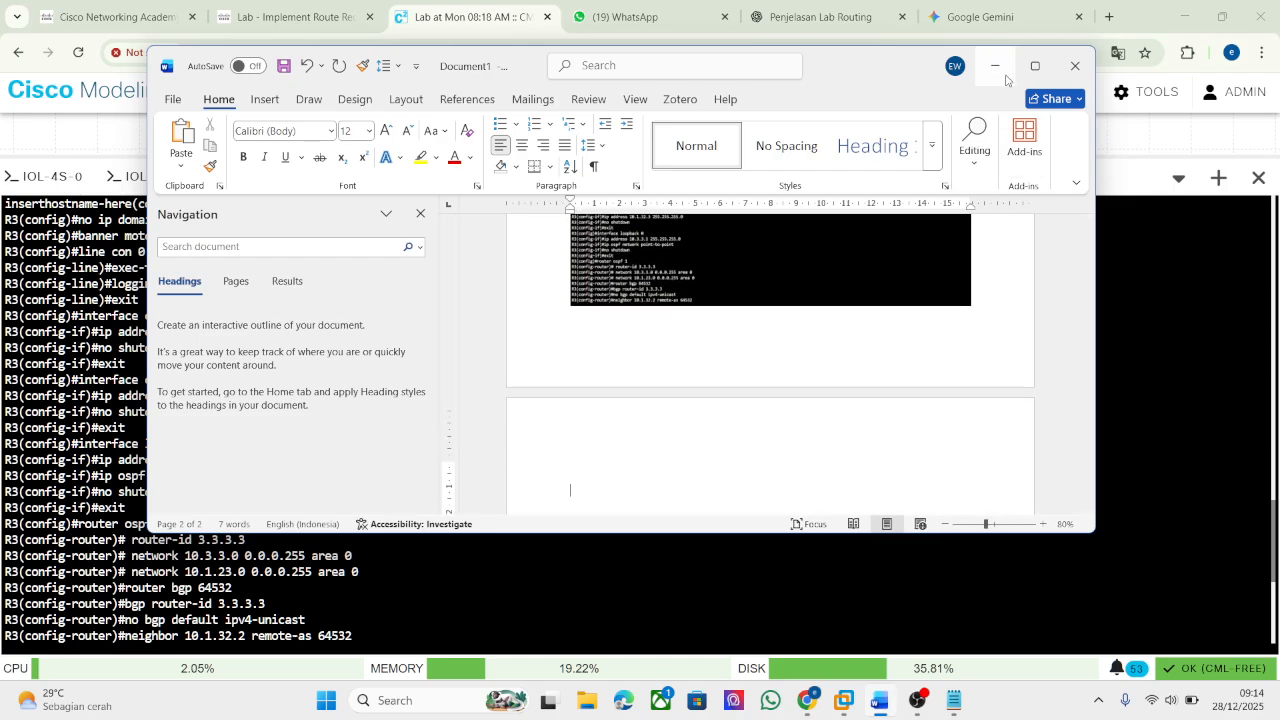
# Return to Cisco Modeling Labs, reveal the topology, and open the iol-l2-0 node's console in a moderately enlarged pane.
pyautogui.click(995, 65)
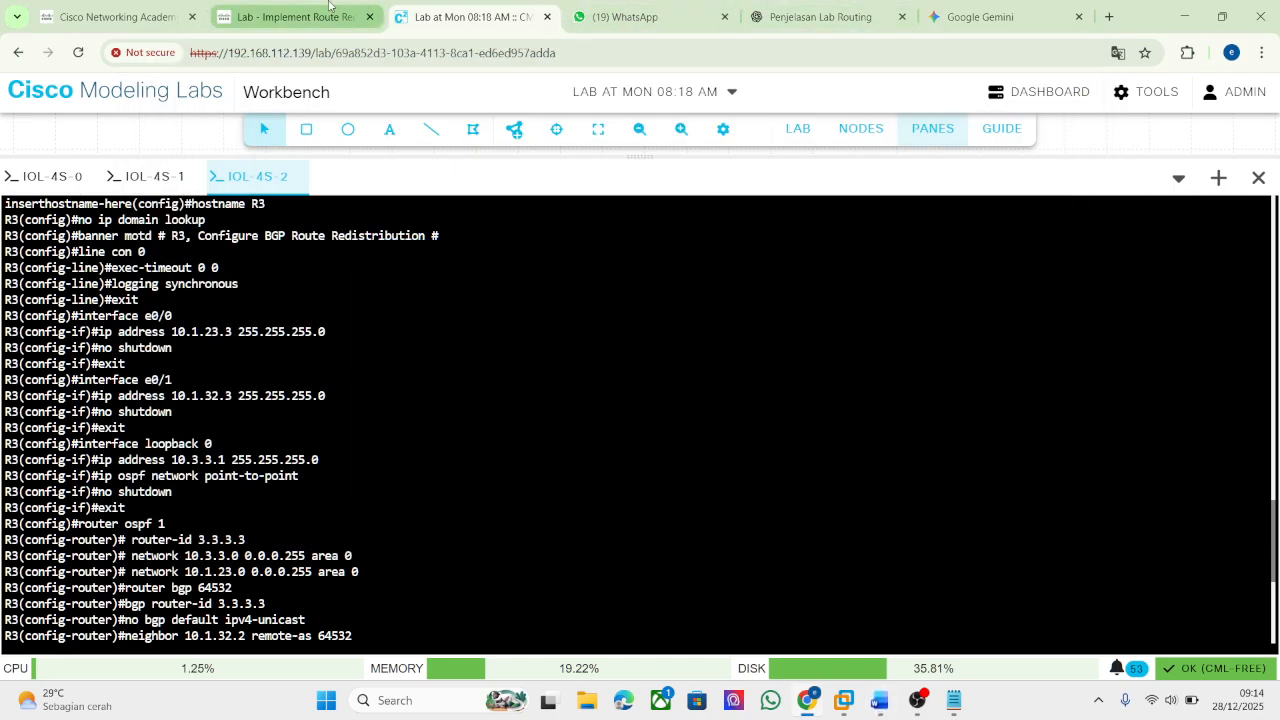
pyautogui.click(332, 8)
pyautogui.scroll(-3, 552, 313)
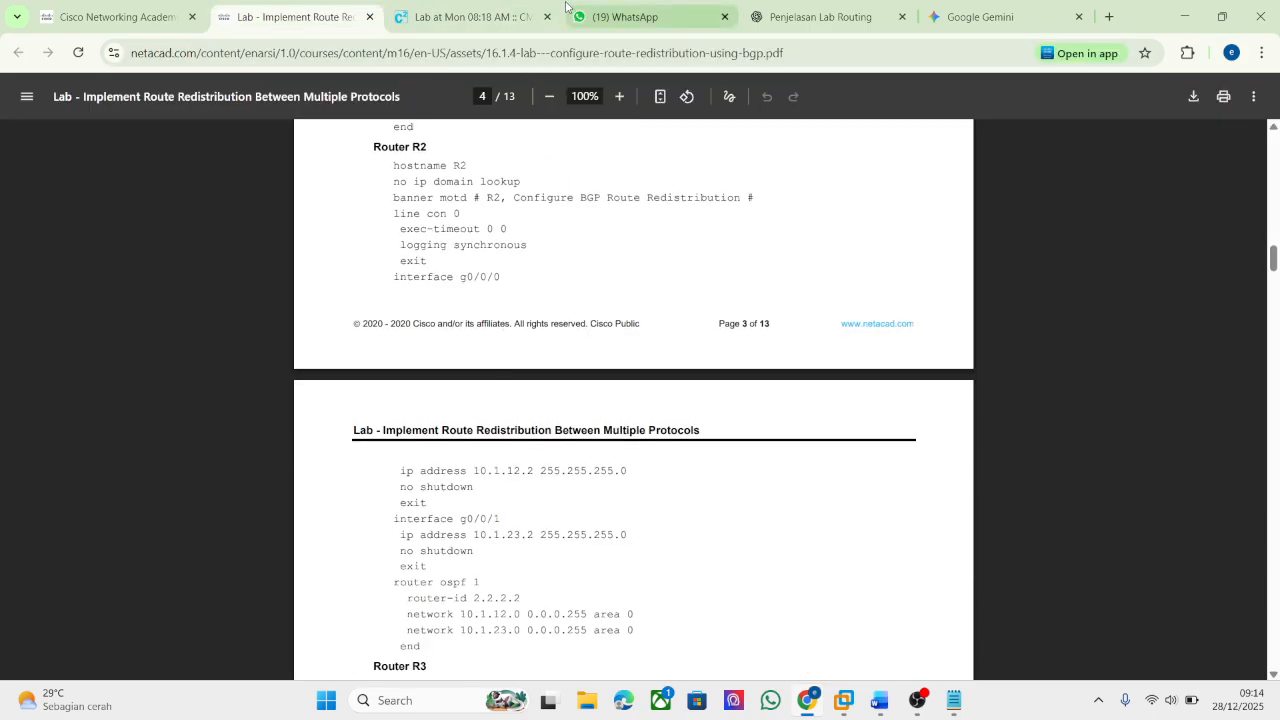
pyautogui.click(472, 20)
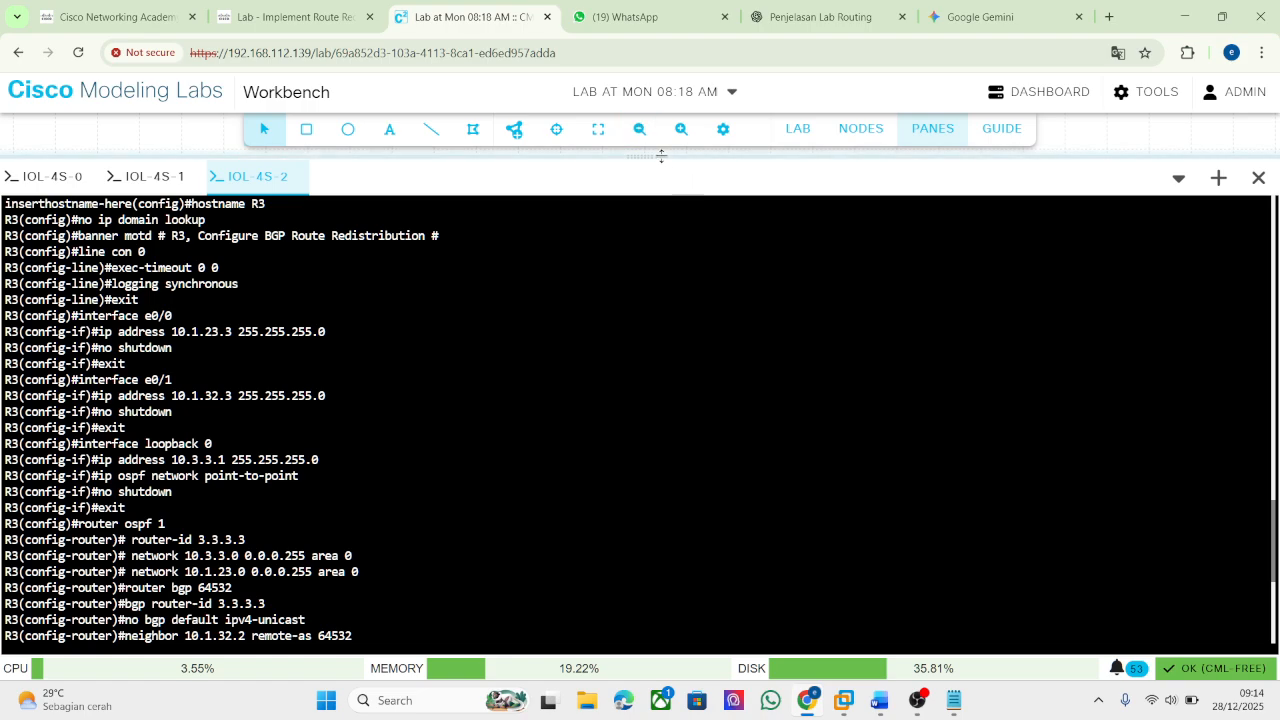
pyautogui.moveTo(660, 157); pyautogui.dragTo(664, 459)
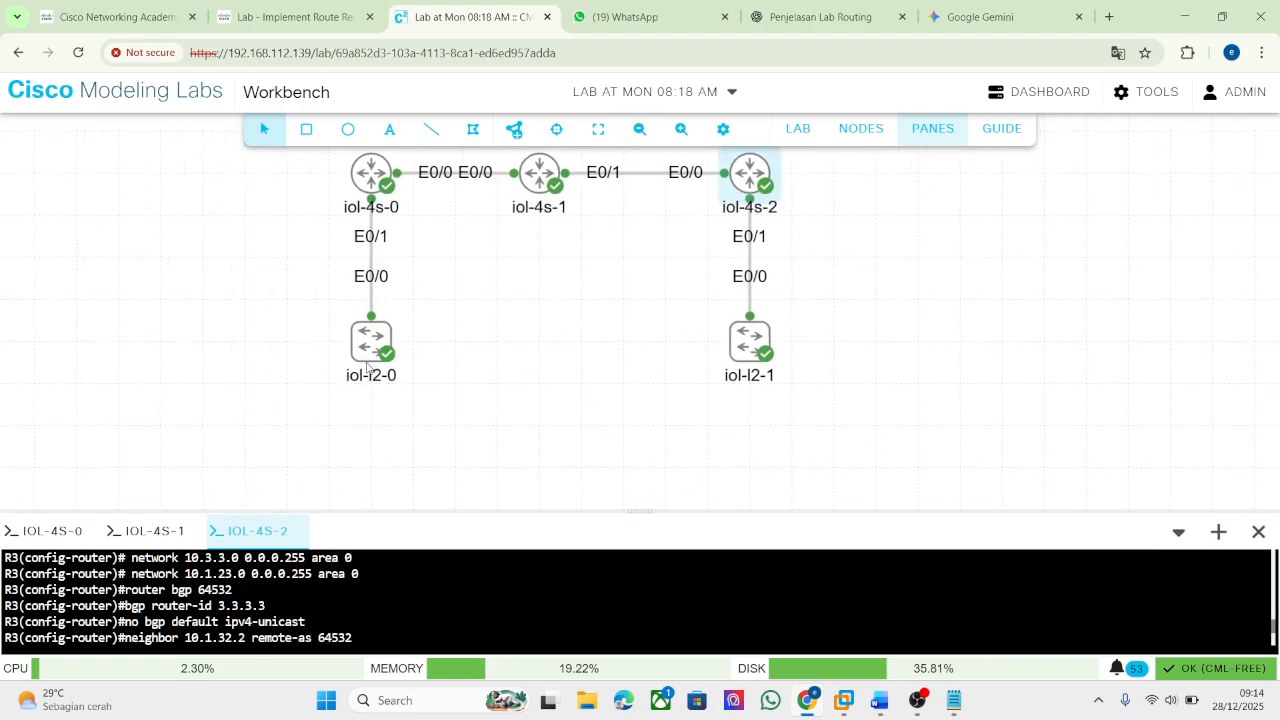
pyautogui.rightClick(369, 349)
pyautogui.click(423, 535)
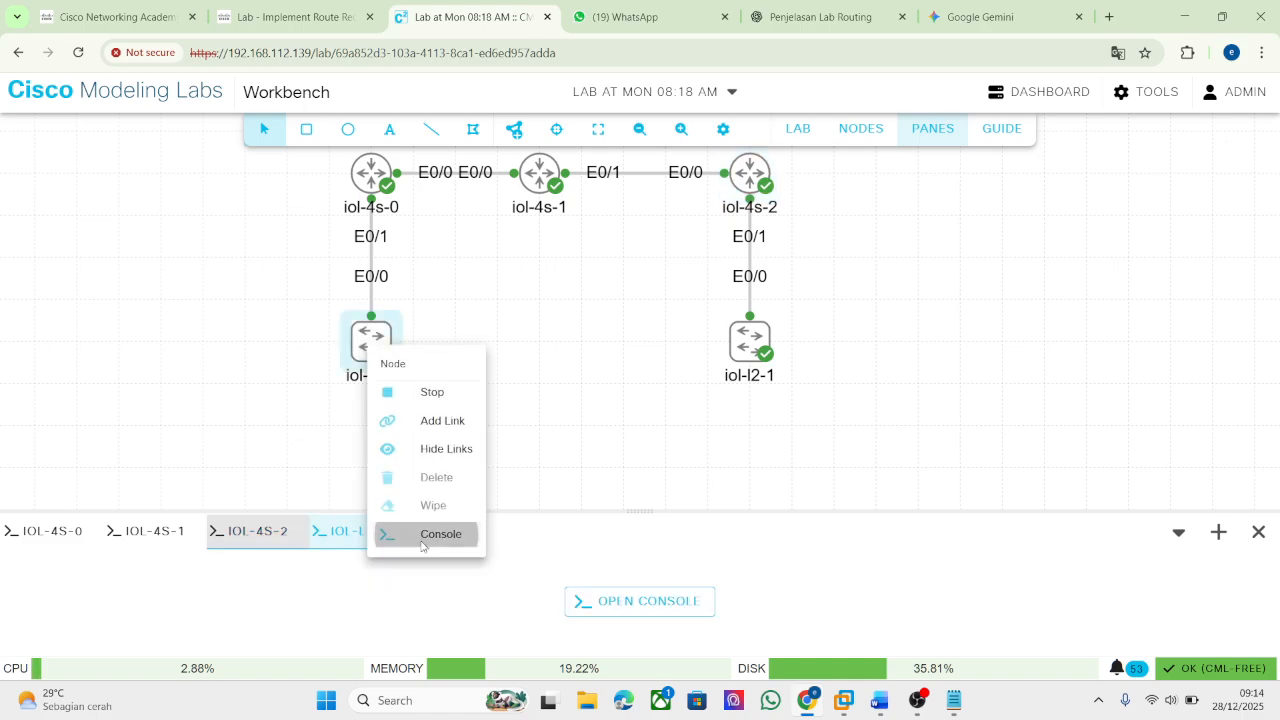
pyautogui.click(626, 602)
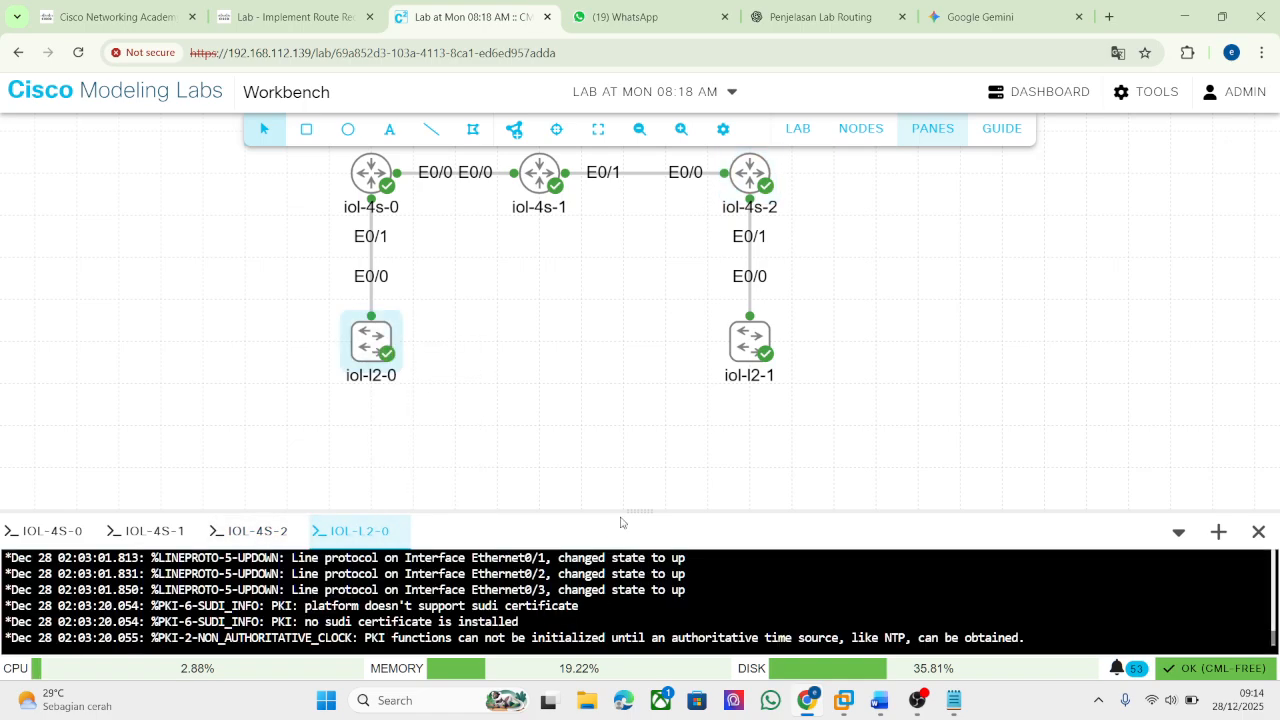
pyautogui.moveTo(624, 509); pyautogui.dragTo(616, 373)
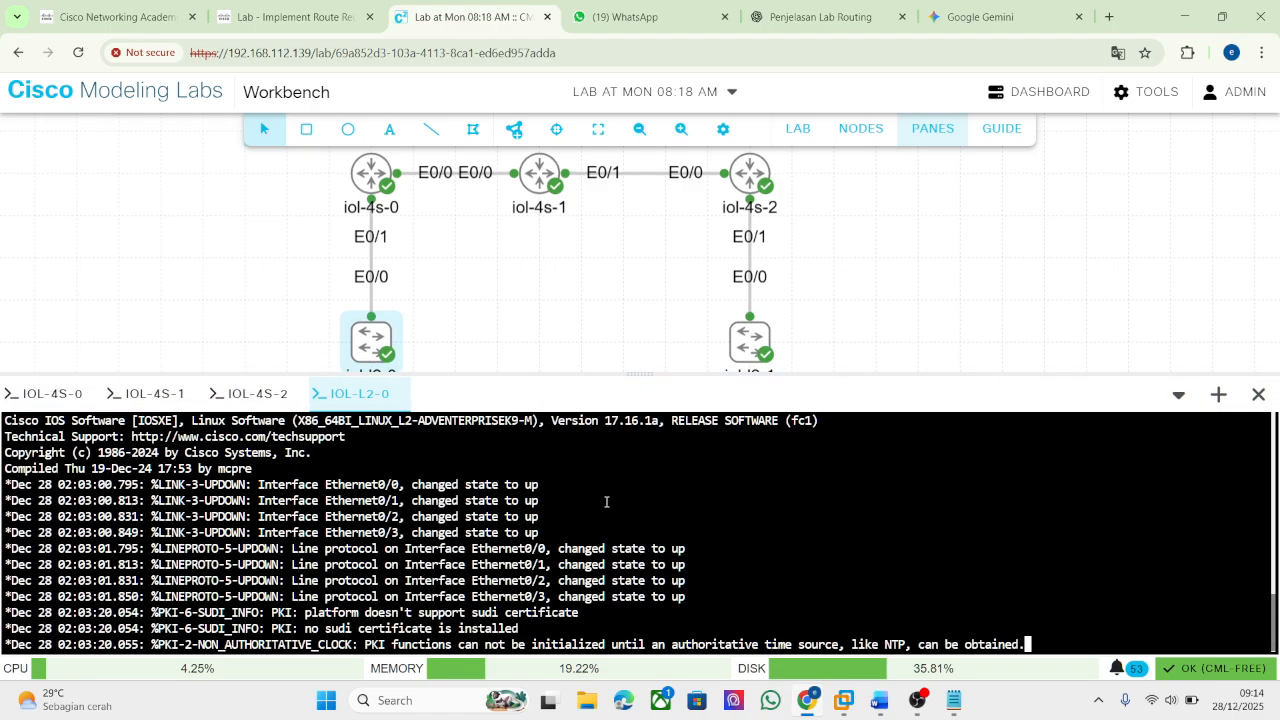
# Enter privileged mode with en and global configuration mode with conf t in the iol-l2-0 console.
pyautogui.press('Return')
pyautogui.write('en')
pyautogui.press('Return')
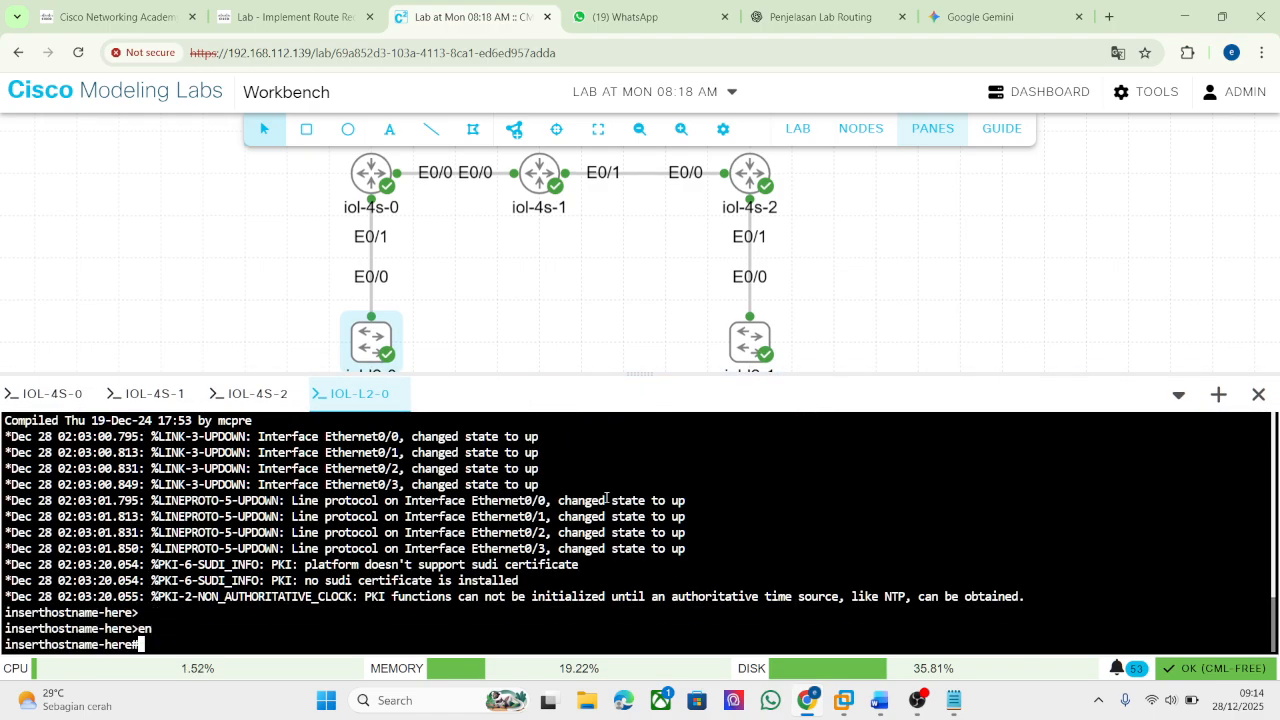
pyautogui.write('conf t')
pyautogui.press('Return')
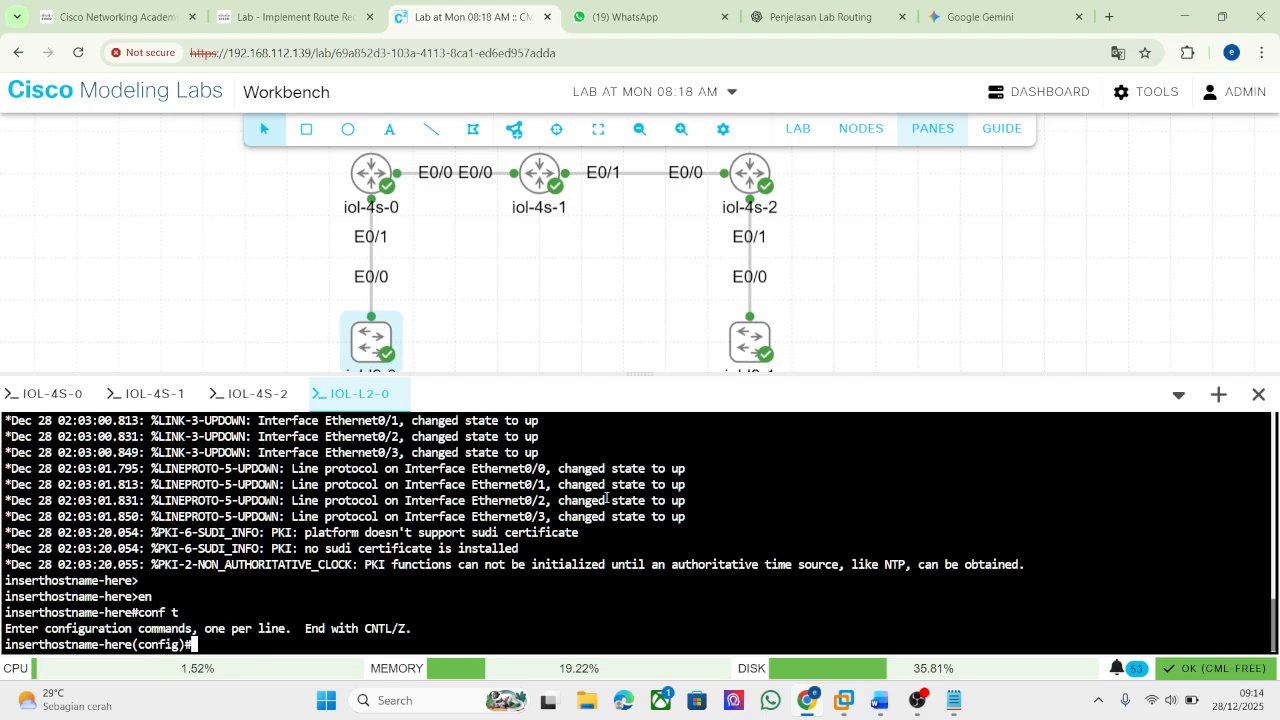
# Copy the Switch D1 configuration, hostname D1 through end, from the lab PDF and replace the R3 text in Notepad with it.
pyautogui.click(300, 16)
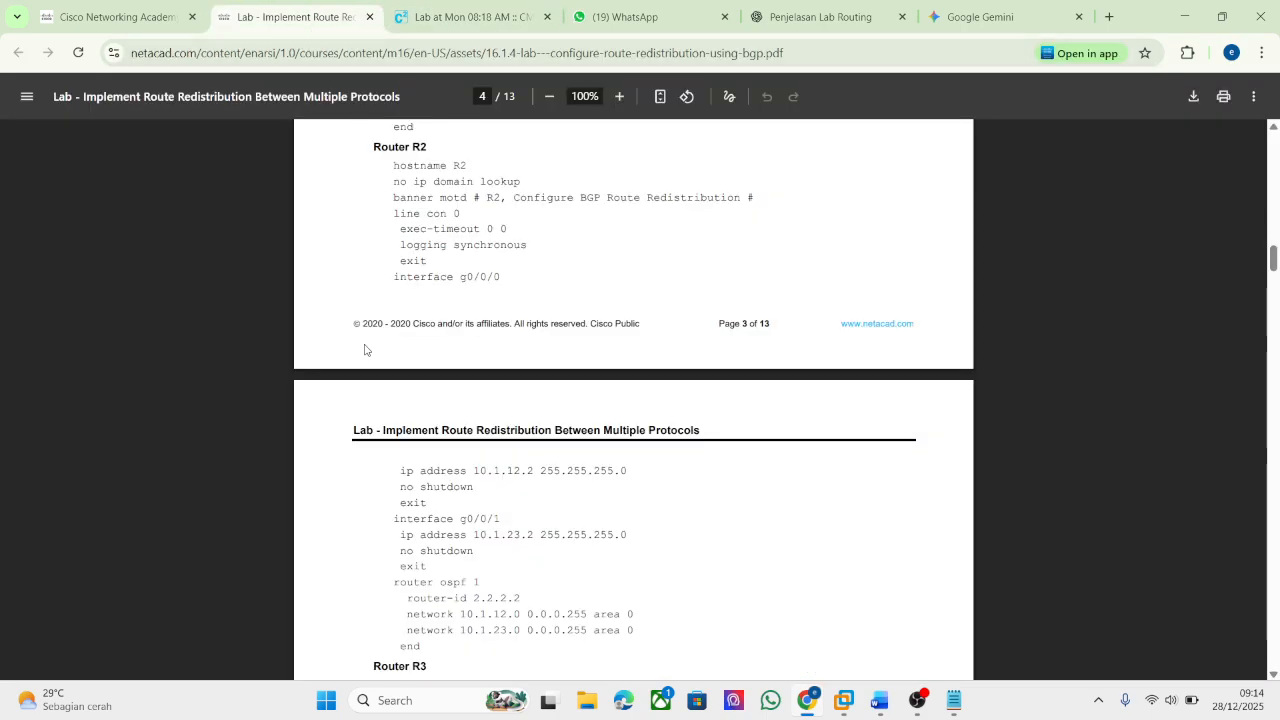
pyautogui.scroll(-12, 365, 349)
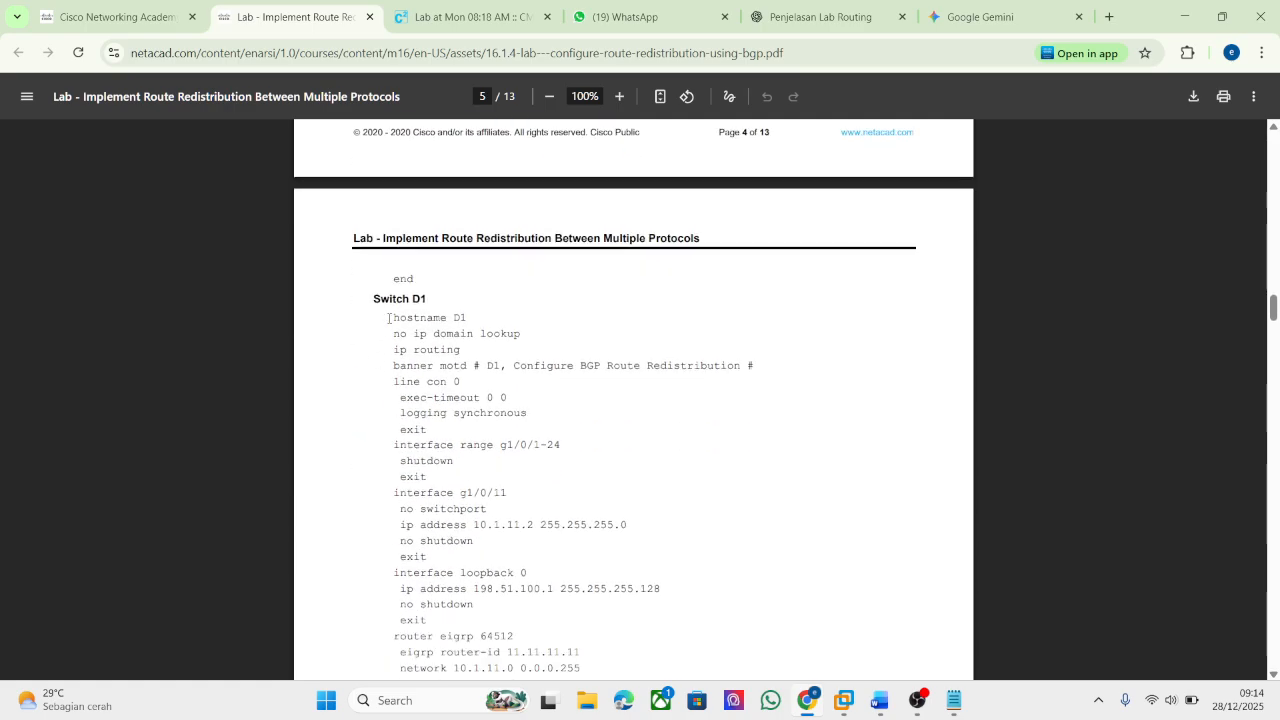
pyautogui.moveTo(388, 318); pyautogui.dragTo(415, 375)
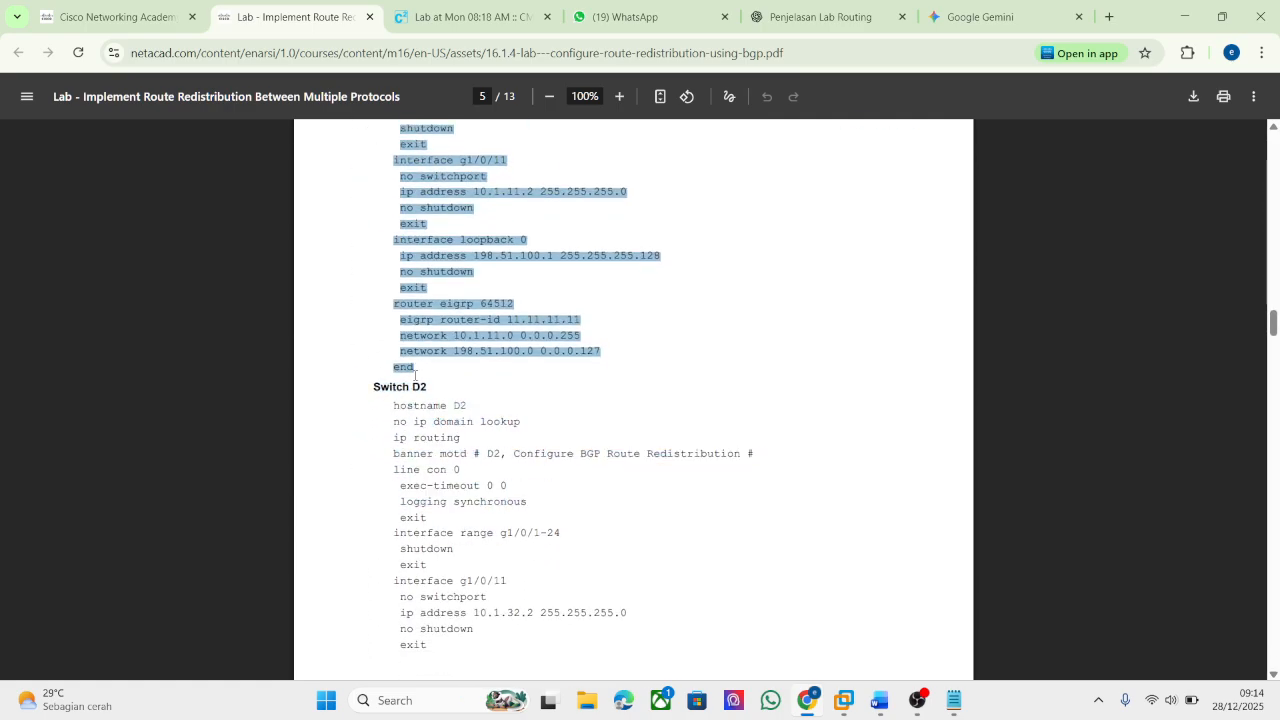
pyautogui.rightClick(441, 339)
pyautogui.click(482, 359)
pyautogui.click(946, 708)
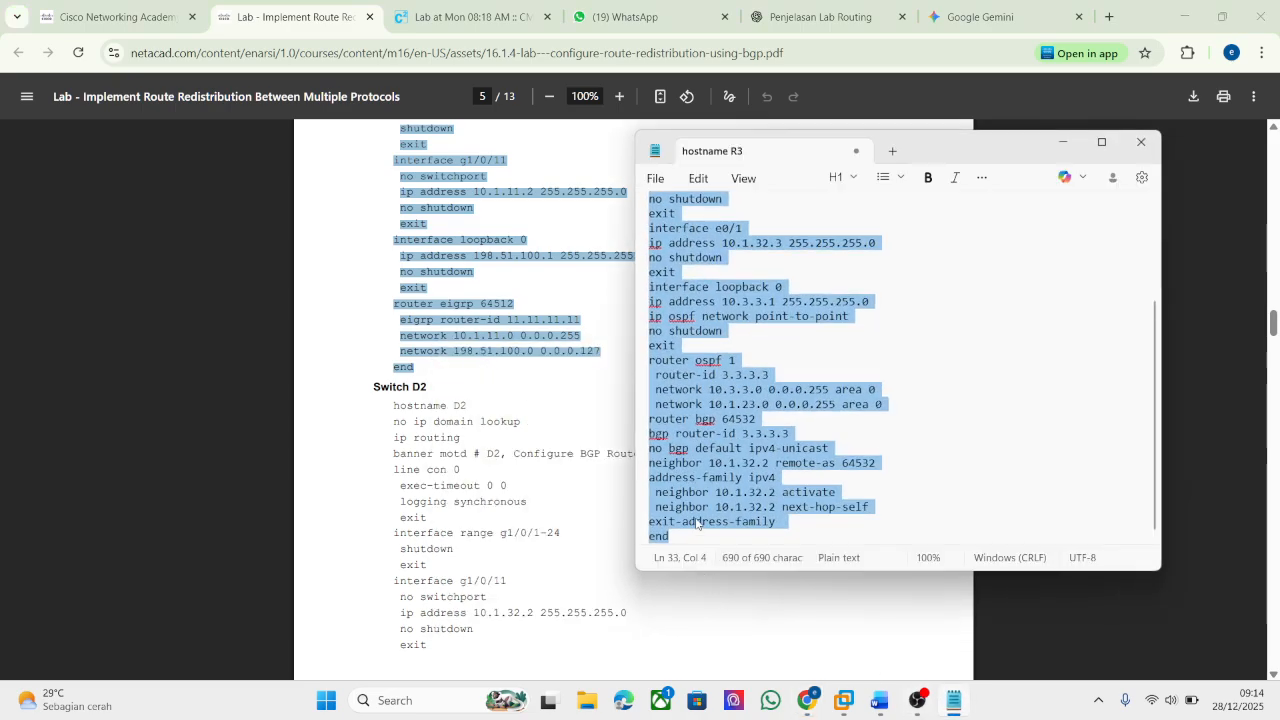
pyautogui.click(696, 527)
pyautogui.hotkey('ctrl', 'a')
pyautogui.hotkey('ctrl', 'v')
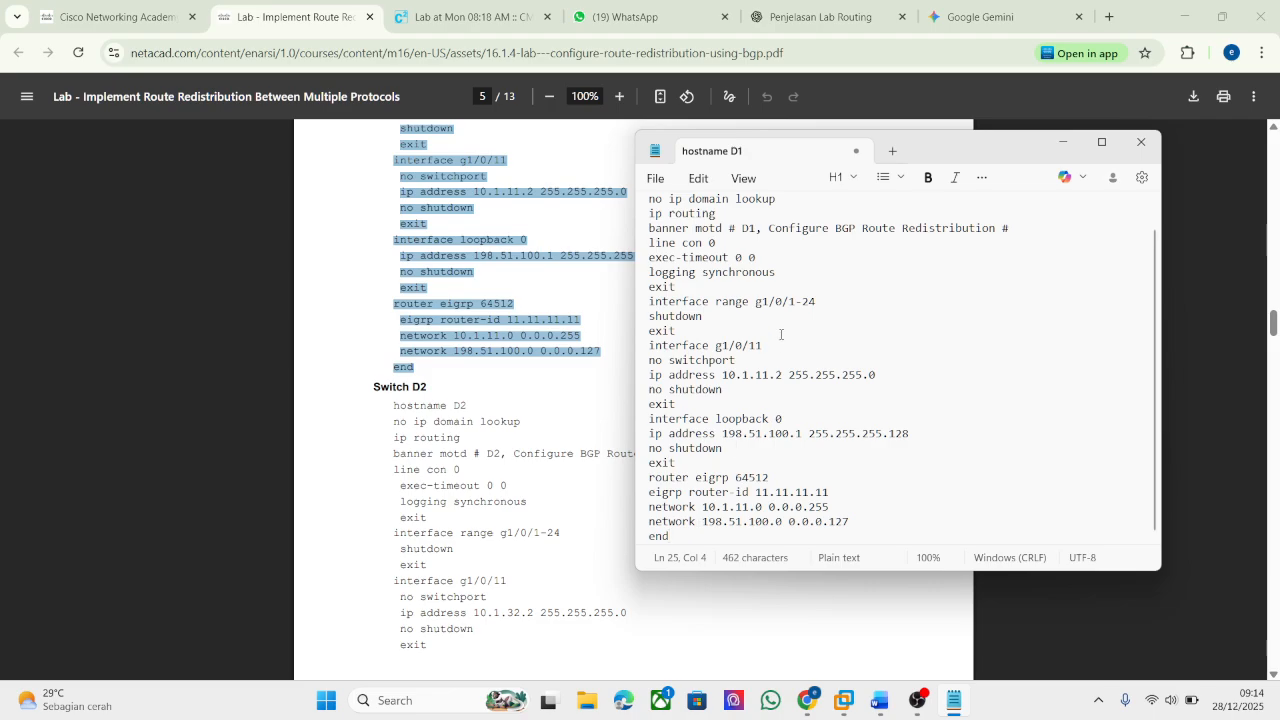
# Change the interface range in the D1 configuration in Notepad to e0/1-24.
pyautogui.scroll(2, 781, 335)
pyautogui.scroll(5, 482, 420)
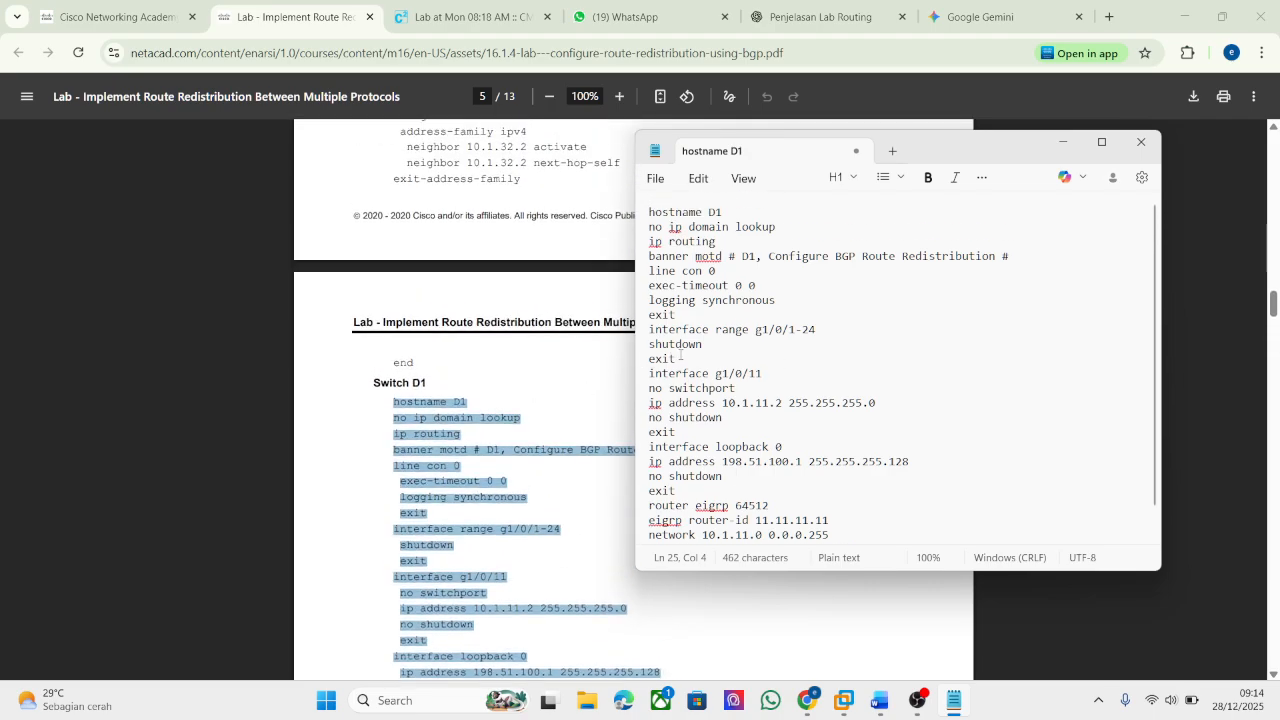
pyautogui.click(776, 329)
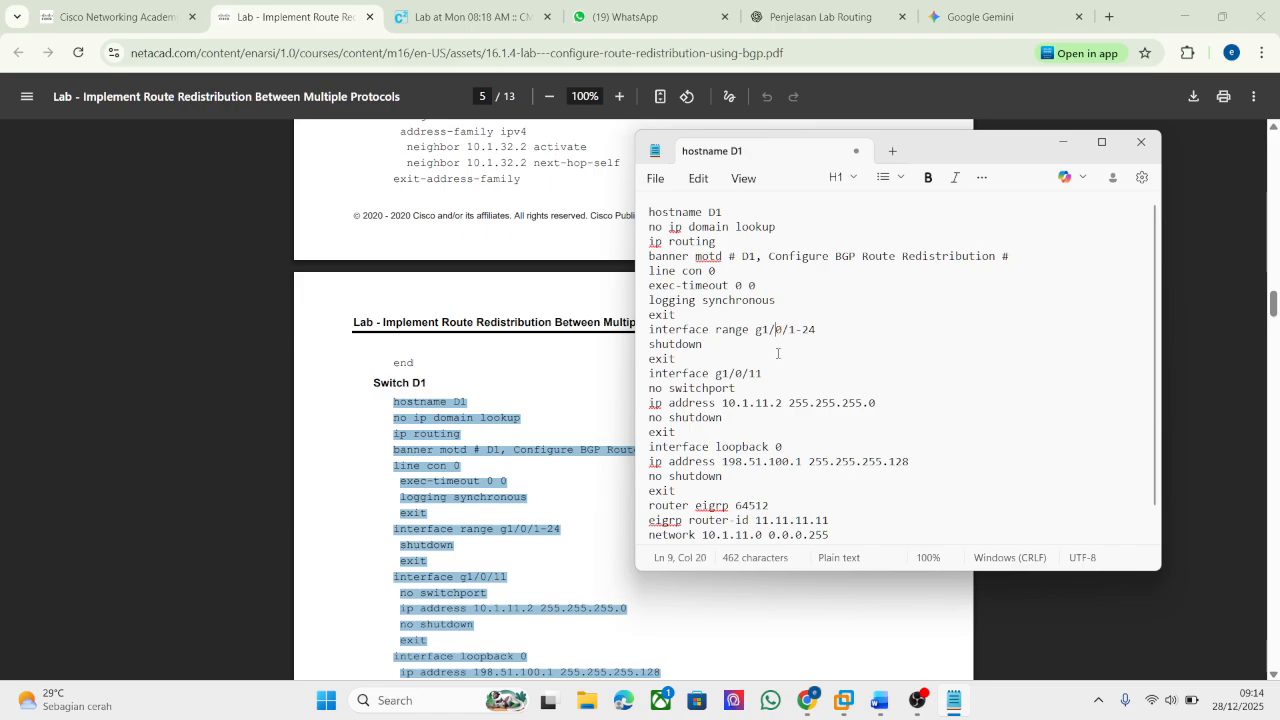
pyautogui.click(774, 375)
pyautogui.press('BackSpace')
pyautogui.press('BackSpace')
pyautogui.press('Return')
pyautogui.press('BackSpace')
pyautogui.press('Up')
pyautogui.press('Up')
pyautogui.press('Up')
pyautogui.press('BackSpace')
pyautogui.press('BackSpace')
pyautogui.press('BackSpace')
pyautogui.write('e')
# Copy the D1 commands from hostname D1 through the first shutdown and paste them into the iol-l2-0 console in Cisco Modeling Labs.
pyautogui.moveTo(703, 344); pyautogui.dragTo(648, 210)
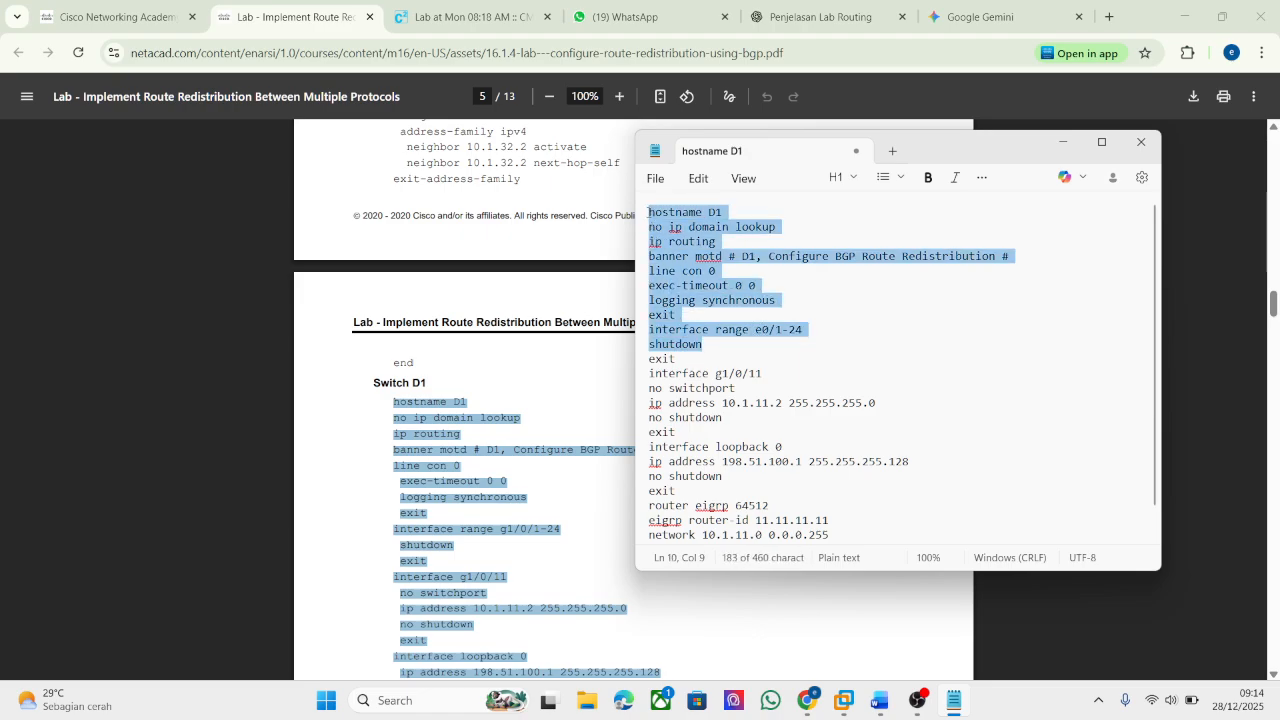
pyautogui.rightClick(703, 310)
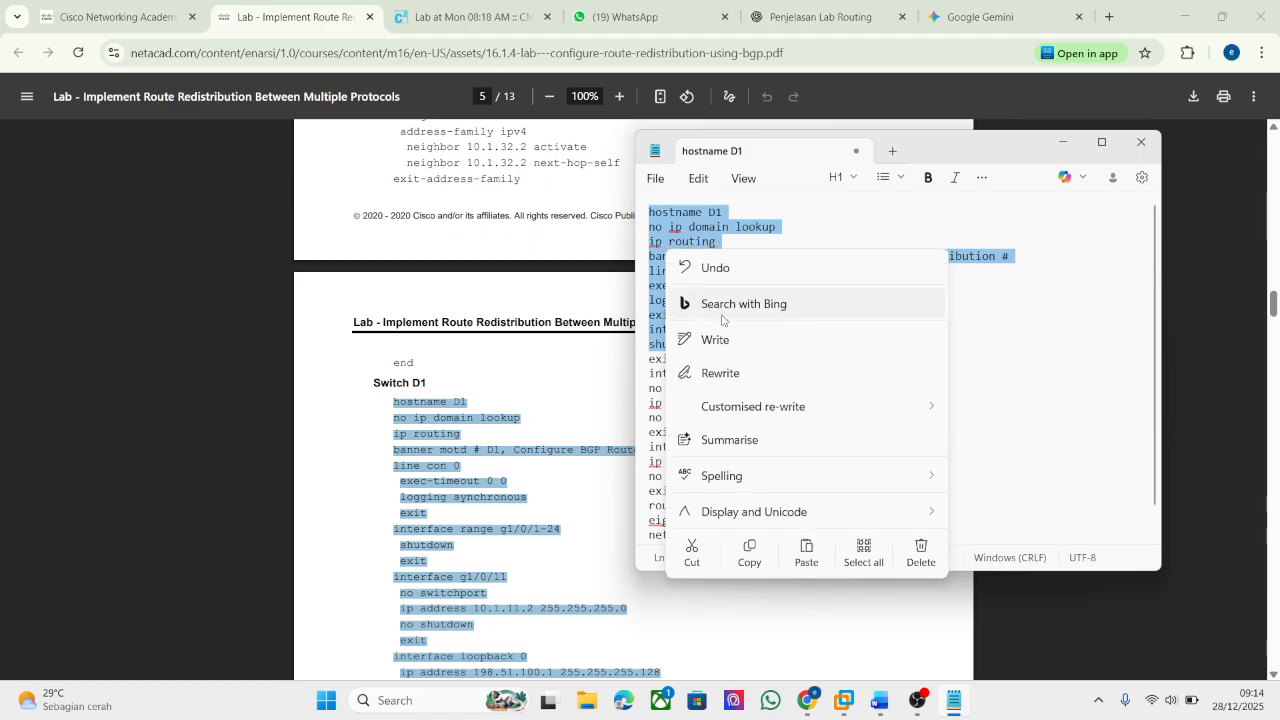
pyautogui.click(750, 555)
pyautogui.click(460, 17)
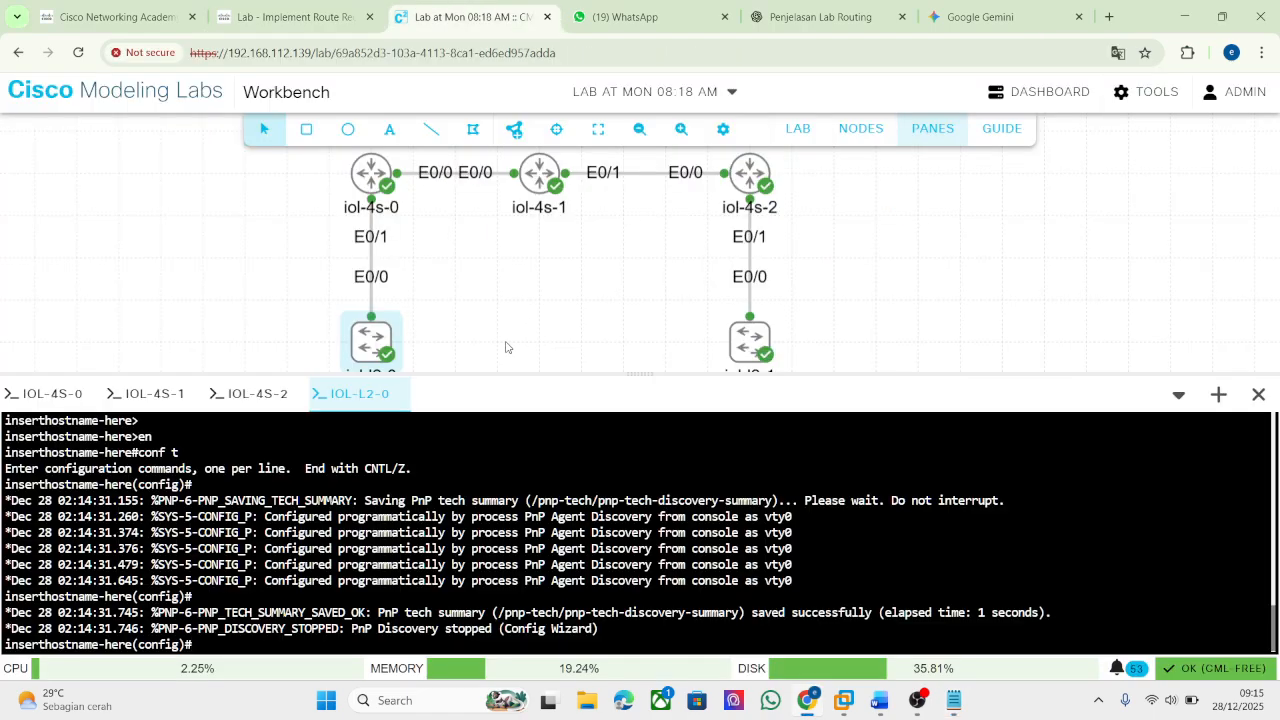
pyautogui.rightClick(605, 566)
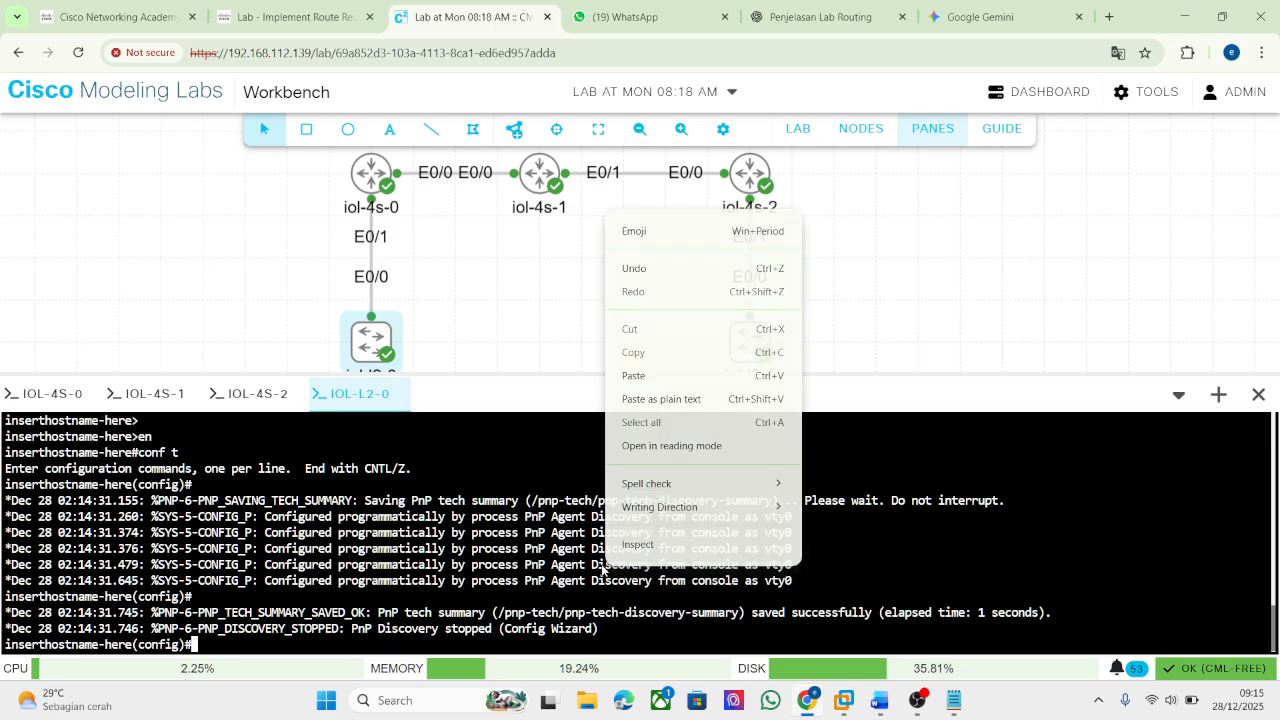
pyautogui.click(622, 390)
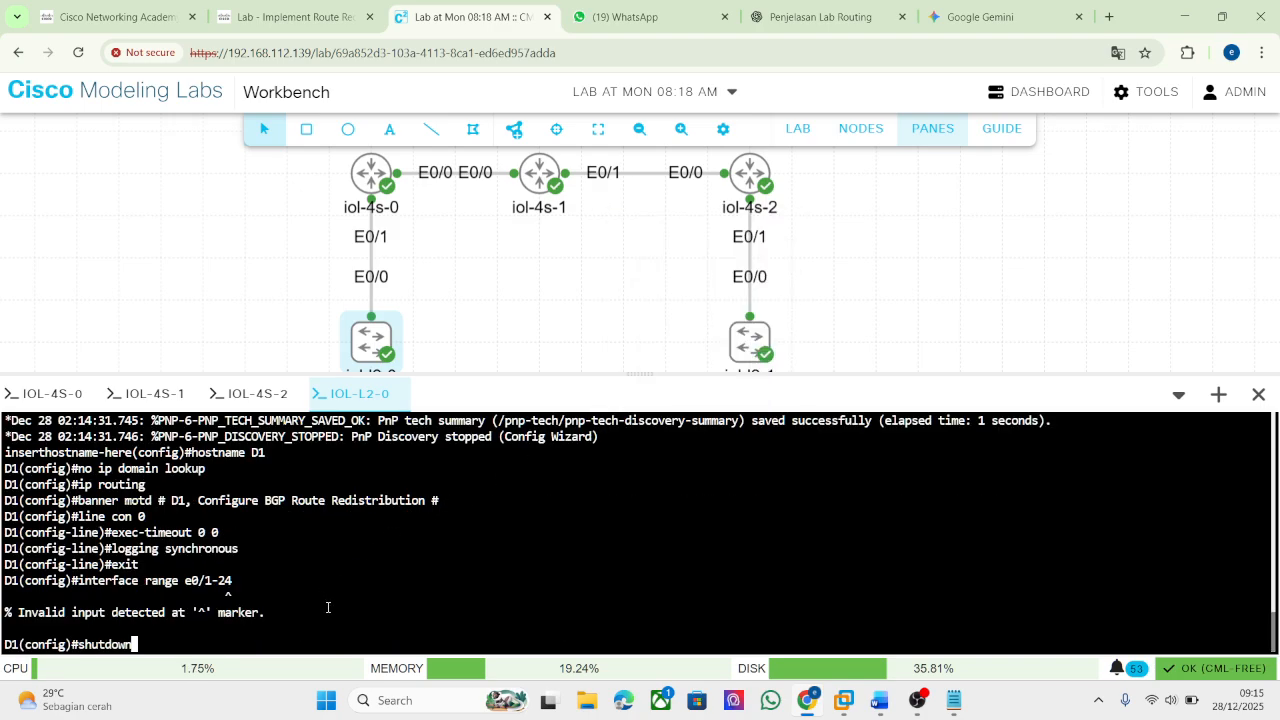
# Try to select interface range e0/1-10 in the D1 console.
pyautogui.press('Up')
pyautogui.press('BackSpace')
pyautogui.press('BackSpace')
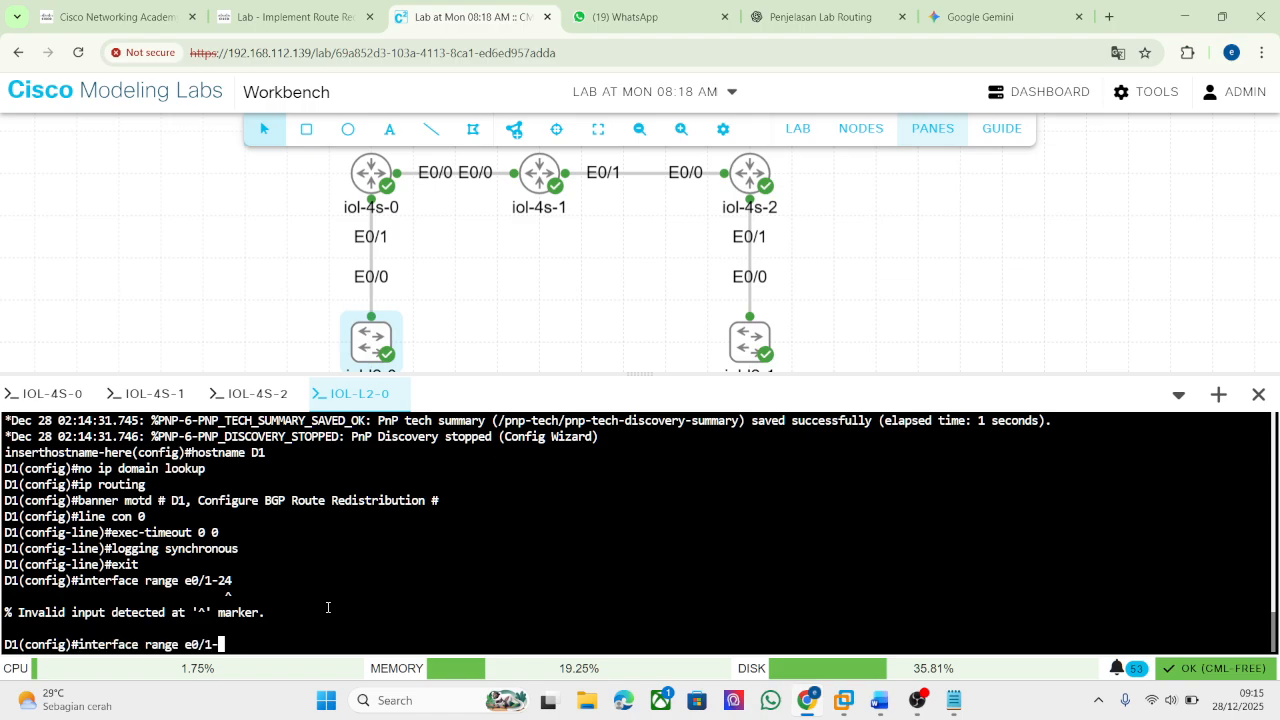
pyautogui.write('10')
pyautogui.press('Return')
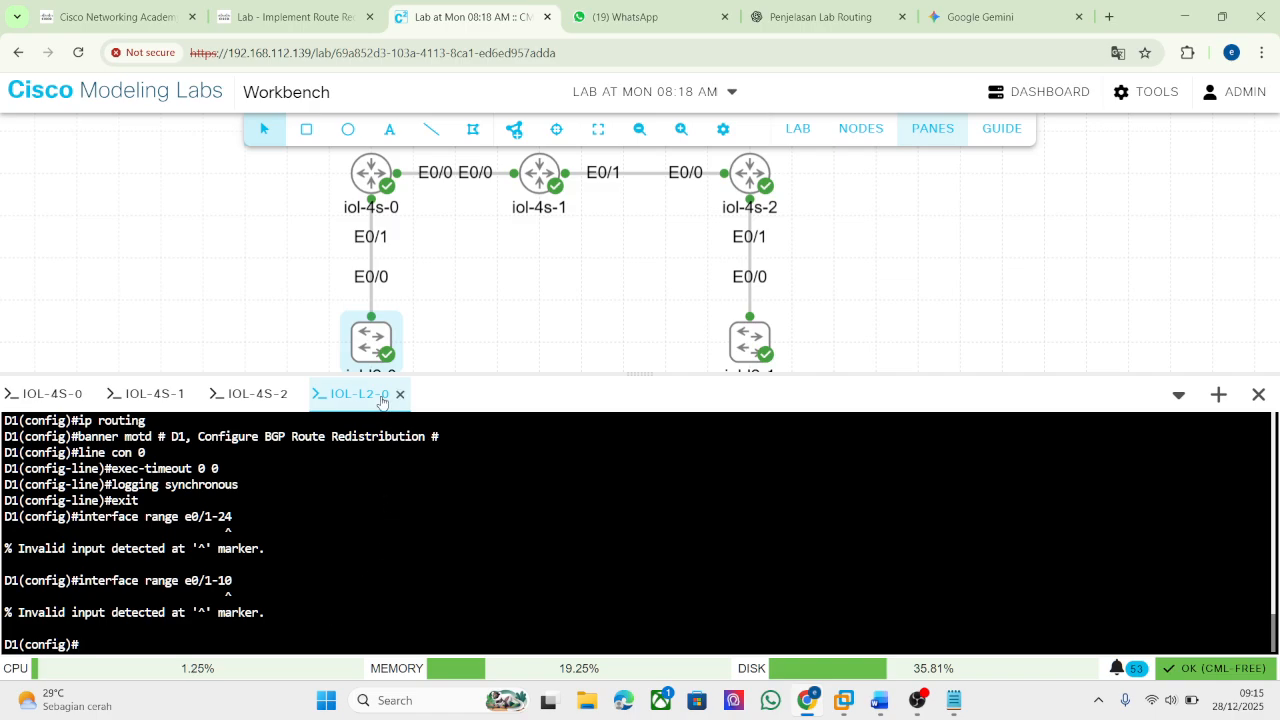
pyautogui.rightClick(370, 366)
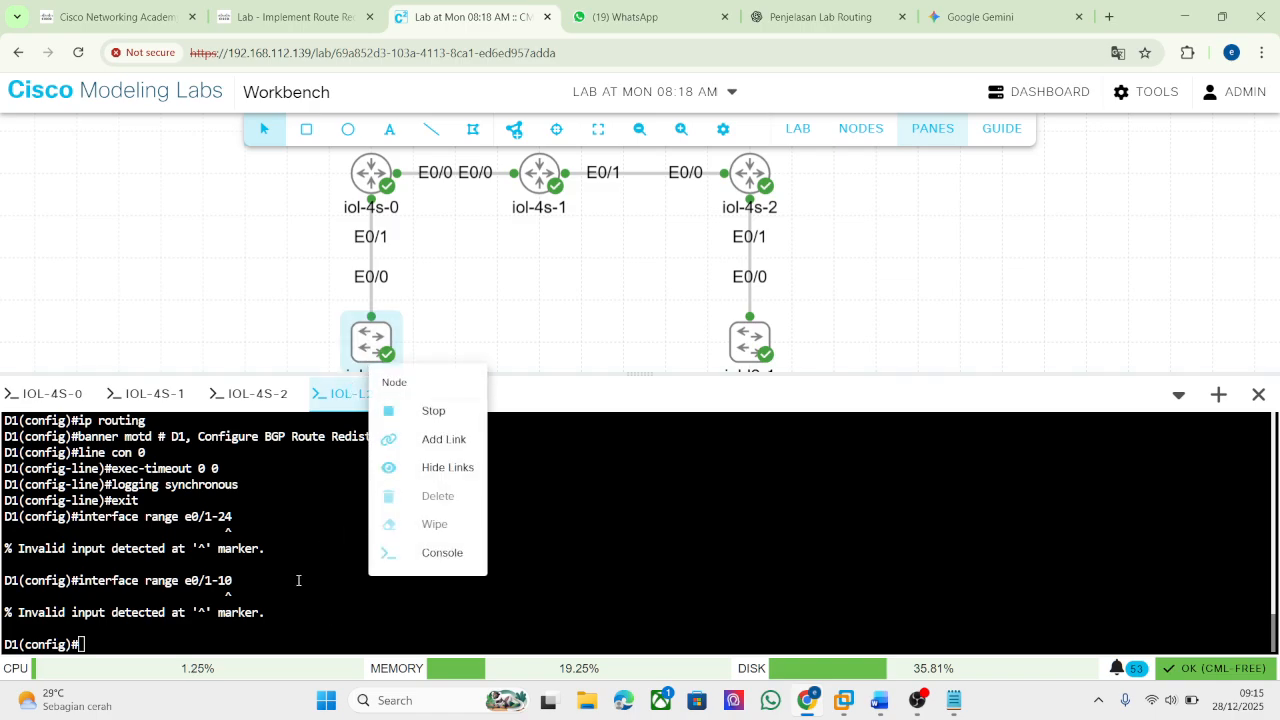
pyautogui.click(275, 610)
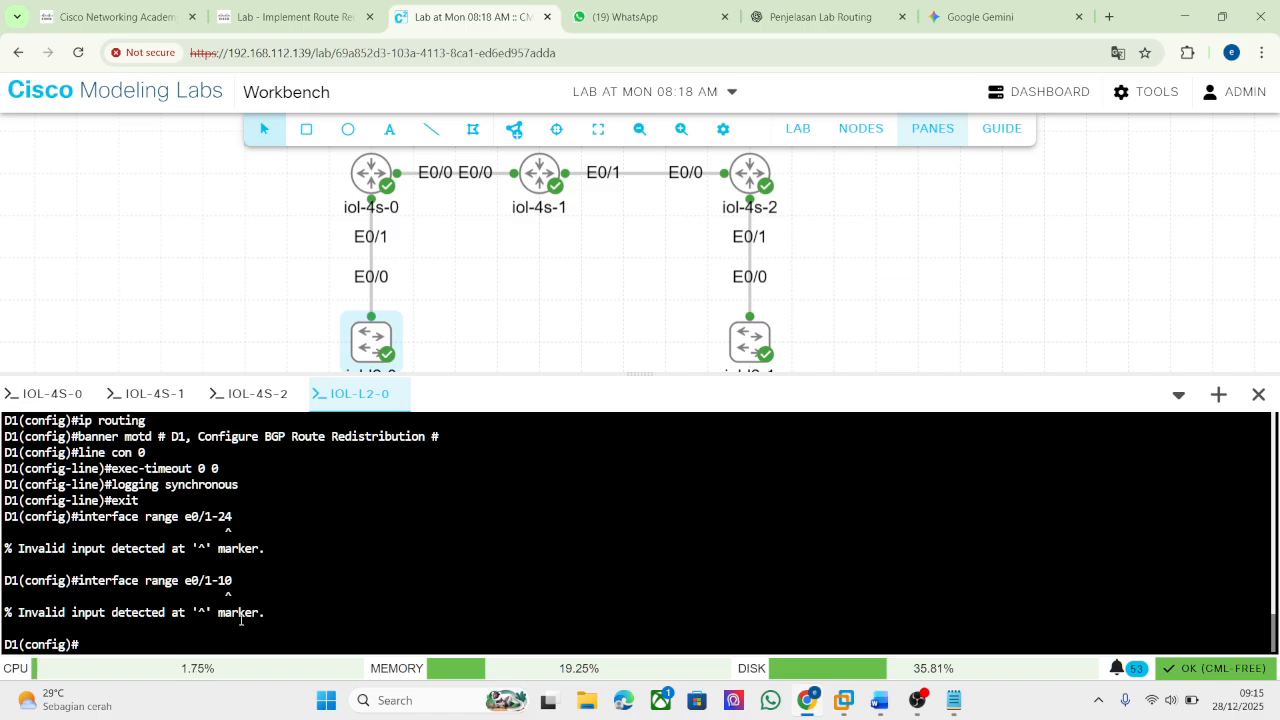
# Try to select interface range e0/1-9 in the D1 console.
pyautogui.press('Up')
pyautogui.press('BackSpace')
pyautogui.press('BackSpace')
pyautogui.press('BackSpace')
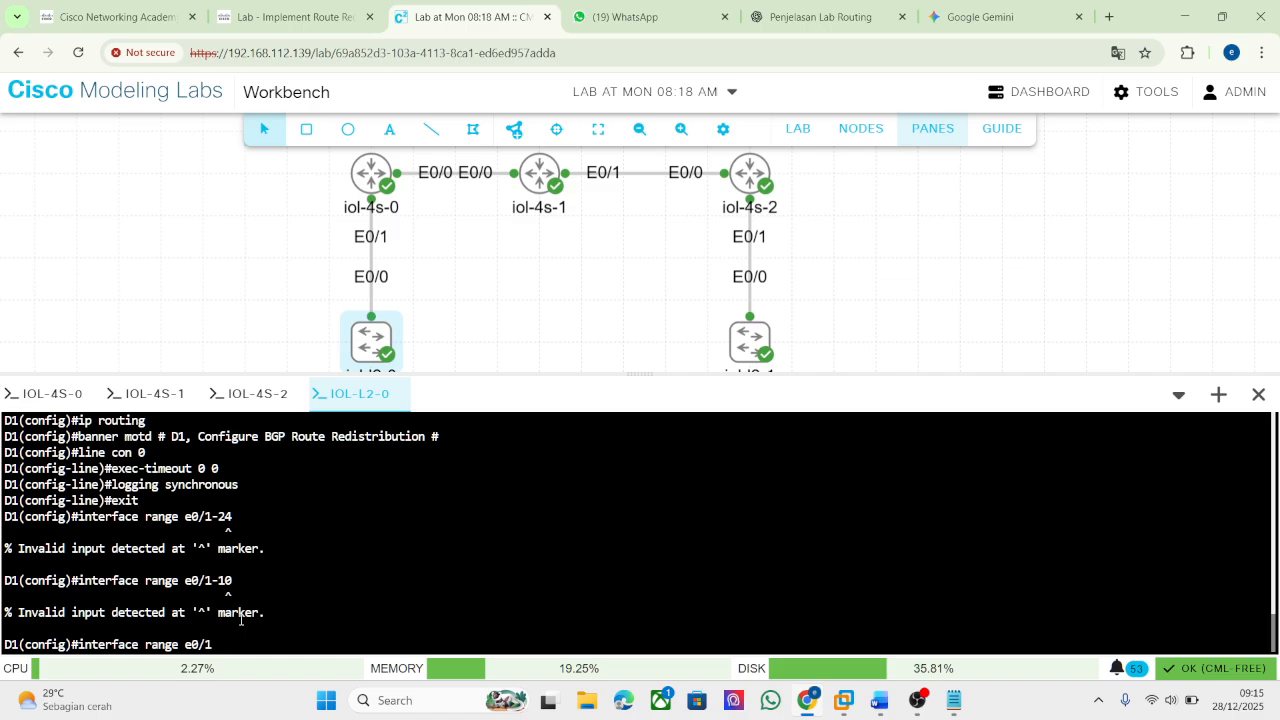
pyautogui.write('-9')
pyautogui.press('Return')
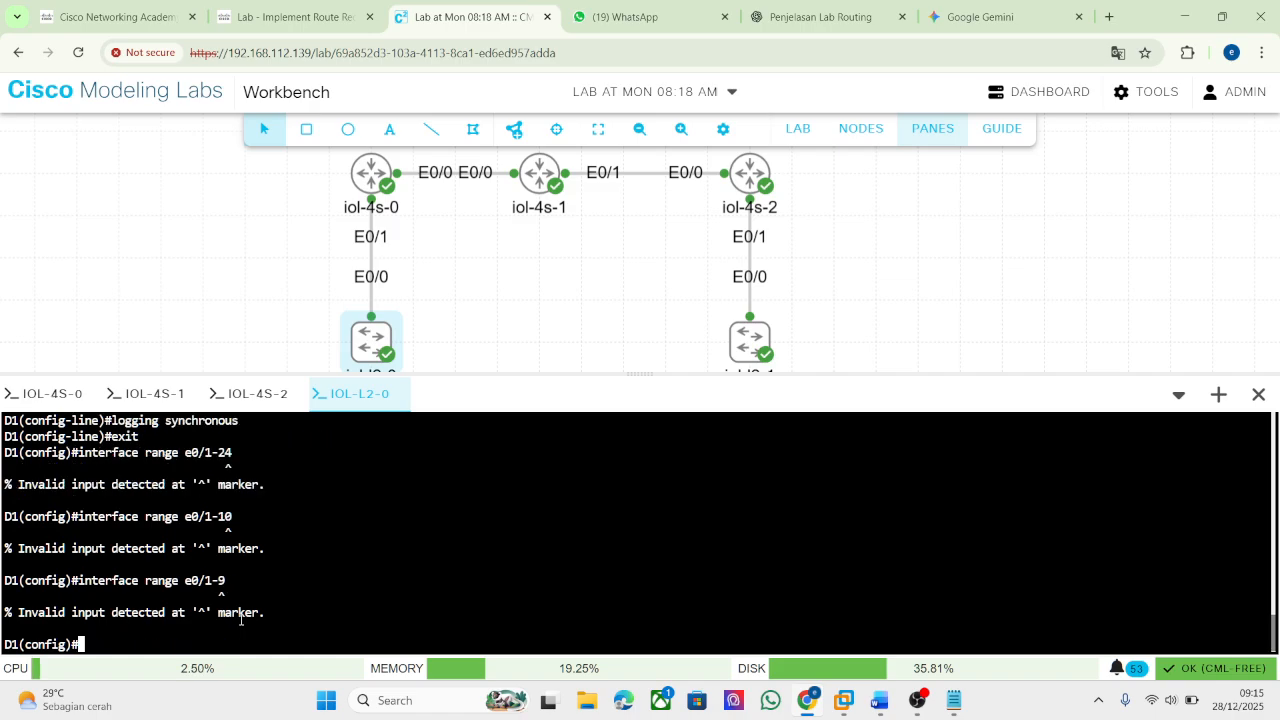
# Enter interface range configuration for e0/1 in the D1 console.
pyautogui.press('Up')
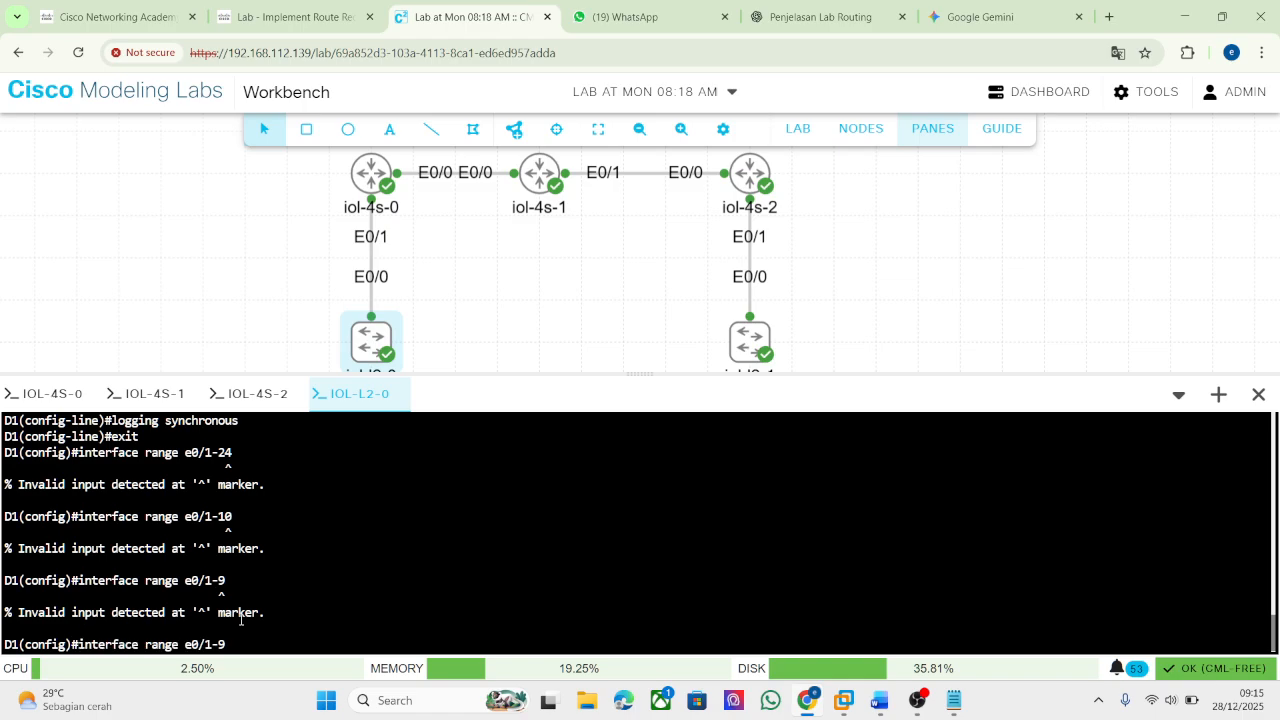
pyautogui.press('BackSpace')
pyautogui.press('BackSpace')
pyautogui.press('Return')
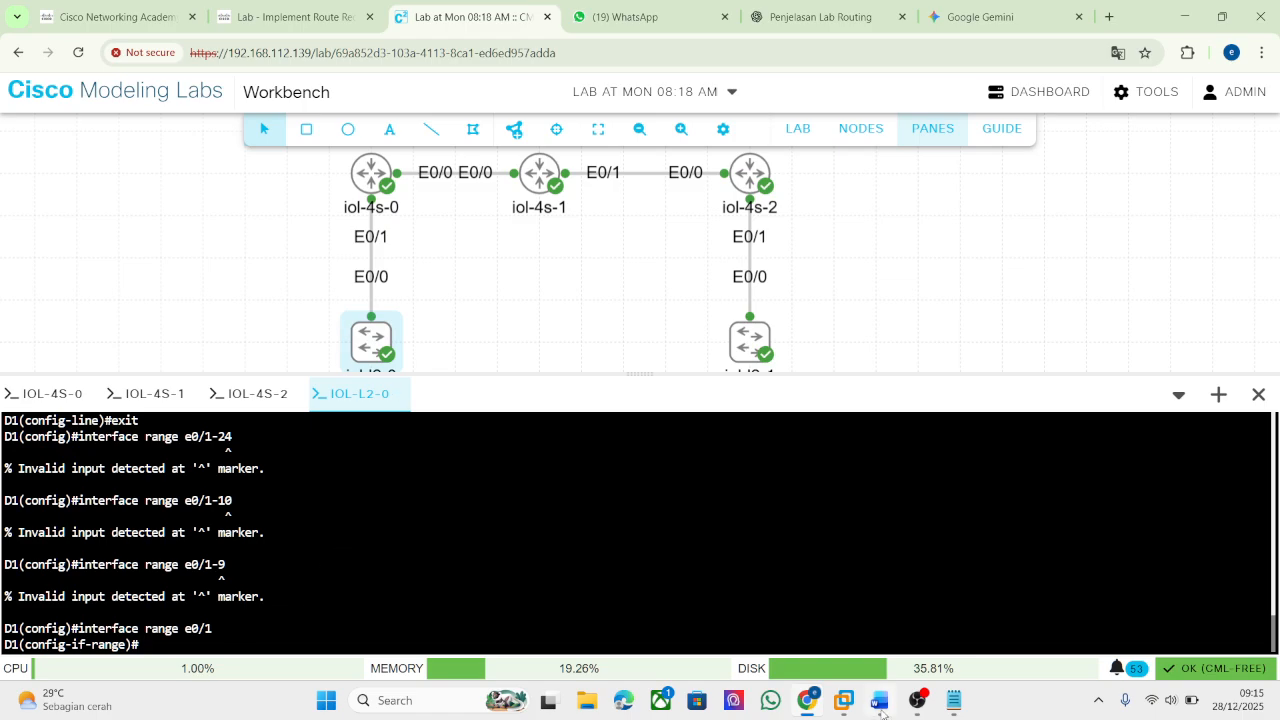
# Switch to Notepad and change interface g1/0/11 in the D1 configuration to e0/0.
pyautogui.click(954, 700)
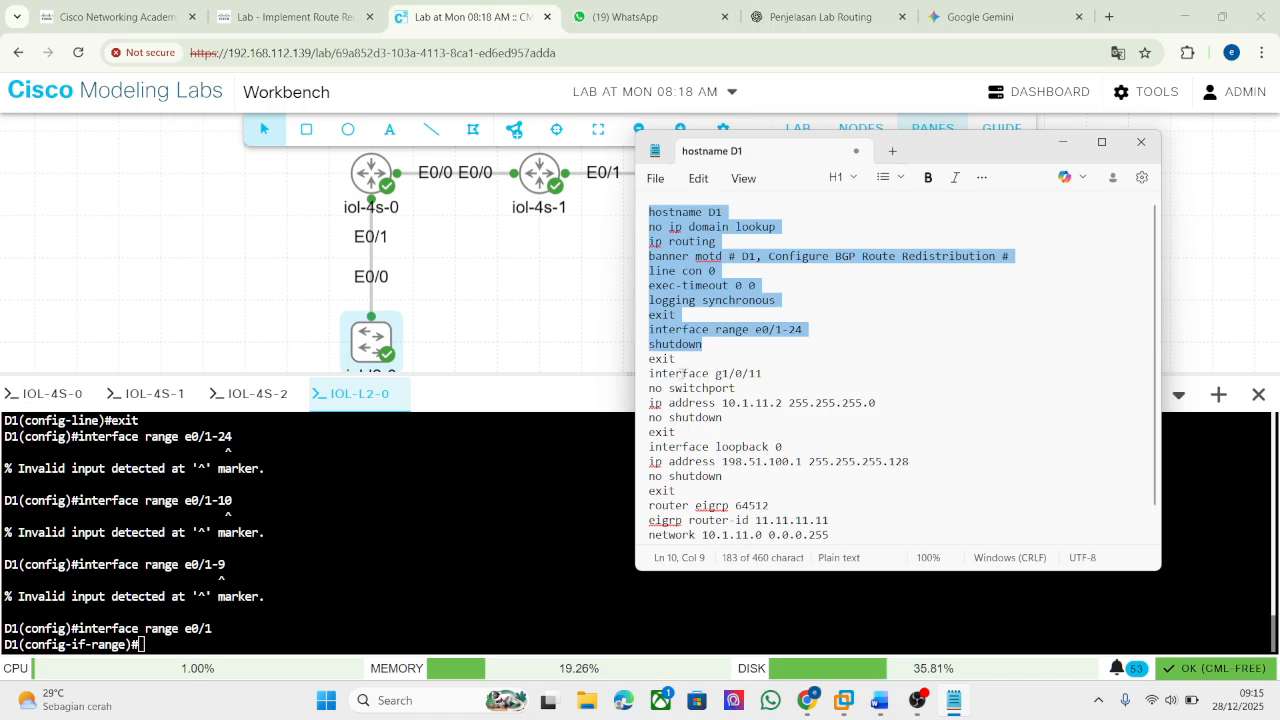
pyautogui.click(775, 375)
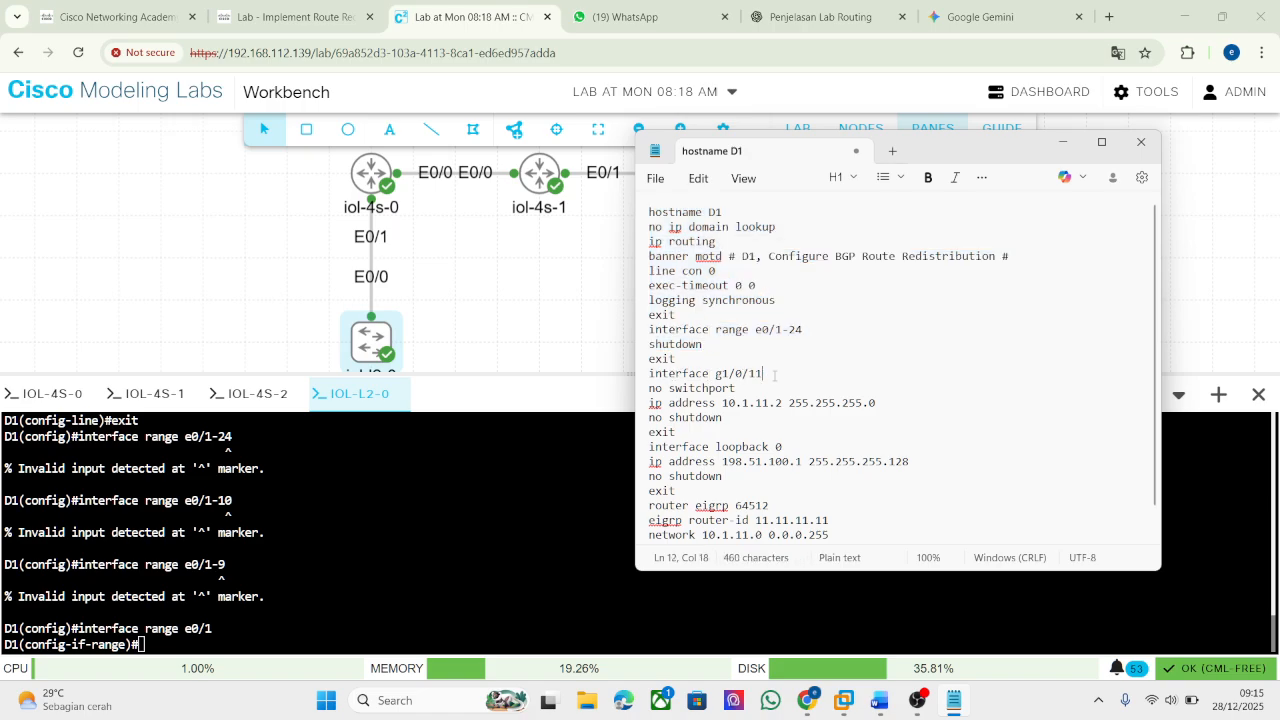
pyautogui.press('BackSpace')
pyautogui.press('BackSpace')
pyautogui.press('BackSpace')
pyautogui.press('BackSpace')
pyautogui.press('BackSpace')
pyautogui.press('BackSpace')
pyautogui.press('BackSpace')
pyautogui.write('e0/0')
pyautogui.scroll(-1, 731, 371)
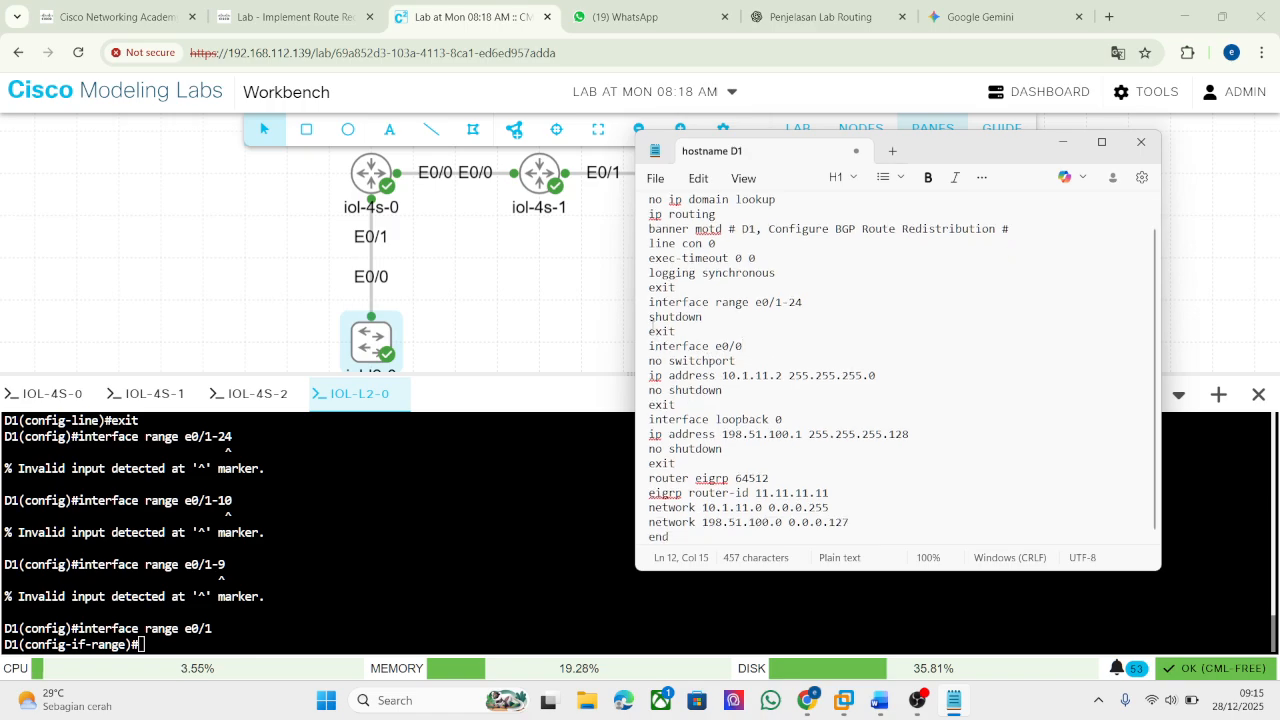
# Copy the remaining D1 commands, from shutdown through end, and paste them into the iol-l2-0 console.
pyautogui.moveTo(650, 316); pyautogui.dragTo(669, 537)
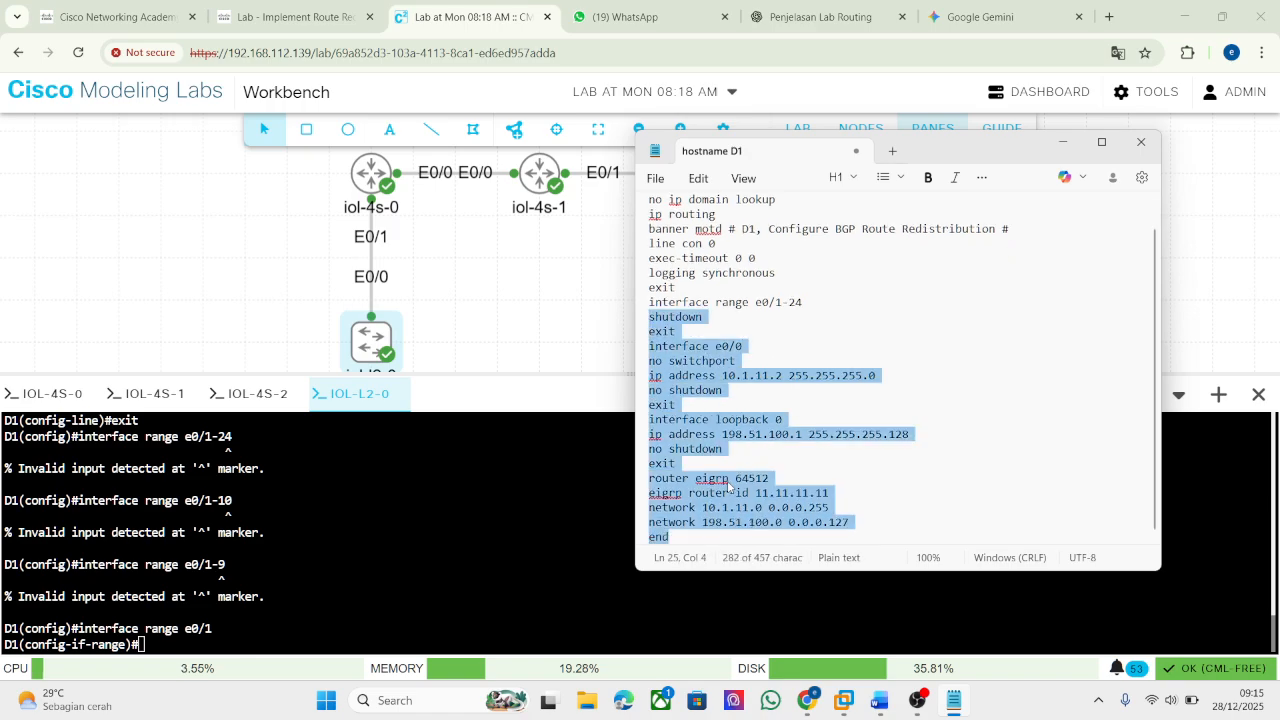
pyautogui.rightClick(732, 490)
pyautogui.click(813, 455)
pyautogui.rightClick(421, 532)
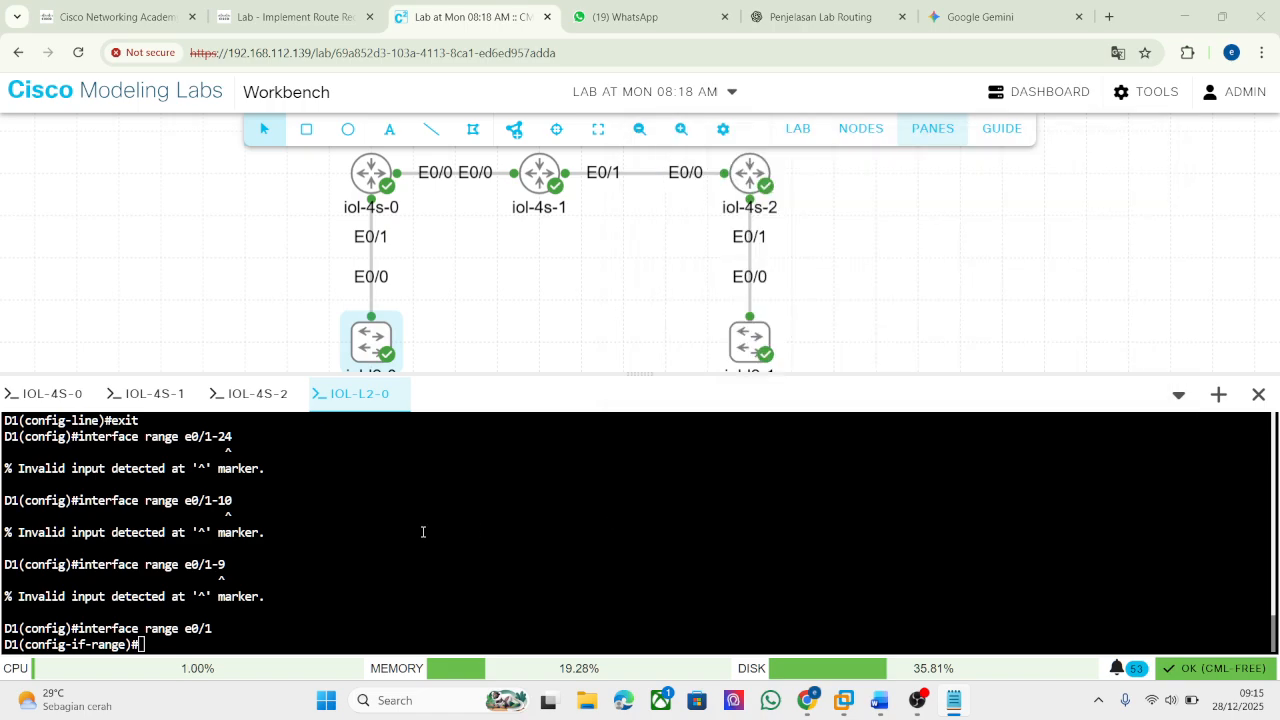
pyautogui.click(472, 343)
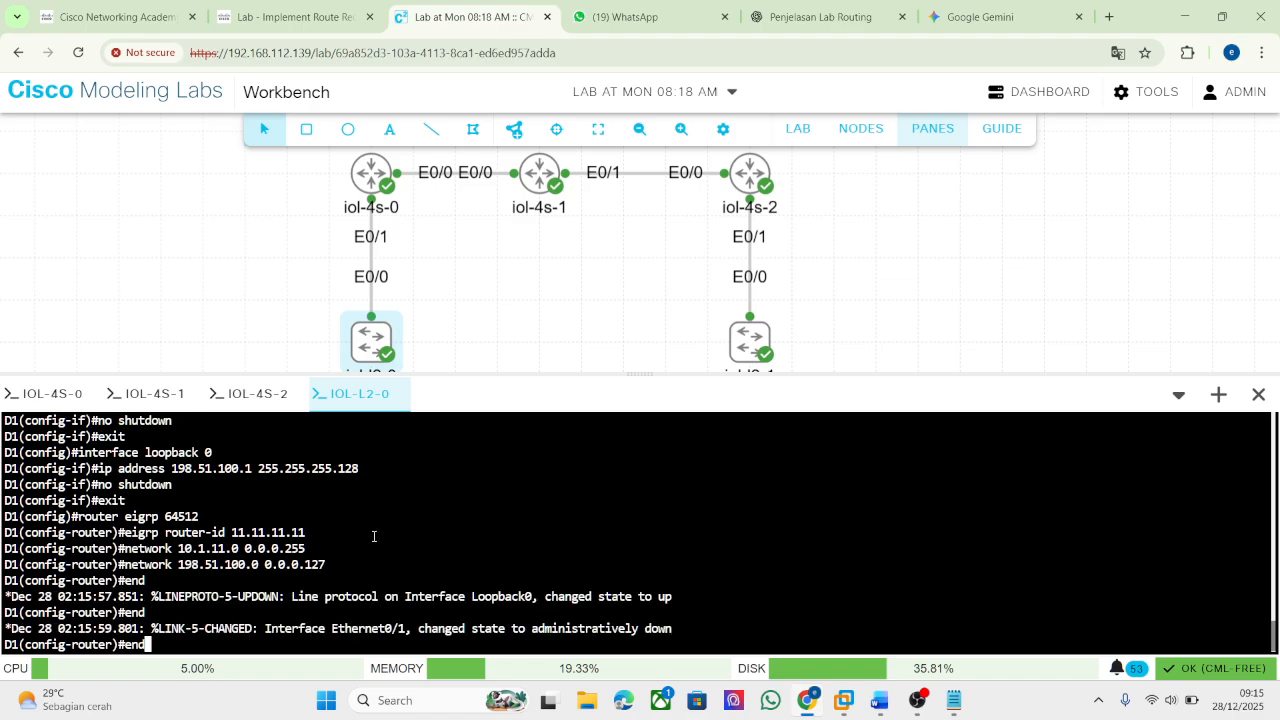
# Copy the first part of the Switch D2 configuration, from hostname D2 to page 5's last exit, and replace the Notepad text with it.
pyautogui.click(290, 16)
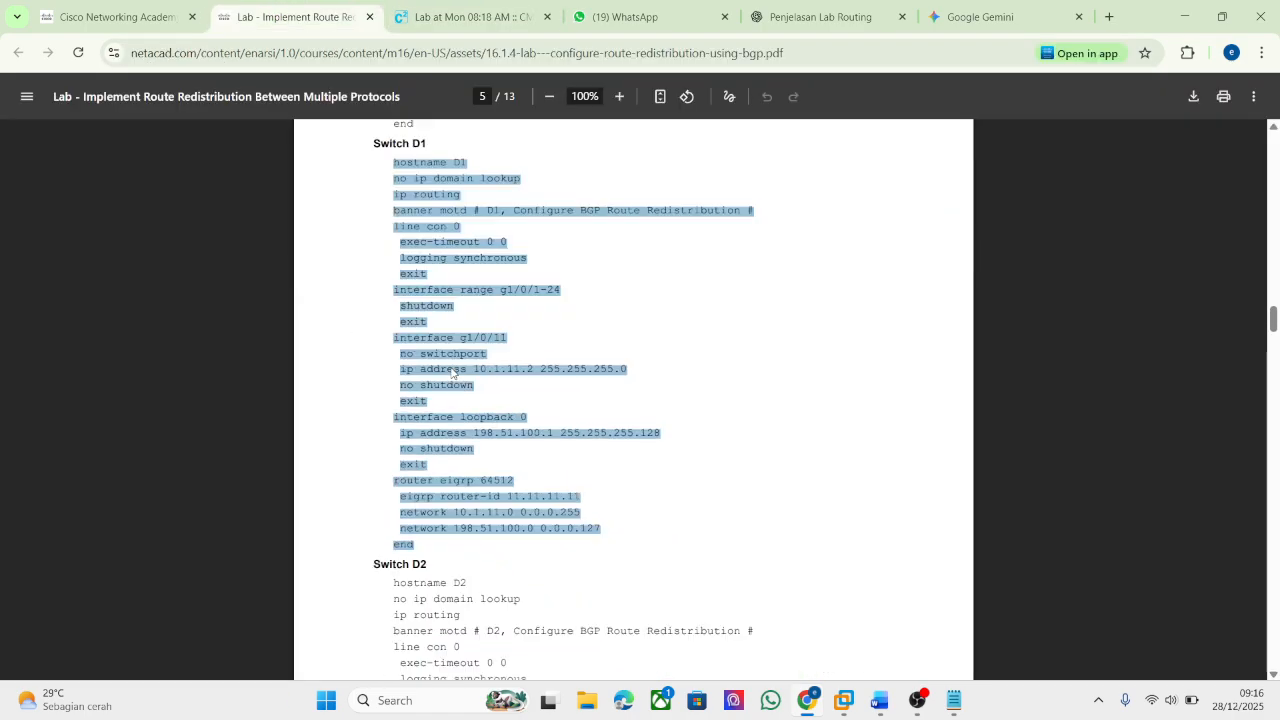
pyautogui.scroll(-3, 430, 366)
pyautogui.moveTo(393, 239); pyautogui.dragTo(430, 479)
pyautogui.rightClick(421, 410)
pyautogui.click(460, 140)
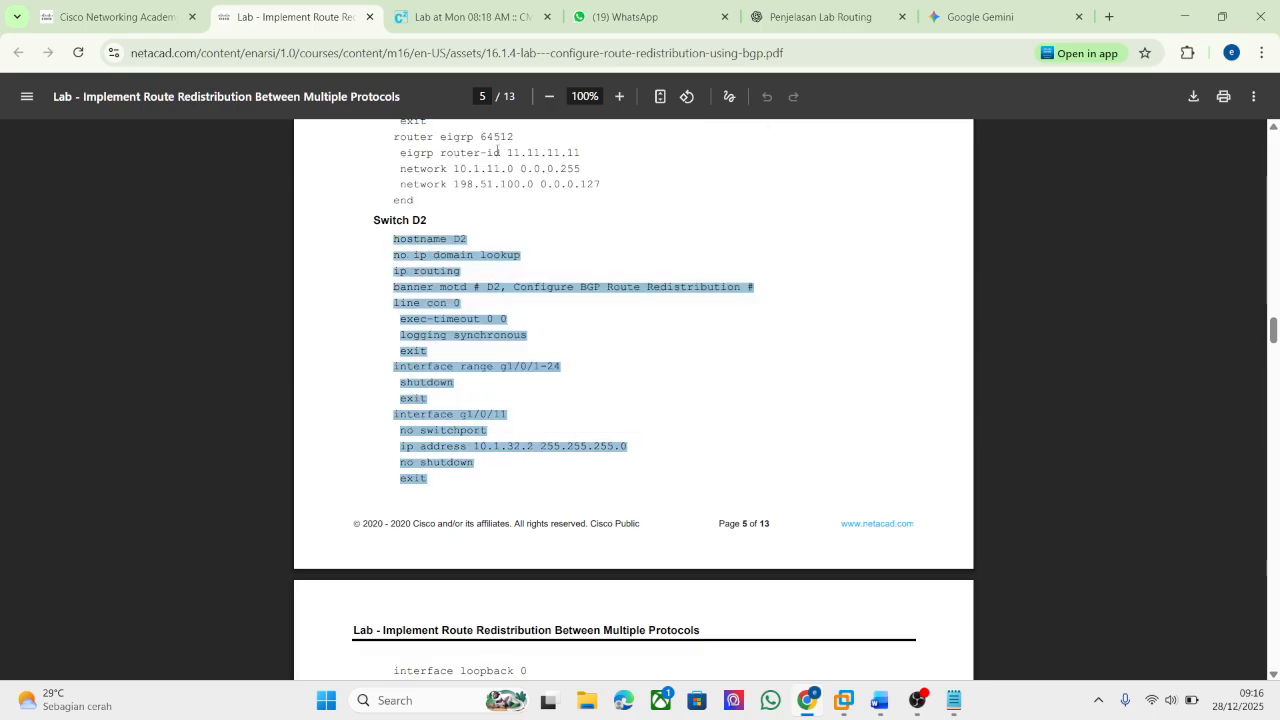
pyautogui.click(954, 700)
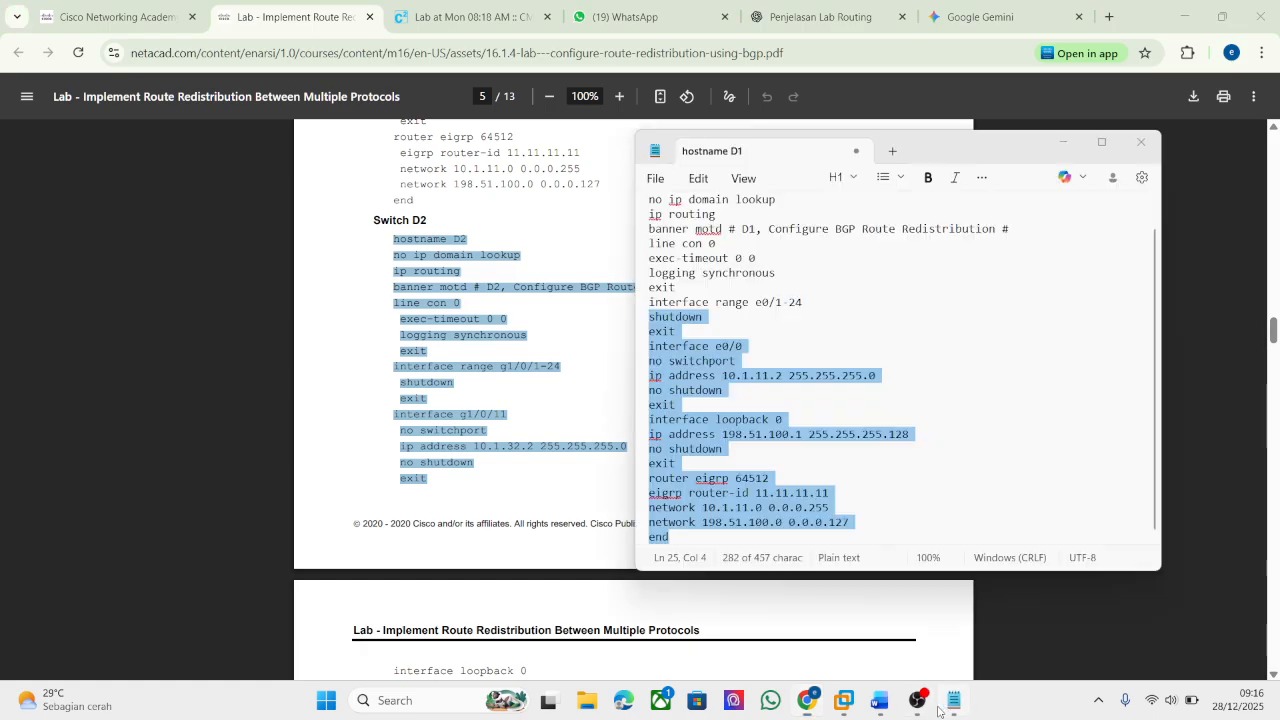
pyautogui.click(814, 484)
pyautogui.hotkey('ctrl', 'a')
pyautogui.hotkey('ctrl', 'v')
# Copy the rest of the Switch D2 configuration, interface loopback 0 through end, from the PDF and append it in Notepad.
pyautogui.scroll(-4, 510, 436)
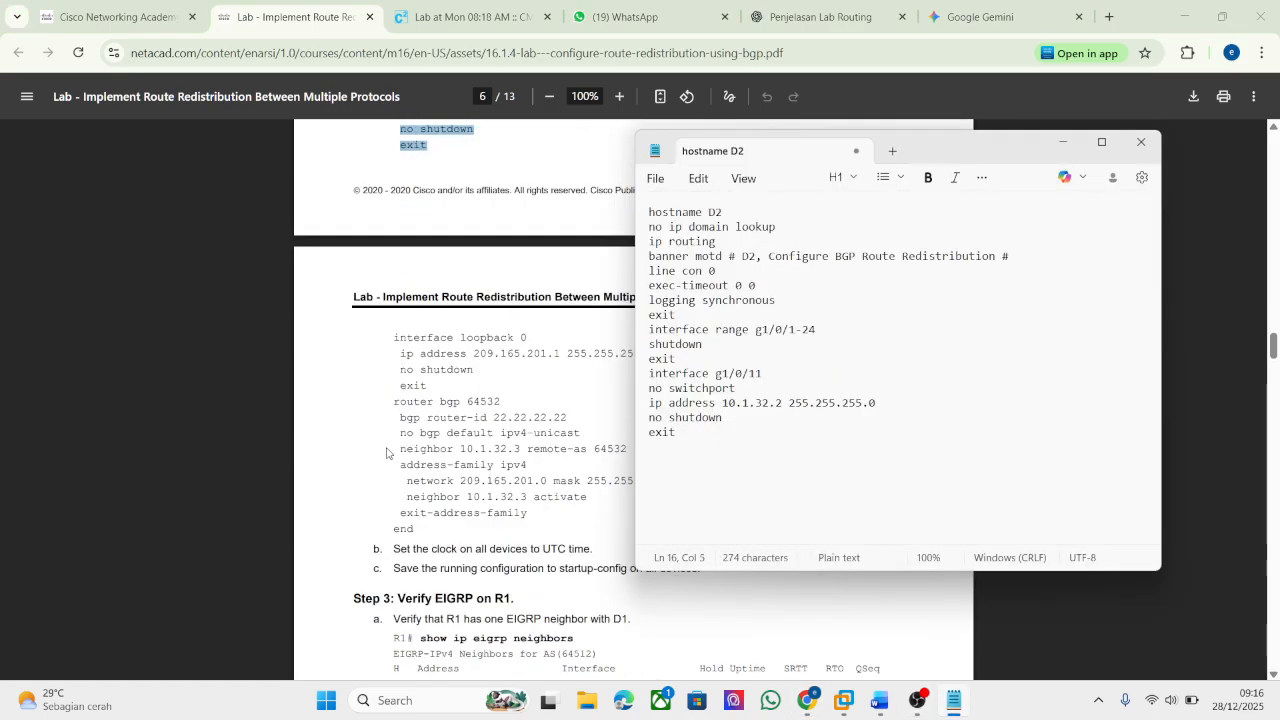
pyautogui.moveTo(391, 339); pyautogui.dragTo(425, 532)
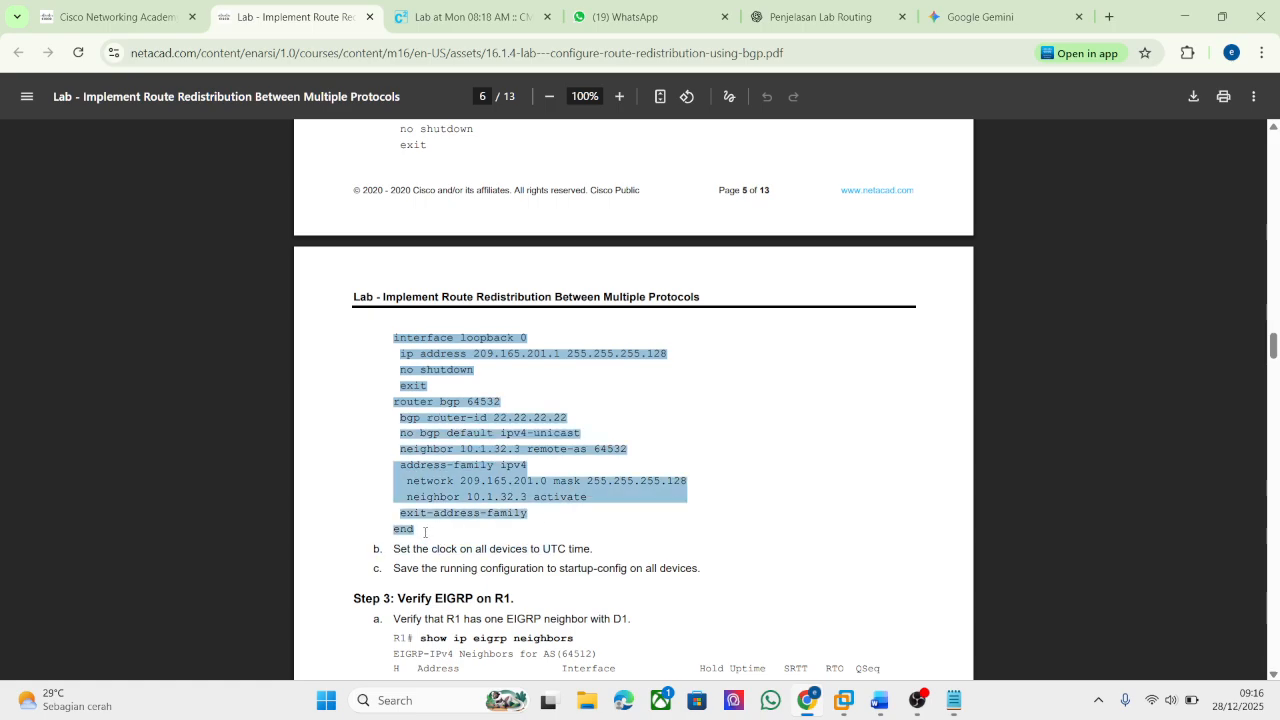
pyautogui.rightClick(441, 479)
pyautogui.click(506, 192)
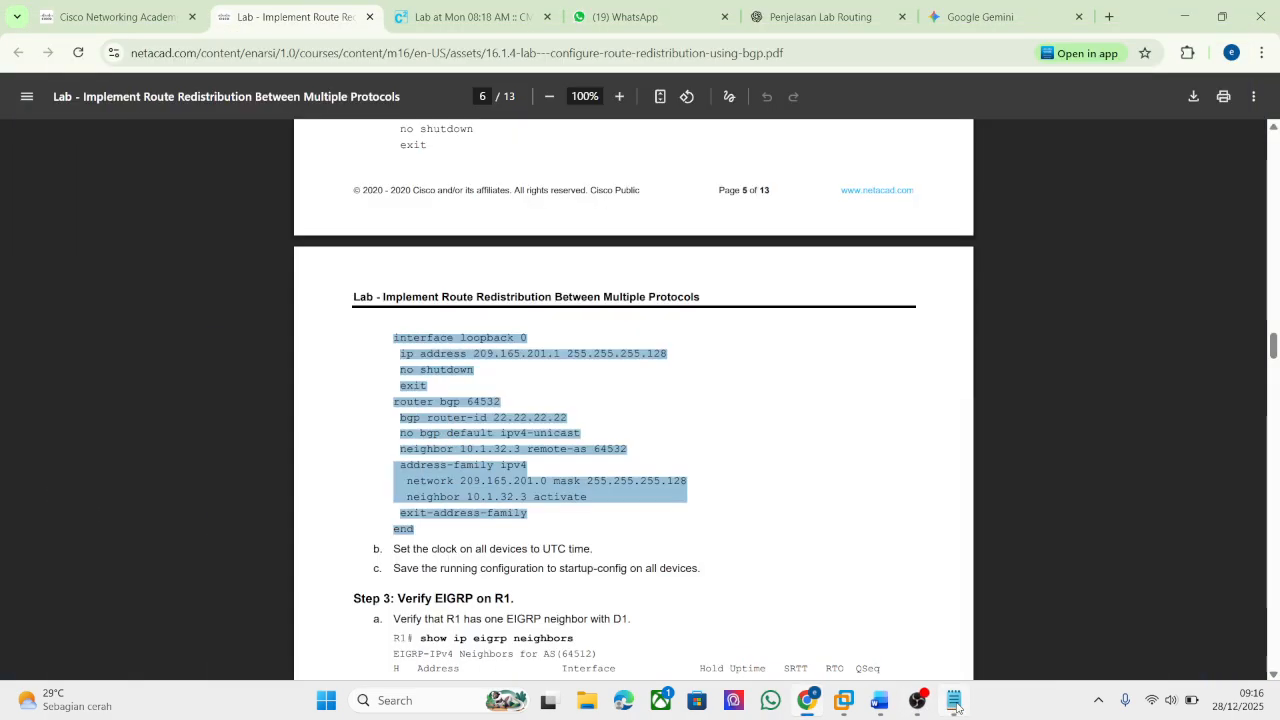
pyautogui.click(955, 704)
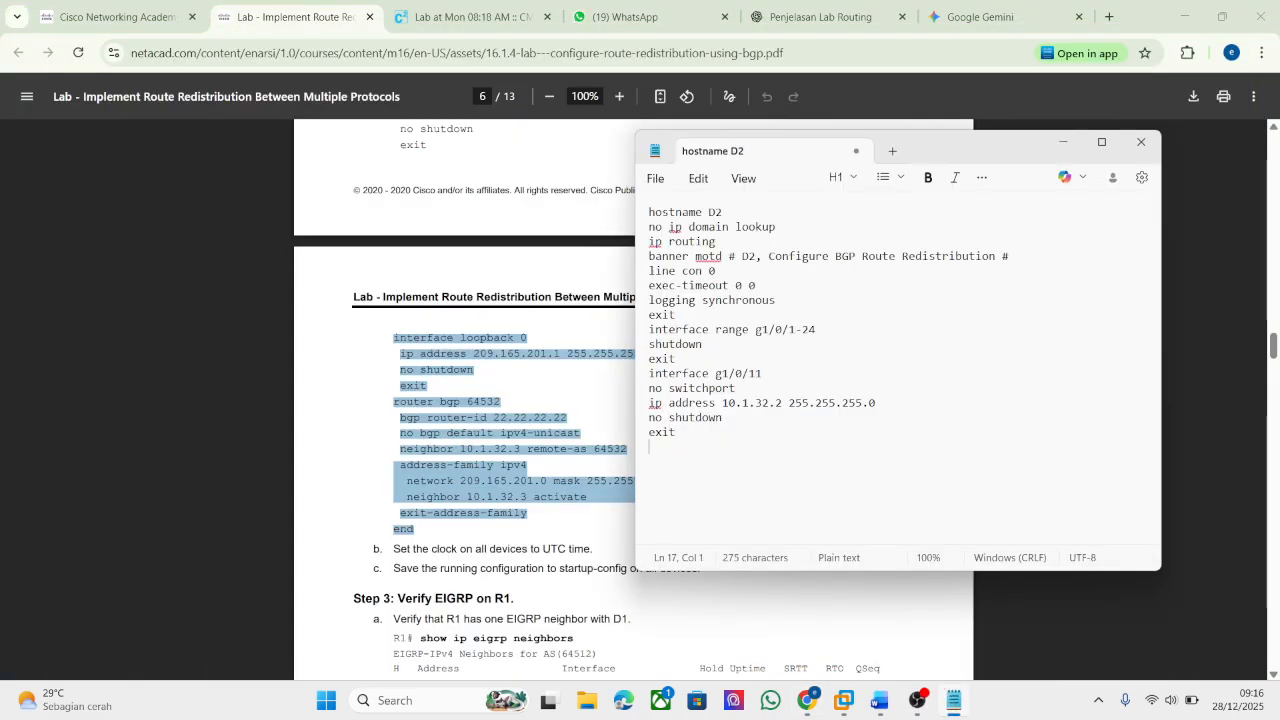
pyautogui.hotkey('ctrl', 'v')
pyautogui.scroll(5, 769, 422)
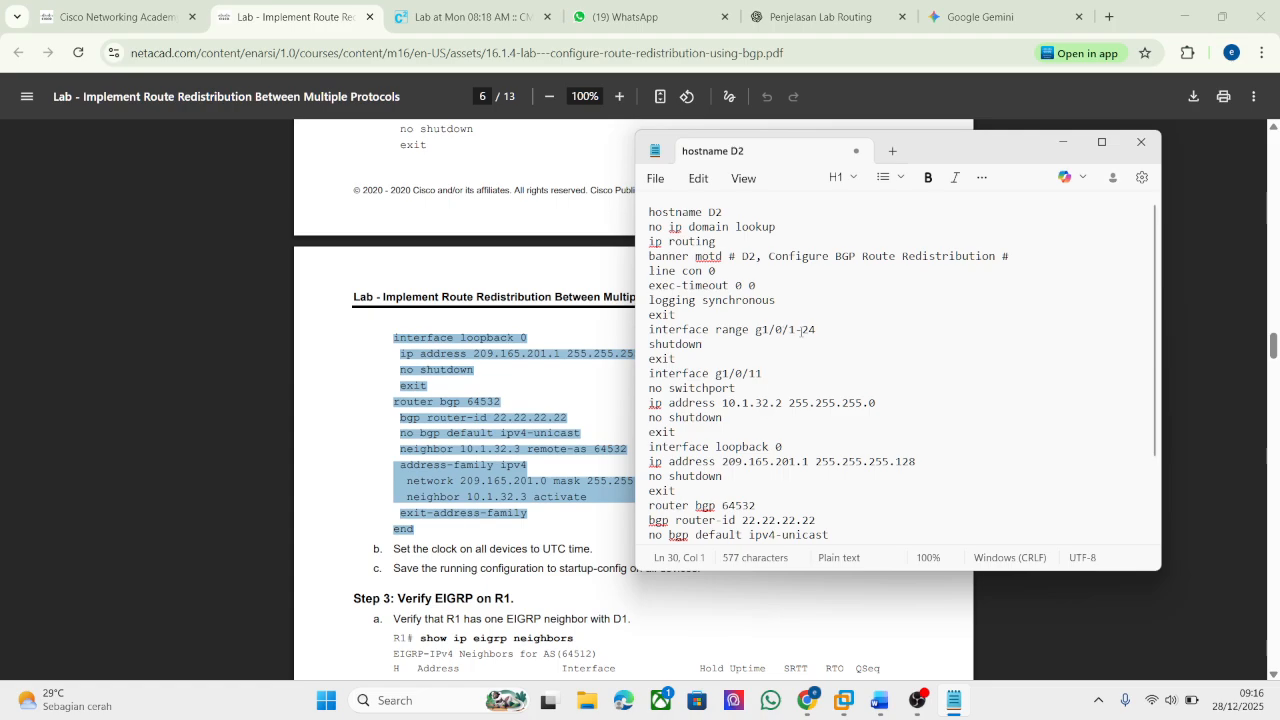
# Bring Notepad over Cisco Modeling Labs, move it clear of the topology, and change the D2 interface range to e0/1.
pyautogui.click(425, 16)
pyautogui.click(950, 702)
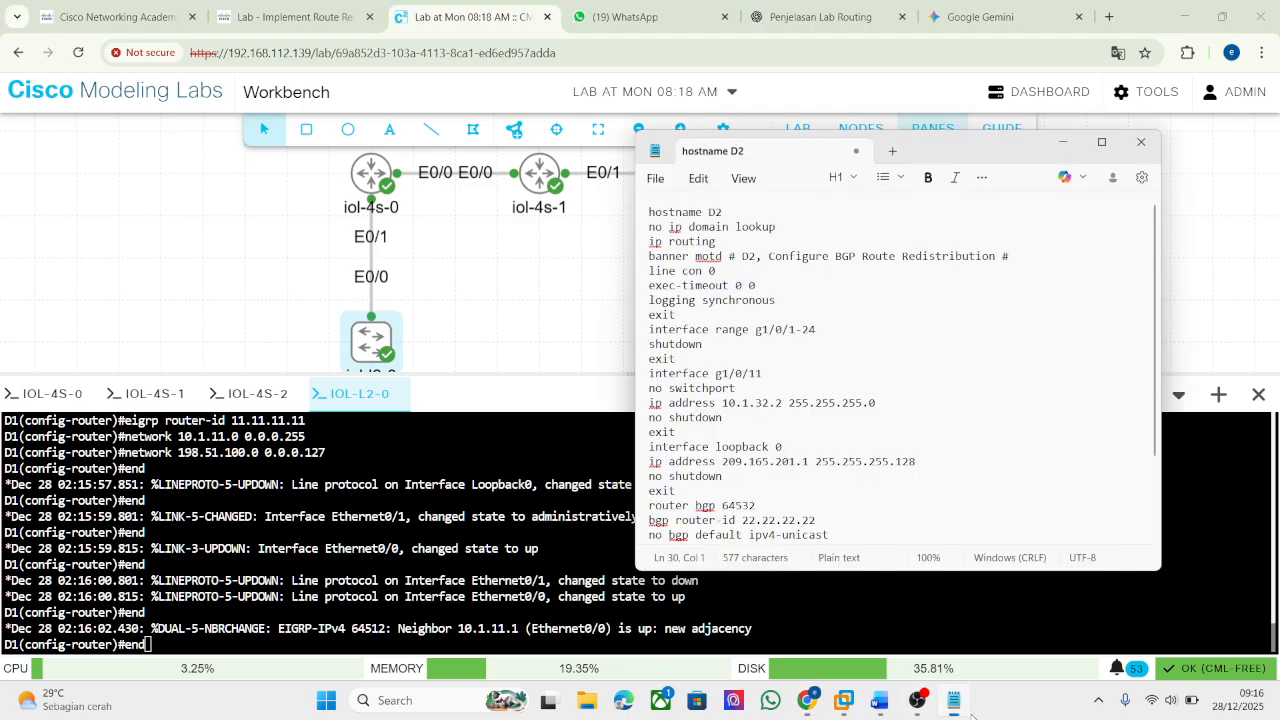
pyautogui.moveTo(932, 147); pyautogui.dragTo(1076, 122)
pyautogui.click(920, 304)
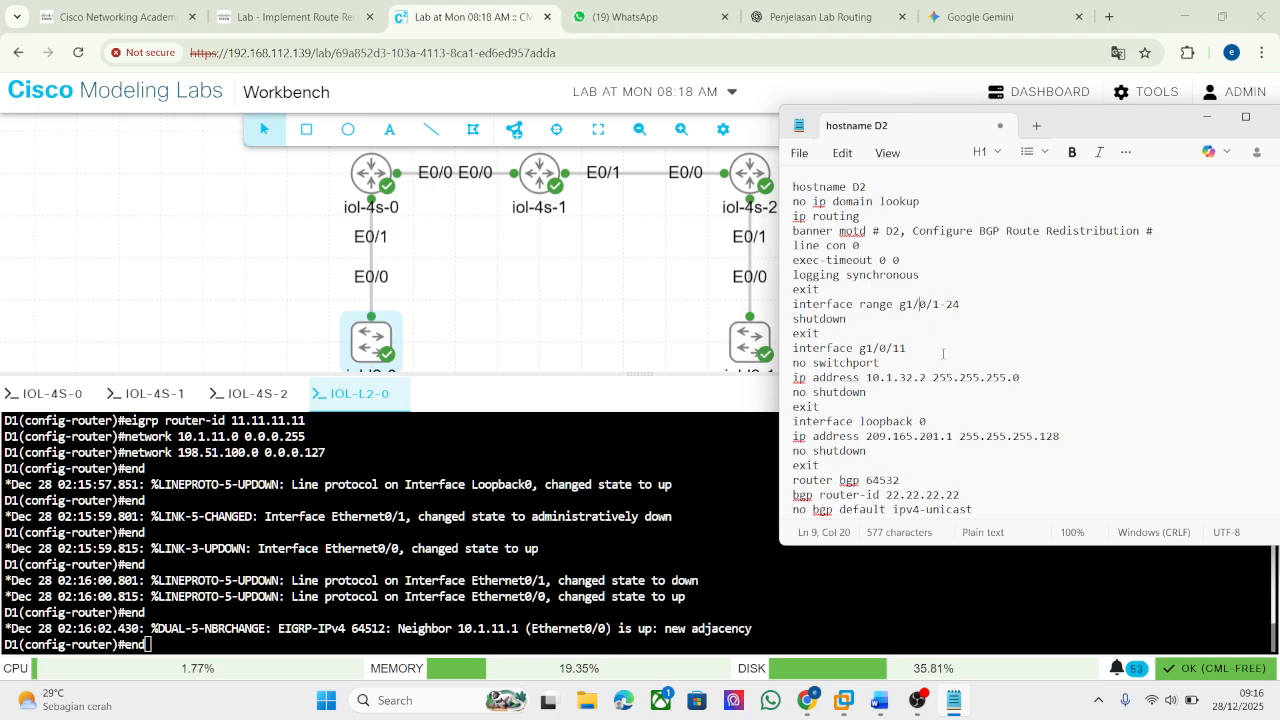
pyautogui.write('\\')
pyautogui.press('BackSpace')
pyautogui.press('BackSpace')
pyautogui.press('BackSpace')
pyautogui.press('BackSpace')
pyautogui.press('BackSpace')
pyautogui.write('e')
pyautogui.press('BackSpace')
pyautogui.press('BackSpace')
# Change interface g1/0/11 in the D2 configuration in Notepad to e0/0.
pyautogui.scroll(-3, 911, 281)
pyautogui.click(913, 249)
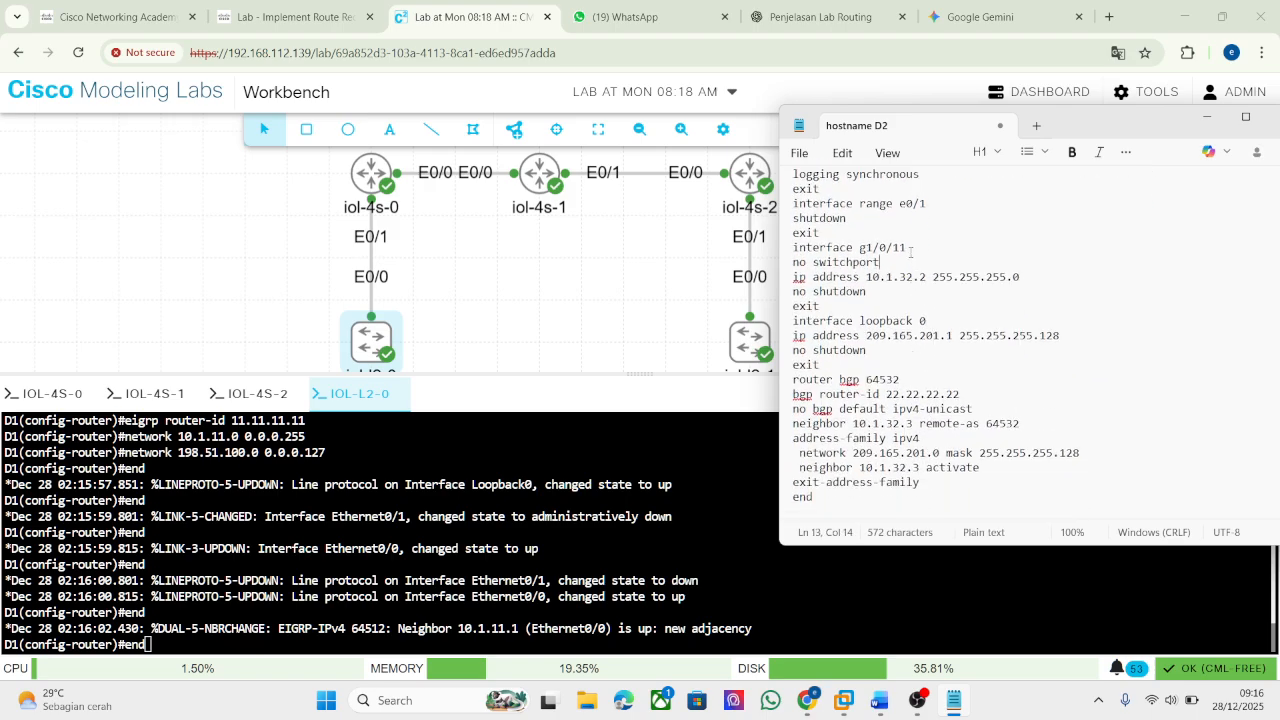
pyautogui.press('BackSpace')
pyautogui.press('BackSpace')
pyautogui.press('BackSpace')
pyautogui.press('BackSpace')
pyautogui.press('BackSpace')
pyautogui.press('BackSpace')
pyautogui.press('BackSpace')
pyautogui.write('e0/0')
pyautogui.scroll(3, 917, 249)
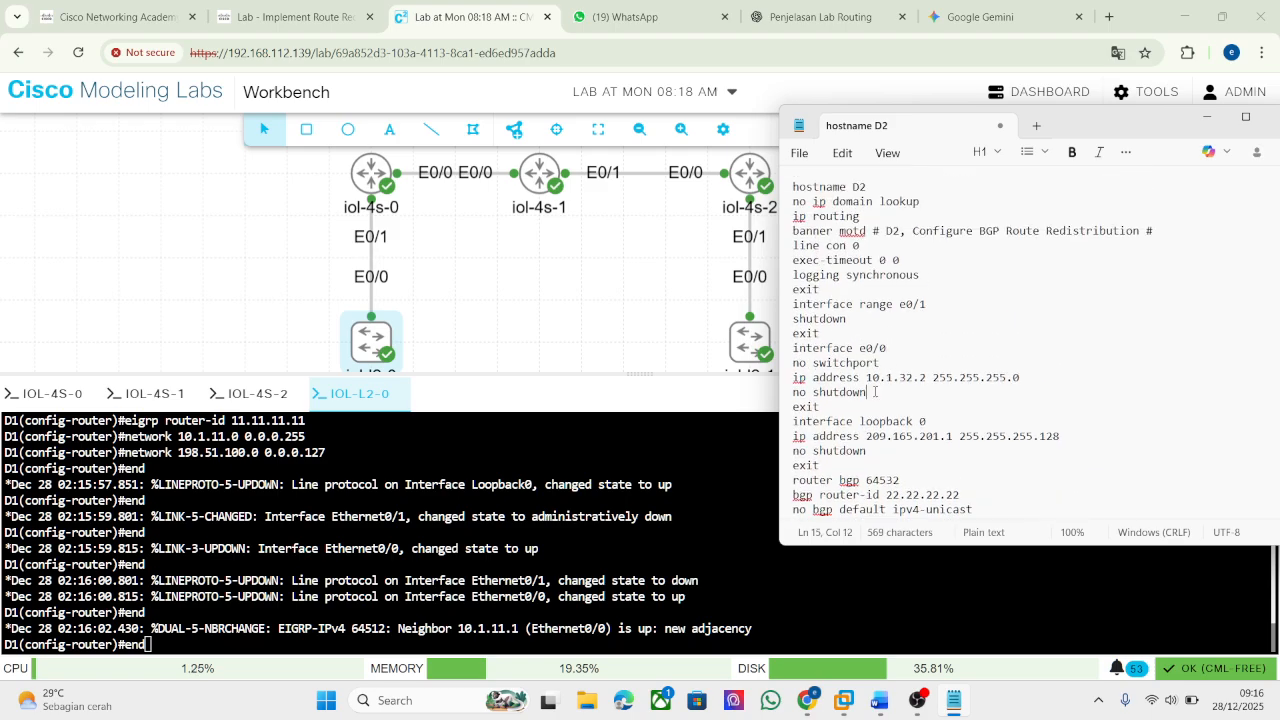
# Select the whole D2 configuration in Notepad, then return to the iol-l2-0 console and run the pending end command.
pyautogui.hotkey('ctrl', 'a')
pyautogui.click(683, 493)
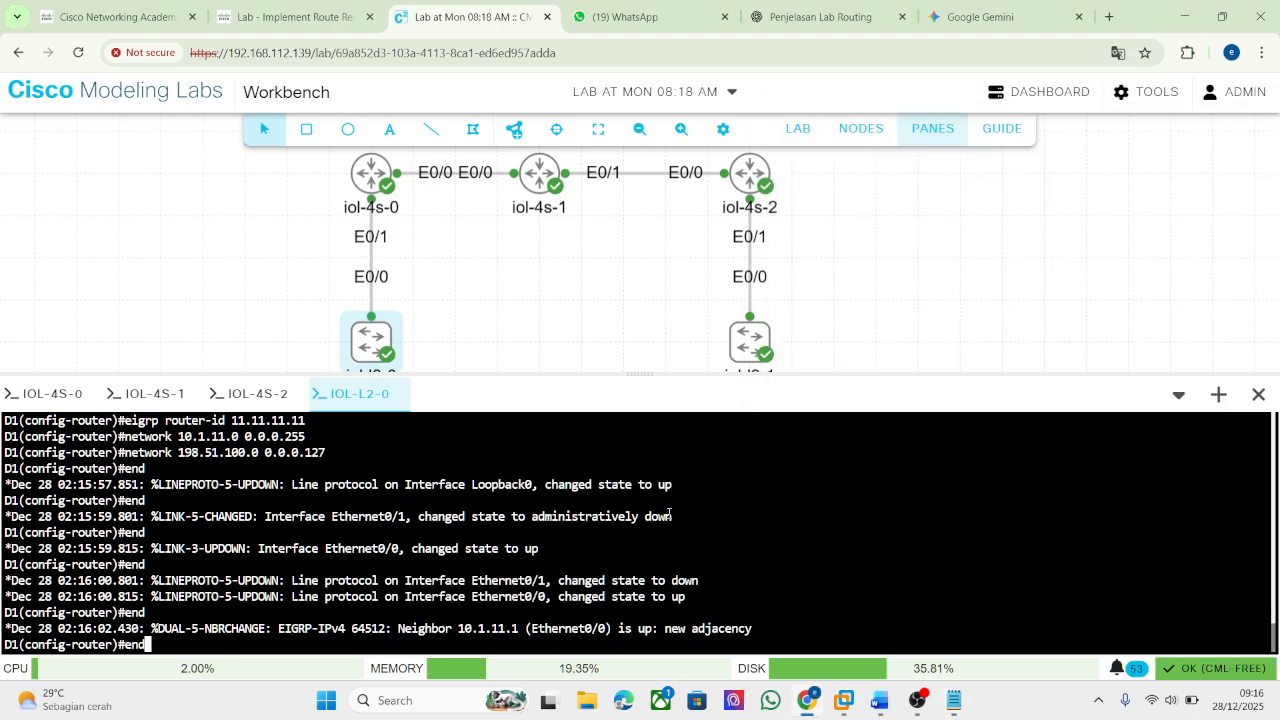
pyautogui.press('Return')
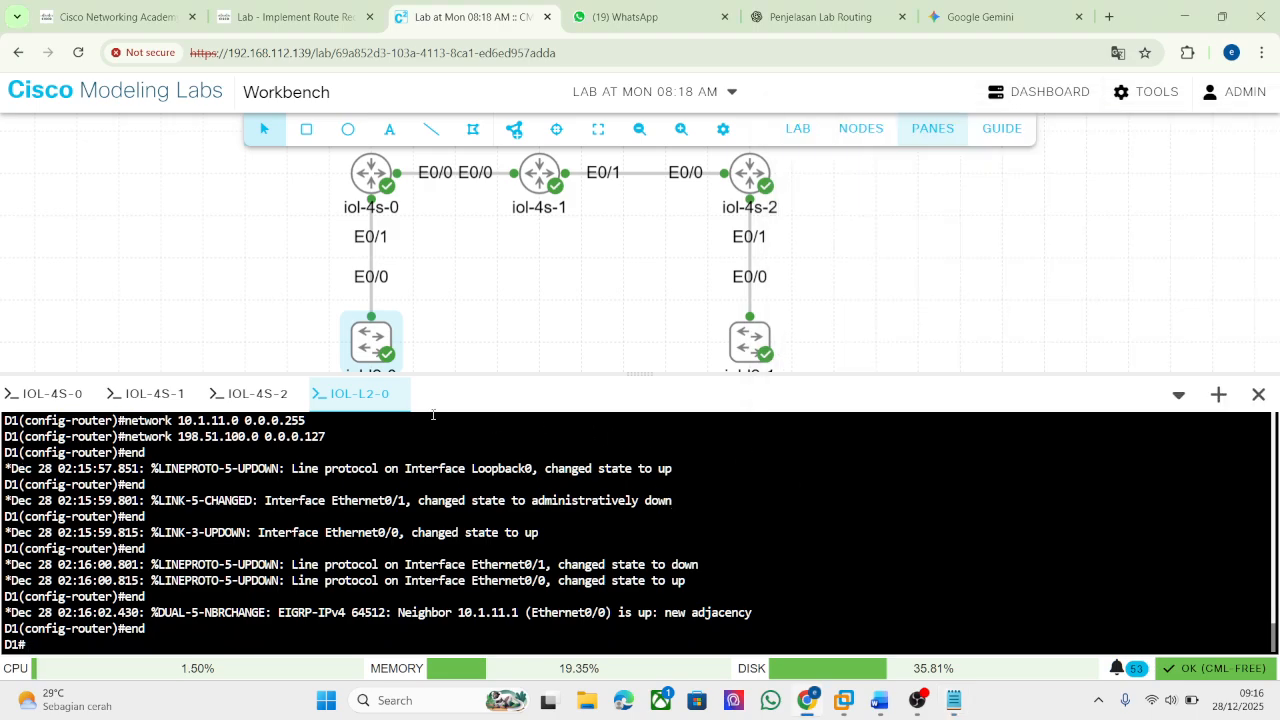
# Open the console of the iol-l2-1 switch node from the topology.
pyautogui.rightClick(735, 351)
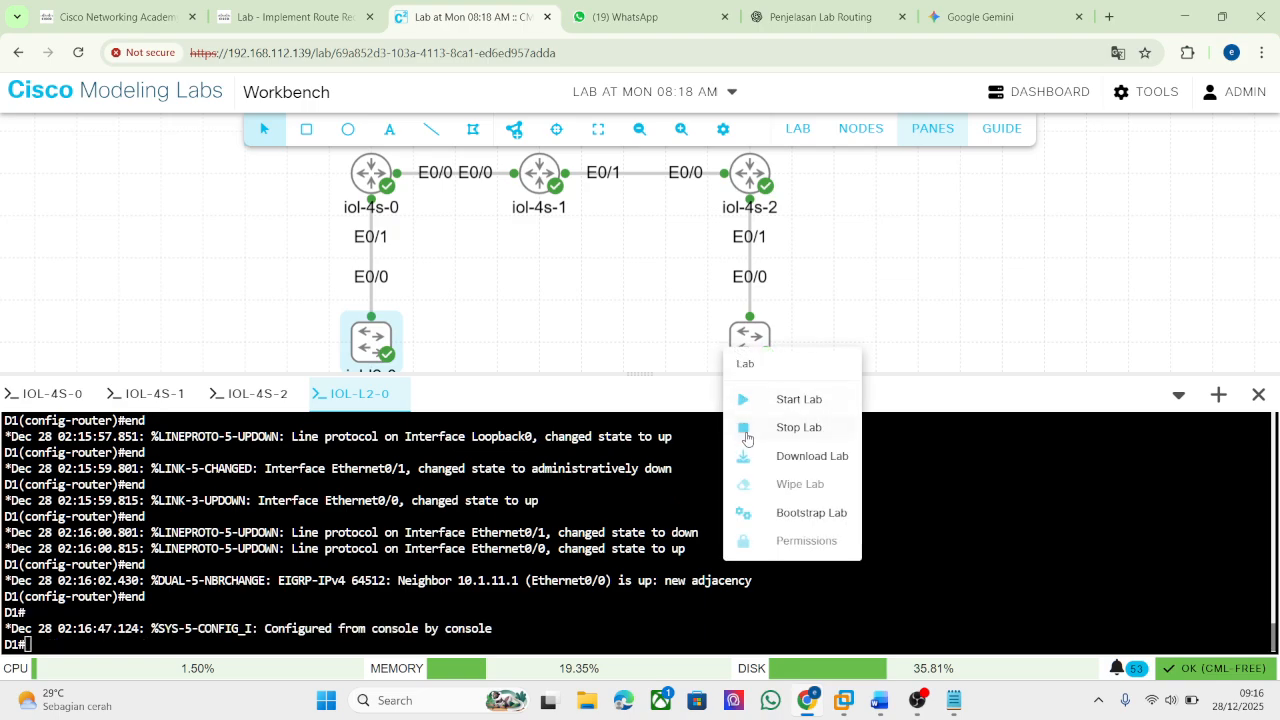
pyautogui.click(687, 338)
pyautogui.rightClick(741, 346)
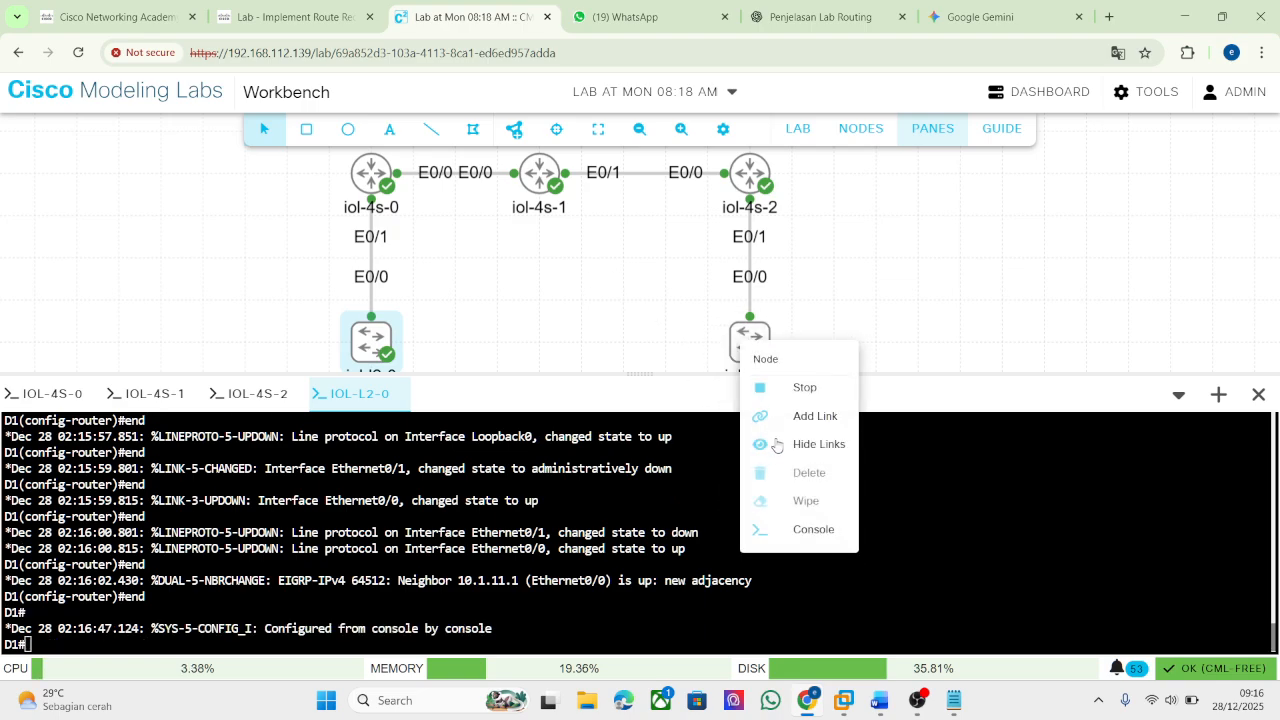
pyautogui.click(790, 529)
pyautogui.click(658, 522)
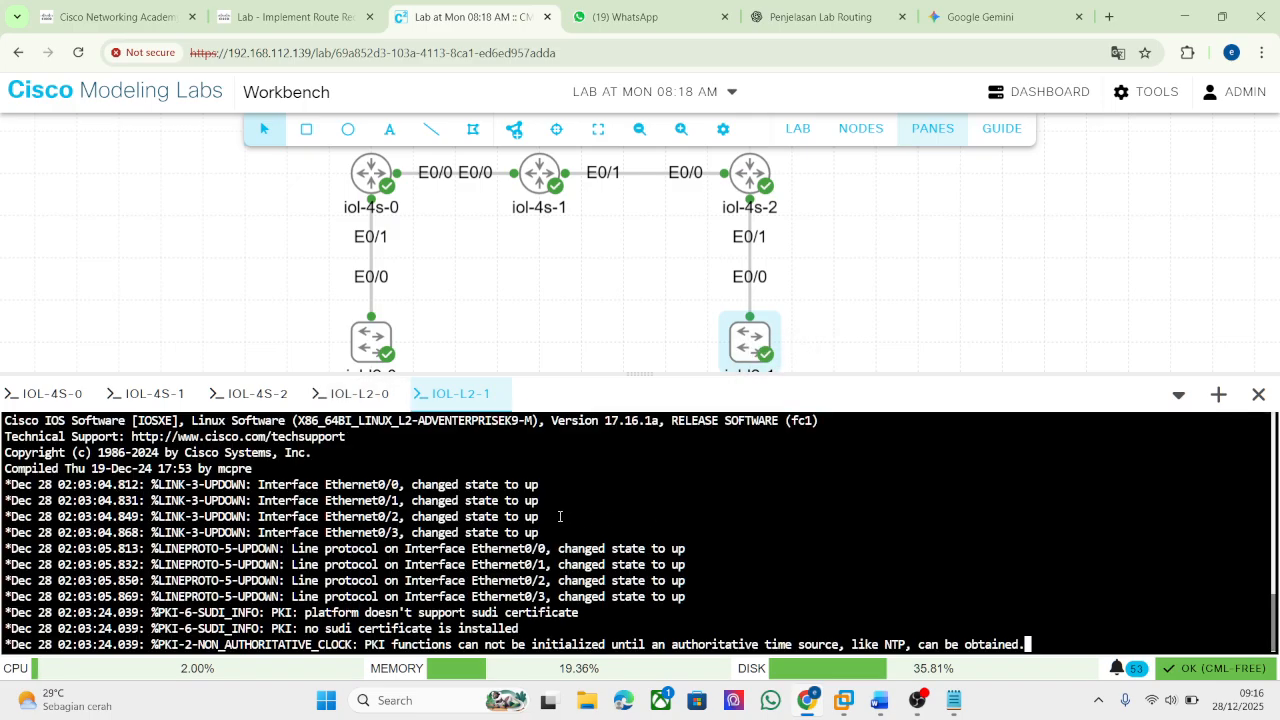
# Enter global configuration mode on iol-l2-1 with en and conf t, and paste in the copied Switch D2 configuration.
pyautogui.press('Return')
pyautogui.press('Return')
pyautogui.press('Return')
pyautogui.write('en')
pyautogui.press('Return')
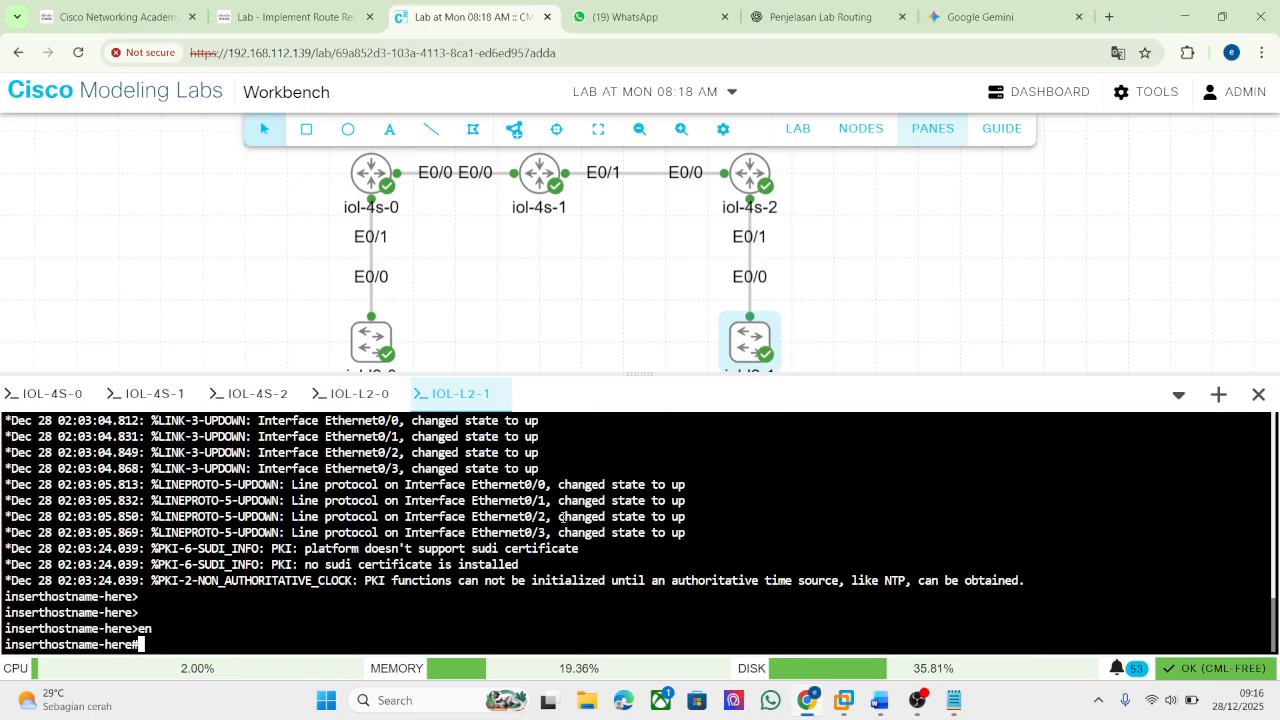
pyautogui.write('conf t')
pyautogui.press('Return')
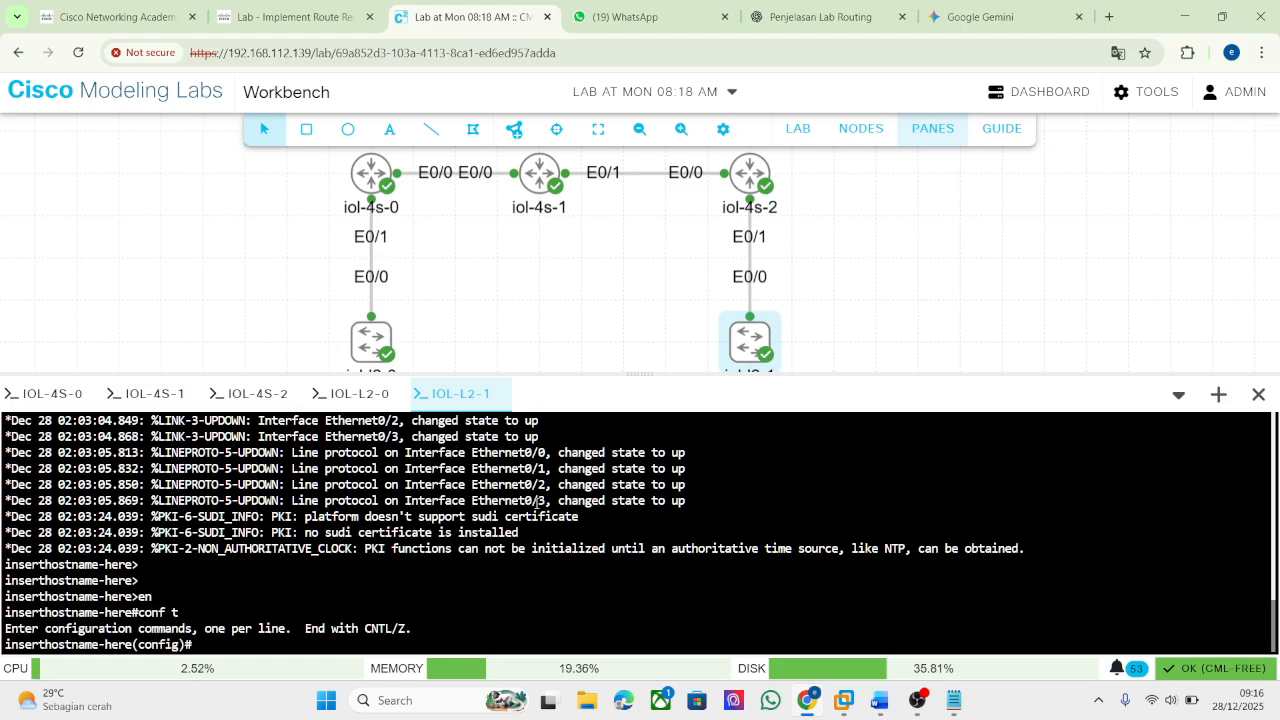
pyautogui.rightClick(537, 505)
pyautogui.click(598, 320)
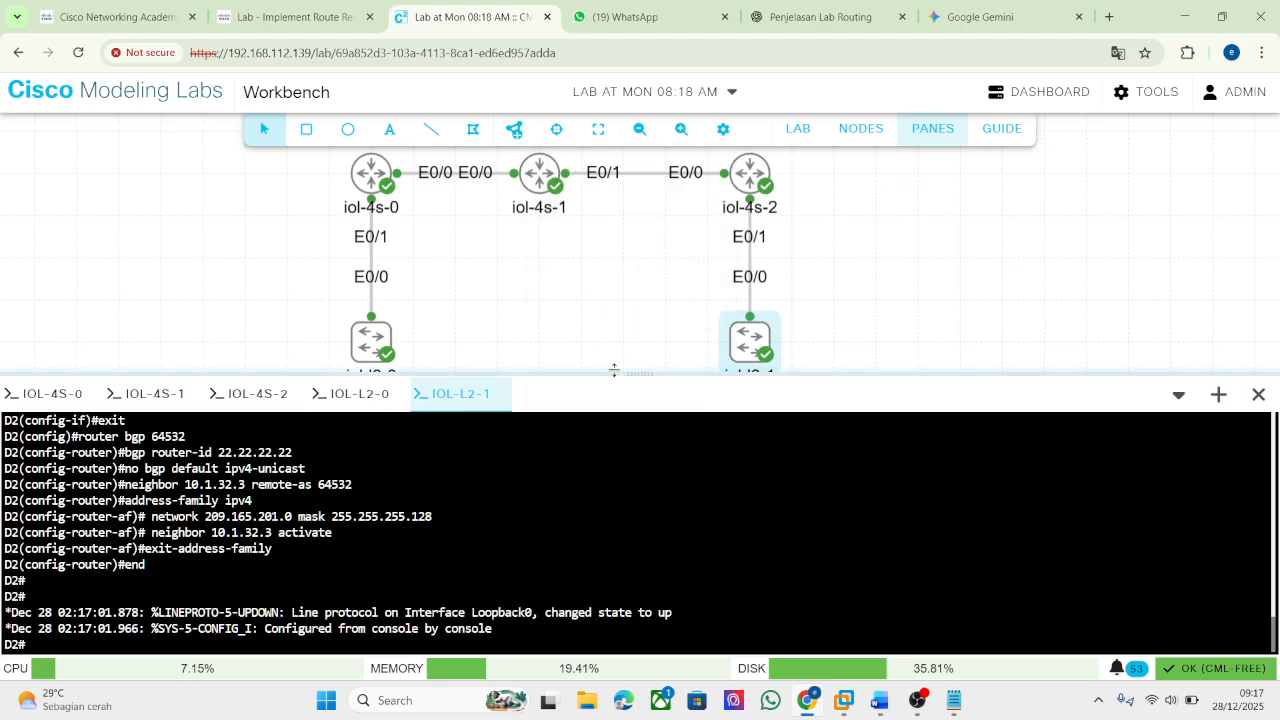
# Enlarge the console pane up to the page header and show the D1 configuration output in the iol-l2-0 console.
pyautogui.moveTo(615, 373); pyautogui.dragTo(689, 60)
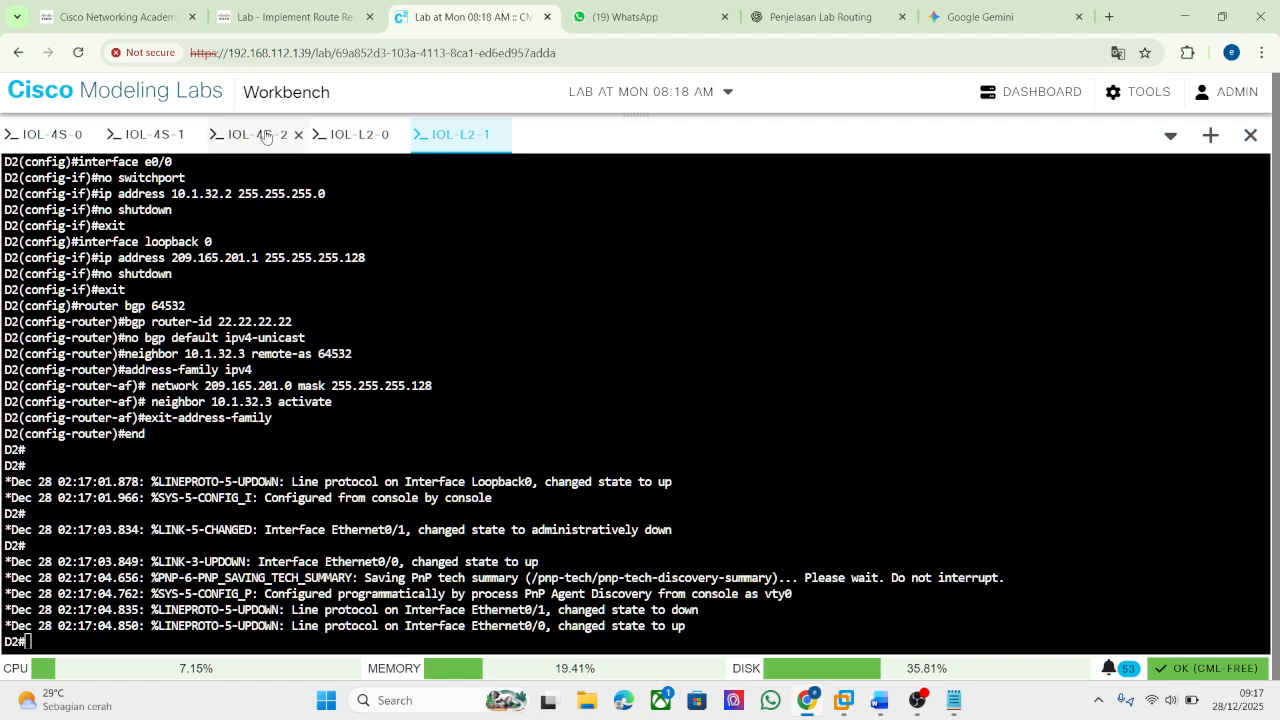
pyautogui.click(352, 134)
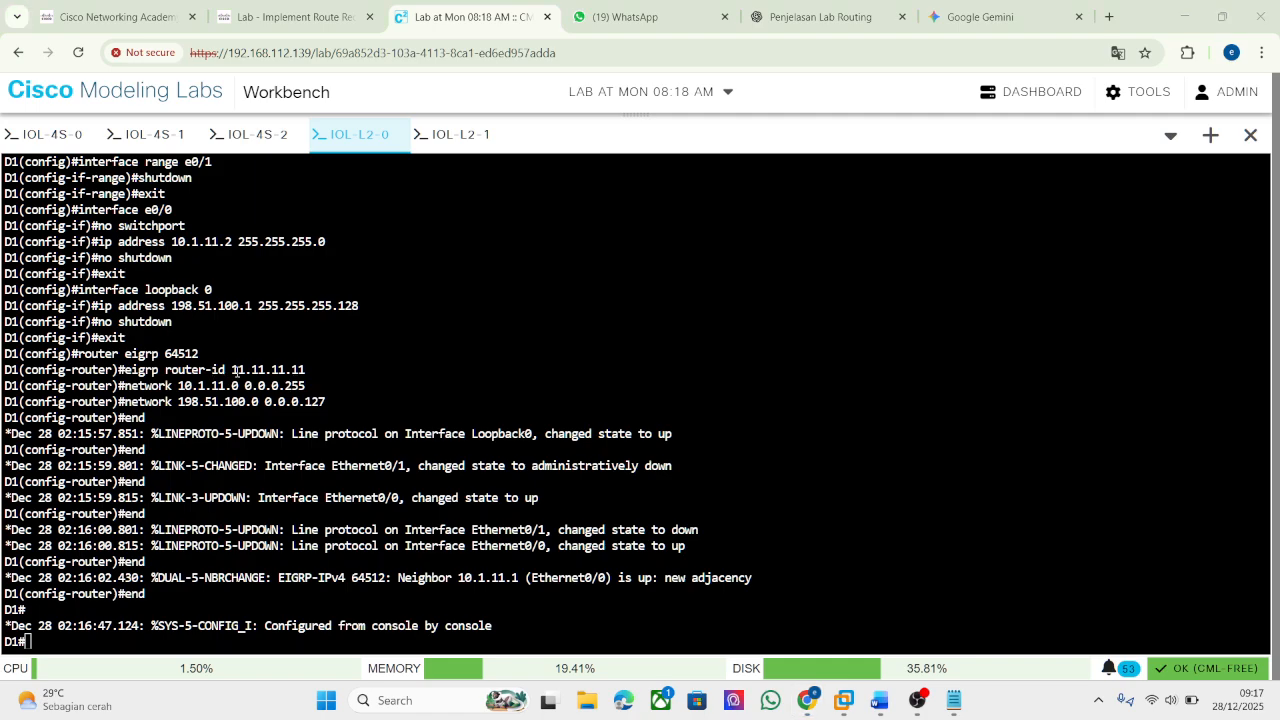
pyautogui.press('super')
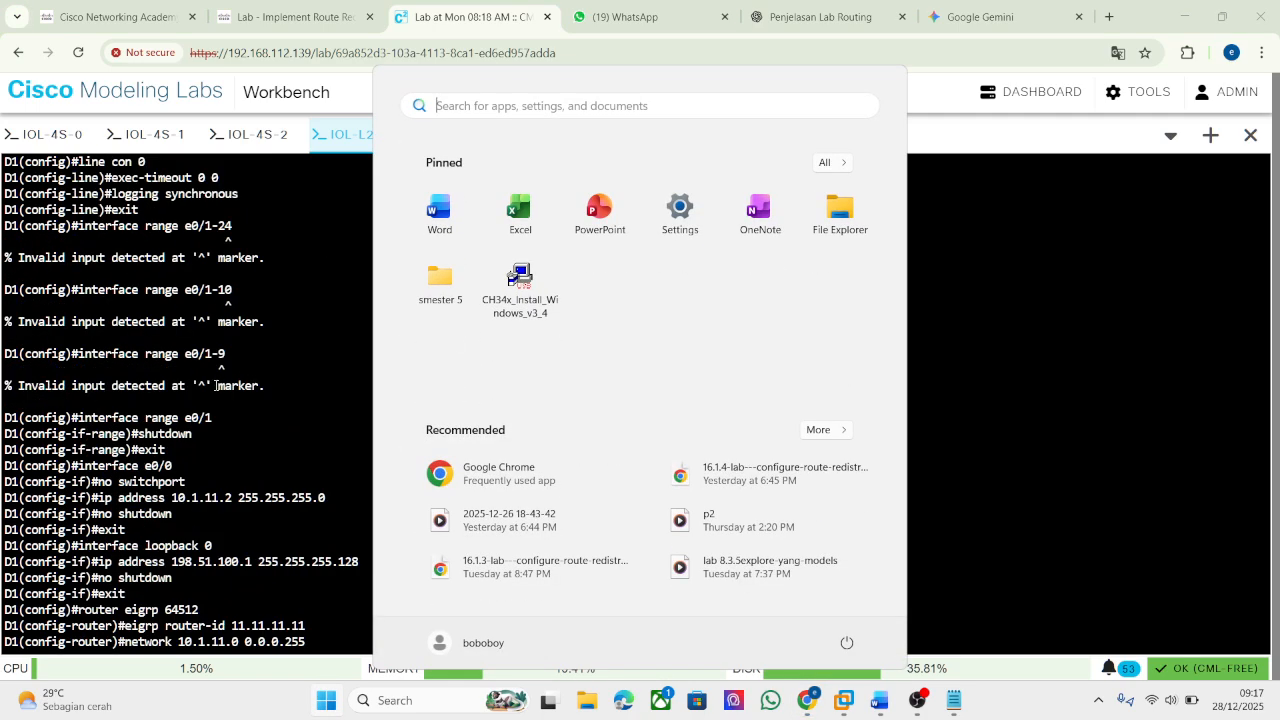
pyautogui.press('super')
pyautogui.scroll(-2, 217, 386)
pyautogui.scroll(2, 217, 386)
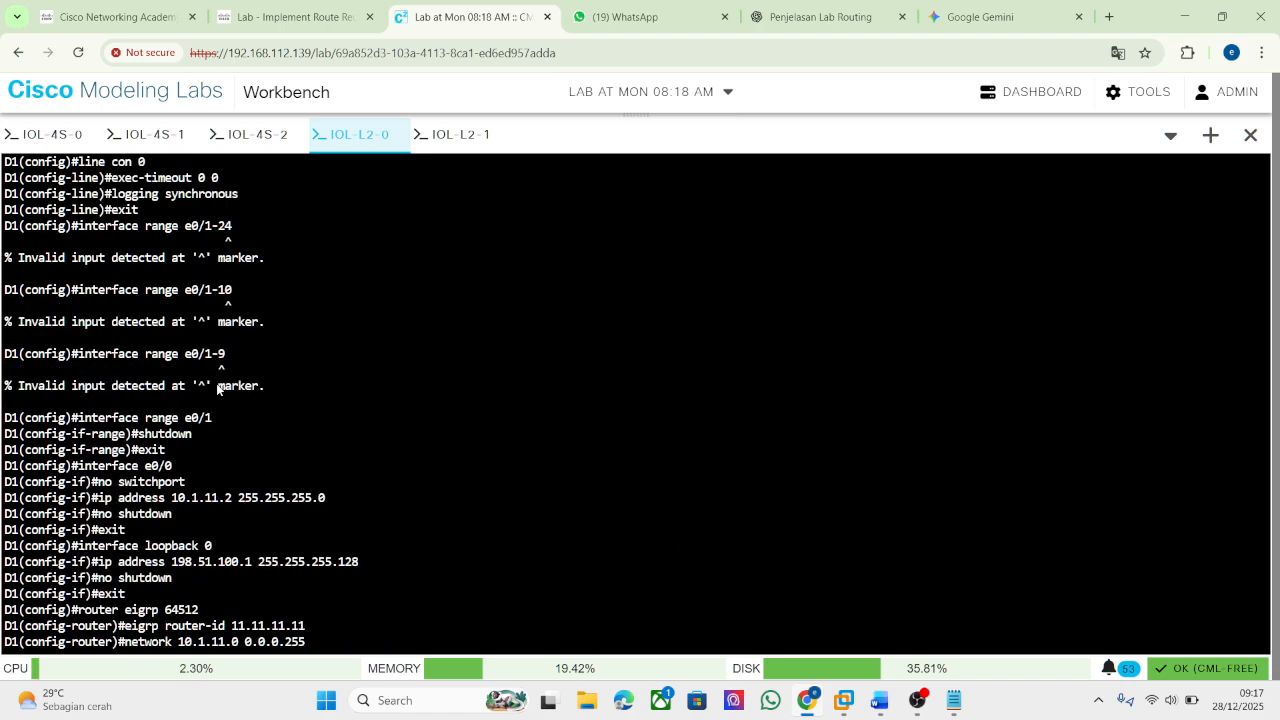
pyautogui.scroll(-2, 216, 383)
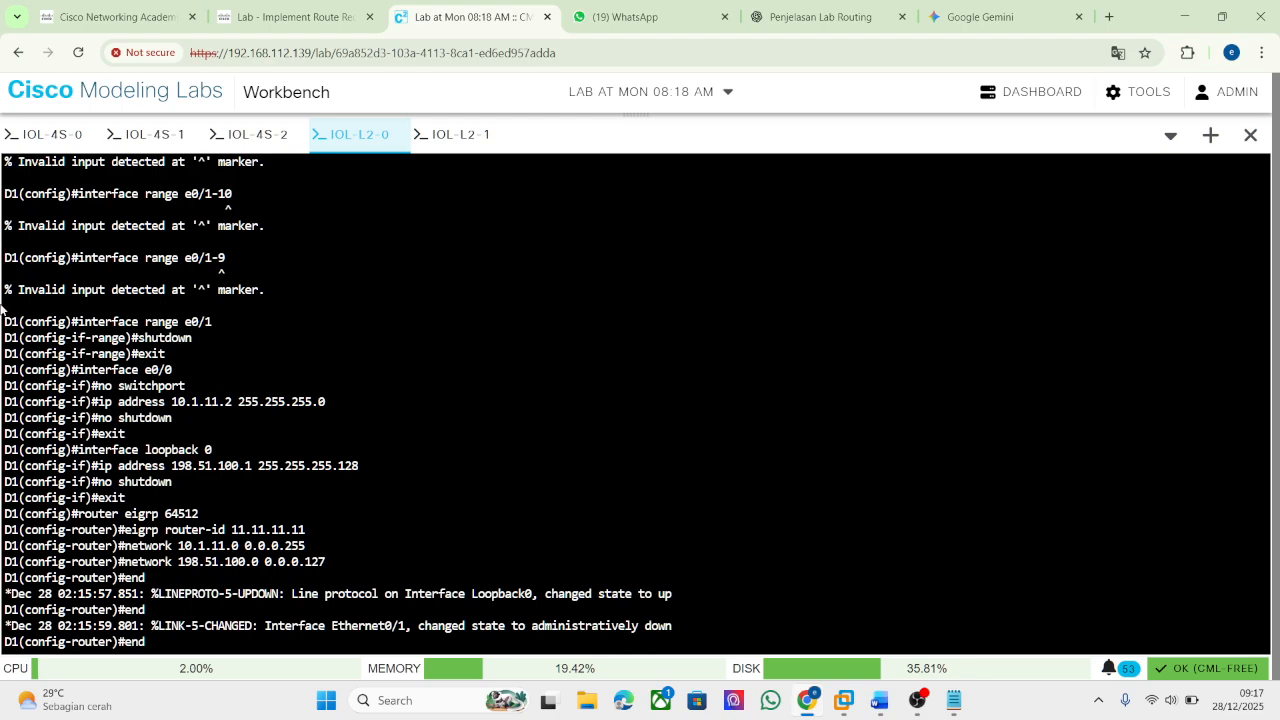
# Capture a screen snip of the D1 console output from interface range e0/1 down to the end command.
pyautogui.press('super+shift+s')
pyautogui.moveTo(3, 307); pyautogui.dragTo(1234, 608)
pyautogui.scroll(3, 748, 550)
pyautogui.scroll(-1, 746, 551)
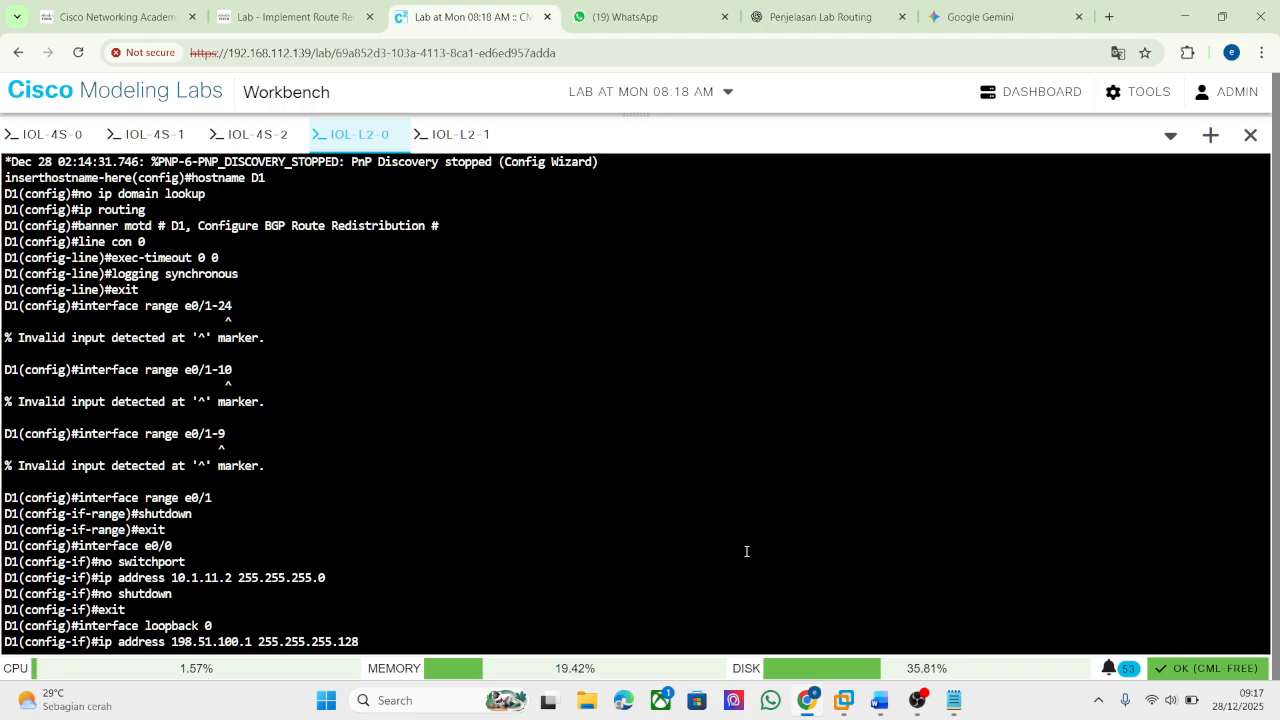
# Capture the D1 console output from line con 0 to network 10.1.11.0, paste the snip into the Word document, and return to Cisco Modeling Labs.
pyautogui.scroll(-4, 746, 551)
pyautogui.scroll(4, 738, 541)
pyautogui.scroll(4, 706, 535)
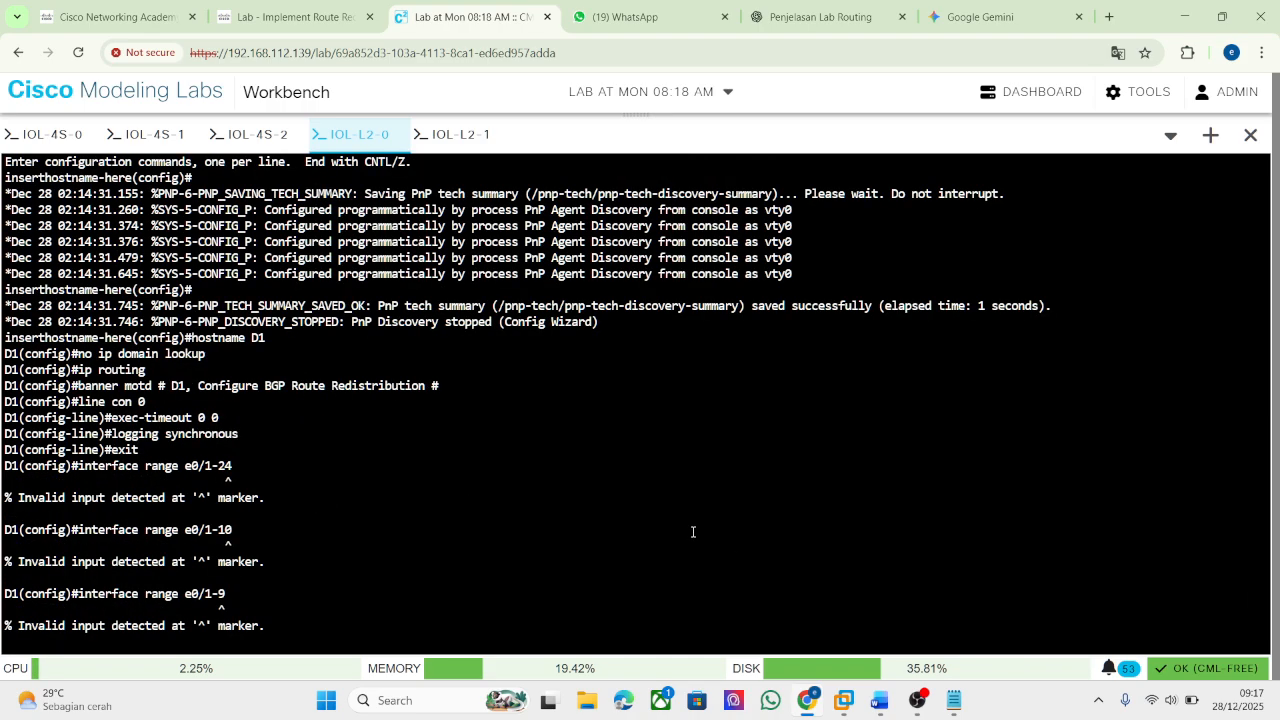
pyautogui.scroll(-1, 693, 532)
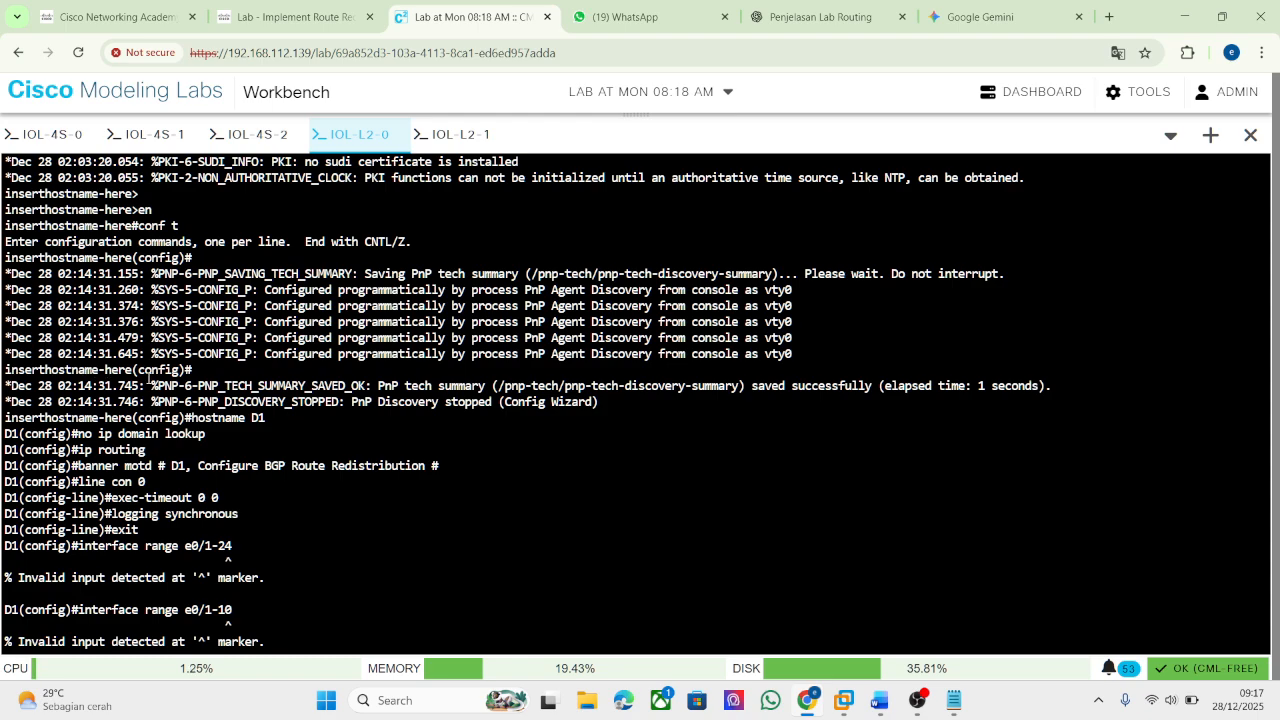
pyautogui.scroll(-1, 149, 379)
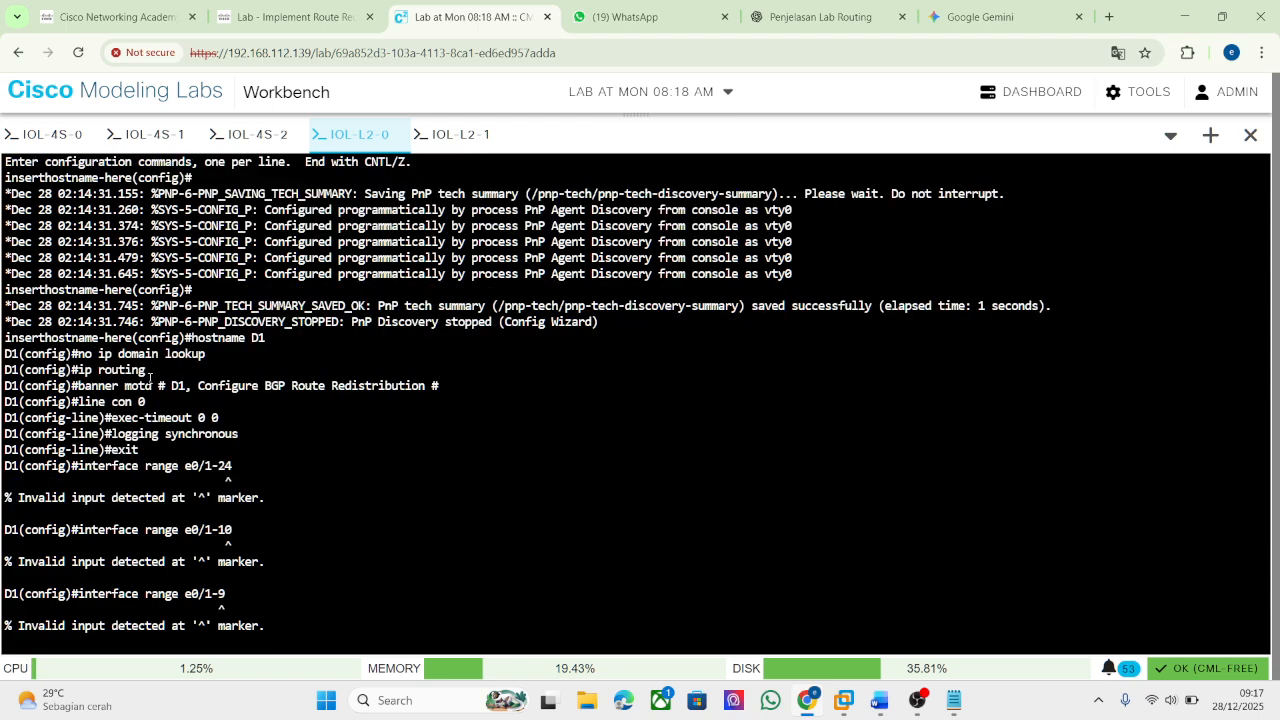
pyautogui.scroll(-3, 149, 379)
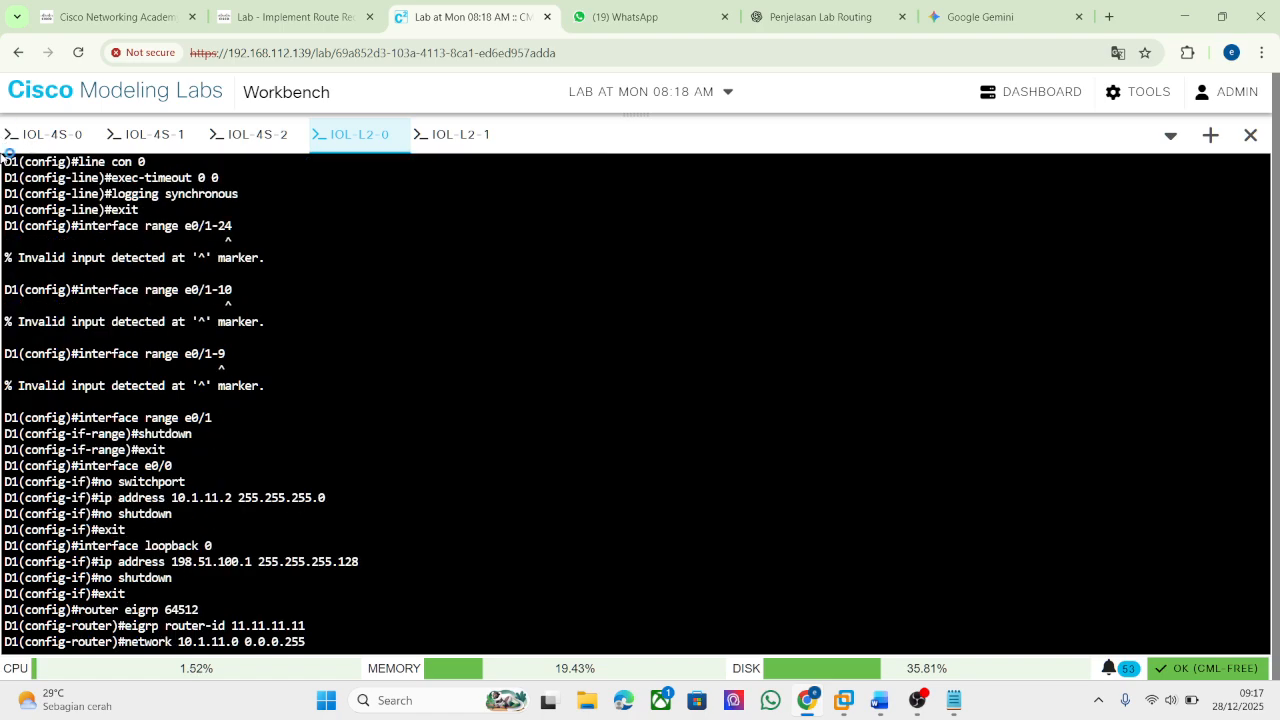
pyautogui.press('super+shift+s')
pyautogui.moveTo(4, 148); pyautogui.dragTo(939, 648)
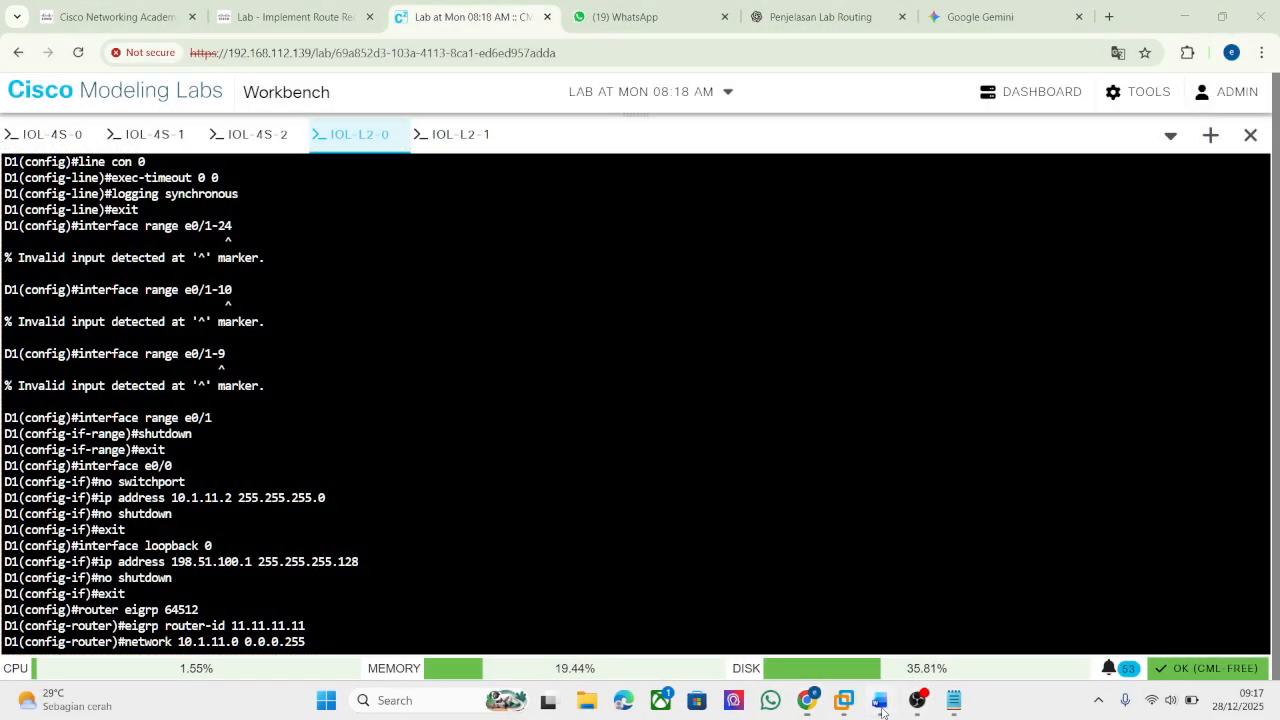
pyautogui.click(862, 700)
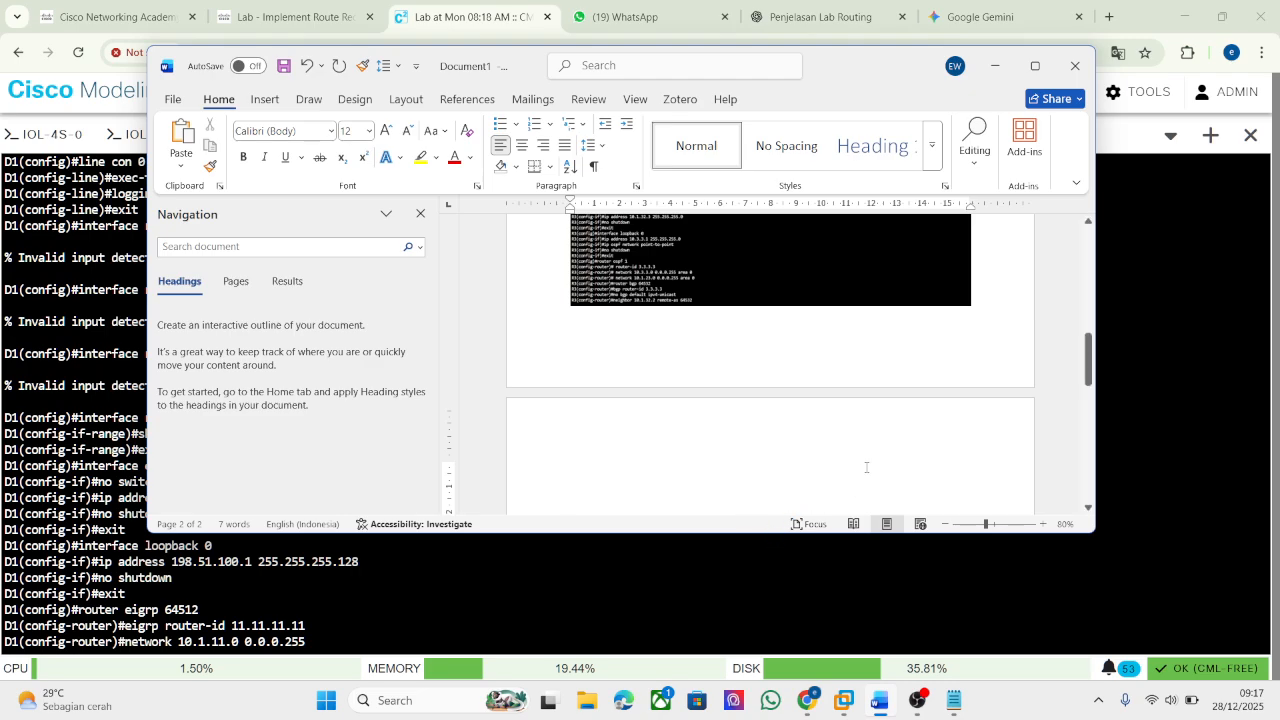
pyautogui.hotkey('ctrl', 'v')
pyautogui.click(1001, 72)
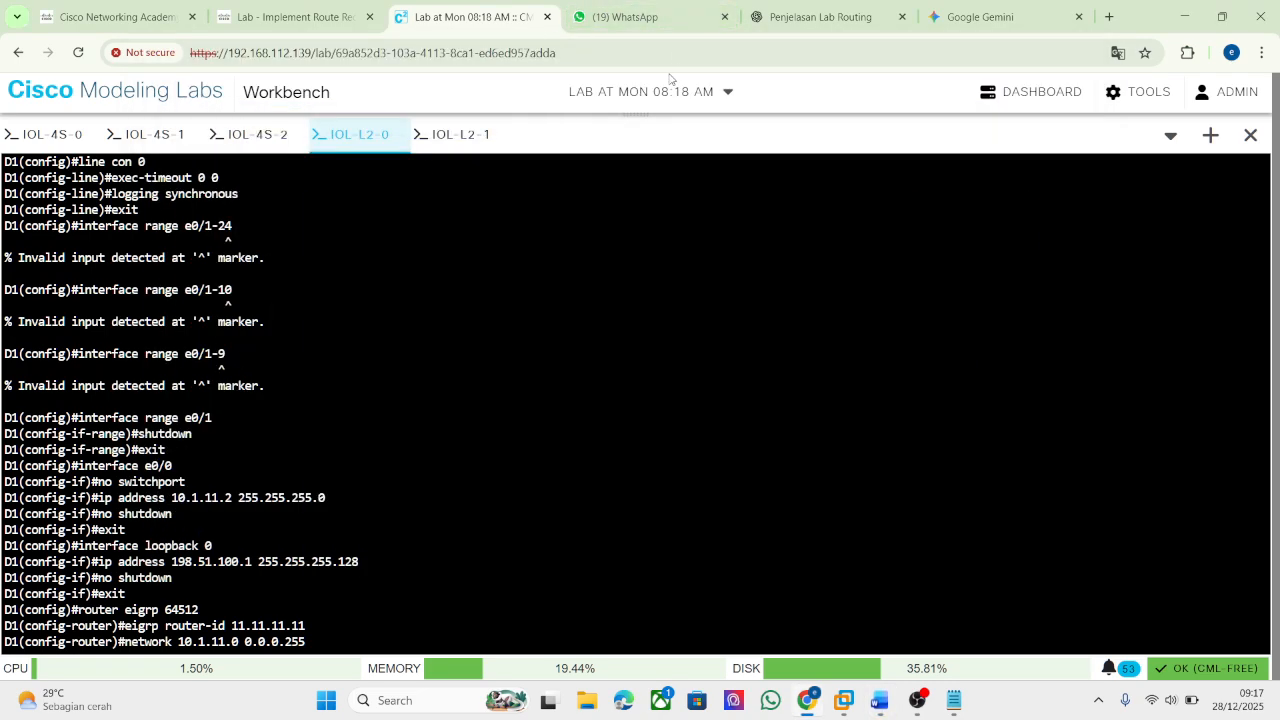
# Capture the iol-l2-1 console output from hostname D2 through end and paste the snip below the D1 screenshot in Word.
pyautogui.click(448, 142)
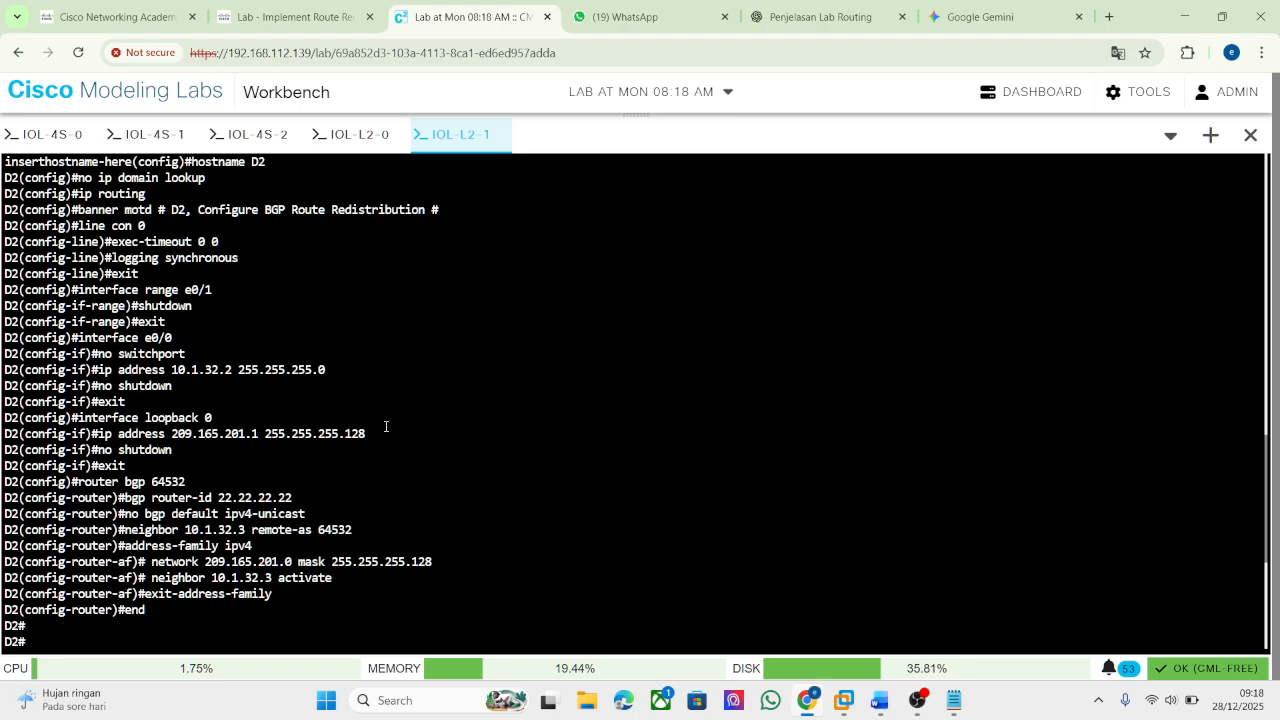
pyautogui.scroll(1, 386, 427)
pyautogui.scroll(-1, 386, 427)
pyautogui.press('super+shift+s')
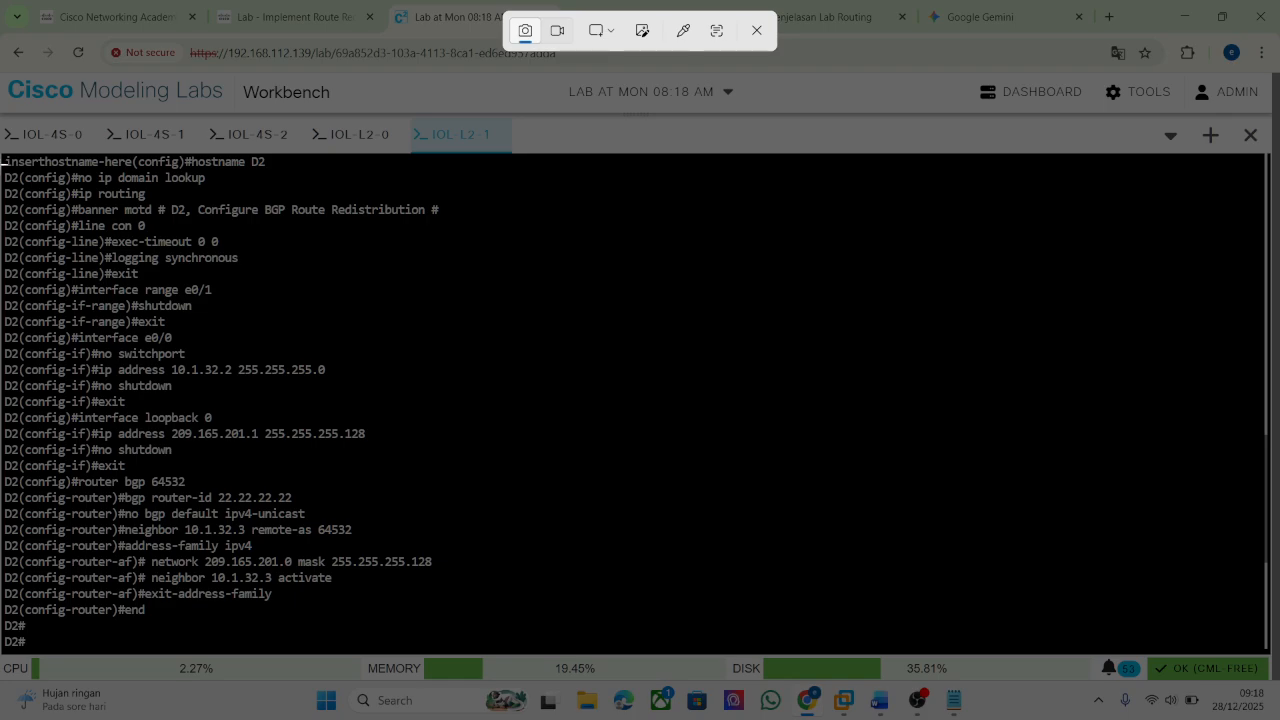
pyautogui.moveTo(2, 153); pyautogui.dragTo(1268, 648)
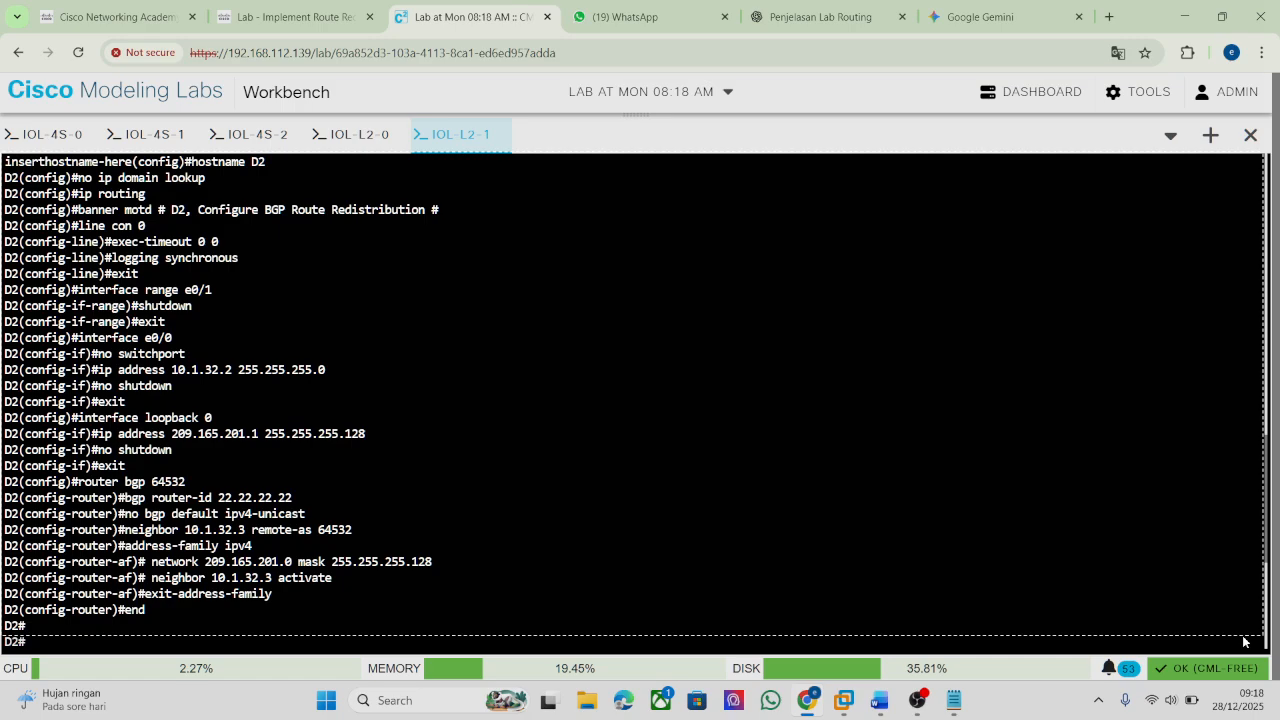
pyautogui.click(878, 700)
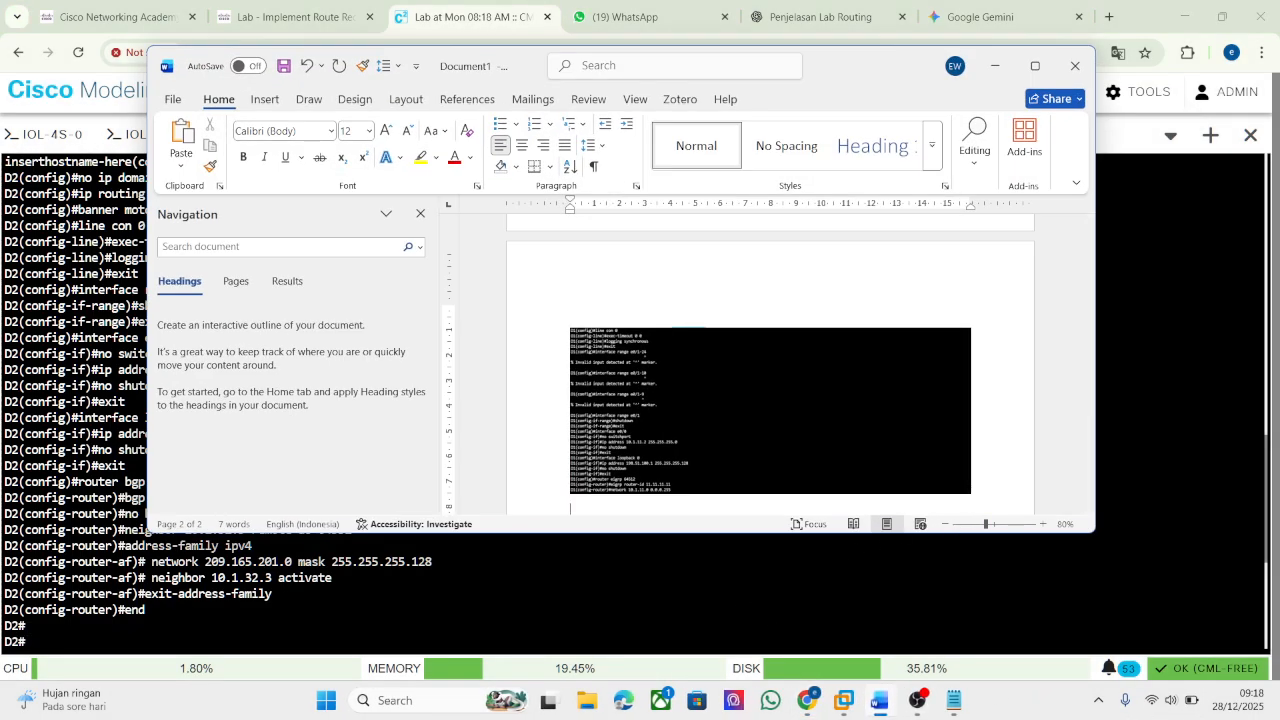
pyautogui.press('Return')
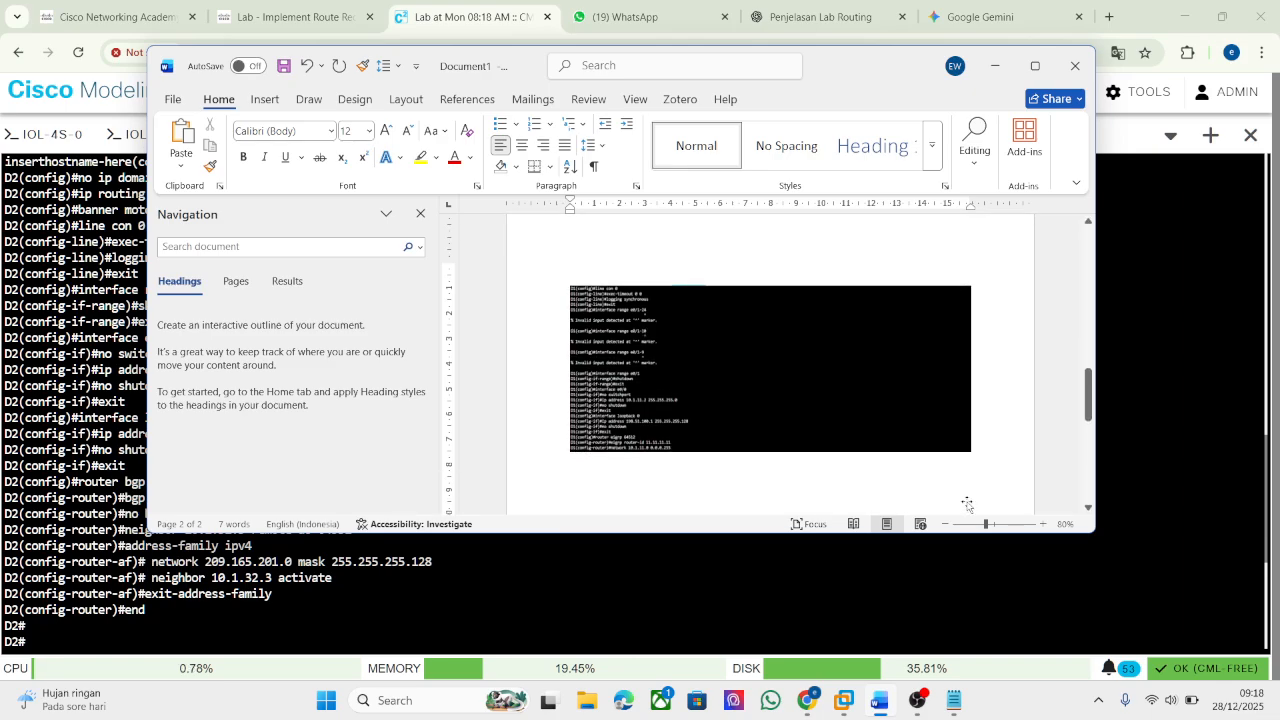
pyautogui.hotkey('ctrl', 'v')
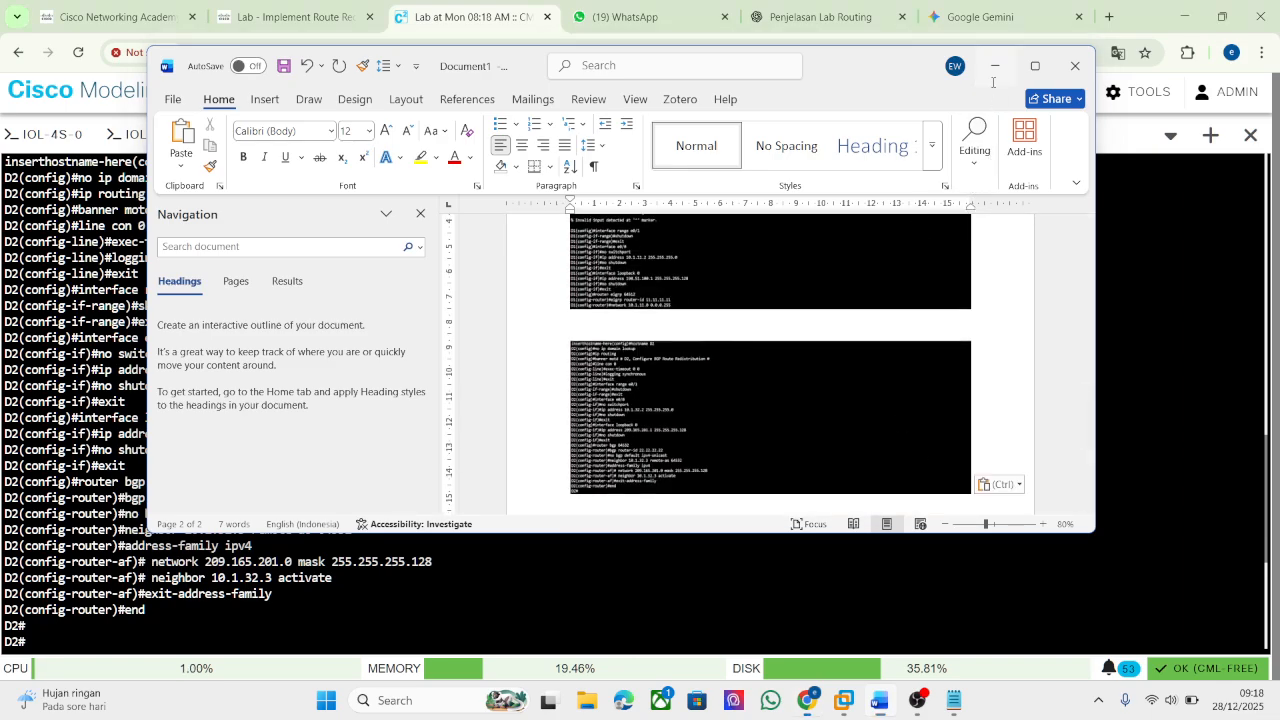
pyautogui.click(995, 65)
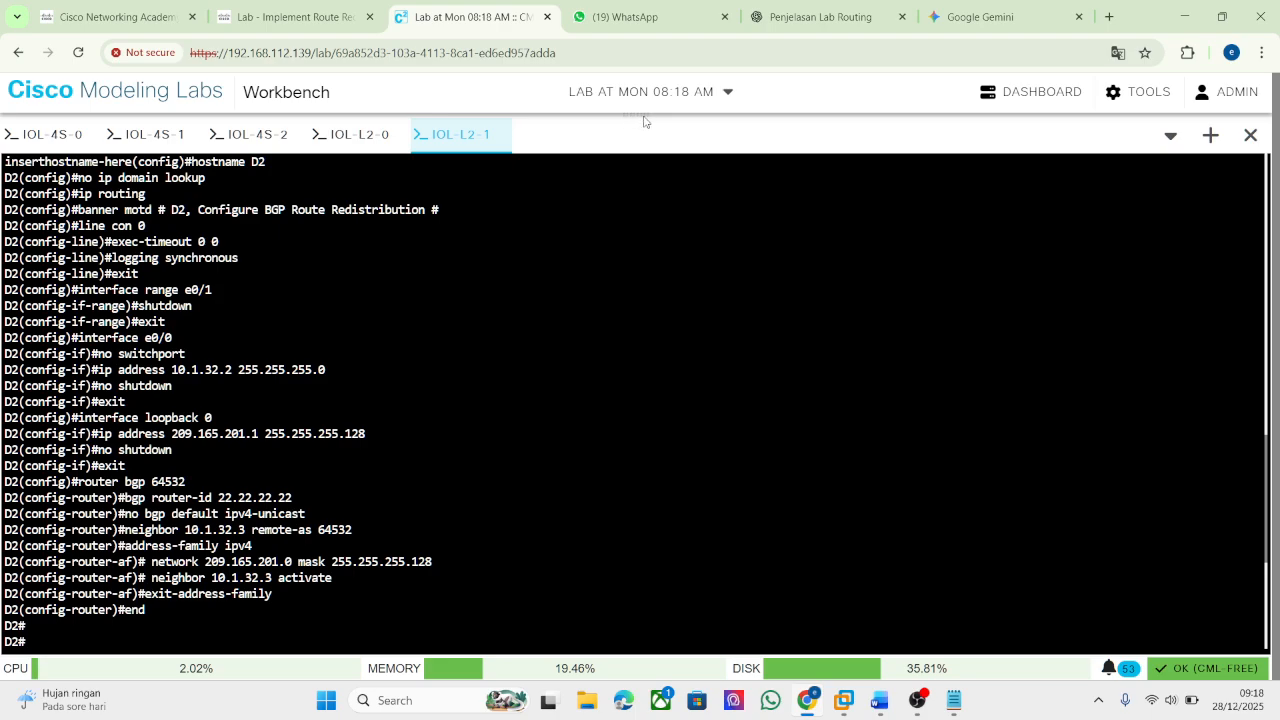
# Shrink the console pane and compare Step 3, Verify EIGRP on R1, in the lab PDF with the ChatGPT explanation.
pyautogui.moveTo(643, 113); pyautogui.dragTo(631, 229)
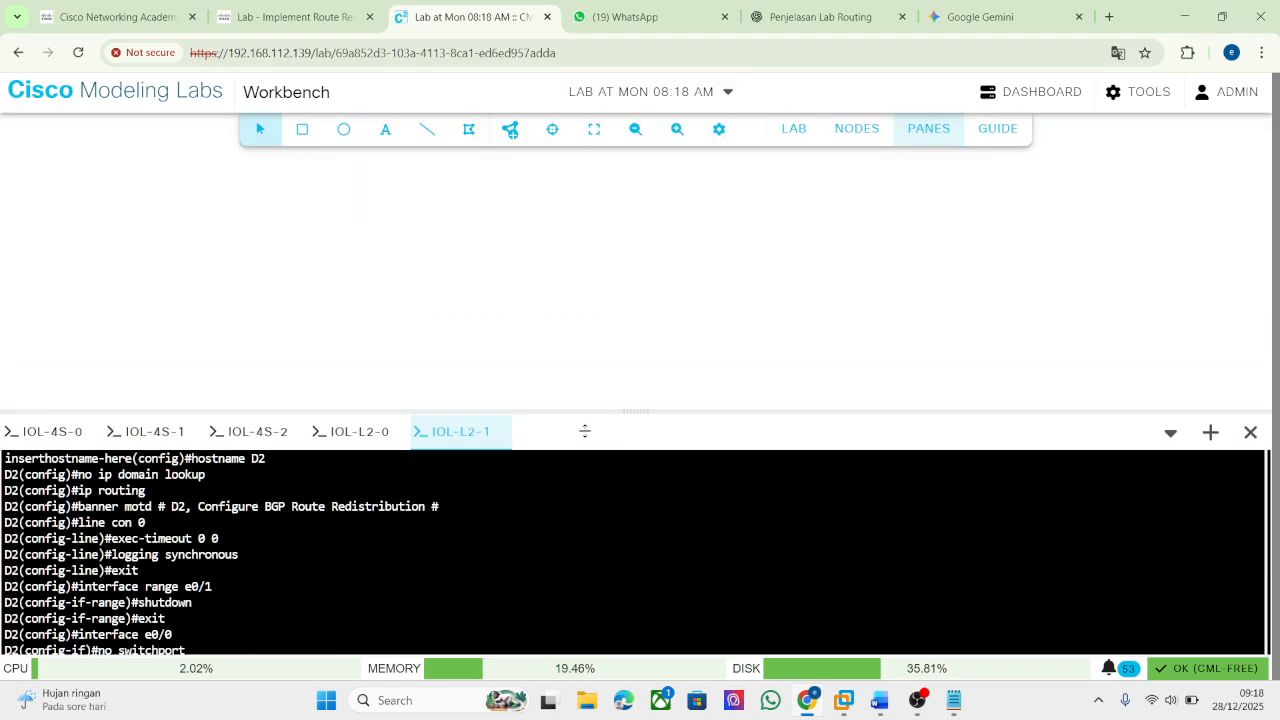
pyautogui.click(280, 20)
pyautogui.scroll(-3, 444, 381)
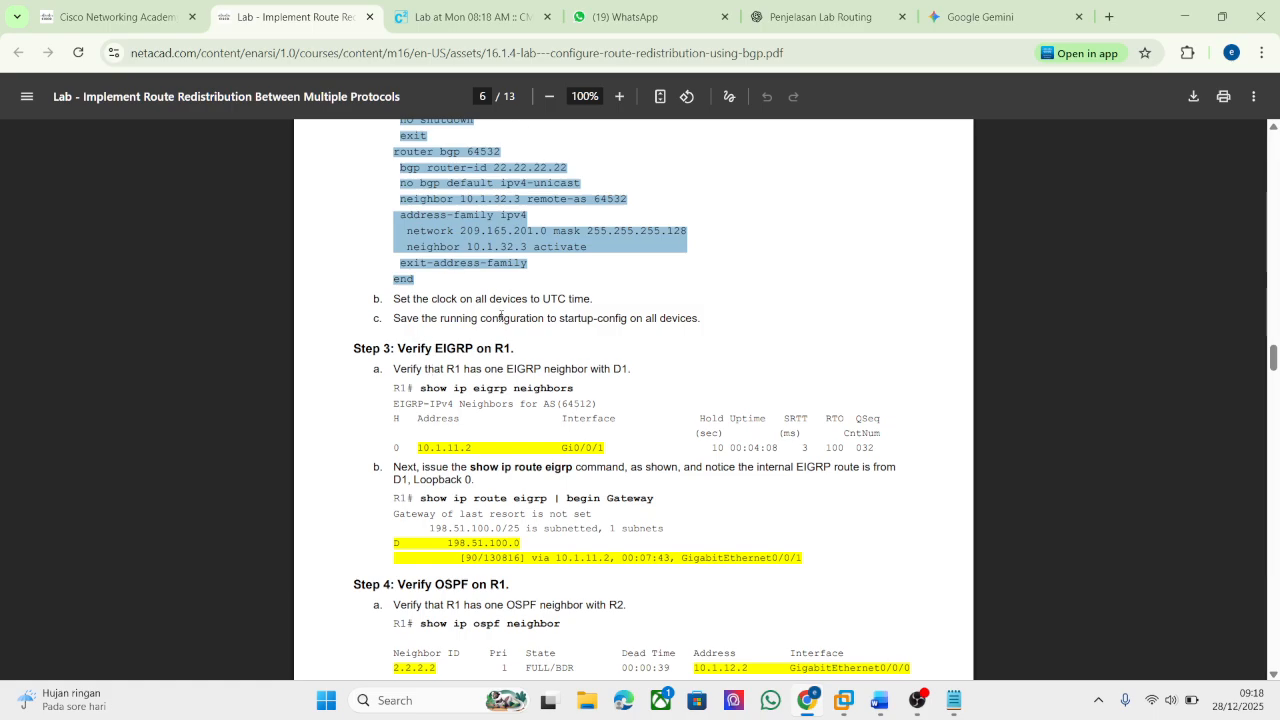
pyautogui.click(820, 16)
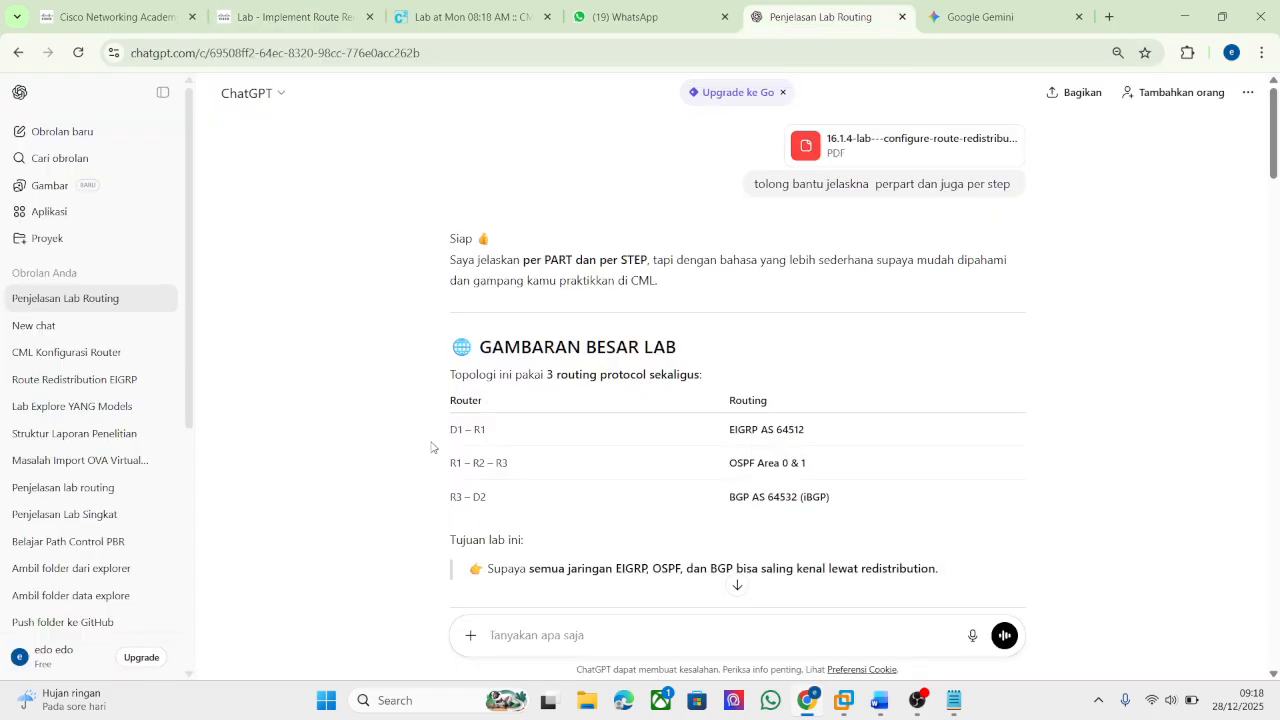
pyautogui.scroll(-3, 442, 443)
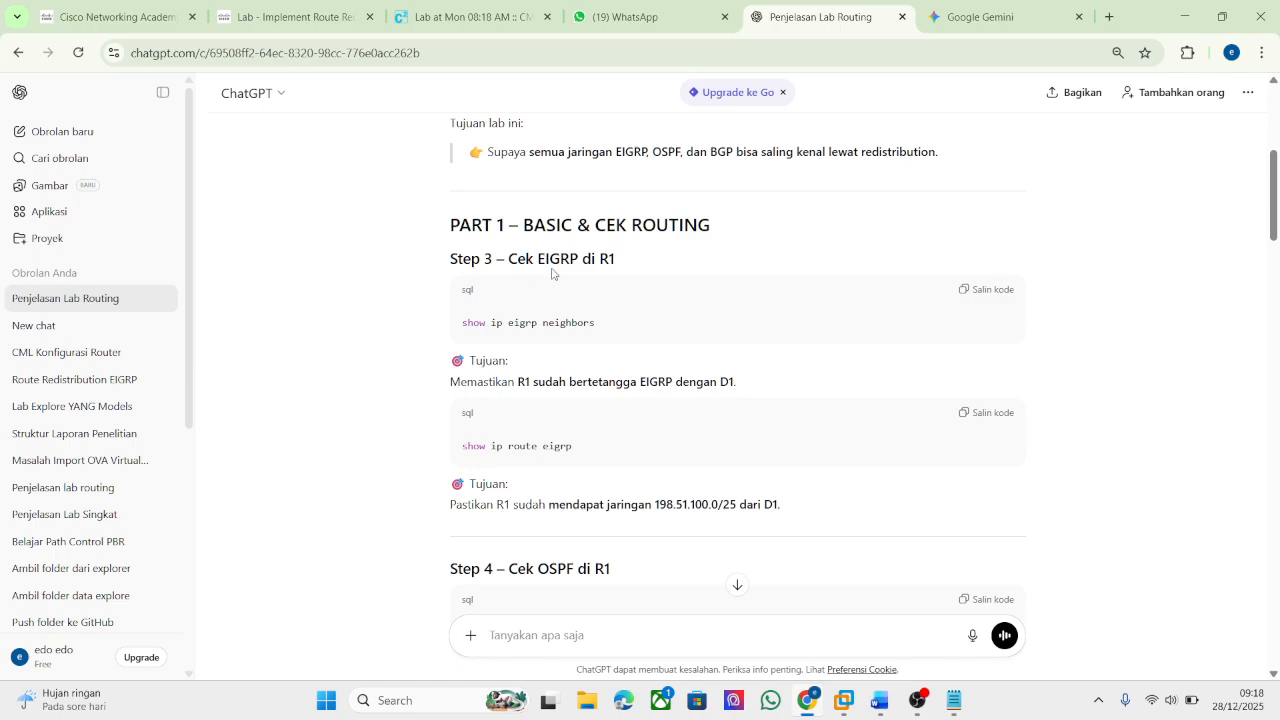
pyautogui.click(300, 17)
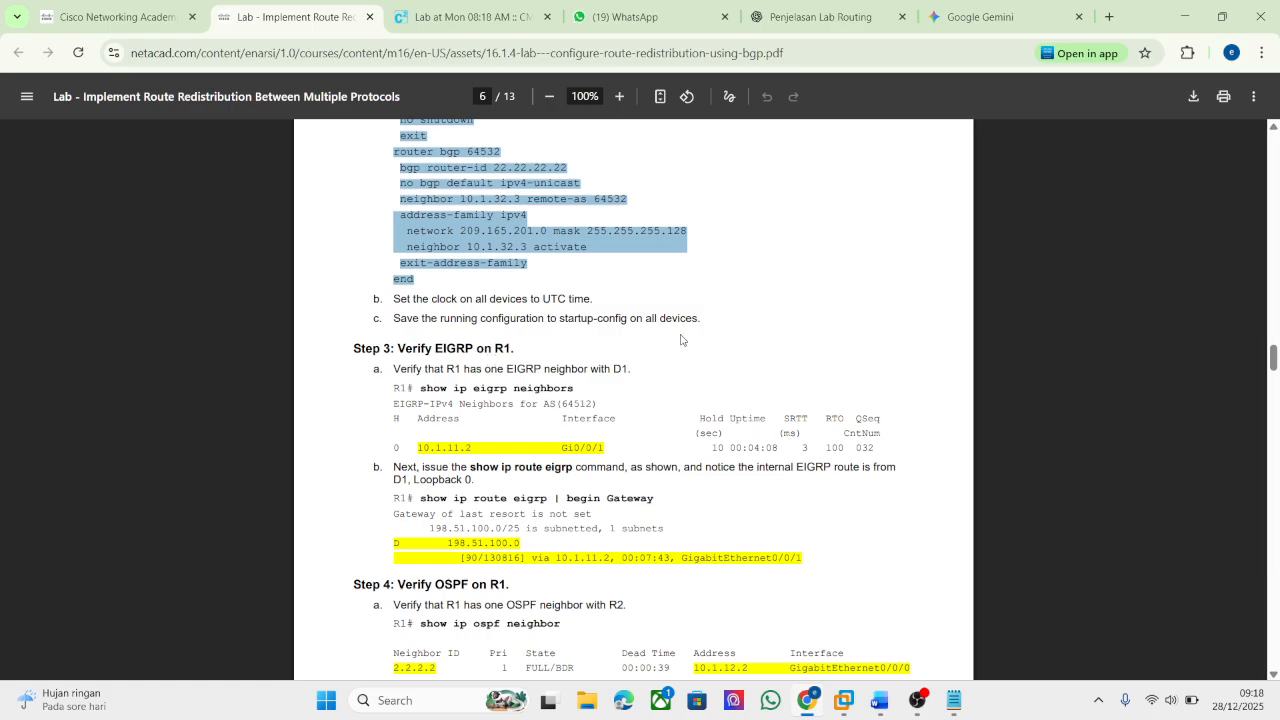
pyautogui.click(792, 20)
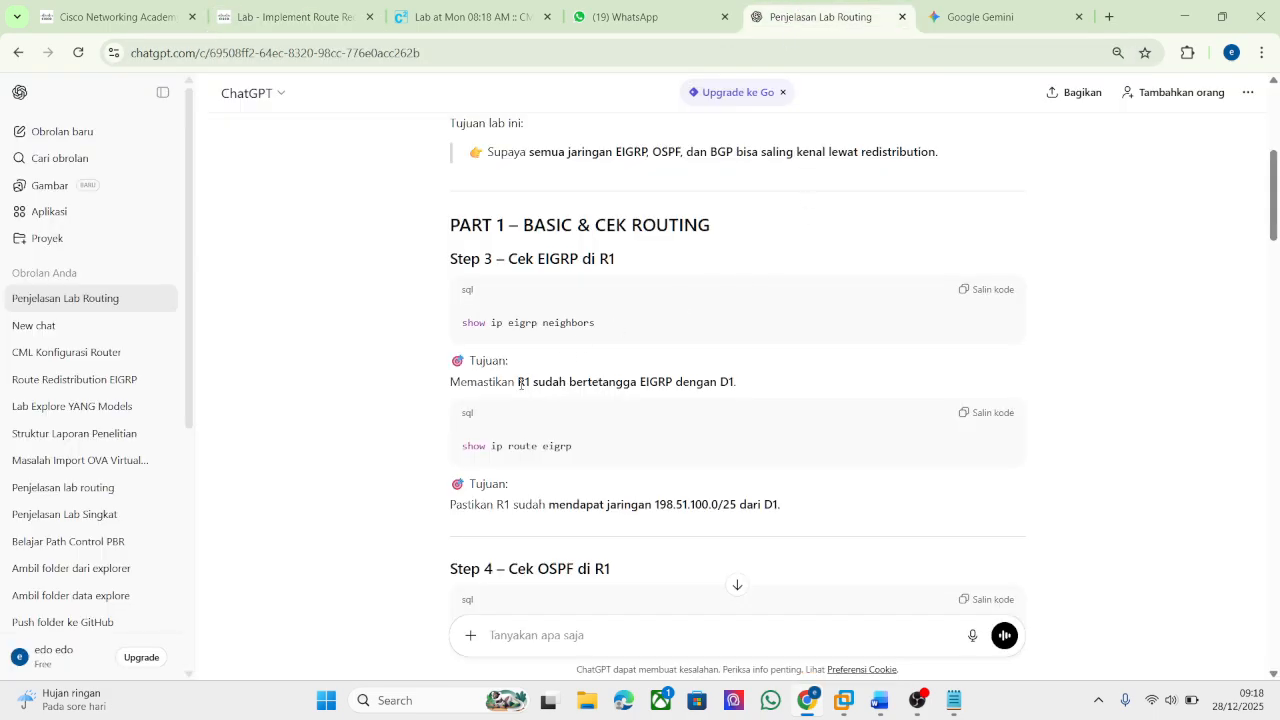
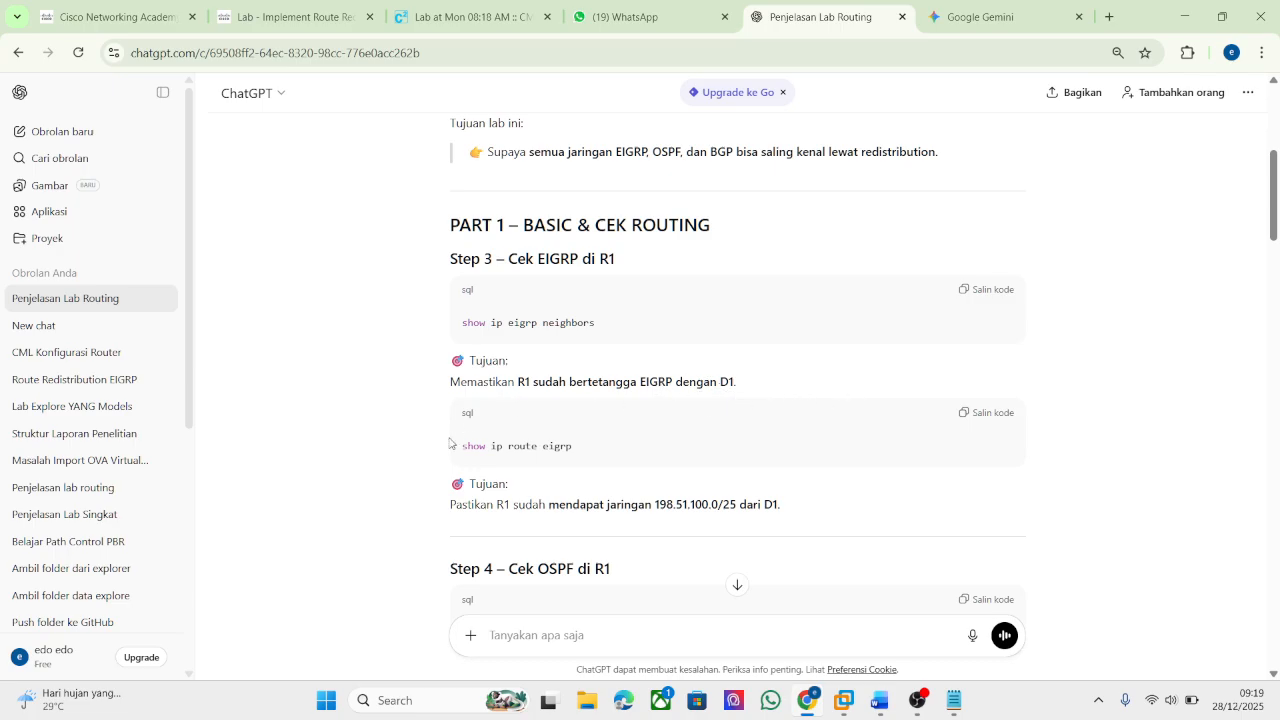
pyautogui.click(329, 6)
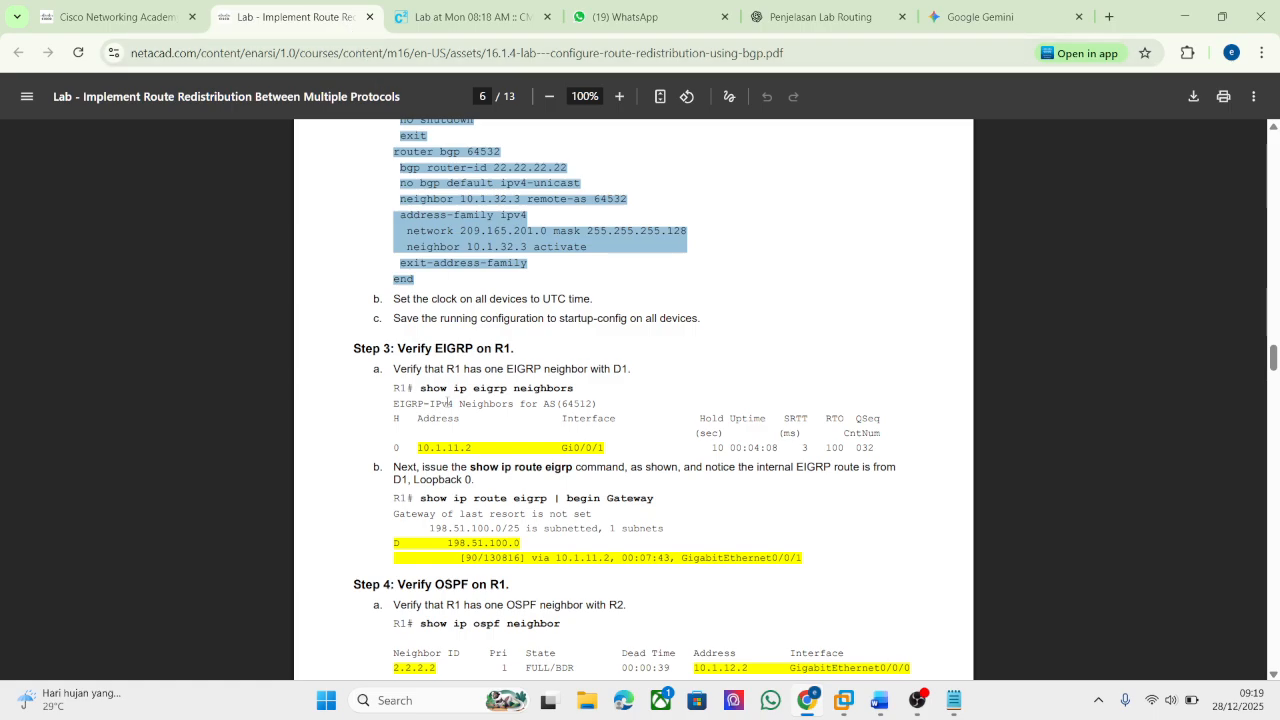
pyautogui.click(410, 12)
pyautogui.click(797, 8)
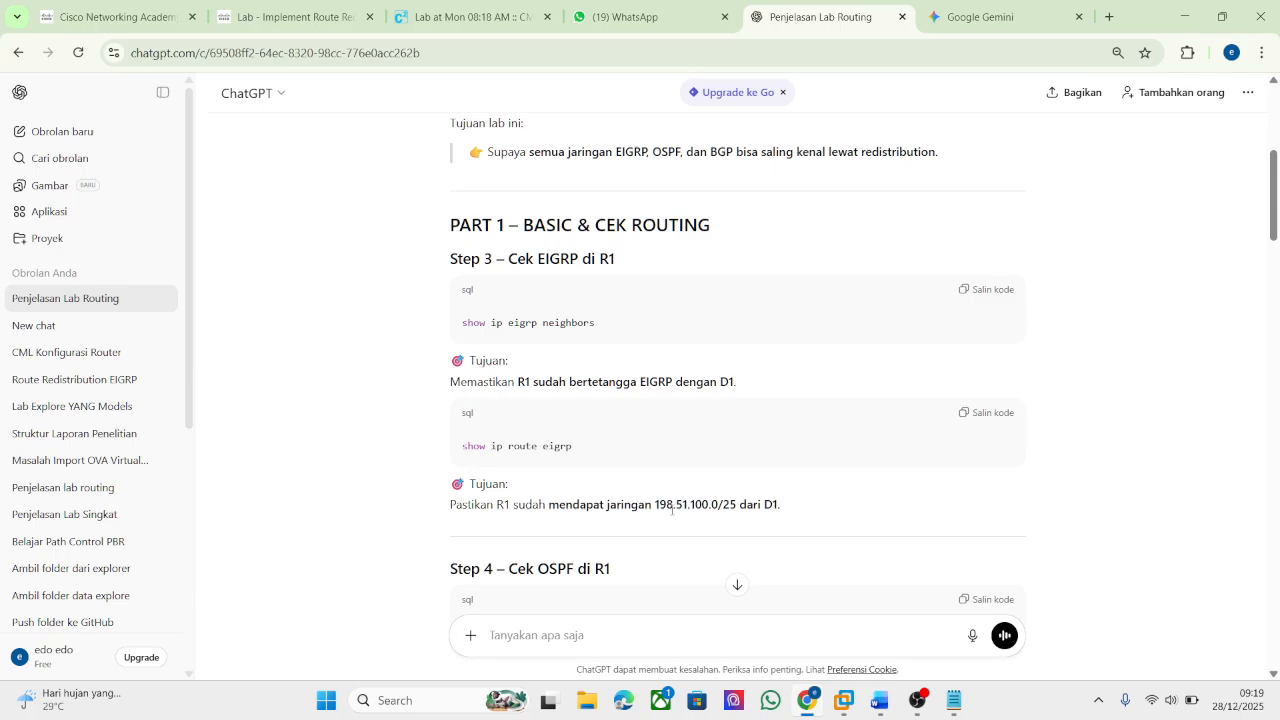
# Copy the show ip eigrp neighbors command from Step 3 of the route redistribution lab PDF.
pyautogui.click(309, 3)
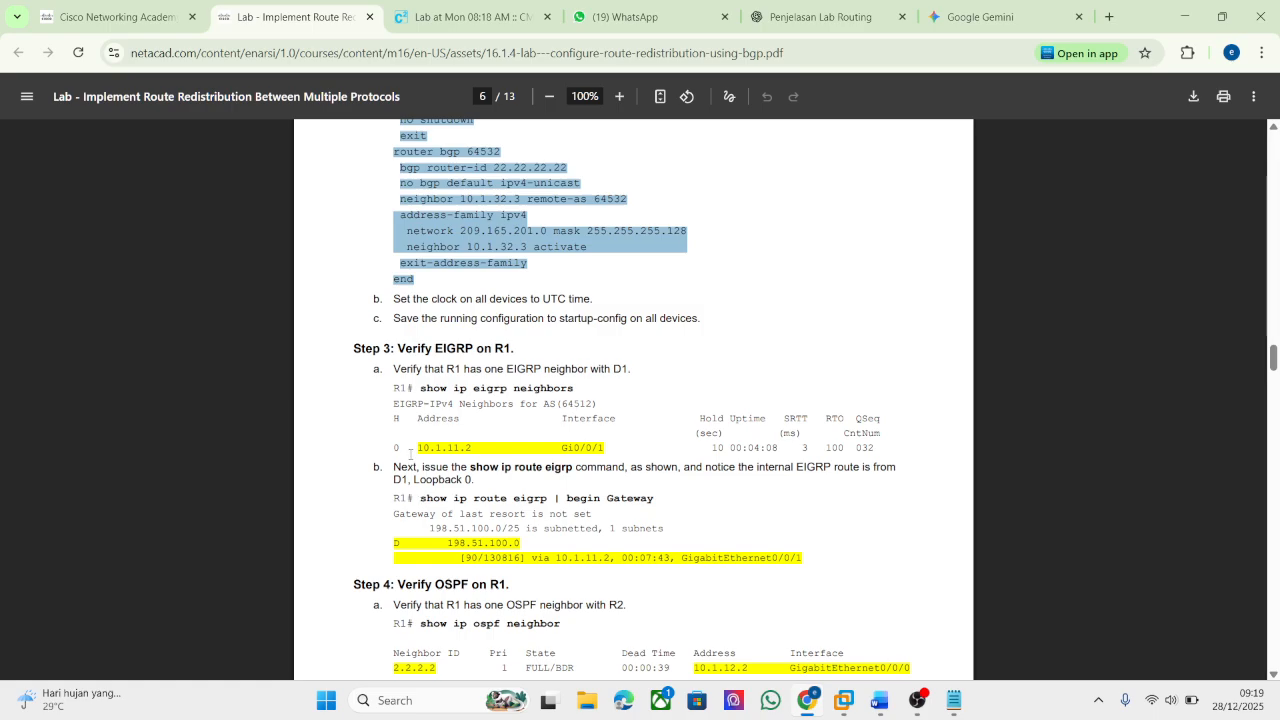
pyautogui.moveTo(421, 394); pyautogui.dragTo(578, 389)
pyautogui.rightClick(575, 389)
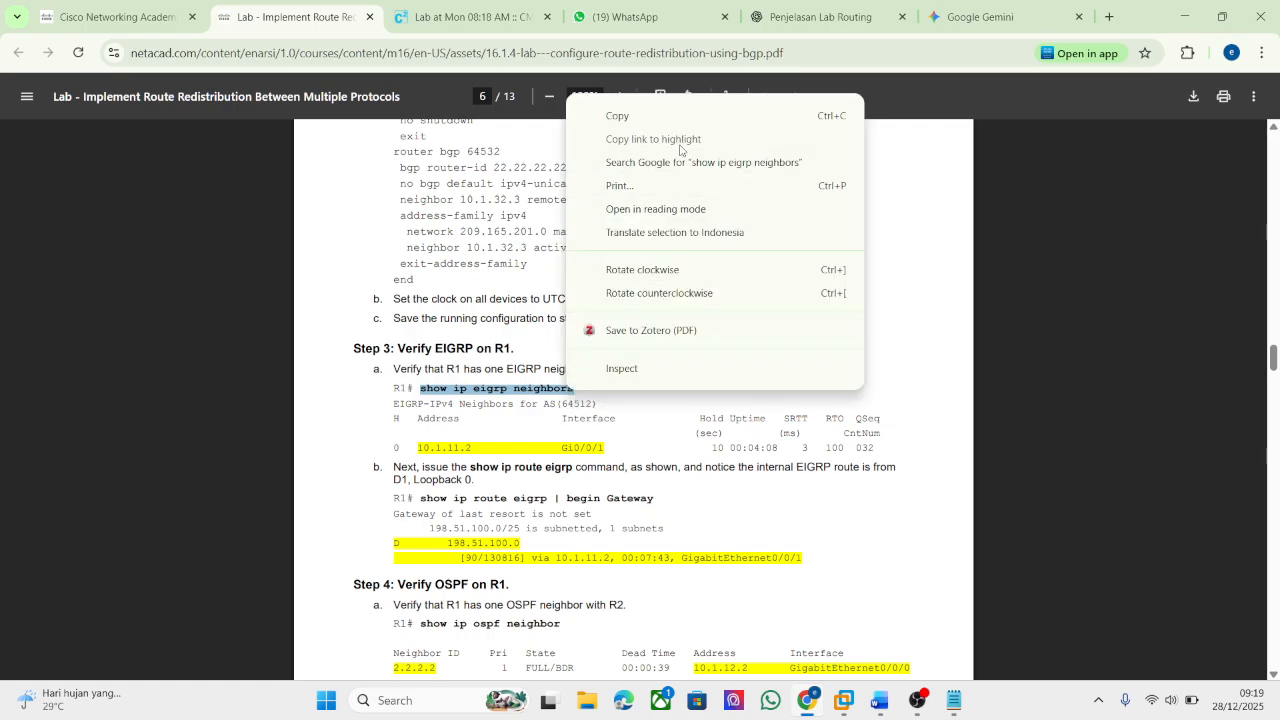
pyautogui.click(658, 116)
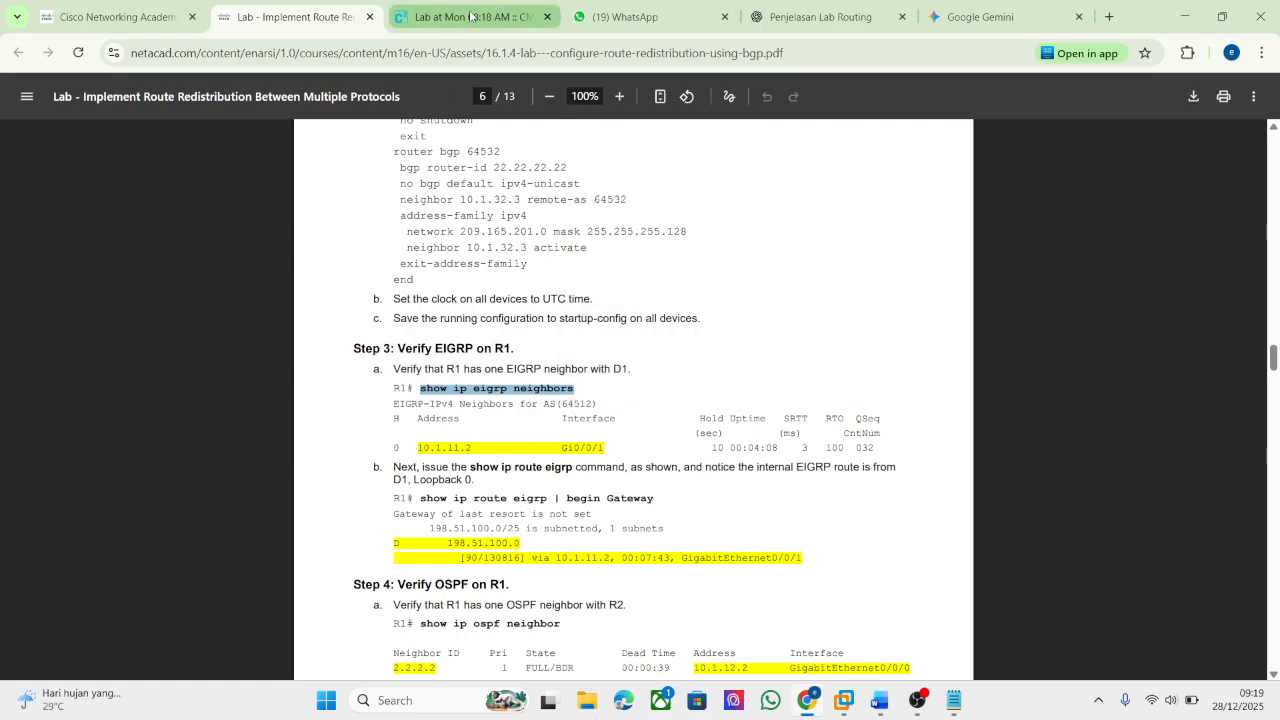
# Detach the Cisco Modeling Labs page into its own window and place it side by side with the lab PDF window.
pyautogui.moveTo(470, 16); pyautogui.dragTo(717, 203)
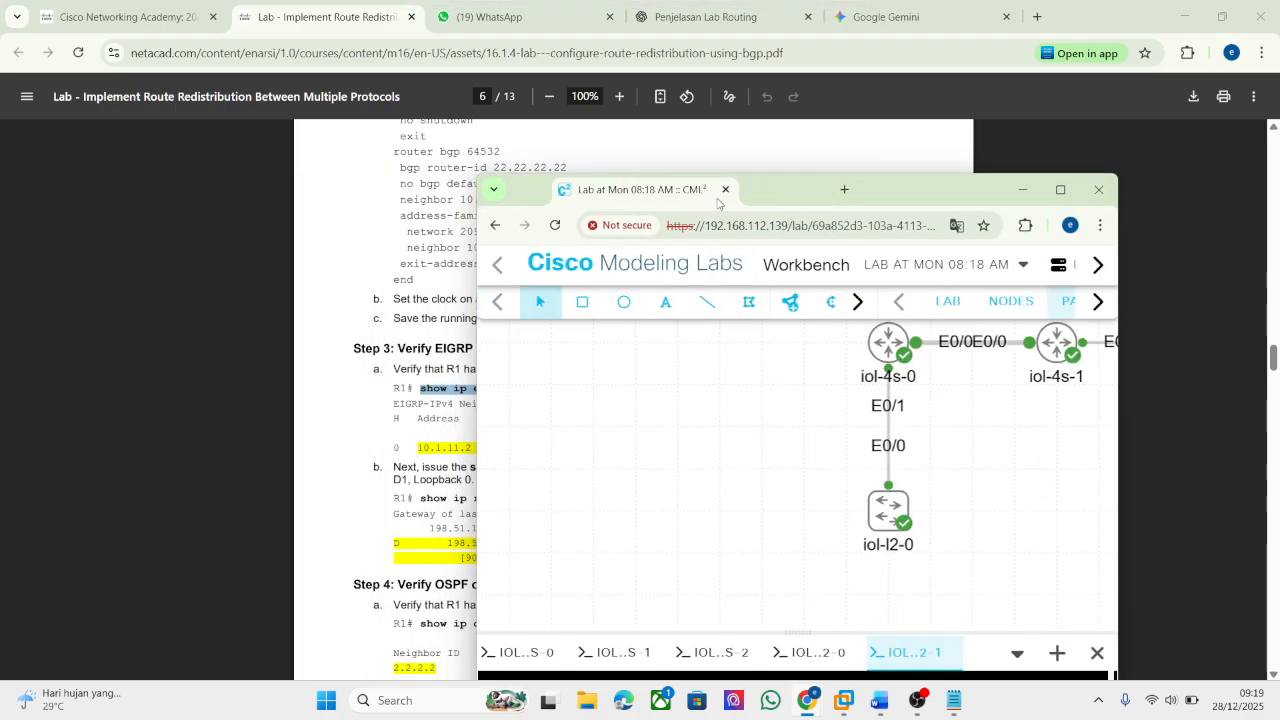
pyautogui.press('super+Right')
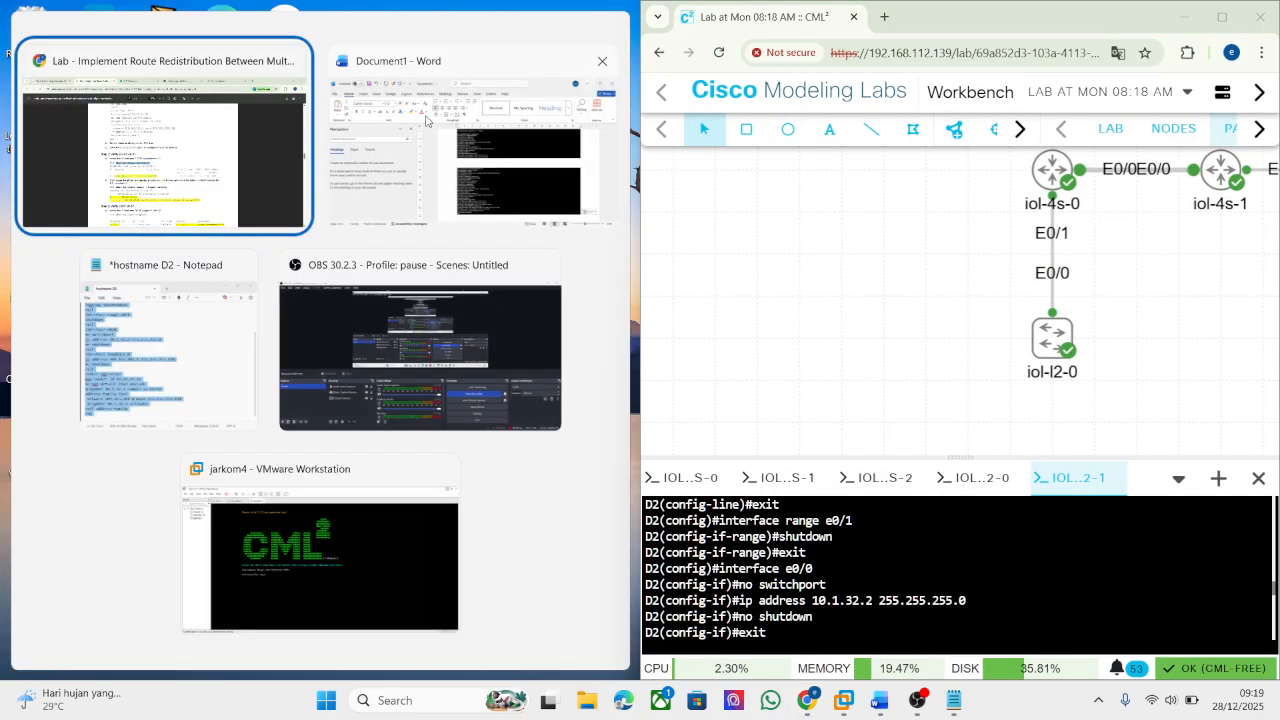
pyautogui.click(255, 145)
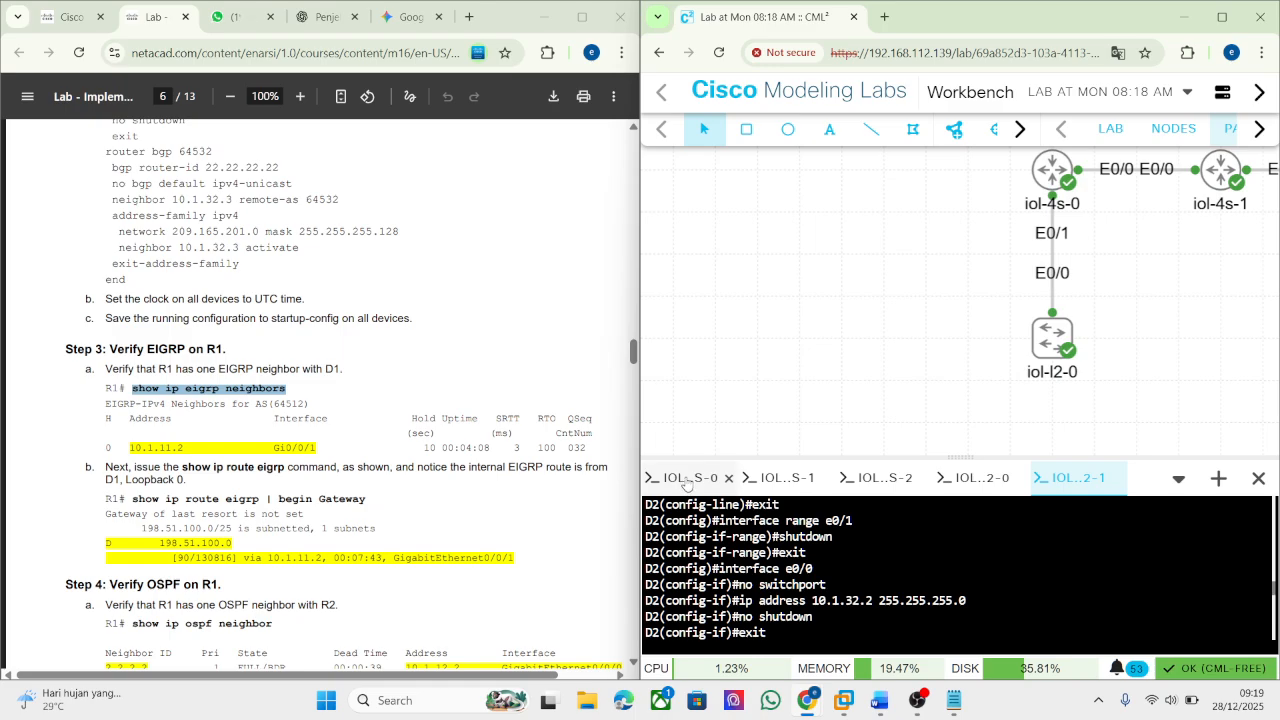
# Show the iol-4s-0 console, enlarge its pane over the topology, and bring up the R1 prompt.
pyautogui.click(688, 478)
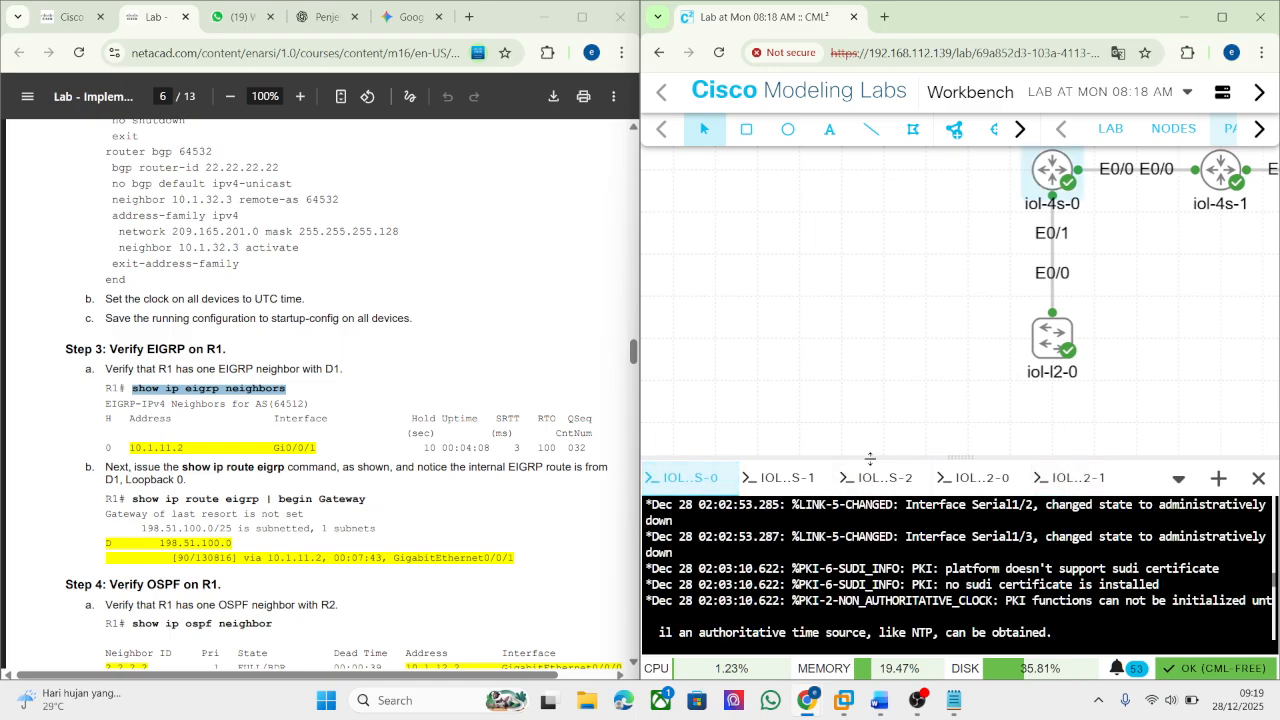
pyautogui.moveTo(871, 458); pyautogui.dragTo(866, 207)
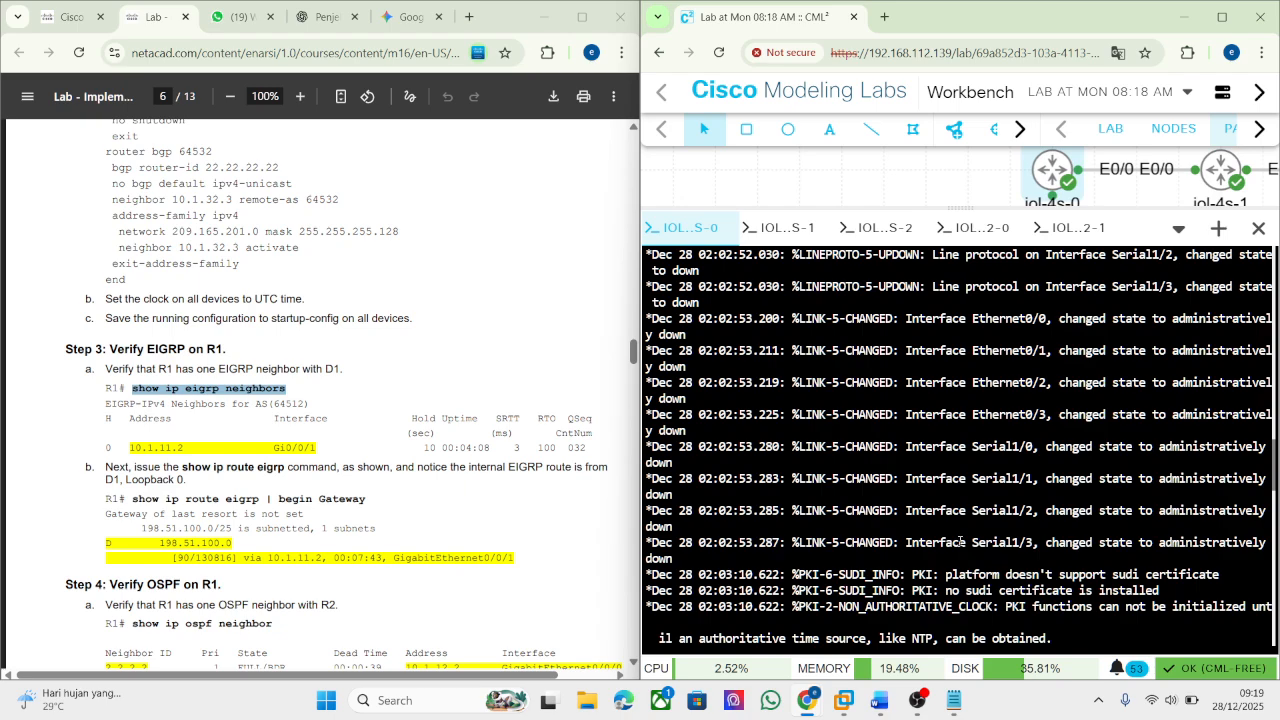
pyautogui.press('Return')
pyautogui.press('Return')
pyautogui.press('Return')
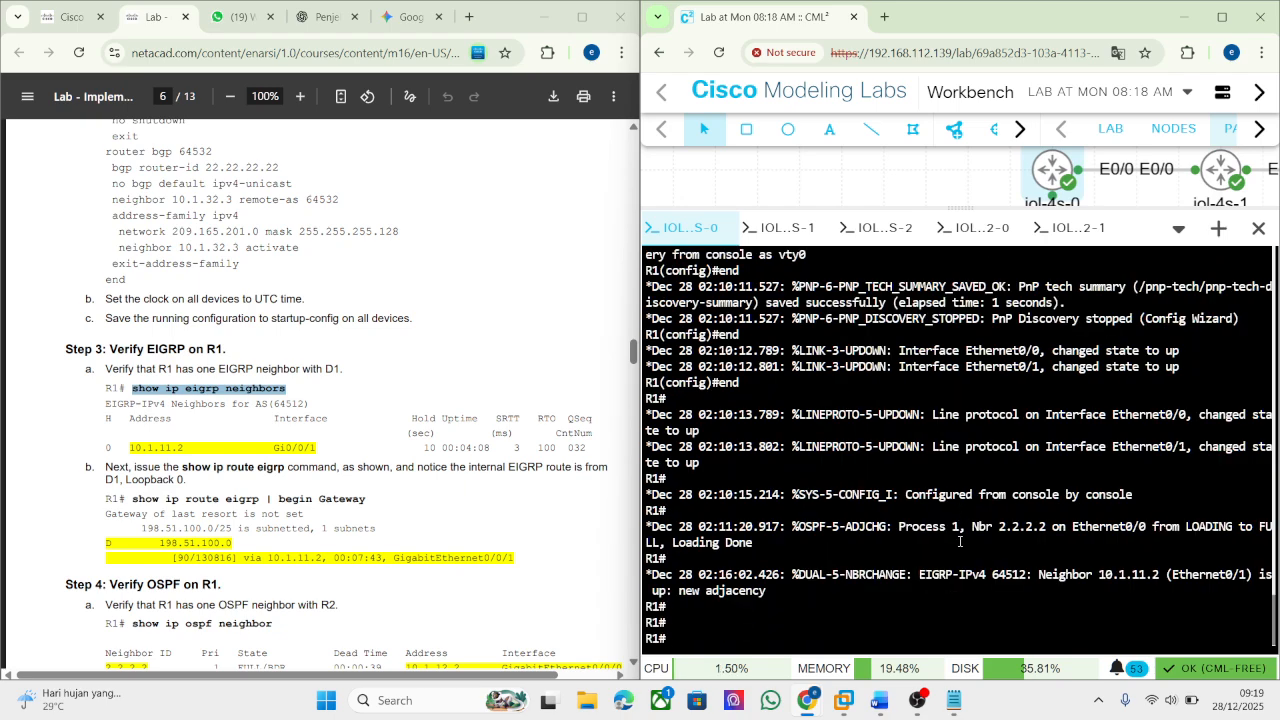
# Run sh ip eigrp neighbors on R1.
pyautogui.write('sh ip ei')
pyautogui.press('Tab')
pyautogui.write('nei')
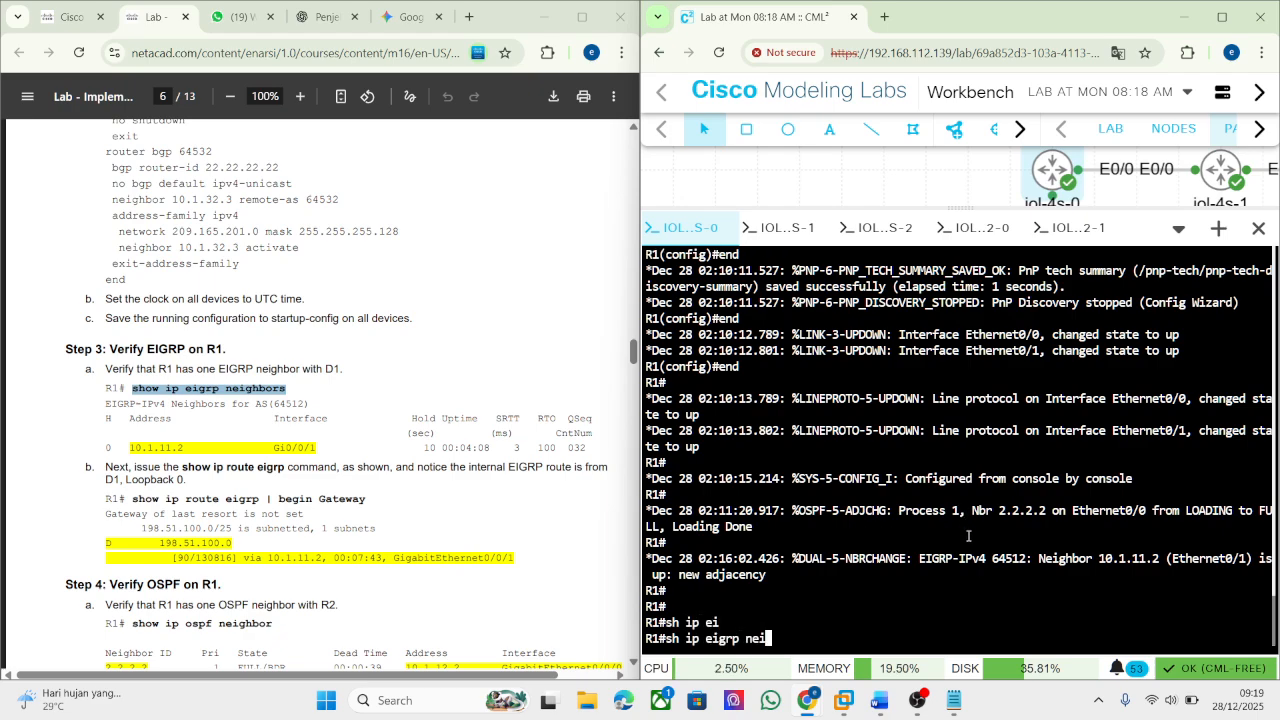
pyautogui.press('Tab')
pyautogui.press('Return')
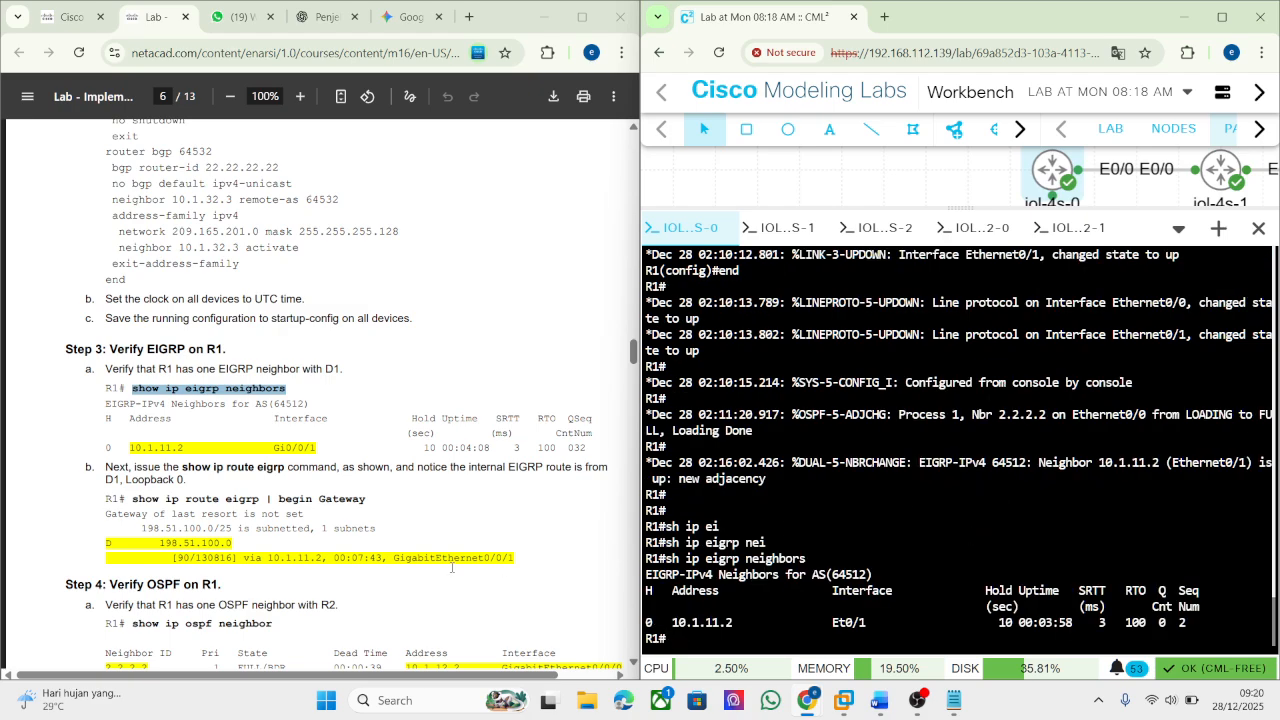
# Compare R1's EIGRP neighbor entry with the lab PDF's sample output and read ChatGPT's Step 3 explanation, placing its tab beside the PDF's.
pyautogui.moveTo(128, 447); pyautogui.dragTo(556, 479)
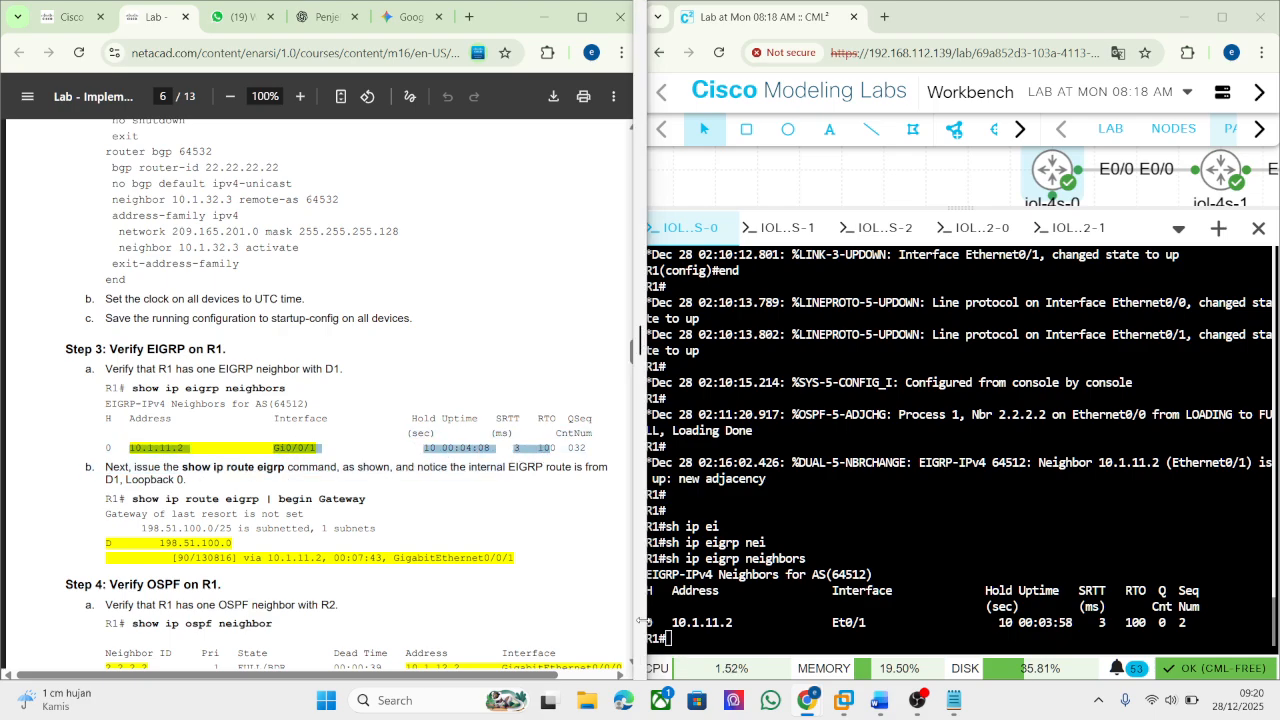
pyautogui.moveTo(646, 622); pyautogui.dragTo(1087, 622)
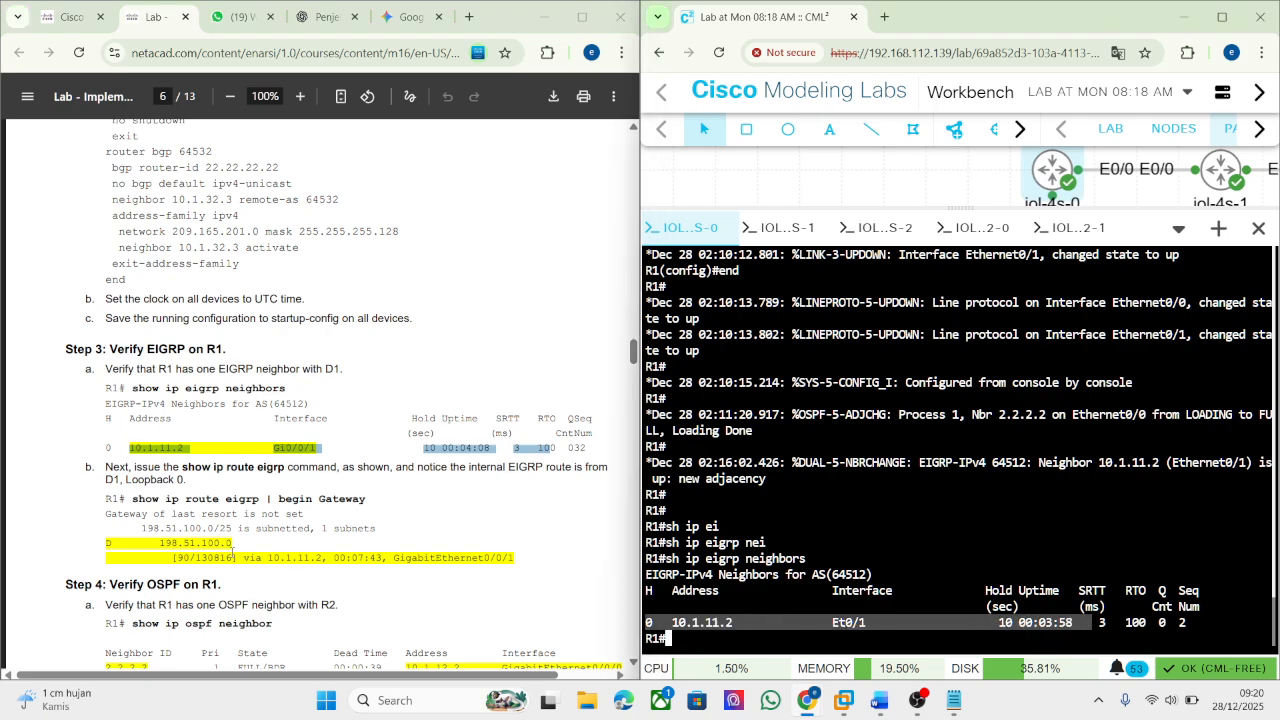
pyautogui.moveTo(131, 498); pyautogui.dragTo(375, 497)
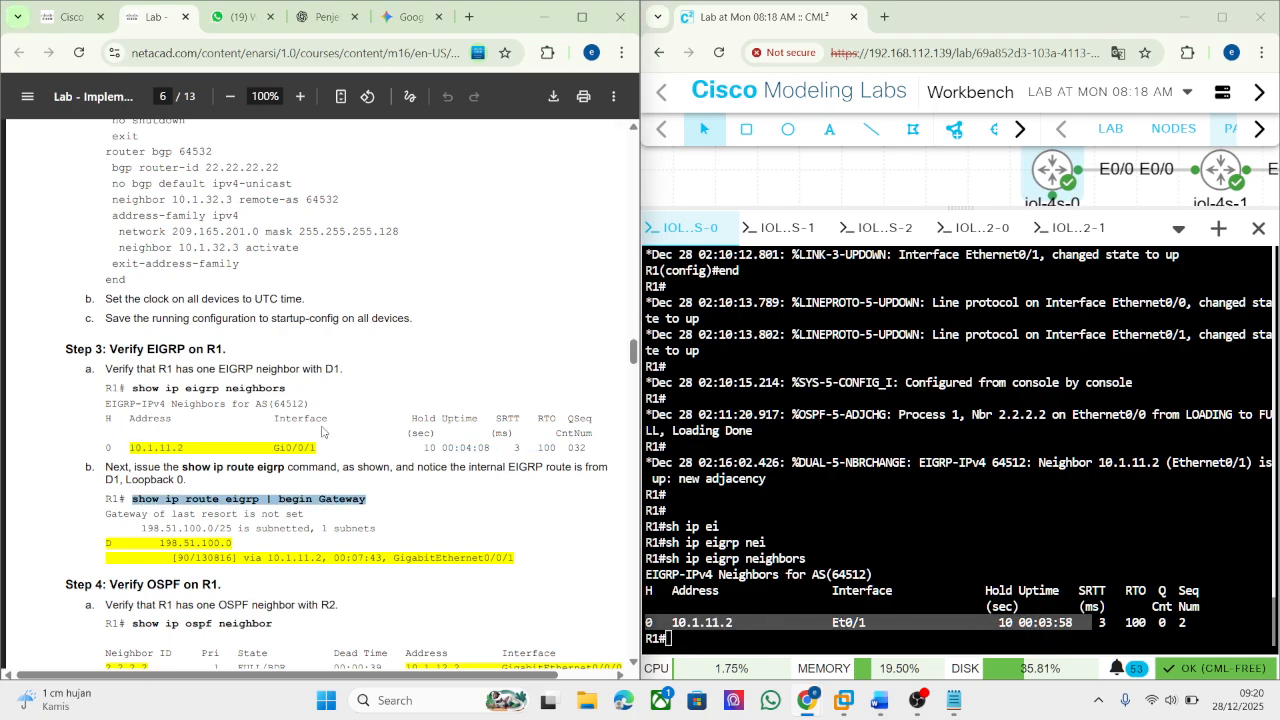
pyautogui.moveTo(327, 16); pyautogui.dragTo(240, 16)
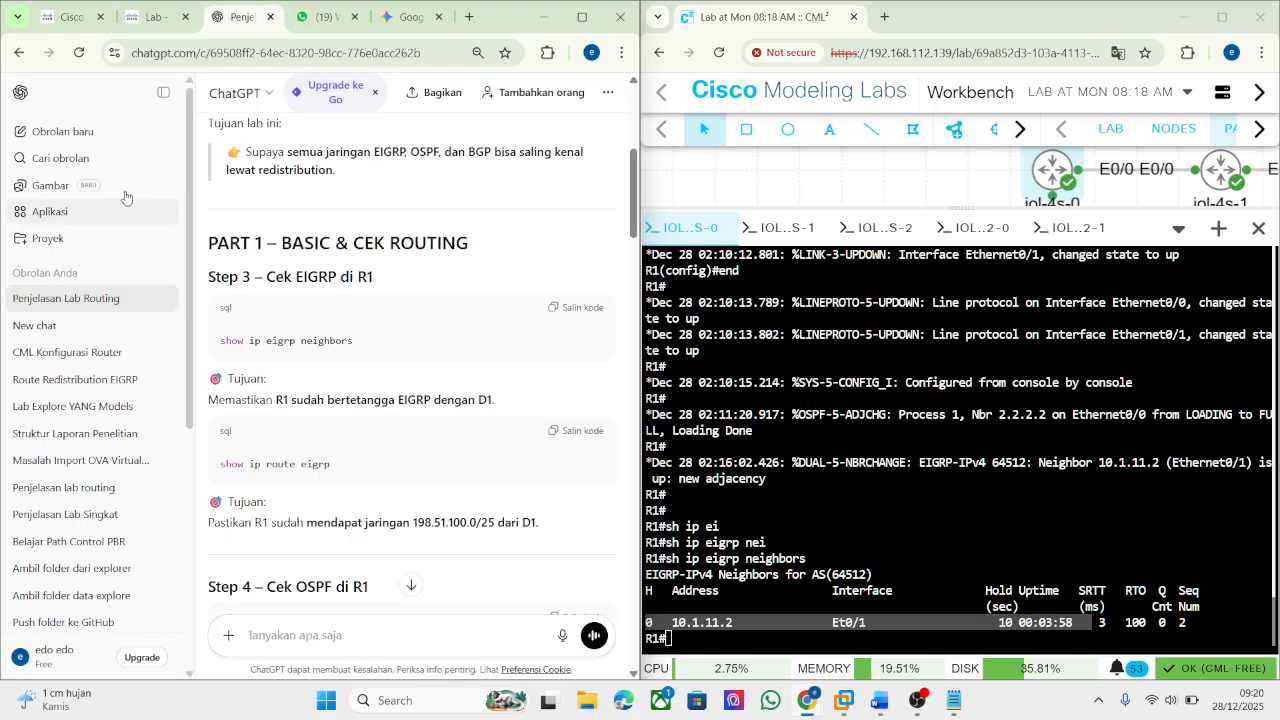
pyautogui.click(152, 17)
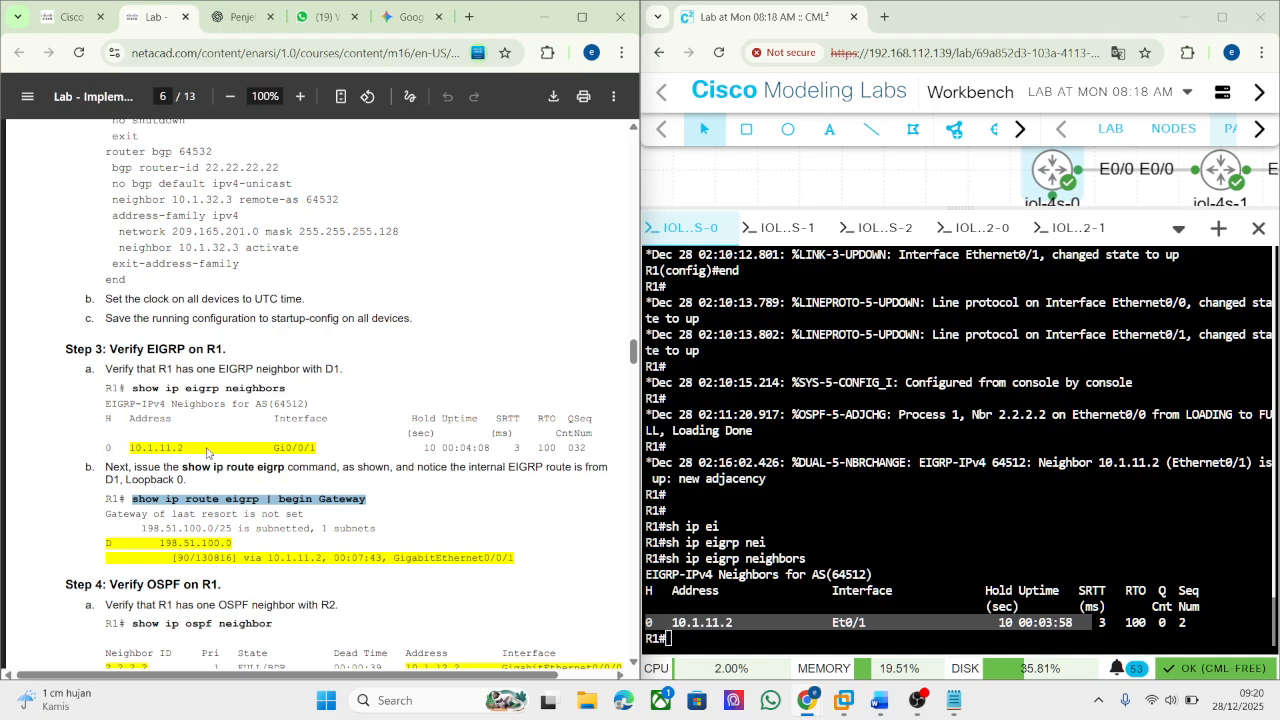
pyautogui.click(240, 17)
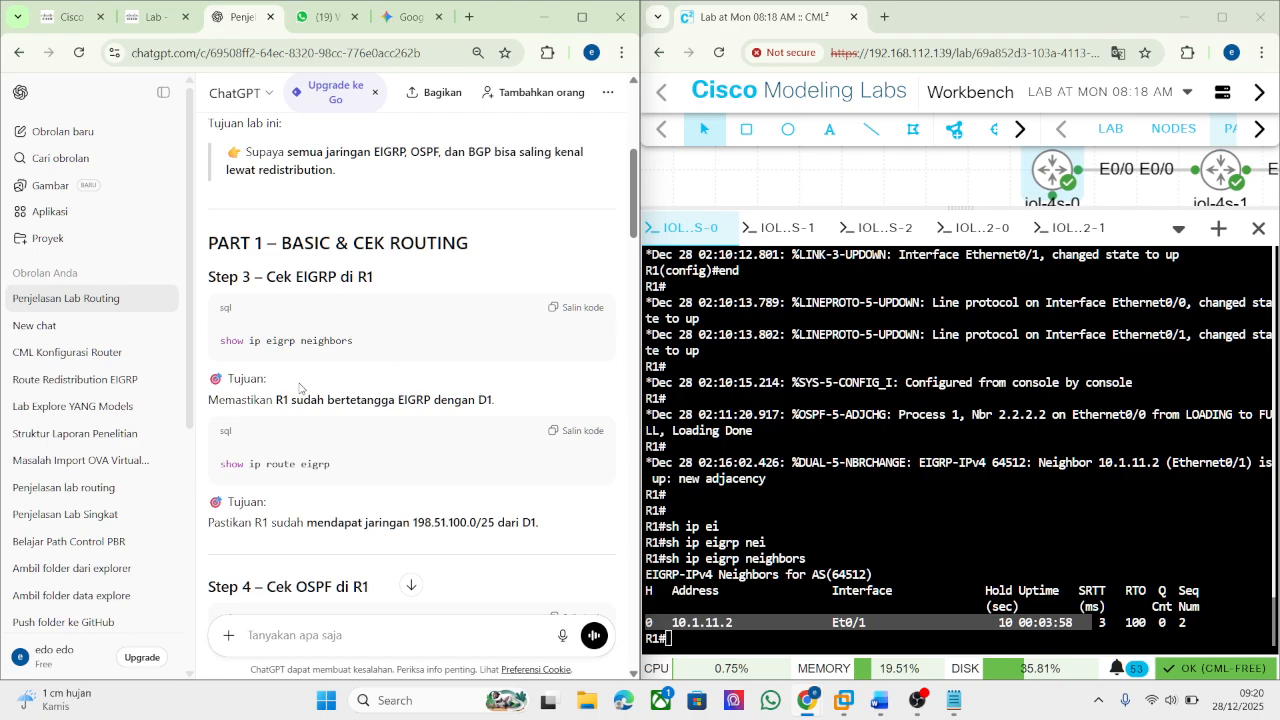
pyautogui.scroll(-1, 265, 502)
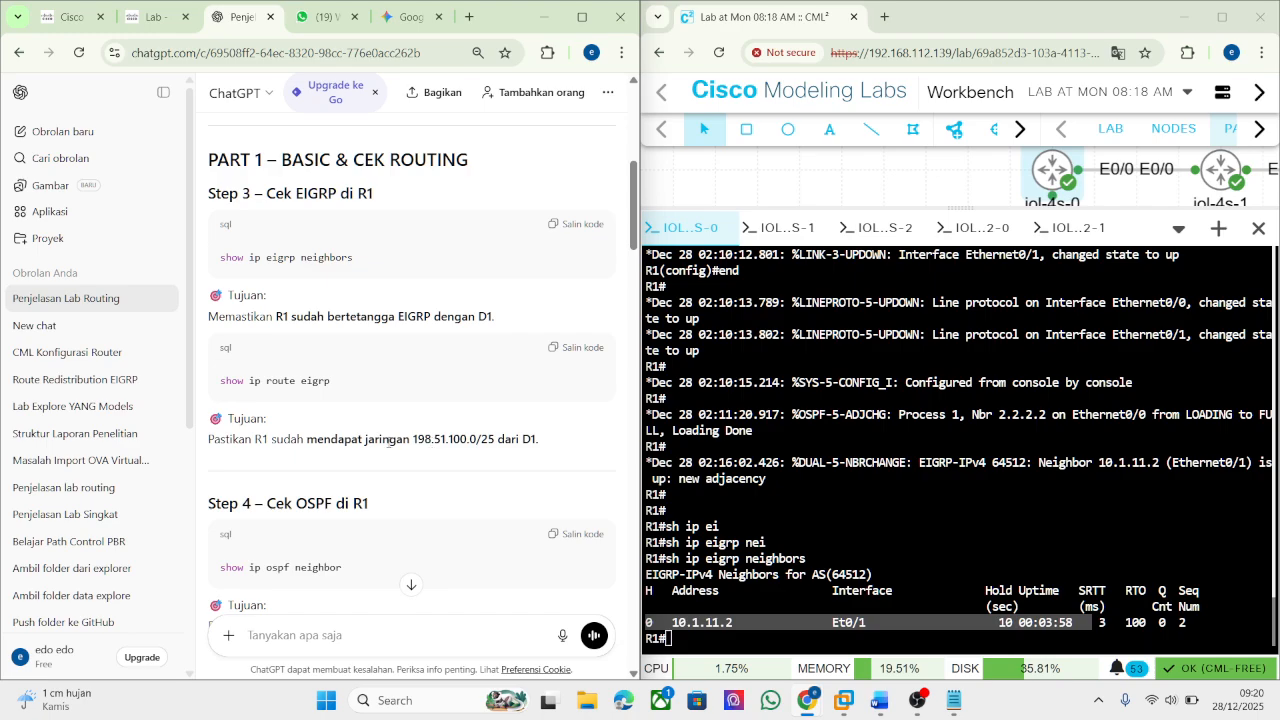
# Check the route command in the lab PDF and run sh ip route eigrp on R1.
pyautogui.click(575, 348)
pyautogui.click(988, 544)
pyautogui.write('sh')
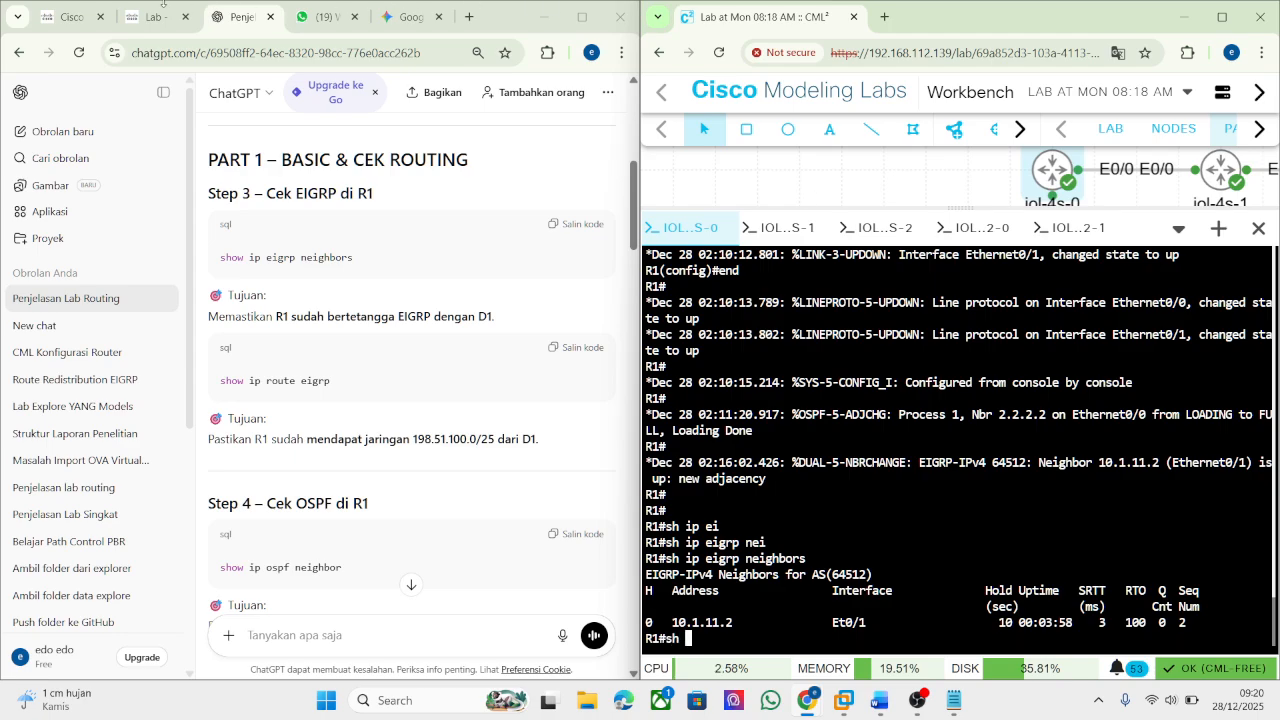
pyautogui.click(158, 16)
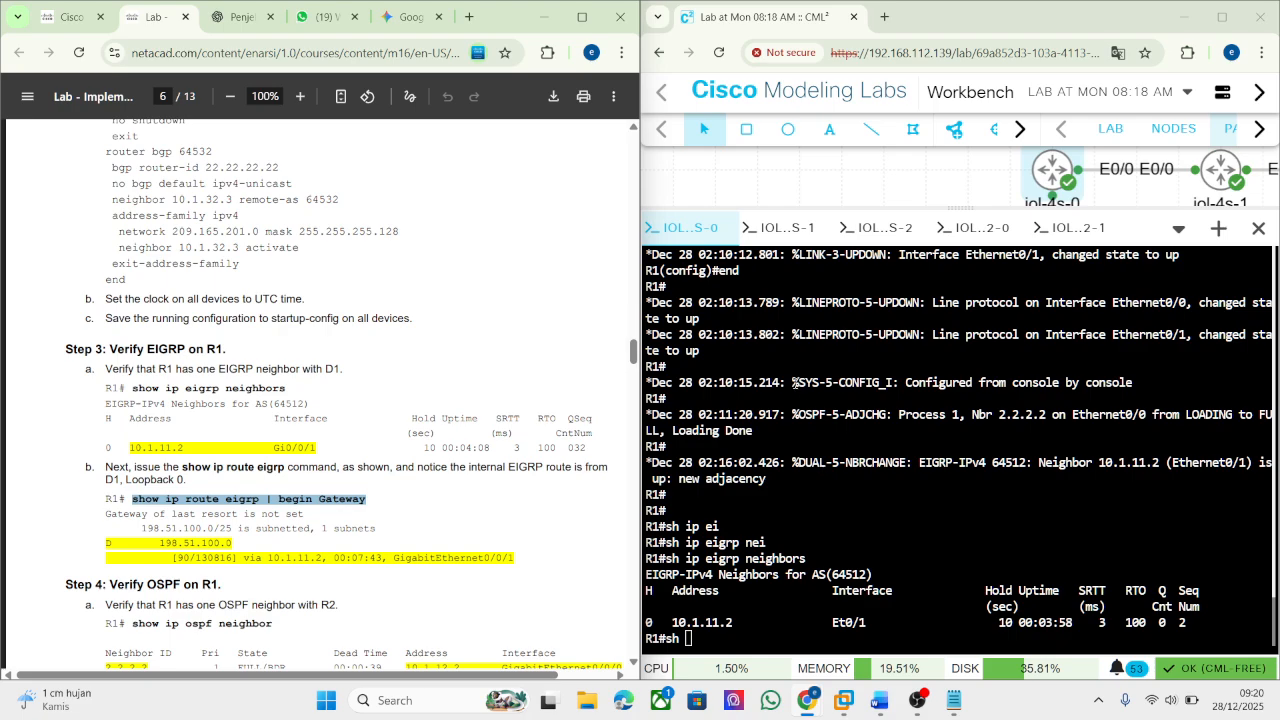
pyautogui.click(673, 432)
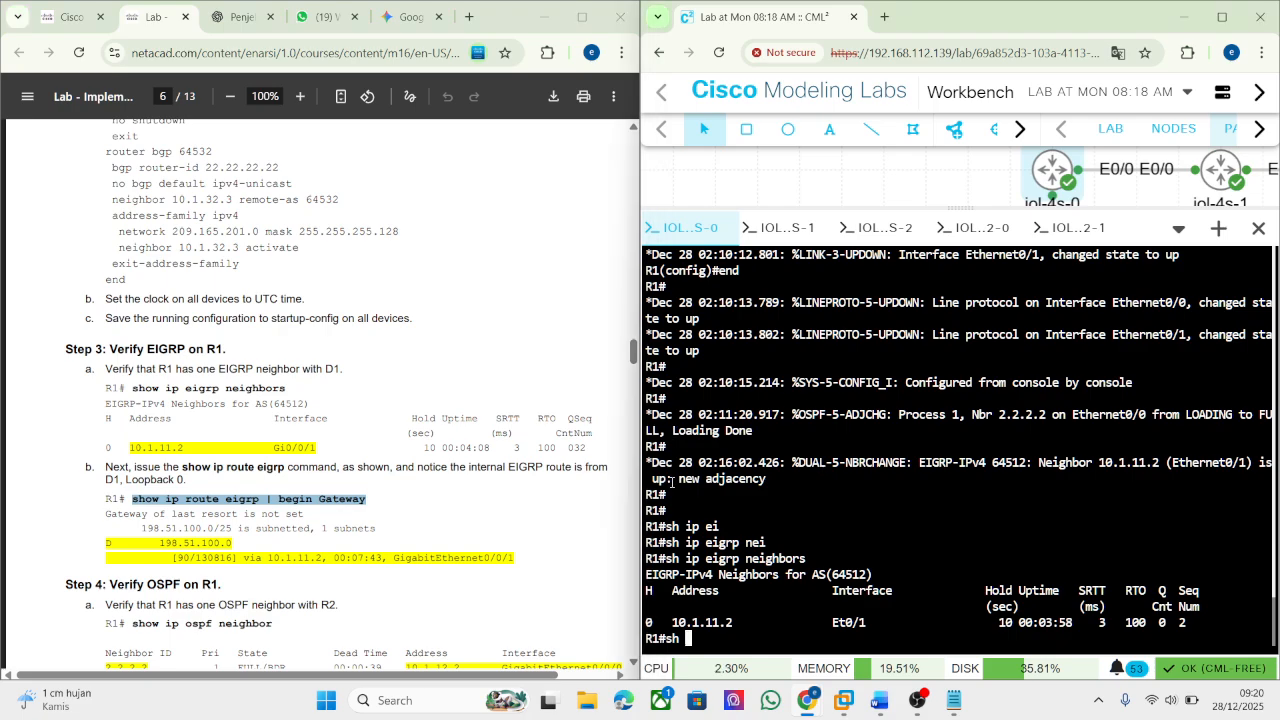
pyautogui.write('sh ip')
pyautogui.write('rou')
pyautogui.press('Tab')
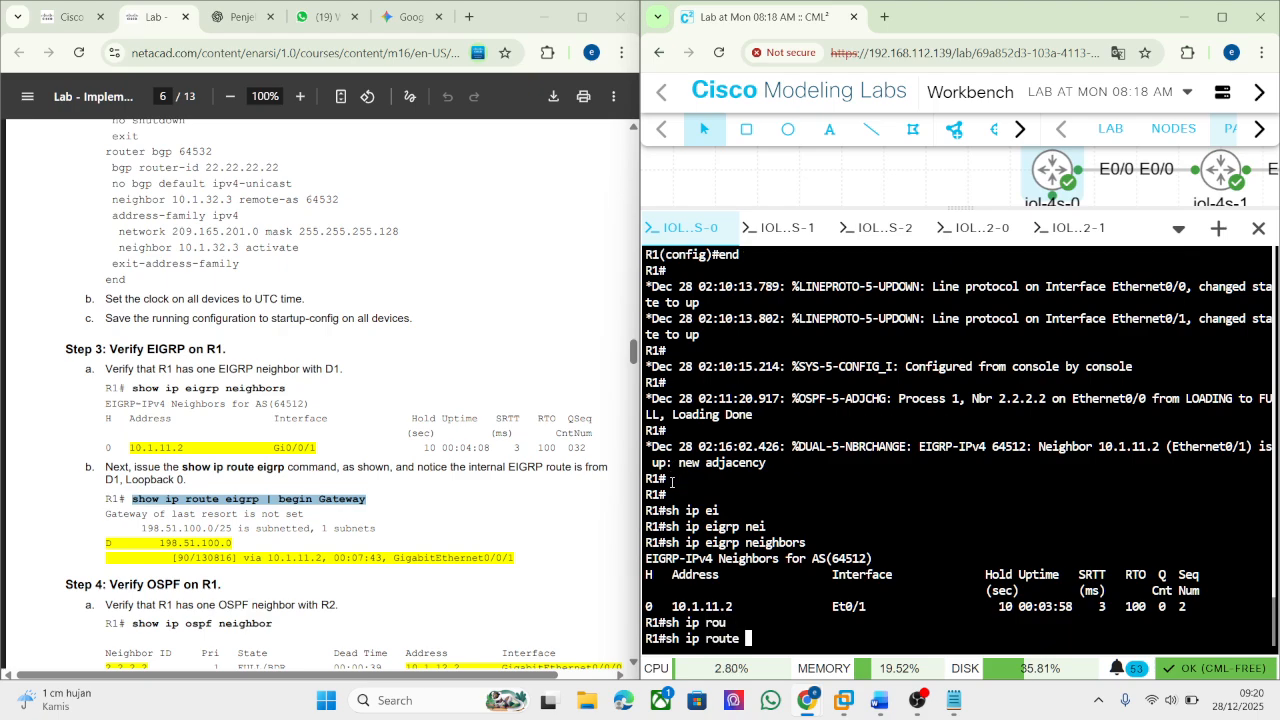
pyautogui.write('ei')
pyautogui.press('Tab')
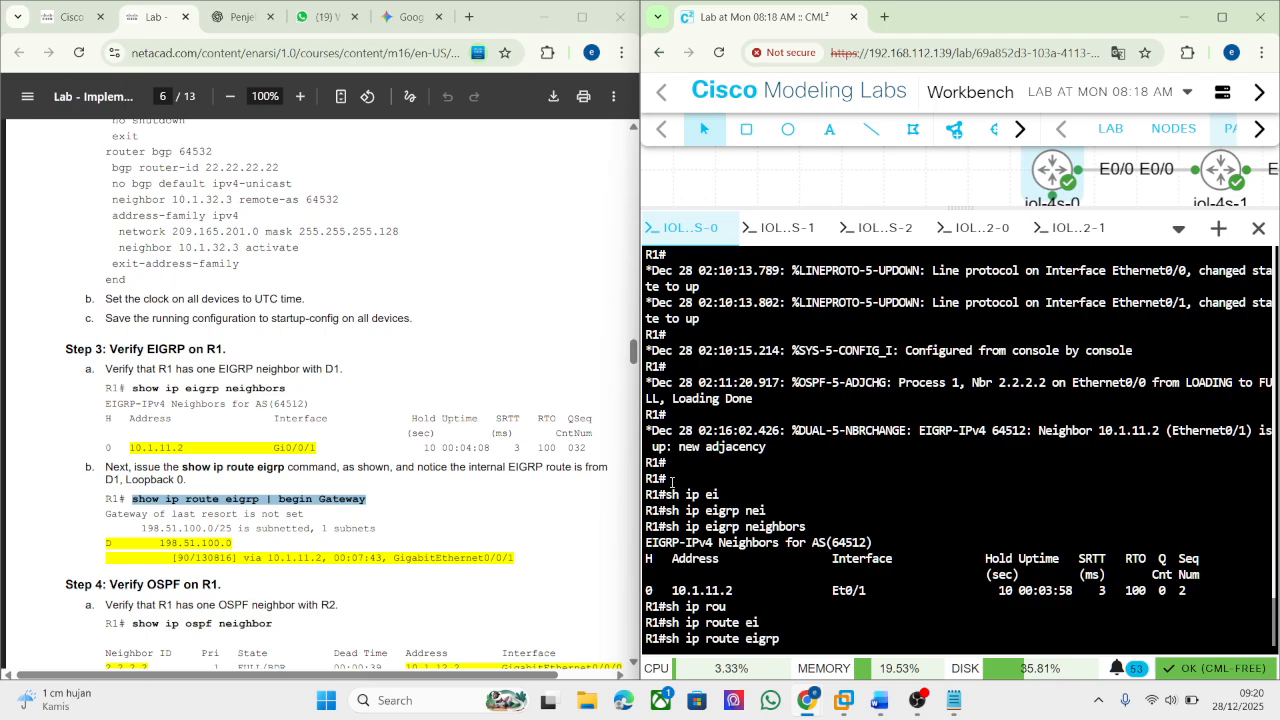
pyautogui.press('Return')
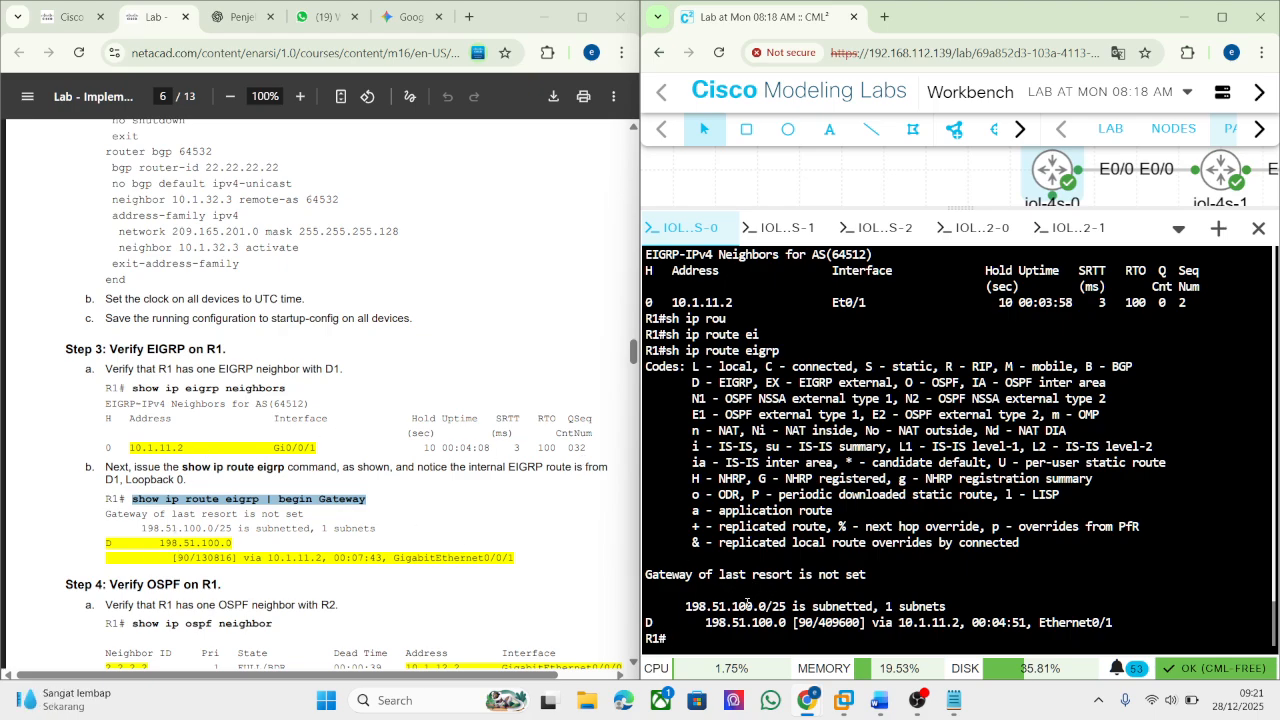
# Examine the 198.51.100.0 EIGRP route entry in R1's console output.
pyautogui.moveTo(747, 604); pyautogui.dragTo(801, 612)
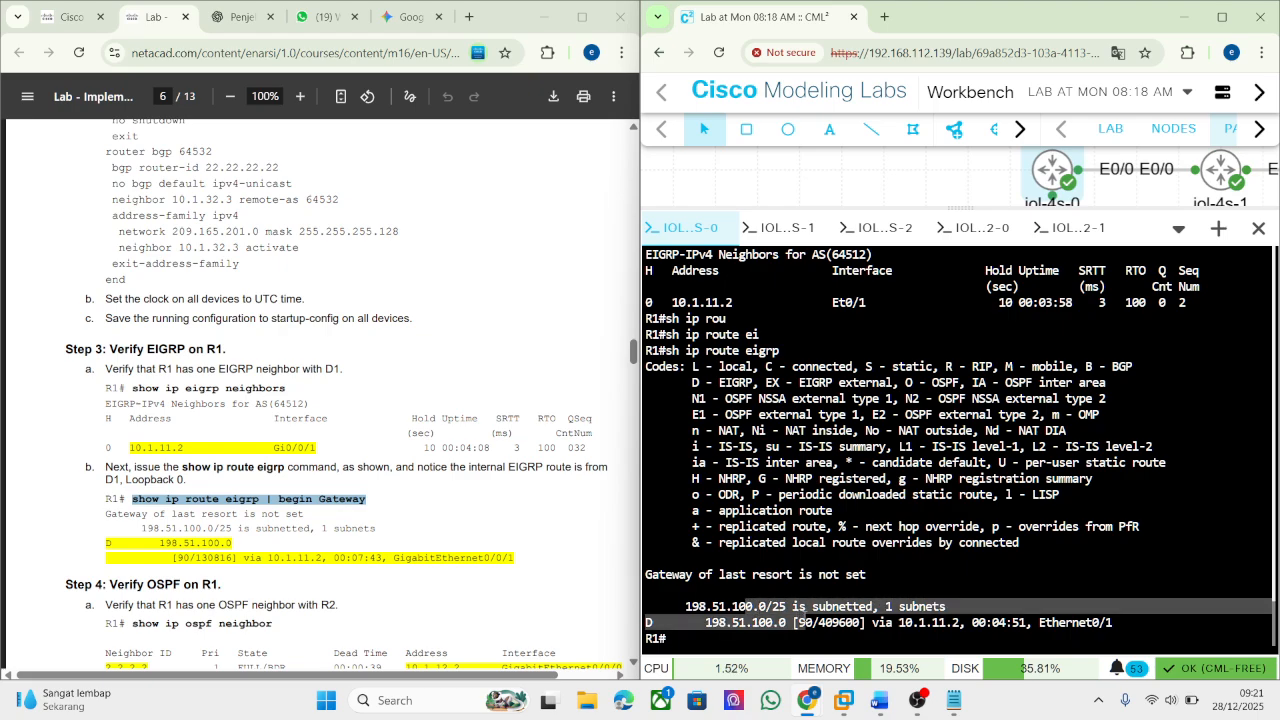
pyautogui.moveTo(652, 604); pyautogui.dragTo(1069, 634)
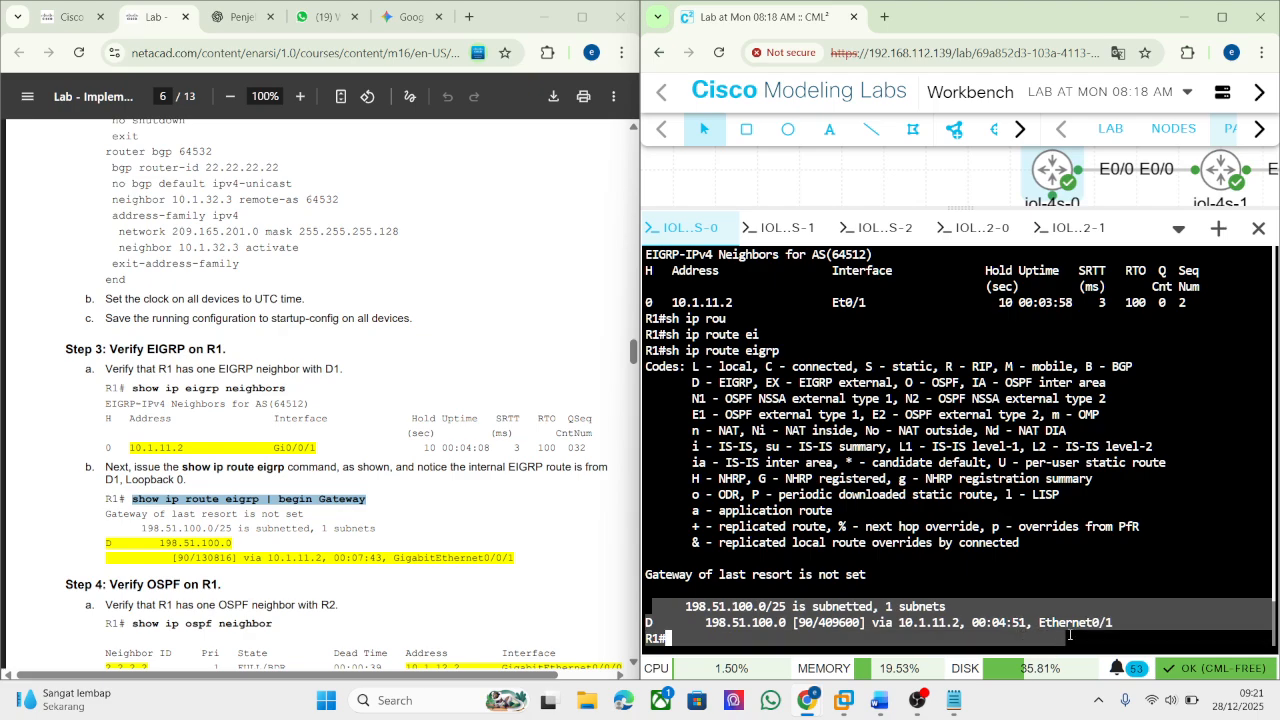
pyautogui.click(729, 487)
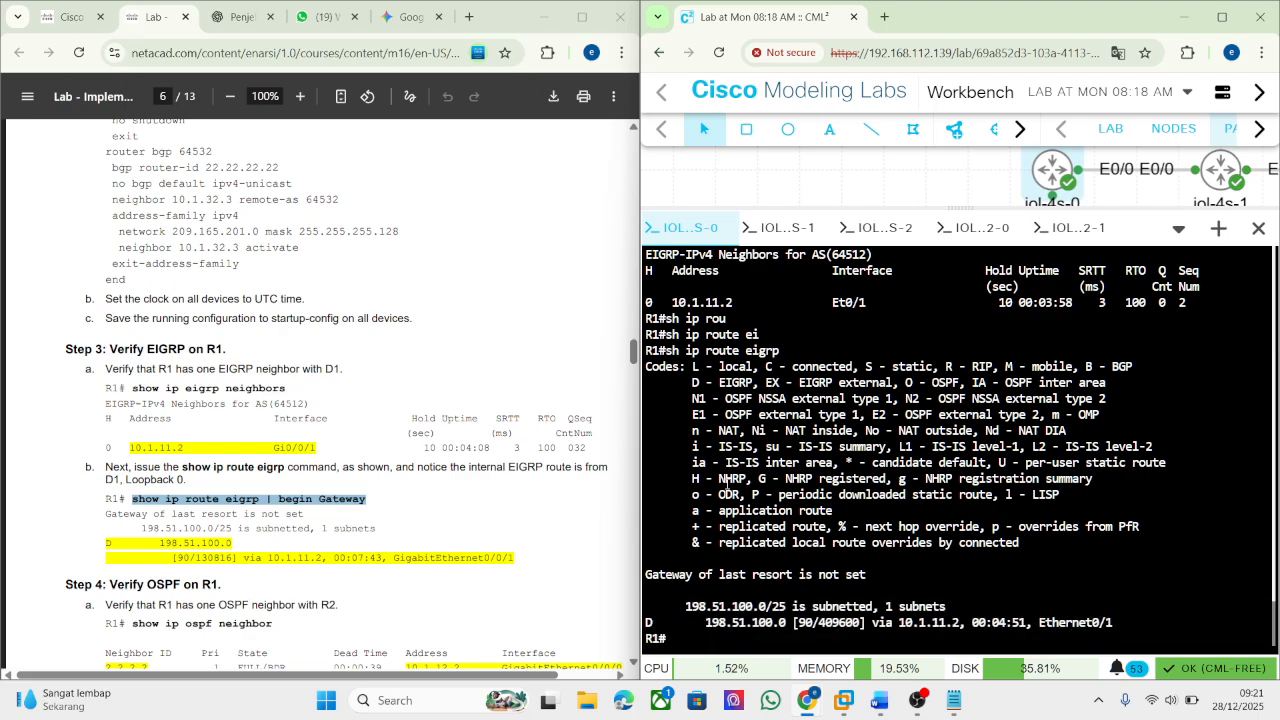
# Capture R1's sh ip eigrp neighbors output and paste the snip into the Word document under a "Step 3" label.
pyautogui.scroll(1, 650, 372)
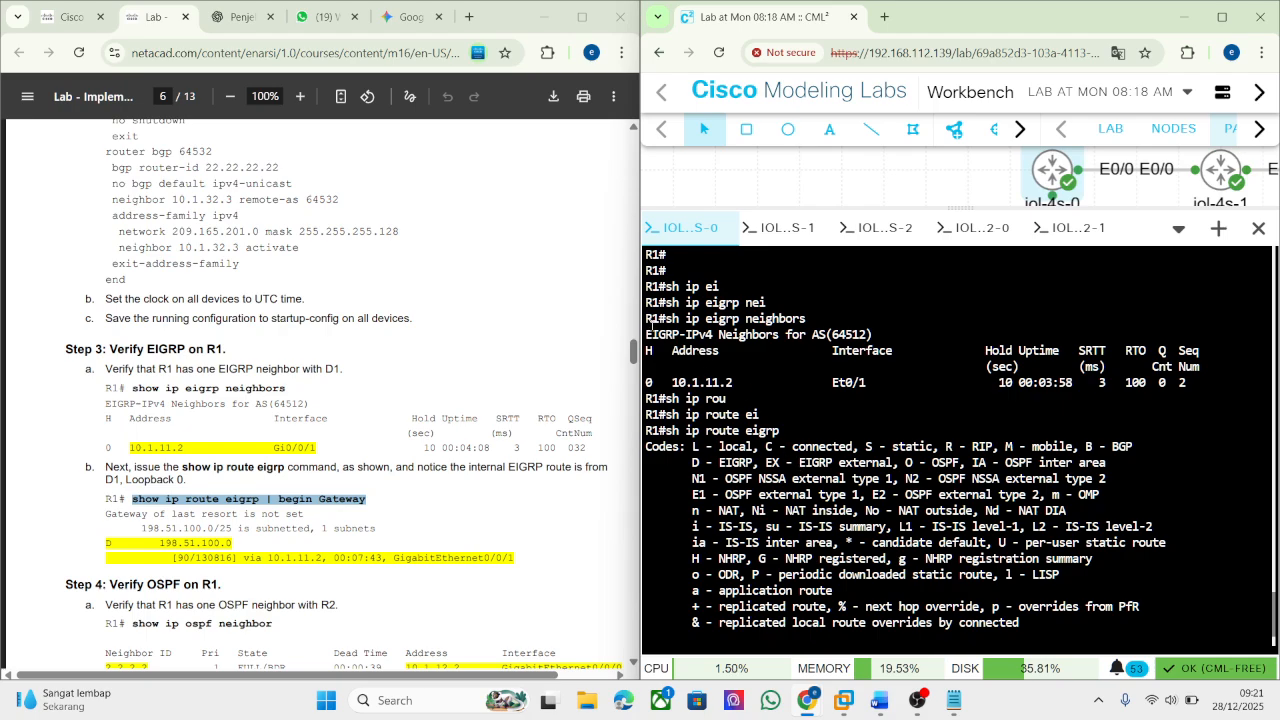
pyautogui.press('super+shift+s')
pyautogui.moveTo(647, 317); pyautogui.dragTo(1277, 409)
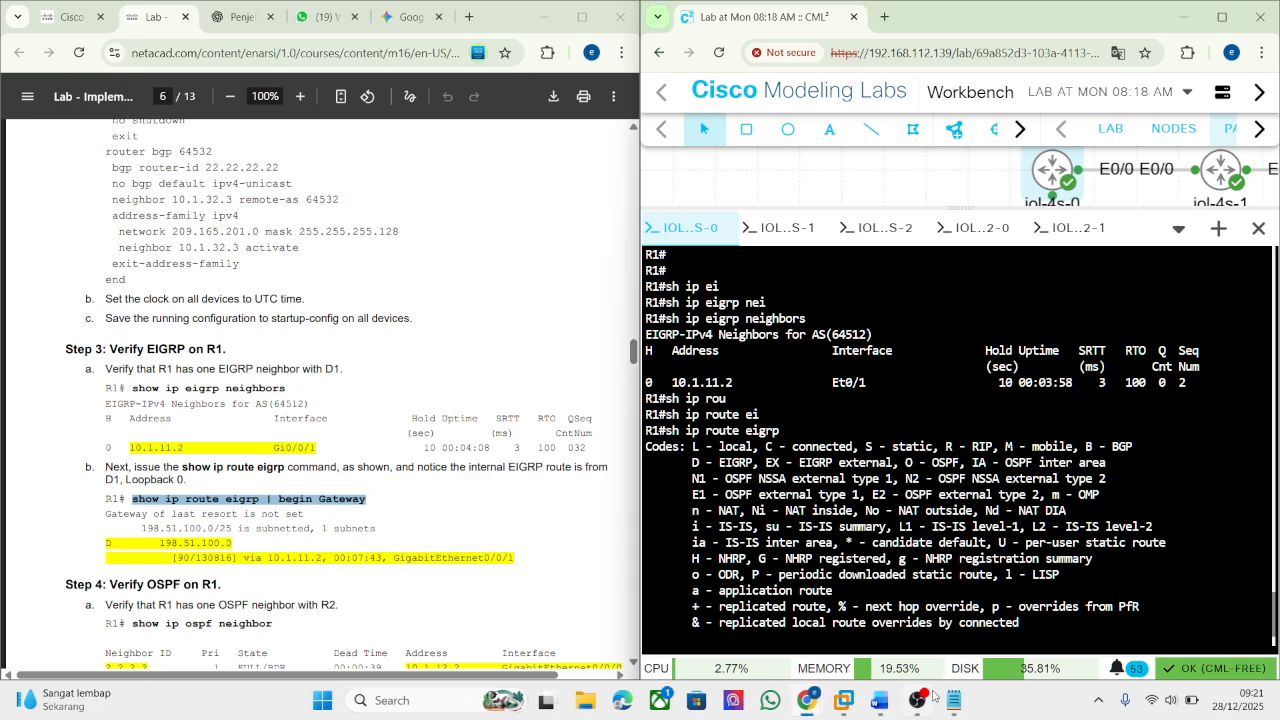
pyautogui.moveTo(885, 706)
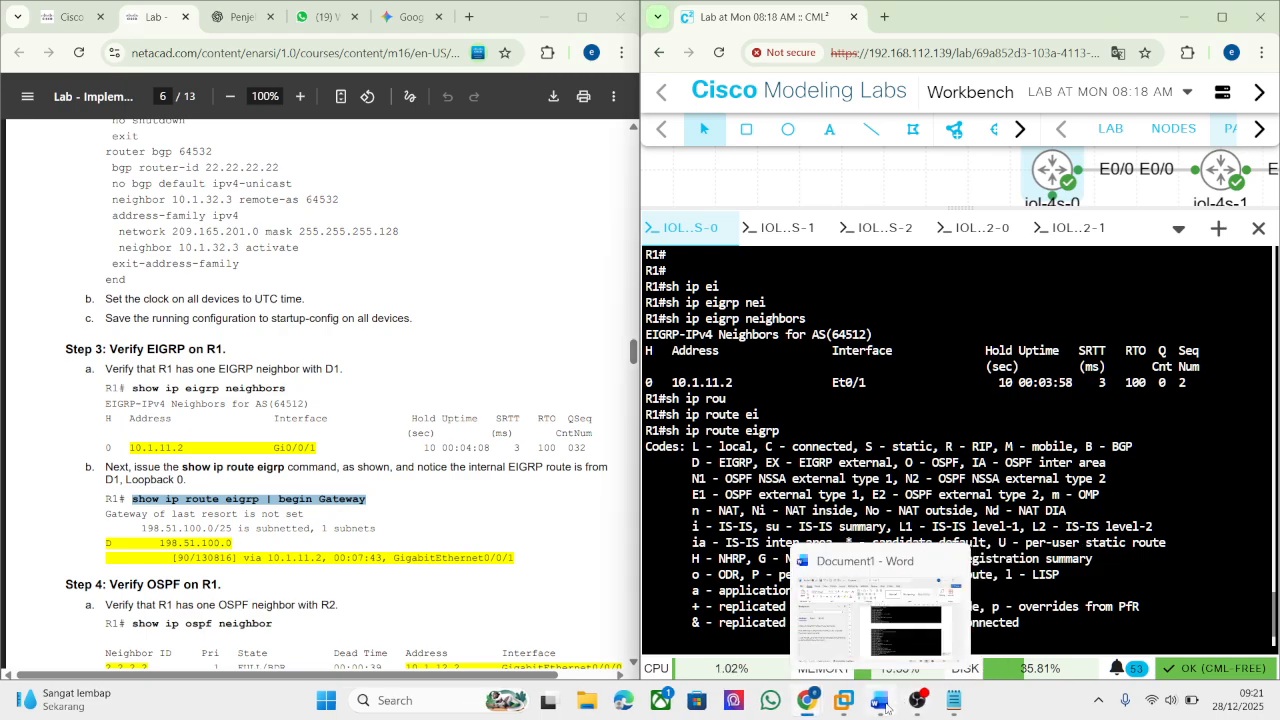
pyautogui.click(885, 706)
pyautogui.scroll(-1, 740, 430)
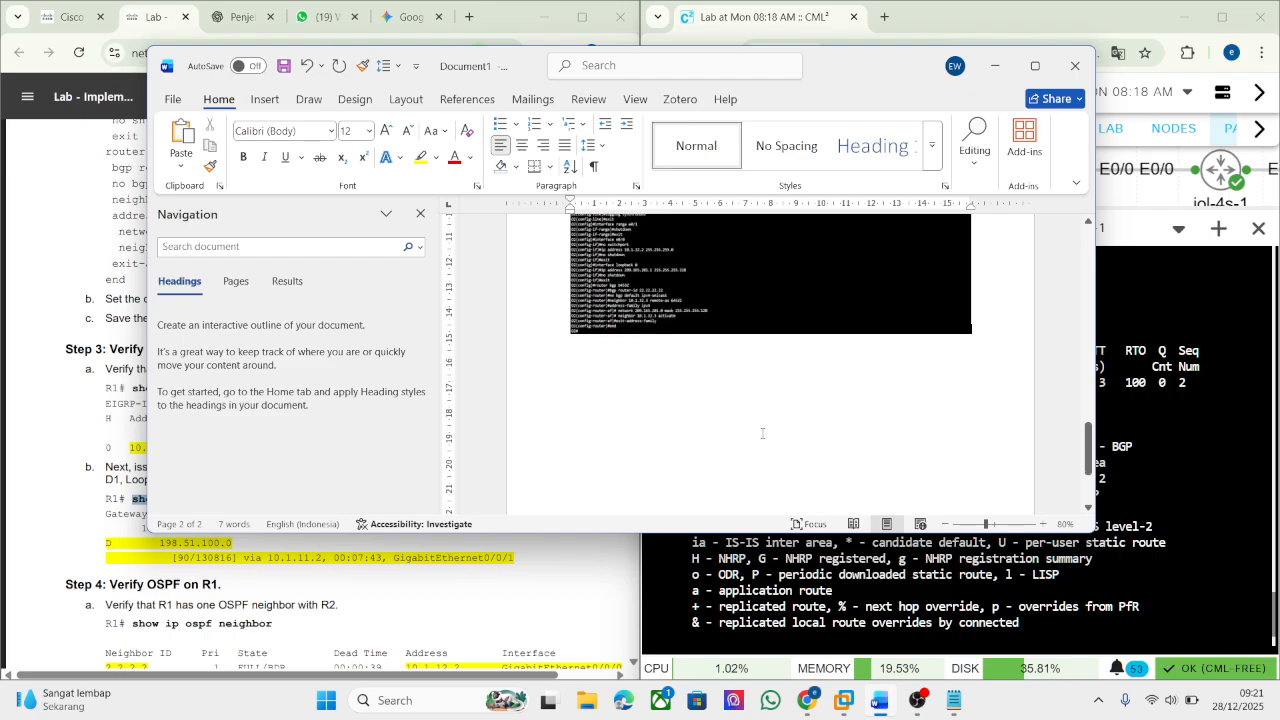
pyautogui.click(571, 372)
pyautogui.hotkey('ctrl', 'v')
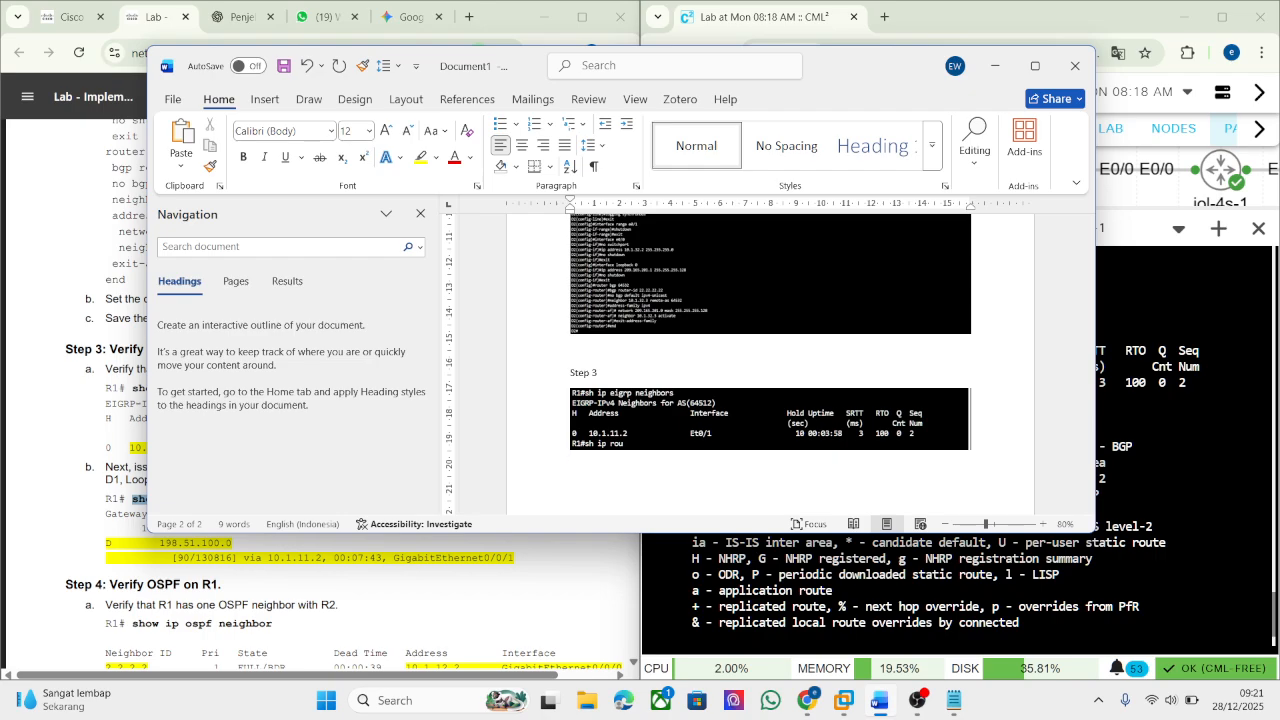
# Capture R1's complete sh ip route eigrp output and paste the snip below the EIGRP neighbors image in the Word document.
pyautogui.click(786, 572)
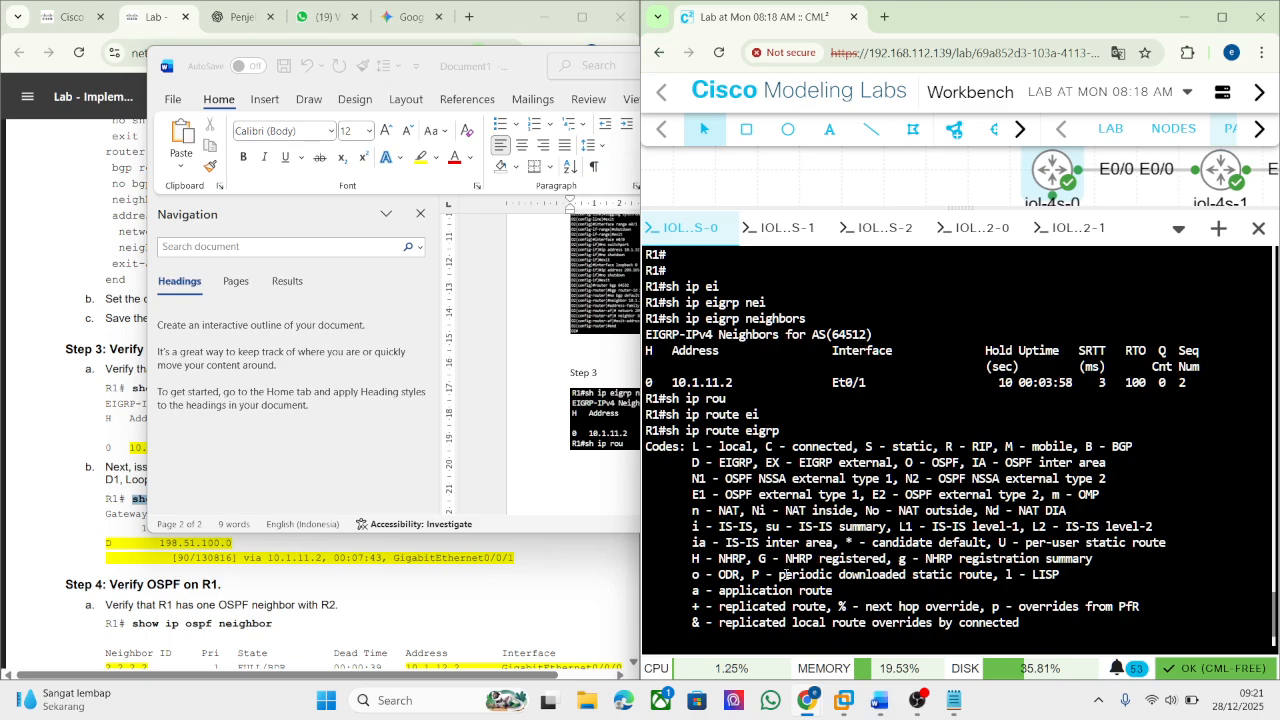
pyautogui.press('super+shift+s')
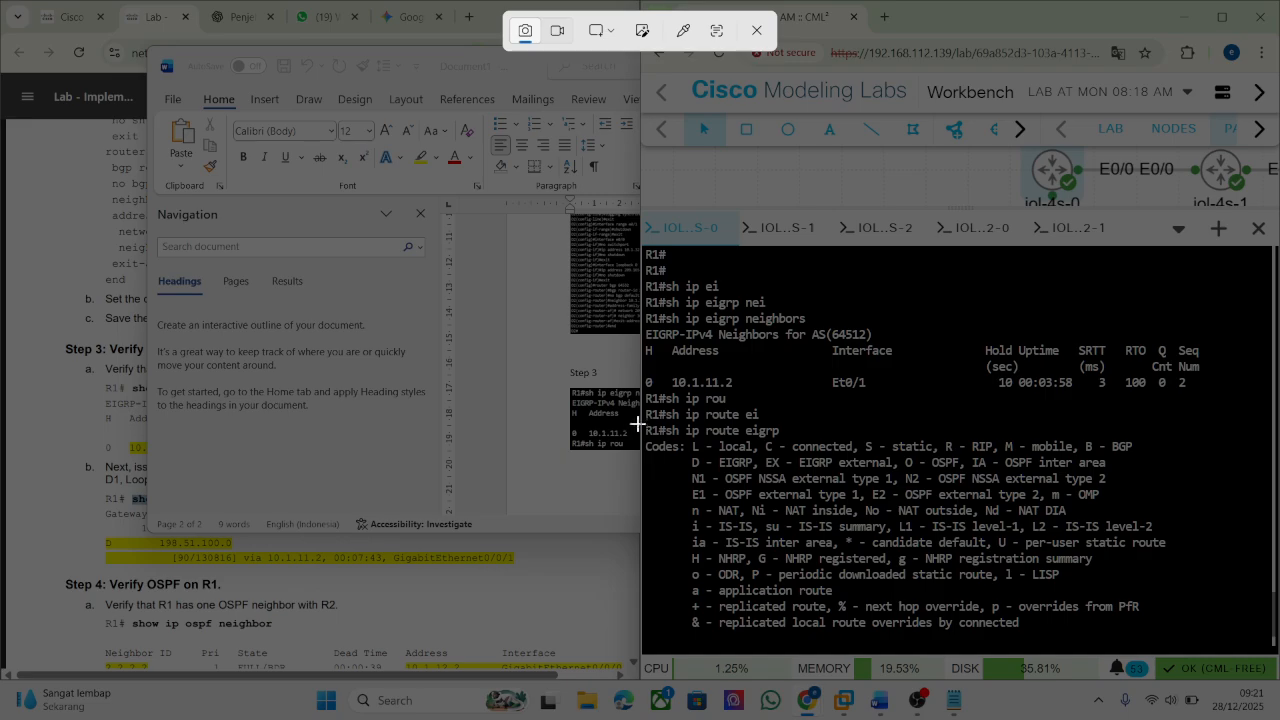
pyautogui.moveTo(640, 424); pyautogui.dragTo(1088, 605)
pyautogui.scroll(-2, 980, 569)
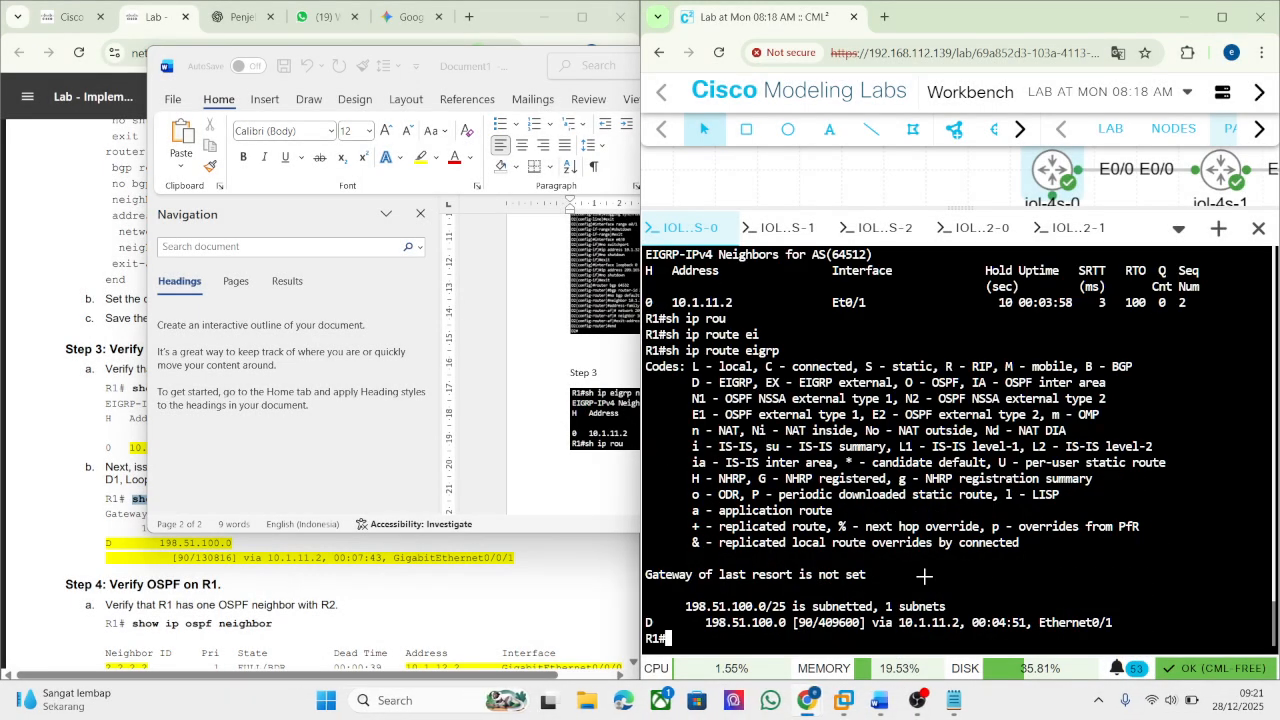
pyautogui.press('super+shift+s')
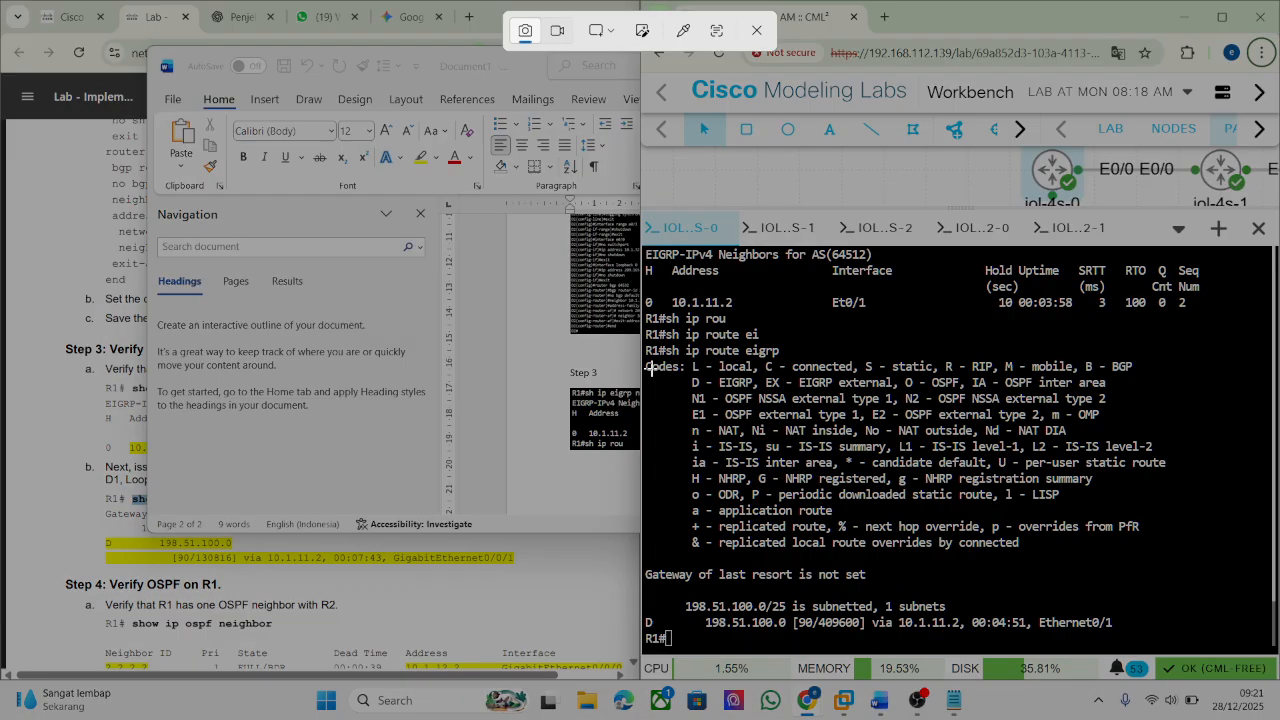
pyautogui.moveTo(641, 336); pyautogui.dragTo(1268, 636)
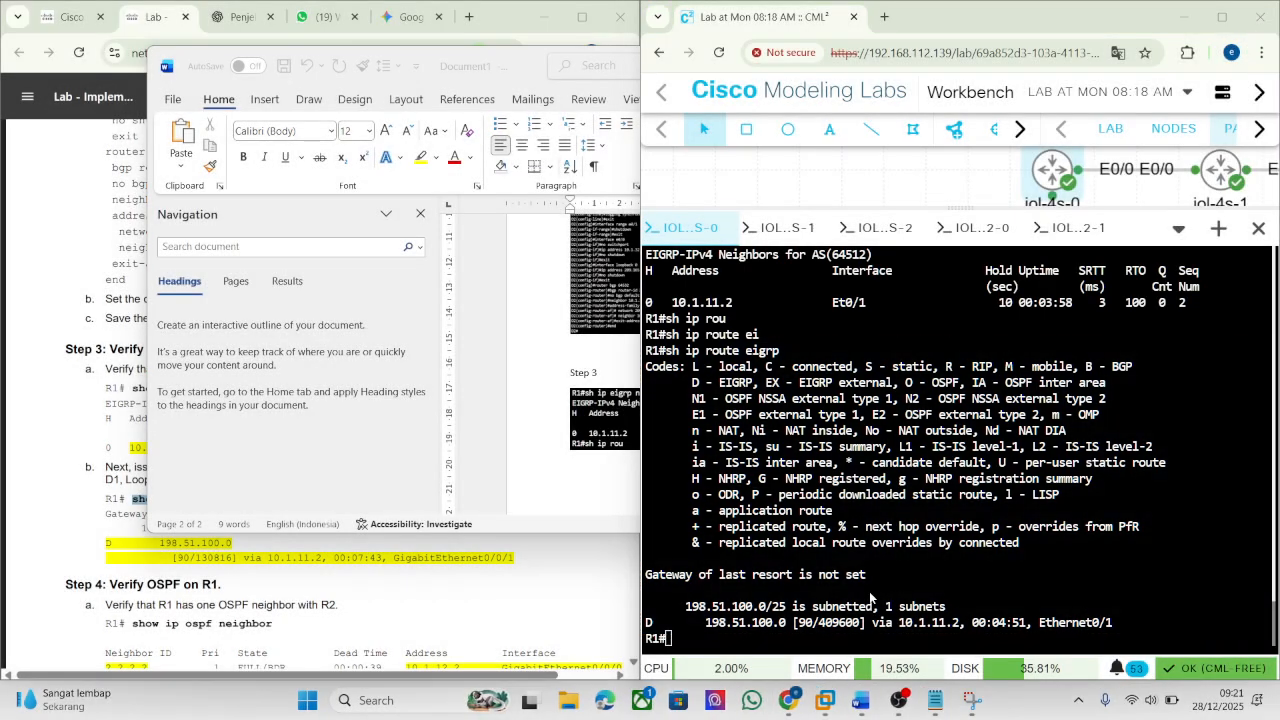
pyautogui.click(606, 487)
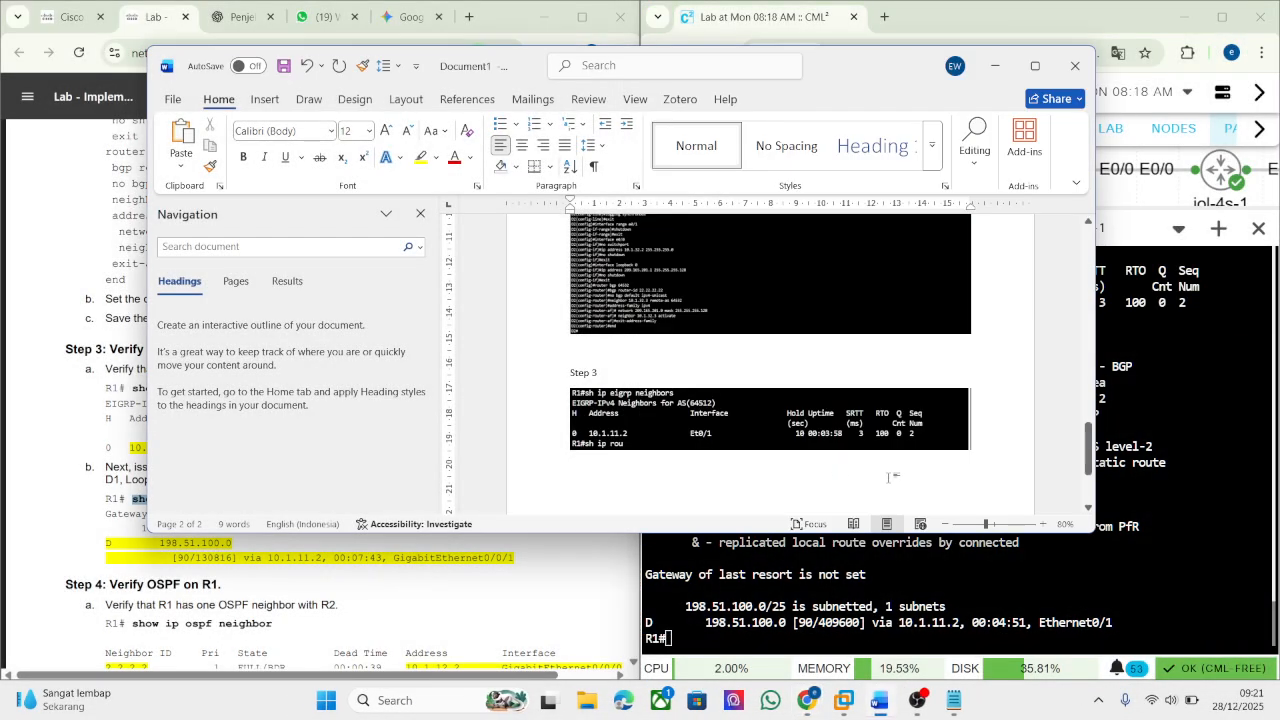
pyautogui.hotkey('ctrl', 'v')
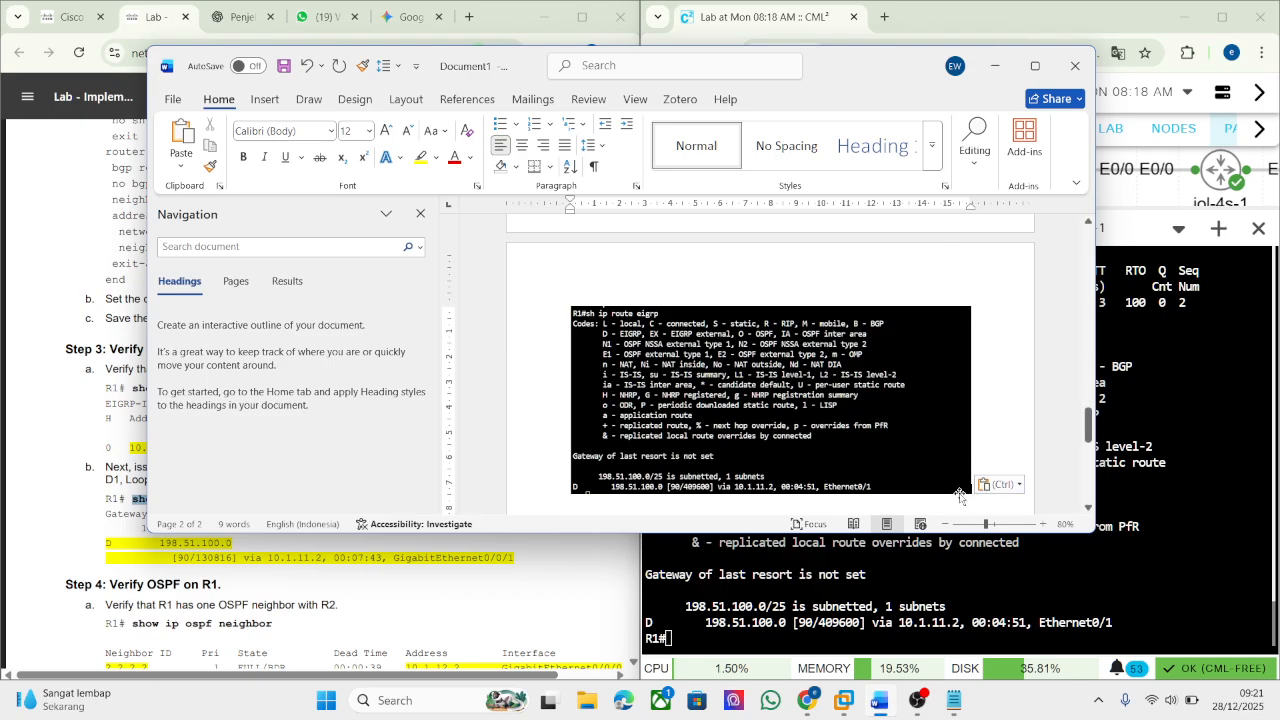
pyautogui.press('Return')
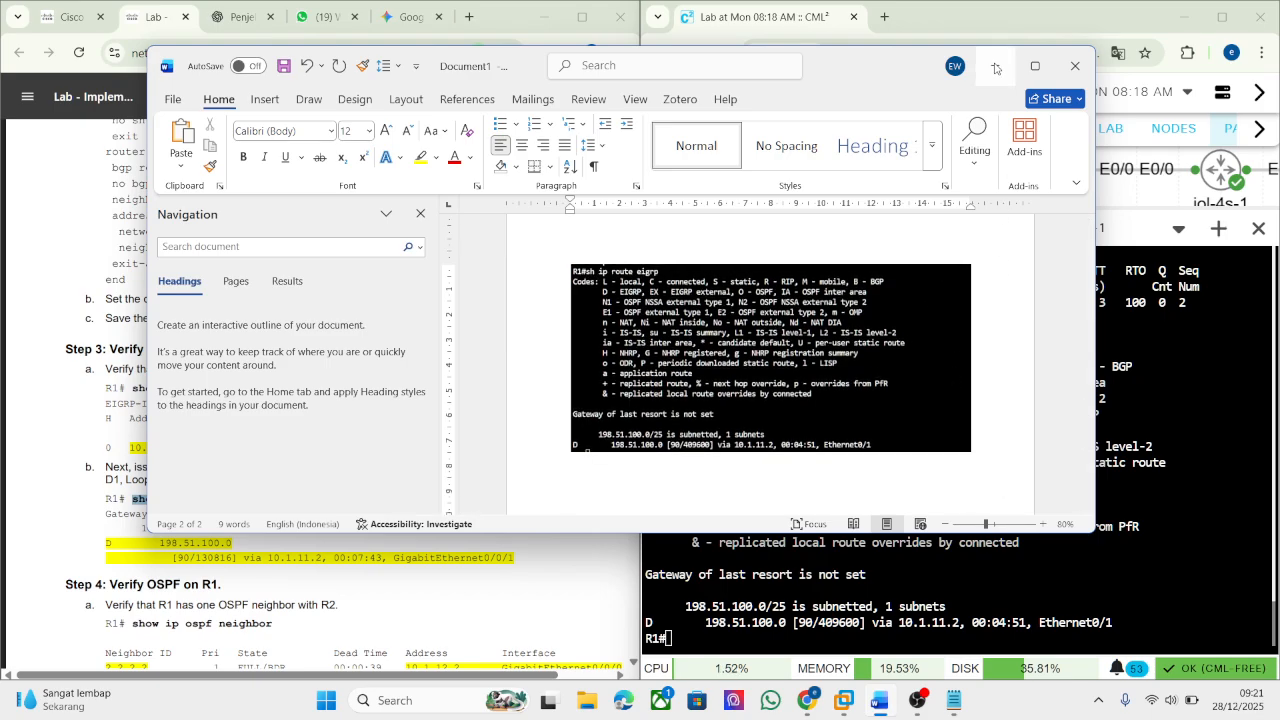
pyautogui.click(994, 66)
# Read the lab PDF's Step 4 on verifying OSPF on R1 and ChatGPT's explanation of that step.
pyautogui.scroll(-3, 63, 481)
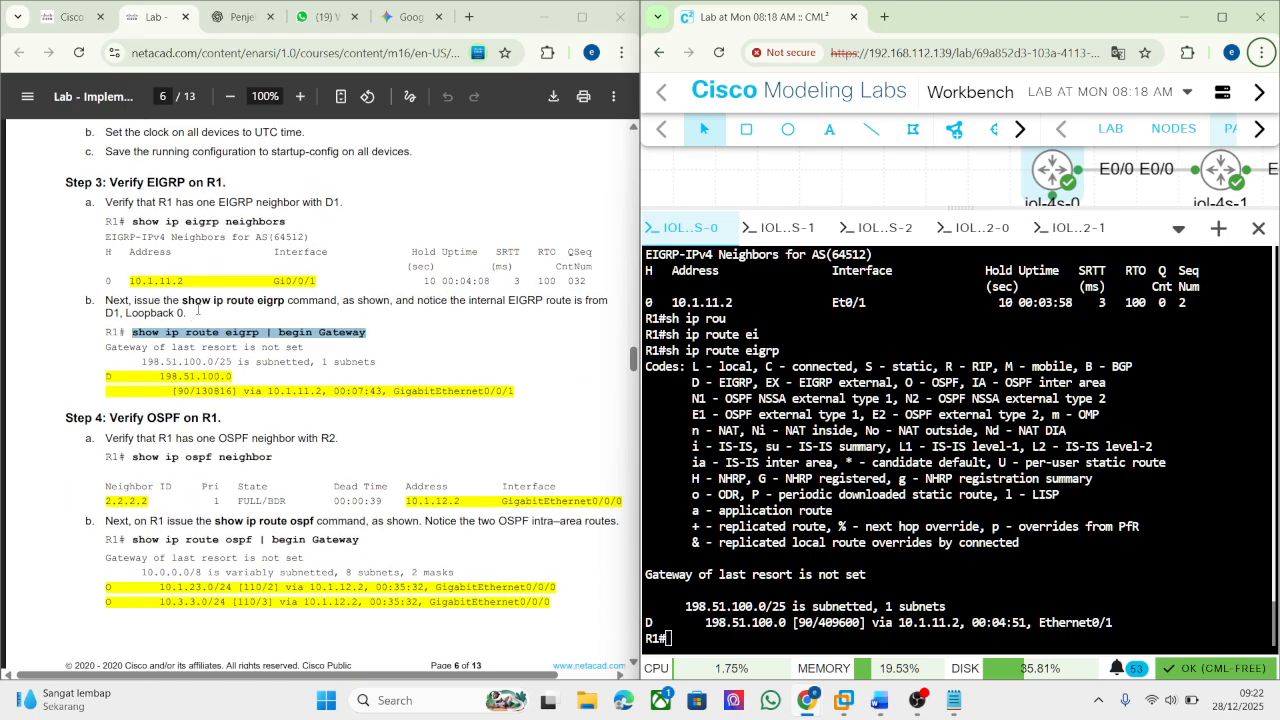
pyautogui.click(241, 17)
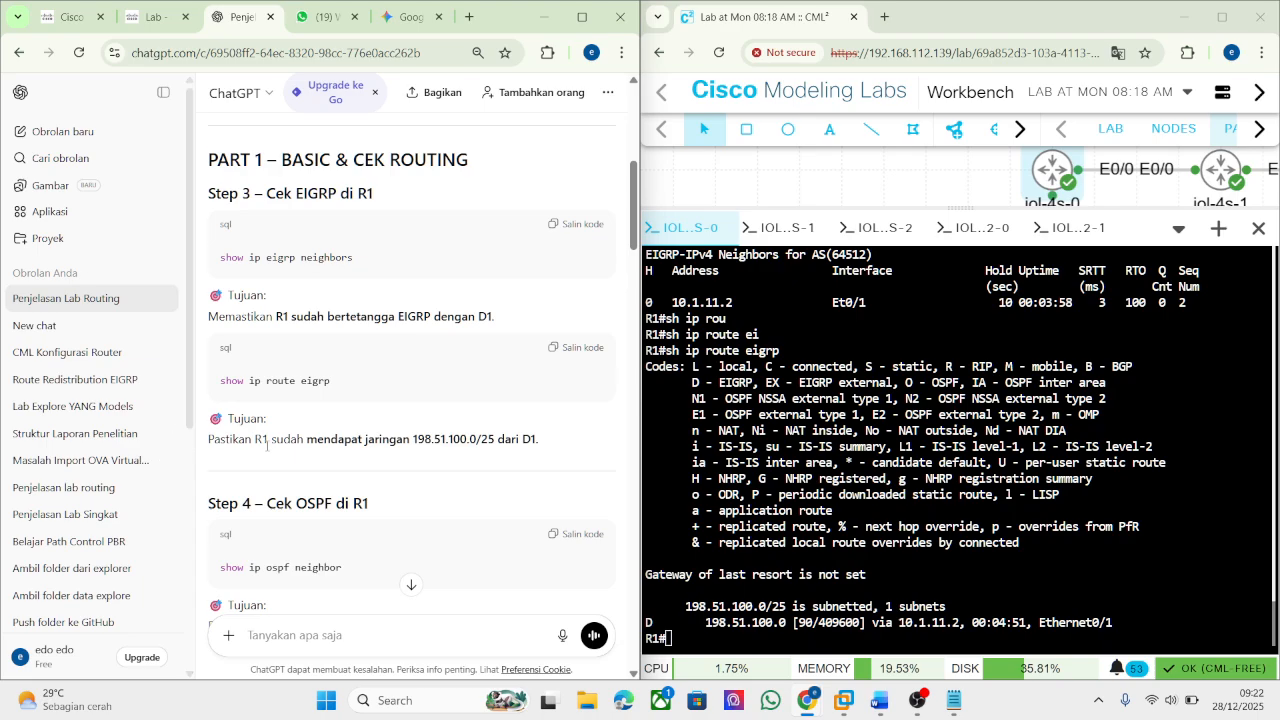
pyautogui.scroll(-3, 266, 446)
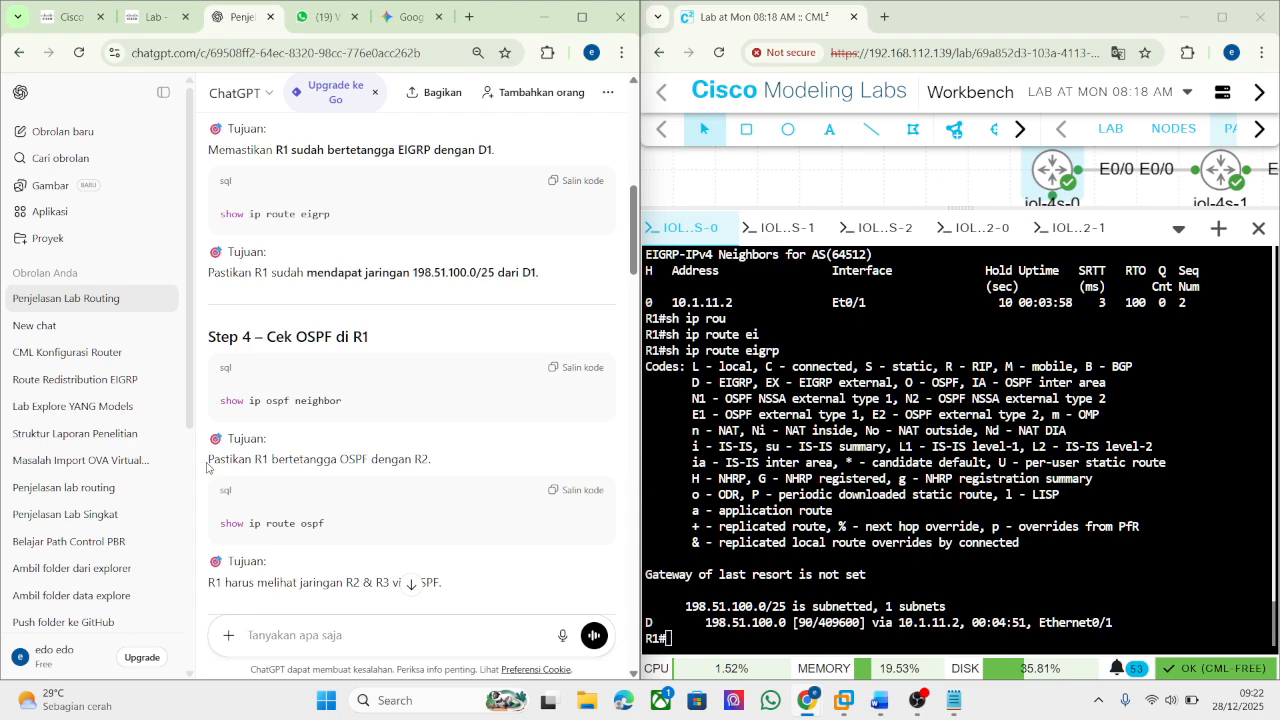
pyautogui.moveTo(207, 466); pyautogui.dragTo(440, 470)
pyautogui.click(435, 465)
pyautogui.scroll(-1, 250, 500)
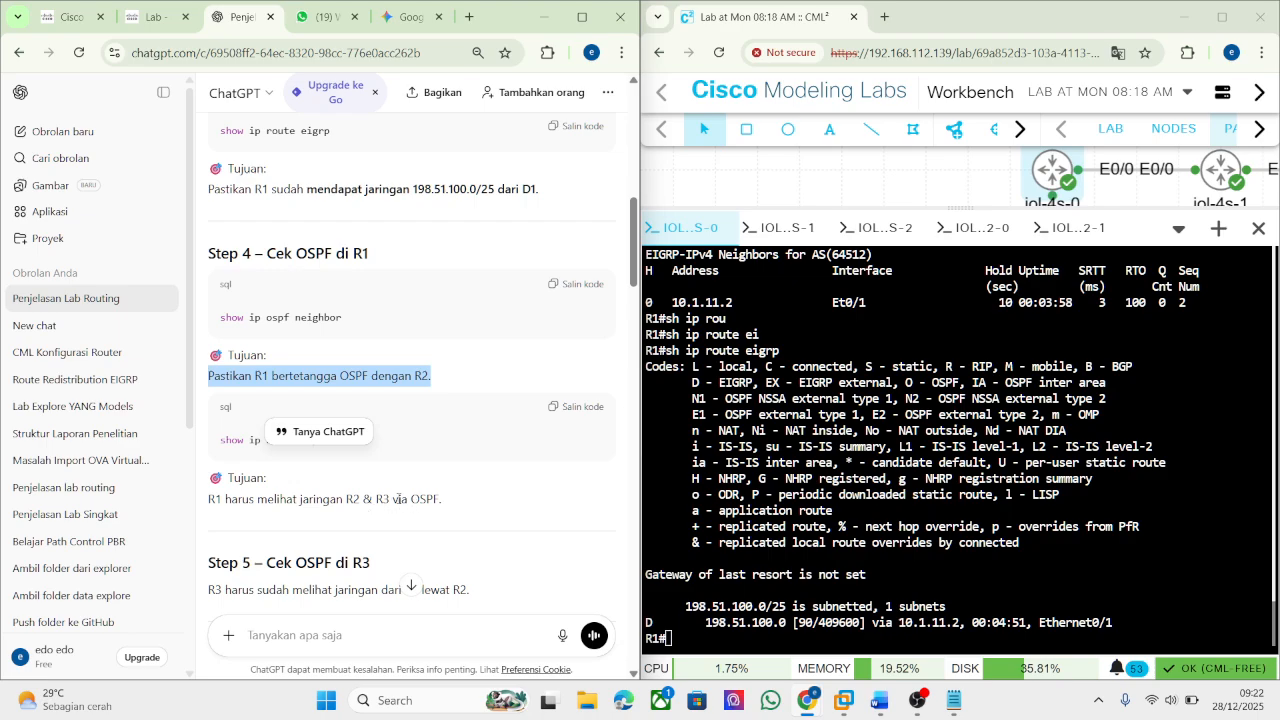
pyautogui.scroll(-1, 398, 498)
pyautogui.click(155, 17)
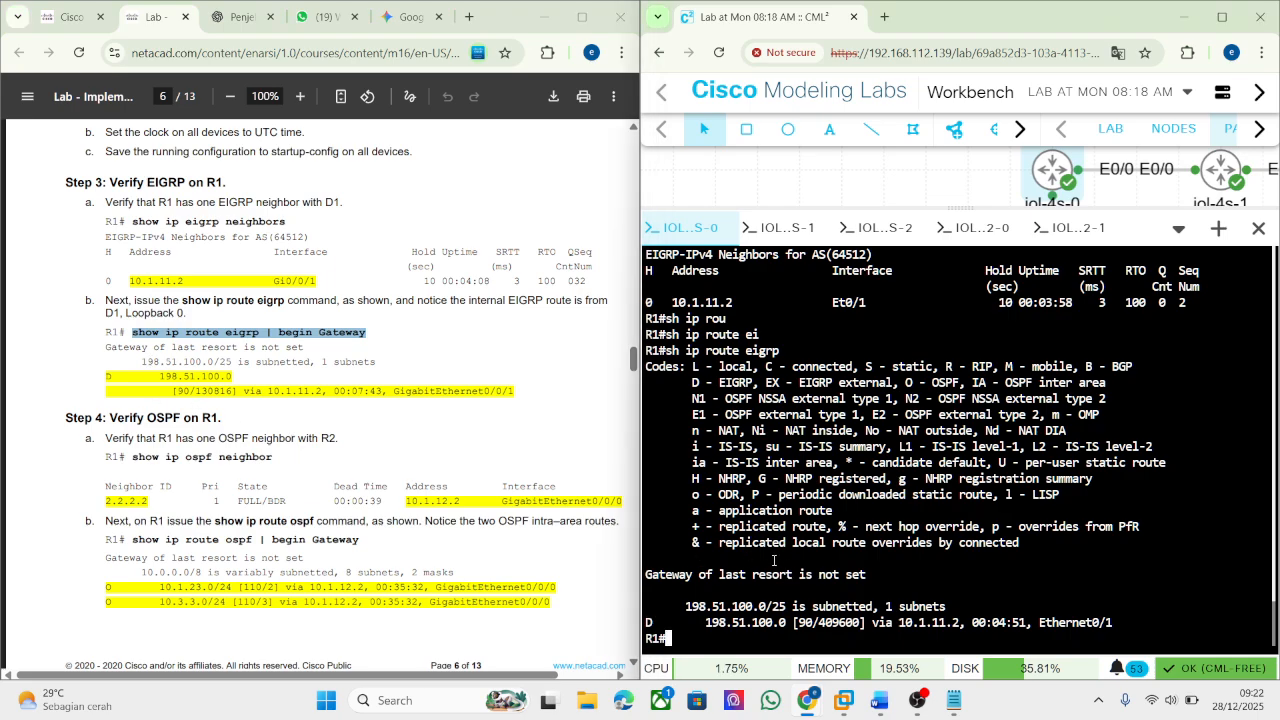
# Run sh ip ospf neighbor on R1.
pyautogui.write('sh ip os')
pyautogui.press('Tab')
pyautogui.press('BackSpace')
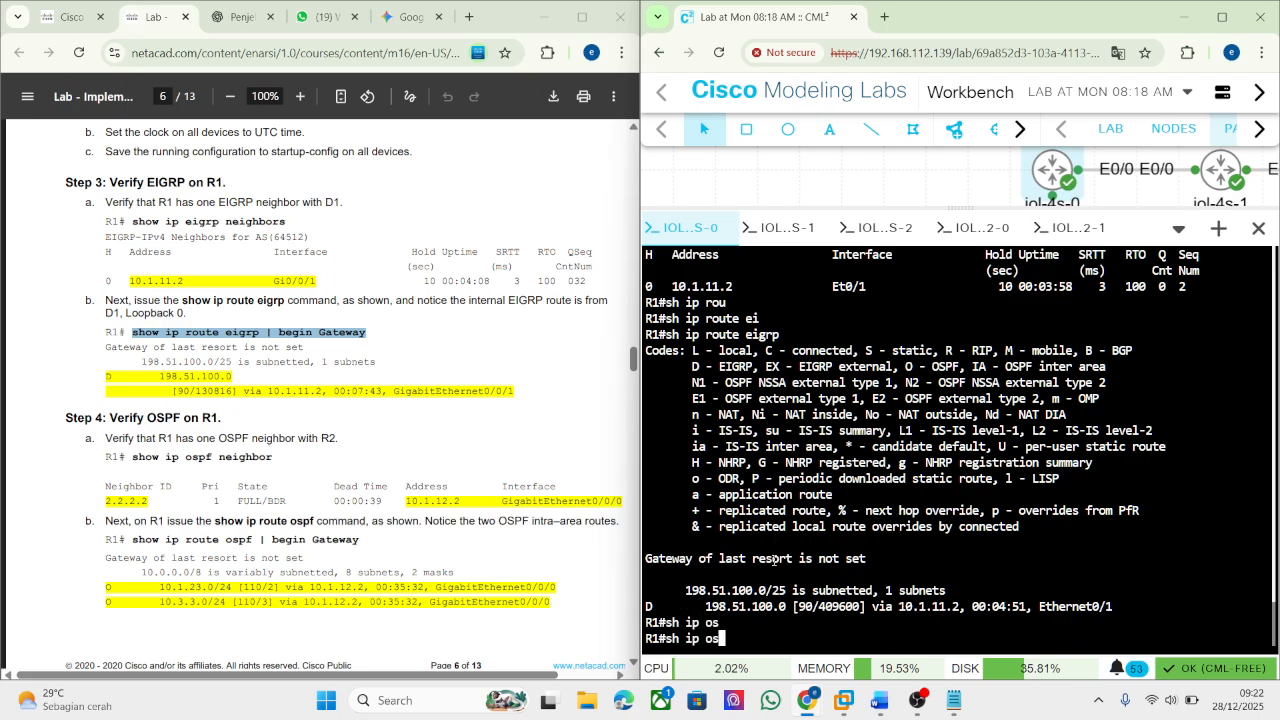
pyautogui.write('S')
pyautogui.press('Tab')
pyautogui.write('pf')
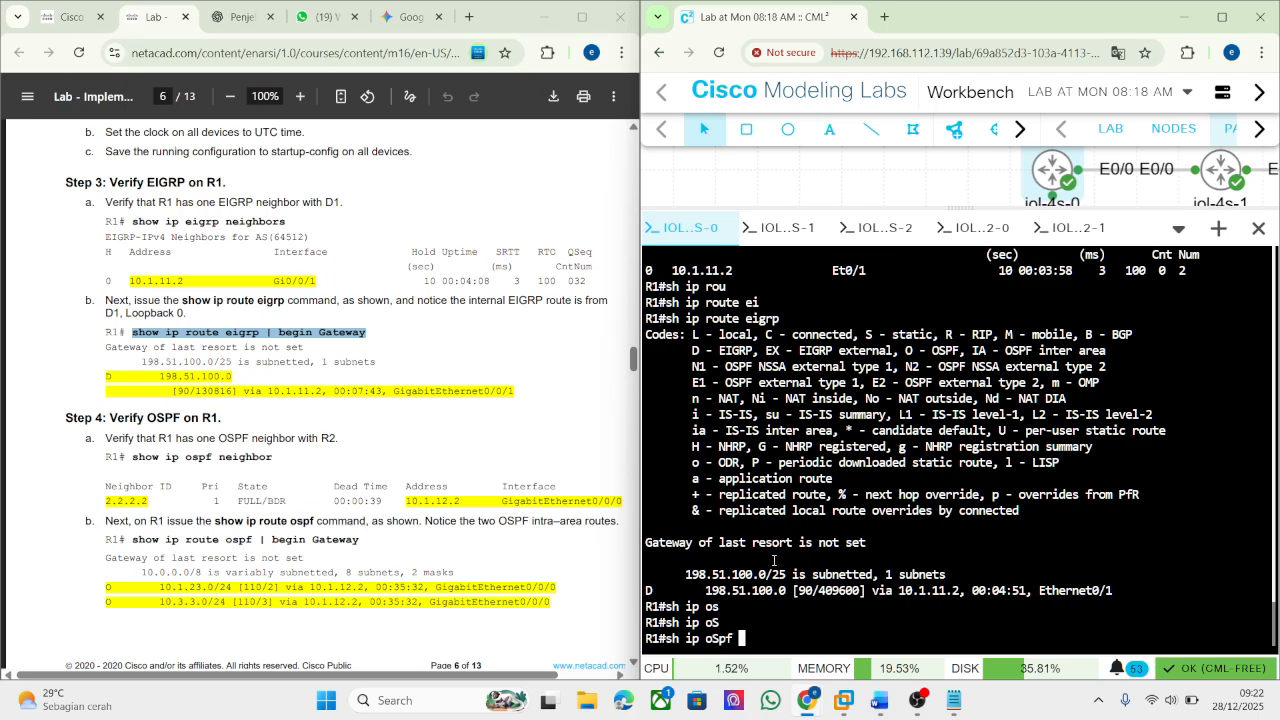
pyautogui.write(' ne')
pyautogui.press('Tab')
pyautogui.press('Return')
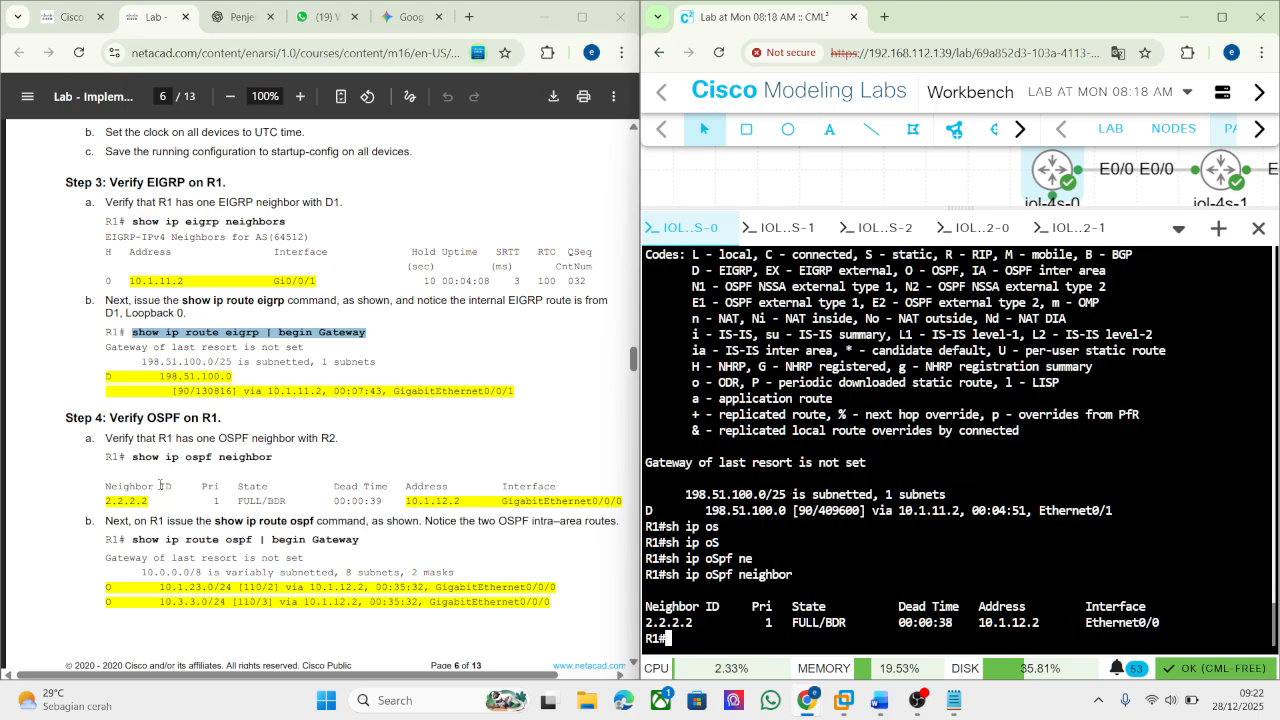
# Compare R1's OSPF neighbor entry with the sample output in Step 4 of the lab PDF.
pyautogui.scroll(-1, 160, 484)
pyautogui.moveTo(104, 424); pyautogui.dragTo(336, 426)
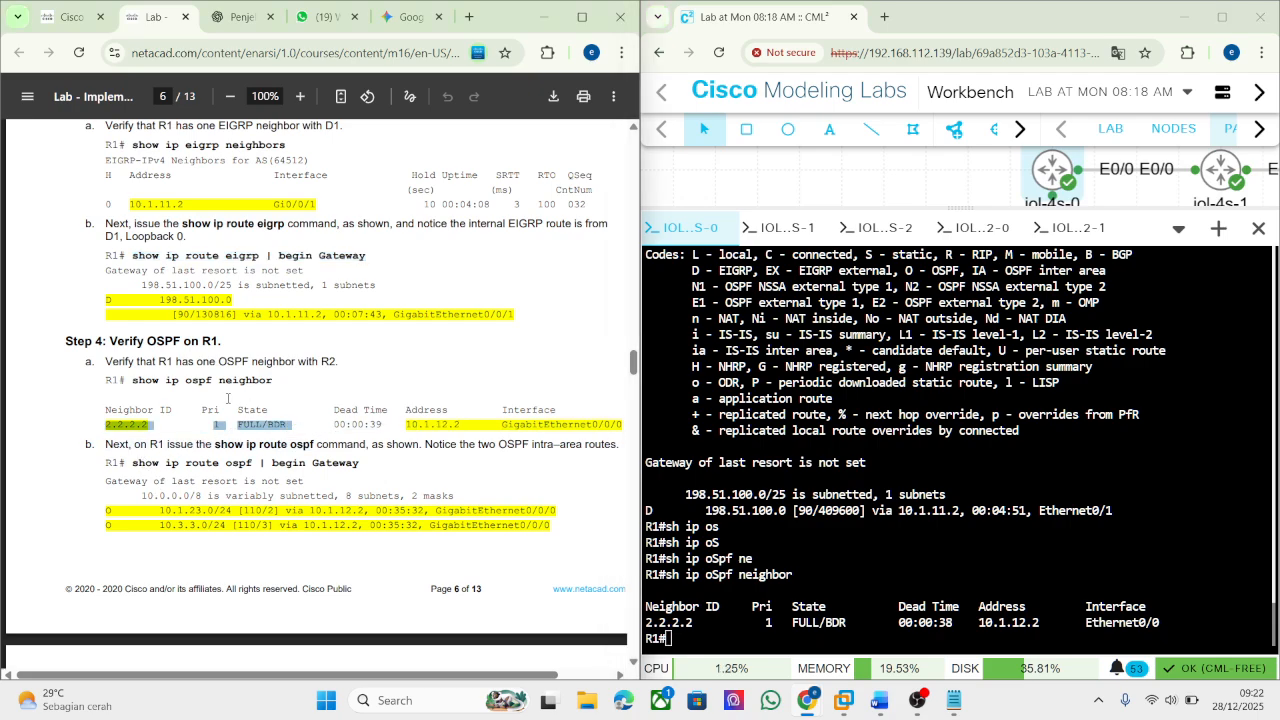
pyautogui.scroll(-1, 290, 386)
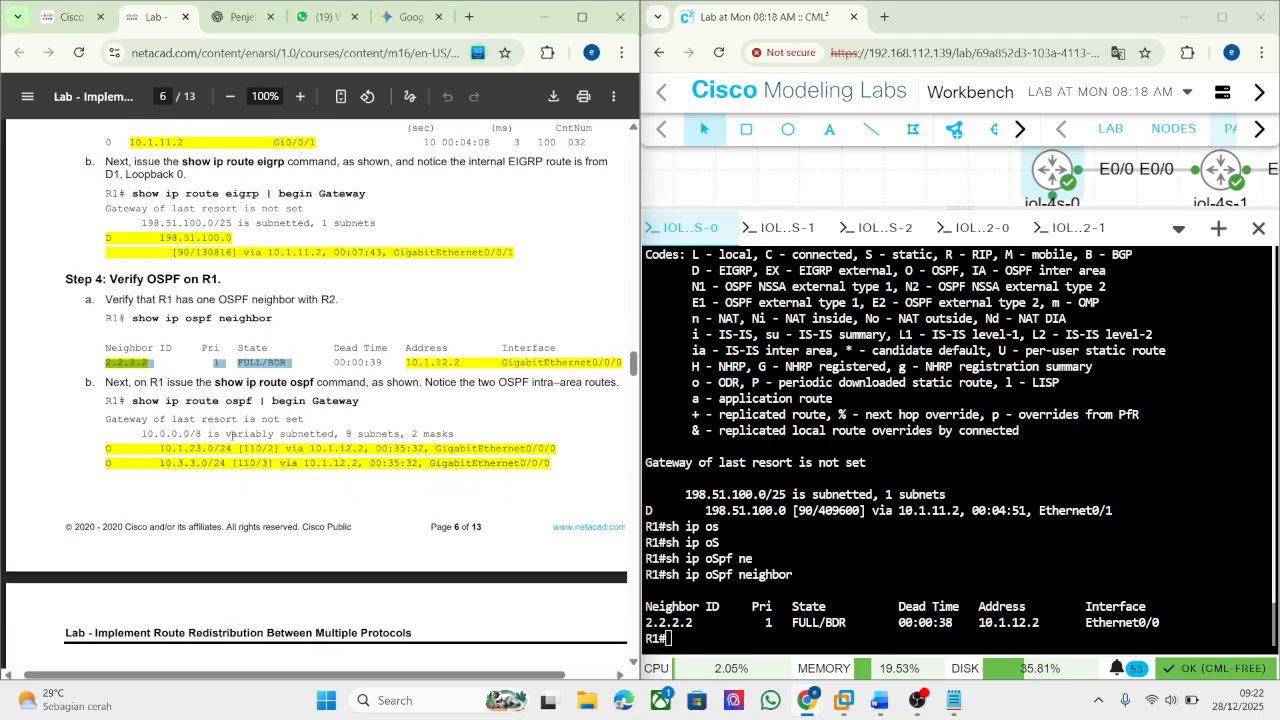
# Review the topology diagram and addressing table on the lab PDF's first page, and return to Step 4.
pyautogui.scroll(15, 260, 410)
pyautogui.scroll(20, 231, 436)
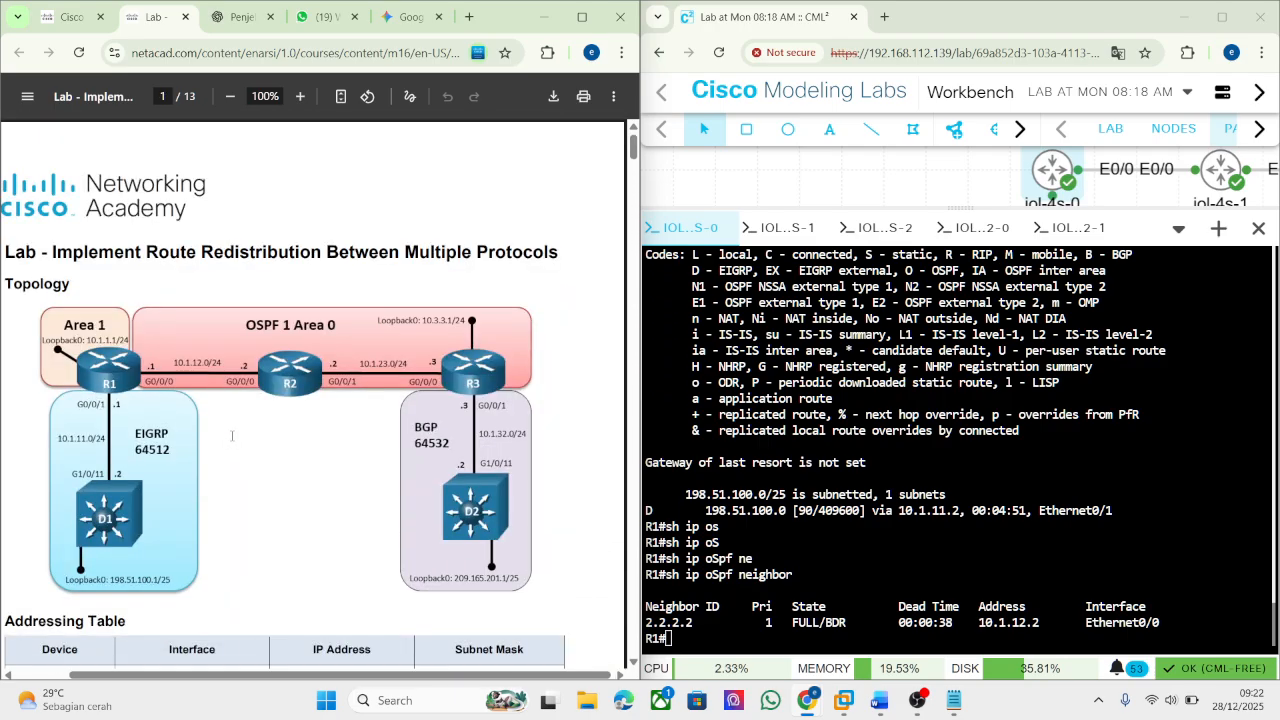
pyautogui.scroll(-2, 231, 436)
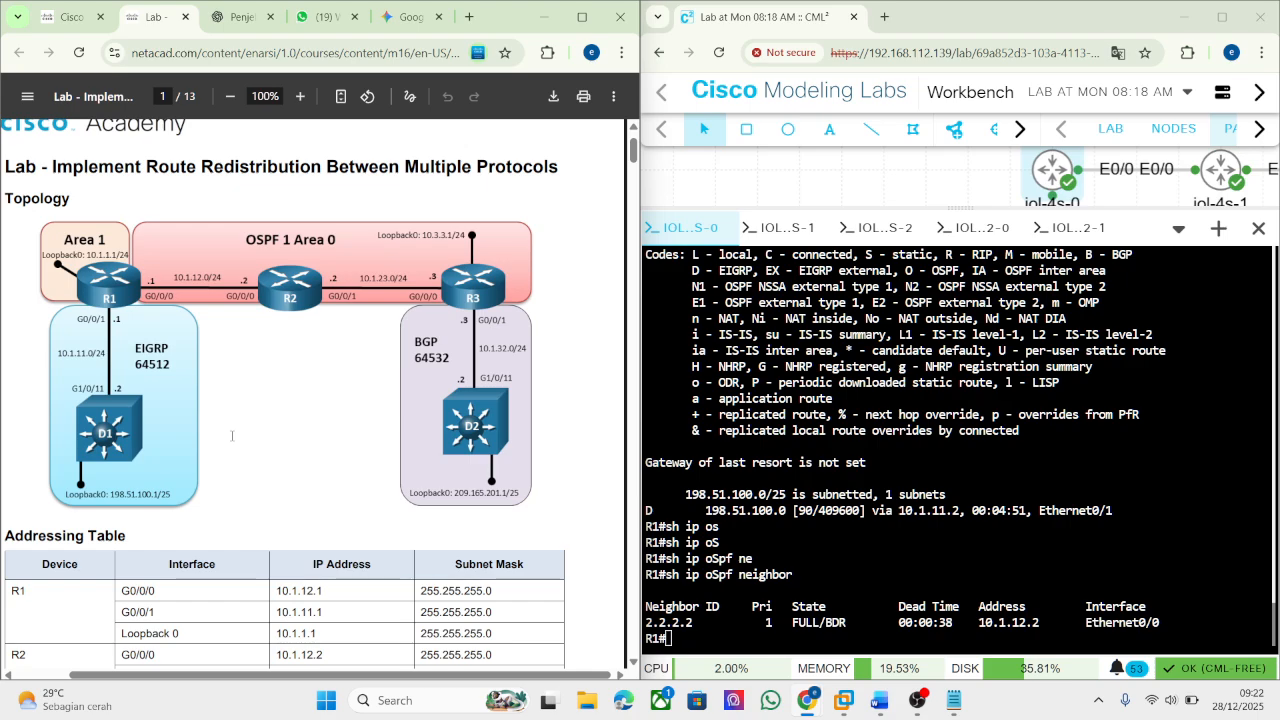
pyautogui.scroll(-5, 231, 436)
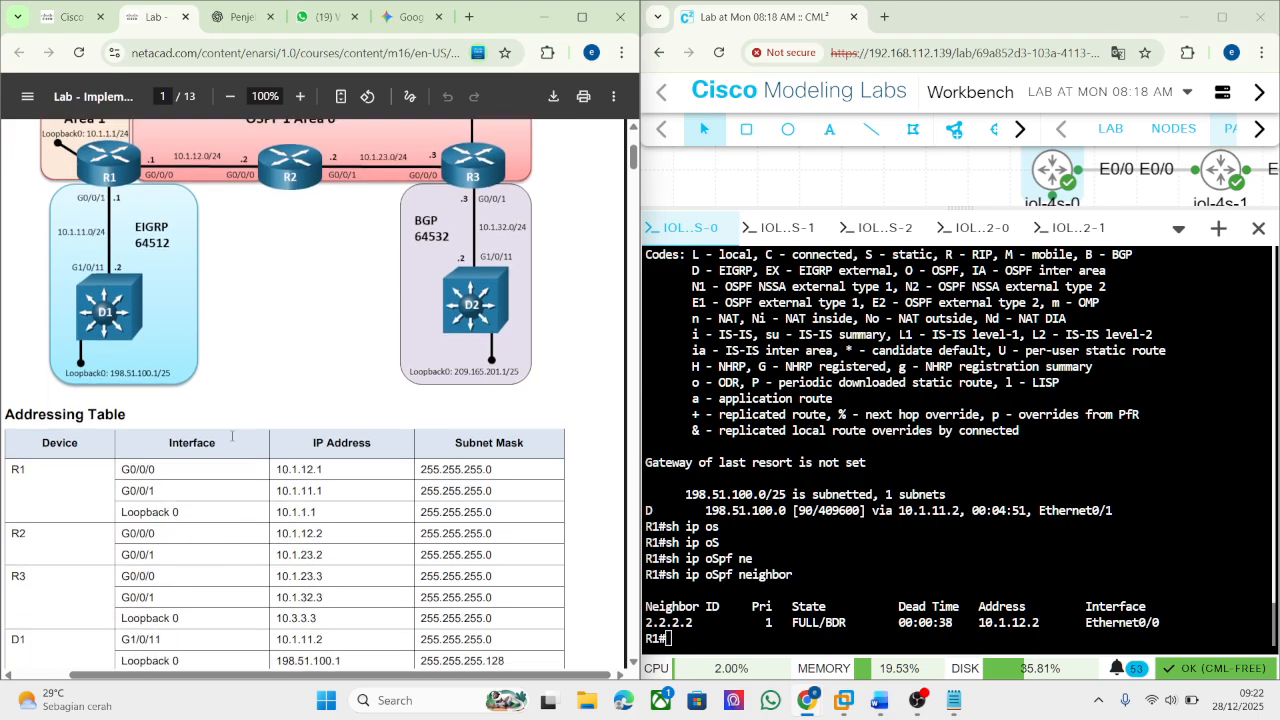
pyautogui.scroll(-4, 231, 436)
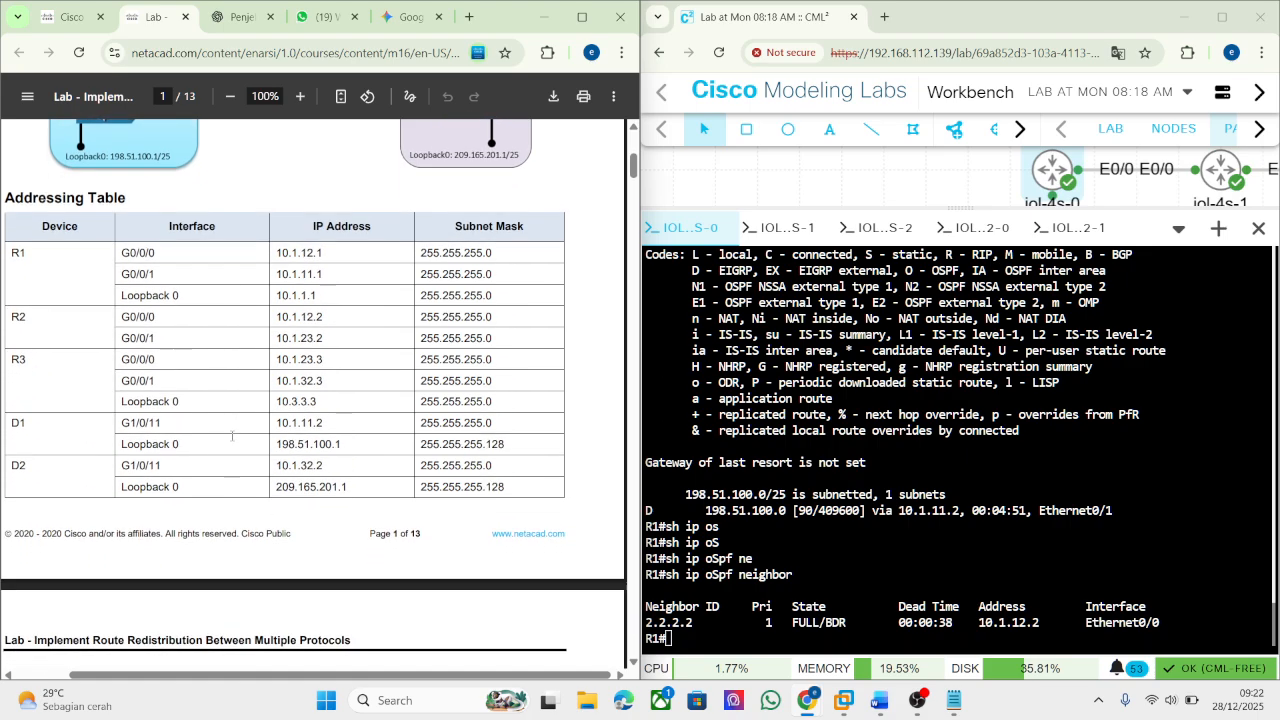
pyautogui.scroll(1, 231, 436)
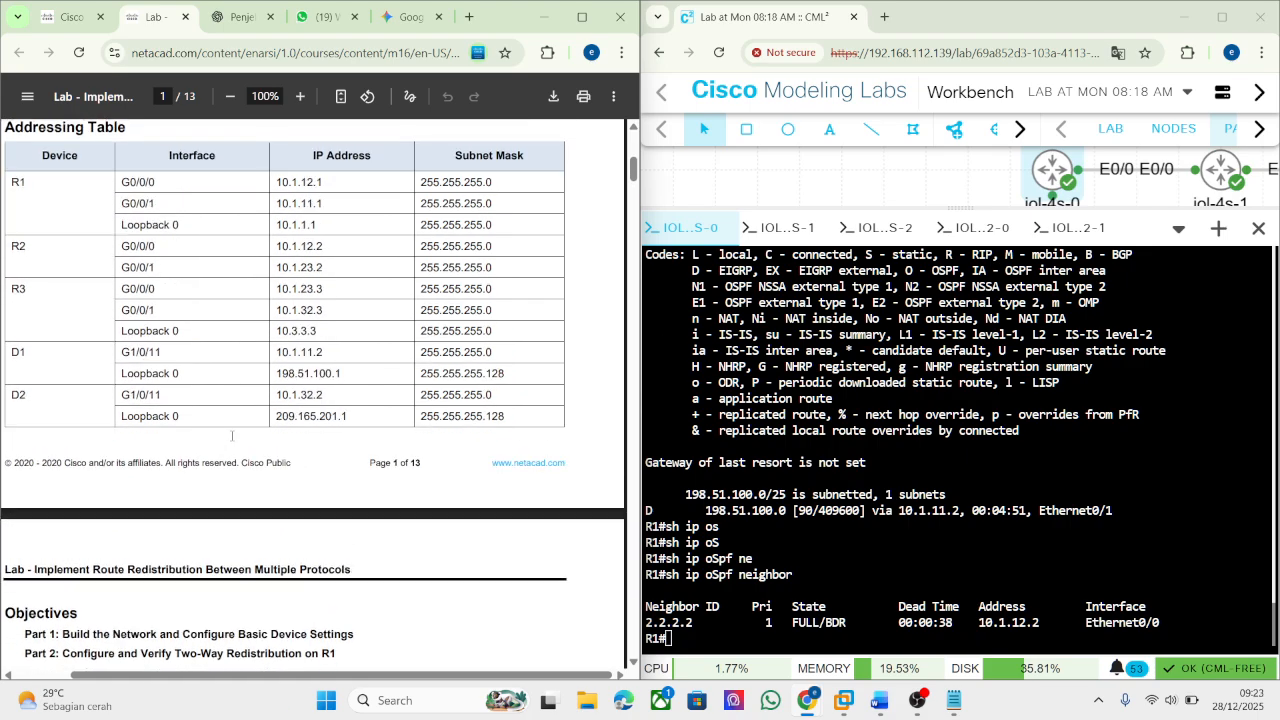
pyautogui.scroll(-20, 305, 270)
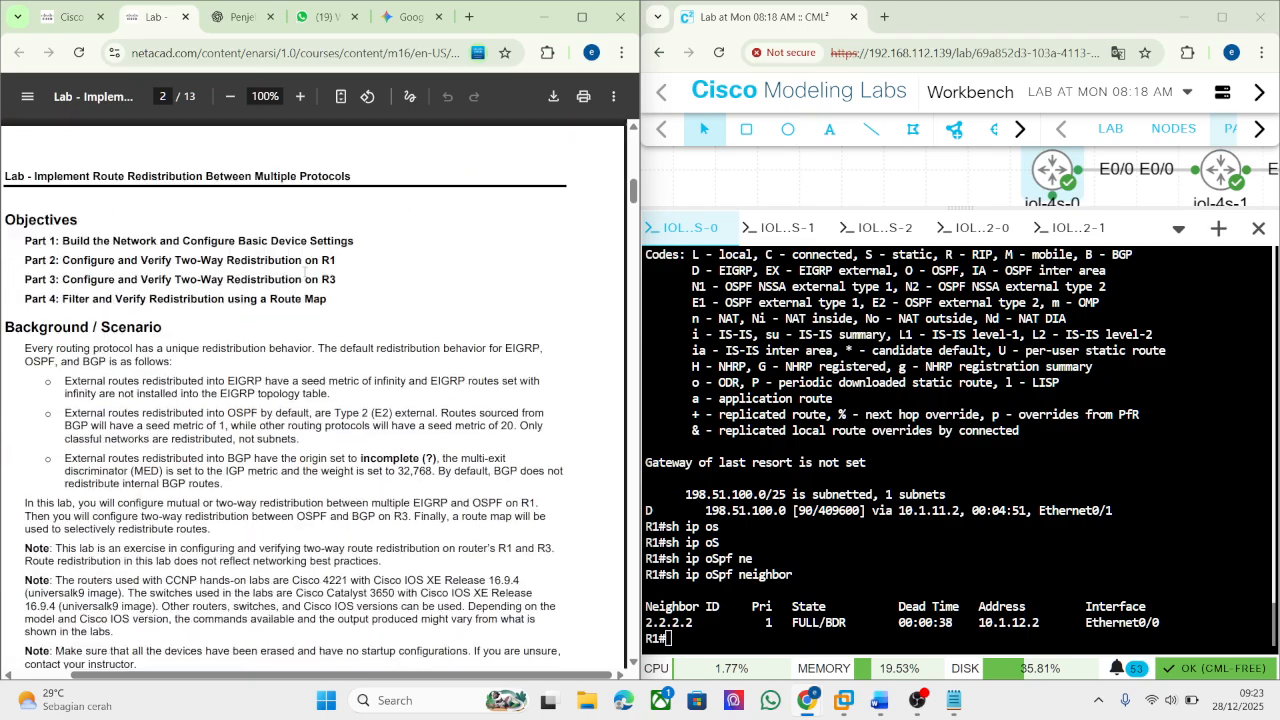
pyautogui.scroll(-20, 305, 271)
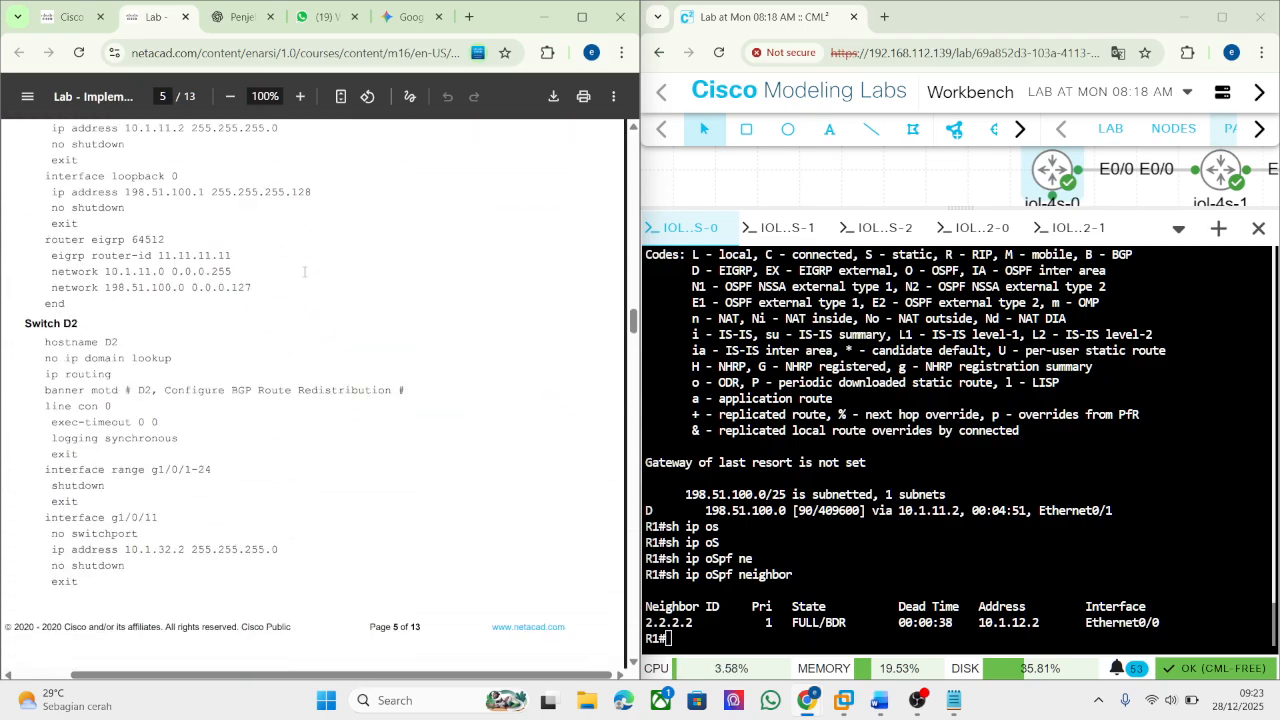
pyautogui.scroll(-6, 305, 271)
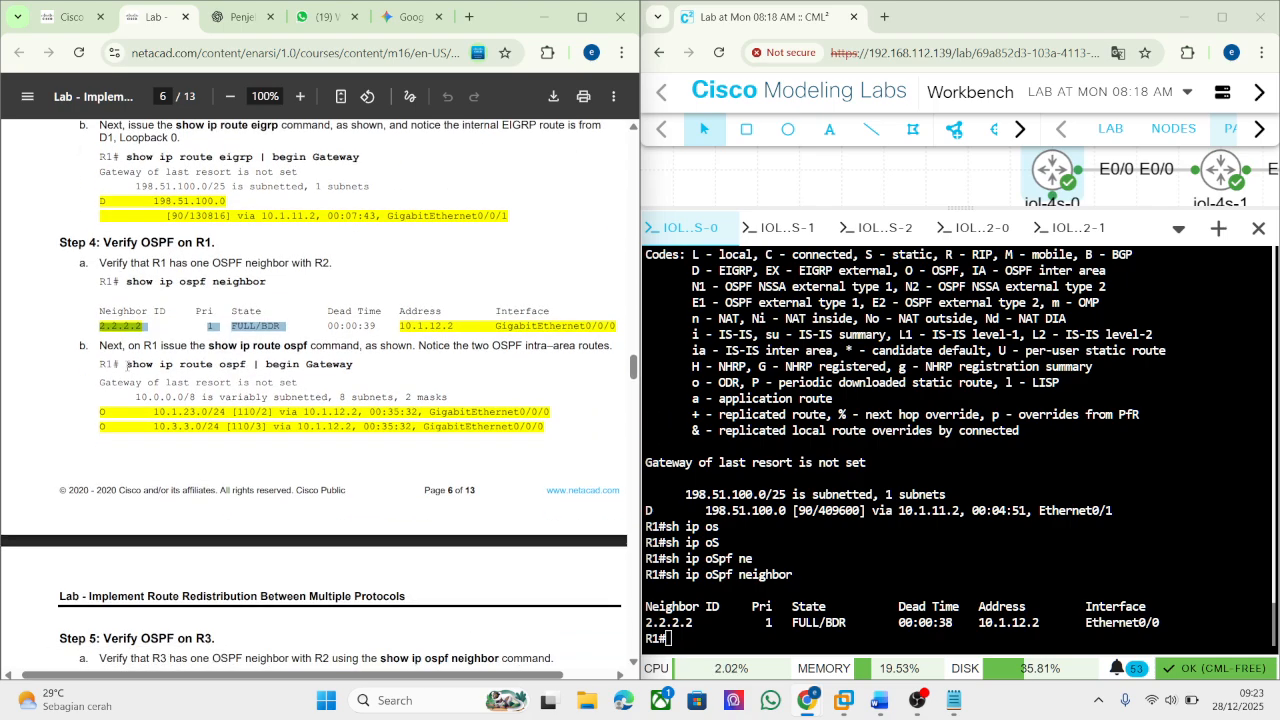
# Check the OSPF route command in the lab PDF and its purpose in ChatGPT, and run sh ip route ospf on R1.
pyautogui.moveTo(127, 364); pyautogui.dragTo(357, 365)
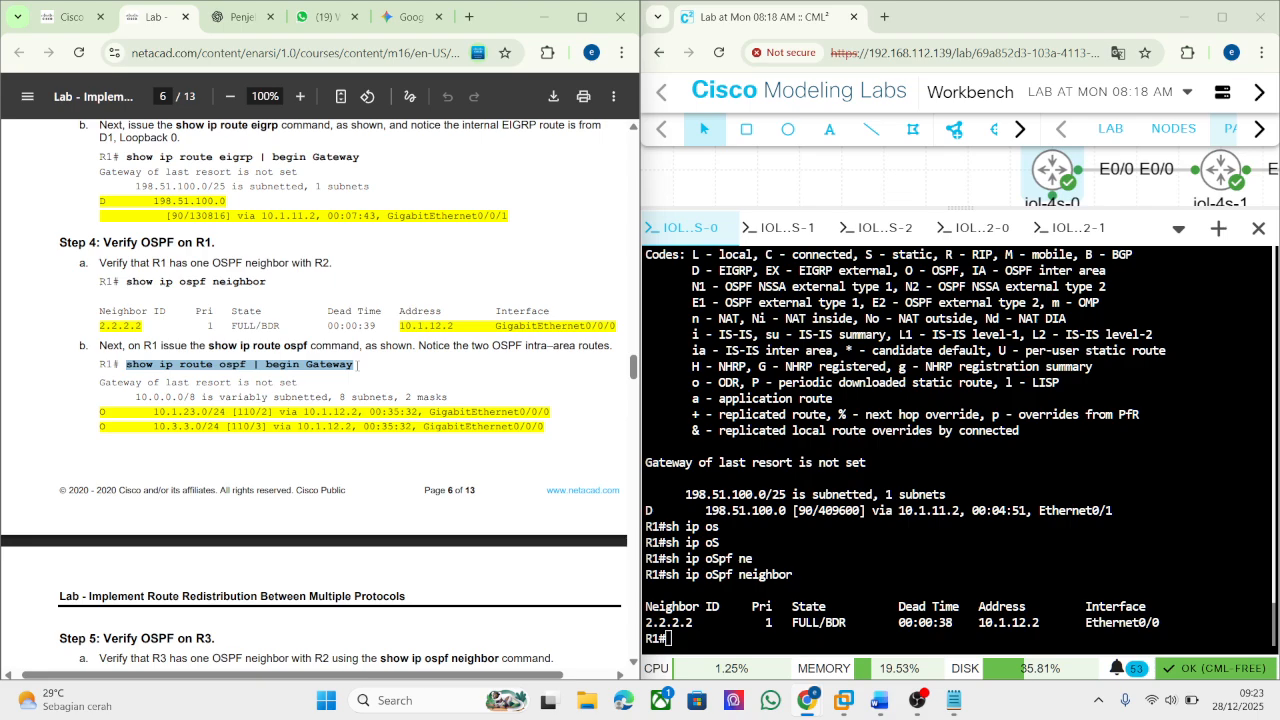
pyautogui.click(974, 505)
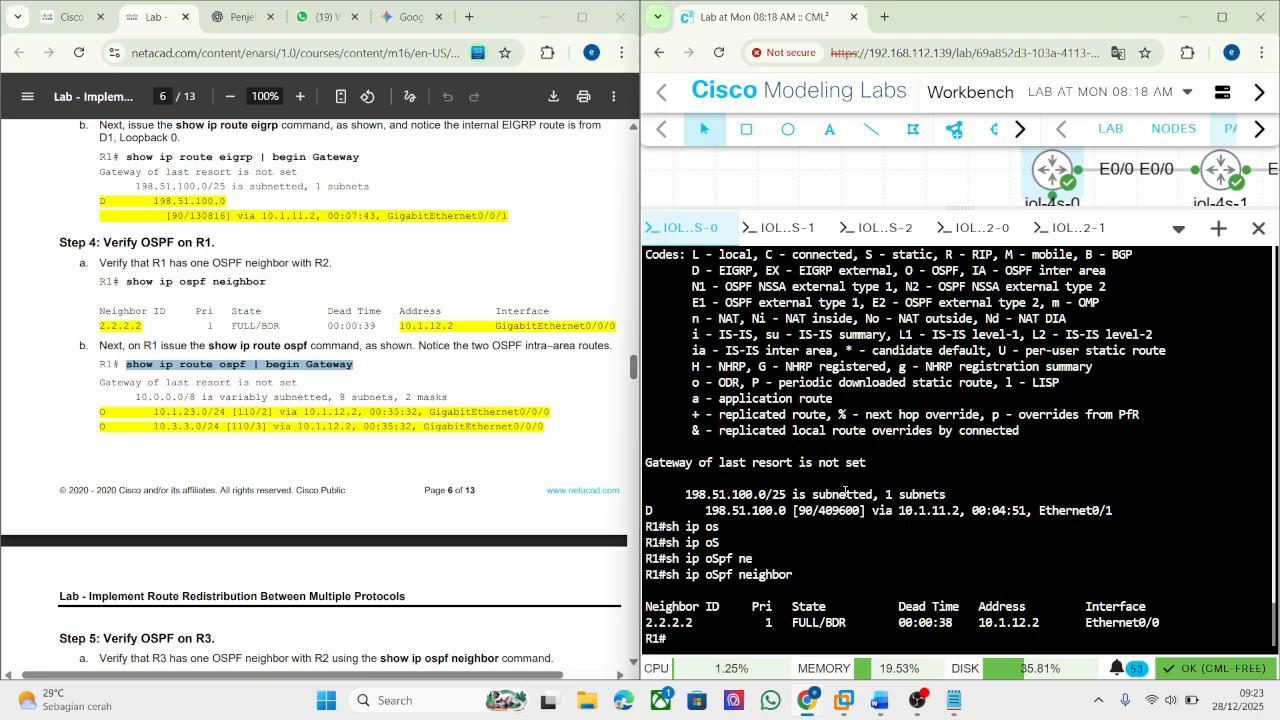
pyautogui.click(216, 17)
pyautogui.scroll(-1, 228, 326)
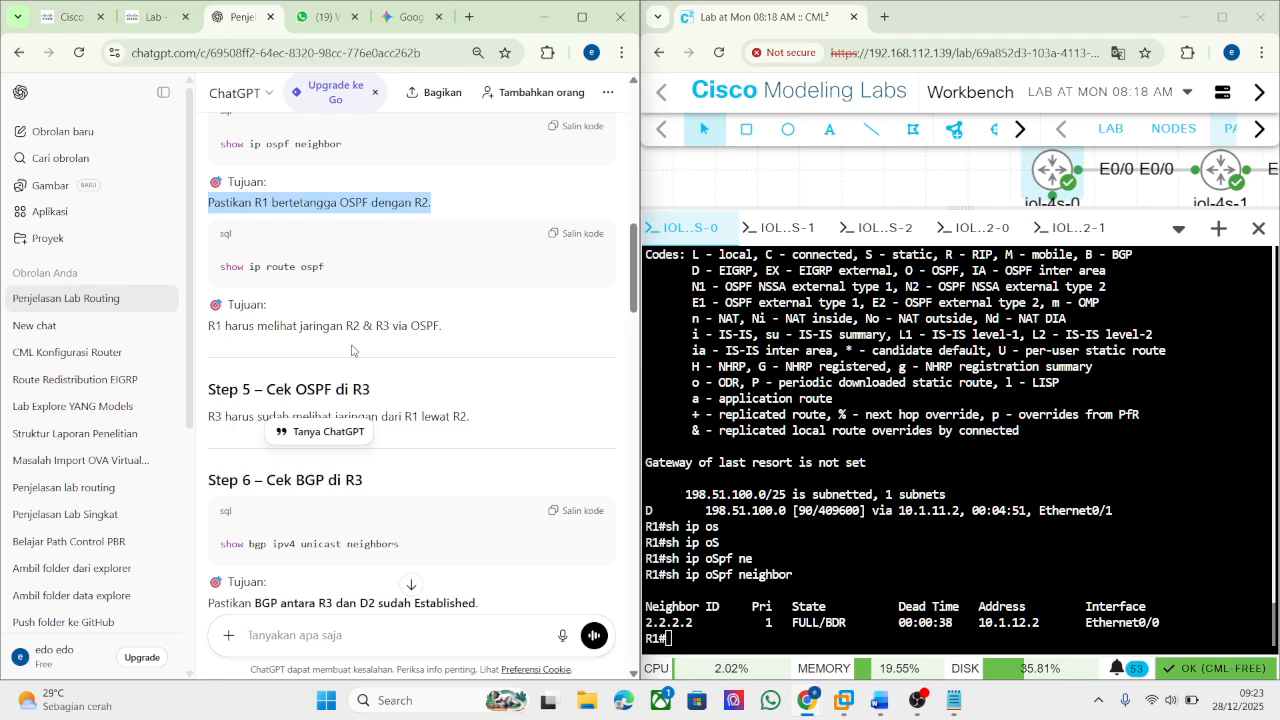
pyautogui.click(151, 28)
pyautogui.click(771, 508)
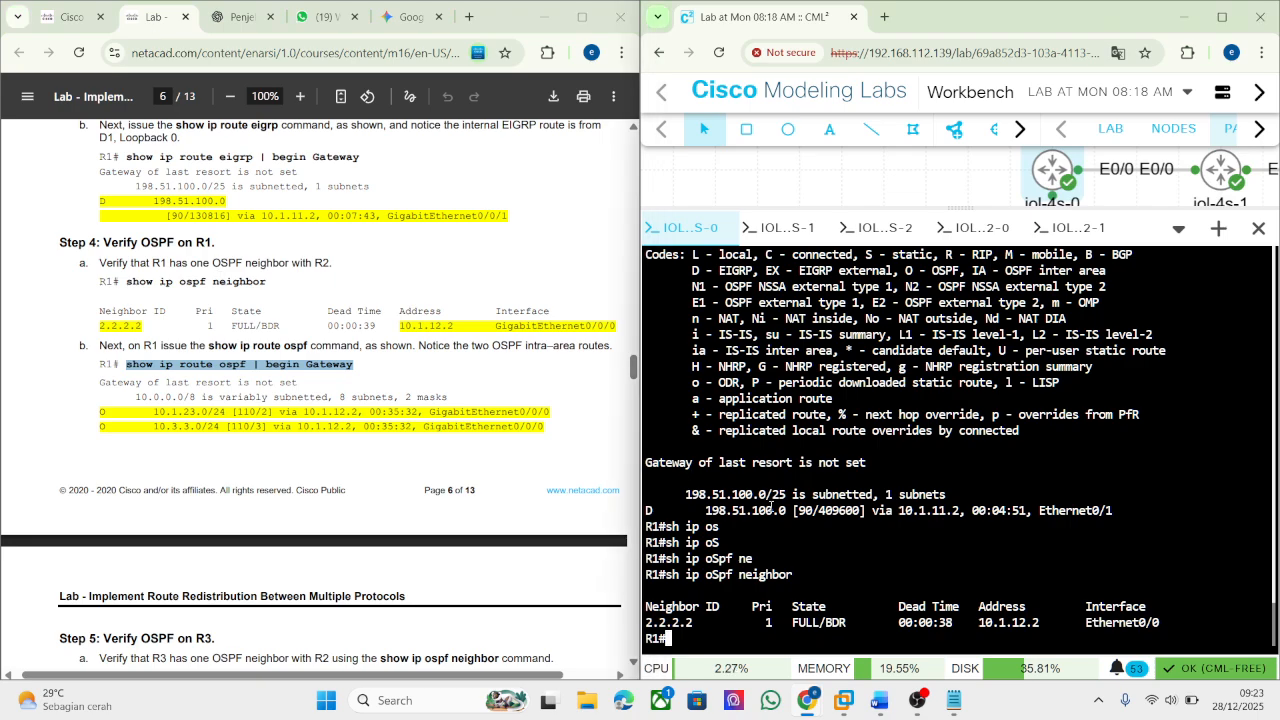
pyautogui.write('sh ip rou')
pyautogui.press('Tab')
pyautogui.write('os')
pyautogui.press('Tab')
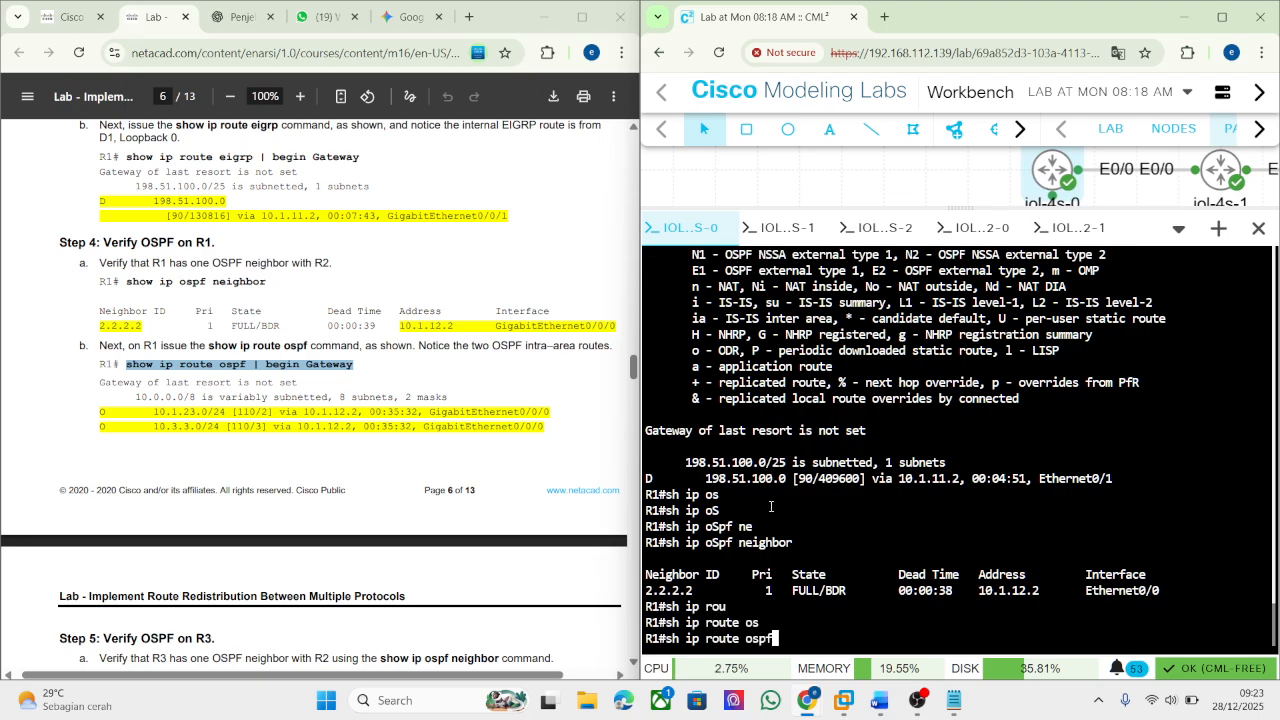
pyautogui.press('Return')
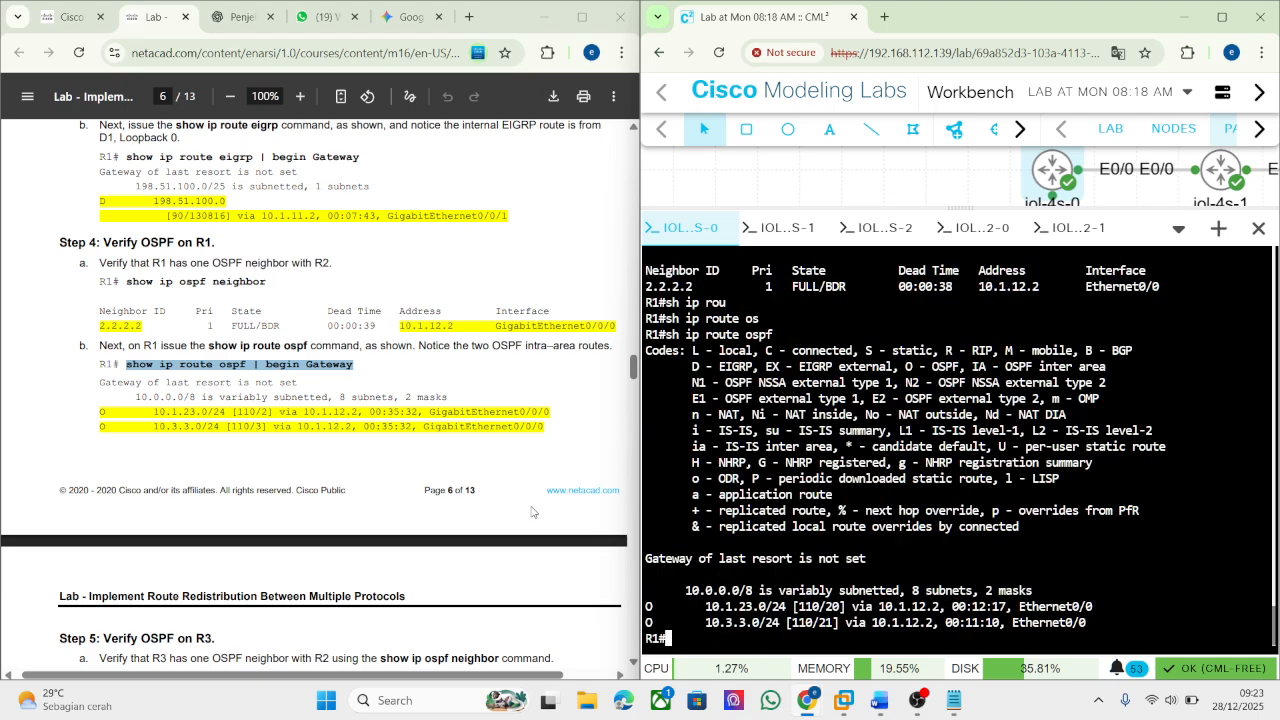
# Compare the 10.1.23.0/24 and 10.3.3.0/24 OSPF routes in R1's console with the lab PDF's sample output.
pyautogui.click(202, 411)
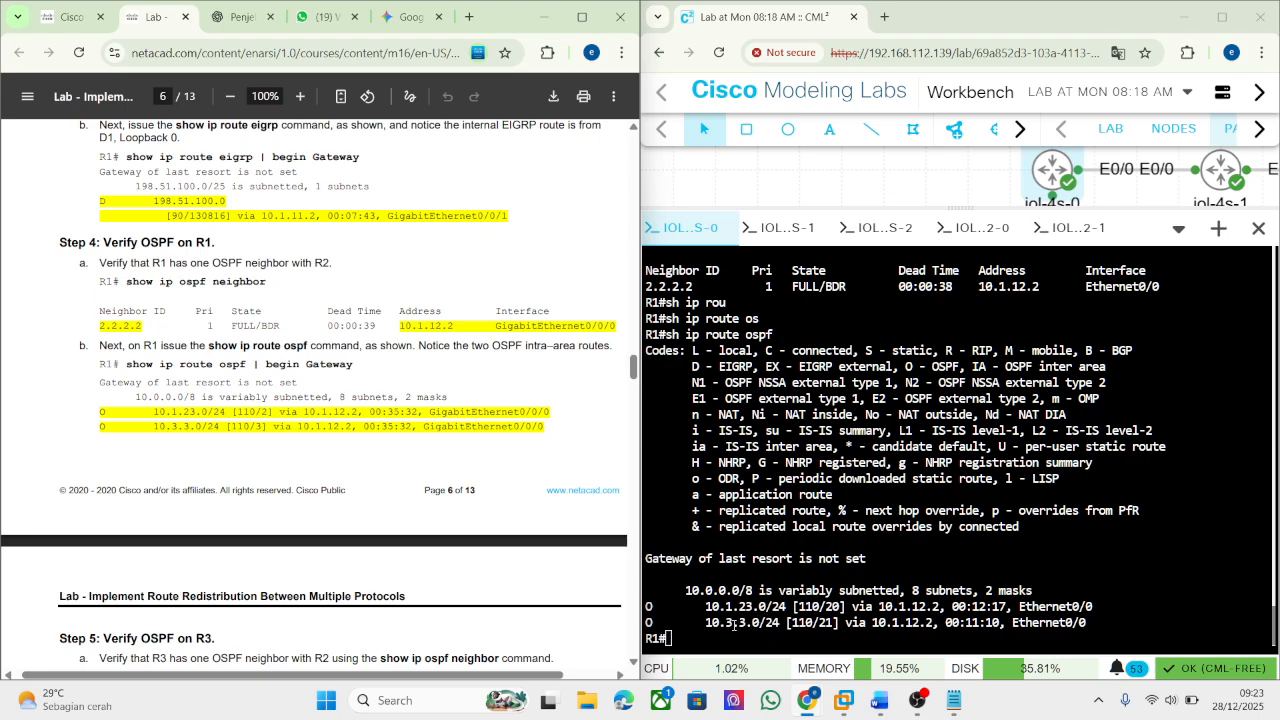
pyautogui.moveTo(700, 606); pyautogui.dragTo(774, 627)
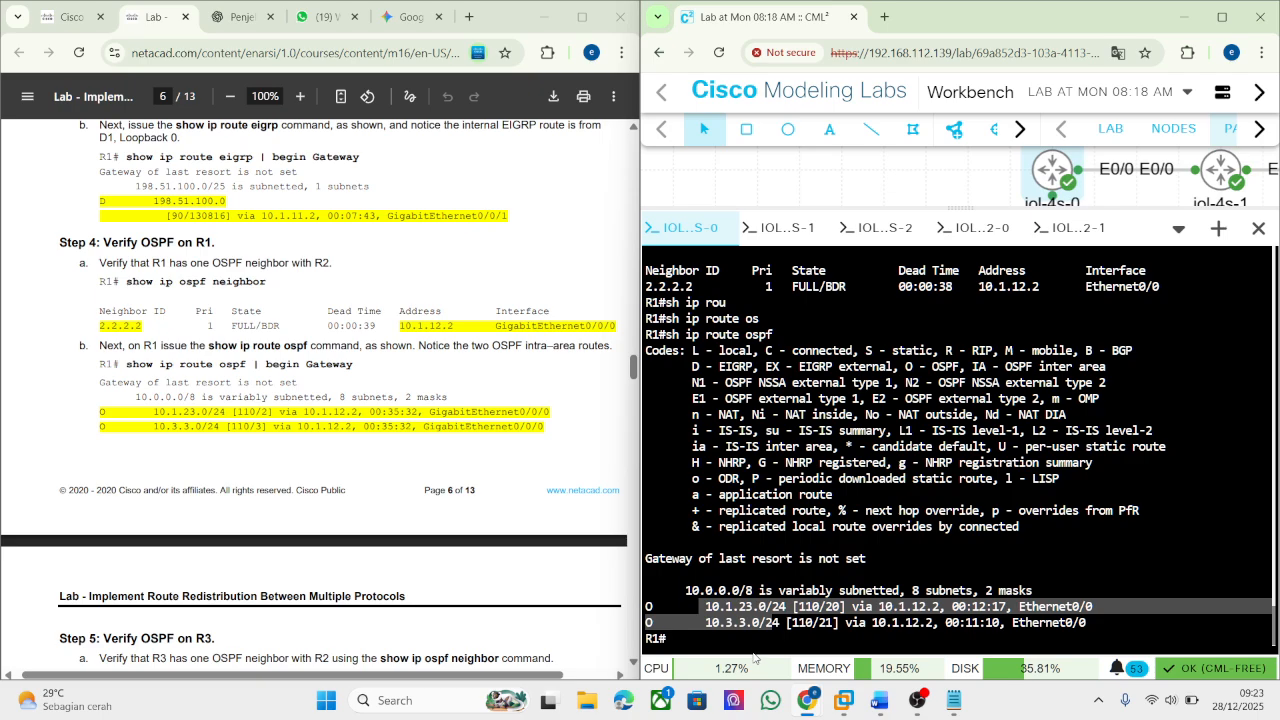
pyautogui.click(755, 592)
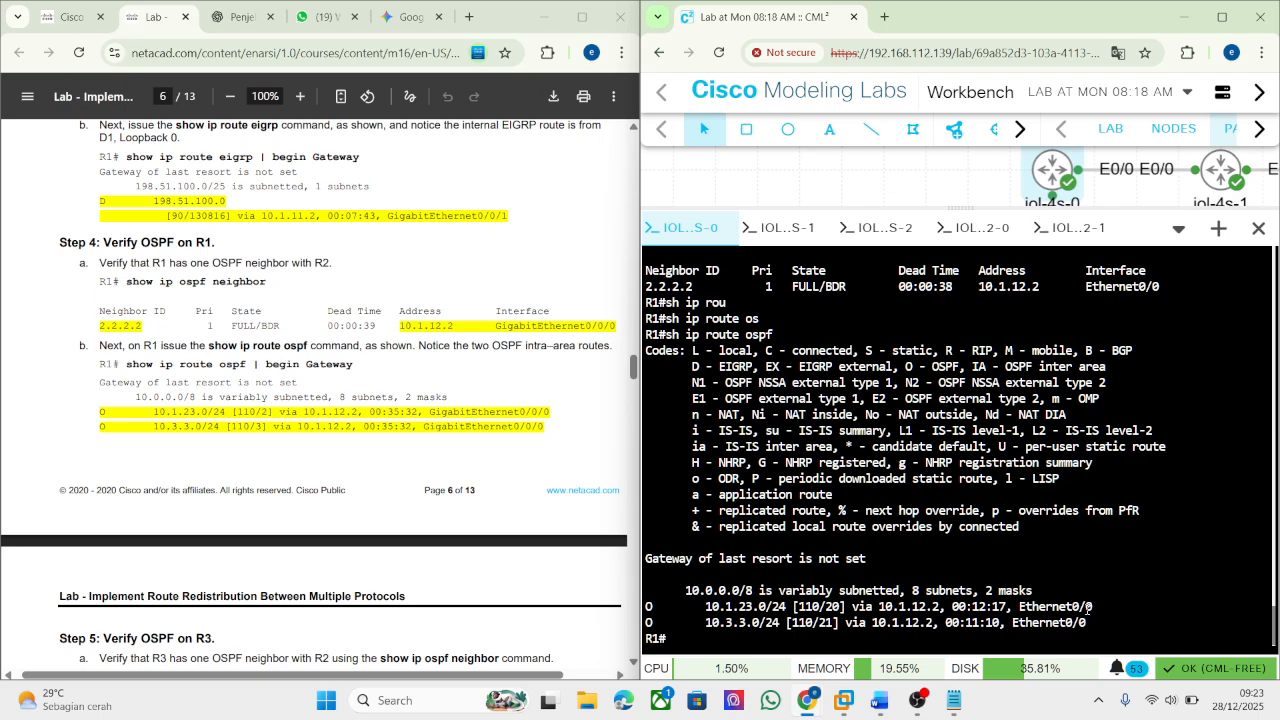
# Check the route age and outgoing interface of the 10.3.3.0/24 OSPF route in R1's console.
pyautogui.moveTo(1060, 622); pyautogui.dragTo(979, 627)
pyautogui.rightClick(979, 628)
pyautogui.click(1082, 626)
pyautogui.moveTo(1080, 626); pyautogui.dragTo(937, 629)
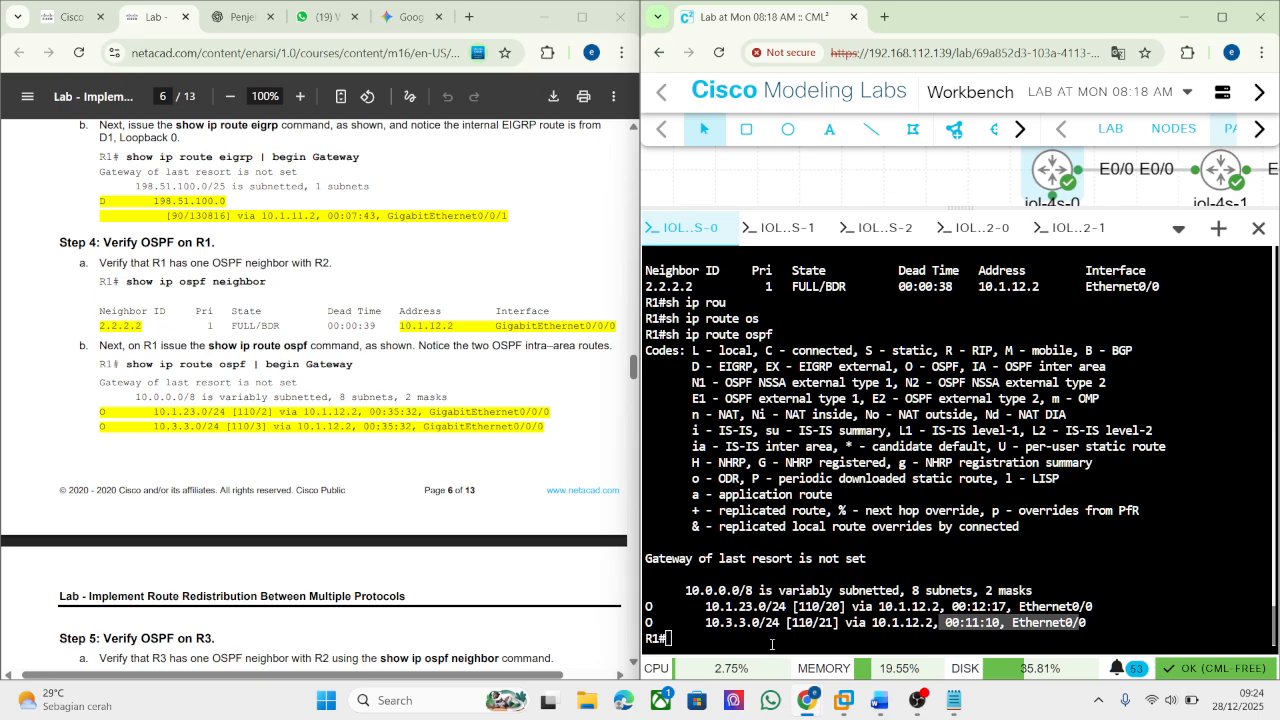
# Capture a screenshot of the sh ip ospf neighbor command and its output in R1's console.
pyautogui.scroll(2, 748, 562)
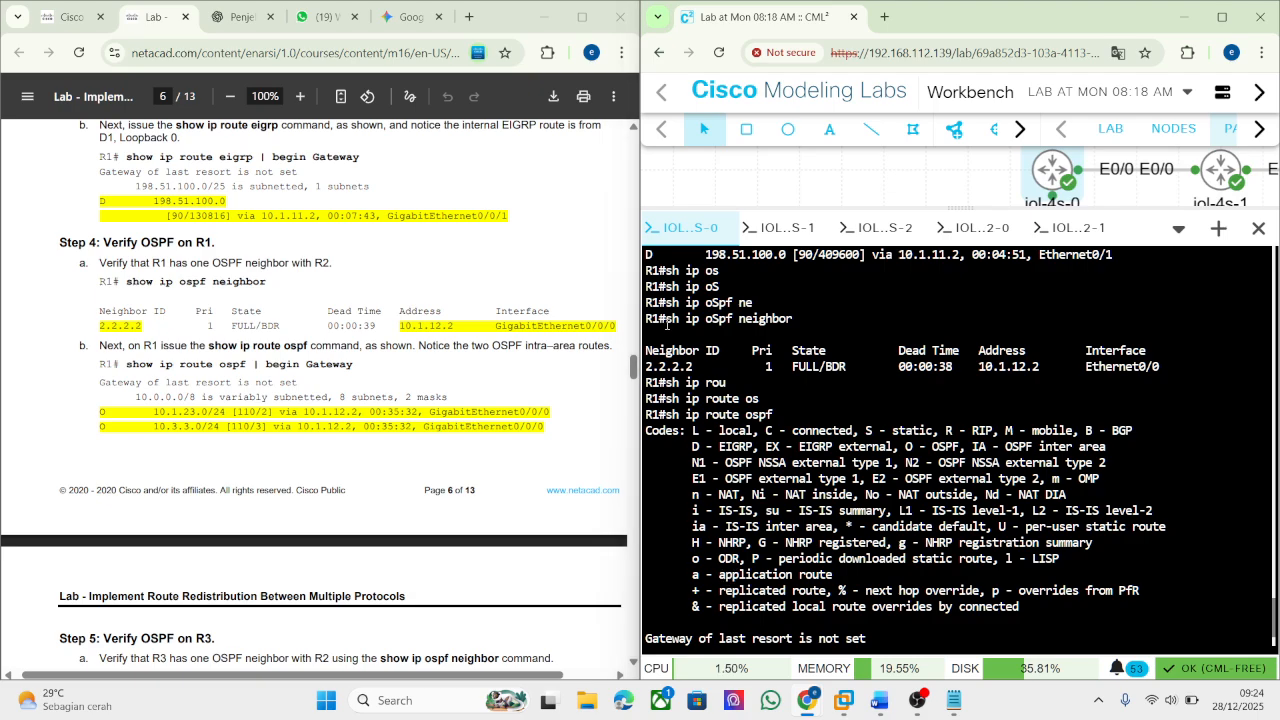
pyautogui.press('super+shift+s')
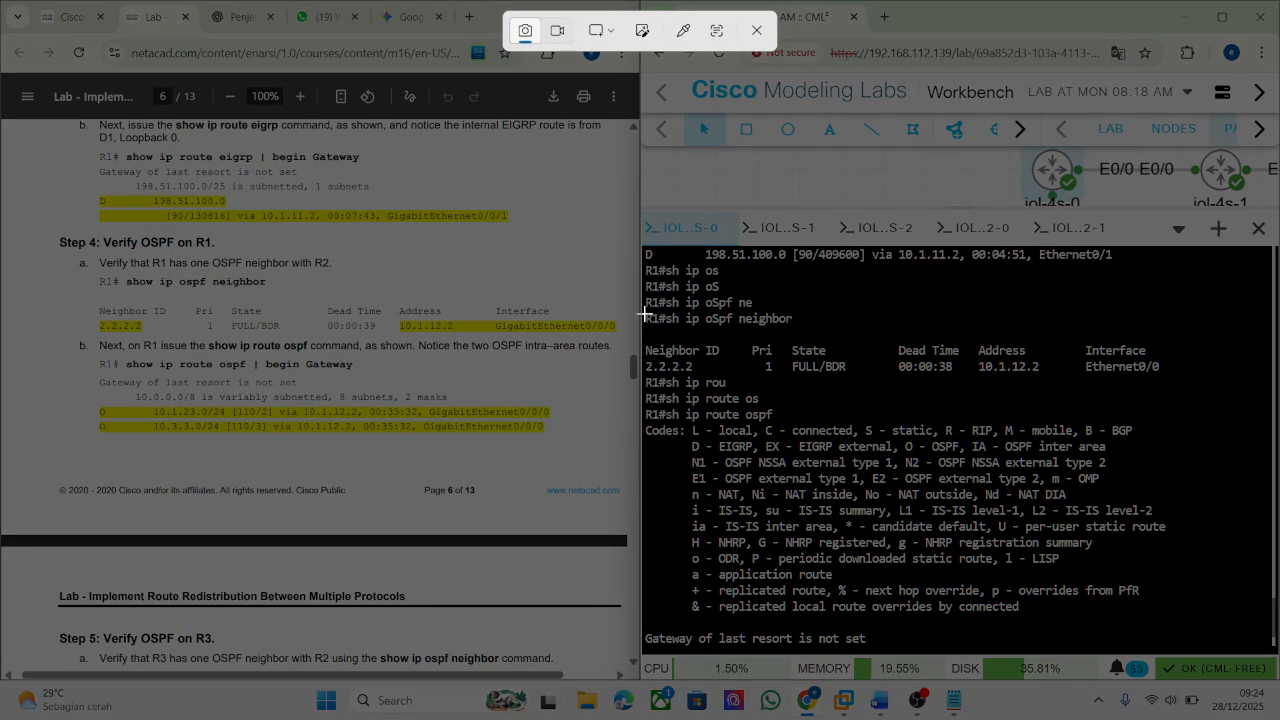
pyautogui.moveTo(642, 311); pyautogui.dragTo(1256, 410)
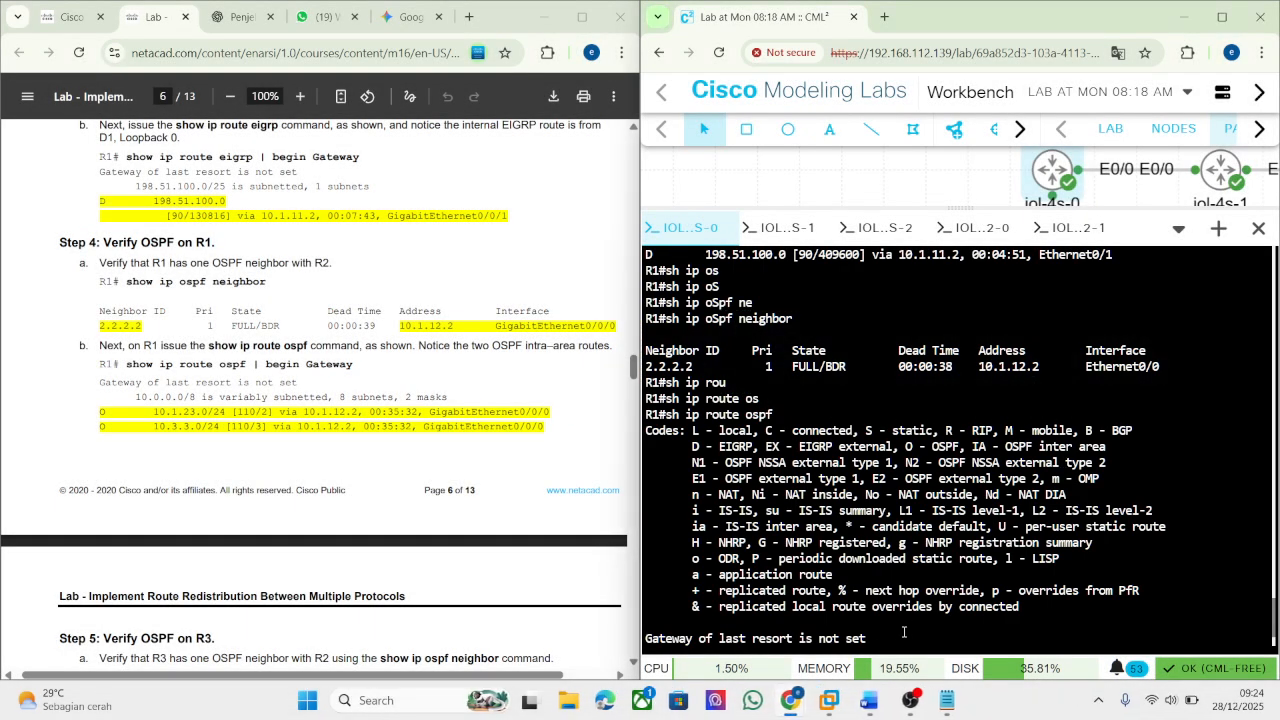
pyautogui.moveTo(893, 705)
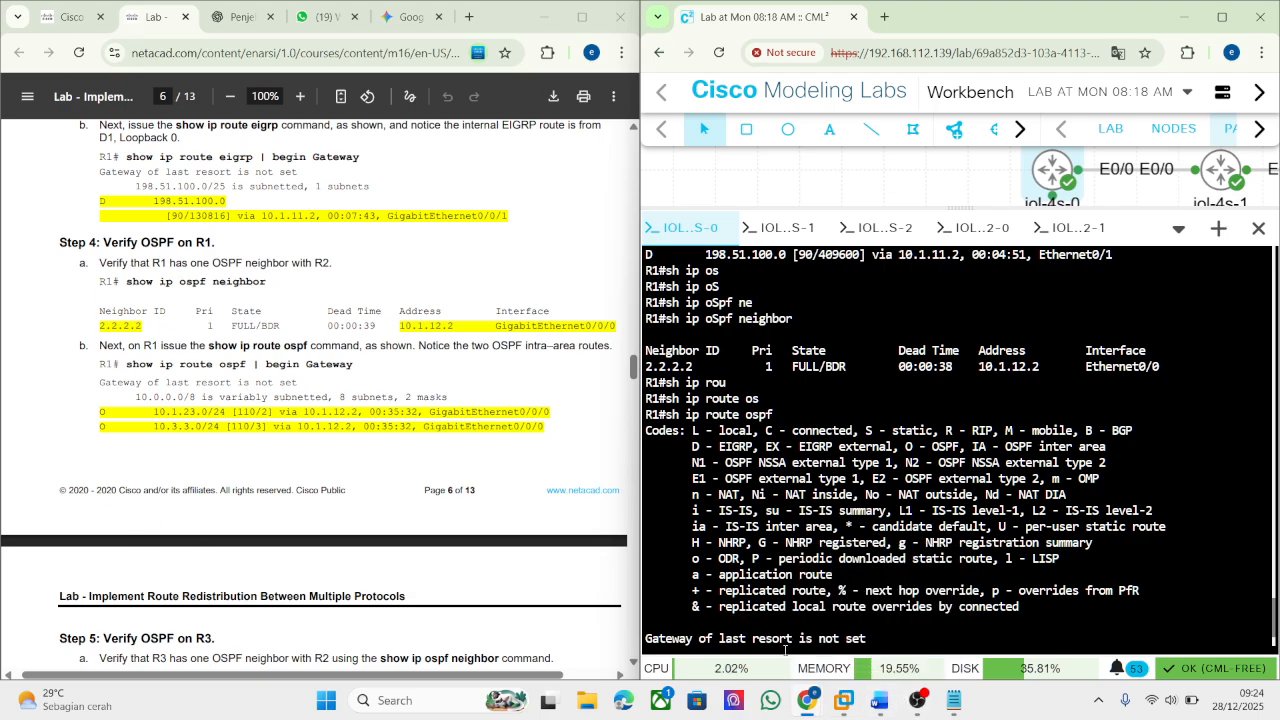
# In the Word document, add the heading "STEP 4 VERIFY OSPF ON R1" and paste the OSPF neighbor screenshot below it.
pyautogui.click(879, 700)
pyautogui.hotkey('ctrl', 'v')
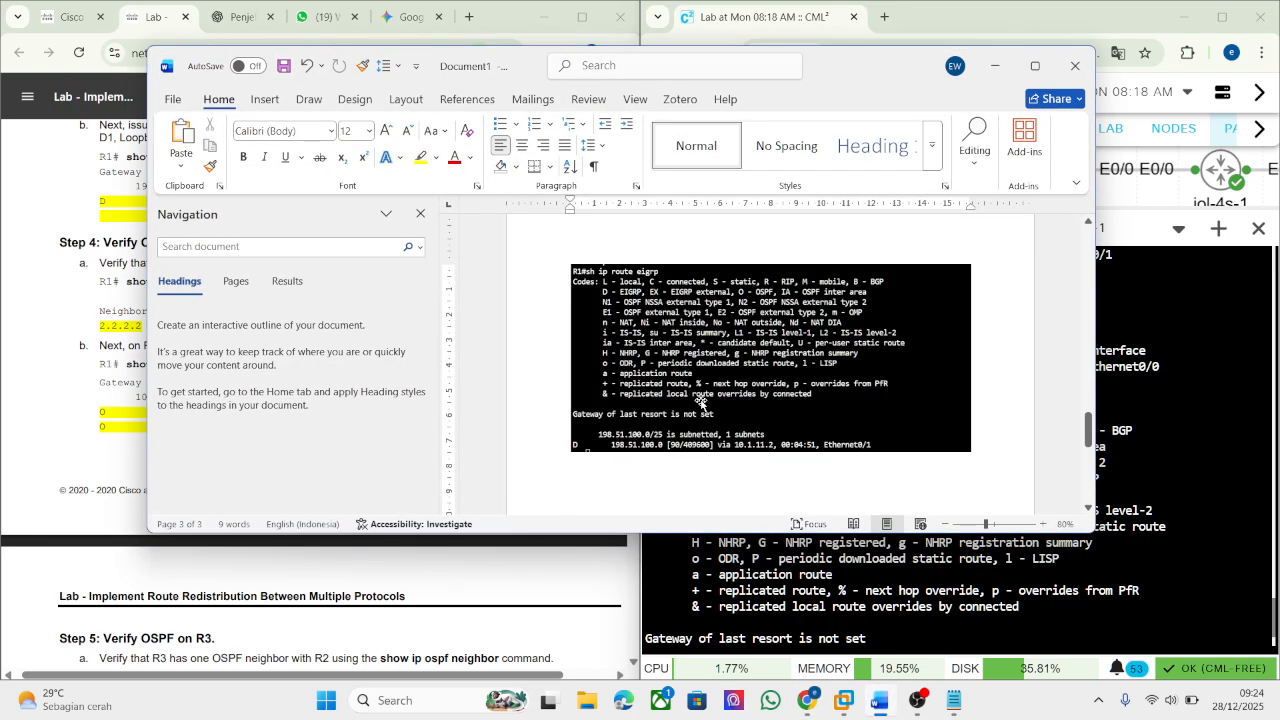
pyautogui.write('STEP ')
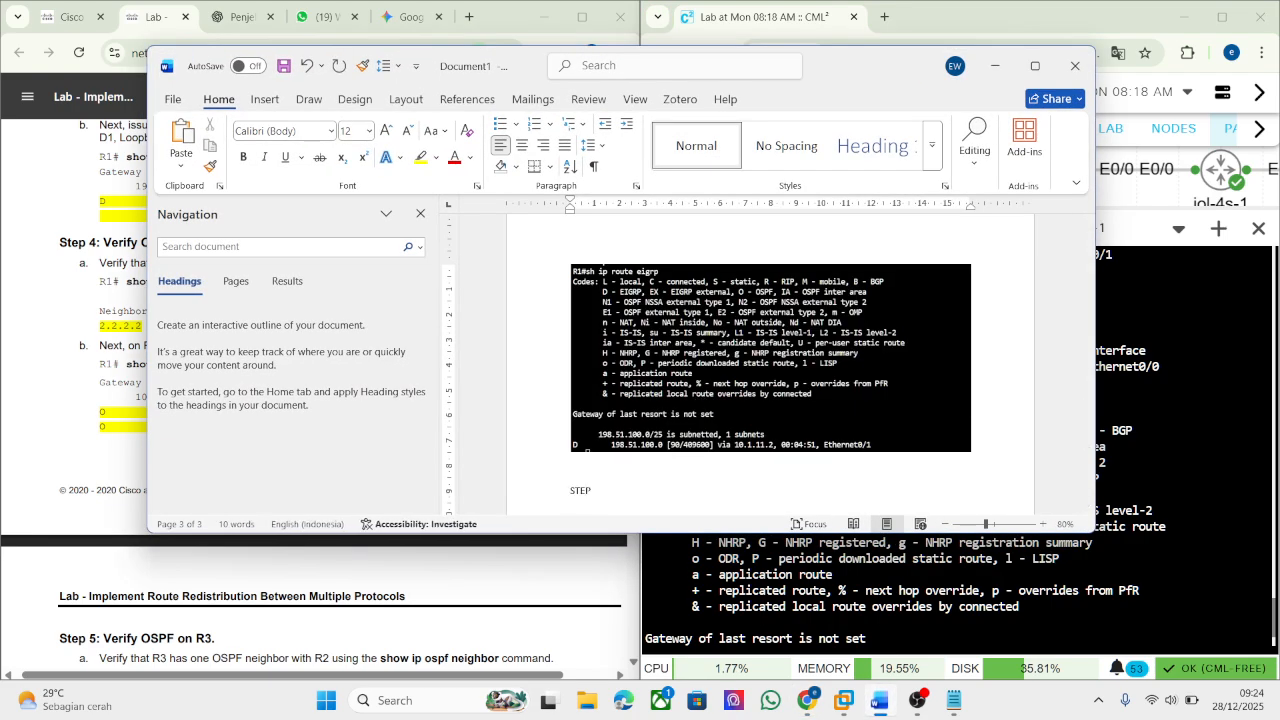
pyautogui.write('4 VERIFU')
pyautogui.press('BackSpace')
pyautogui.moveTo(827, 71); pyautogui.dragTo(891, 65)
pyautogui.write('Y')
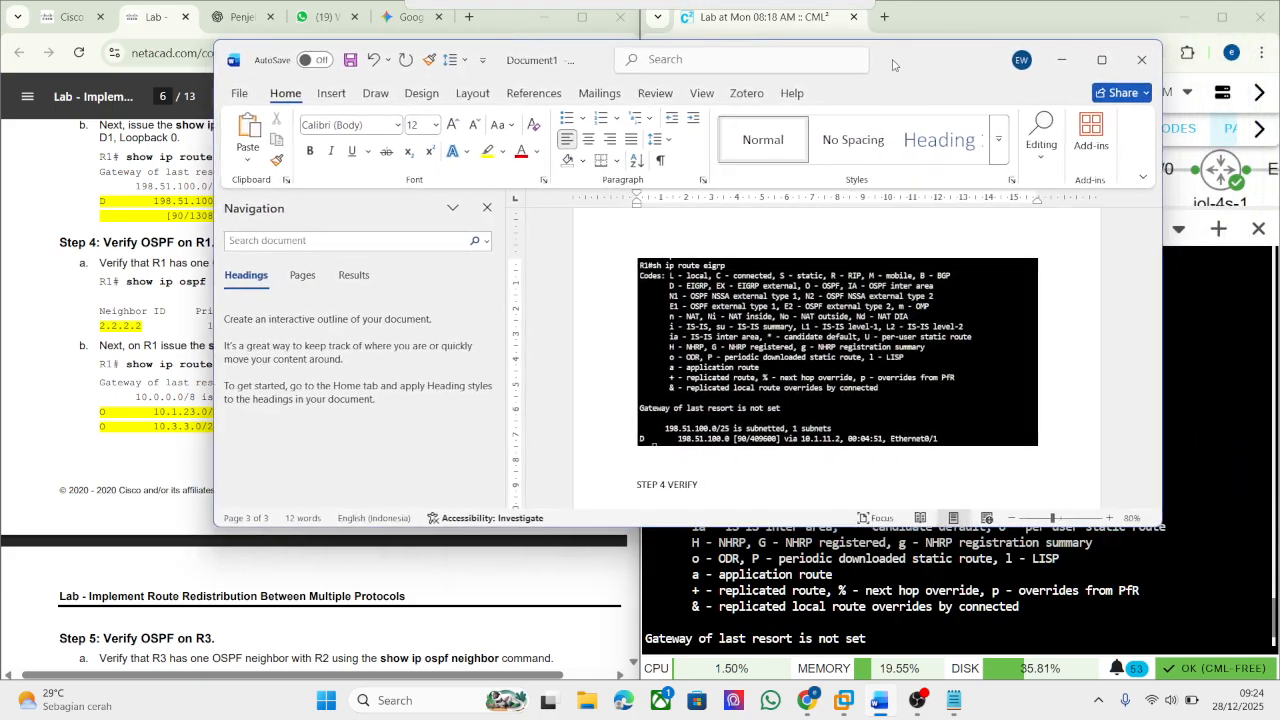
pyautogui.write(' OD')
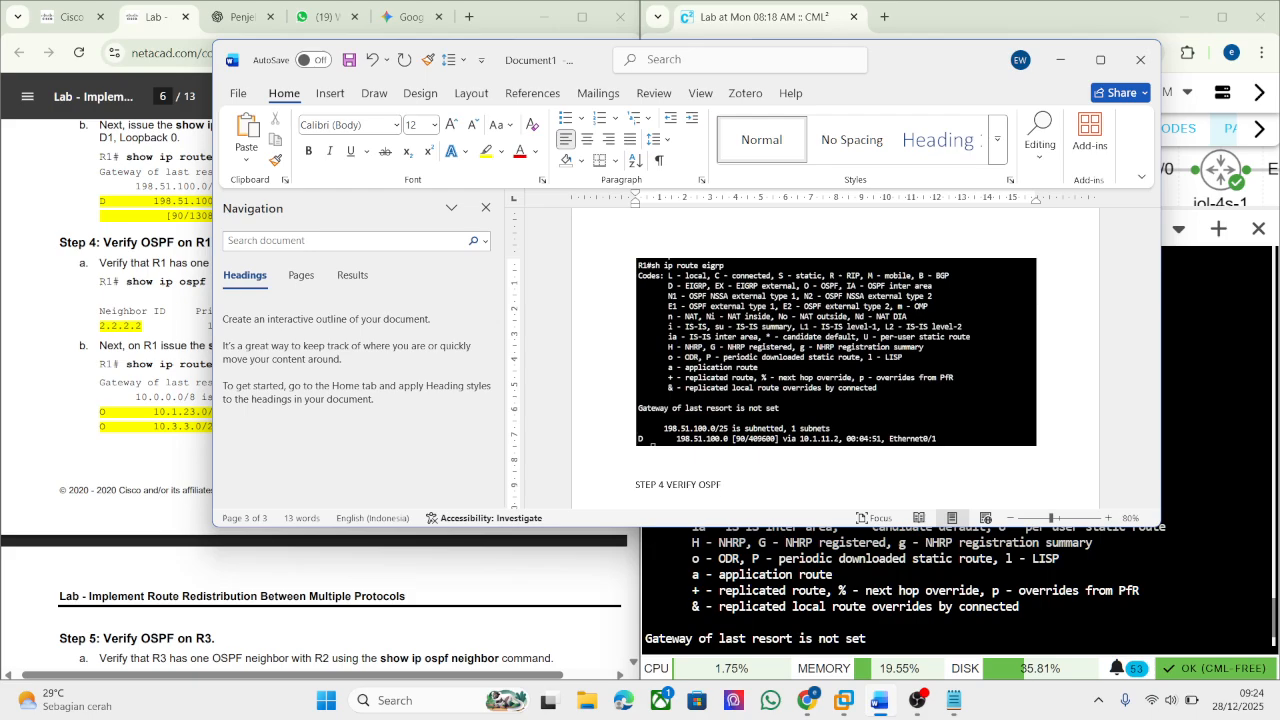
pyautogui.write('ON R1')
pyautogui.press('Return')
pyautogui.hotkey('ctrl', 'v')
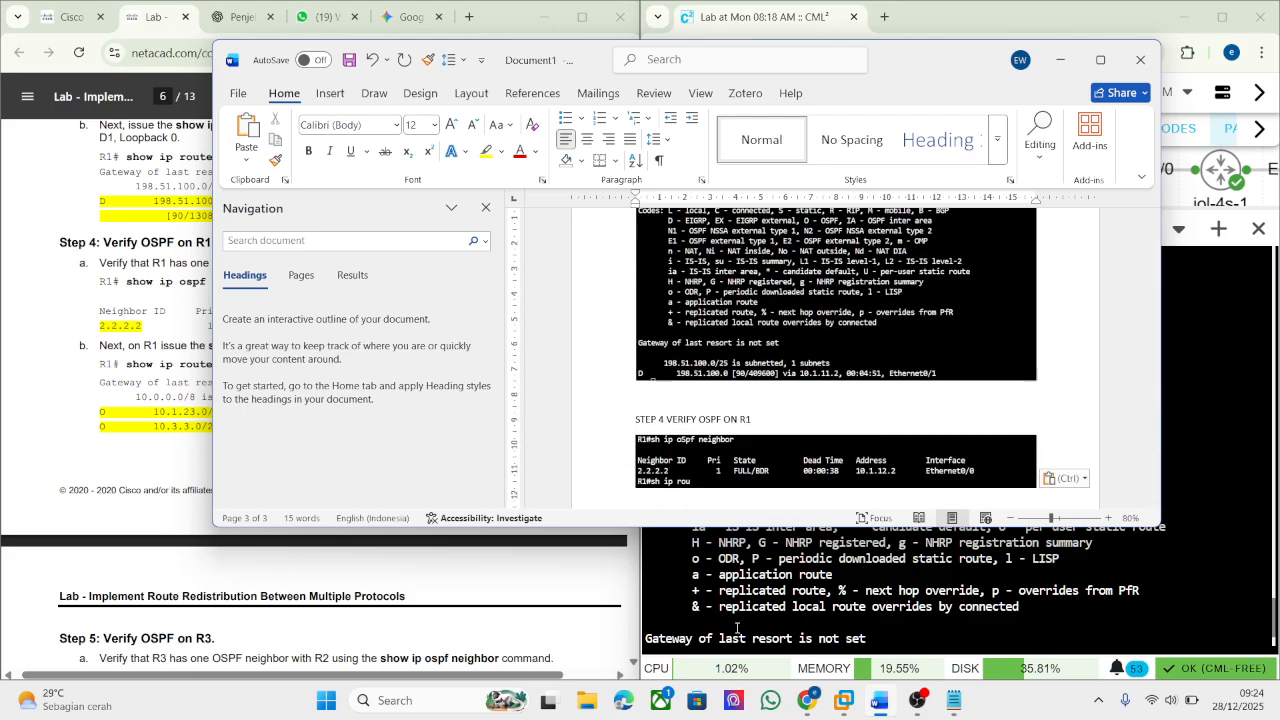
# Capture R1's sh ip route ospf output and paste it below the OSPF neighbor screenshot in Word.
pyautogui.click(737, 627)
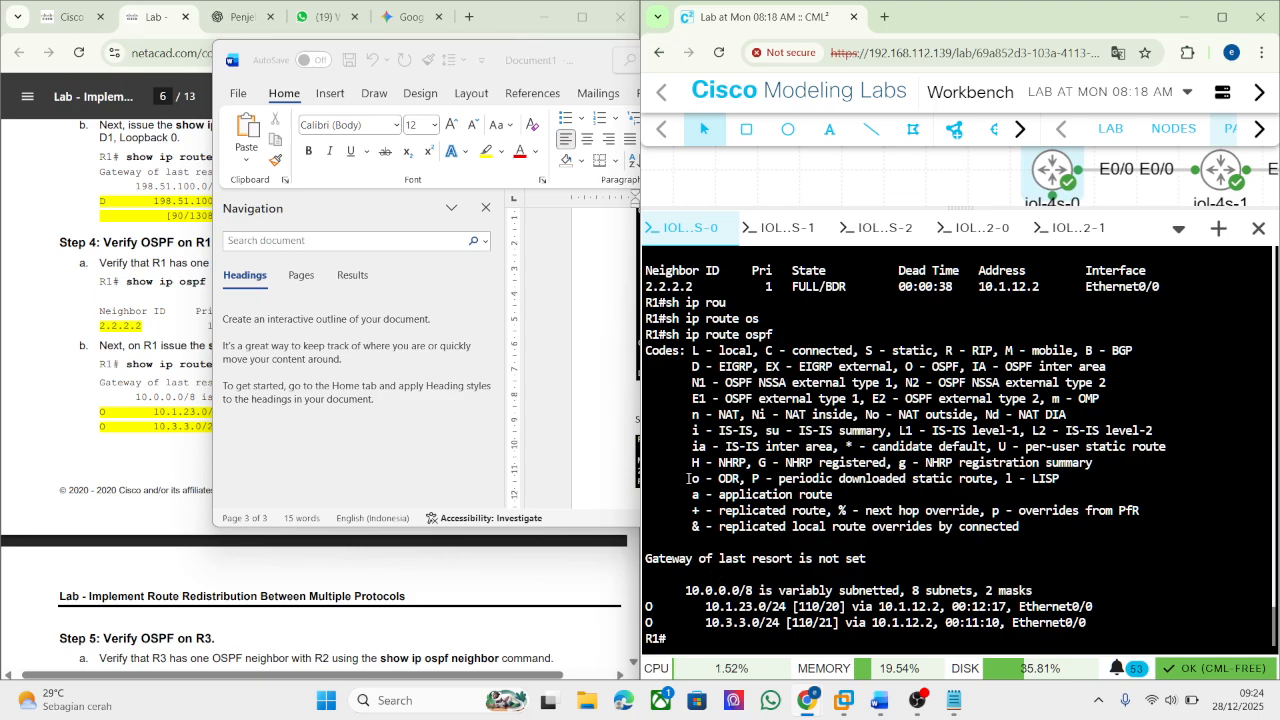
pyautogui.press('super+shift+s')
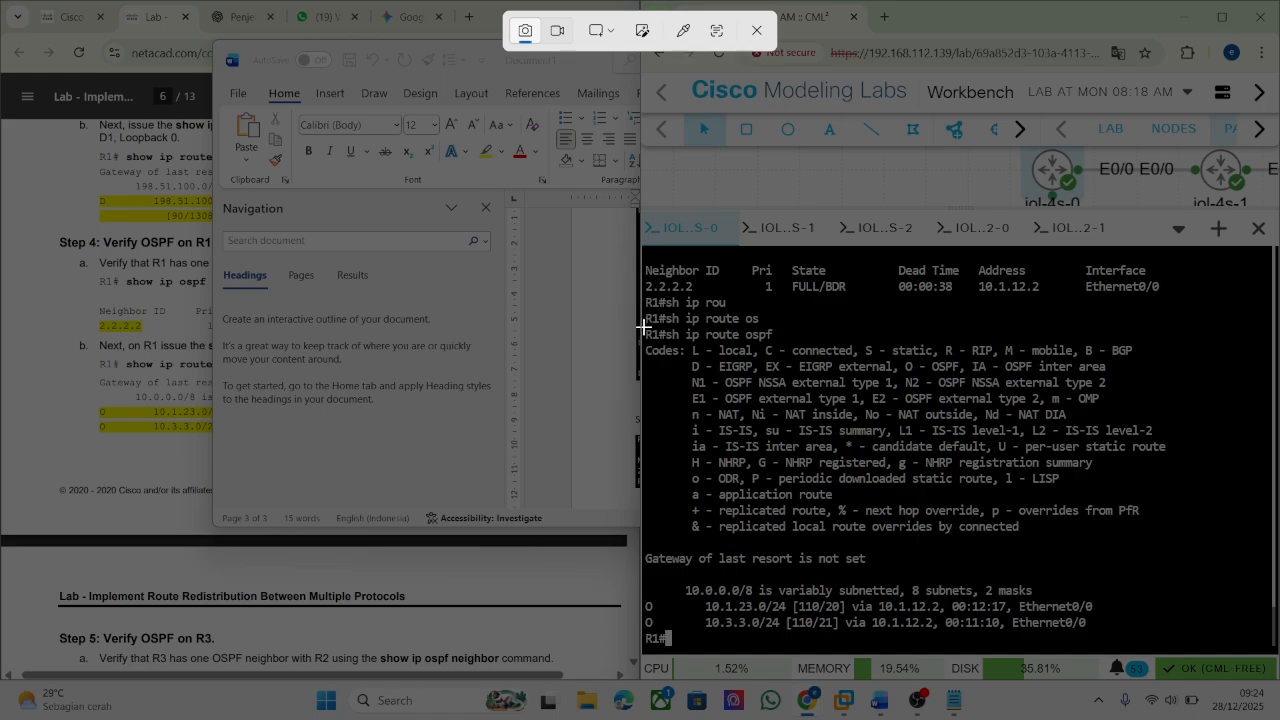
pyautogui.moveTo(643, 327); pyautogui.dragTo(1268, 646)
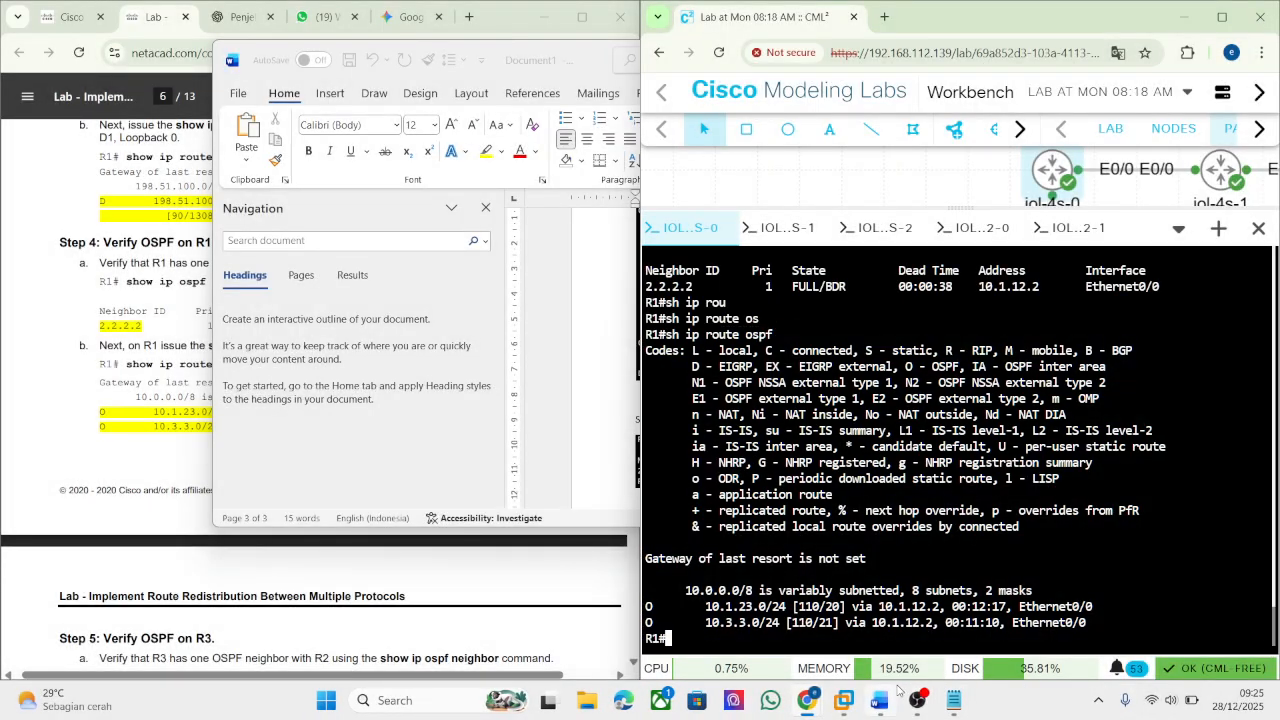
pyautogui.moveTo(876, 700)
pyautogui.click(828, 590)
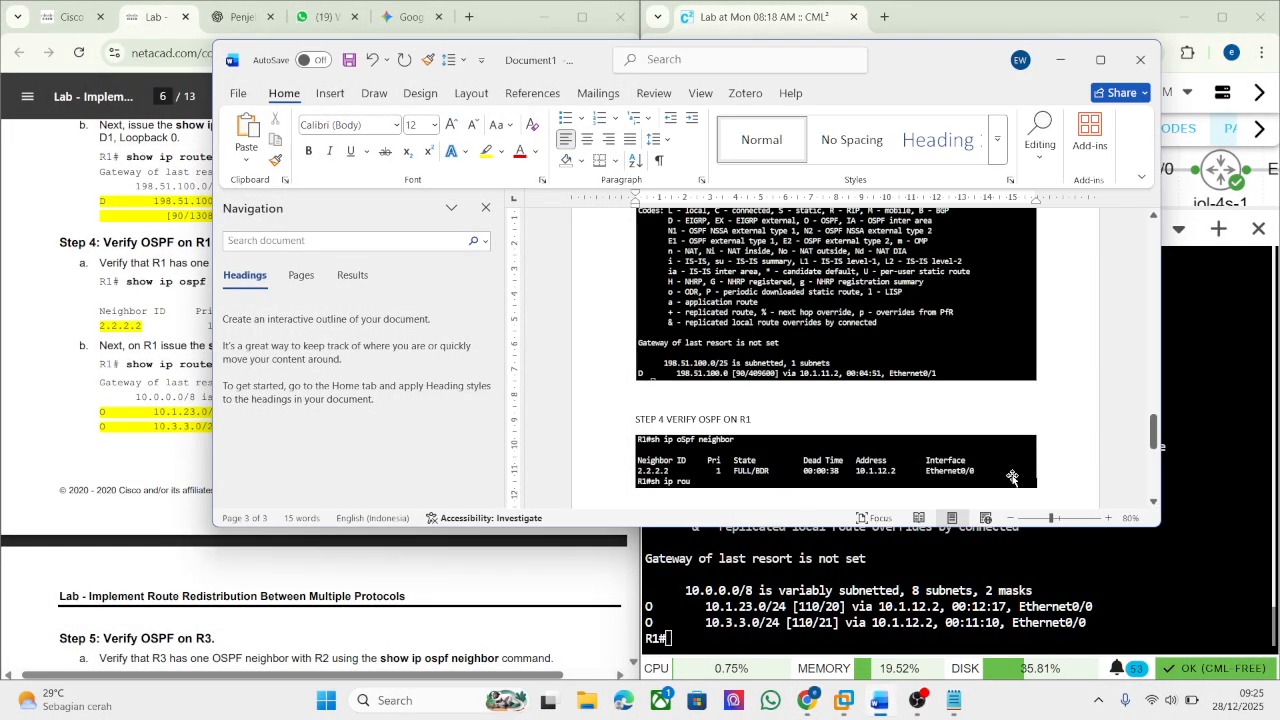
pyautogui.press('Return')
pyautogui.press('Return')
pyautogui.hotkey('ctrl', 'v')
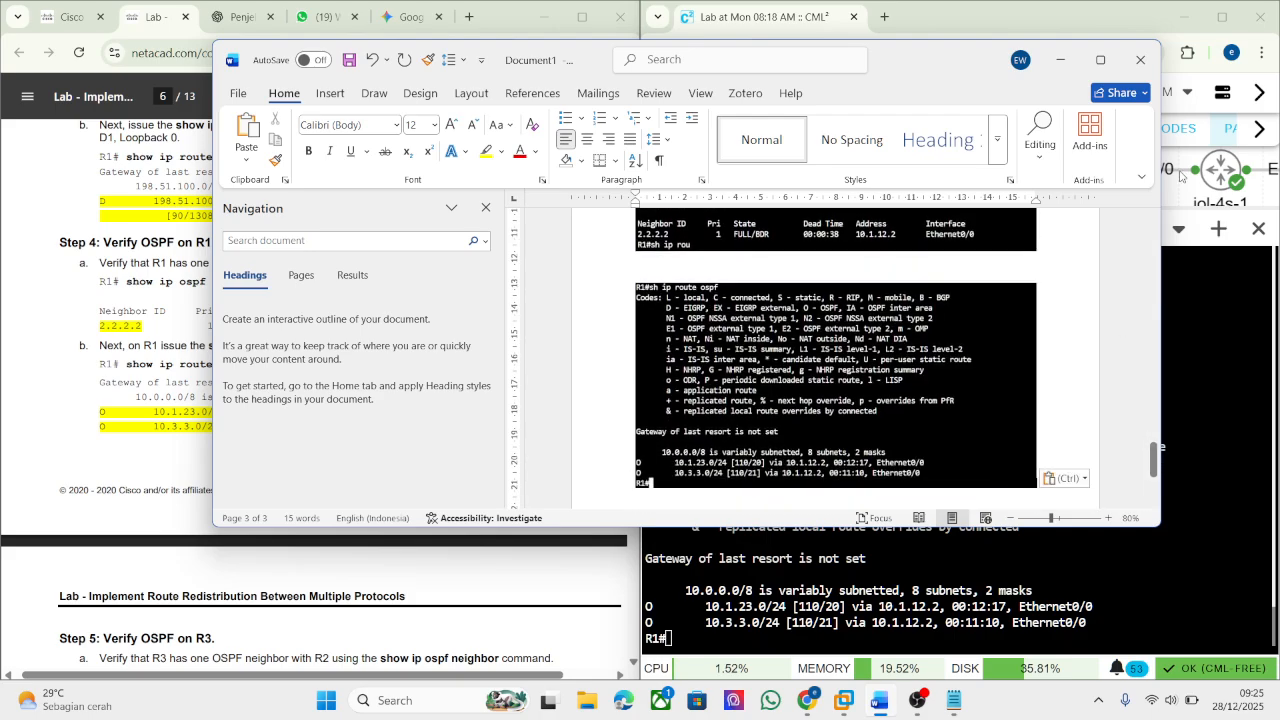
pyautogui.click(1062, 61)
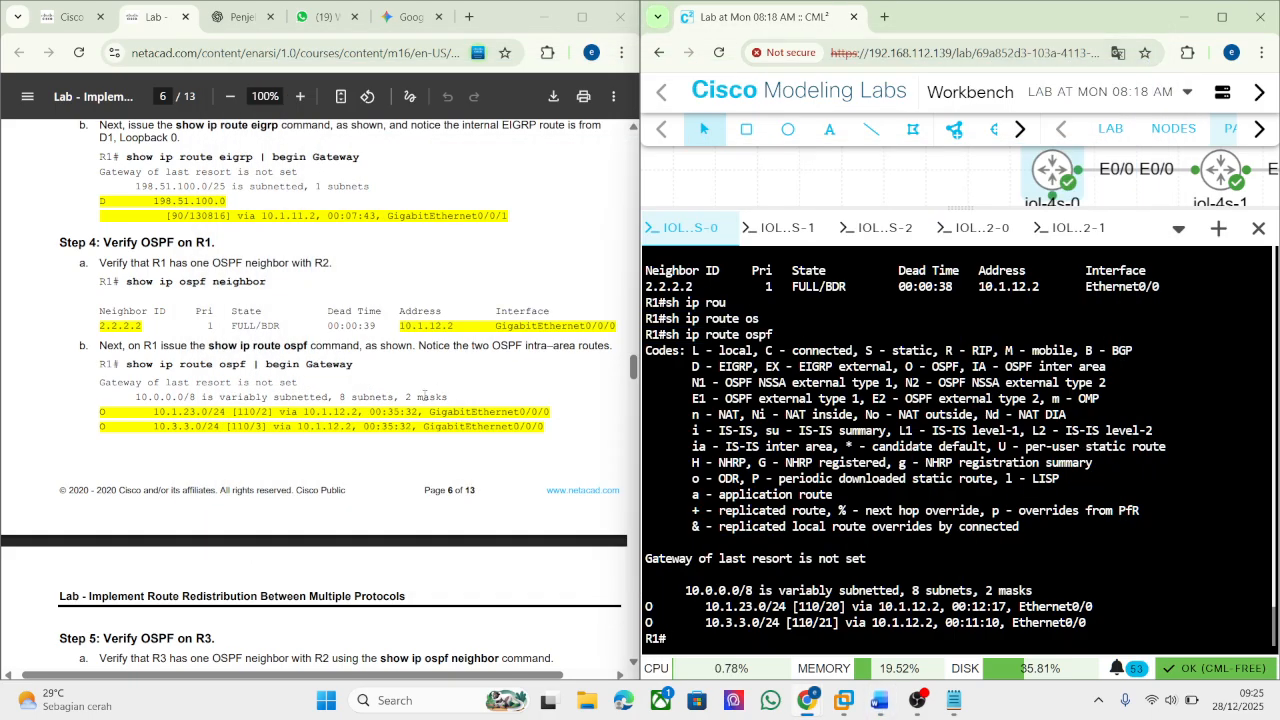
# Read the OSPF neighbor check for R3 in Step 5 of the lab PDF.
pyautogui.scroll(-3, 424, 396)
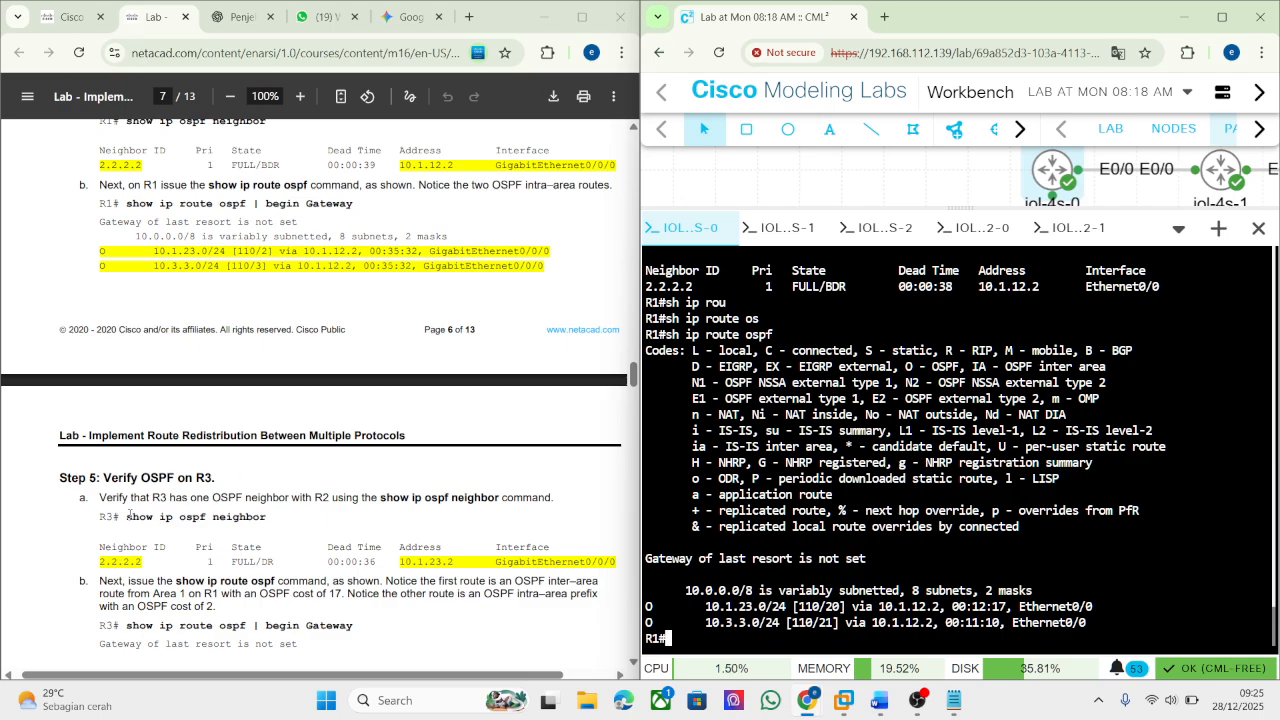
pyautogui.moveTo(126, 516); pyautogui.dragTo(267, 517)
pyautogui.rightClick(251, 527)
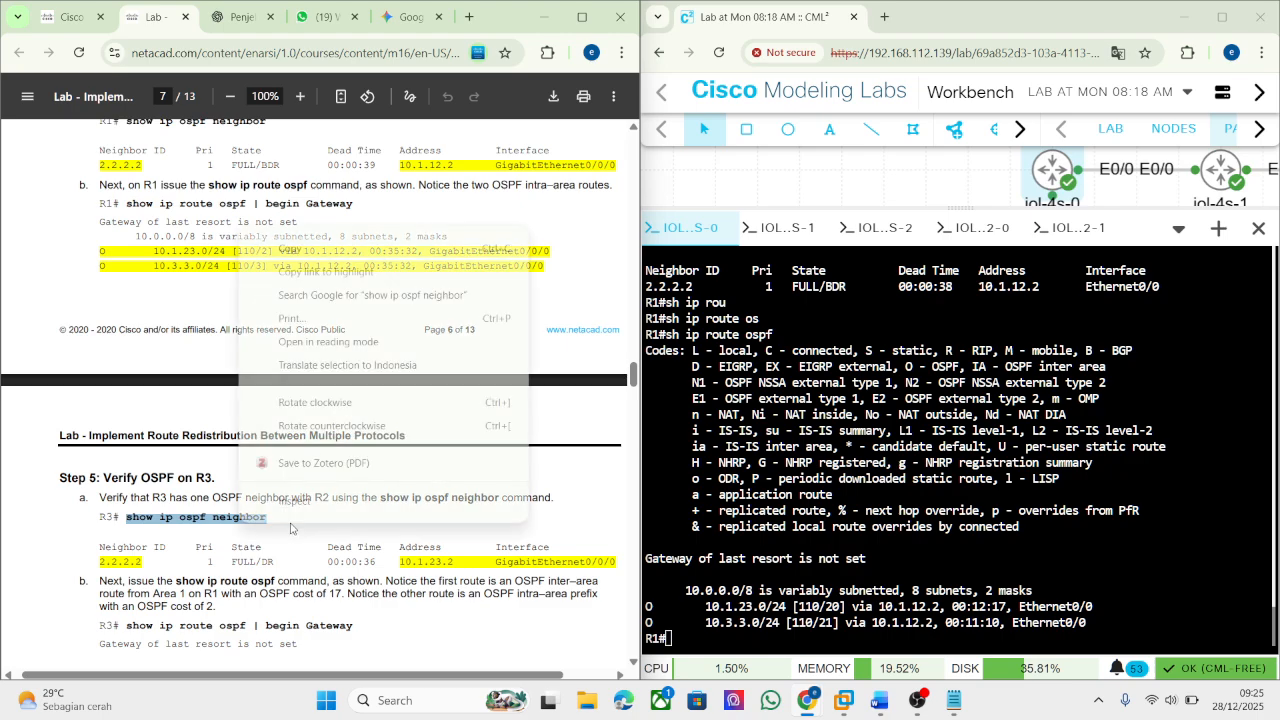
pyautogui.click(119, 535)
# Switch to ChatGPT and review its explanation of the Step 5 OSPF check on R3.
pyautogui.click(245, 16)
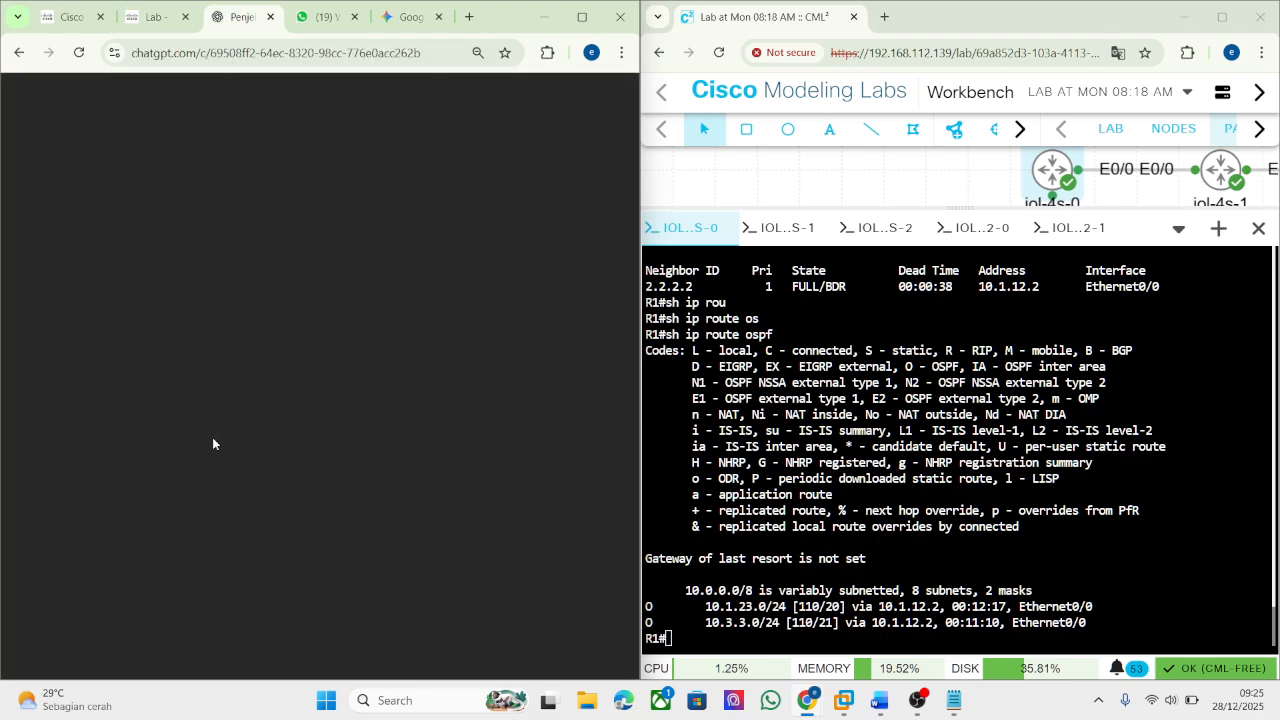
pyautogui.scroll(-3, 278, 455)
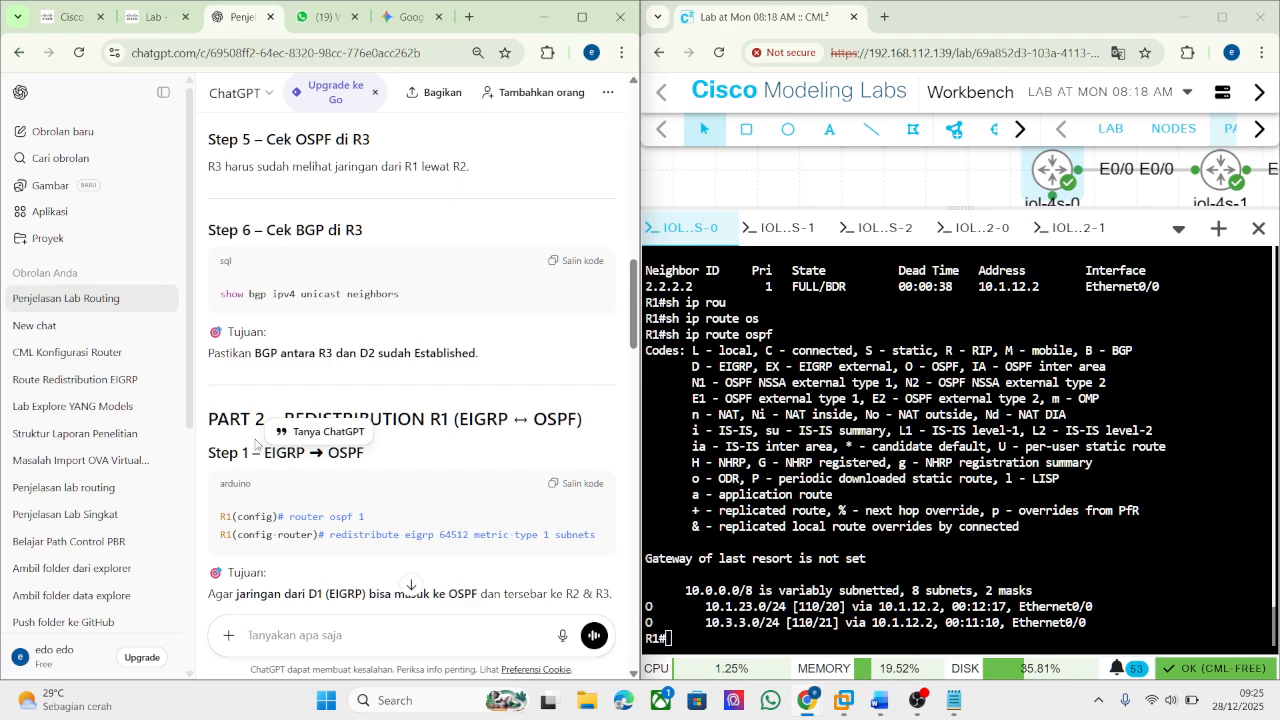
pyautogui.click(150, 16)
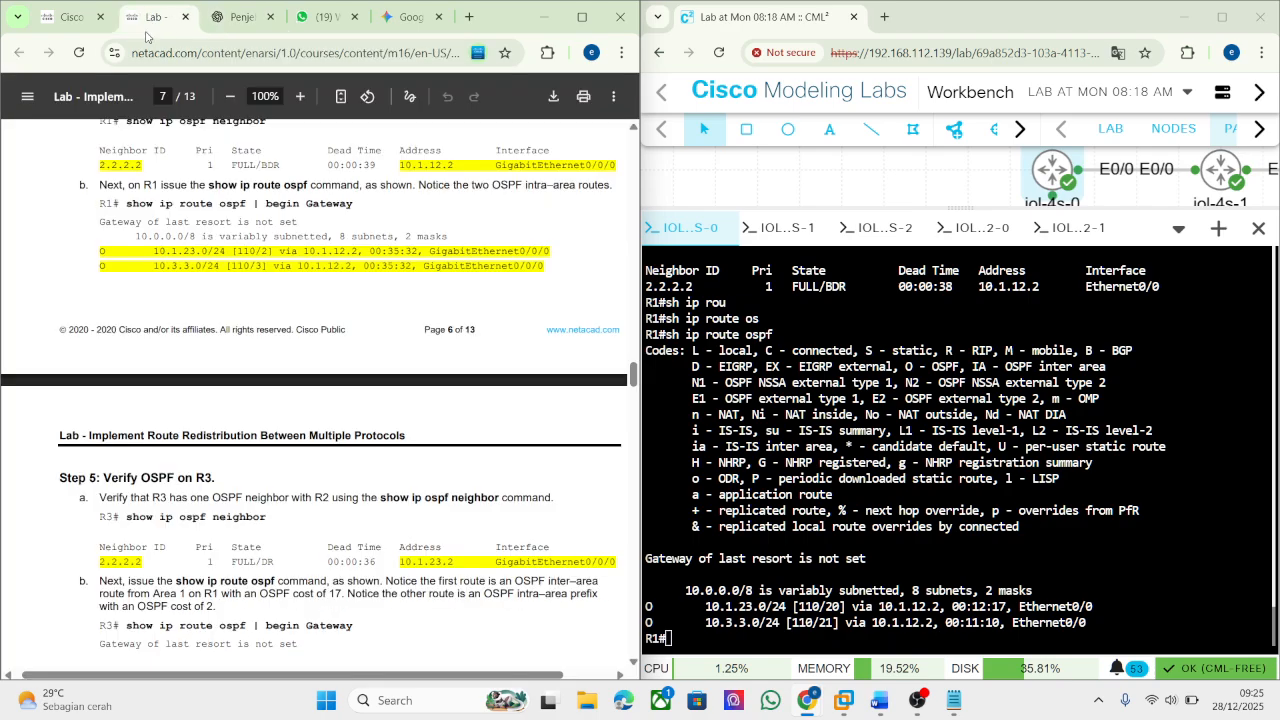
pyautogui.click(237, 14)
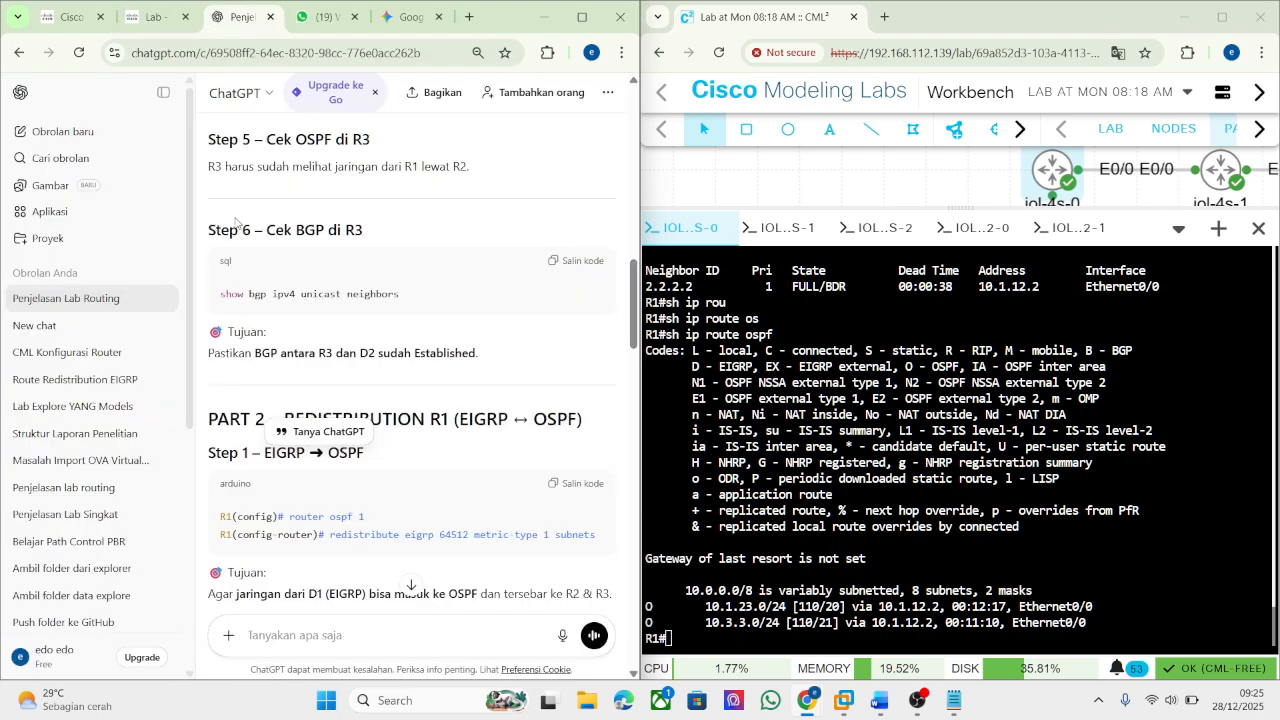
pyautogui.scroll(1, 224, 220)
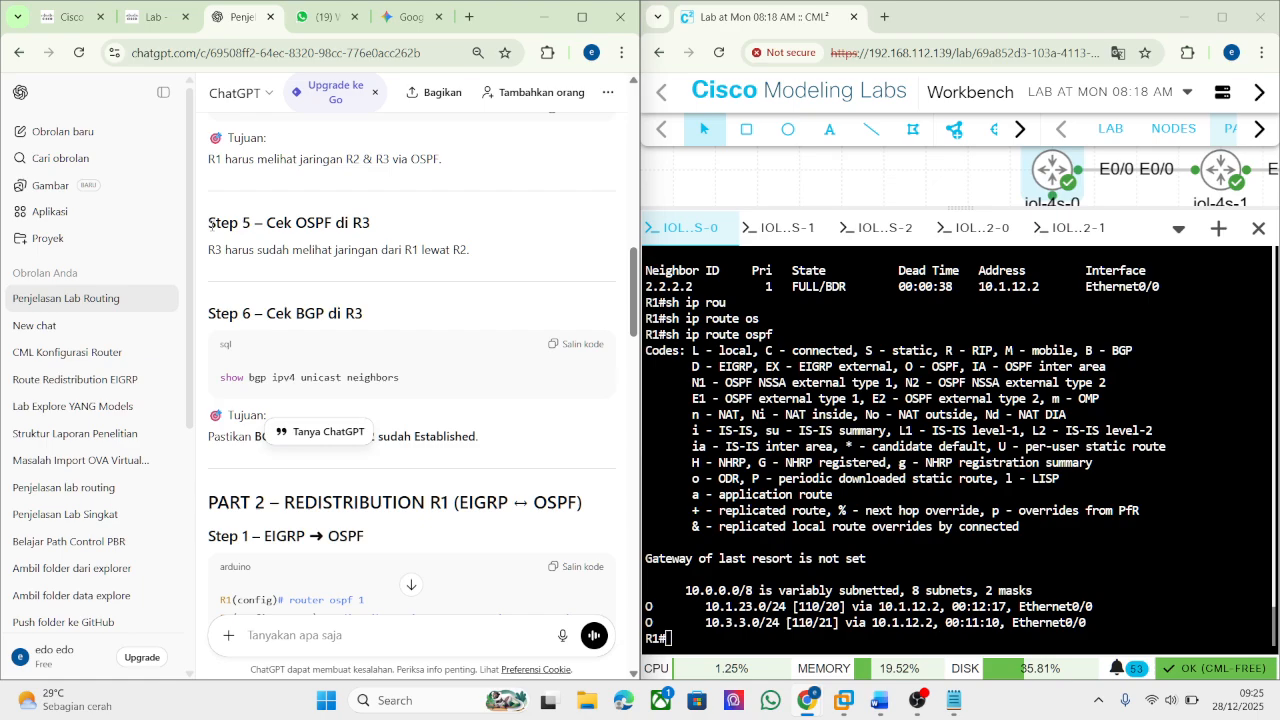
pyautogui.moveTo(208, 250); pyautogui.dragTo(286, 252)
pyautogui.click(298, 262)
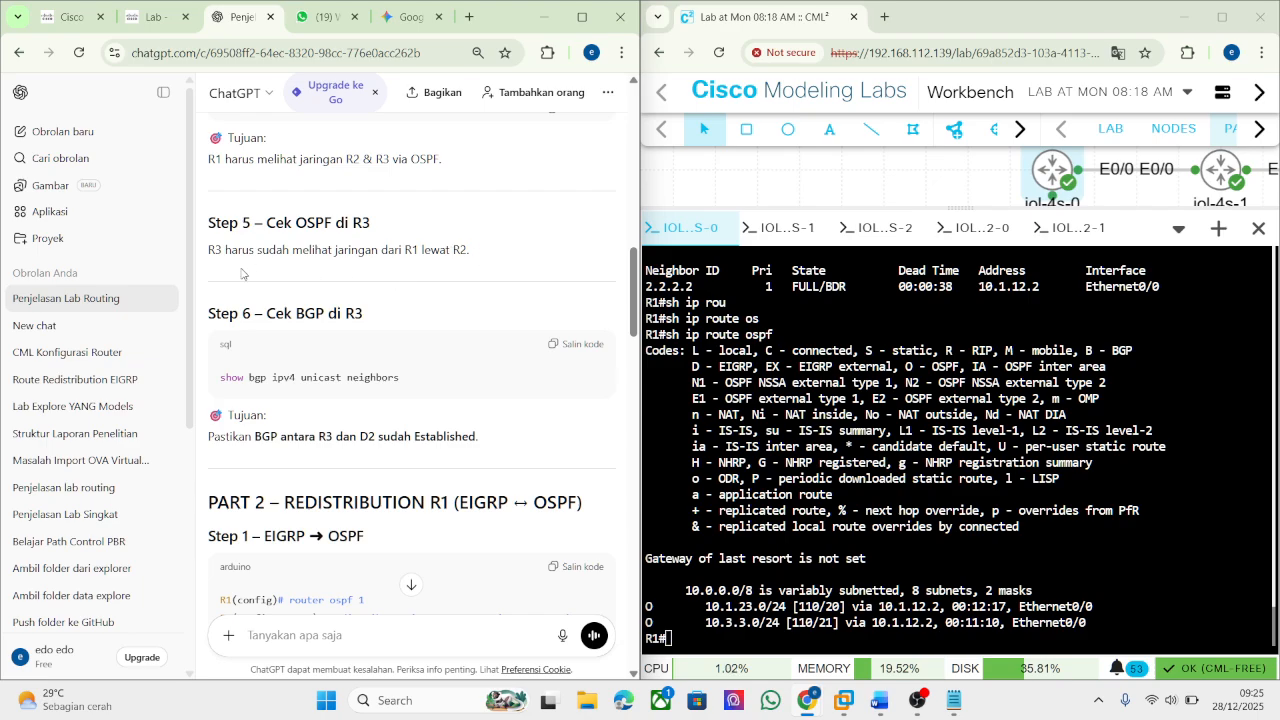
pyautogui.scroll(3, 240, 282)
pyautogui.scroll(-2, 211, 444)
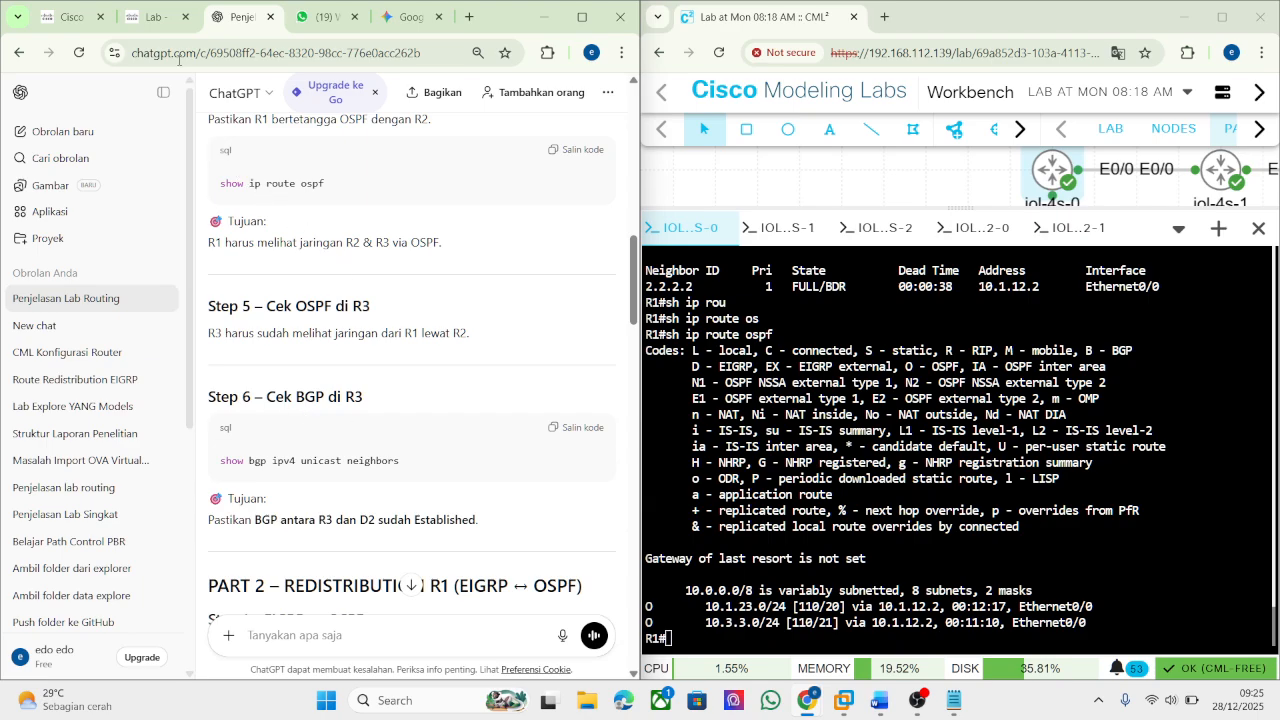
# Return to the lab PDF and run sh ip ospf neighbor in R3's console.
pyautogui.click(156, 17)
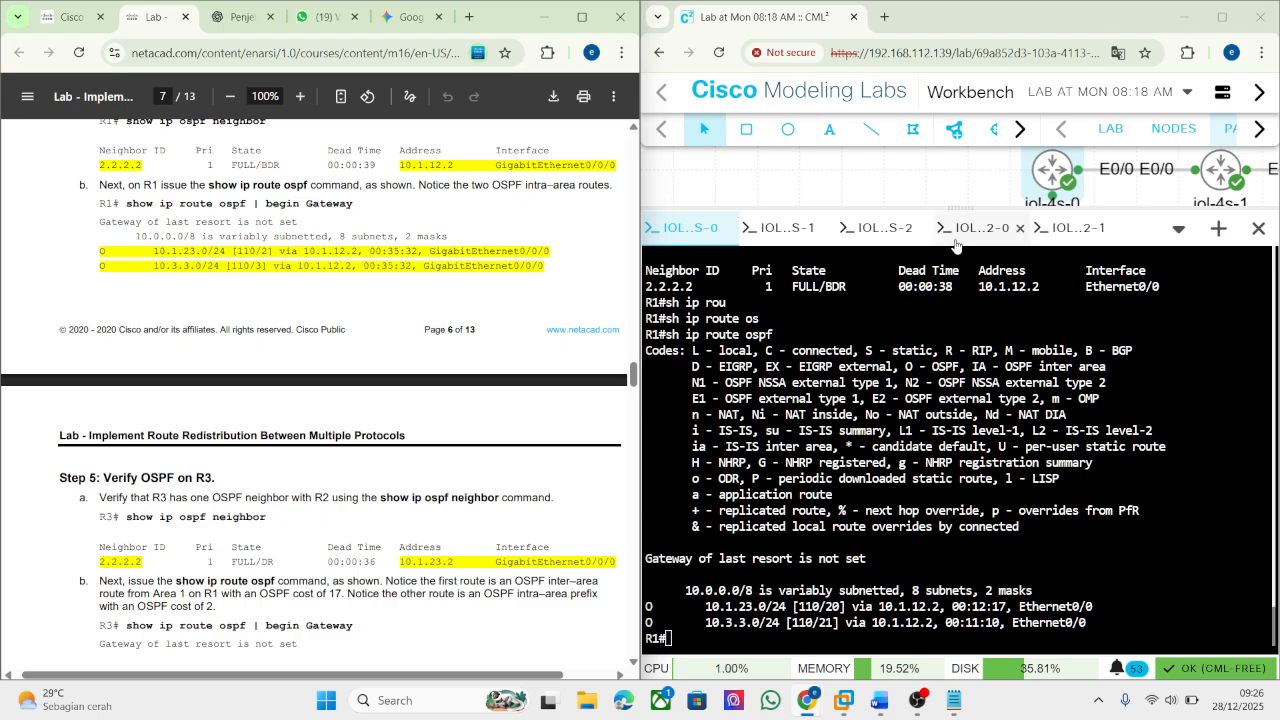
pyautogui.click(868, 234)
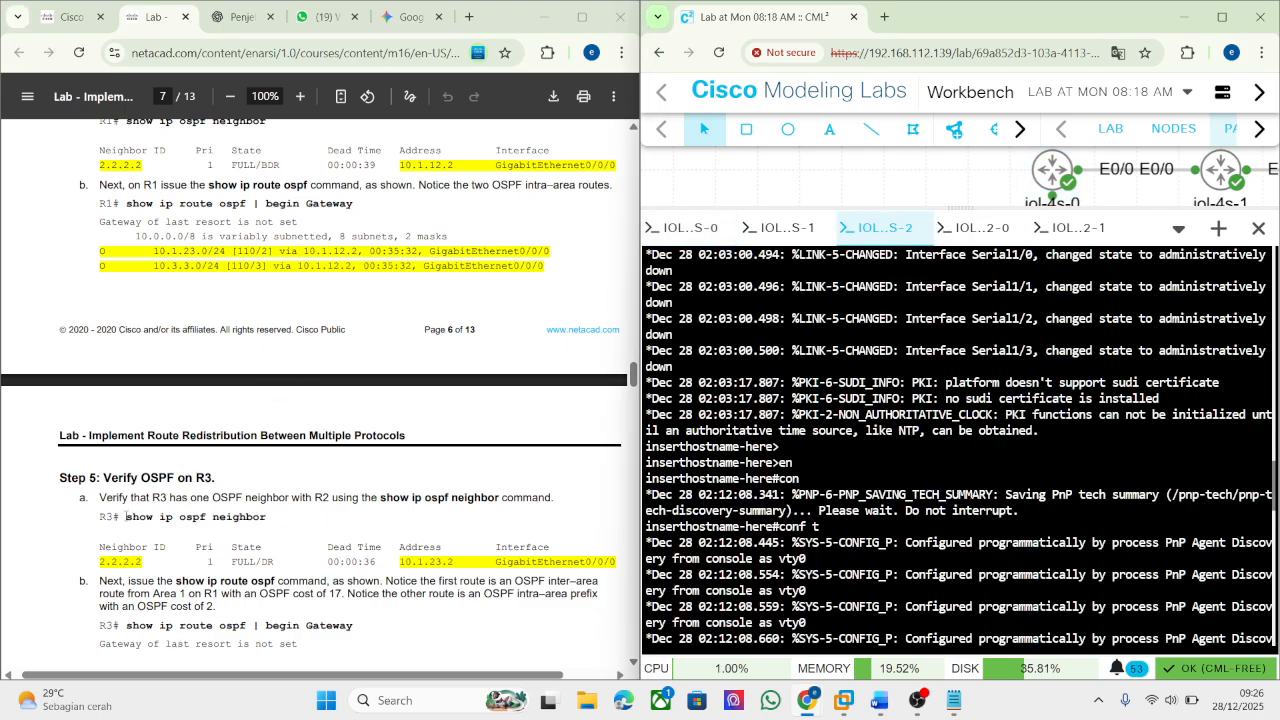
pyautogui.press('Return')
pyautogui.press('Return')
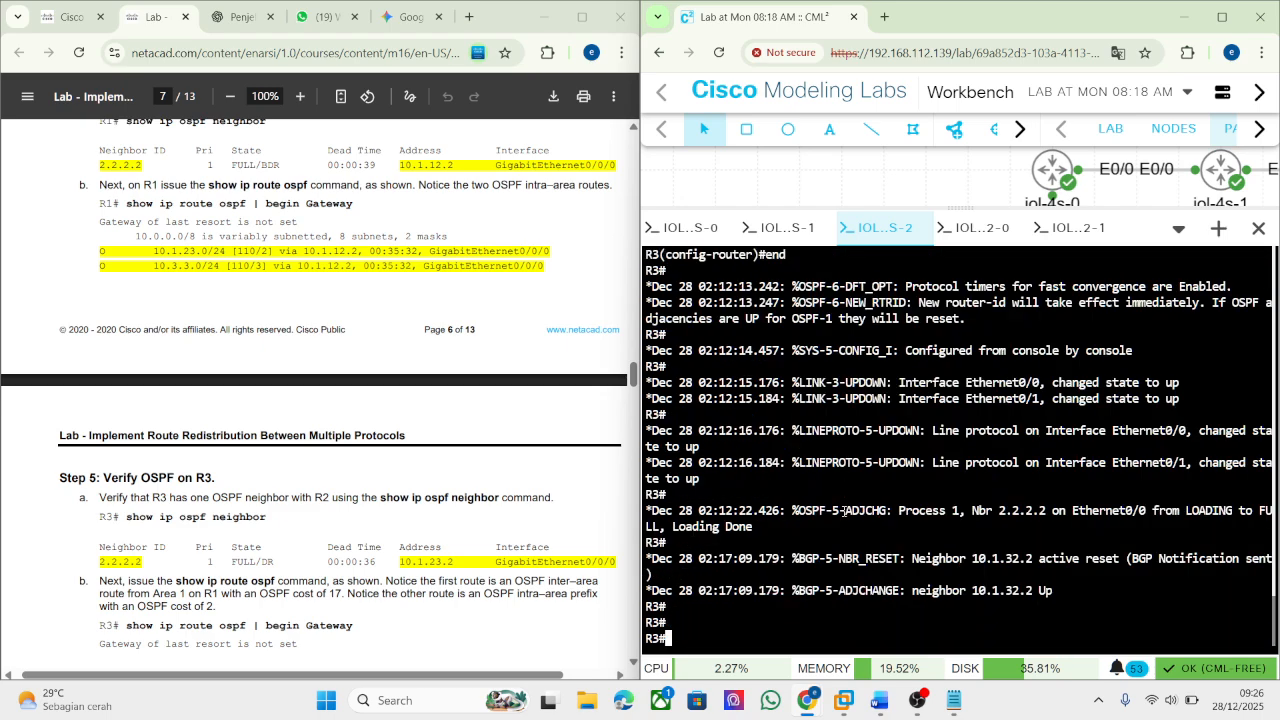
pyautogui.write('SH IP OS')
pyautogui.press('Tab')
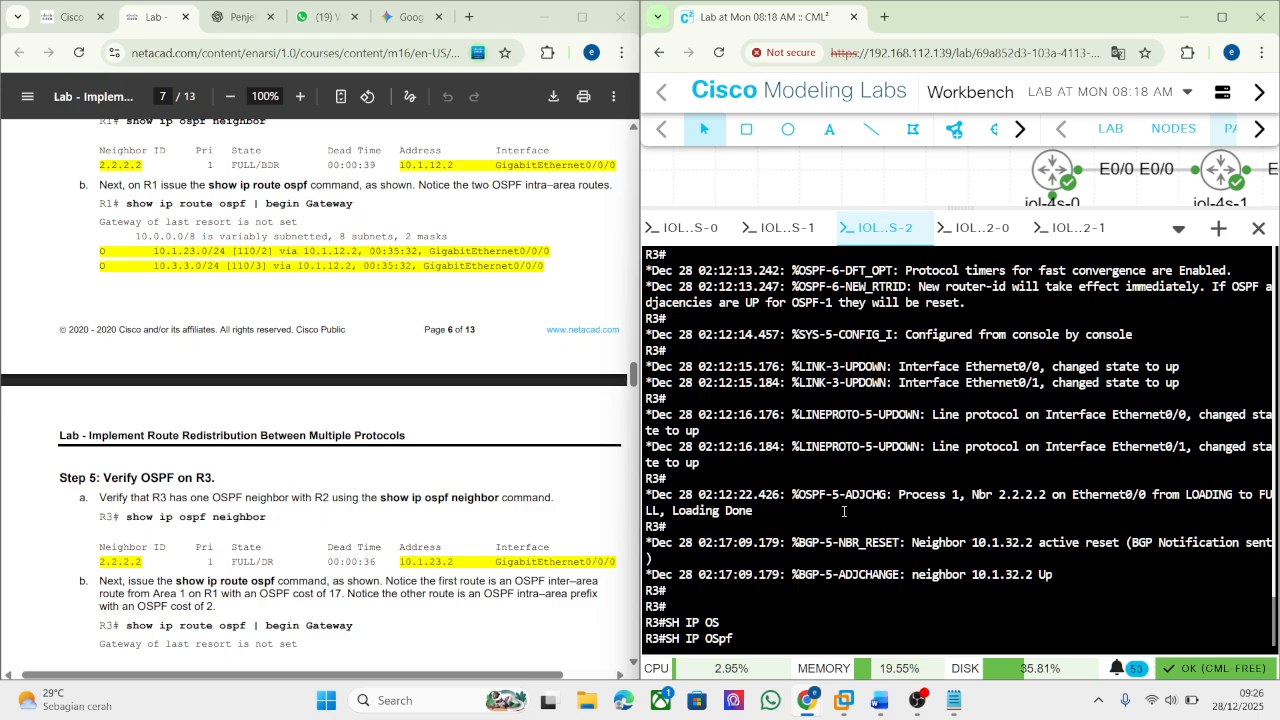
pyautogui.write('NE')
pyautogui.press('Tab')
pyautogui.press('Return')
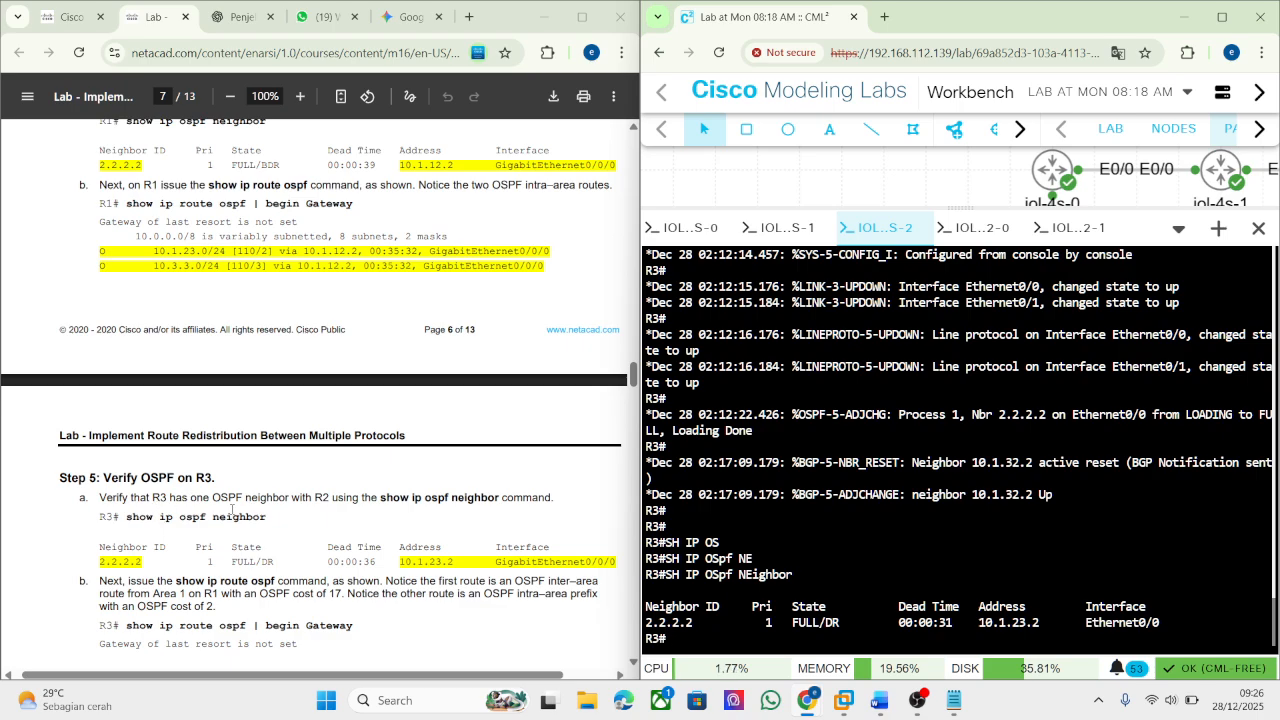
# Copy show ip route ospf | begin Gateway from Step 5 of the lab PDF and run it on R3.
pyautogui.scroll(-3, 203, 517)
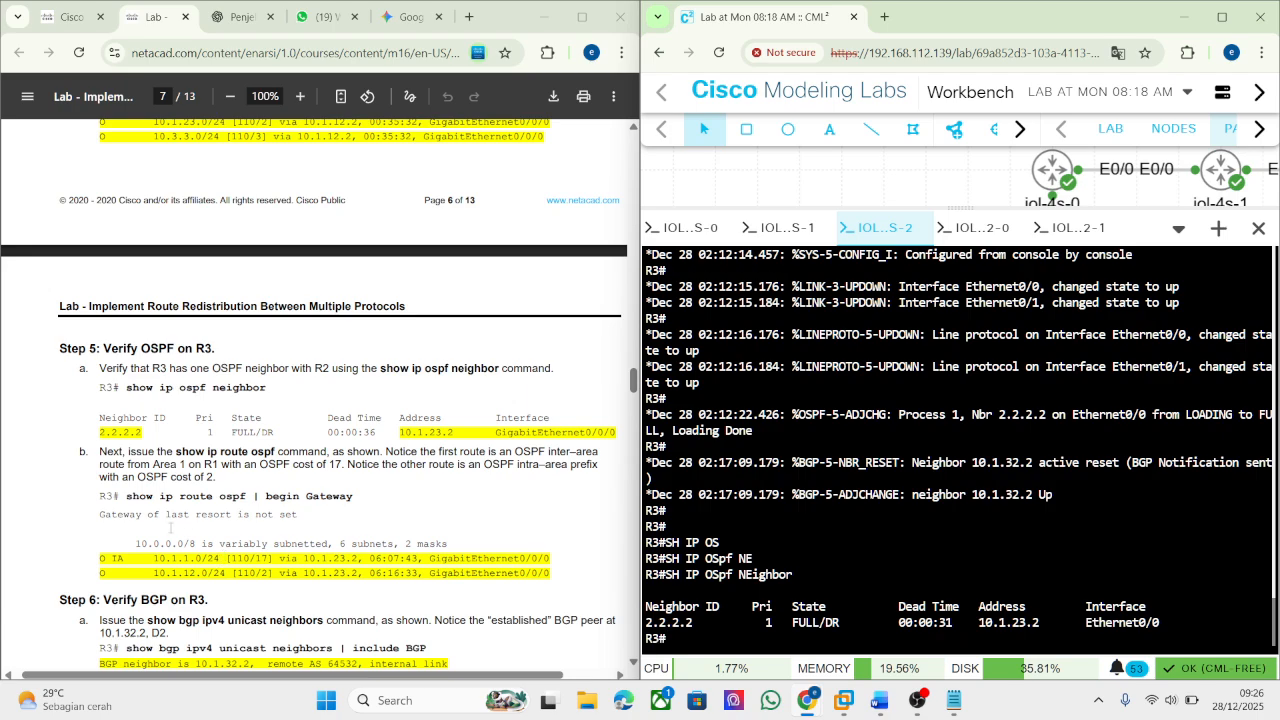
pyautogui.moveTo(127, 497); pyautogui.dragTo(372, 499)
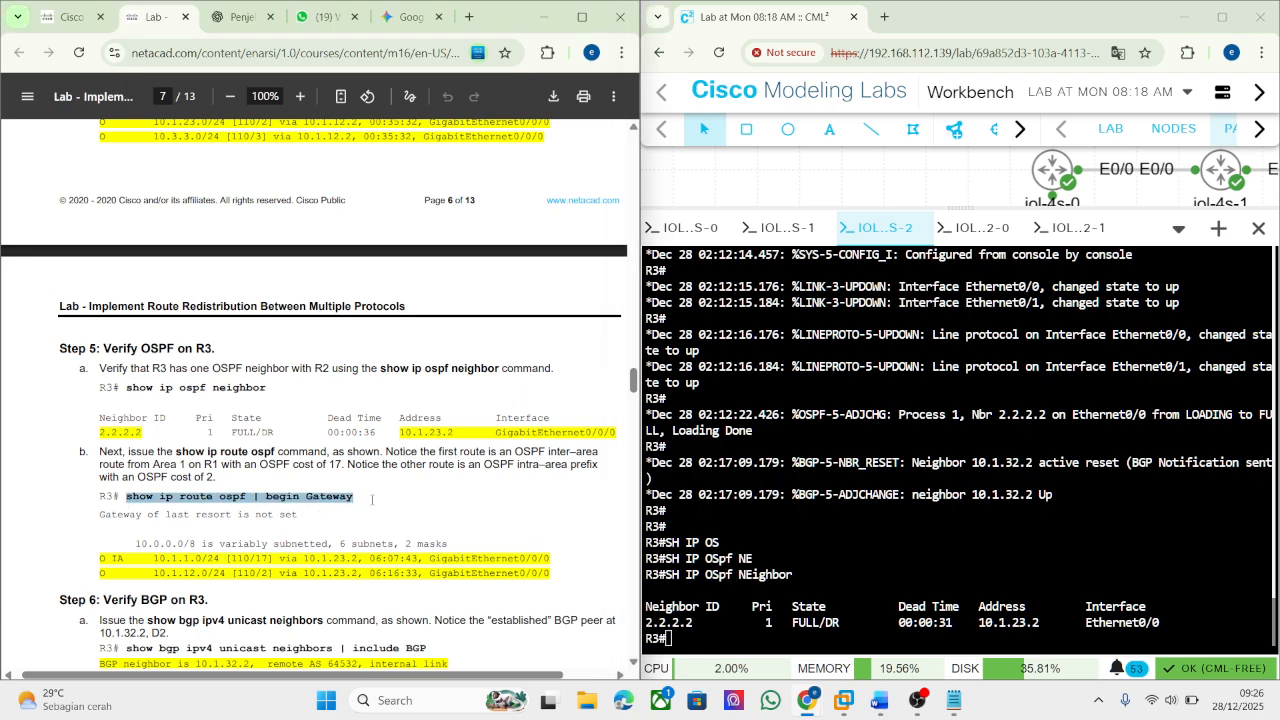
pyautogui.rightClick(848, 600)
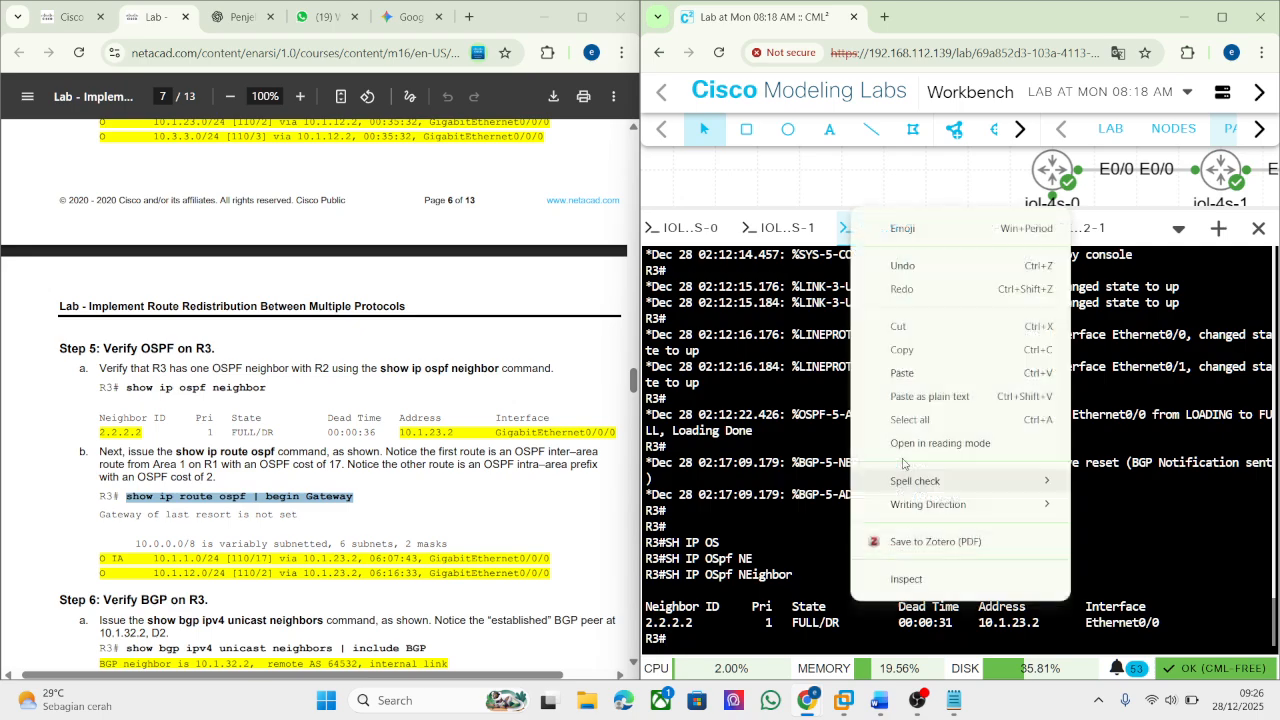
pyautogui.click(895, 370)
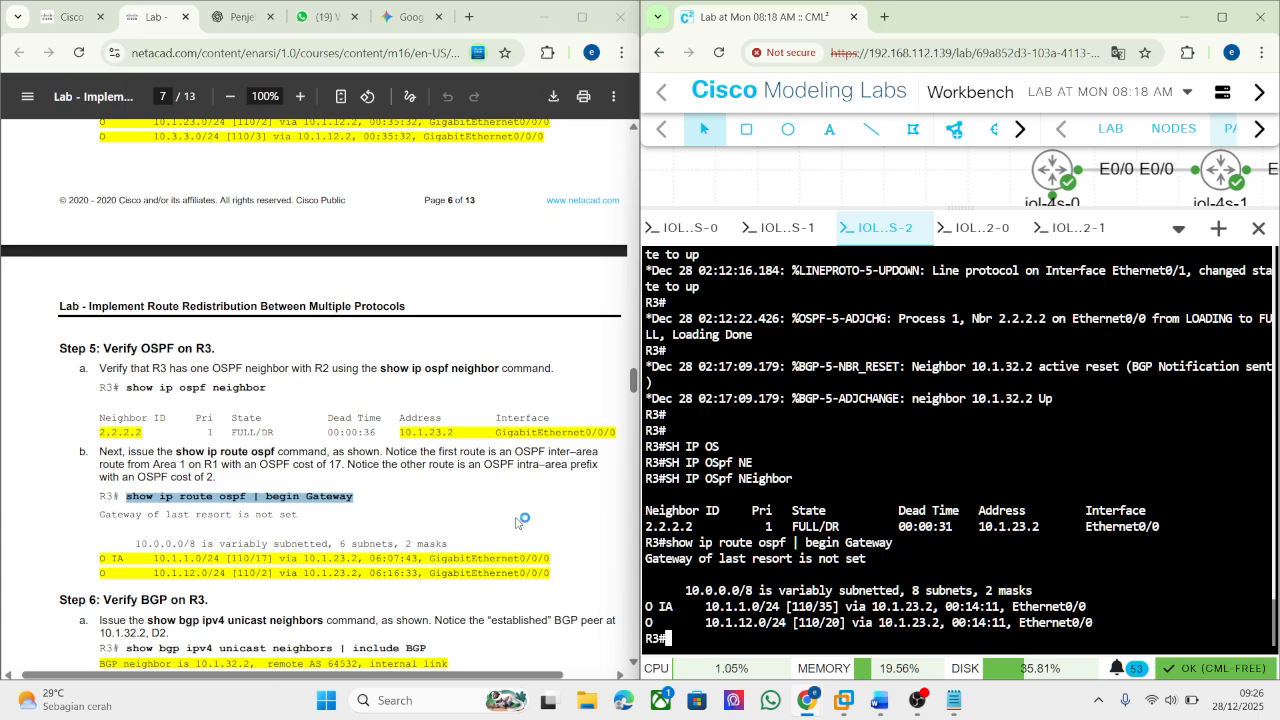
# Capture a screen snip of the OSPF neighbor and OSPF route output in R3's console.
pyautogui.press('super+shift+s')
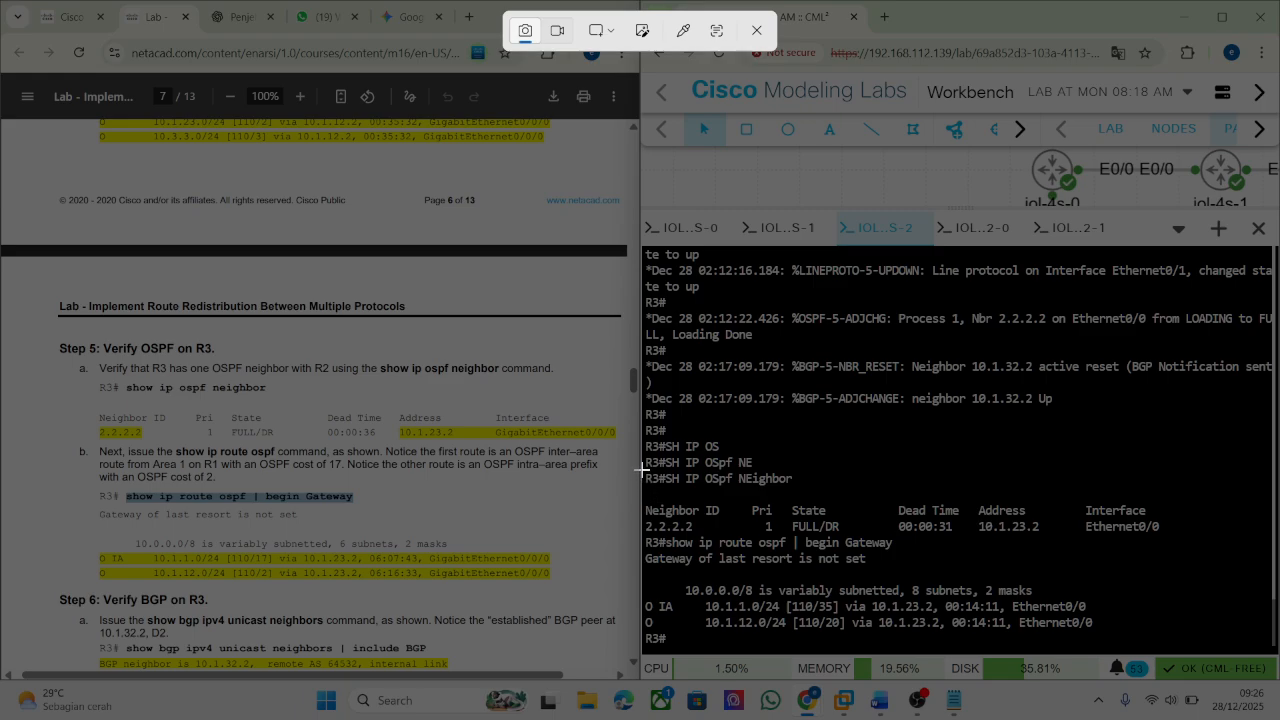
pyautogui.moveTo(642, 470)
pyautogui.mouseDown()
pyautogui.moveTo(806, 600)
pyautogui.moveTo(1116, 665)
pyautogui.moveTo(1163, 655)
pyautogui.moveTo(850, 525)
pyautogui.moveTo(641, 468)
pyautogui.mouseUp()
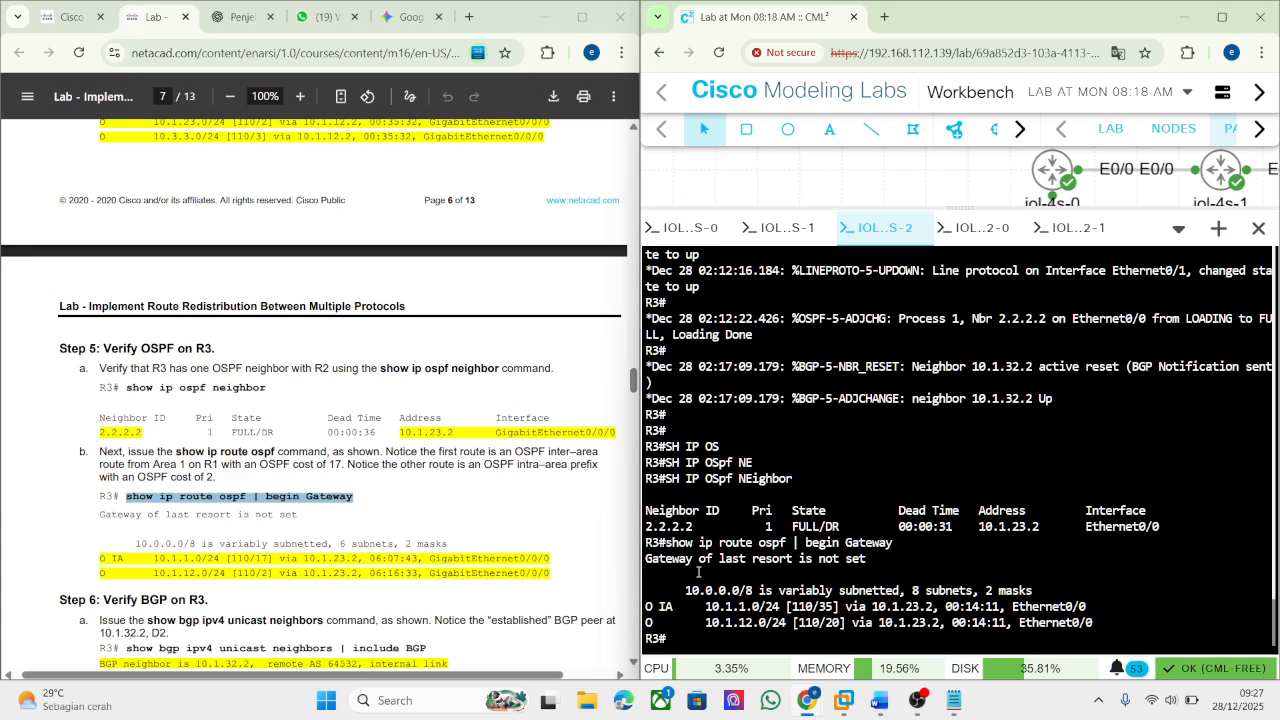
pyautogui.press('super+shift+s')
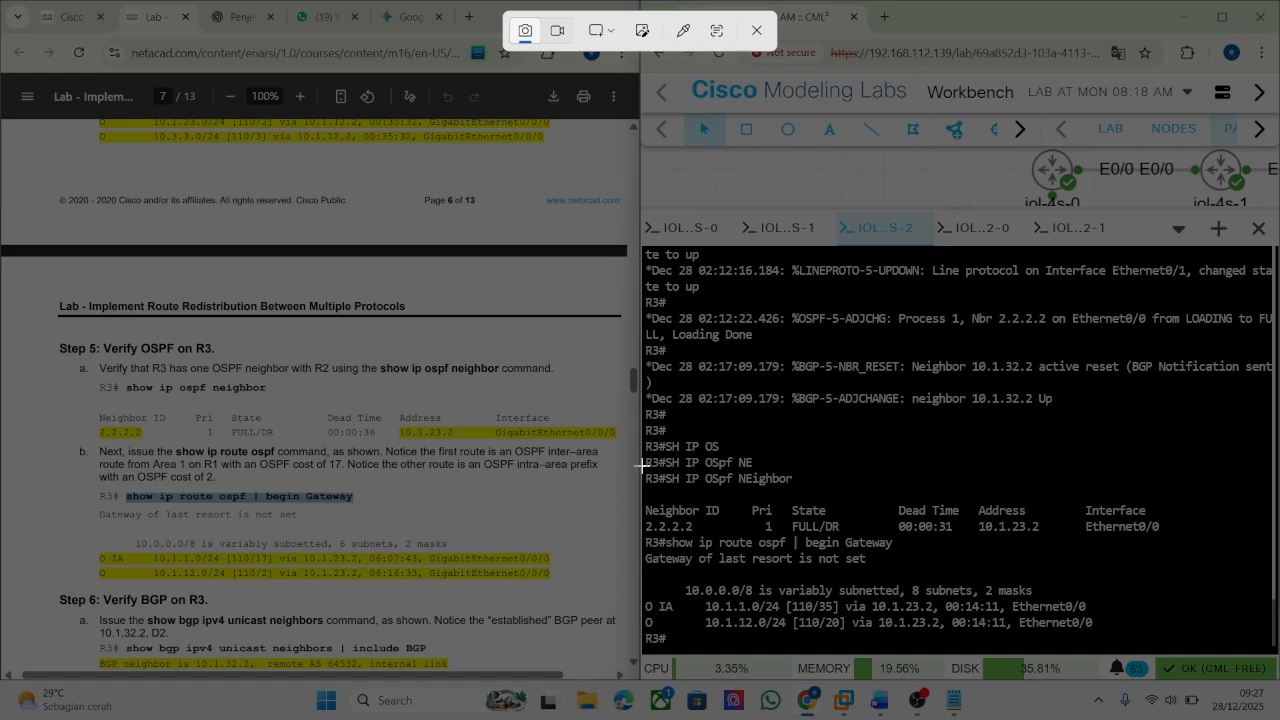
pyautogui.moveTo(645, 467); pyautogui.dragTo(1272, 662)
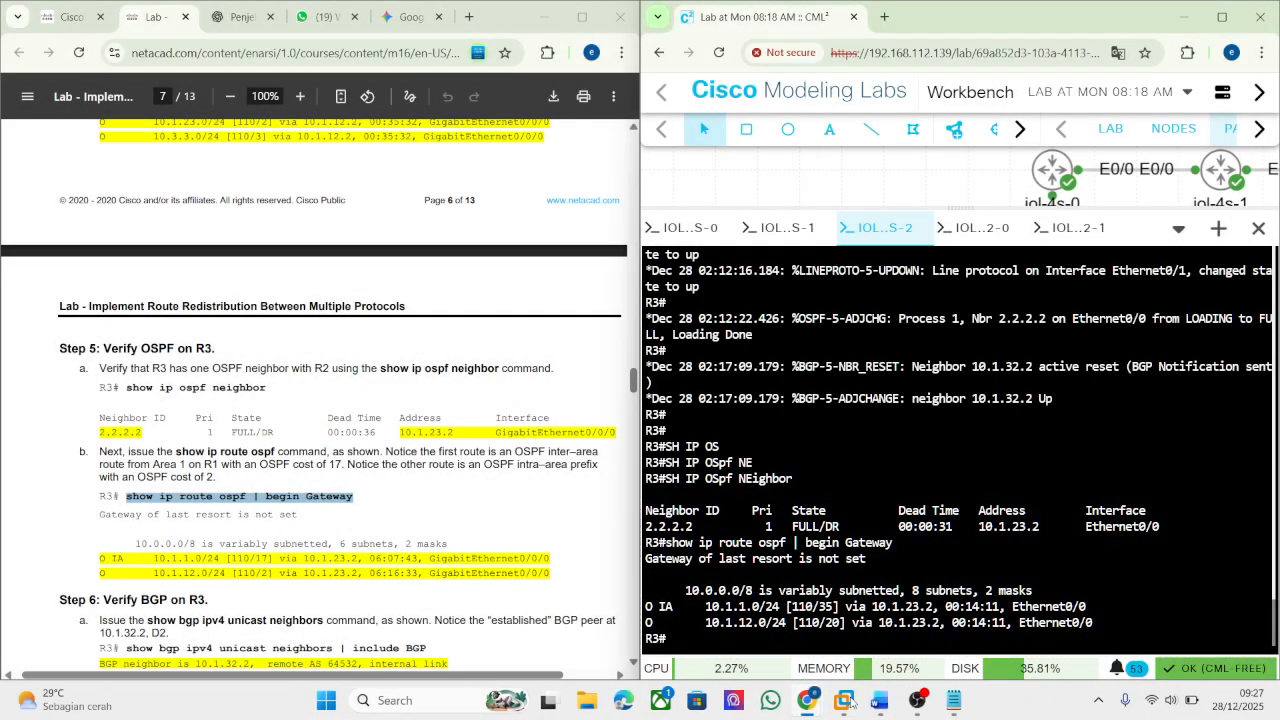
# Switch to the Word document and add a "Step 5" heading with the captured R3 OSPF snip beneath it.
pyautogui.click(881, 708)
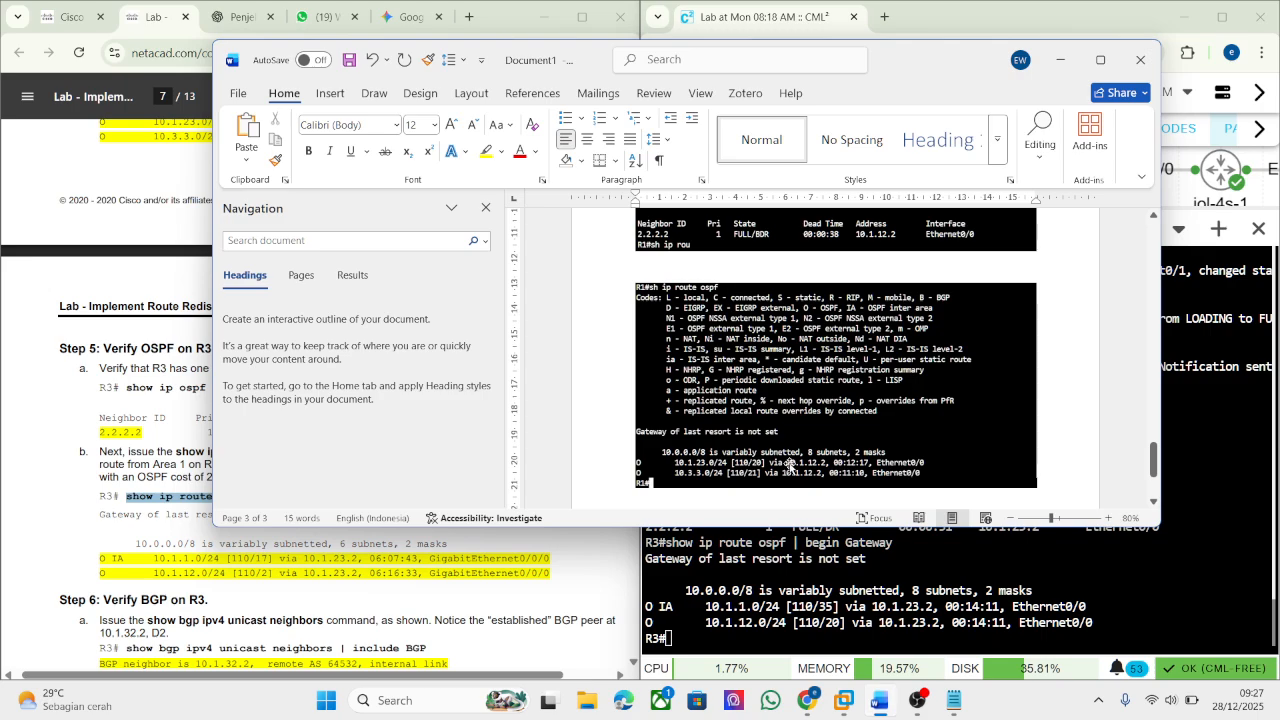
pyautogui.press('Return')
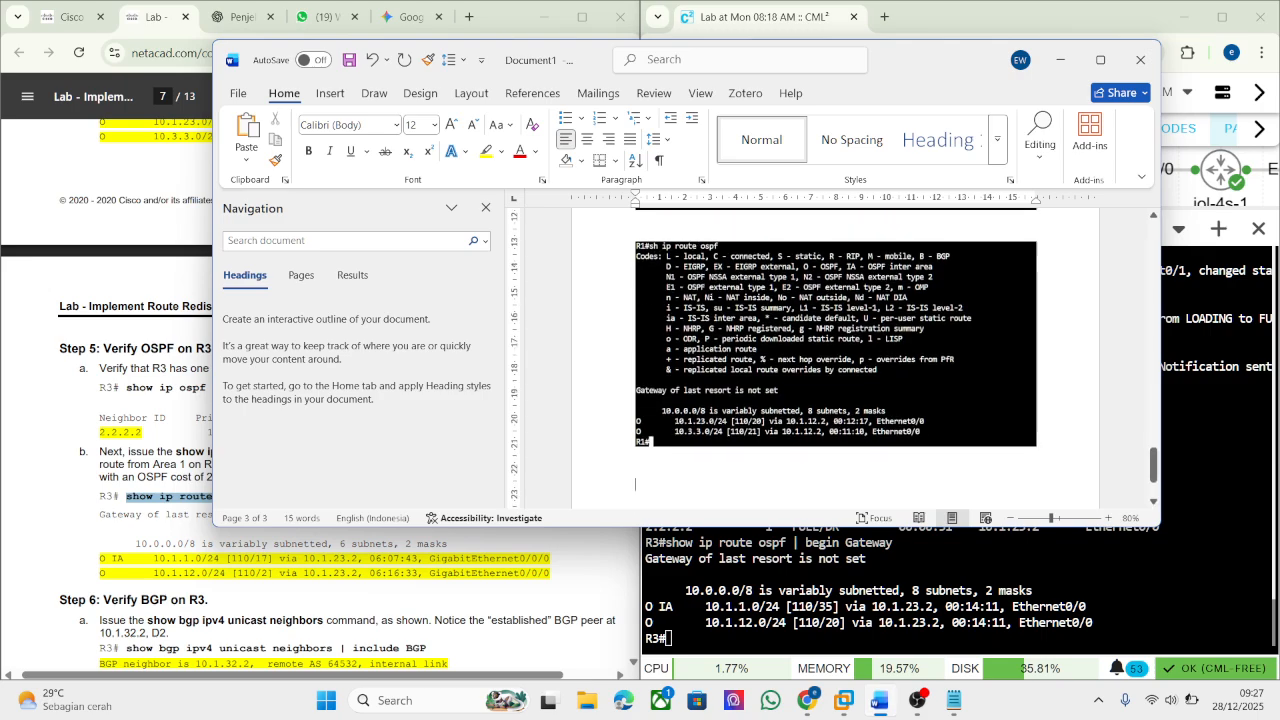
pyautogui.write('Step ')
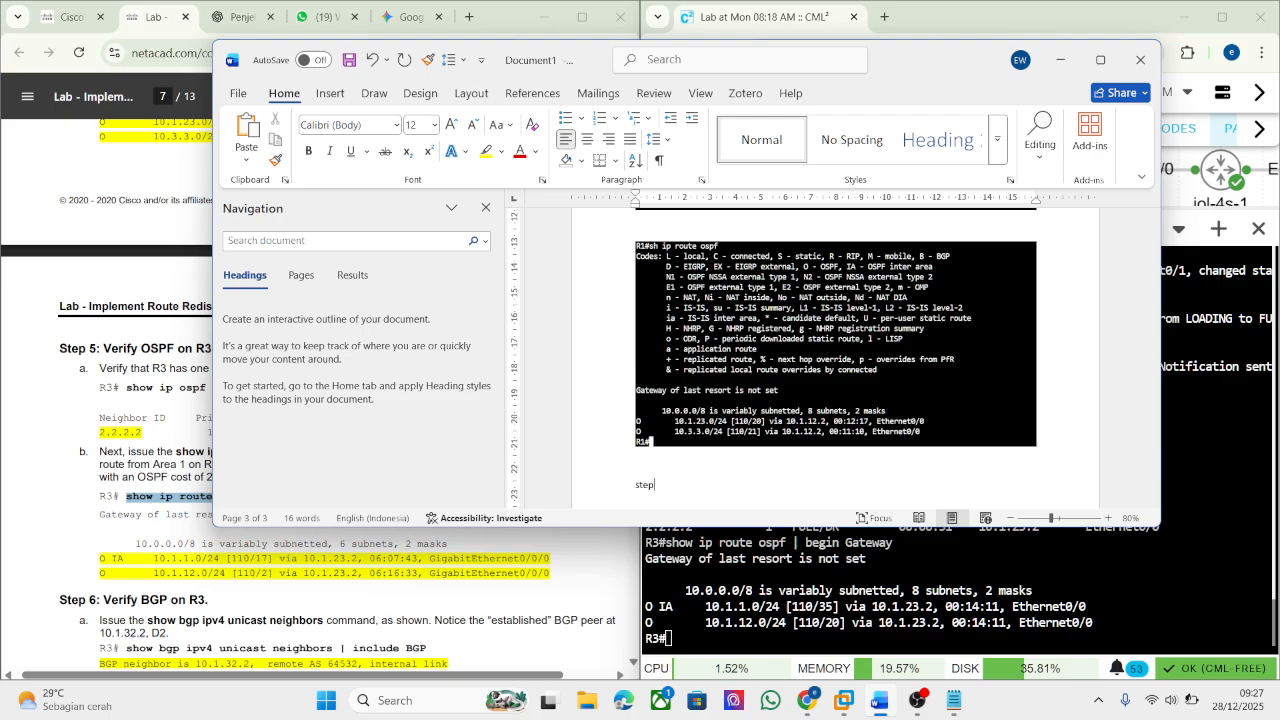
pyautogui.write('5')
pyautogui.press('Return')
pyautogui.hotkey('ctrl', 'v')
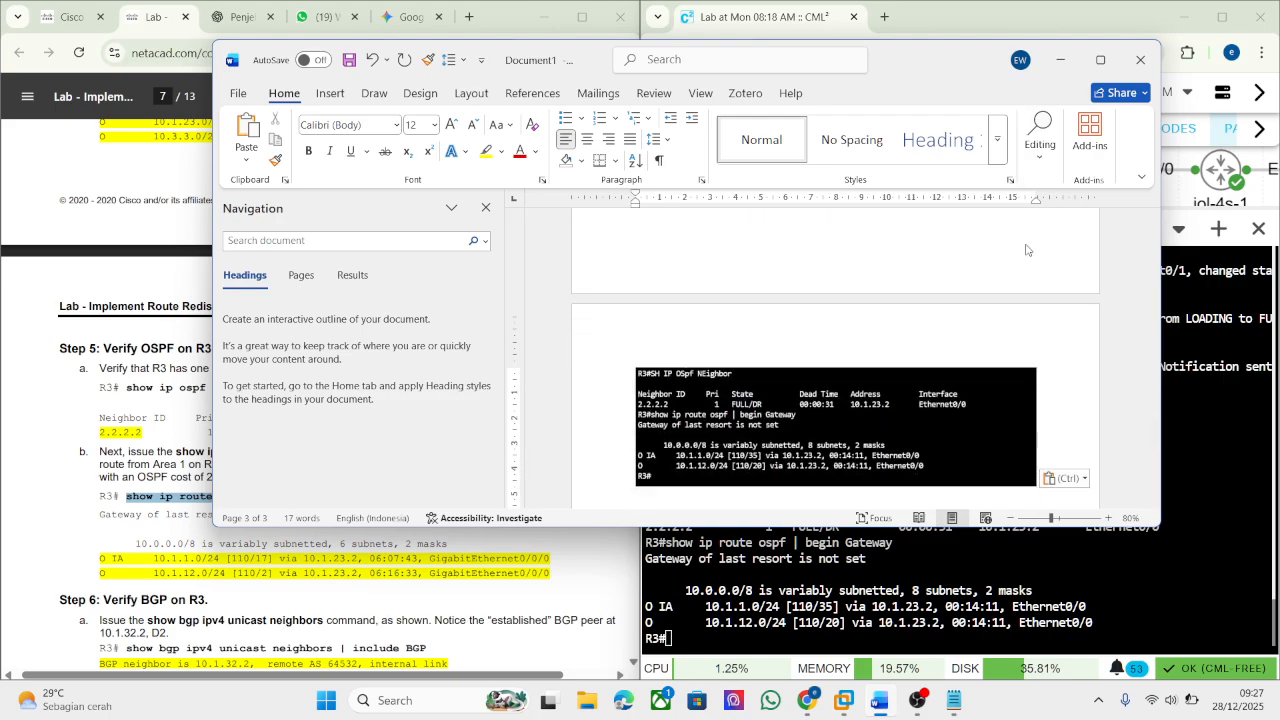
# Add a "Step 6" heading below the R3 OSPF snip and minimize the document.
pyautogui.press('Return')
pyautogui.write('ste')
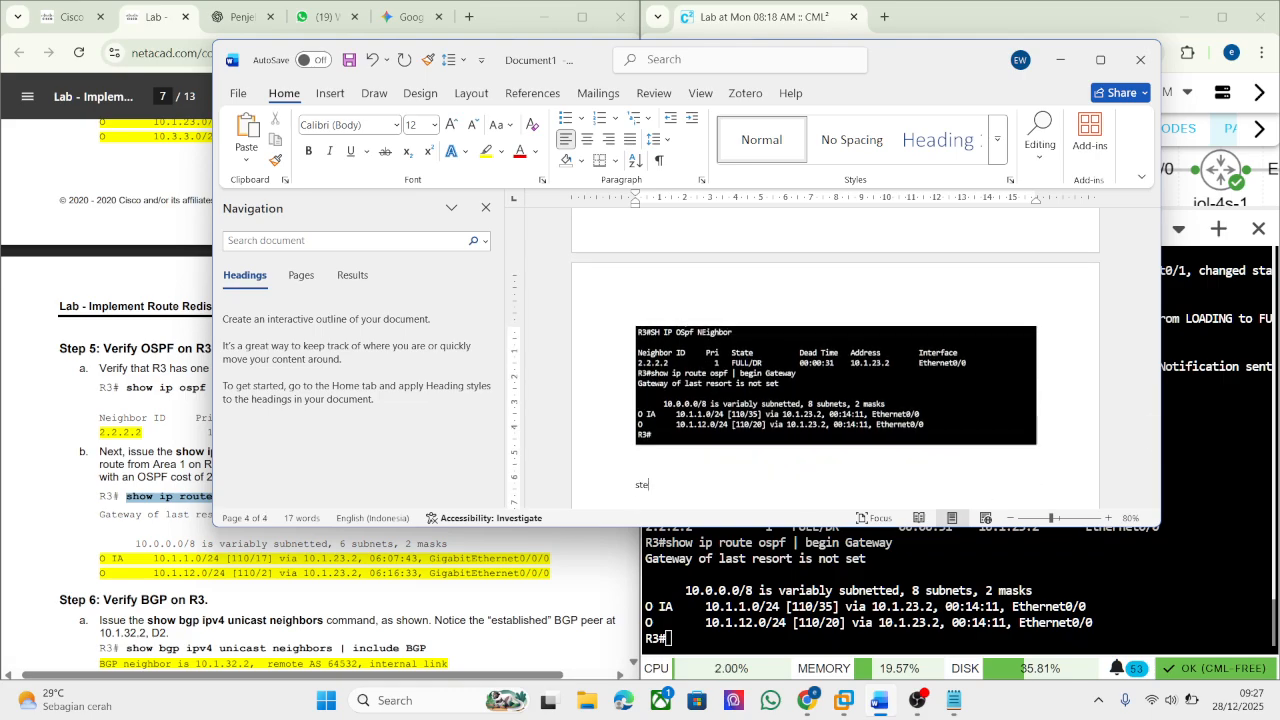
pyautogui.write('p 6')
pyautogui.press('Return')
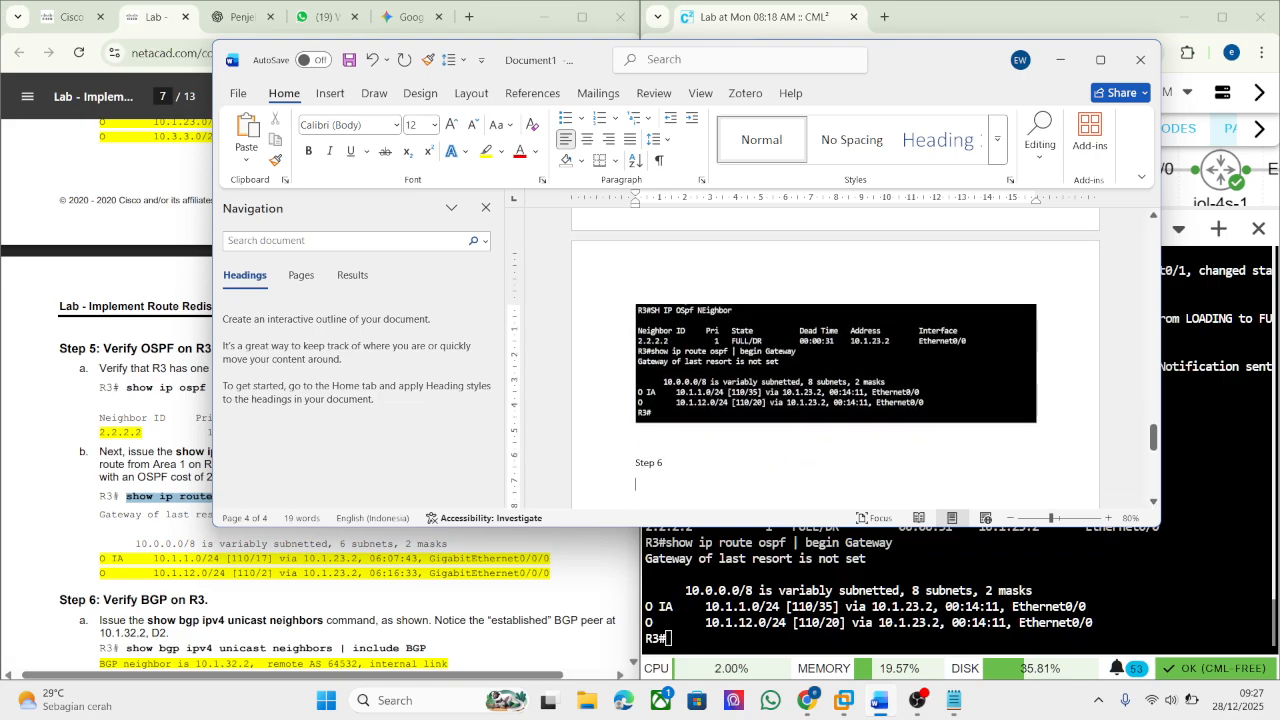
pyautogui.click(1060, 59)
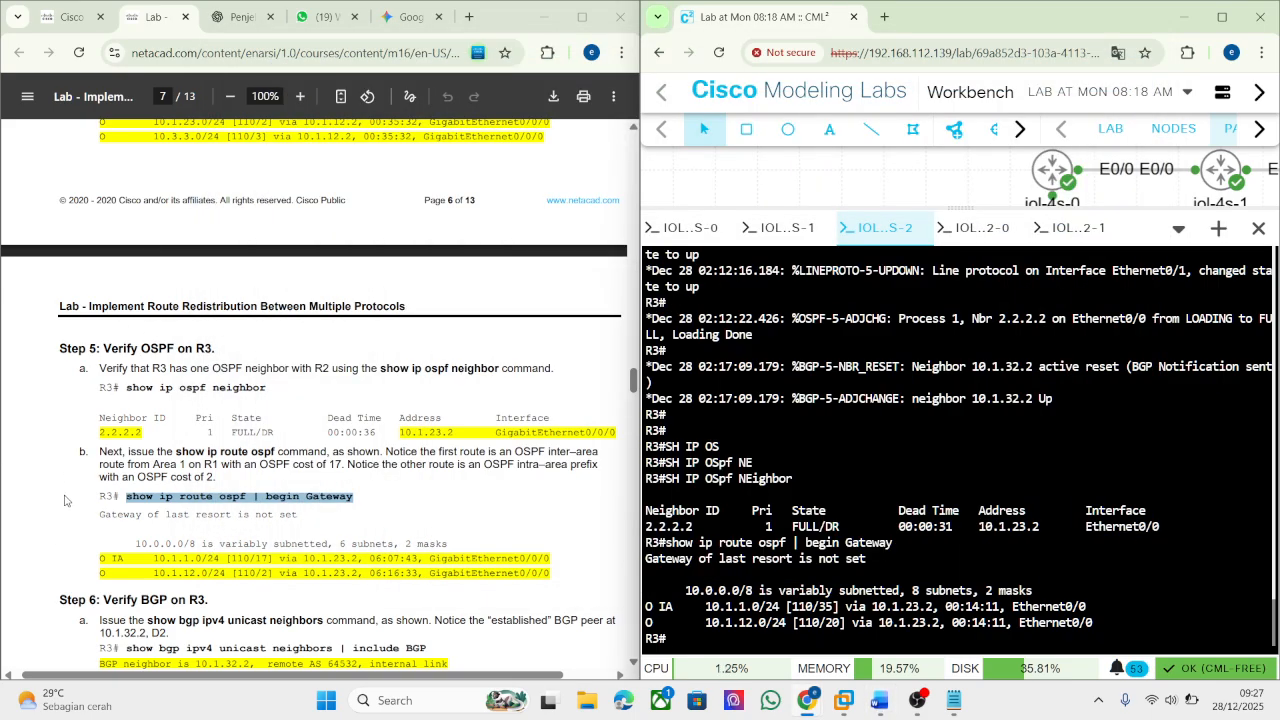
# Read Step 6 in the lab PDF, then switch to ChatGPT and review its explanation of the BGP check on R3.
pyautogui.scroll(-3, 120, 430)
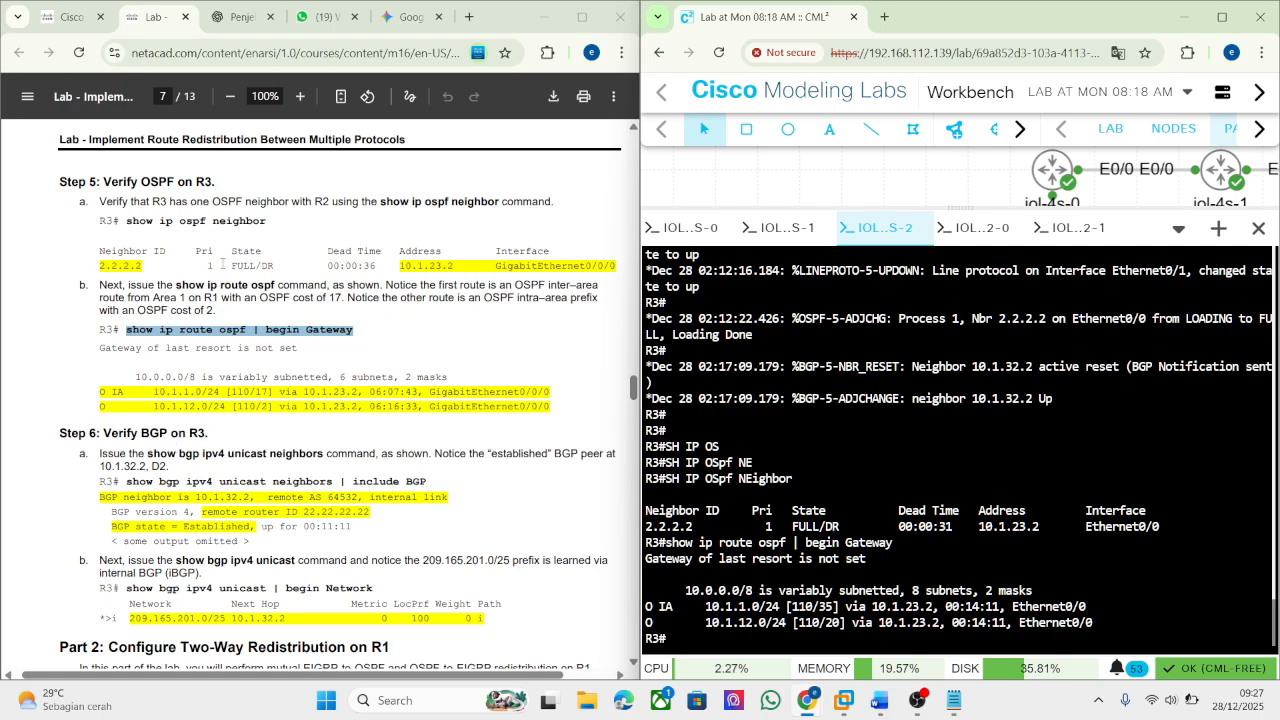
pyautogui.click(216, 20)
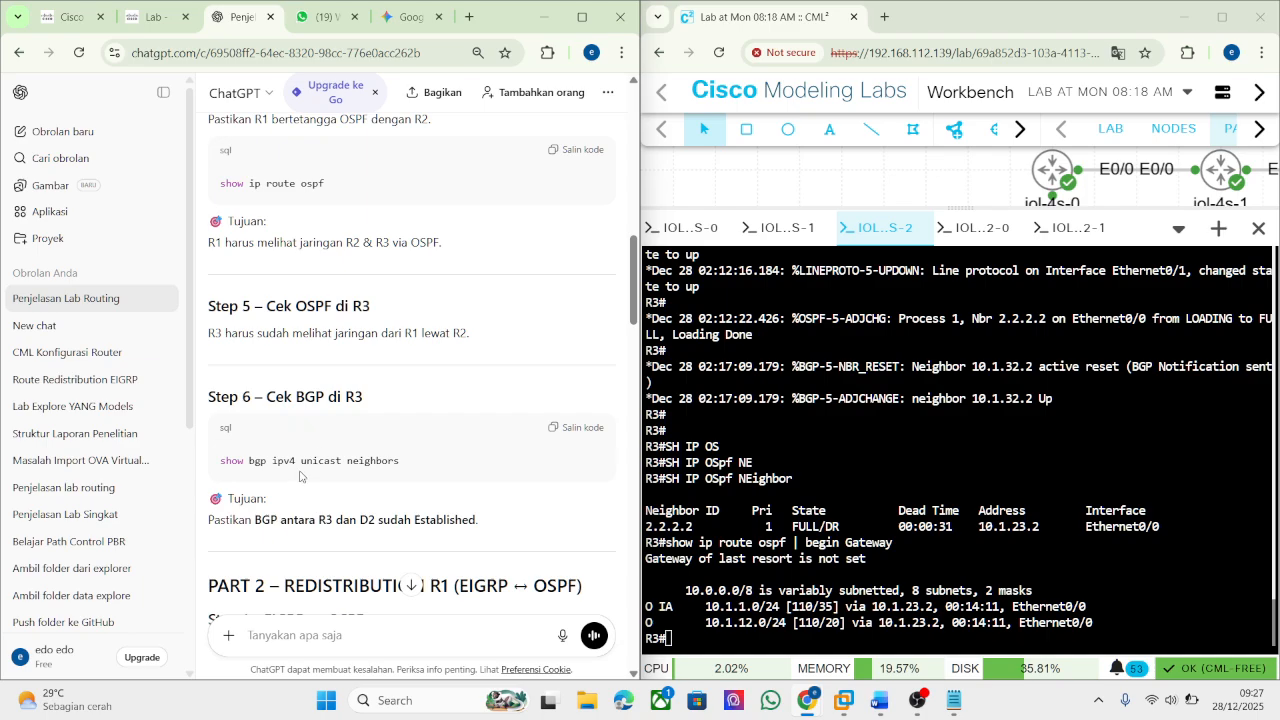
pyautogui.scroll(-2, 300, 476)
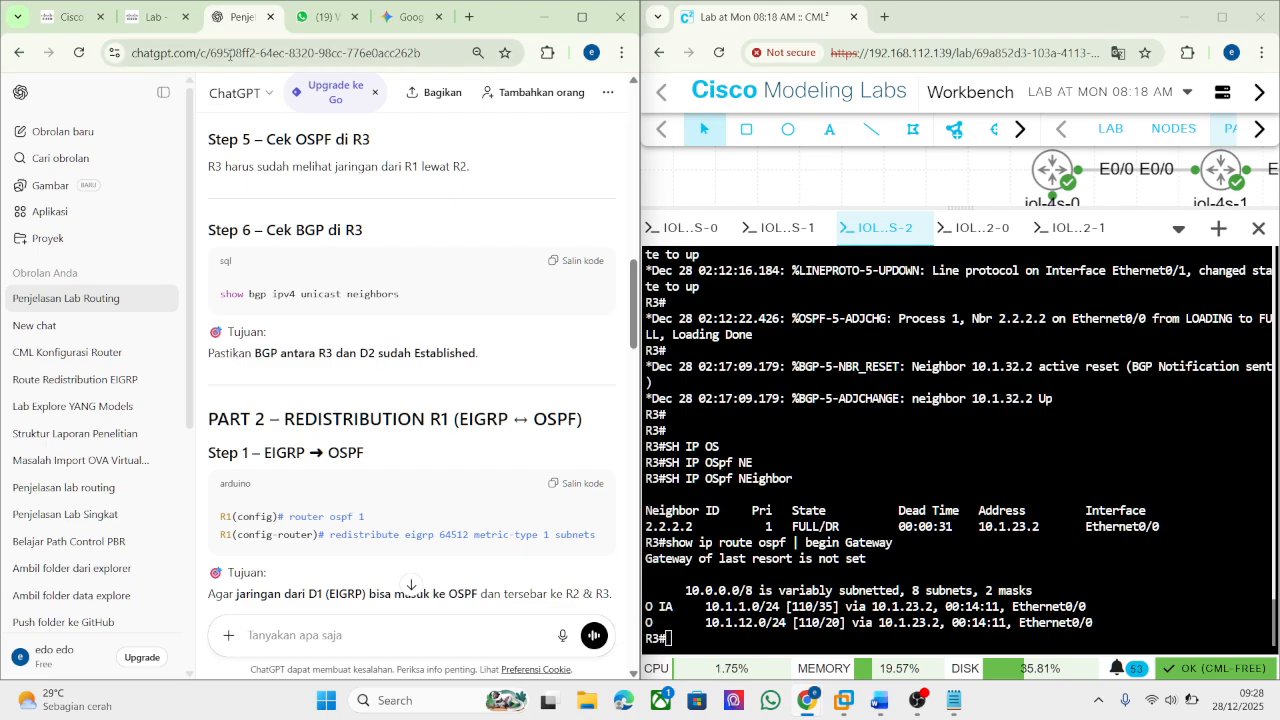
# Copy show bgp ipv4 unicast neighbors | include BGP from Step 6 of the lab PDF, run it on R3 and highlight the BGP neighbor line.
pyautogui.click(155, 17)
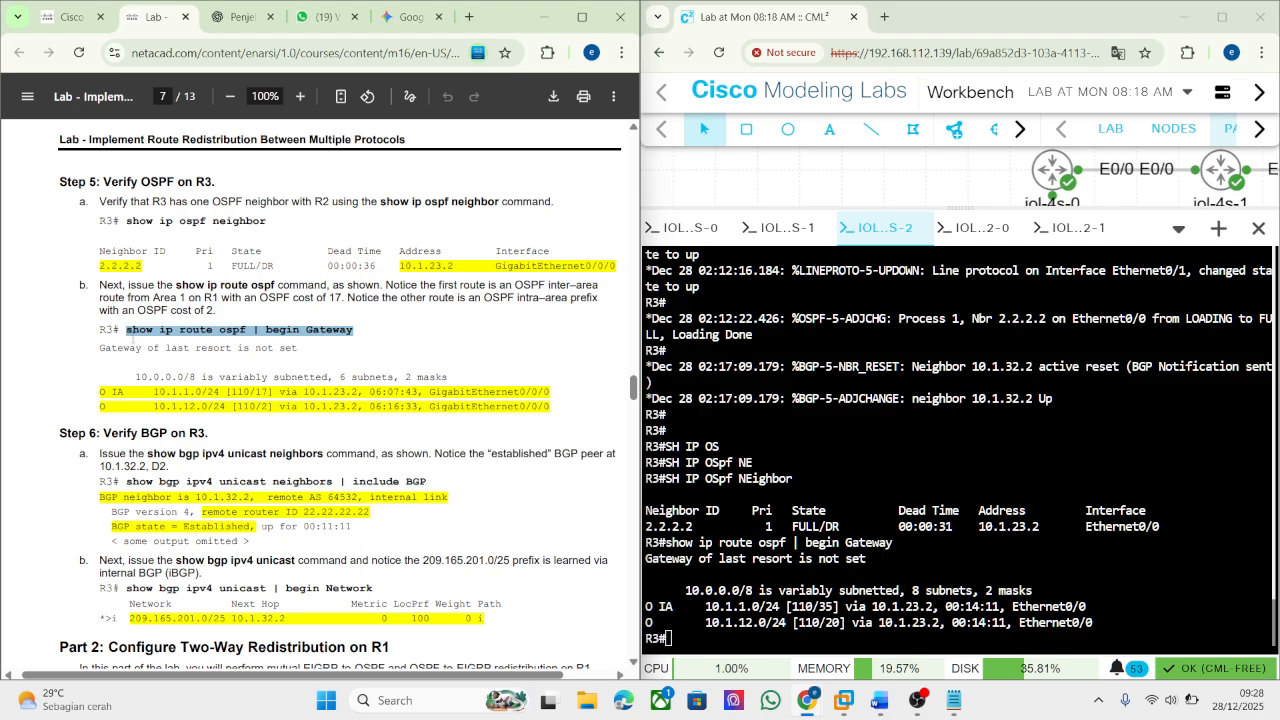
pyautogui.click(138, 338)
pyautogui.scroll(-2, 126, 425)
pyautogui.scroll(-2, 126, 425)
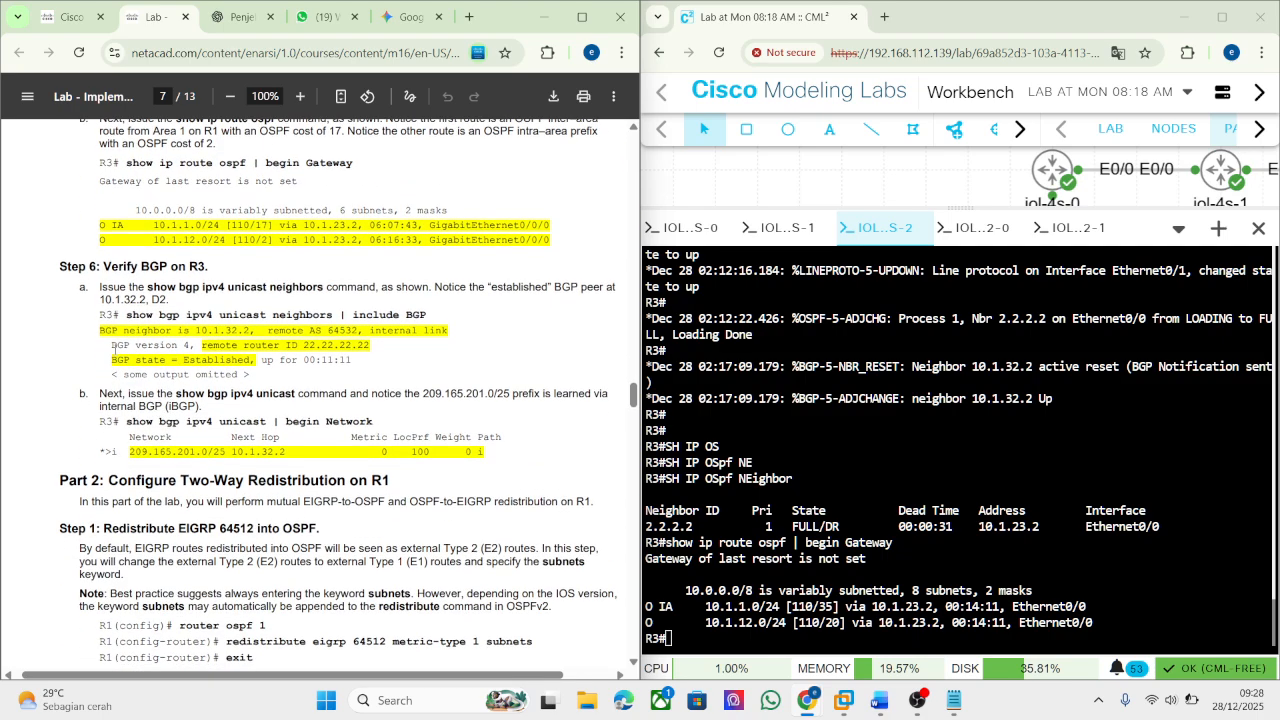
pyautogui.moveTo(130, 315); pyautogui.dragTo(428, 315)
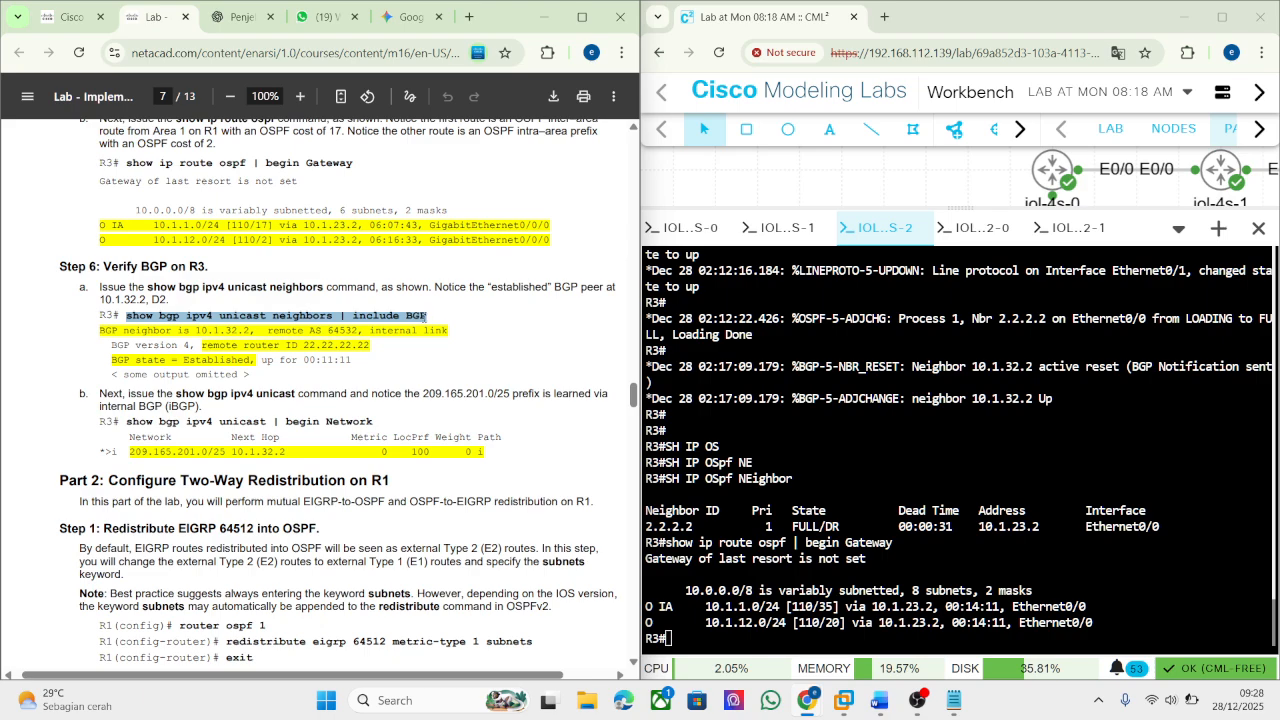
pyautogui.rightClick(420, 316)
pyautogui.click(469, 341)
pyautogui.click(732, 526)
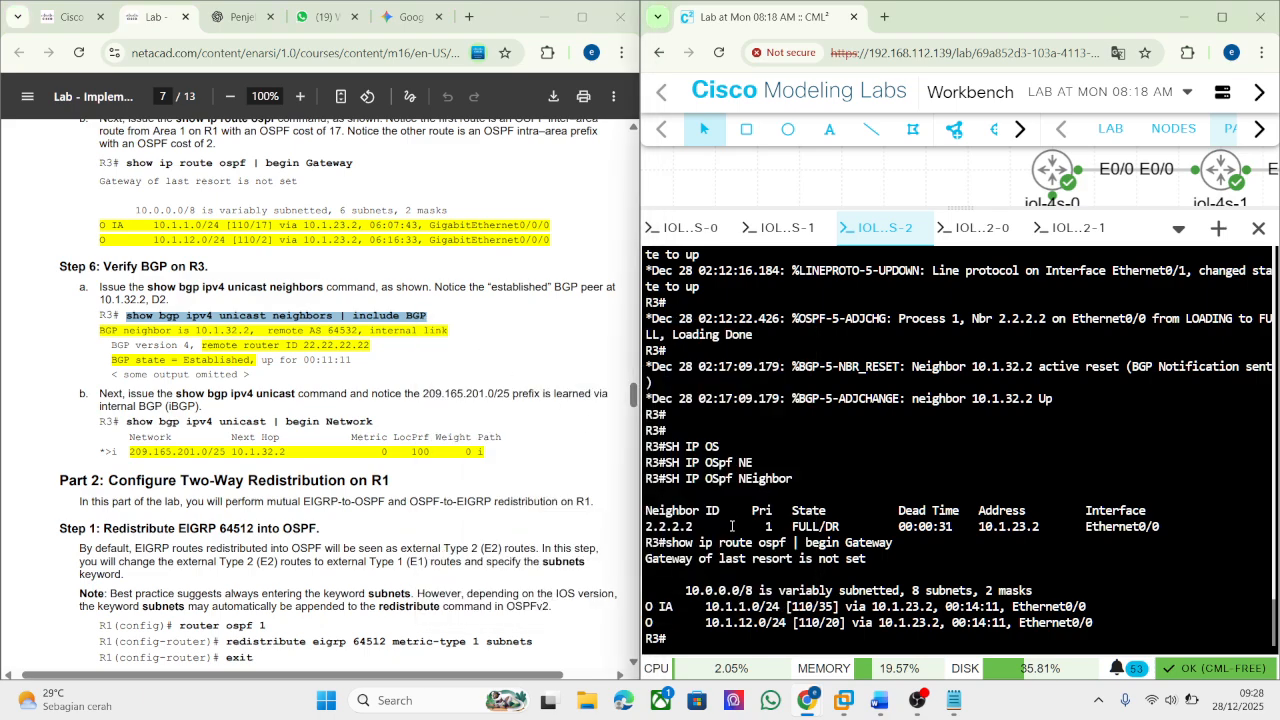
pyautogui.rightClick(732, 526)
pyautogui.click(742, 332)
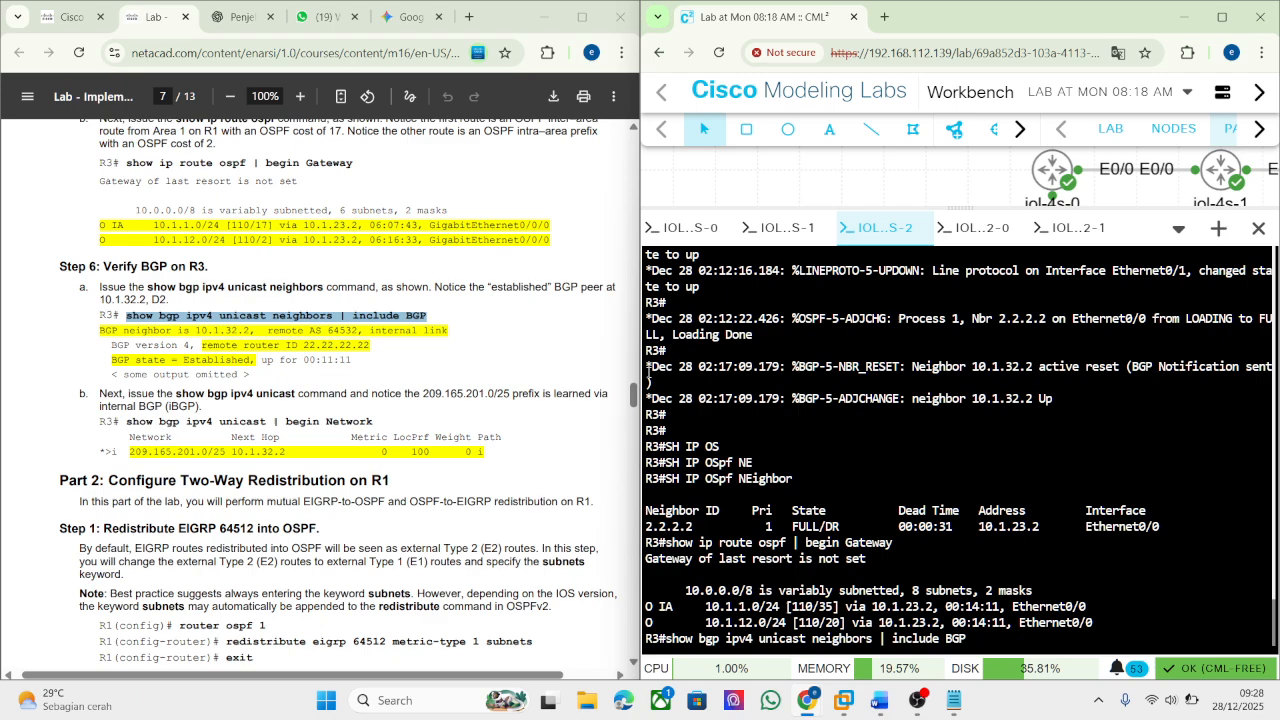
pyautogui.press('Return')
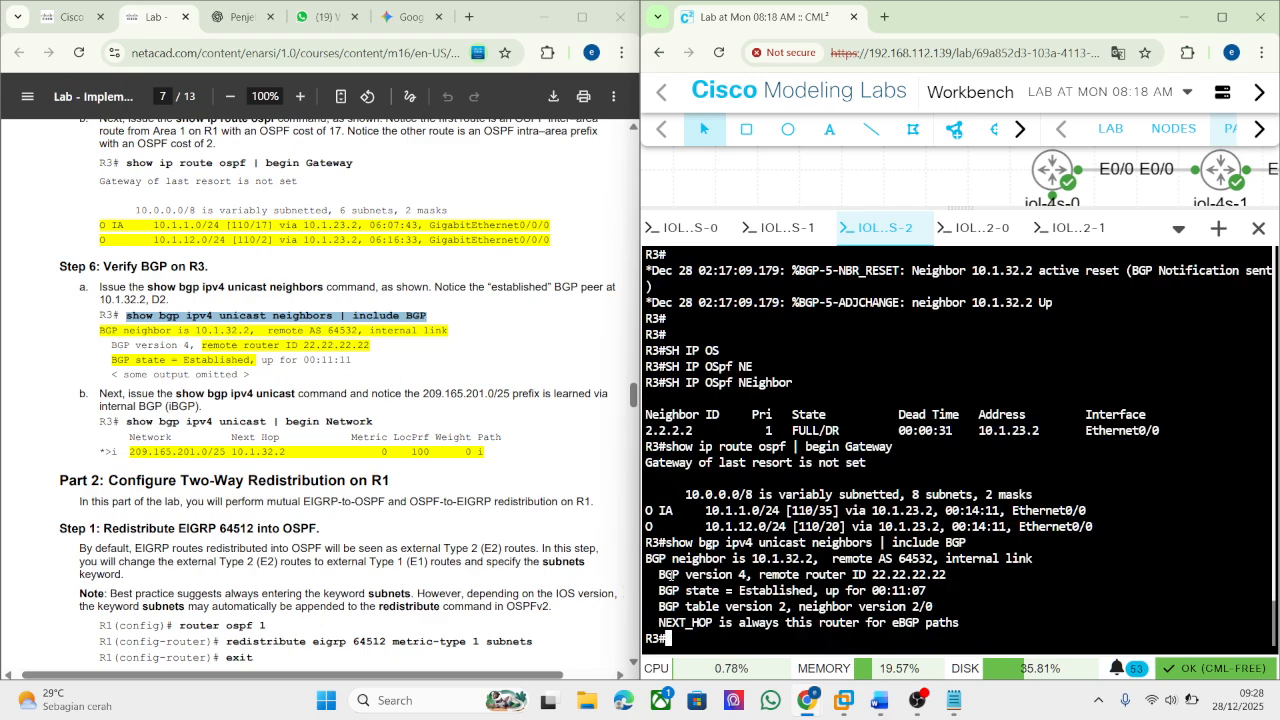
pyautogui.moveTo(692, 558); pyautogui.dragTo(1040, 558)
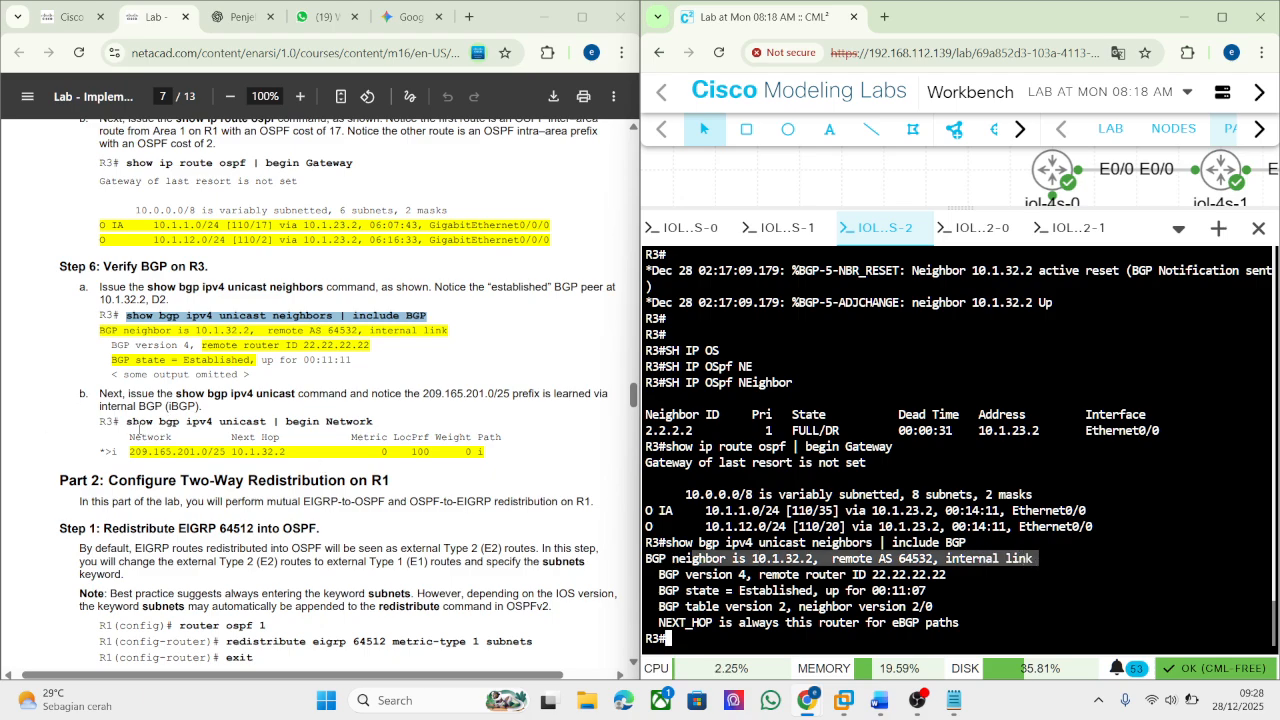
# Copy show bgp ipv4 unicast | begin Network from the lab PDF, run it on R3 and highlight the listed prefix.
pyautogui.moveTo(128, 421); pyautogui.dragTo(384, 425)
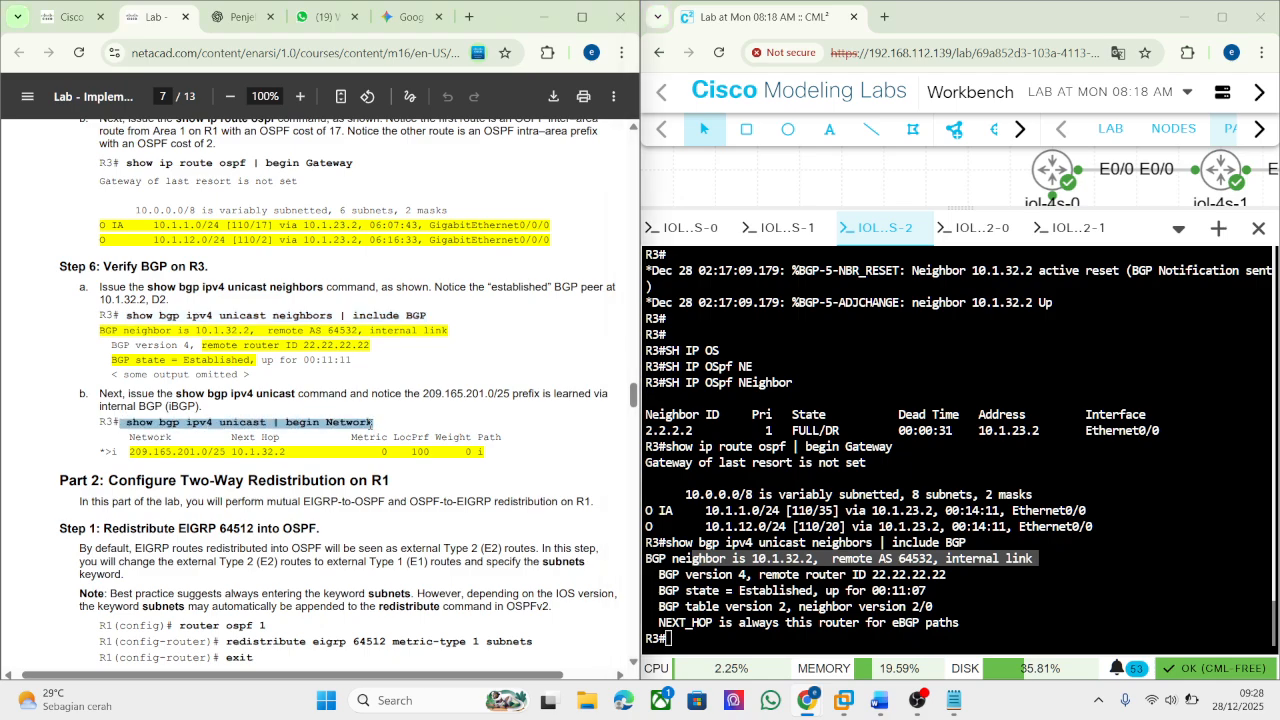
pyautogui.rightClick(370, 424)
pyautogui.click(460, 151)
pyautogui.click(775, 541)
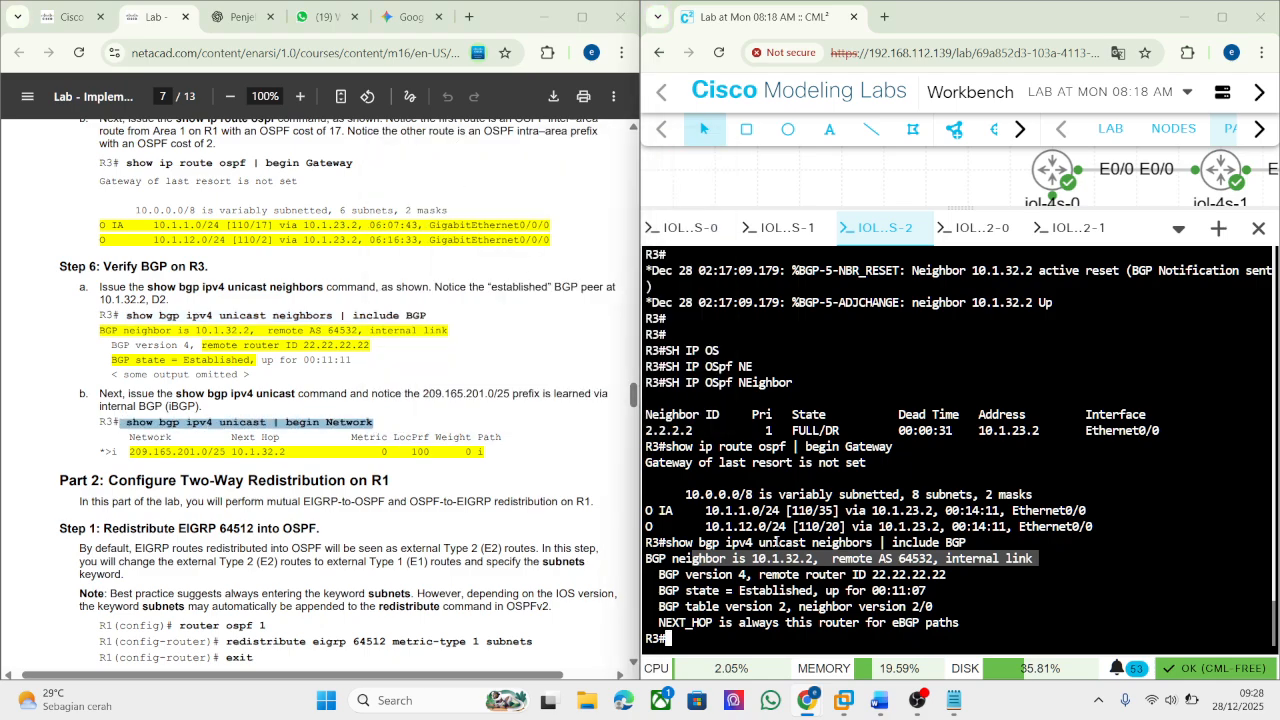
pyautogui.rightClick(775, 541)
pyautogui.click(818, 310)
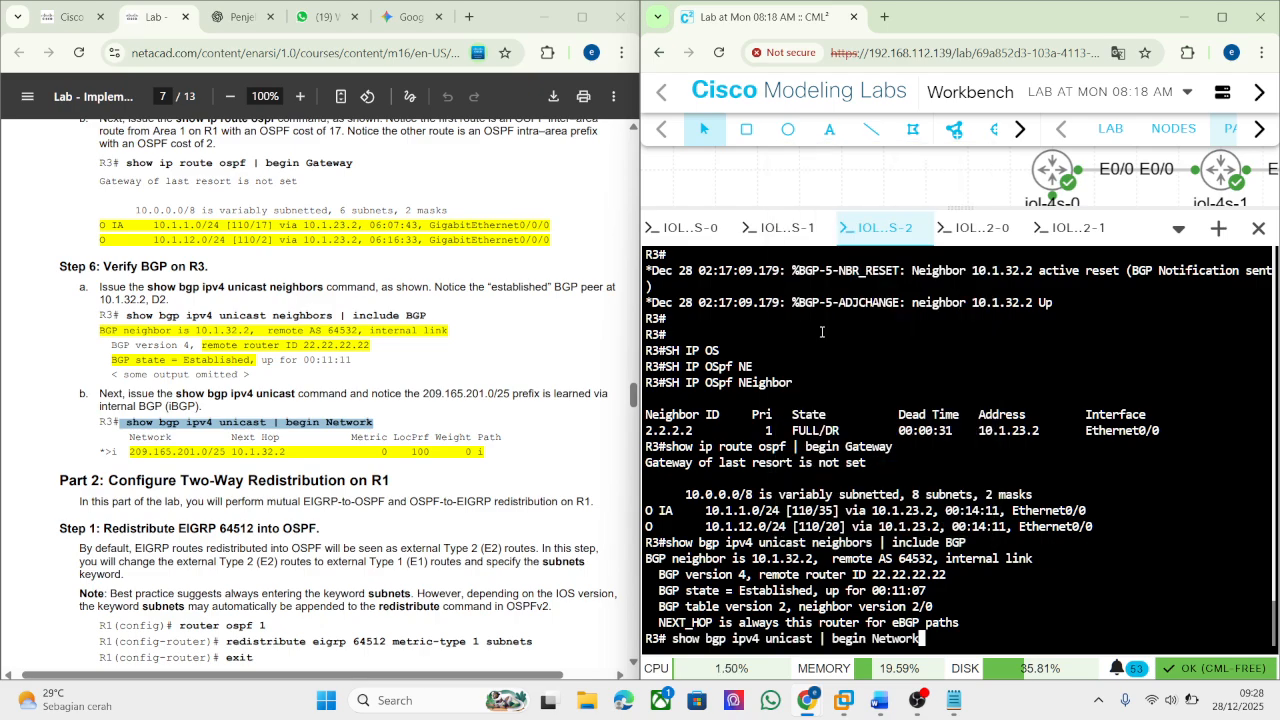
pyautogui.press('Return')
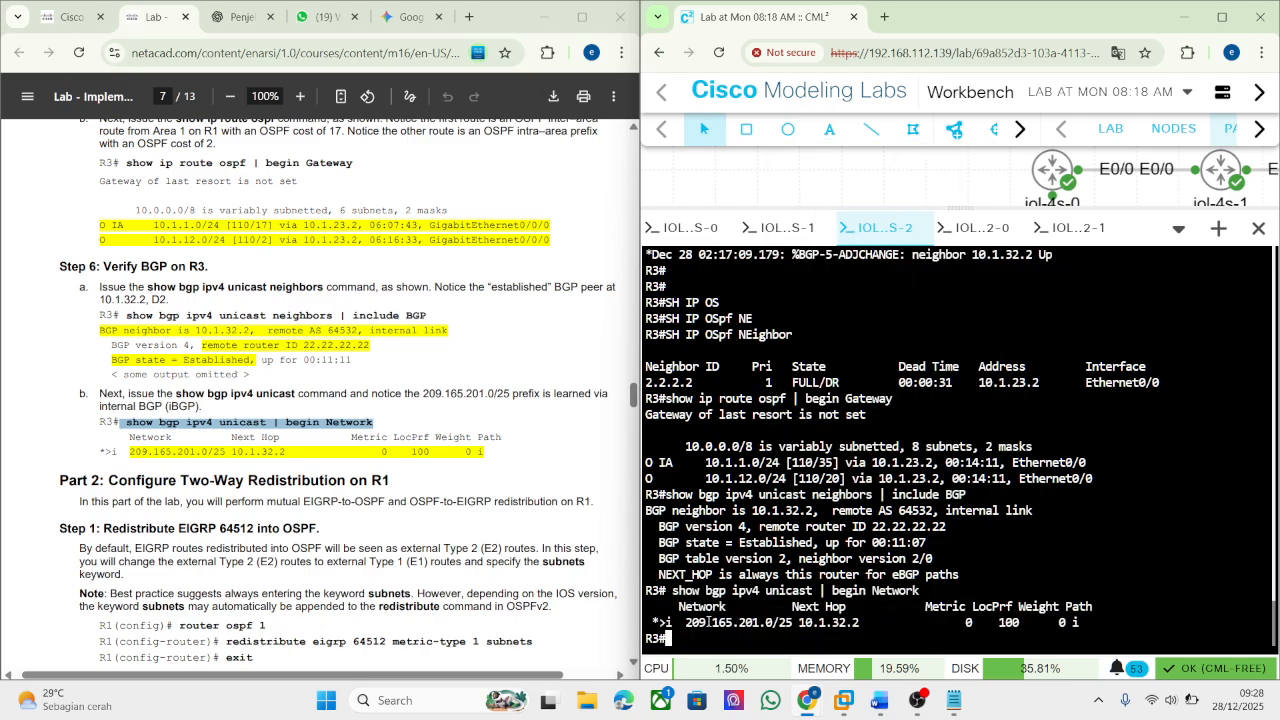
pyautogui.moveTo(699, 622); pyautogui.dragTo(900, 622)
# Snip the output of both BGP commands in R3's console and paste it under the Step 6 heading in Word.
pyautogui.press('super+shift+s')
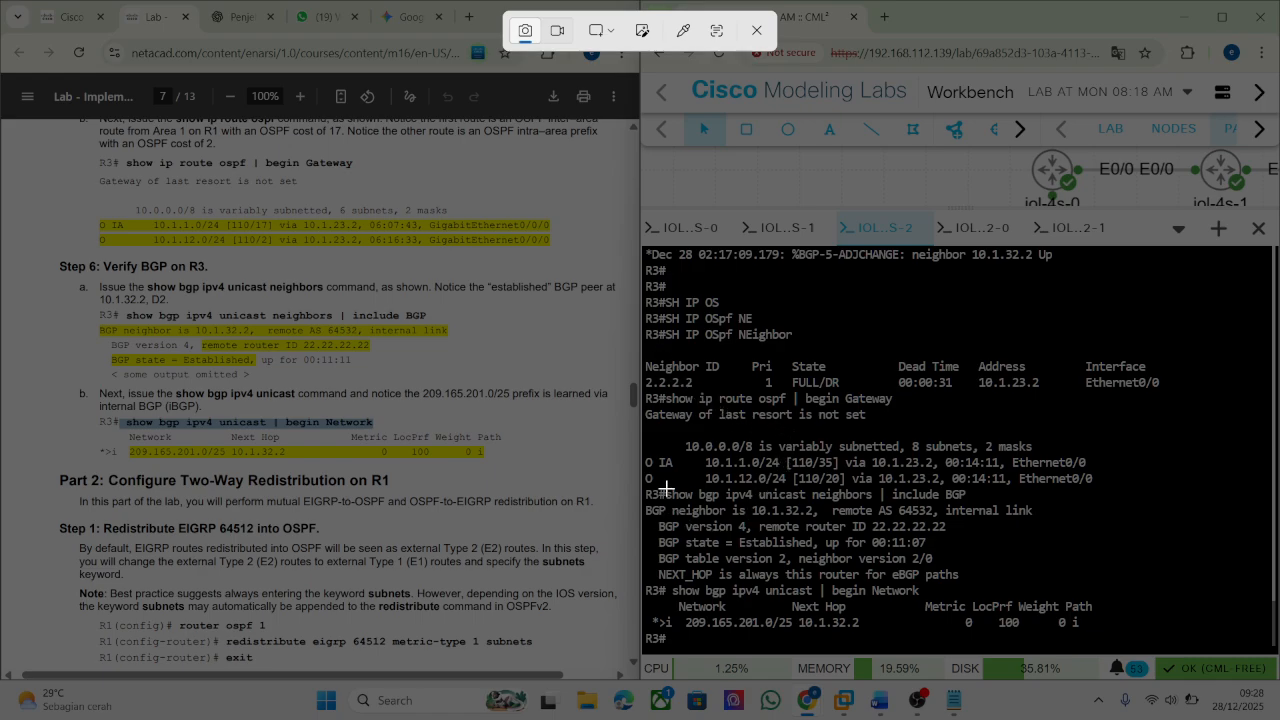
pyautogui.moveTo(642, 488); pyautogui.dragTo(1266, 655)
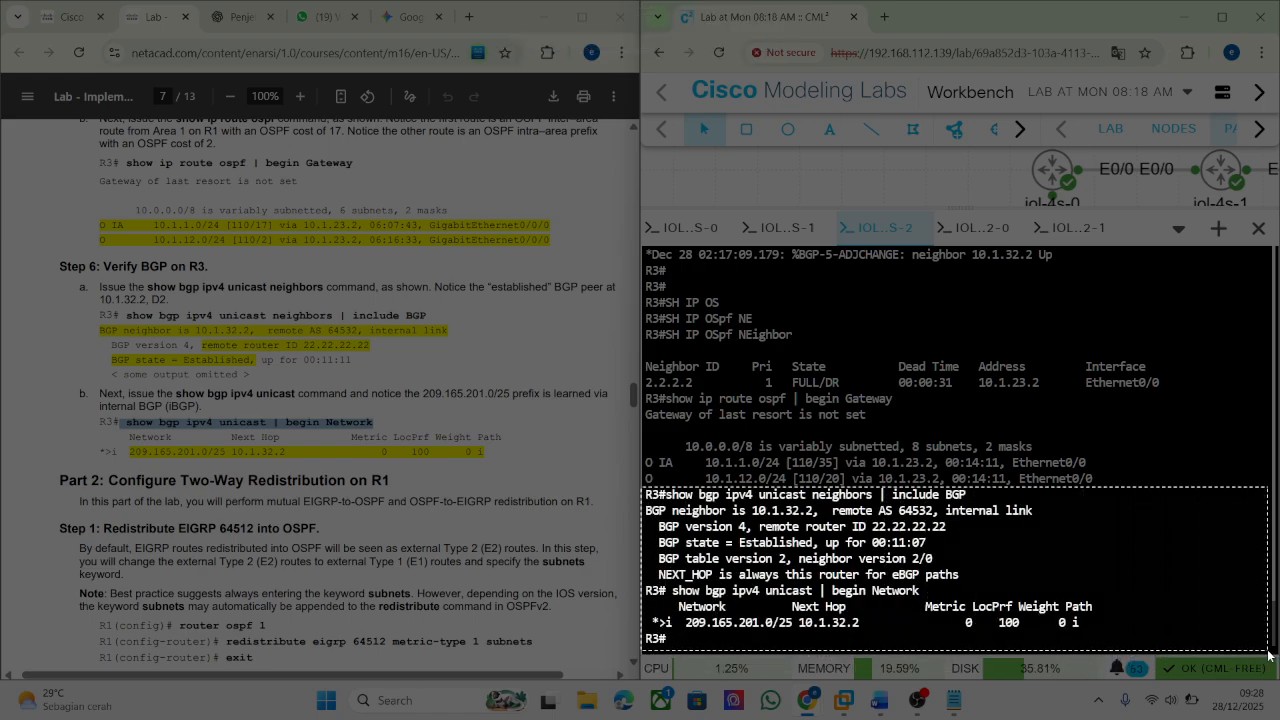
pyautogui.click(879, 700)
pyautogui.hotkey('ctrl', 'v')
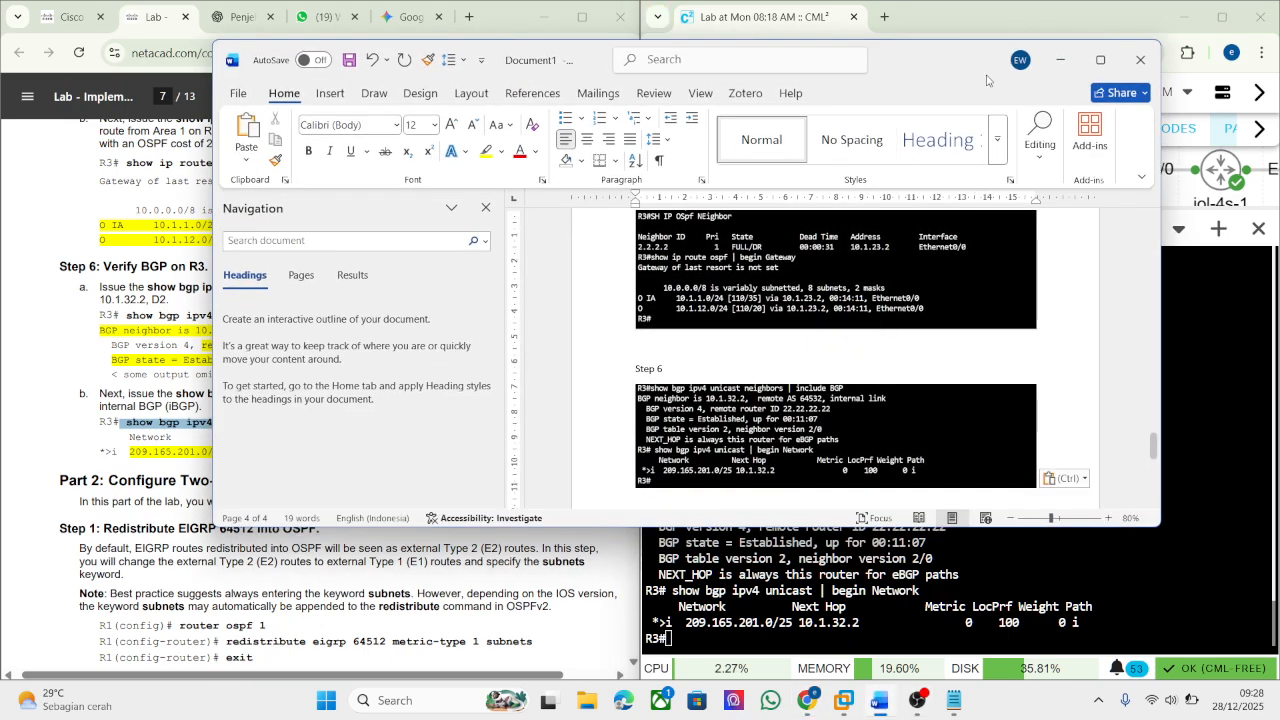
# Add the heading "Part 2 configure two-Way Redistribution on R1" below the BGP snip, copying its ending from the lab PDF.
pyautogui.press('Return')
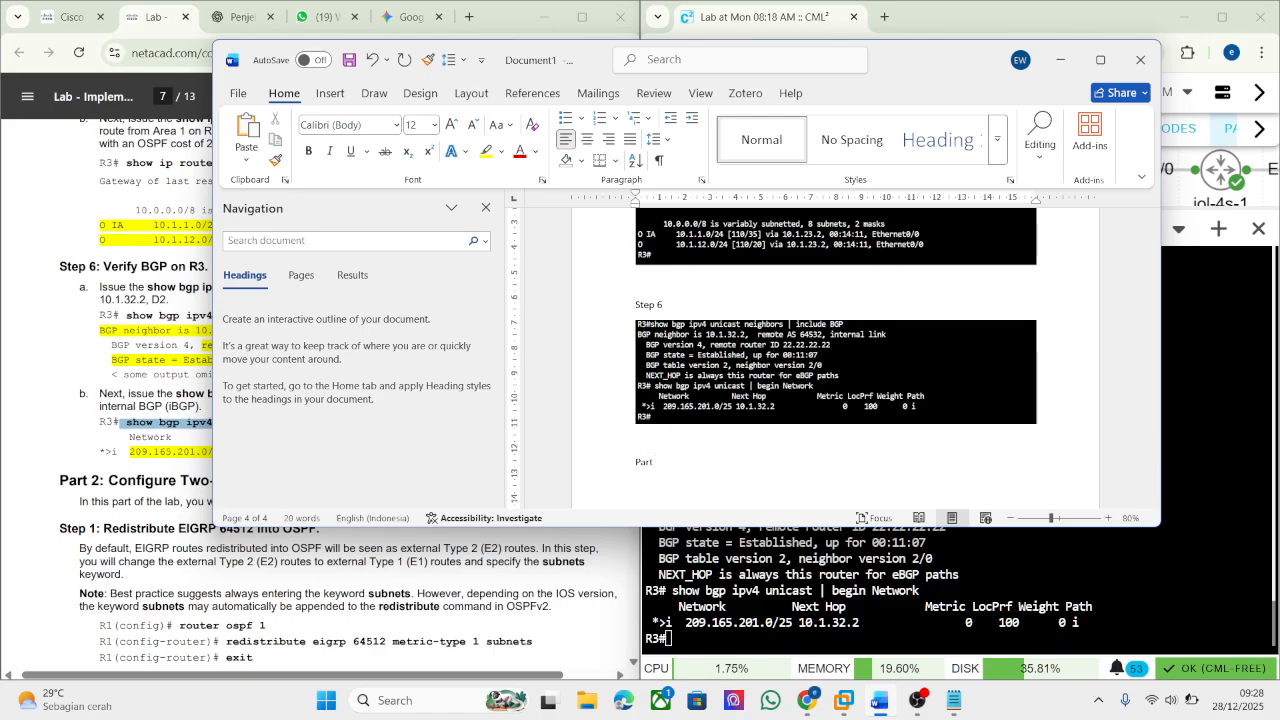
pyautogui.write('Part 2 configure two')
pyautogui.click(146, 383)
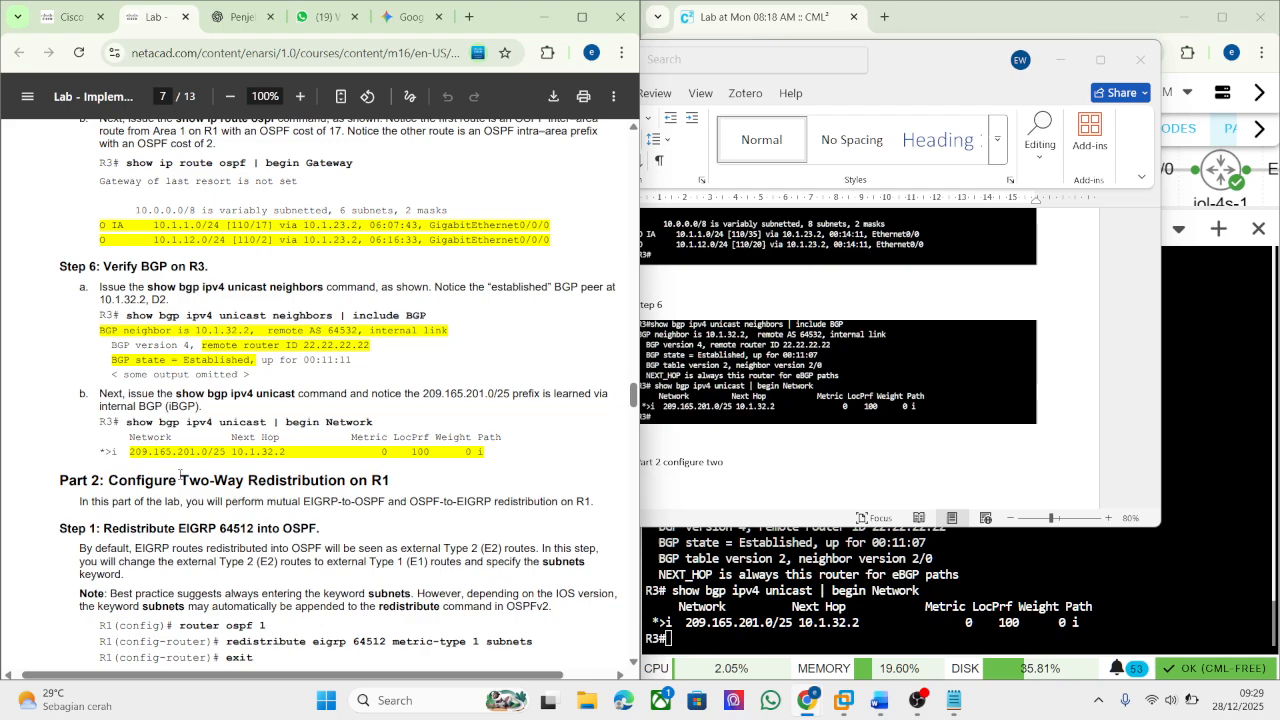
pyautogui.moveTo(207, 482); pyautogui.dragTo(418, 482)
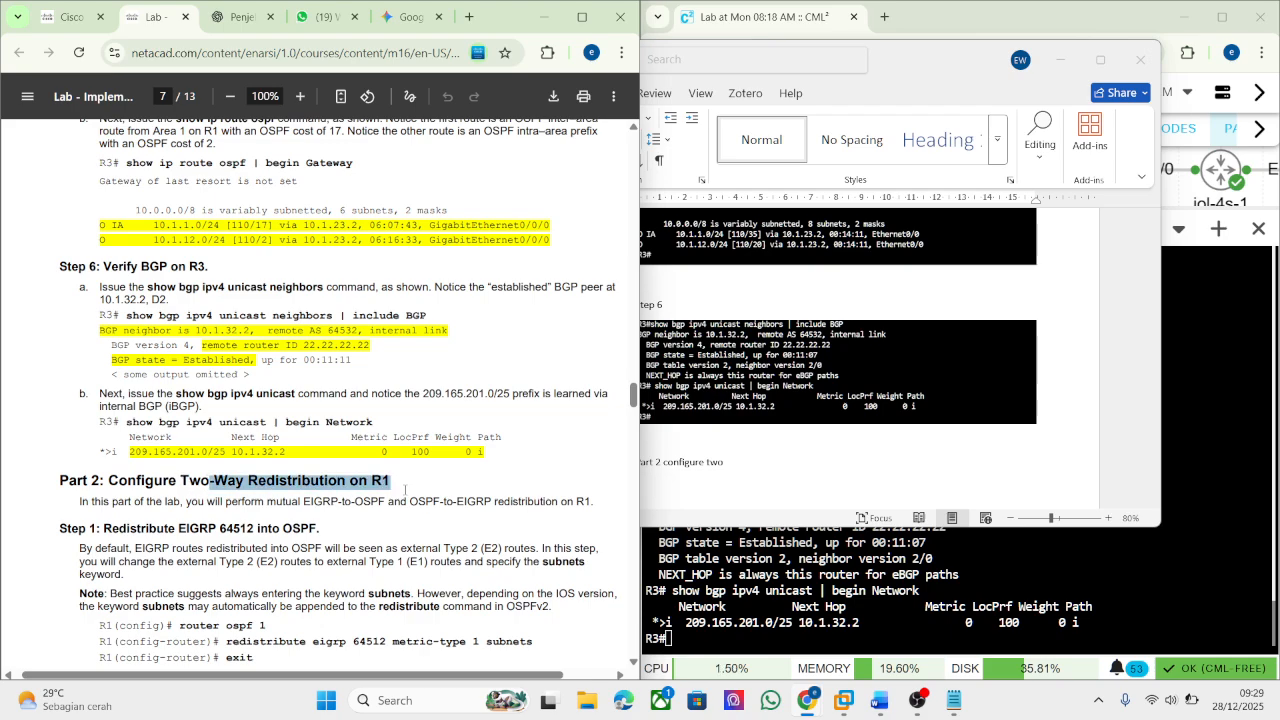
pyautogui.click(876, 702)
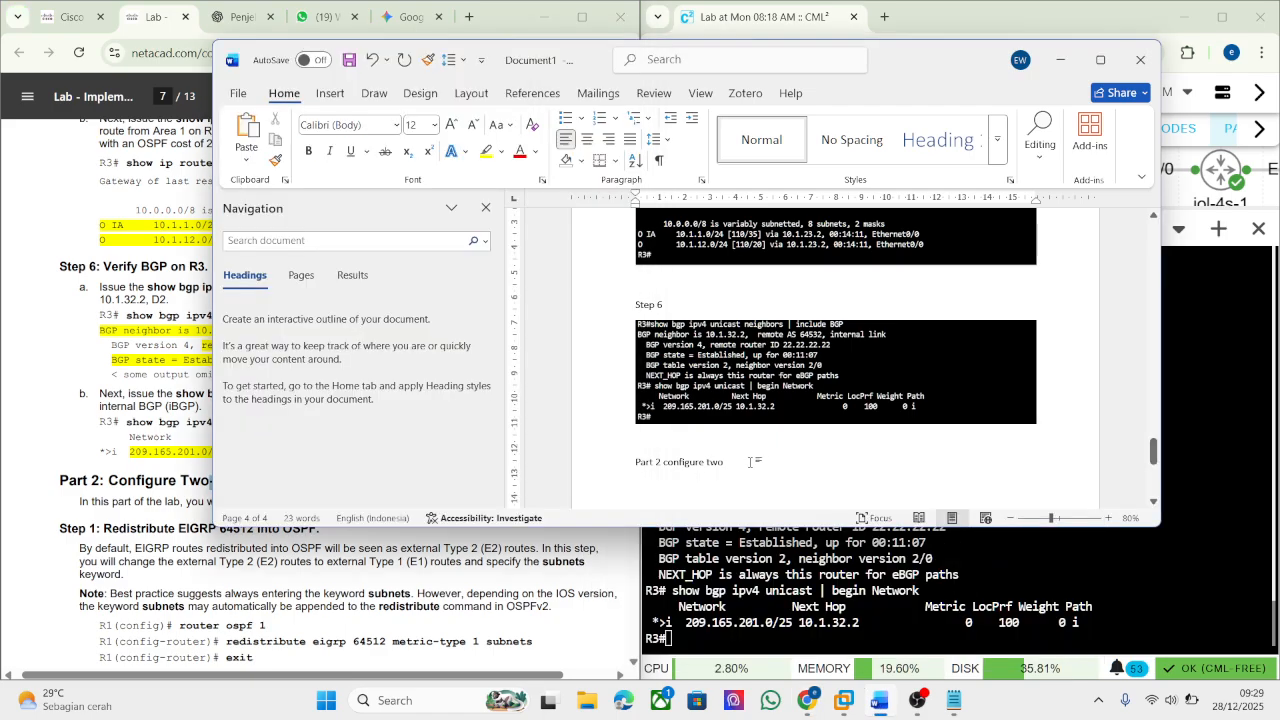
pyautogui.hotkey('ctrl', 'v')
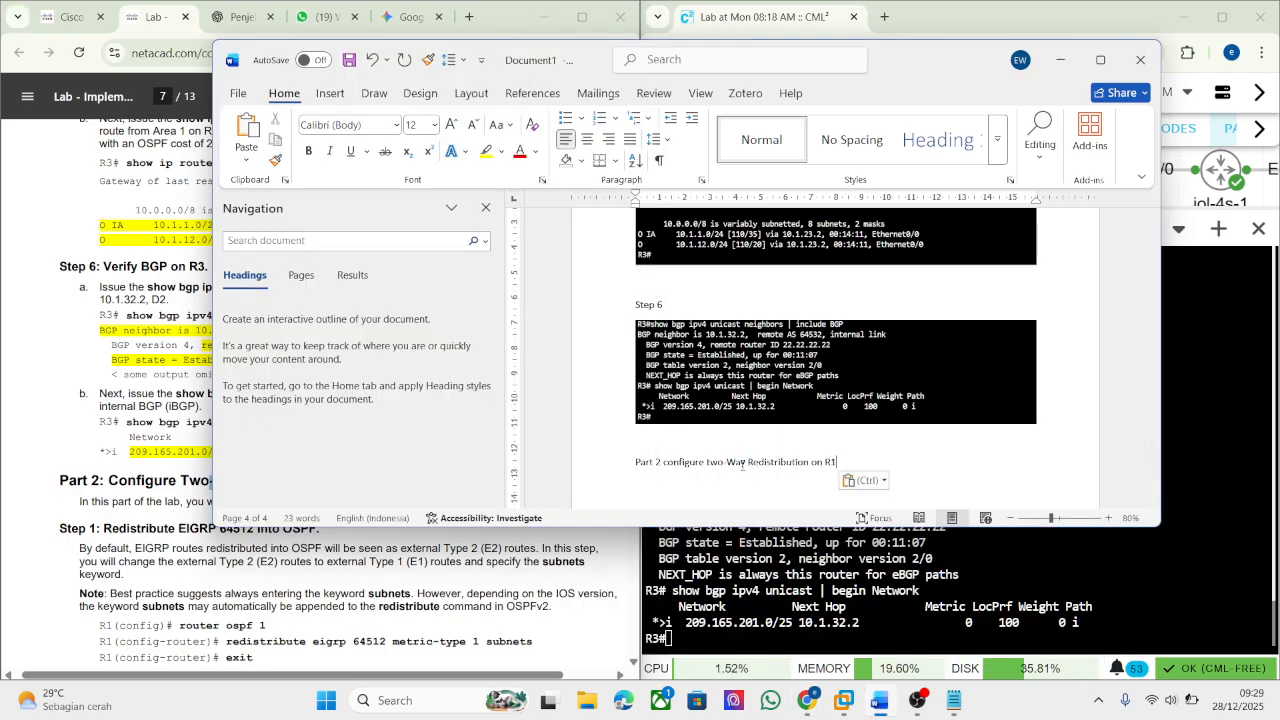
pyautogui.press('Return')
# Review the Part 2 EIGRP and OSPF redistribution explanation in ChatGPT, then Step 1 of Part 2 in the lab PDF.
pyautogui.click(91, 514)
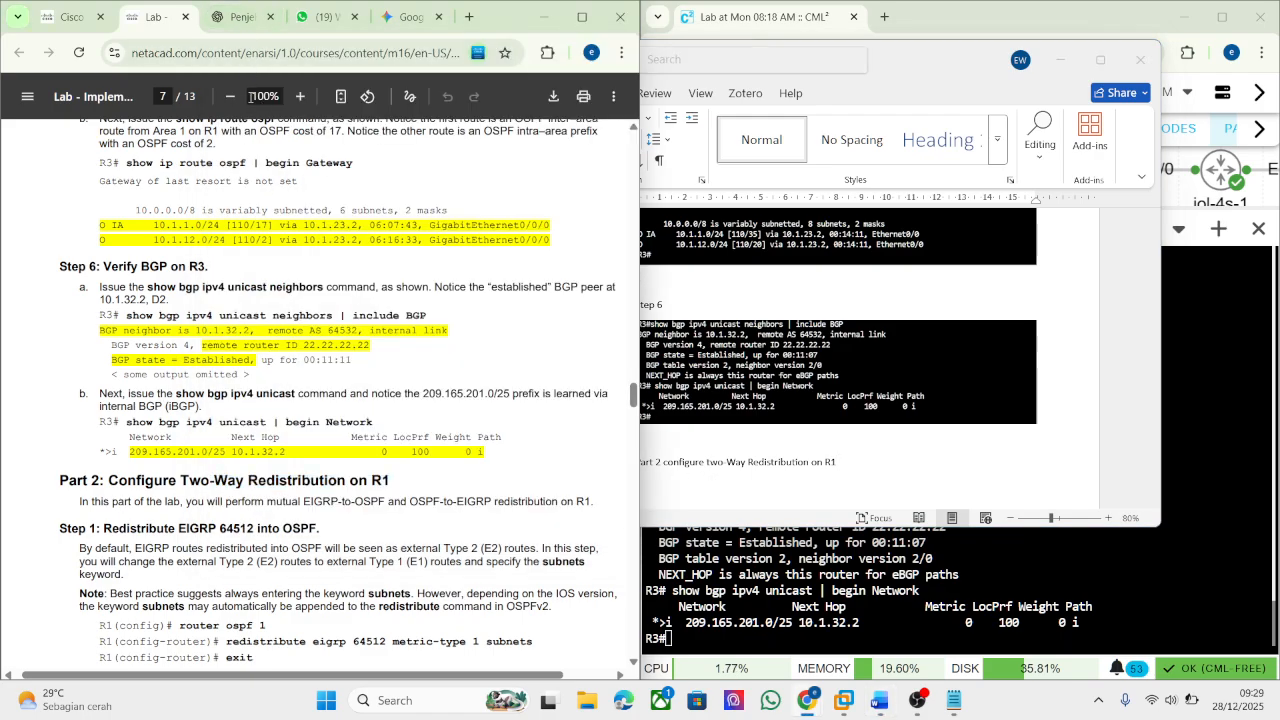
pyautogui.click(209, 14)
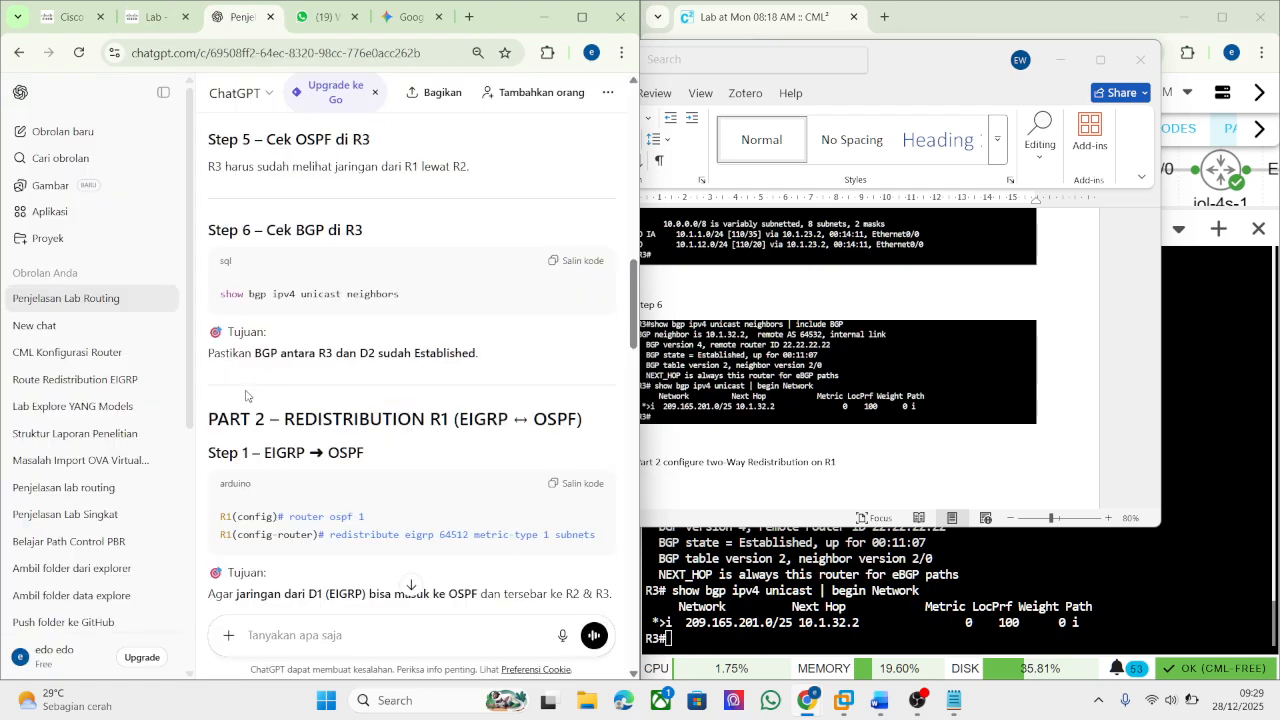
pyautogui.scroll(-1, 248, 394)
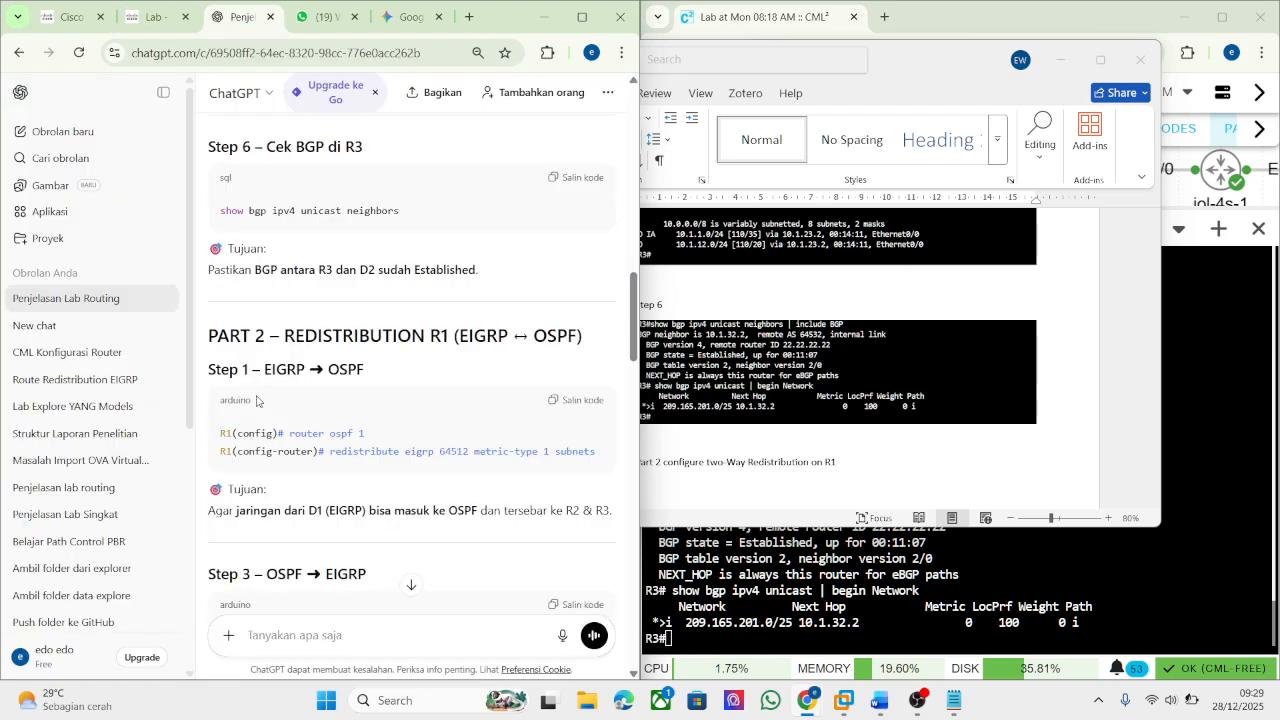
pyautogui.scroll(-2, 248, 501)
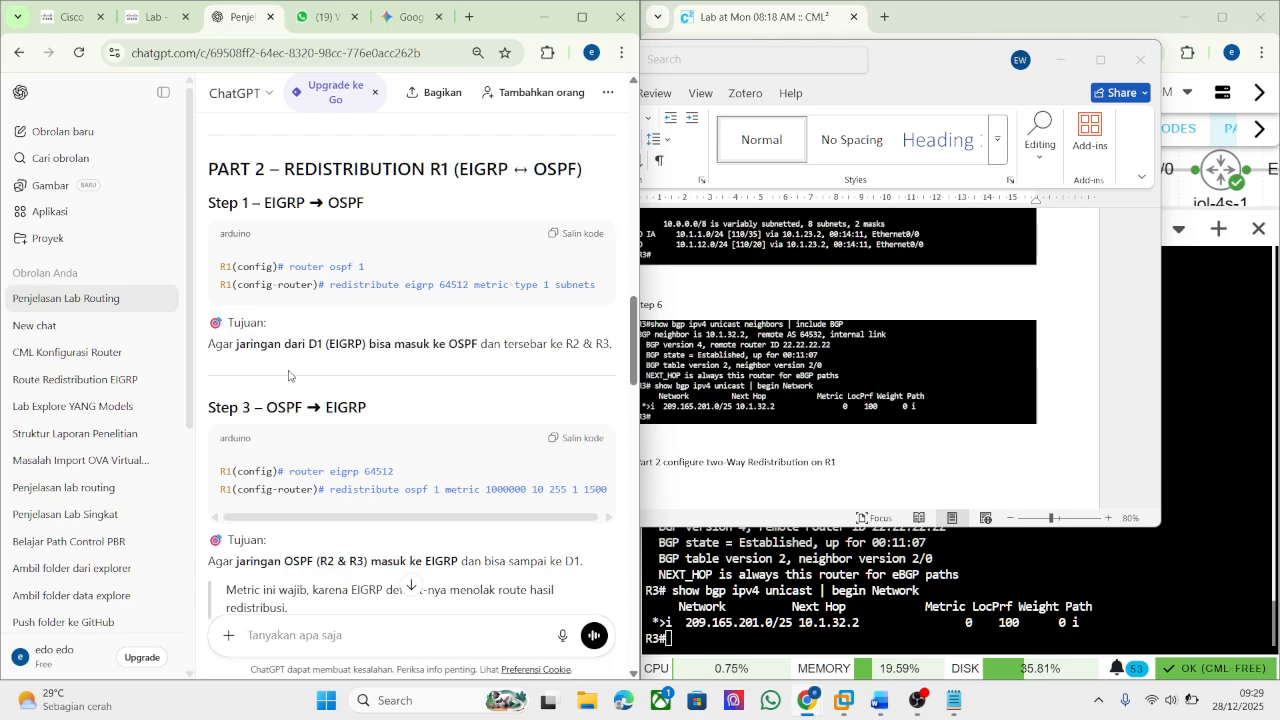
pyautogui.click(153, 17)
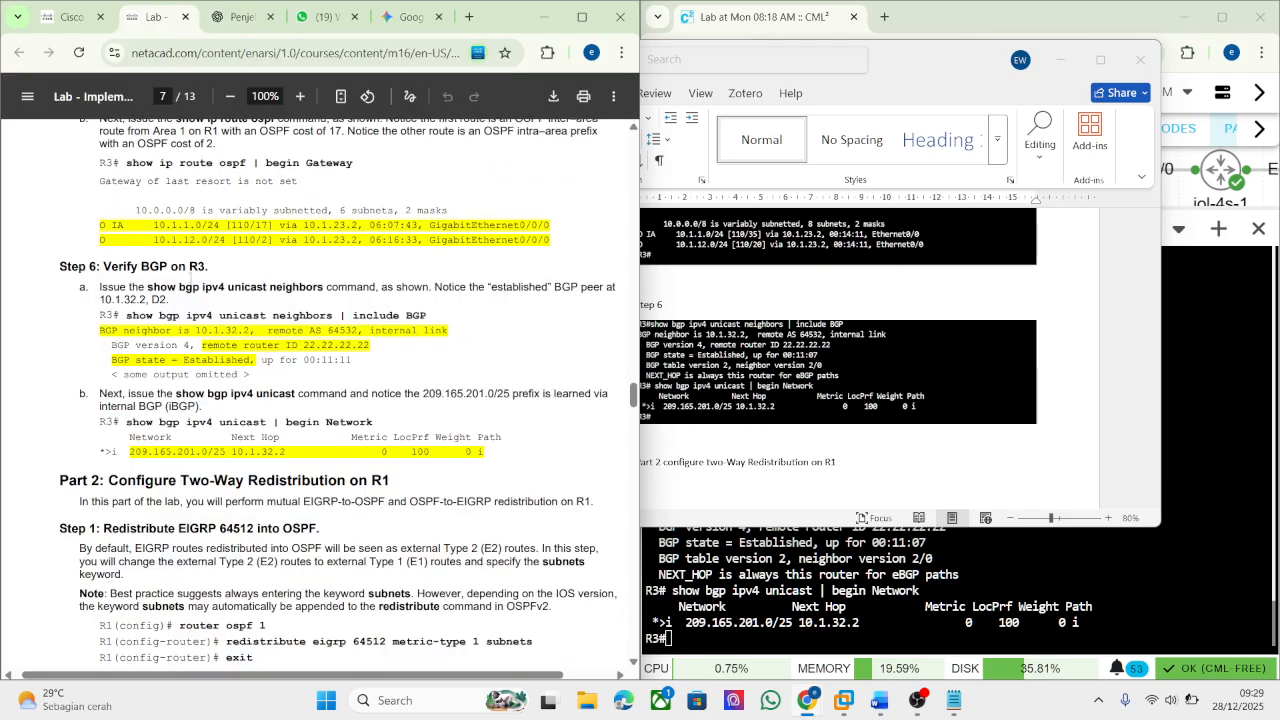
pyautogui.scroll(-2, 104, 443)
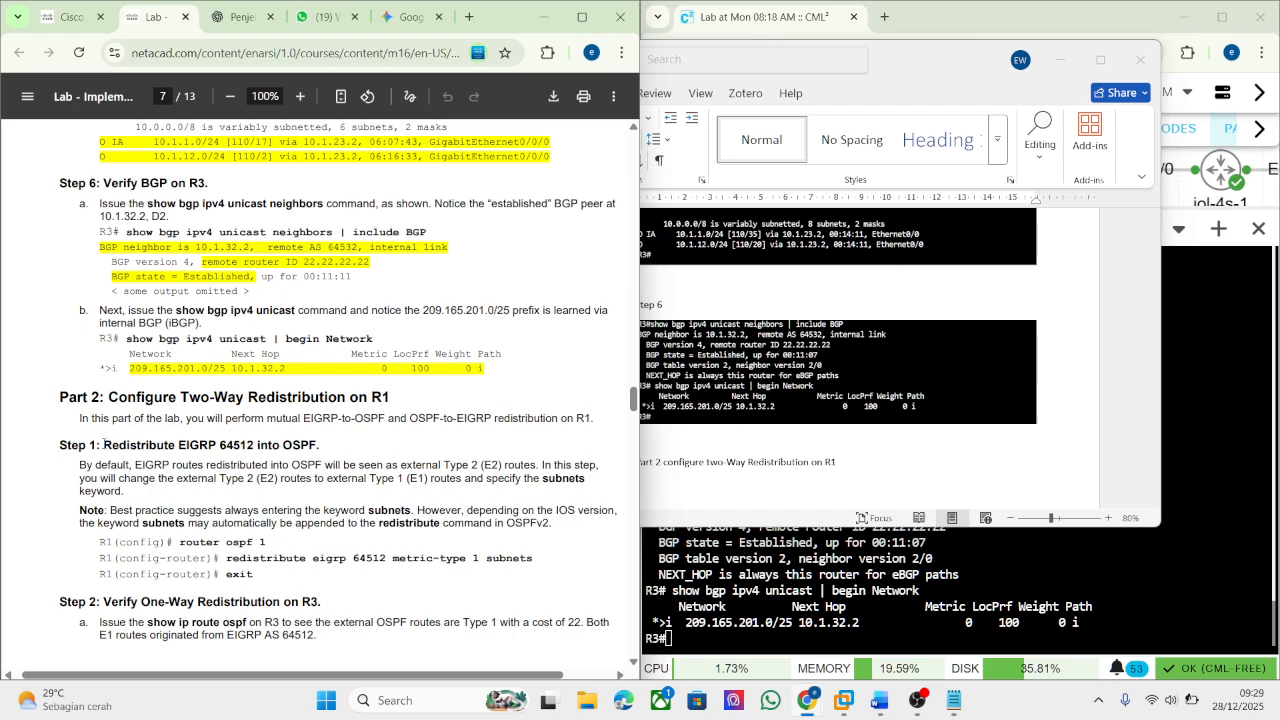
pyautogui.scroll(-4, 170, 540)
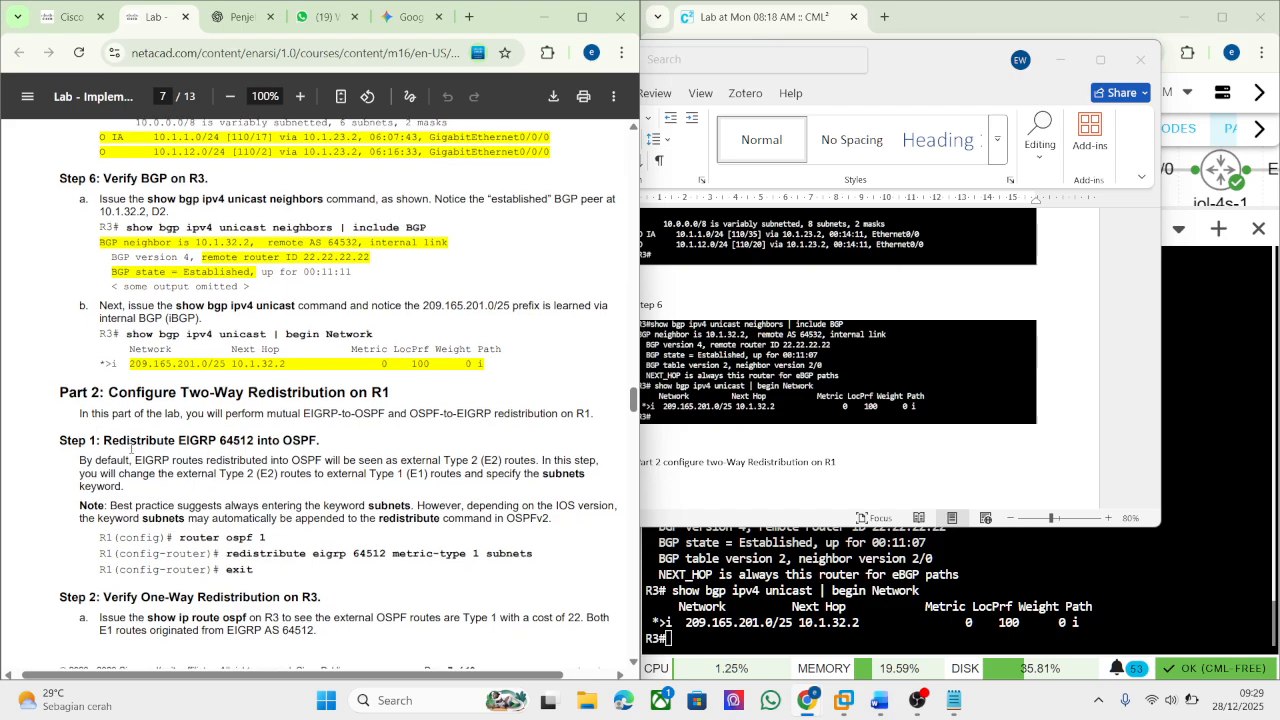
# Enter global configuration mode in R1's console with conf t and open OSPF process 1 with router ospf 1.
pyautogui.click(805, 585)
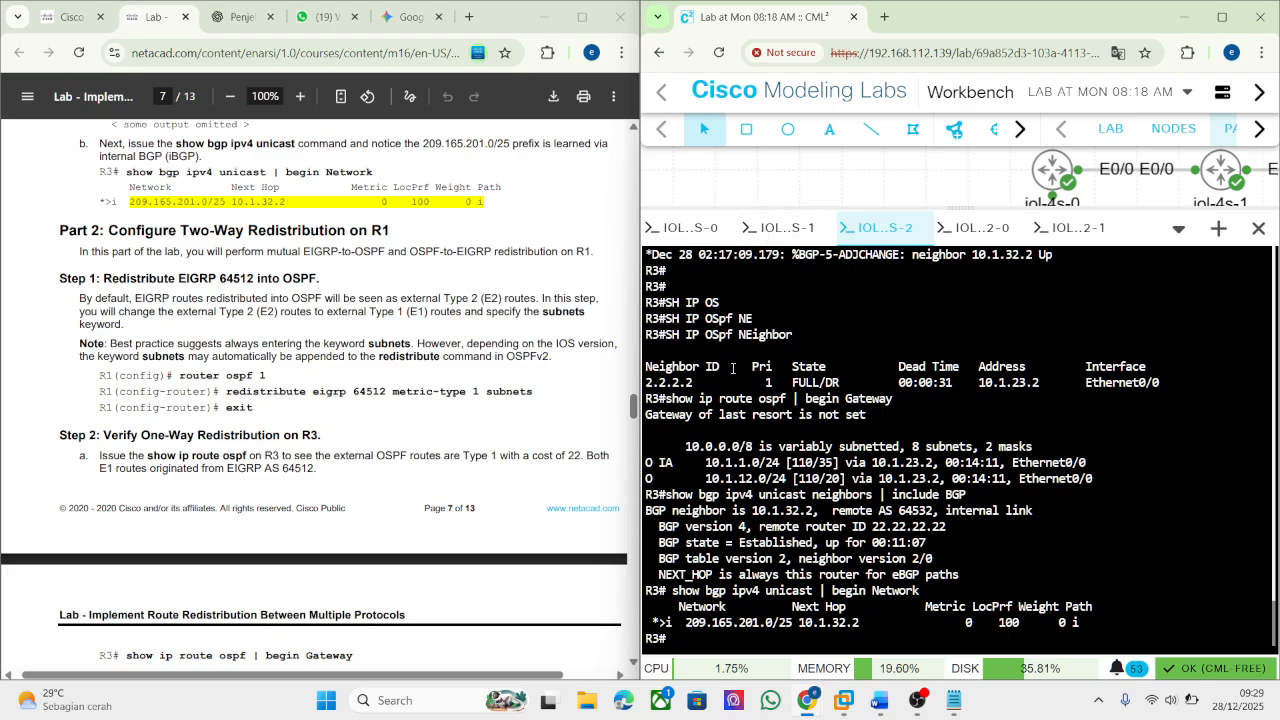
pyautogui.click(676, 229)
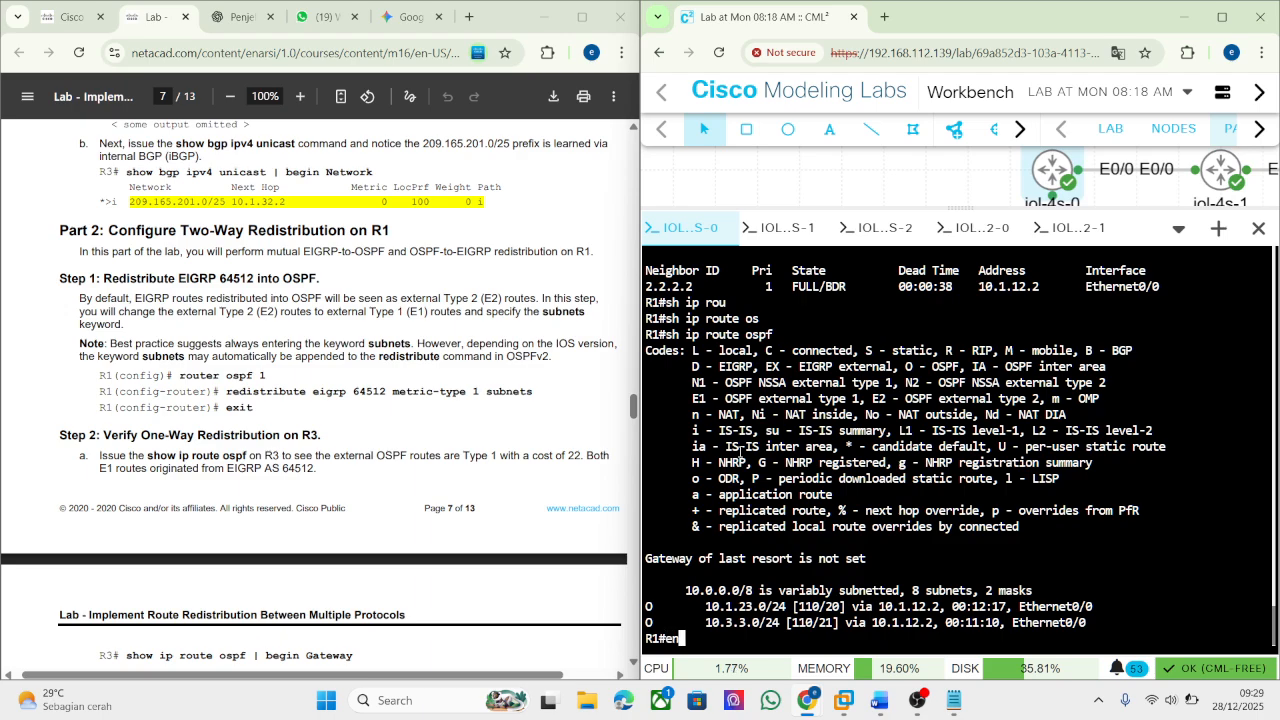
pyautogui.write('conf t')
pyautogui.press('Return')
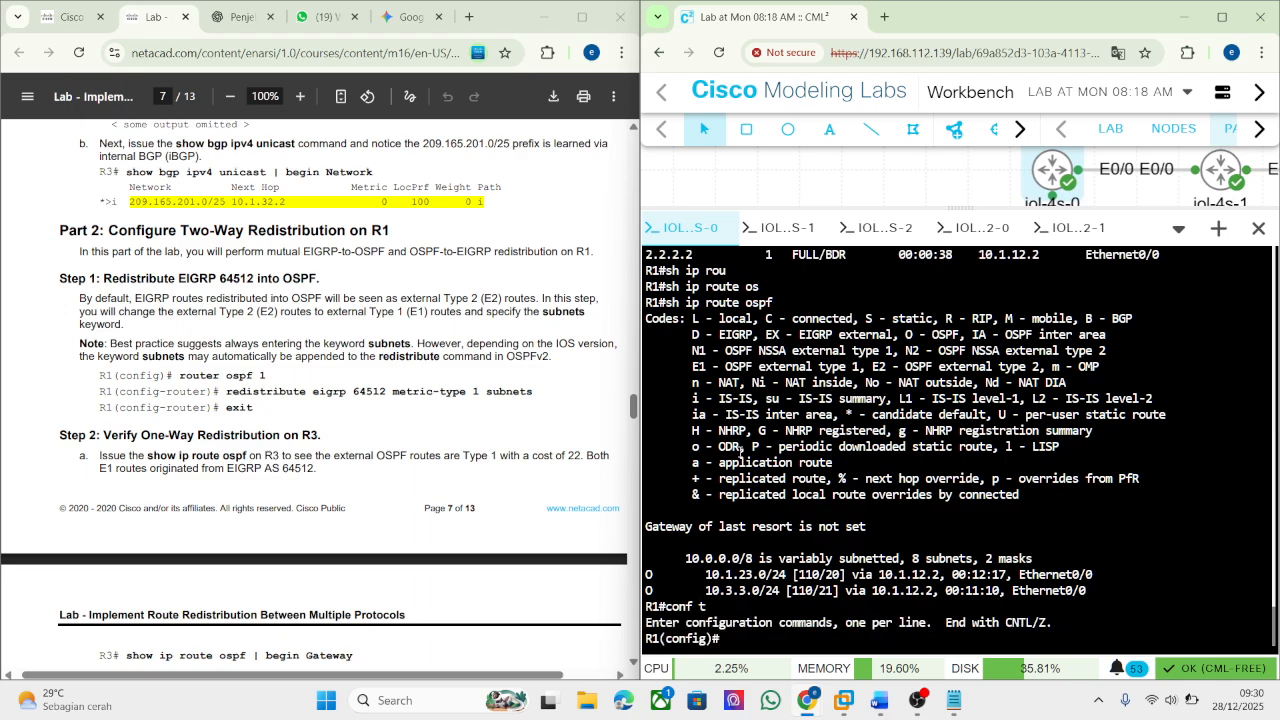
pyautogui.write('rou')
pyautogui.press('Tab')
pyautogui.write('te')
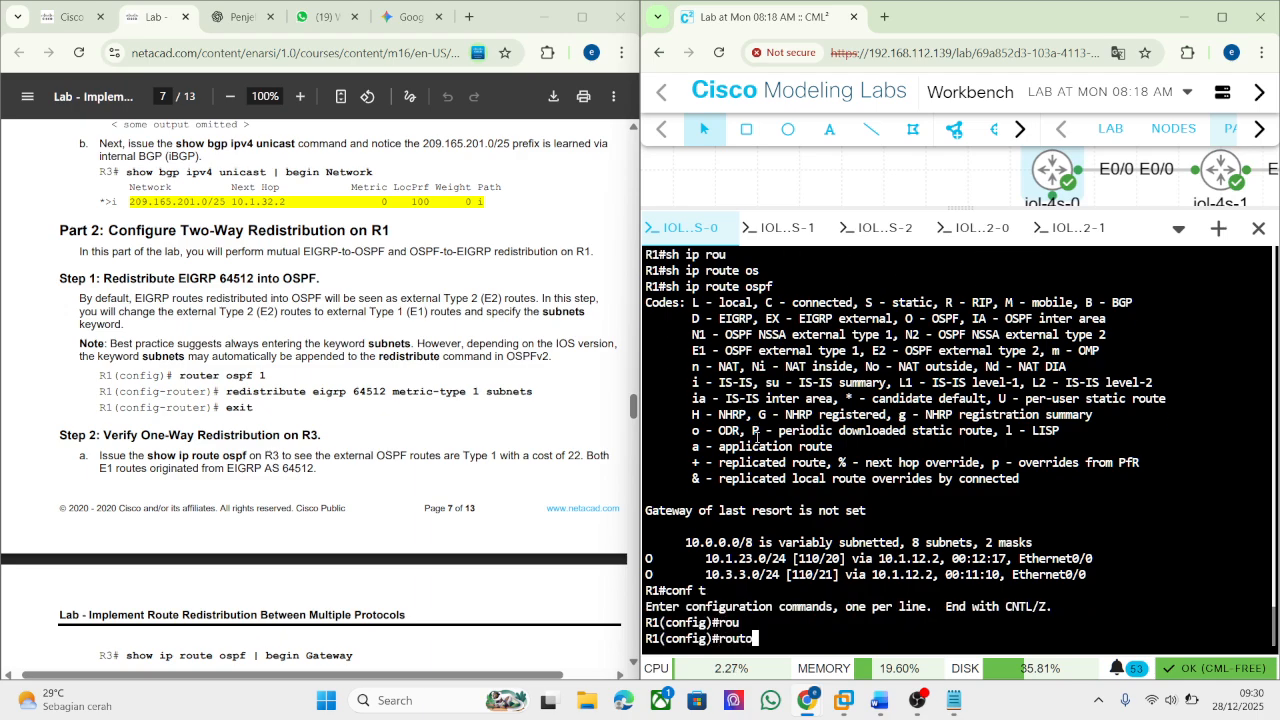
pyautogui.press('BackSpace')
pyautogui.write('e')
pyautogui.press('Tab')
pyautogui.write('r os')
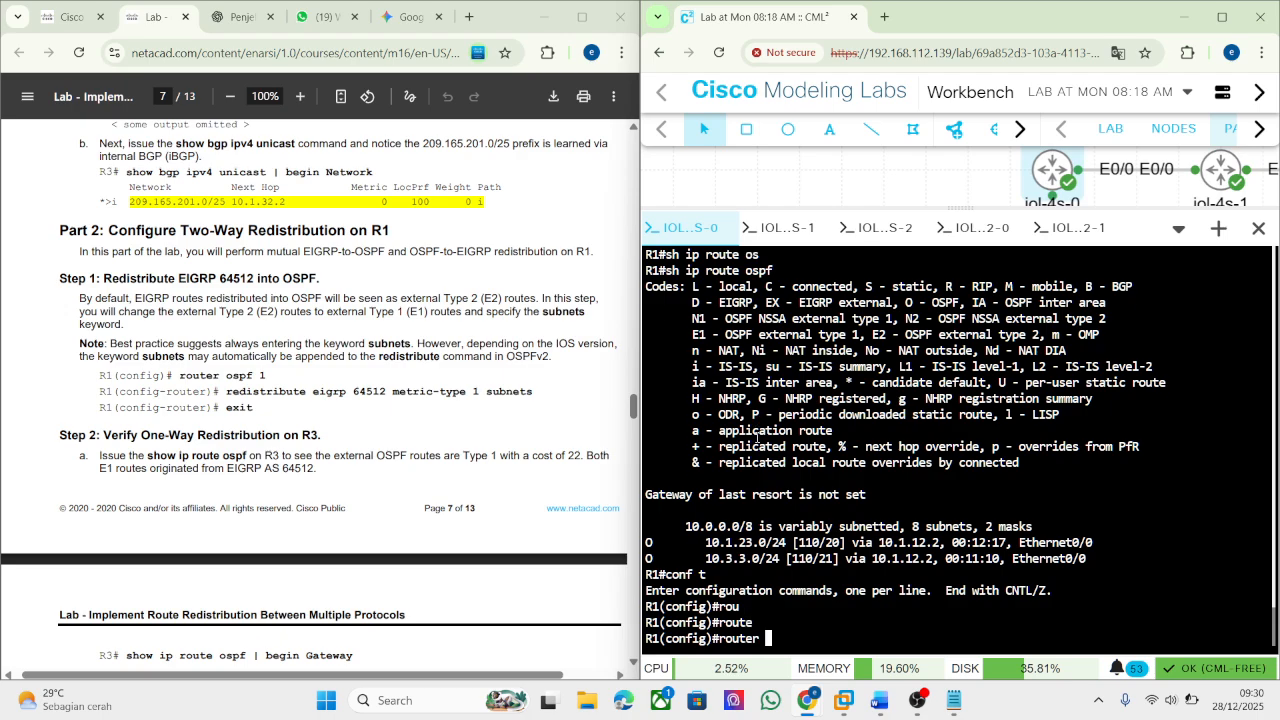
pyautogui.press('Tab')
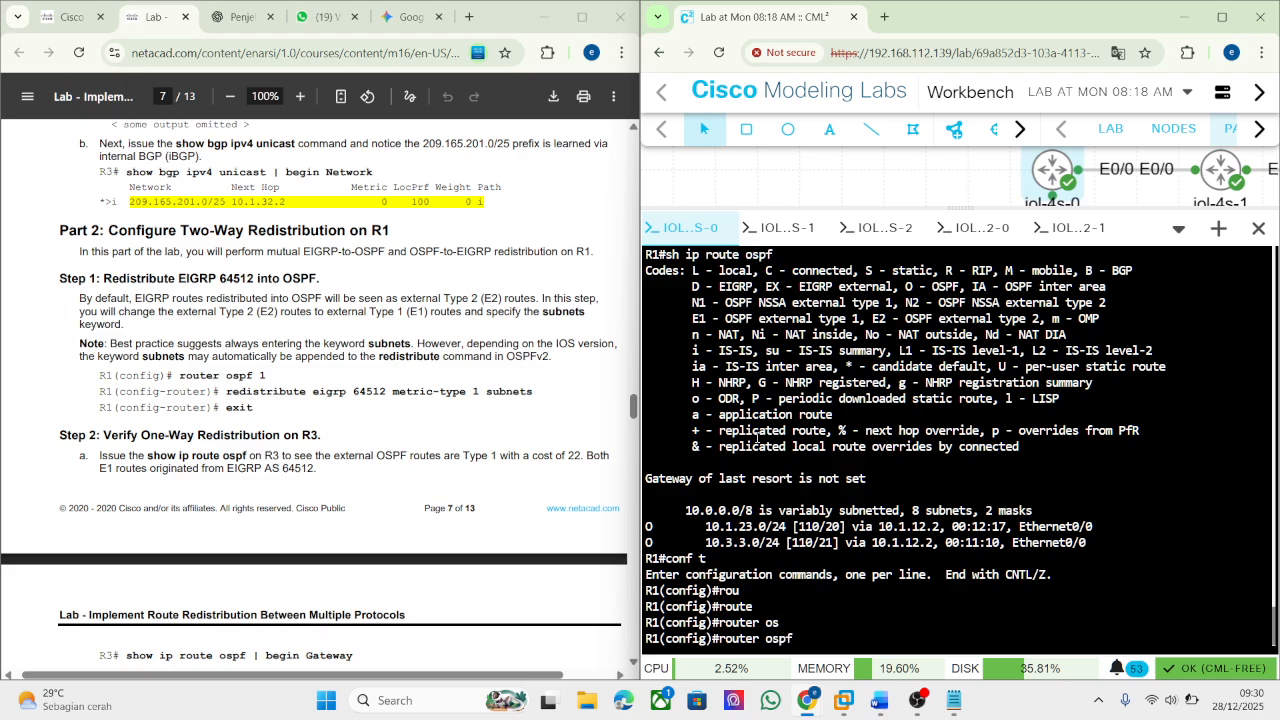
pyautogui.write('1')
pyautogui.press('Return')
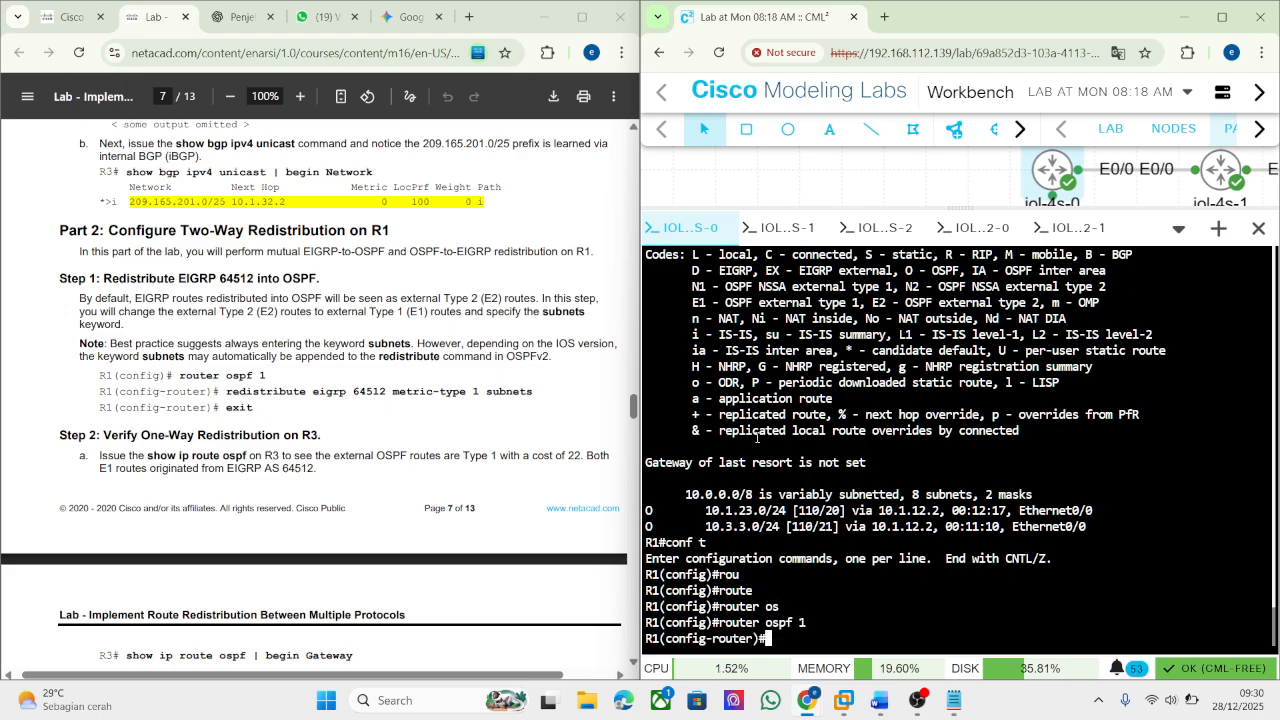
# Run redistribute eigrp 64512 metric-type 1 subnets under R1's OSPF process and exit router configuration mode.
pyautogui.write('redi')
pyautogui.press('Tab')
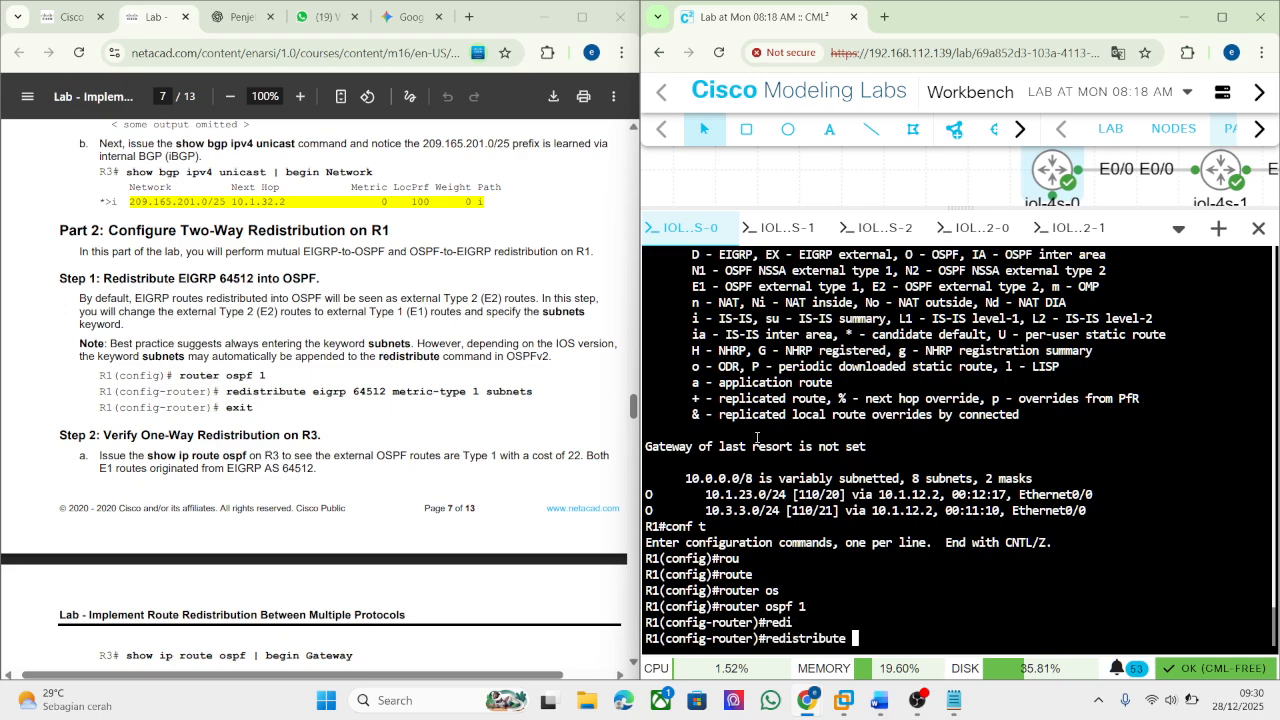
pyautogui.write('ei')
pyautogui.press('Tab')
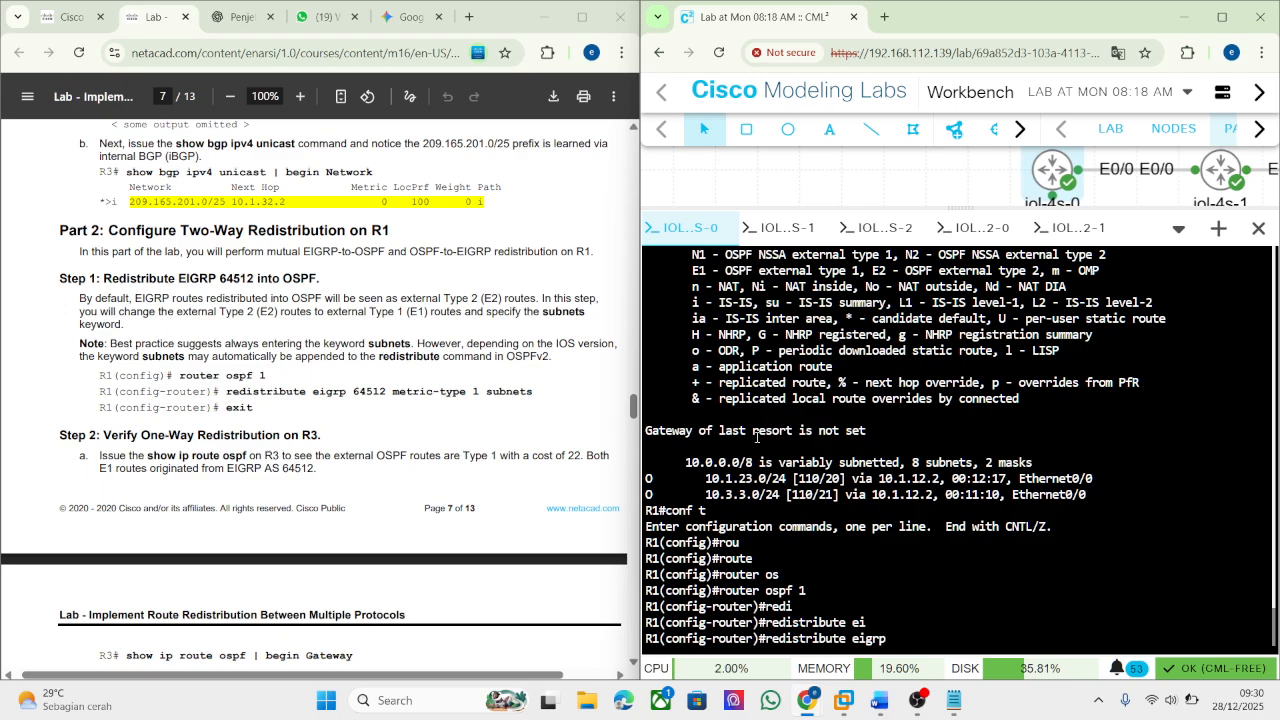
pyautogui.write('64512 me')
pyautogui.press('Tab')
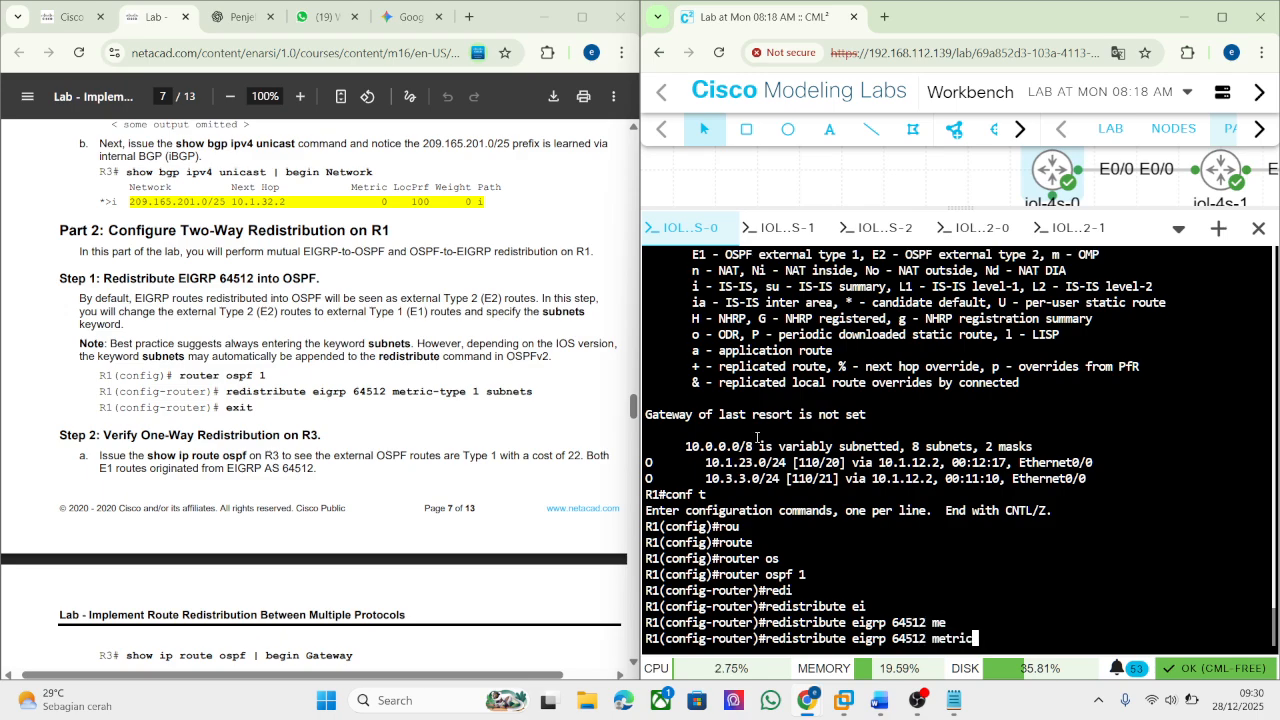
pyautogui.write('-ty')
pyautogui.press('Tab')
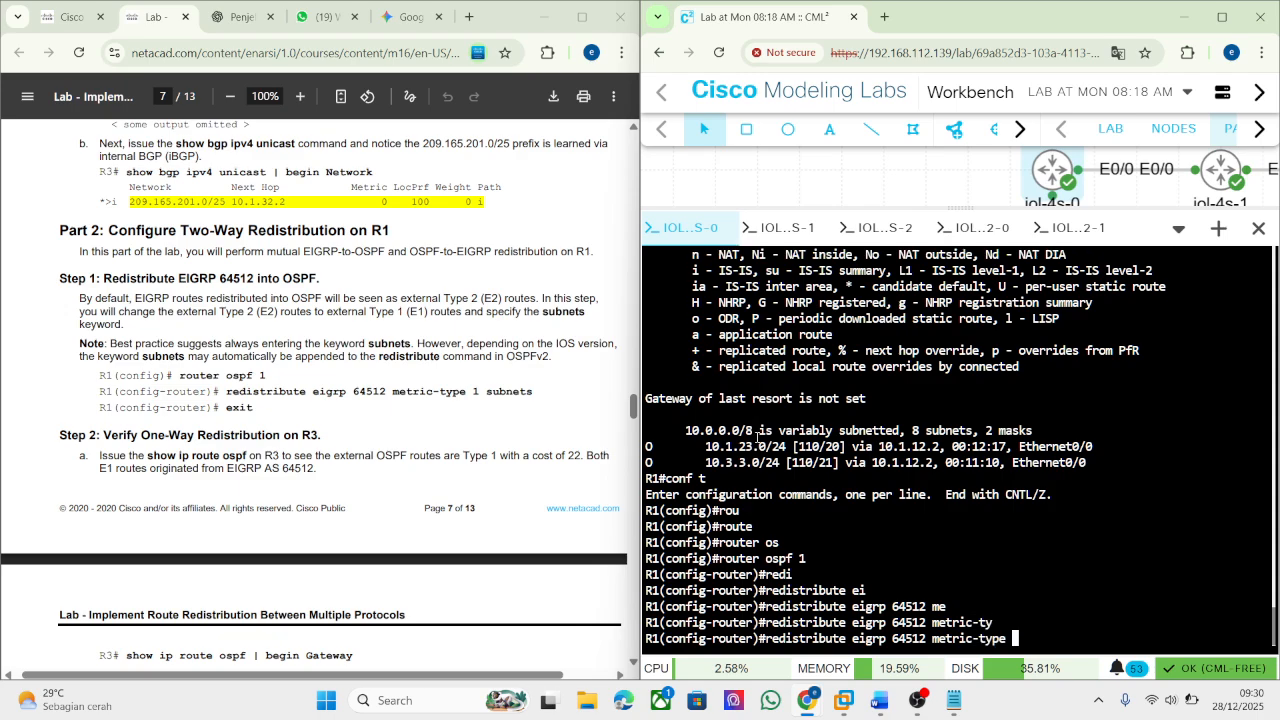
pyautogui.write('1 sub')
pyautogui.press('Tab')
pyautogui.press('Return')
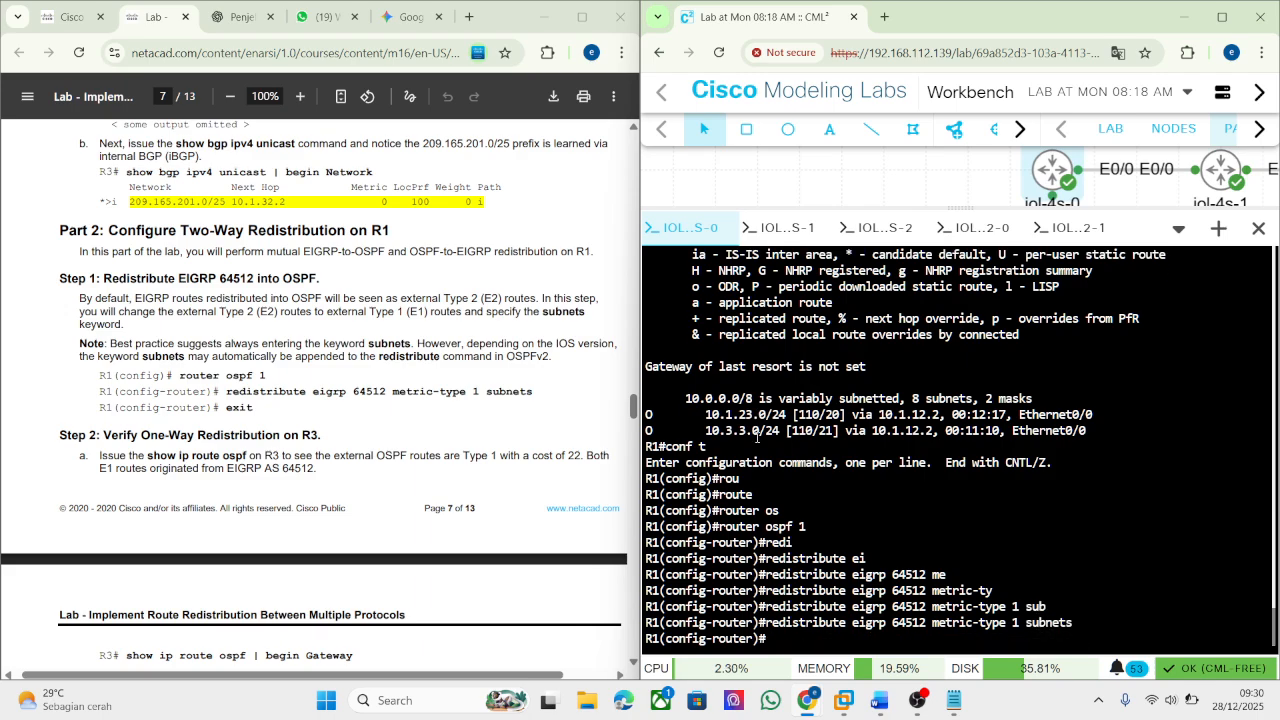
pyautogui.write('exi')
pyautogui.write('t')
pyautogui.press('Return')
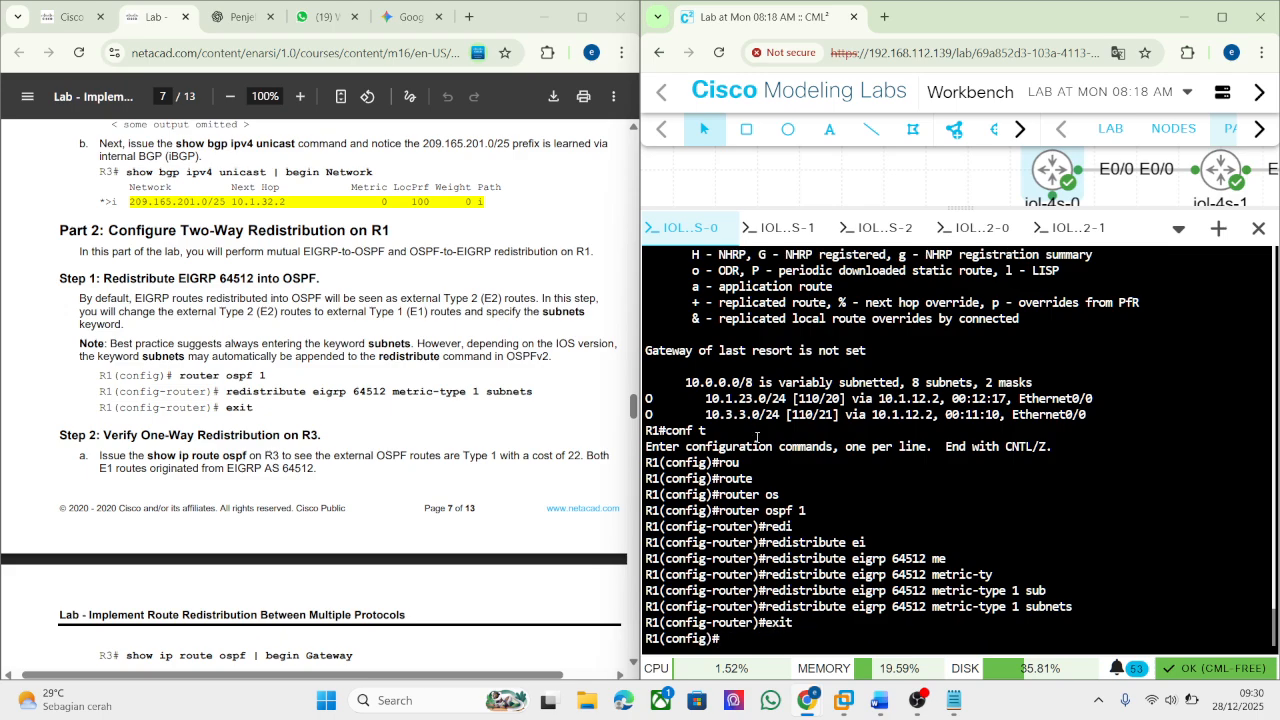
# Snip the lines from router ospf 1 through exit in R1's console after checking them against the lab PDF.
pyautogui.scroll(-4, 180, 366)
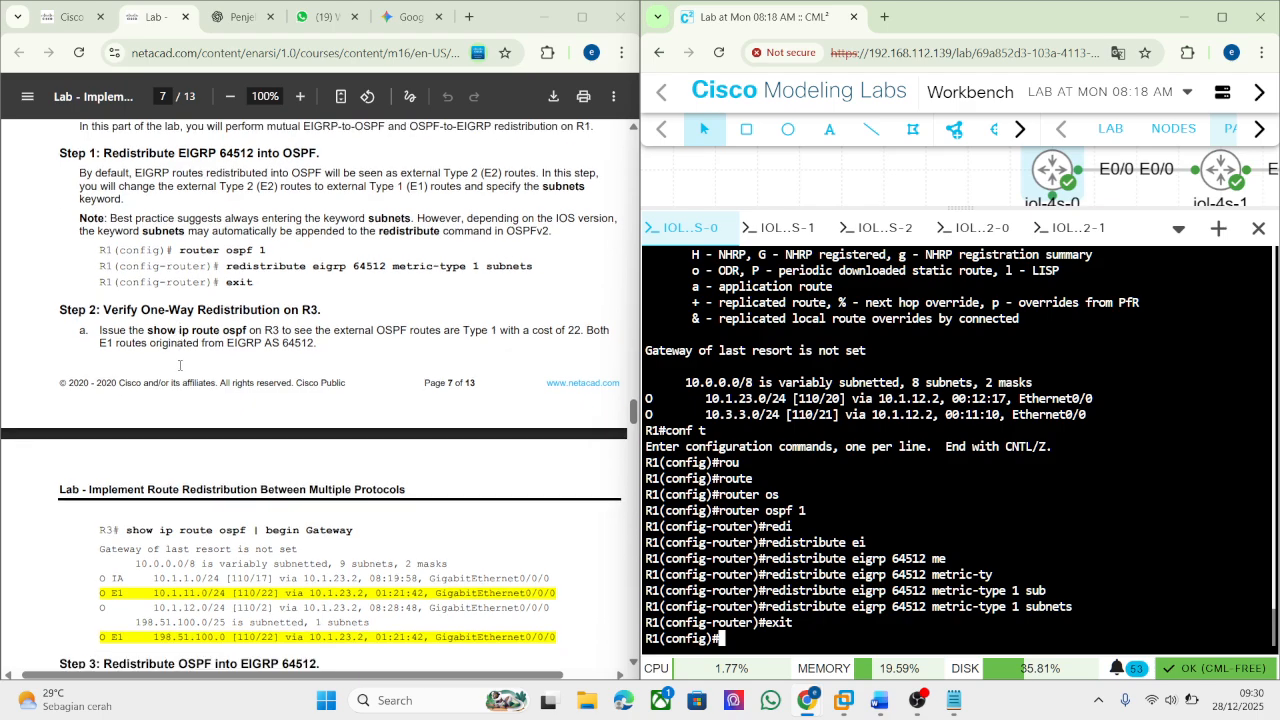
pyautogui.scroll(1, 179, 366)
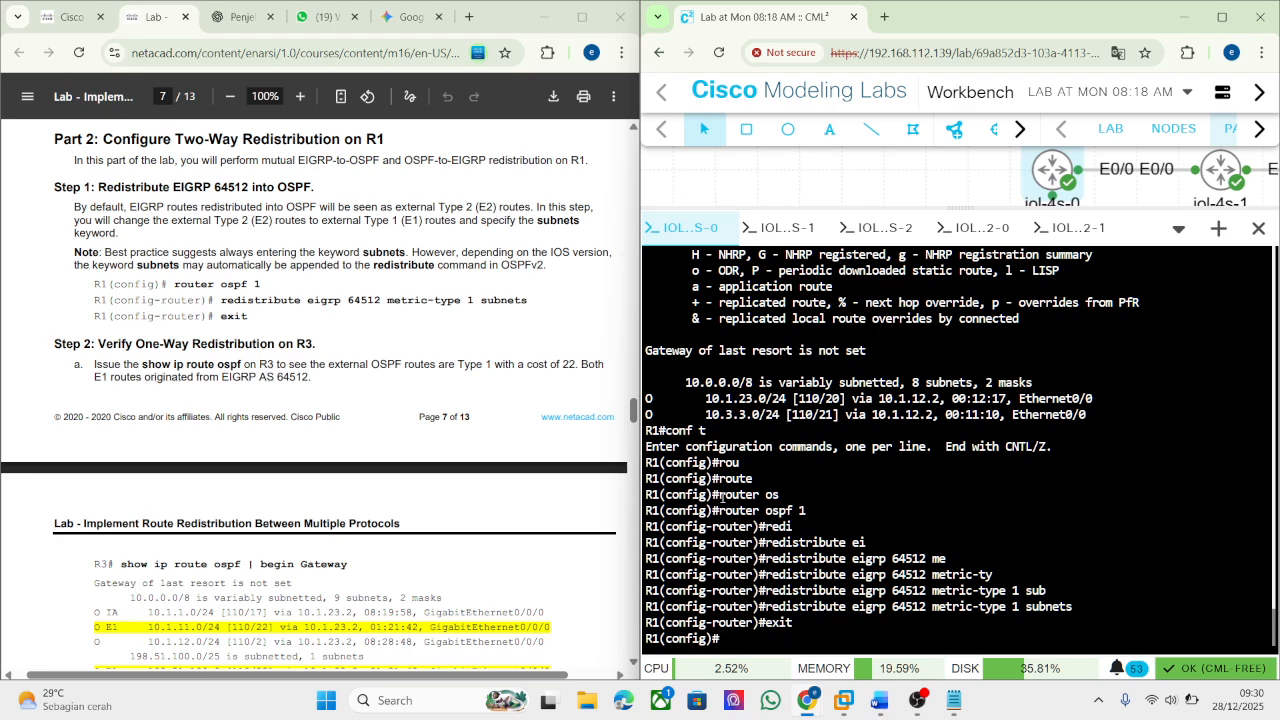
pyautogui.press('super+shift+s')
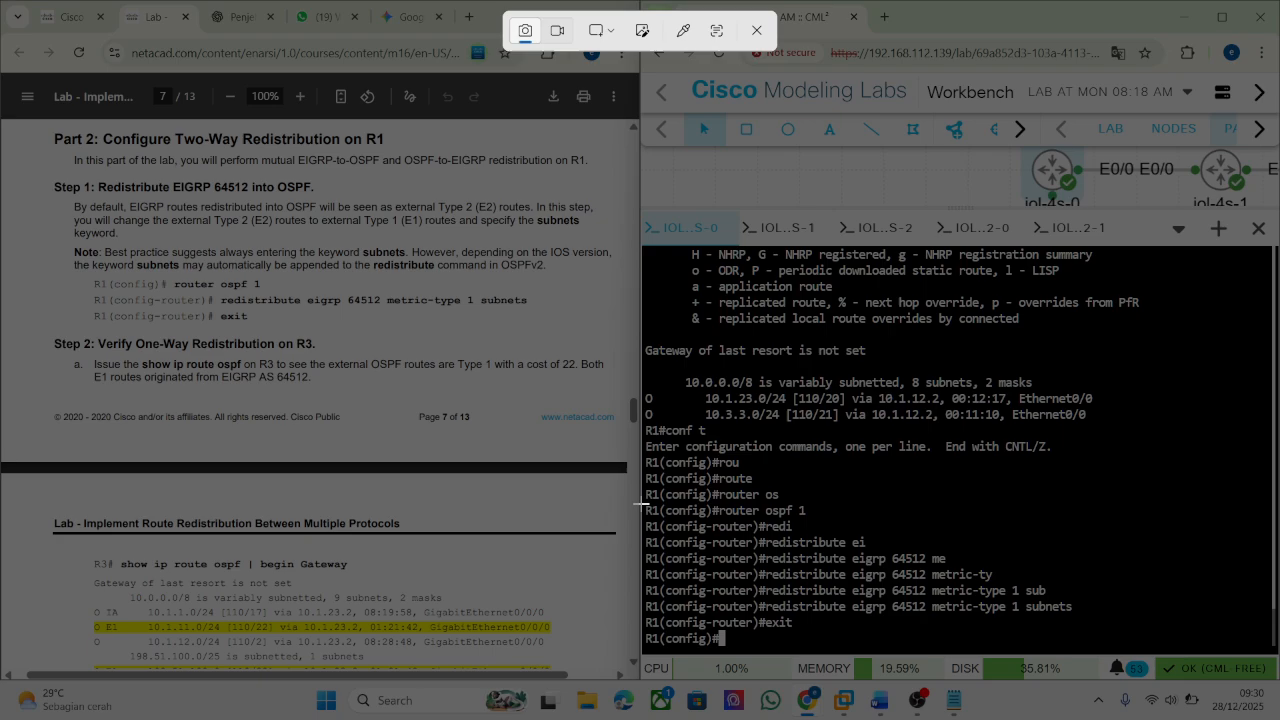
pyautogui.moveTo(642, 503); pyautogui.dragTo(1234, 636)
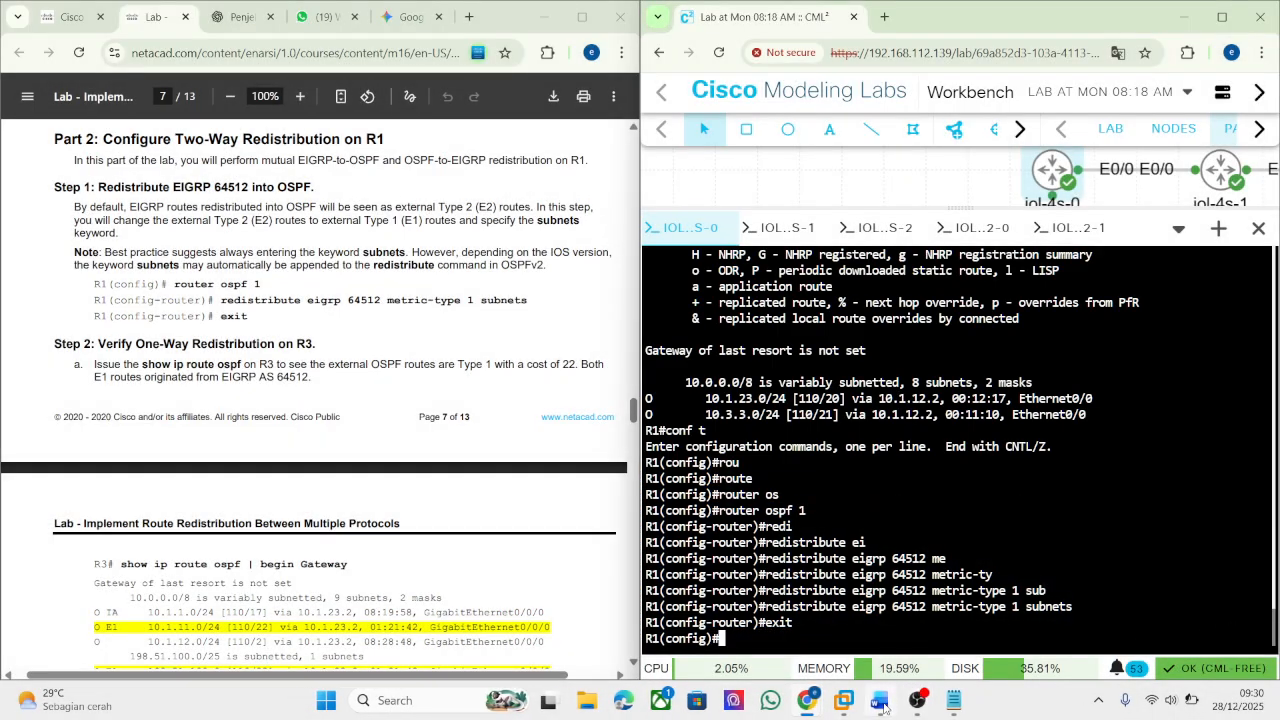
# In the Word report, add a "Step 1" label with the captured R1 redistribution commands, then a "Step 2" label beneath.
pyautogui.click(879, 700)
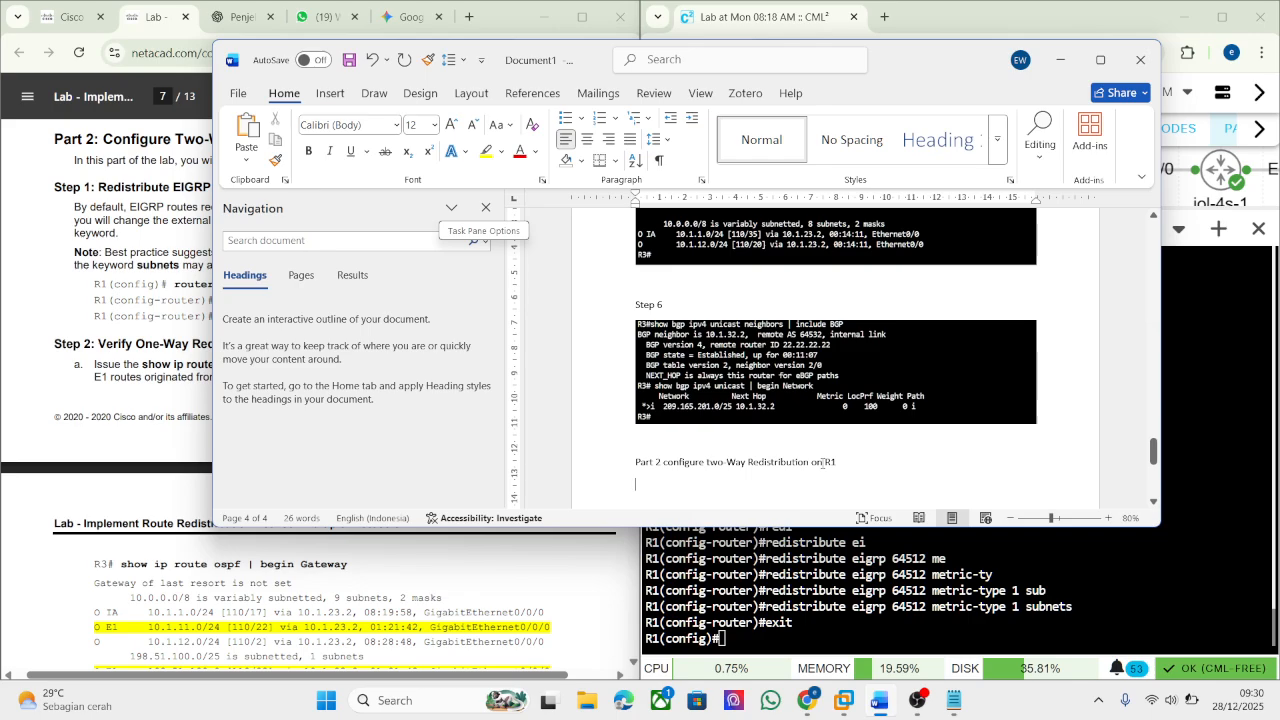
pyautogui.press('Return')
pyautogui.write('Step ')
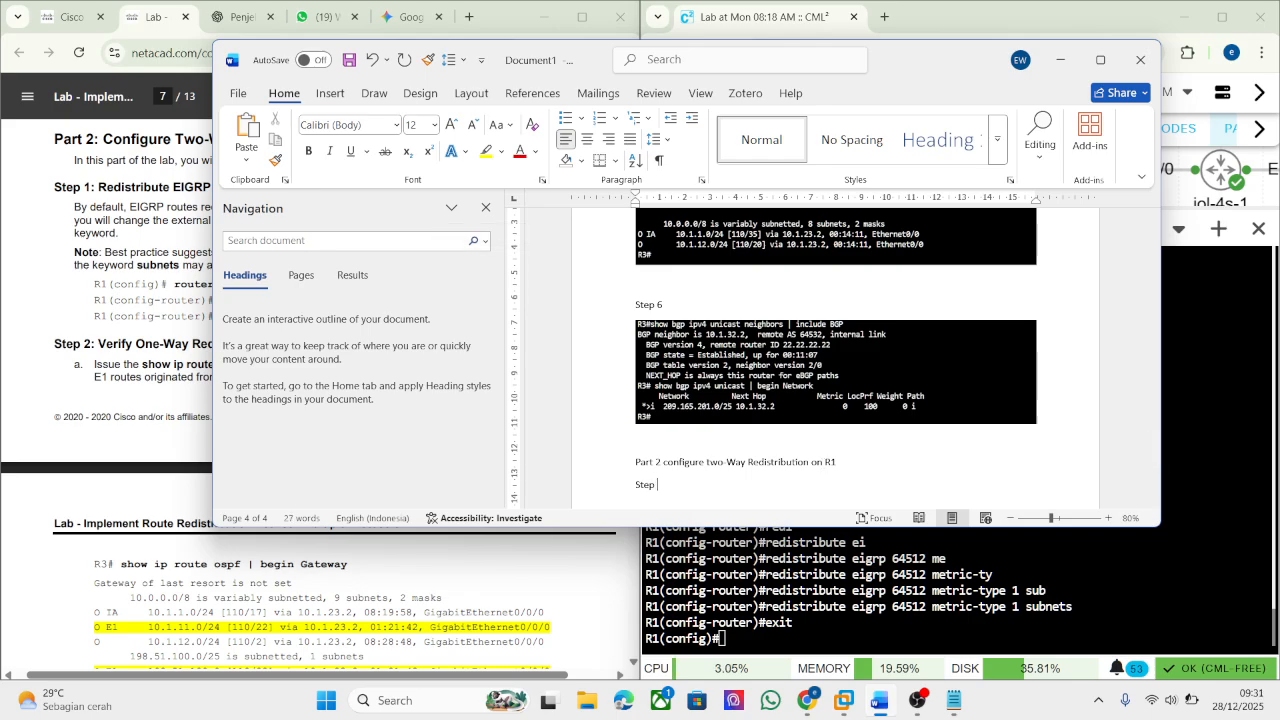
pyautogui.write('1')
pyautogui.press('Return')
pyautogui.hotkey('ctrl', 'v')
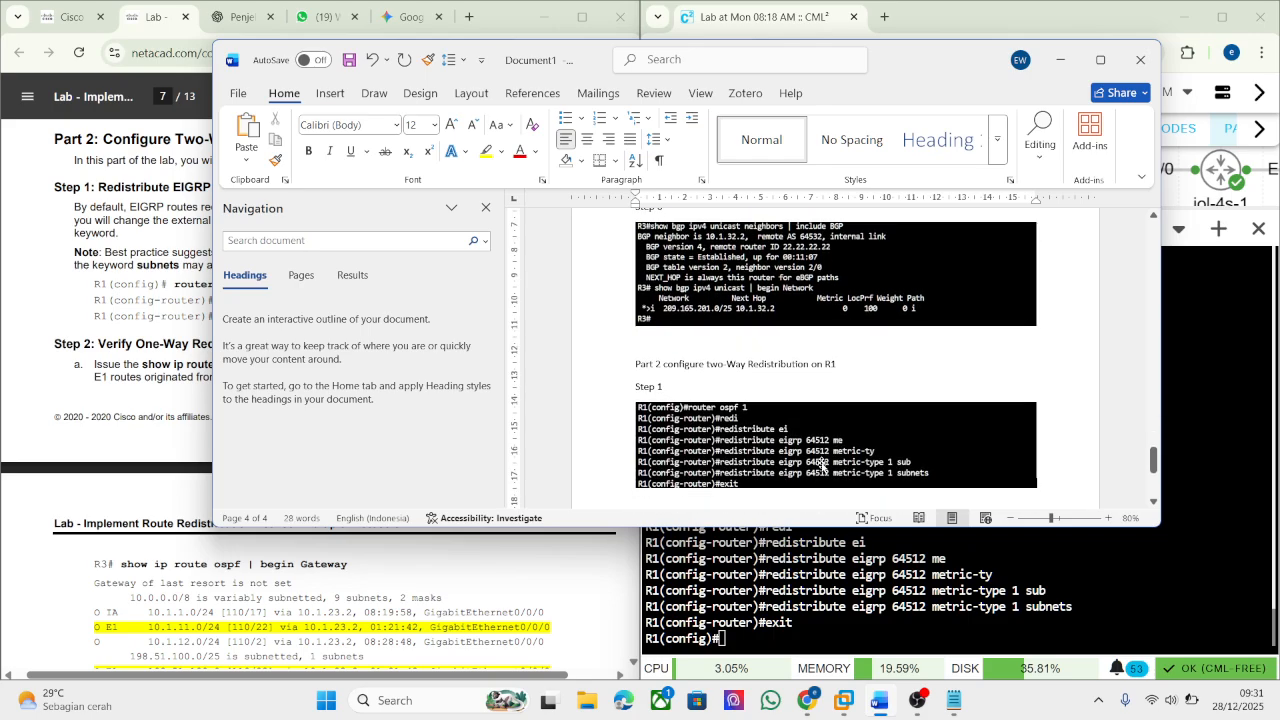
pyautogui.press('Return')
pyautogui.write('Step 2')
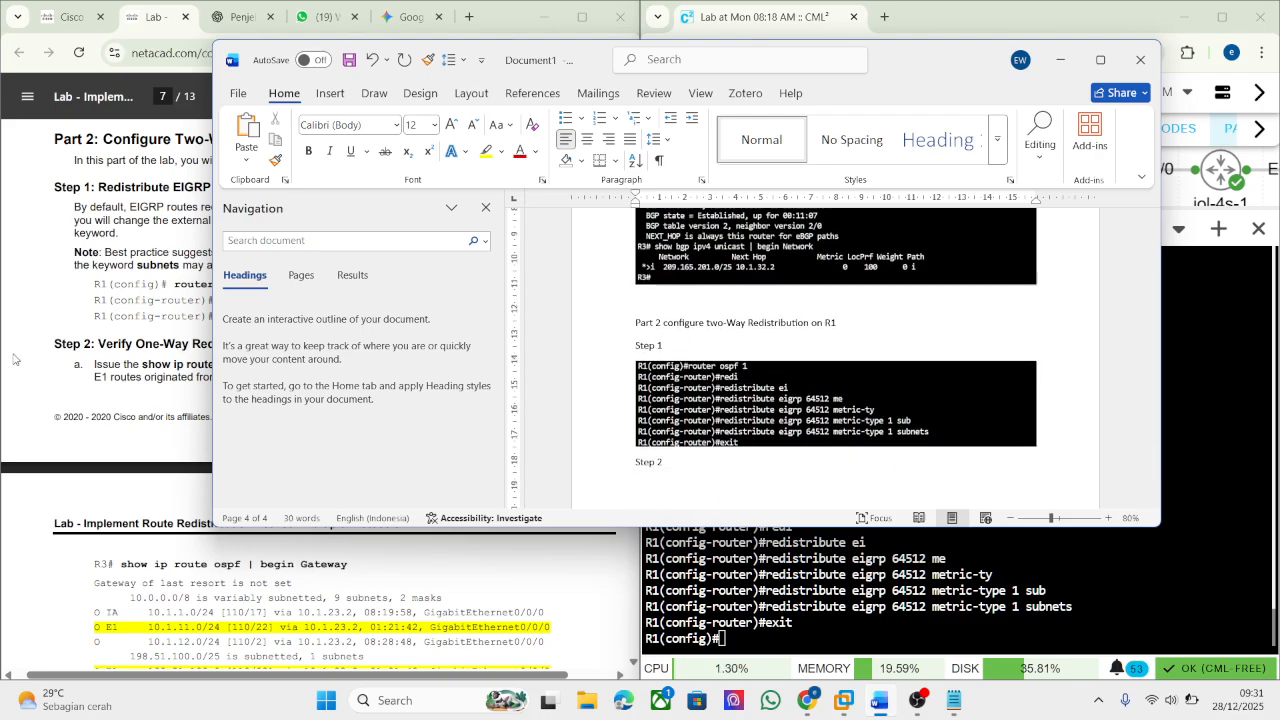
# Copy "show ip route ospf | begin Gateway" from Step 2 of the lab guide, run it on R3, and examine the E1 routes.
pyautogui.click(85, 395)
pyautogui.scroll(-5, 85, 395)
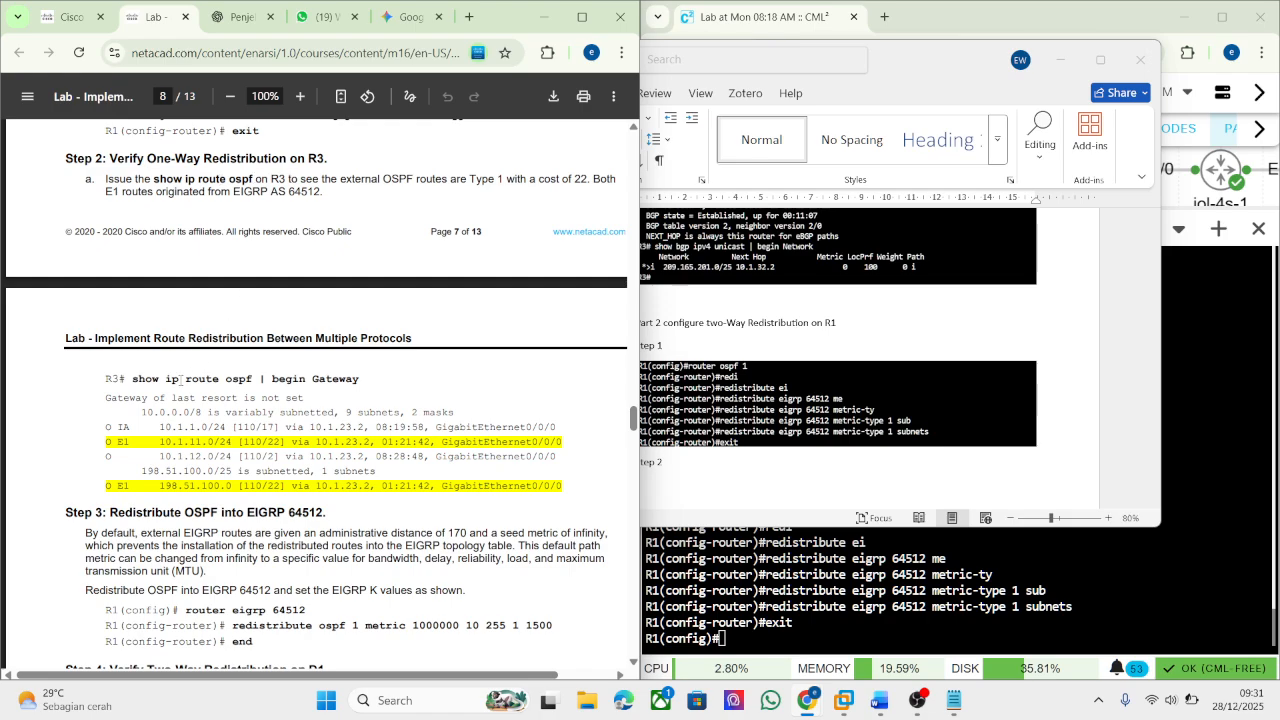
pyautogui.moveTo(132, 379); pyautogui.dragTo(359, 379)
pyautogui.press('super+c')
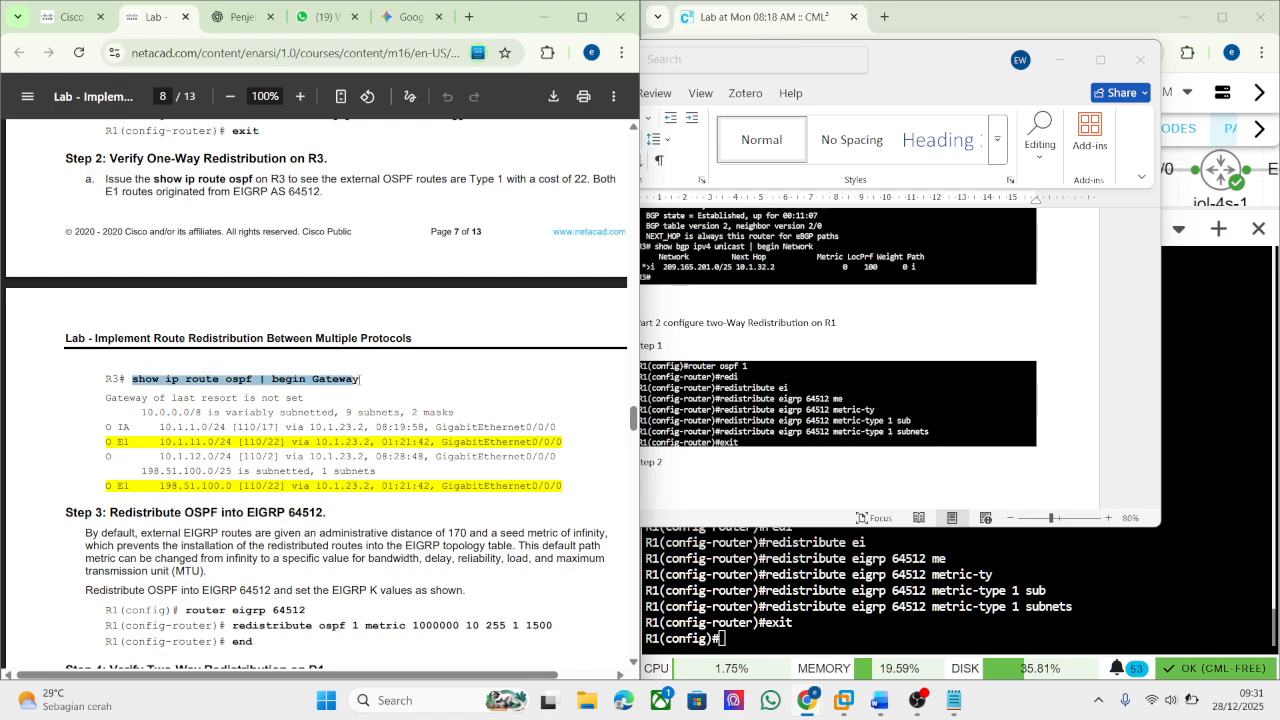
pyautogui.click(806, 590)
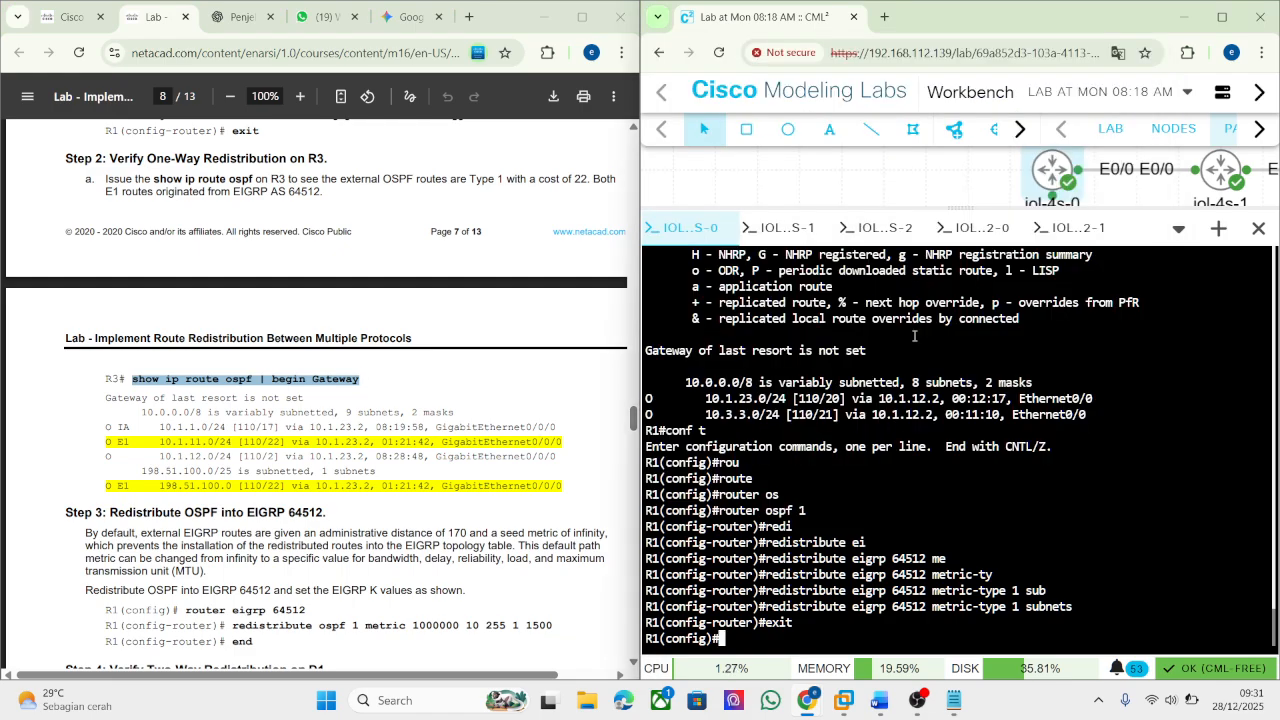
pyautogui.click(876, 228)
pyautogui.rightClick(840, 494)
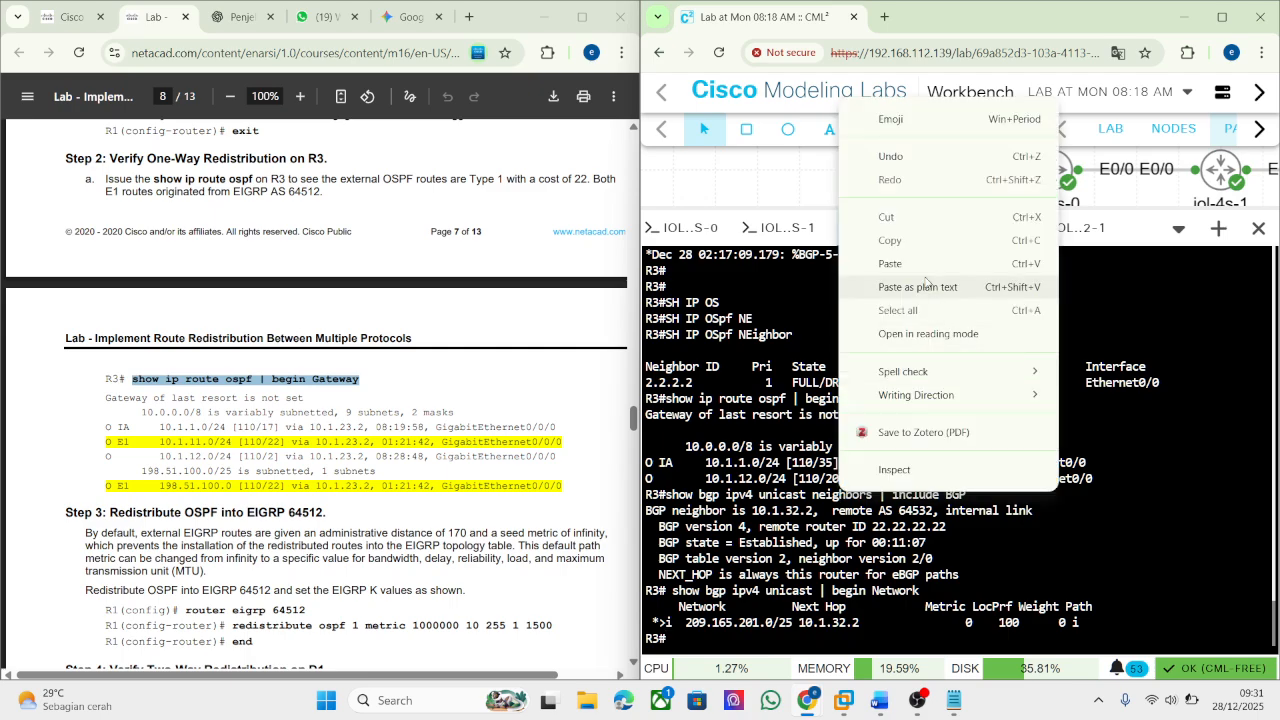
pyautogui.click(923, 262)
pyautogui.press('Return')
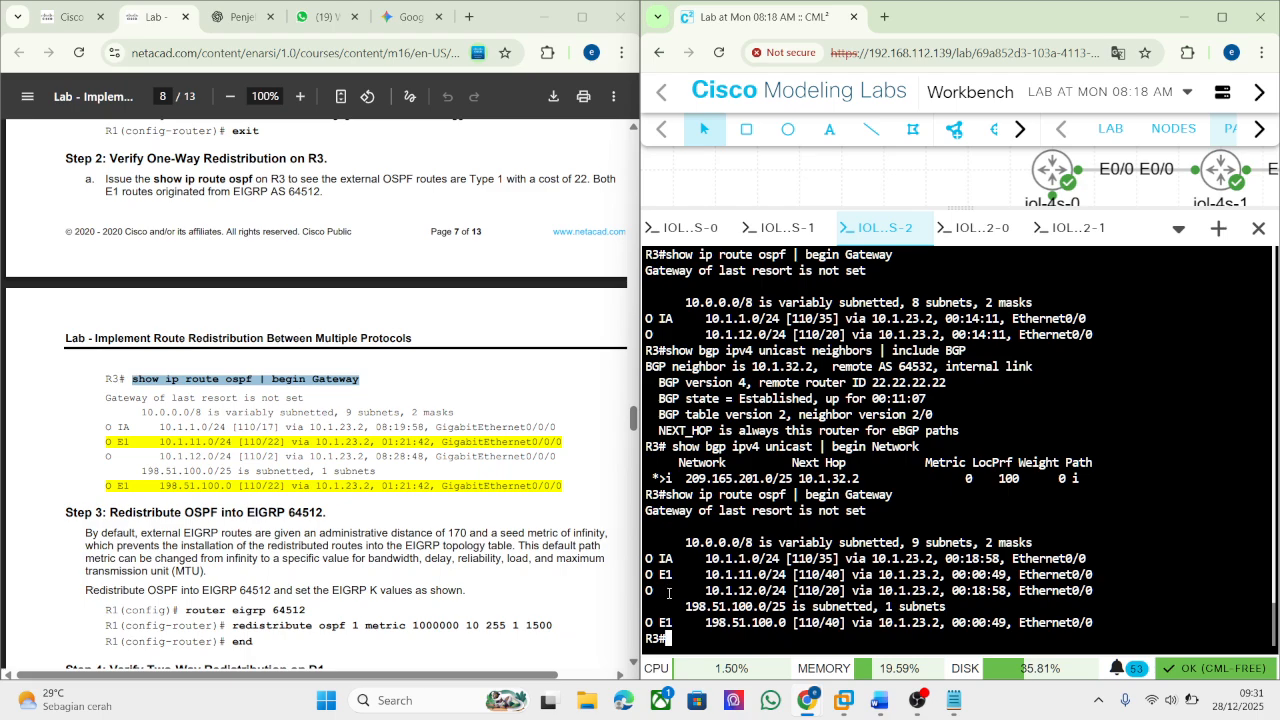
pyautogui.moveTo(758, 574); pyautogui.dragTo(693, 574)
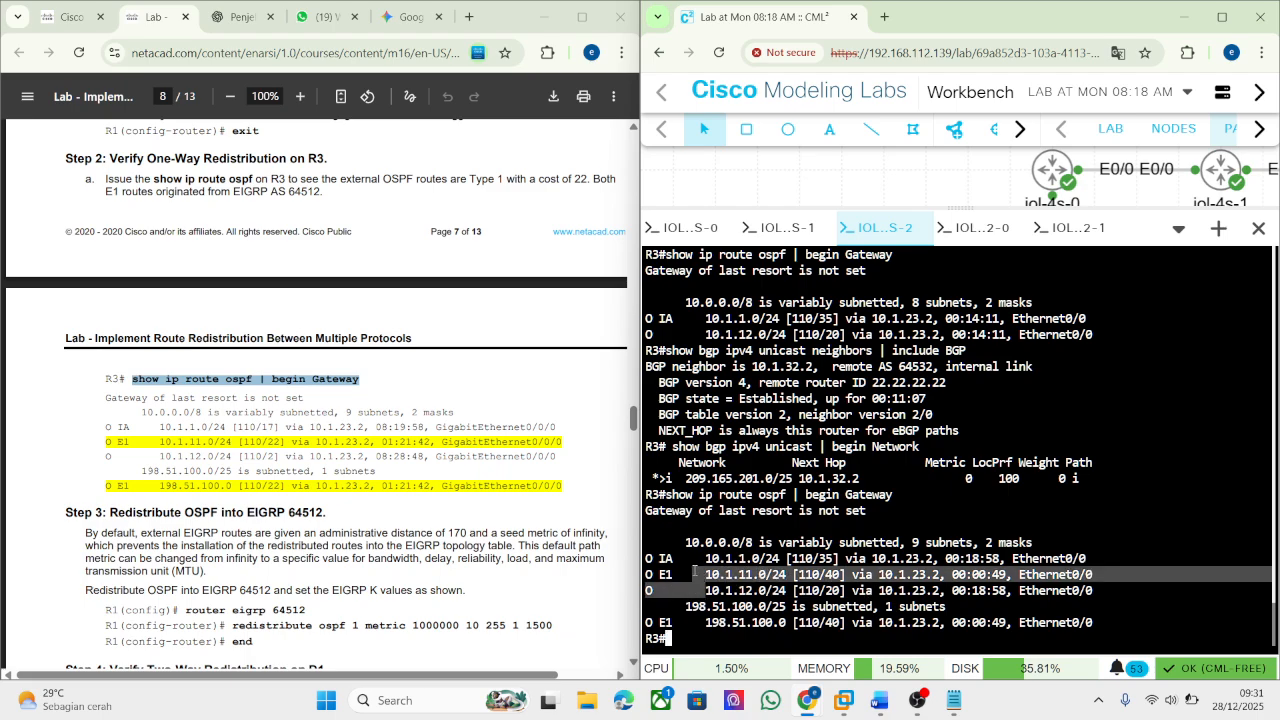
pyautogui.click(659, 628)
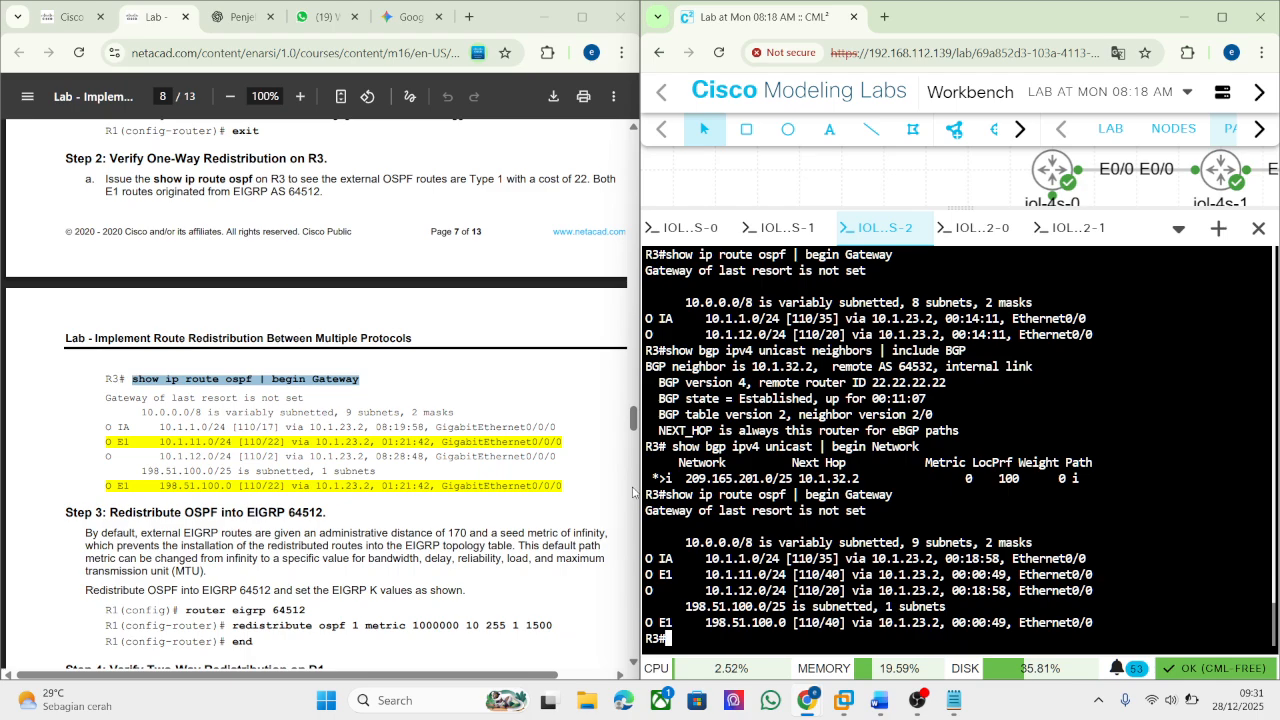
# Capture R3's OSPF route output, paste the screenshot under "Step 2" in the Word report, and add a "Step 3" label.
pyautogui.moveTo(641, 494); pyautogui.dragTo(1158, 648)
pyautogui.press('super+shift+s')
pyautogui.click(879, 701)
pyautogui.hotkey('ctrl', 'v')
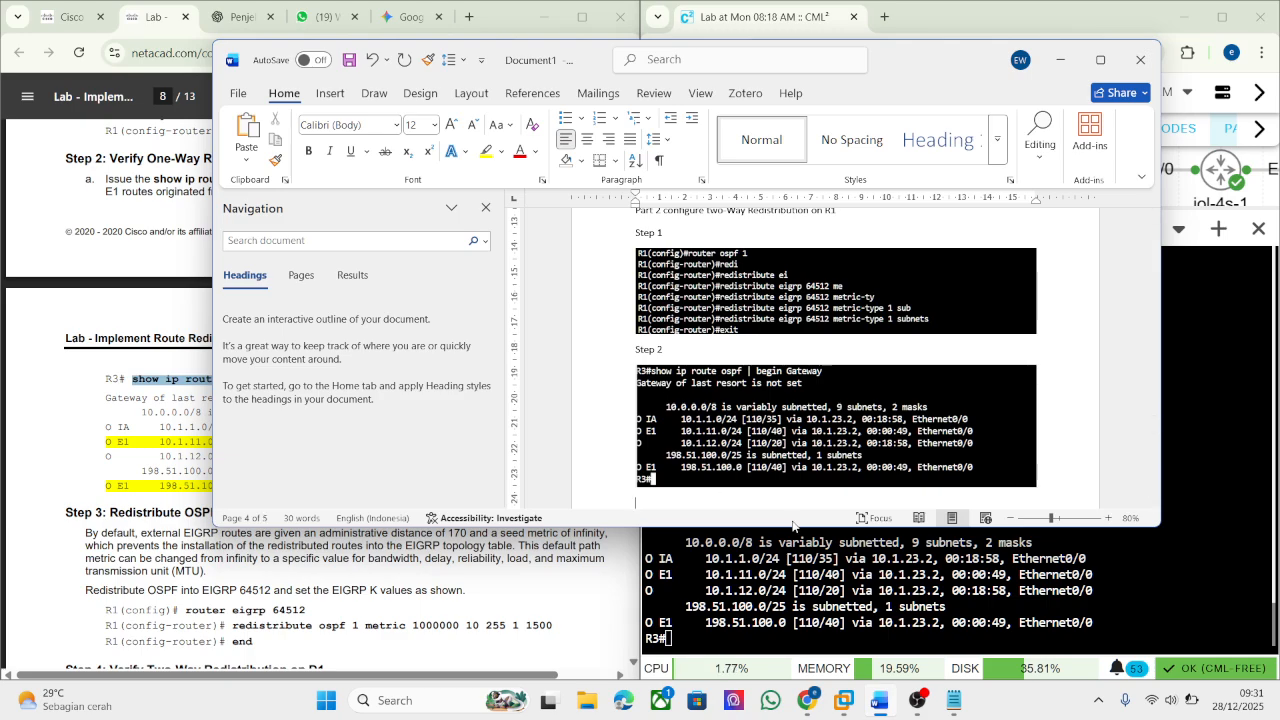
pyautogui.press('Return')
pyautogui.write('ste')
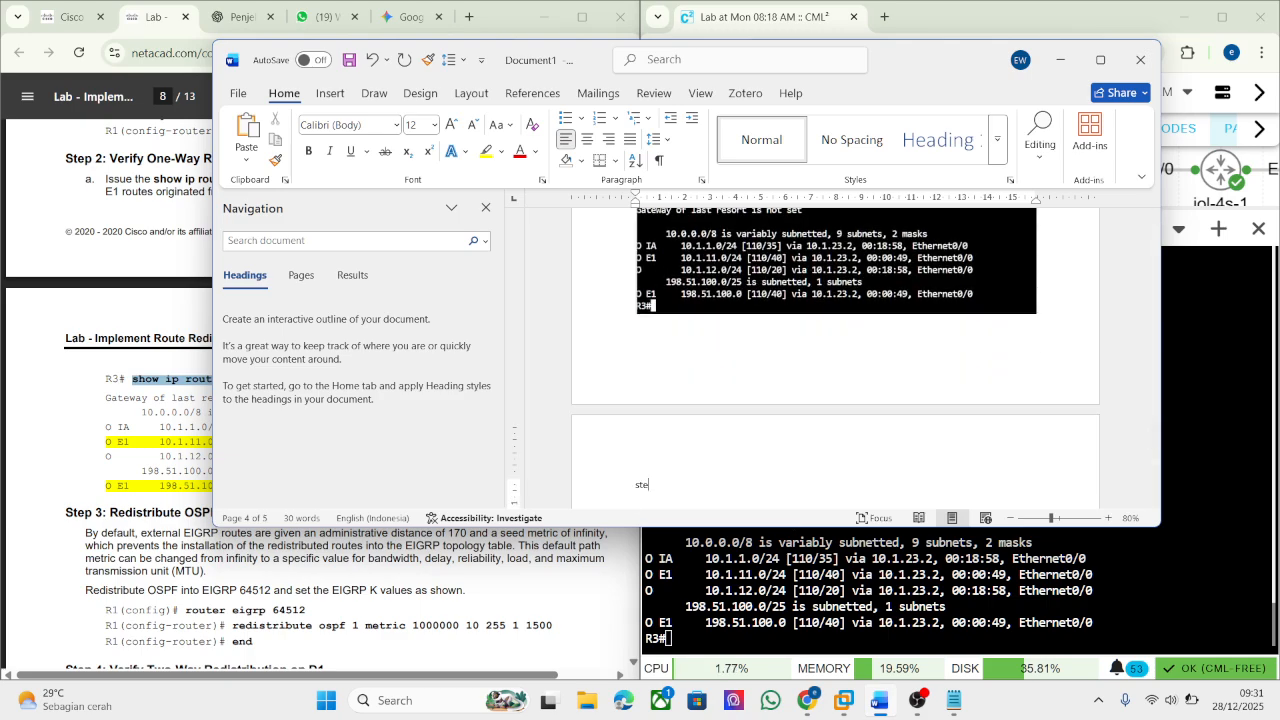
pyautogui.write('p 3')
pyautogui.press('Return')
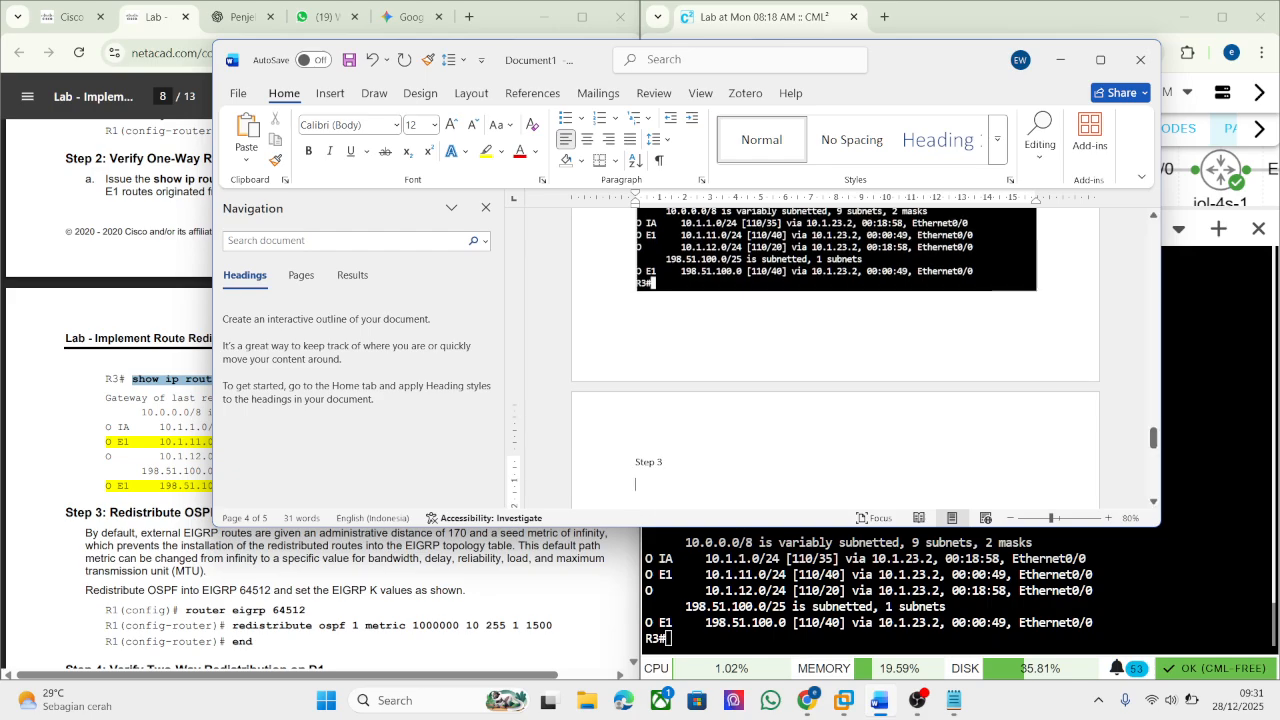
# Read Step 3 on redistributing OSPF into EIGRP 64512 in the lab guide and its explanation in the ChatGPT conversation.
pyautogui.click(571, 615)
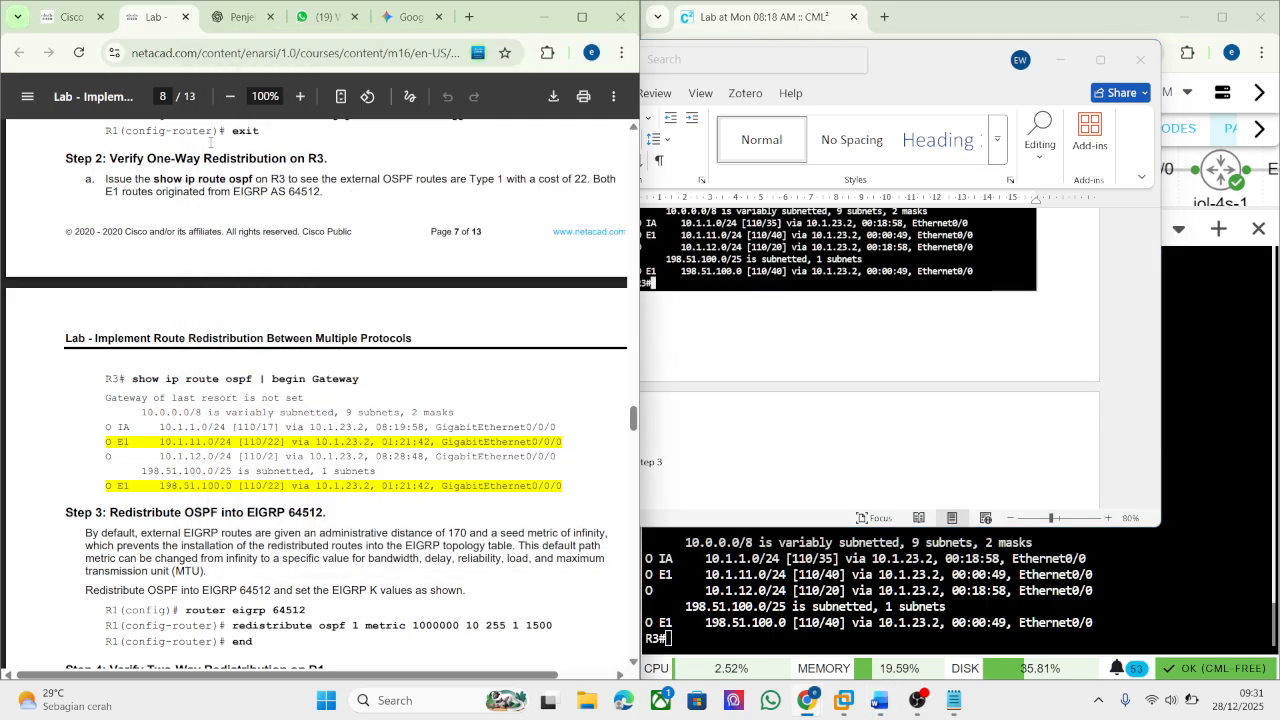
pyautogui.click(221, 31)
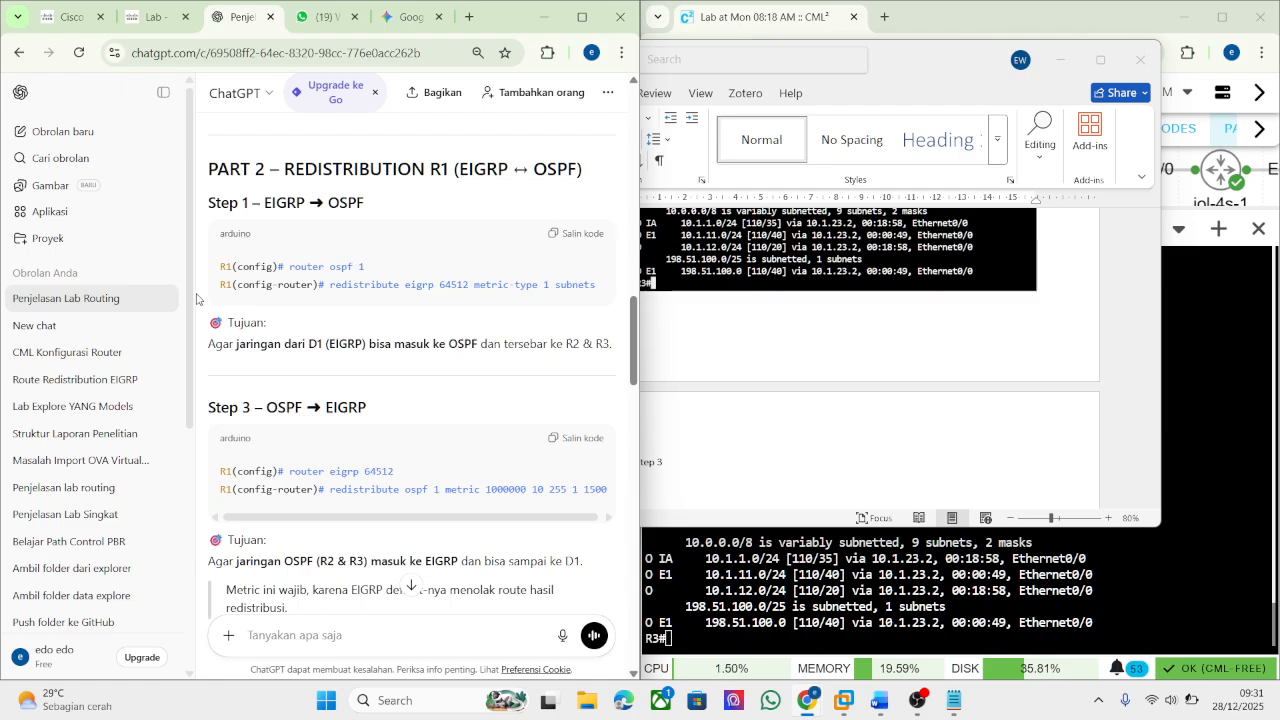
pyautogui.scroll(-1, 234, 493)
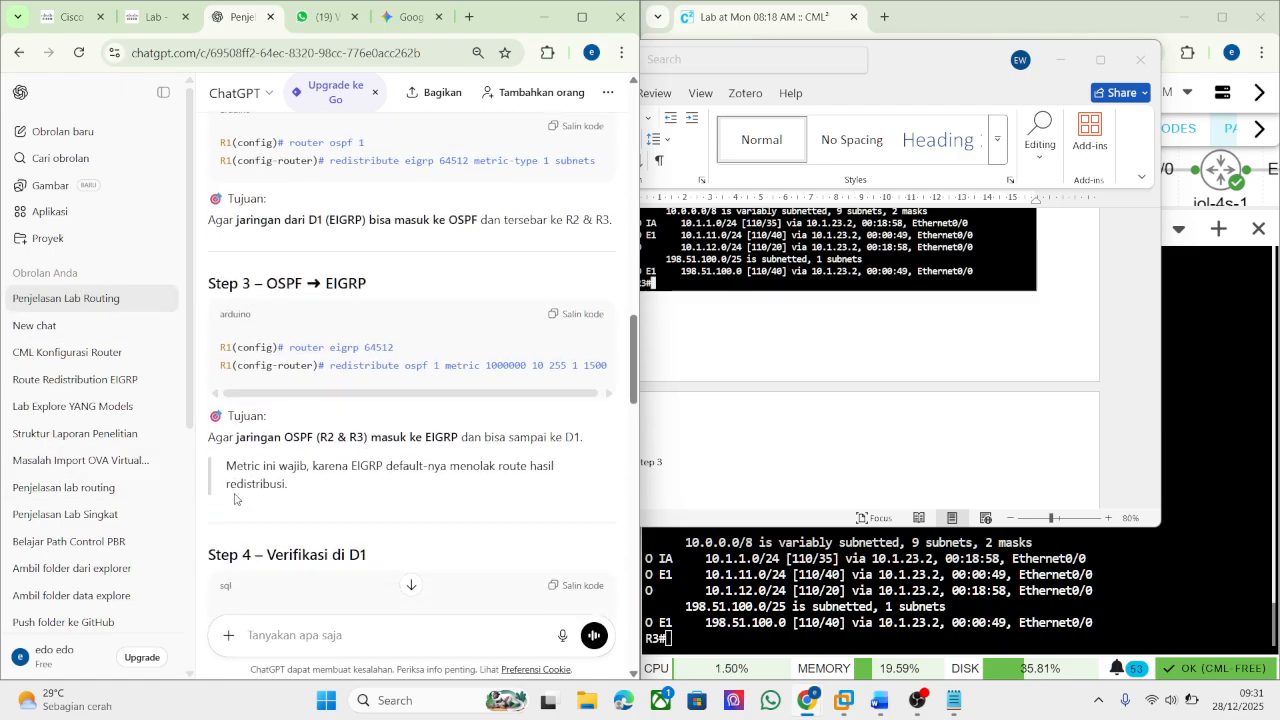
pyautogui.click(164, 24)
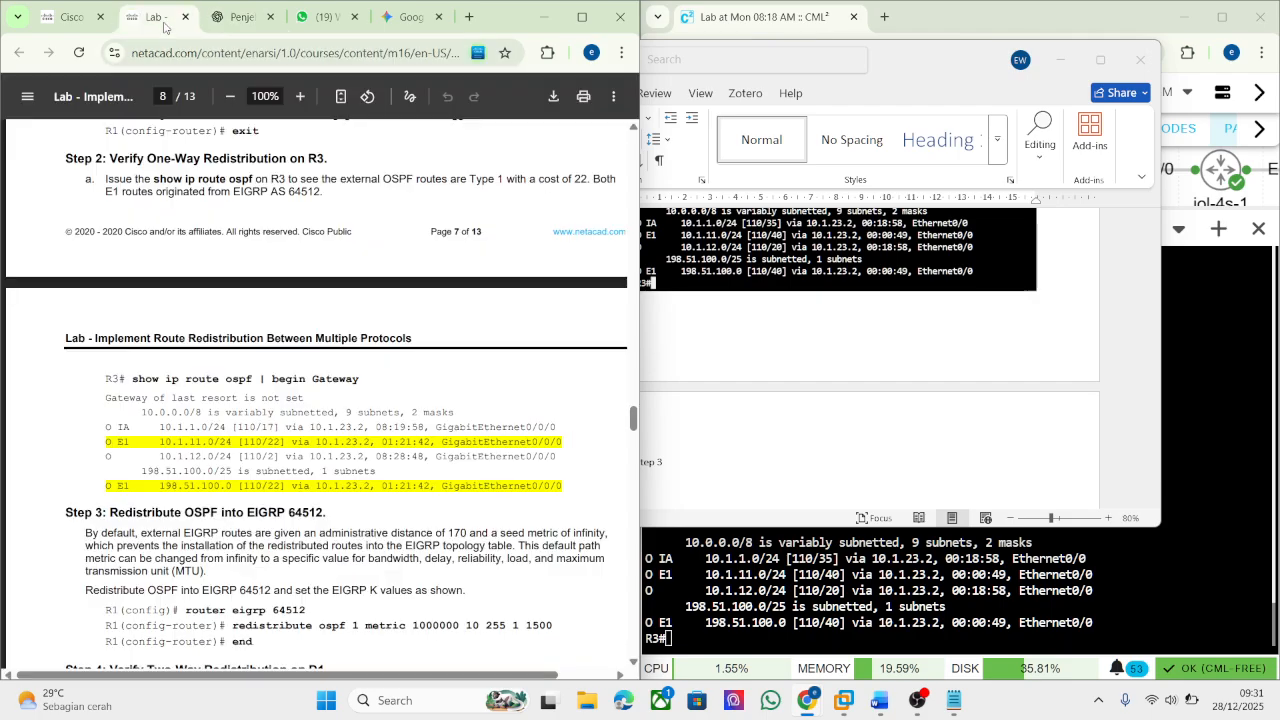
pyautogui.scroll(-3, 152, 414)
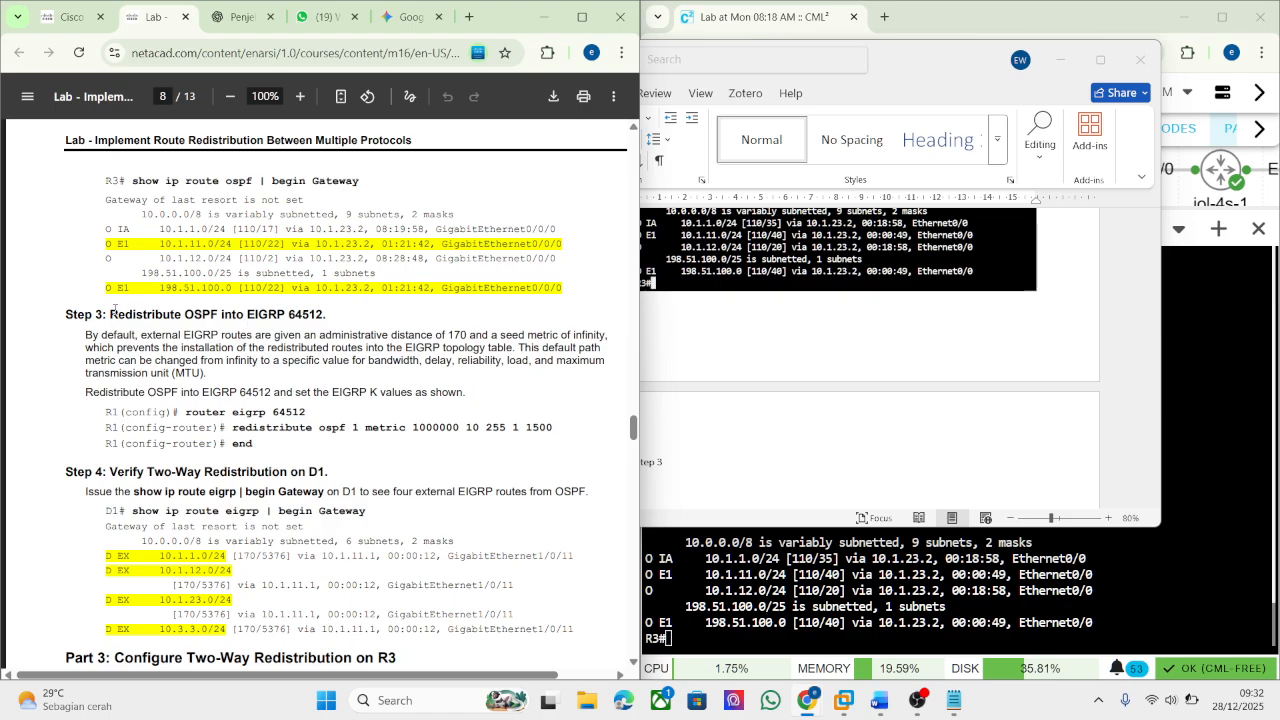
pyautogui.moveTo(183, 296); pyautogui.dragTo(332, 317)
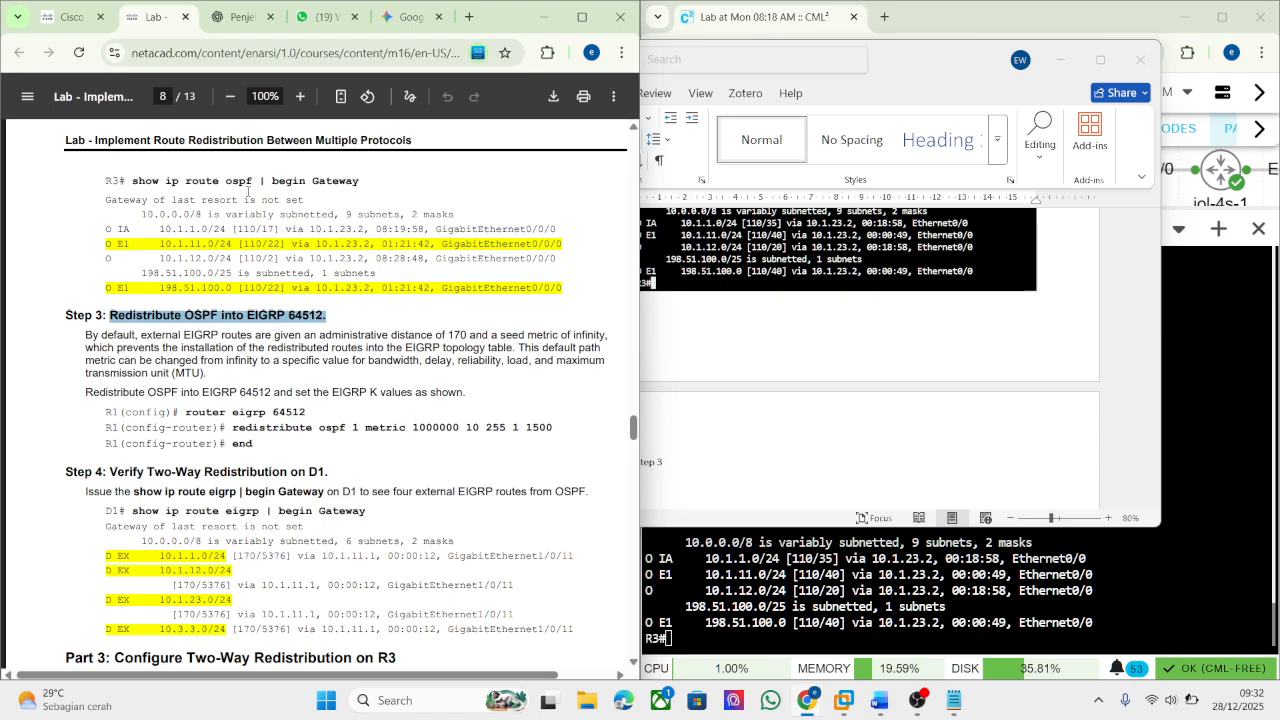
pyautogui.click(240, 17)
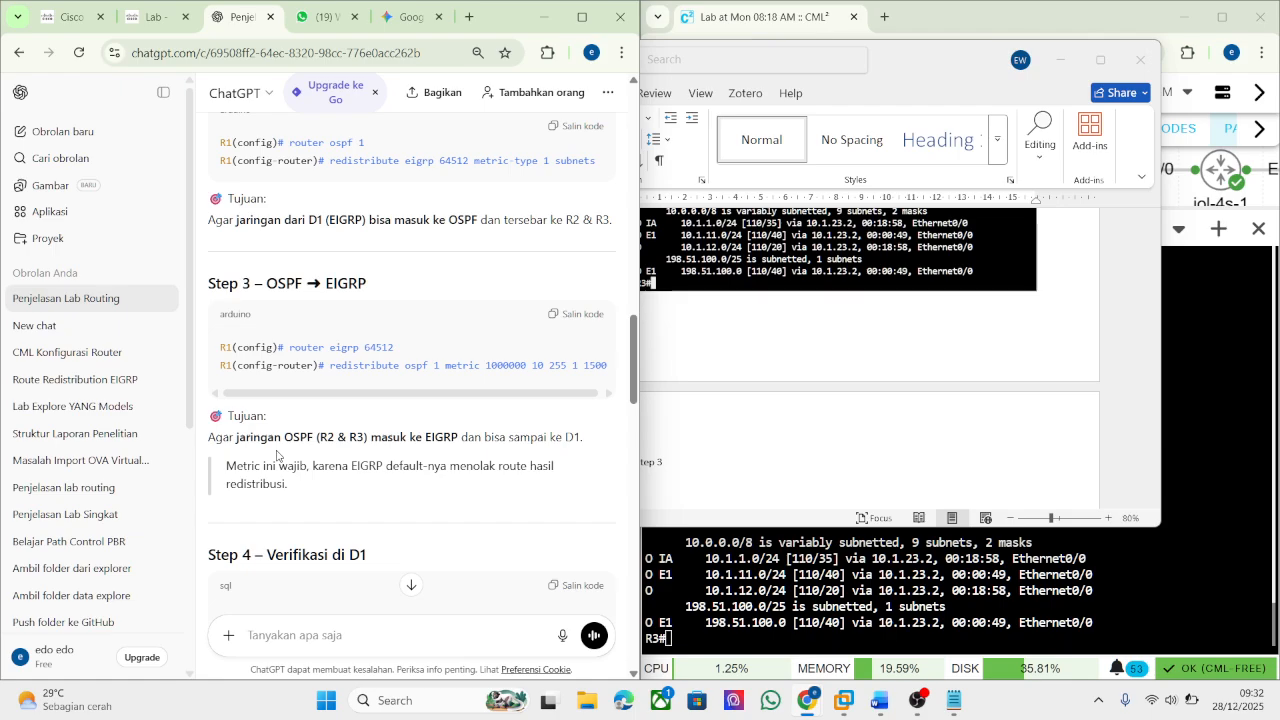
pyautogui.scroll(-1, 277, 456)
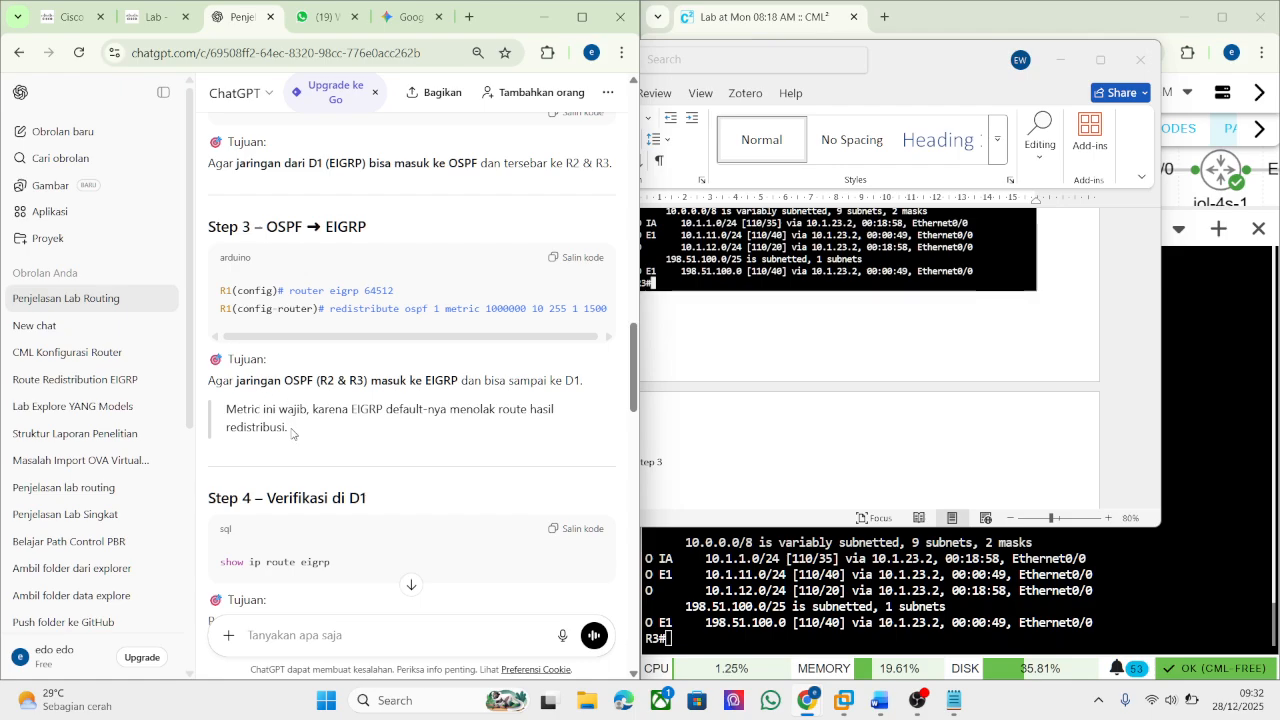
pyautogui.tripleClick(295, 430)
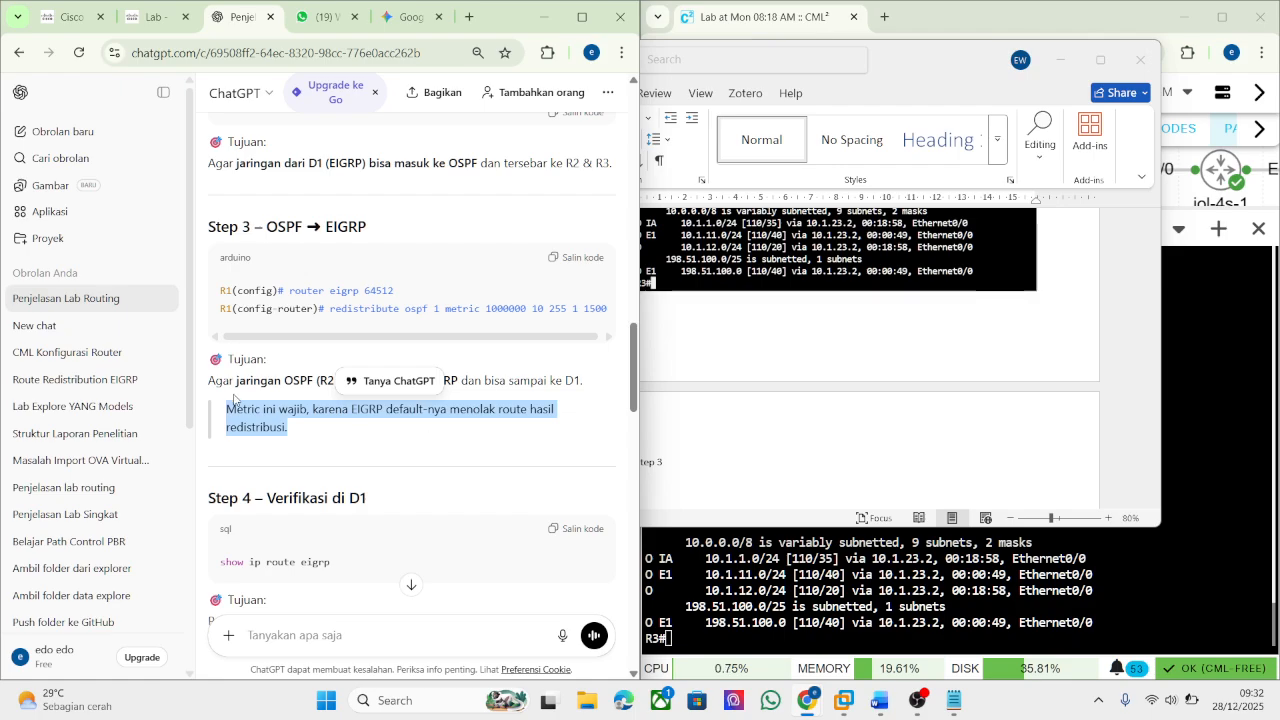
pyautogui.scroll(-1, 236, 395)
pyautogui.click(154, 16)
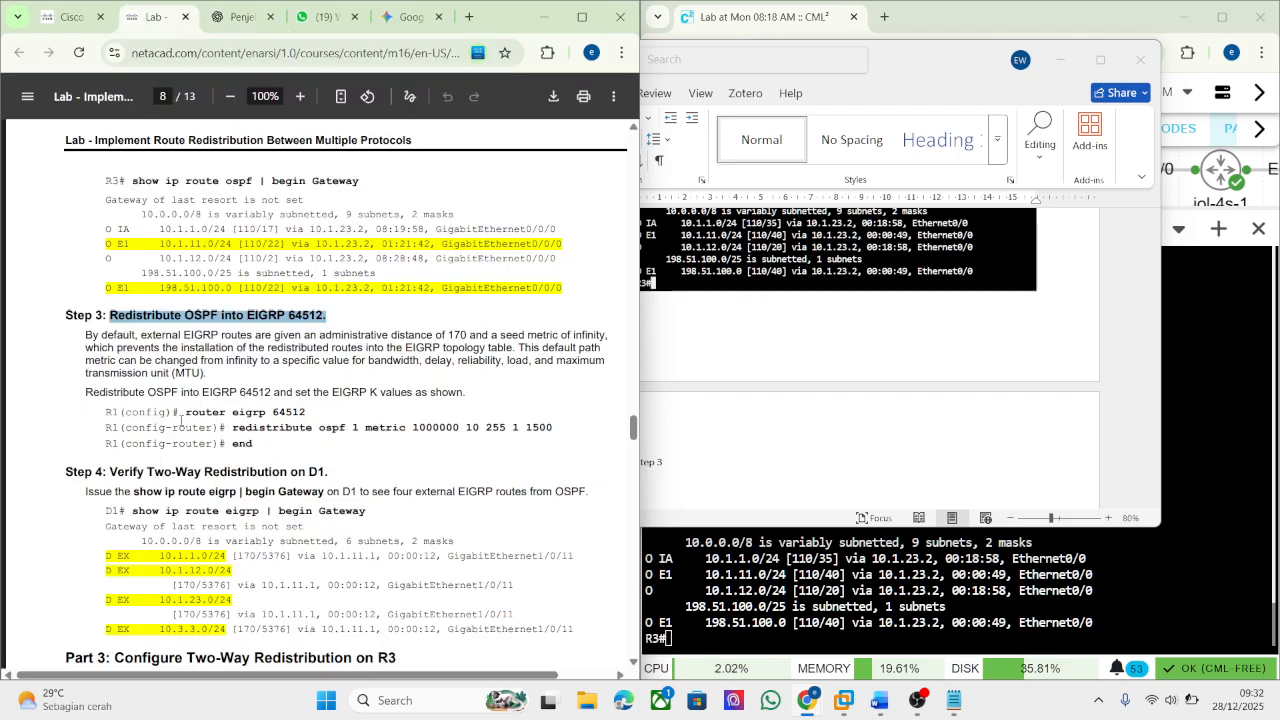
# Enter EIGRP router configuration on R1 with the command "router eigrp 64512".
pyautogui.moveTo(183, 416); pyautogui.dragTo(320, 418)
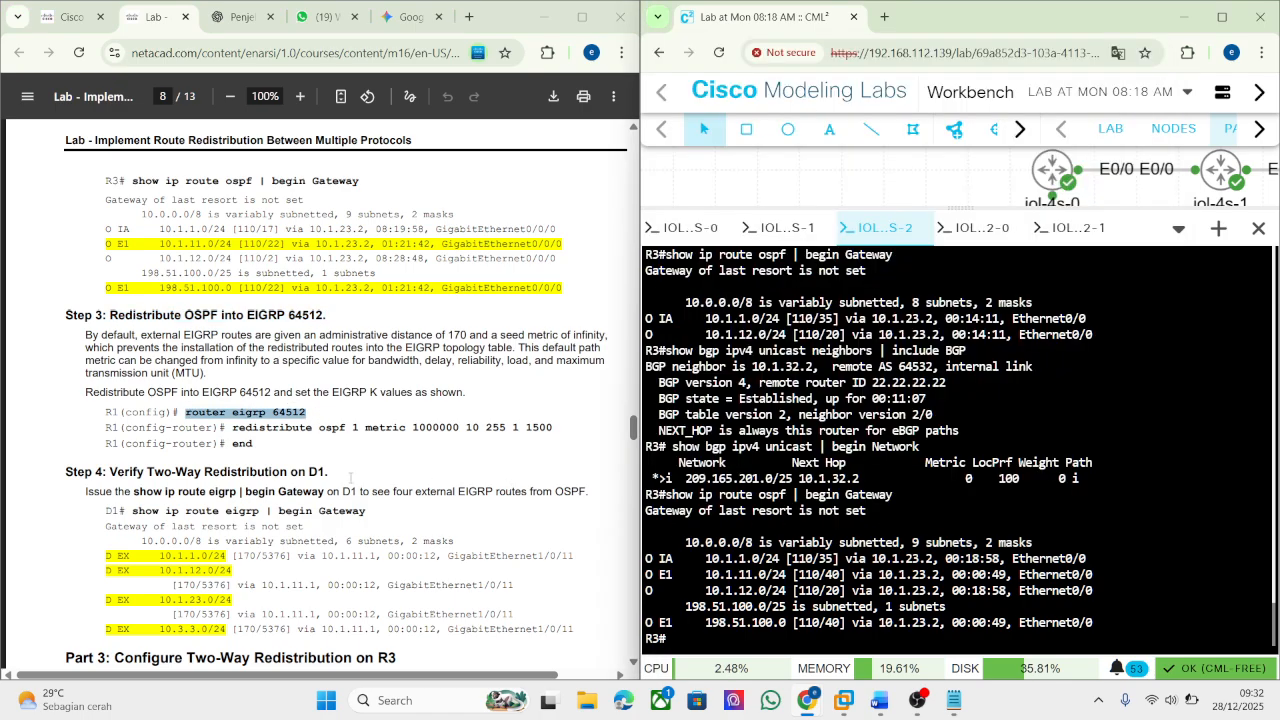
pyautogui.click(694, 222)
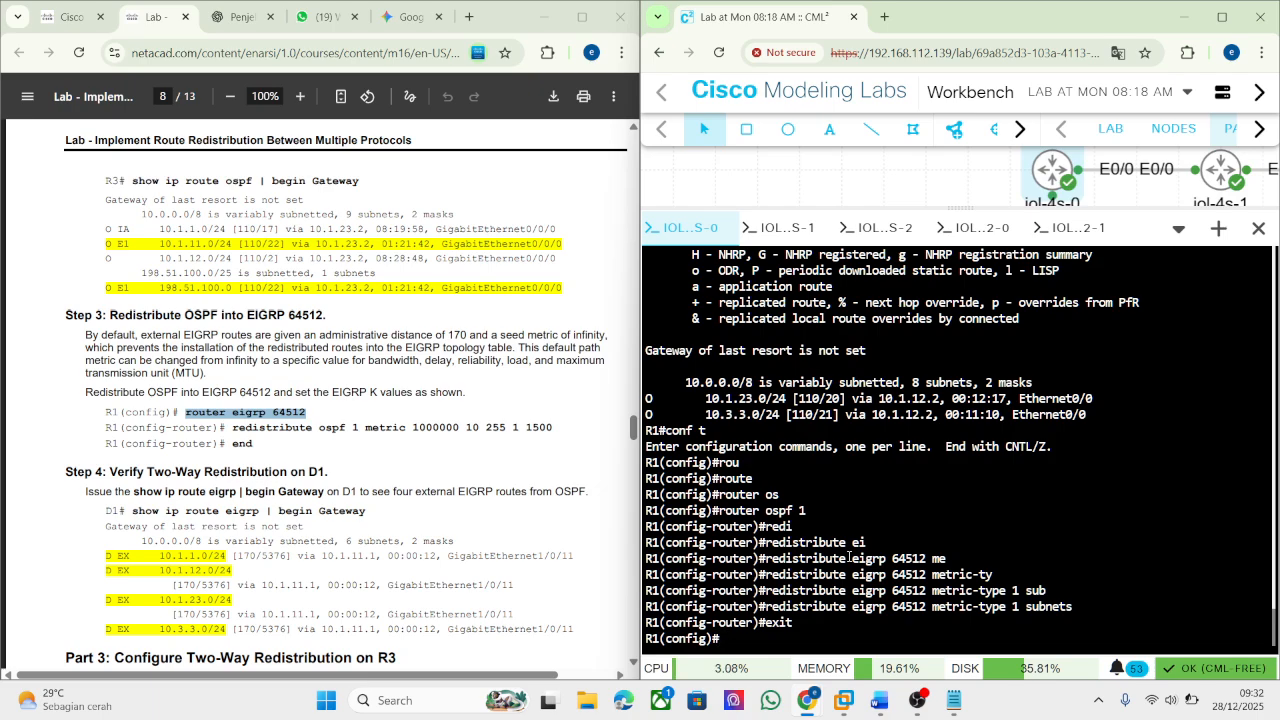
pyautogui.write('ro')
pyautogui.press('Tab')
pyautogui.write('ut')
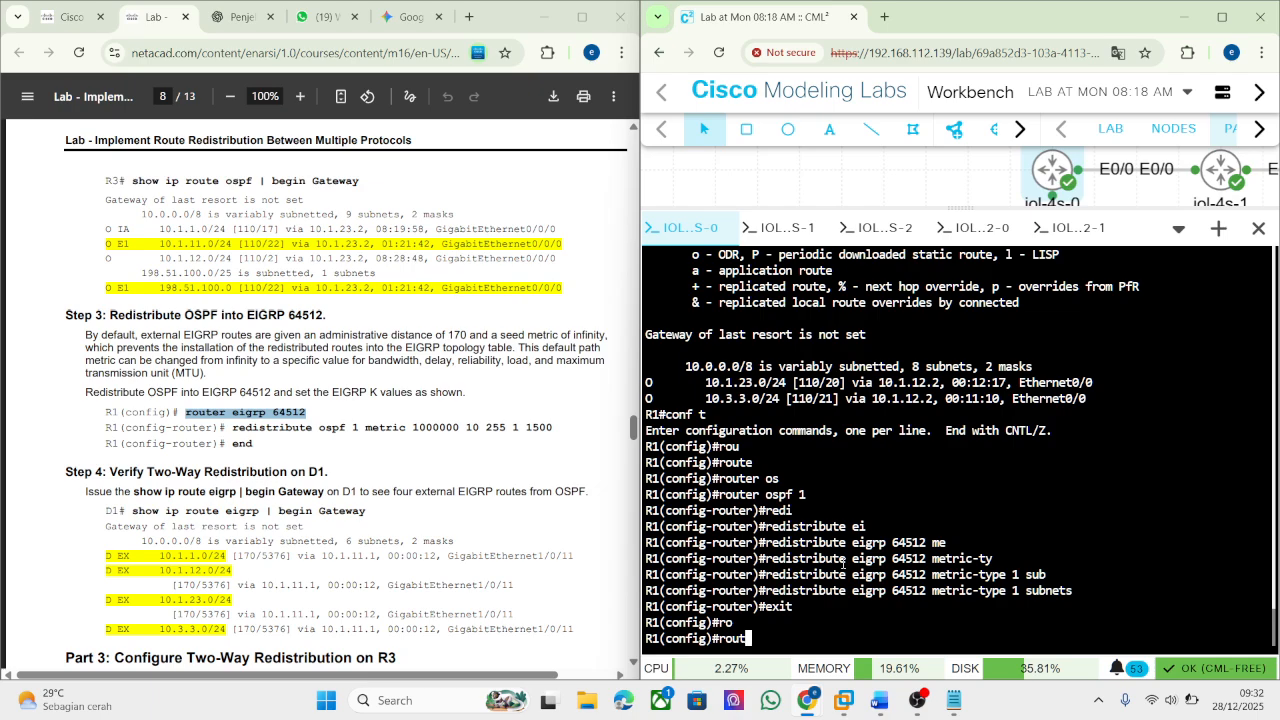
pyautogui.press('Tab')
pyautogui.write('ei')
pyautogui.press('Tab')
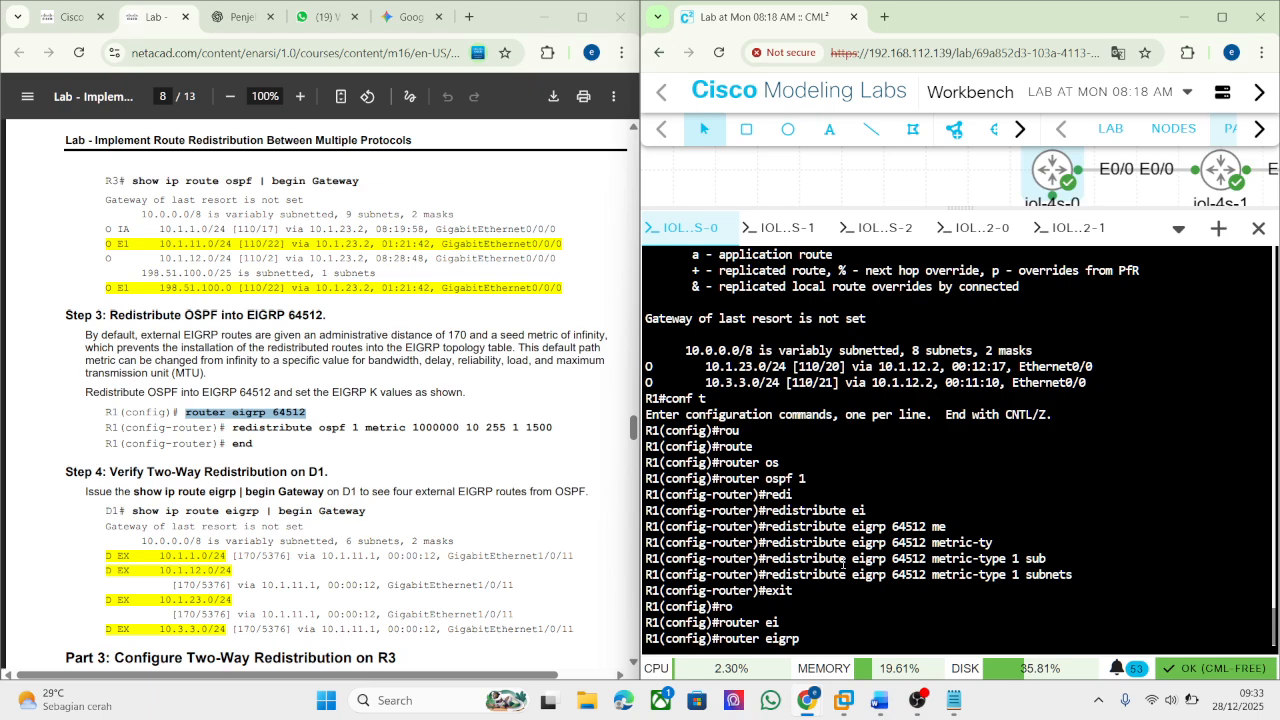
pyautogui.write('64512')
pyautogui.press('Return')
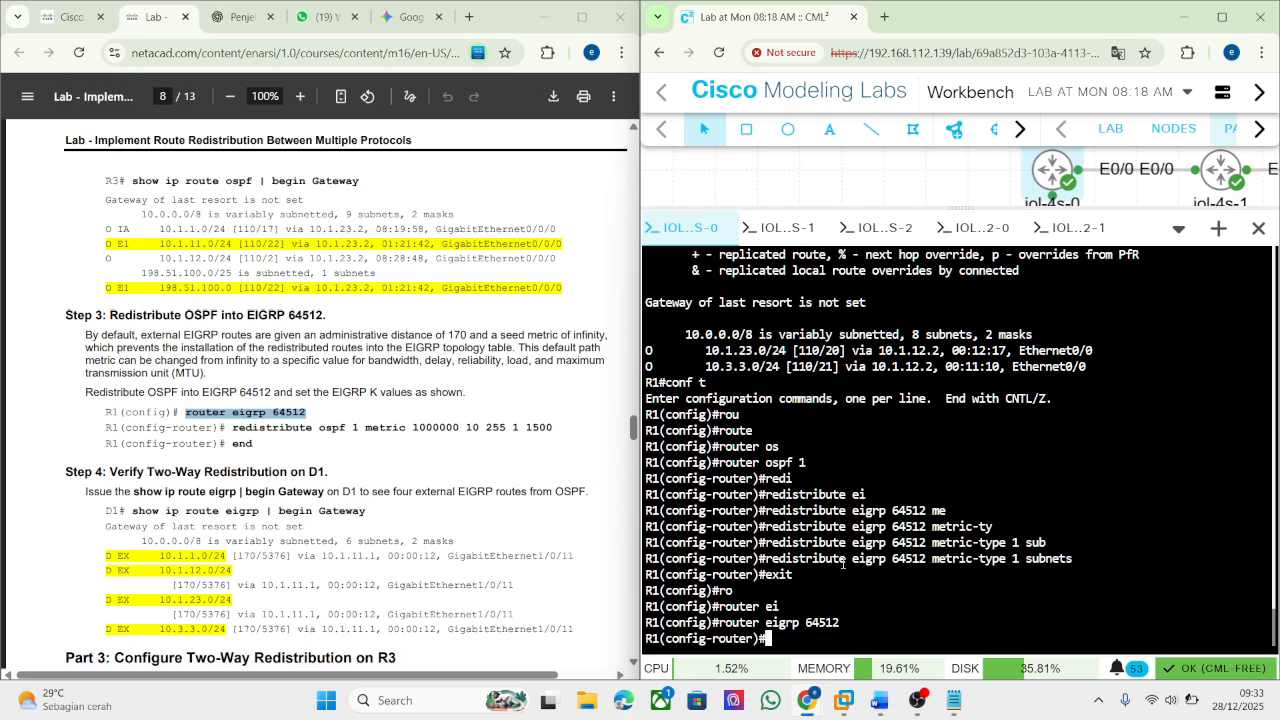
# Enter the command portion "redistribute ospf 1 metric" at R1's EIGRP 64512 router configuration prompt.
pyautogui.write('res')
pyautogui.press('Return')
pyautogui.write('re')
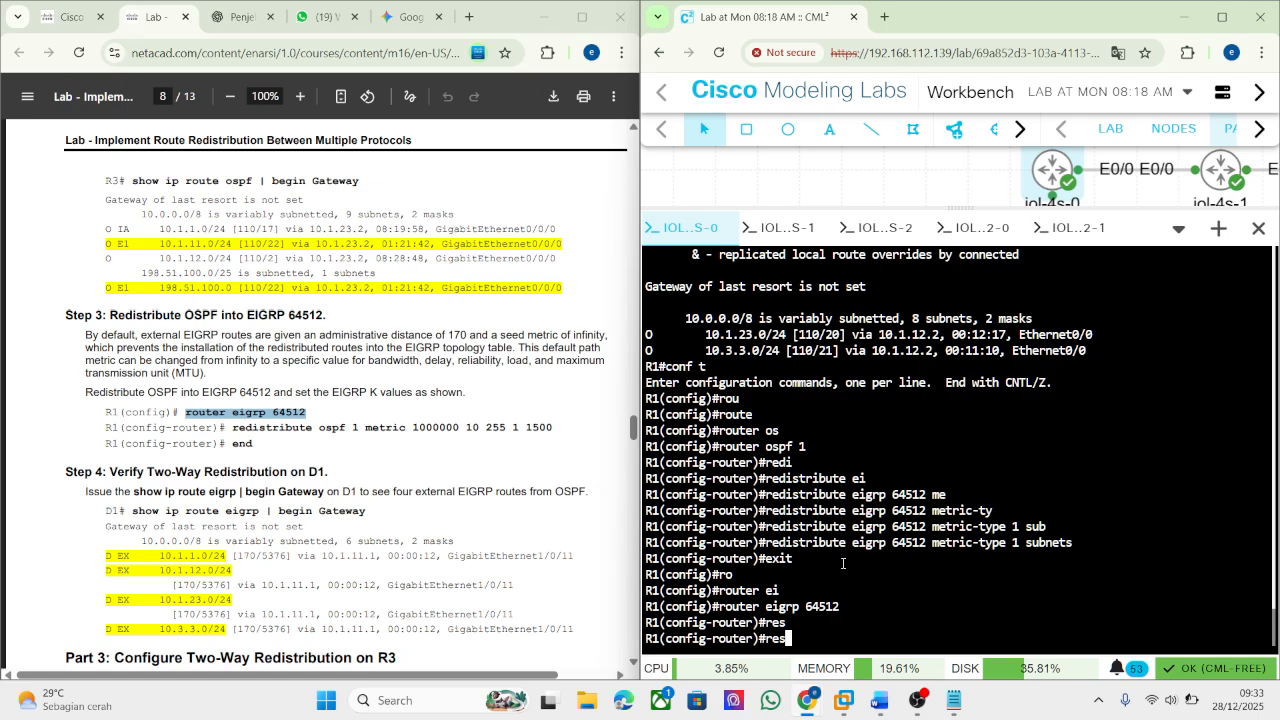
pyautogui.write('d')
pyautogui.press('Tab')
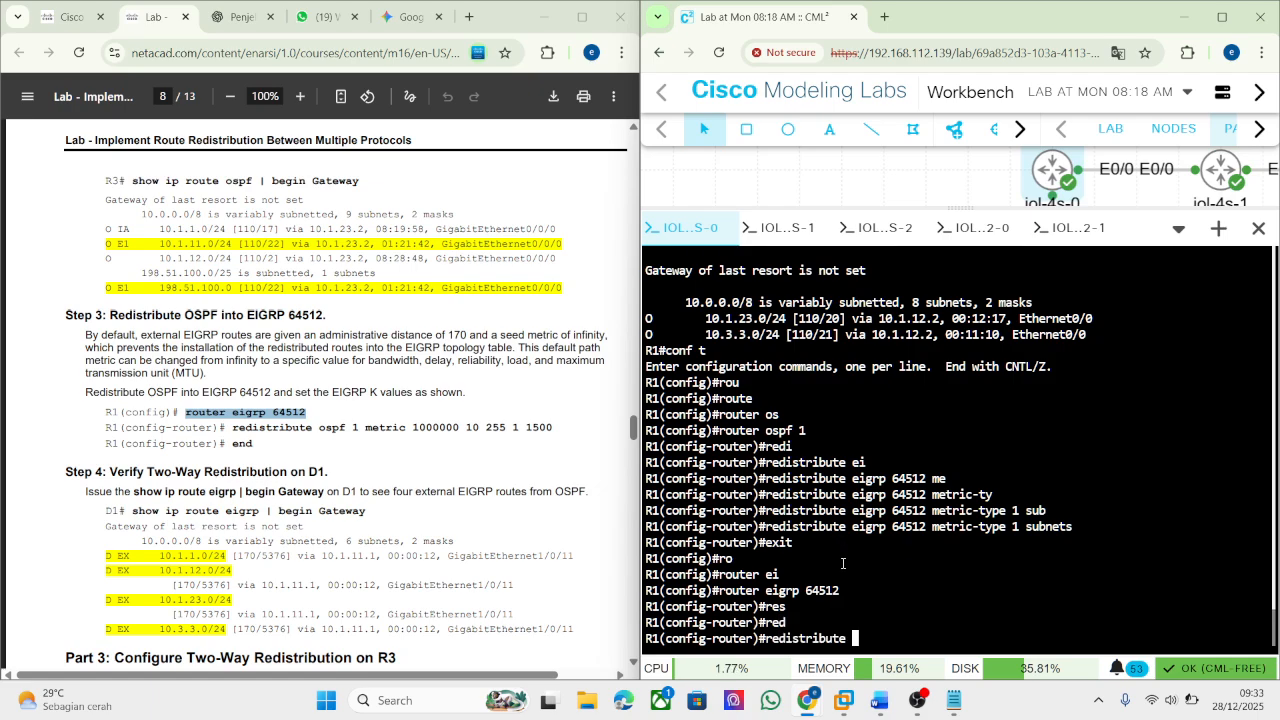
pyautogui.write('os')
pyautogui.press('Tab')
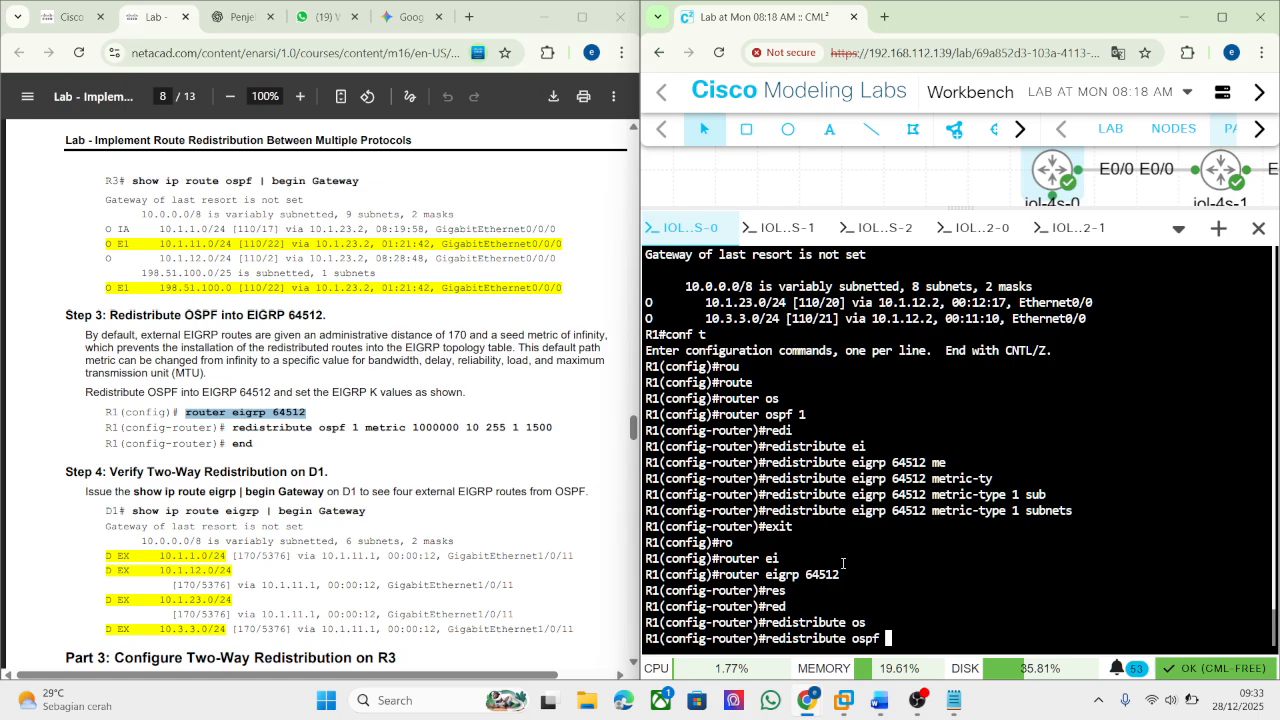
pyautogui.write('1 metr')
pyautogui.press('Tab')
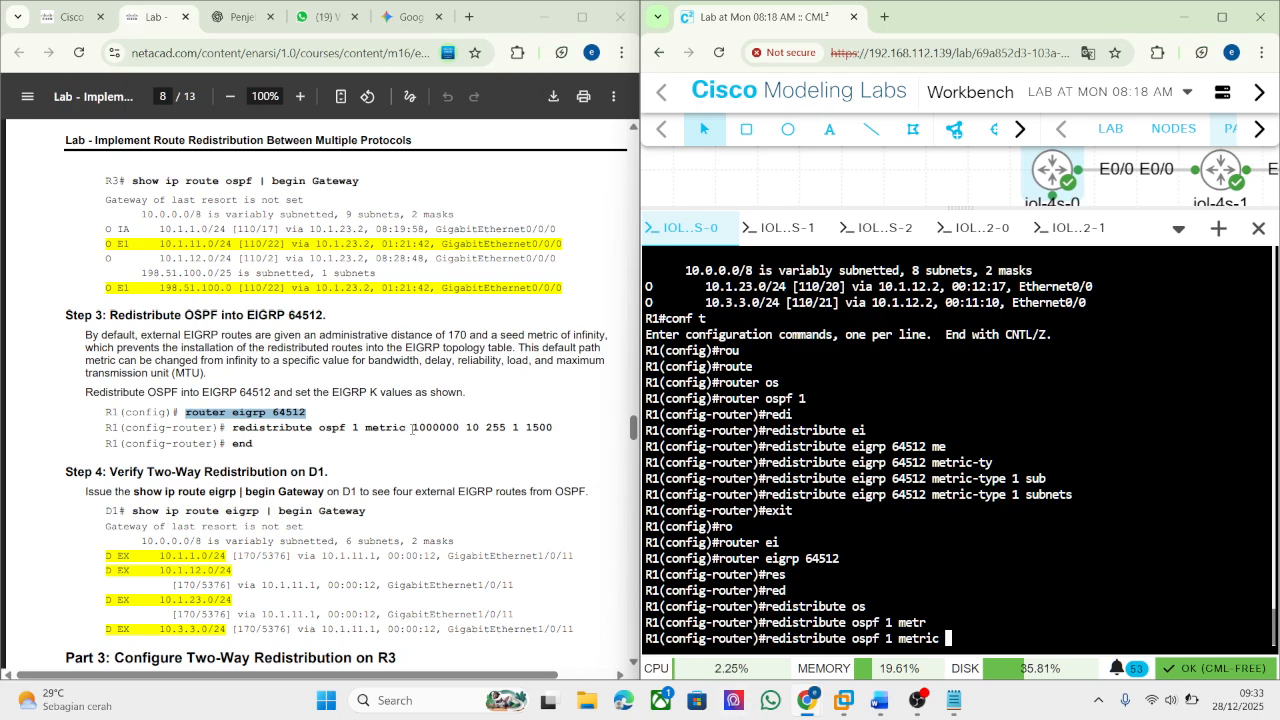
pyautogui.moveTo(412, 428); pyautogui.dragTo(557, 427)
pyautogui.press('super+c')
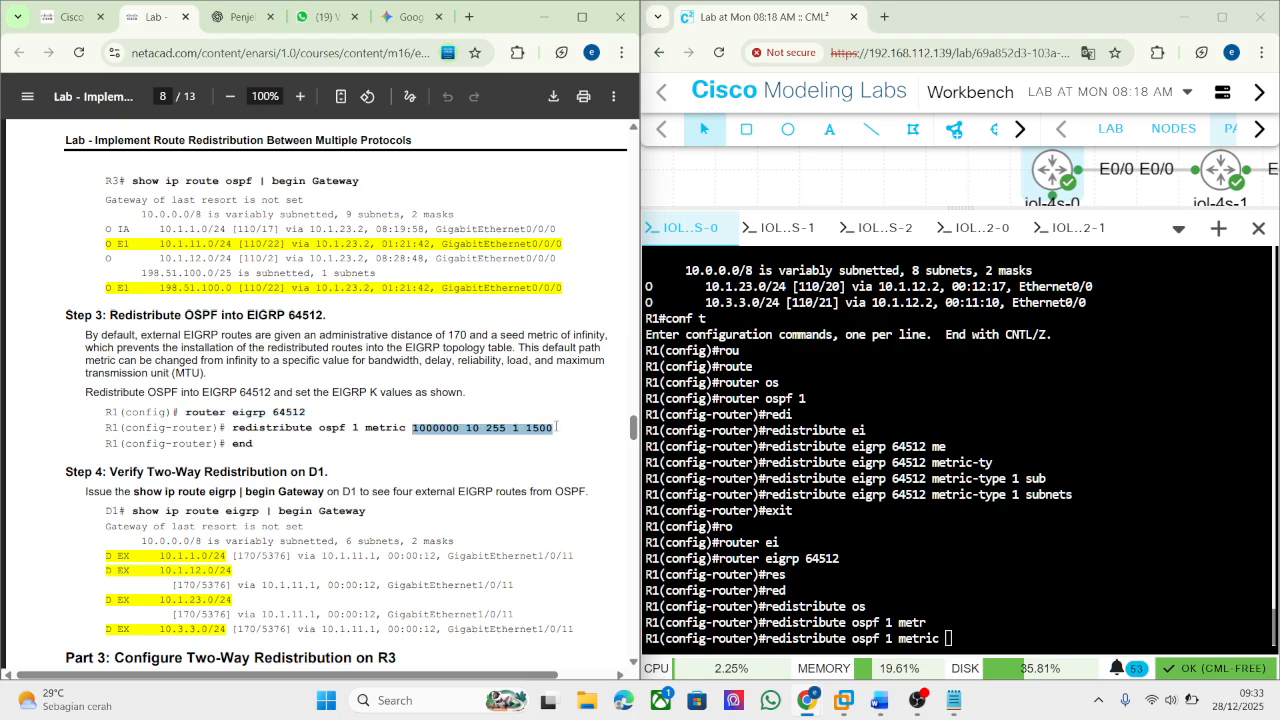
pyautogui.tripleClick(860, 526)
pyautogui.rightClick(868, 524)
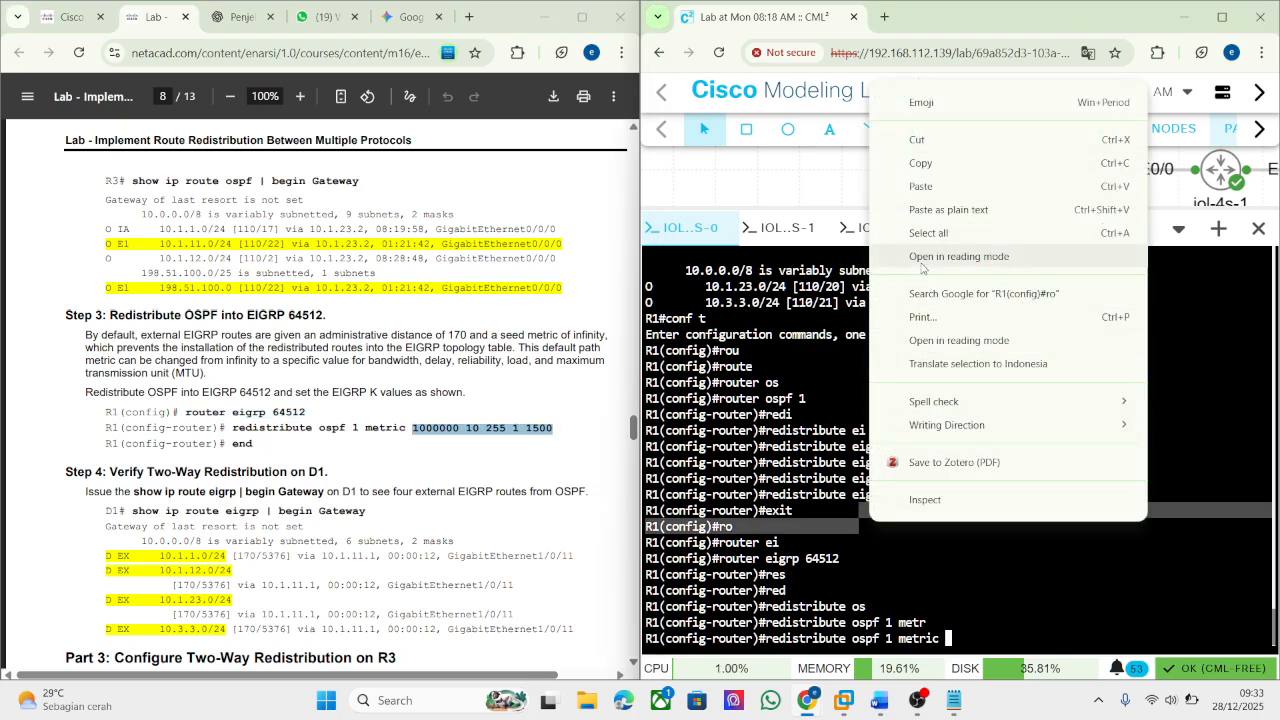
pyautogui.click(920, 186)
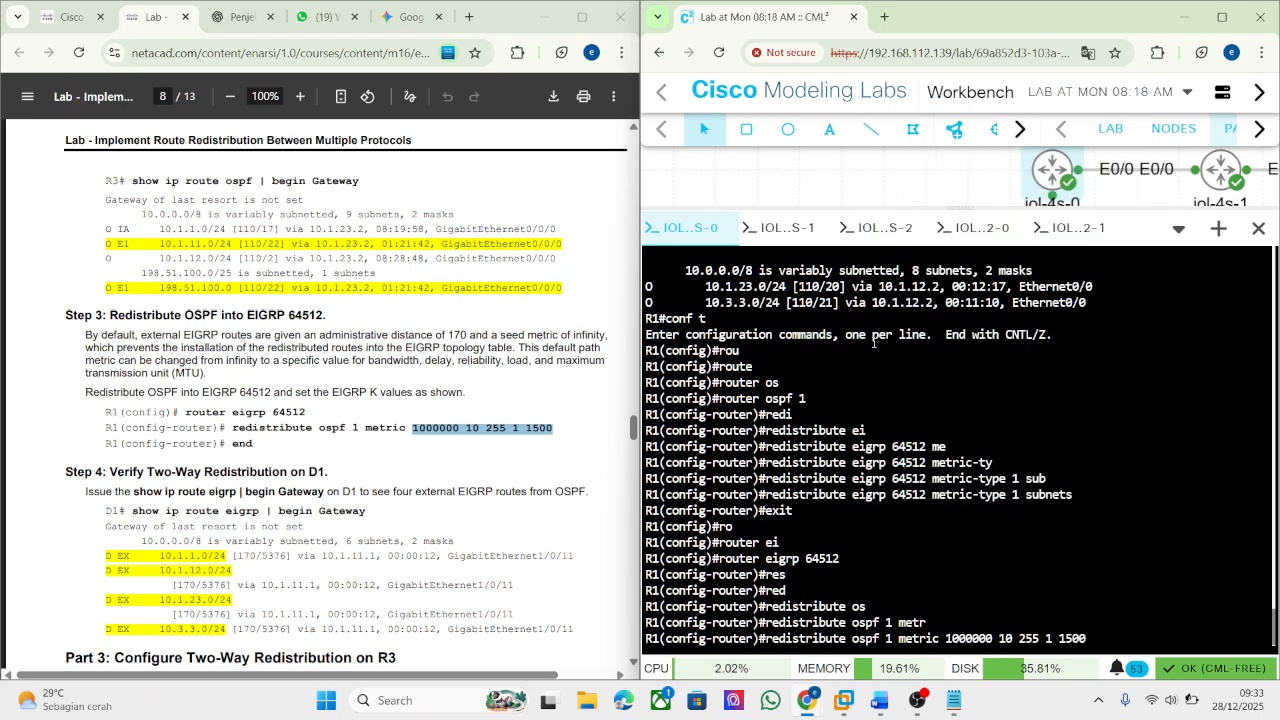
pyautogui.press('Return')
pyautogui.write('end')
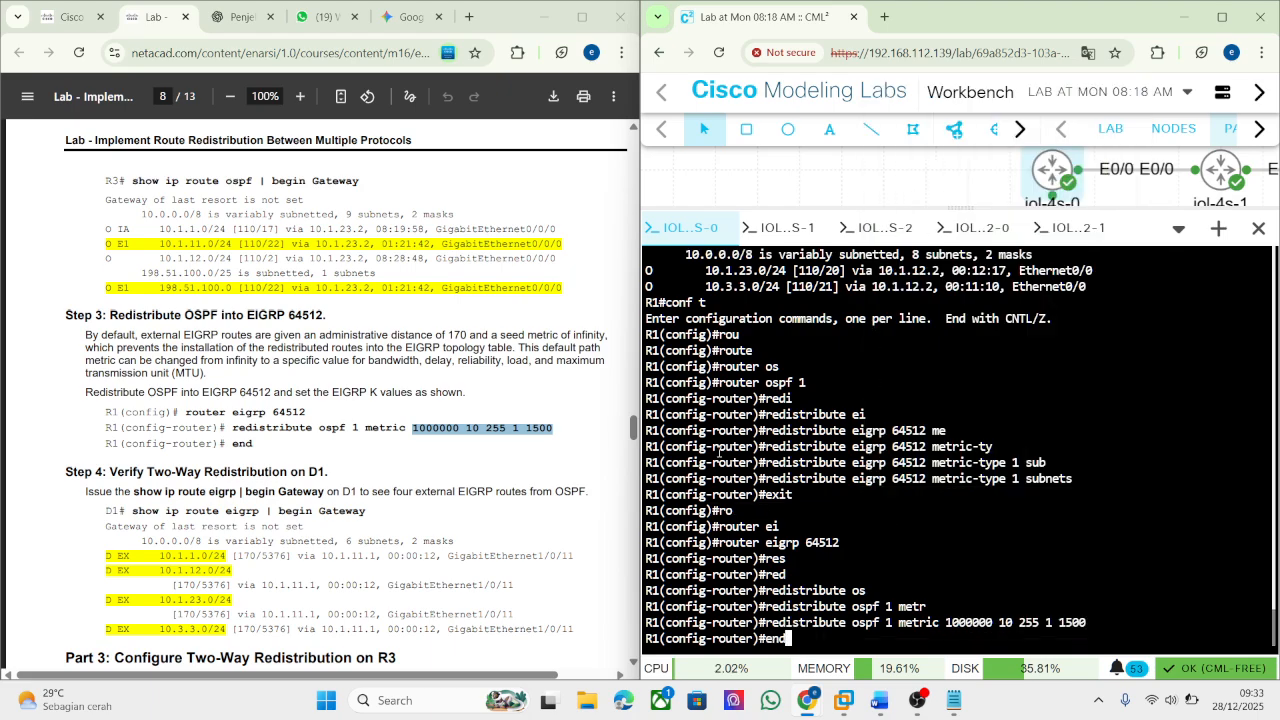
pyautogui.press('Return')
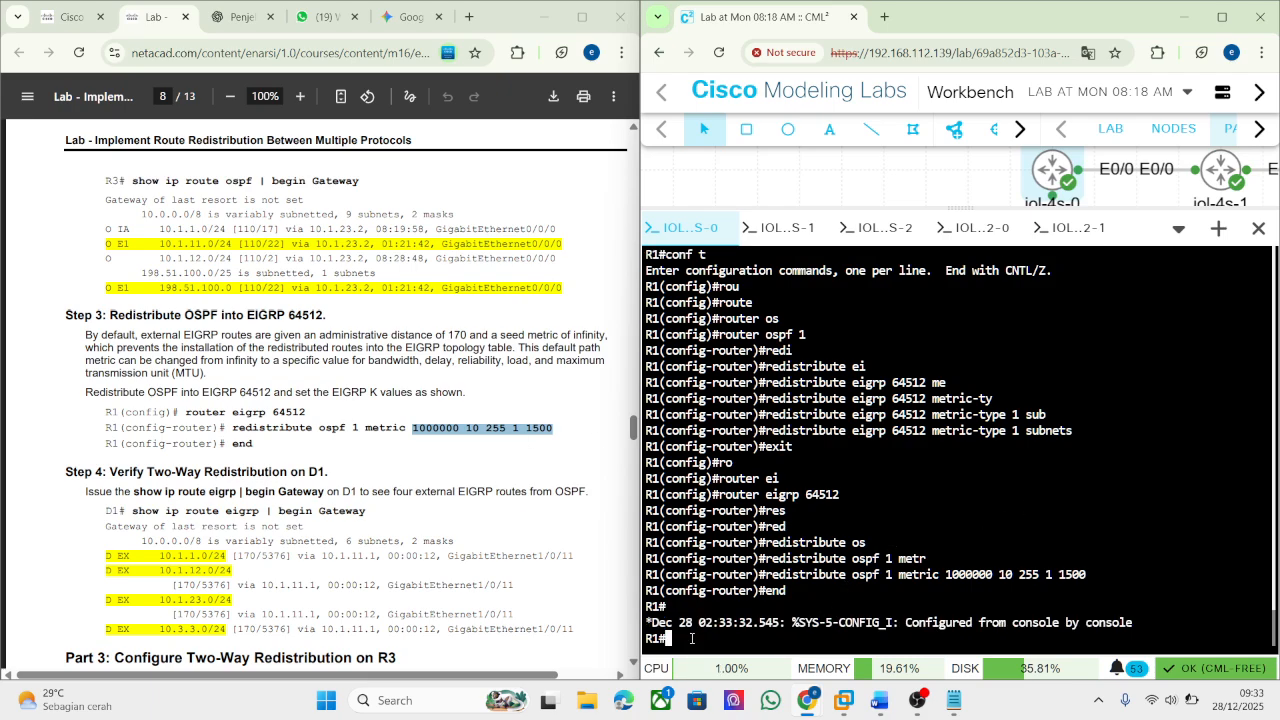
# Capture R1's EIGRP redistribution commands, paste the screenshot under "Step 3" in the Word report, and add a "Step 4" label.
pyautogui.press('super+shift+s')
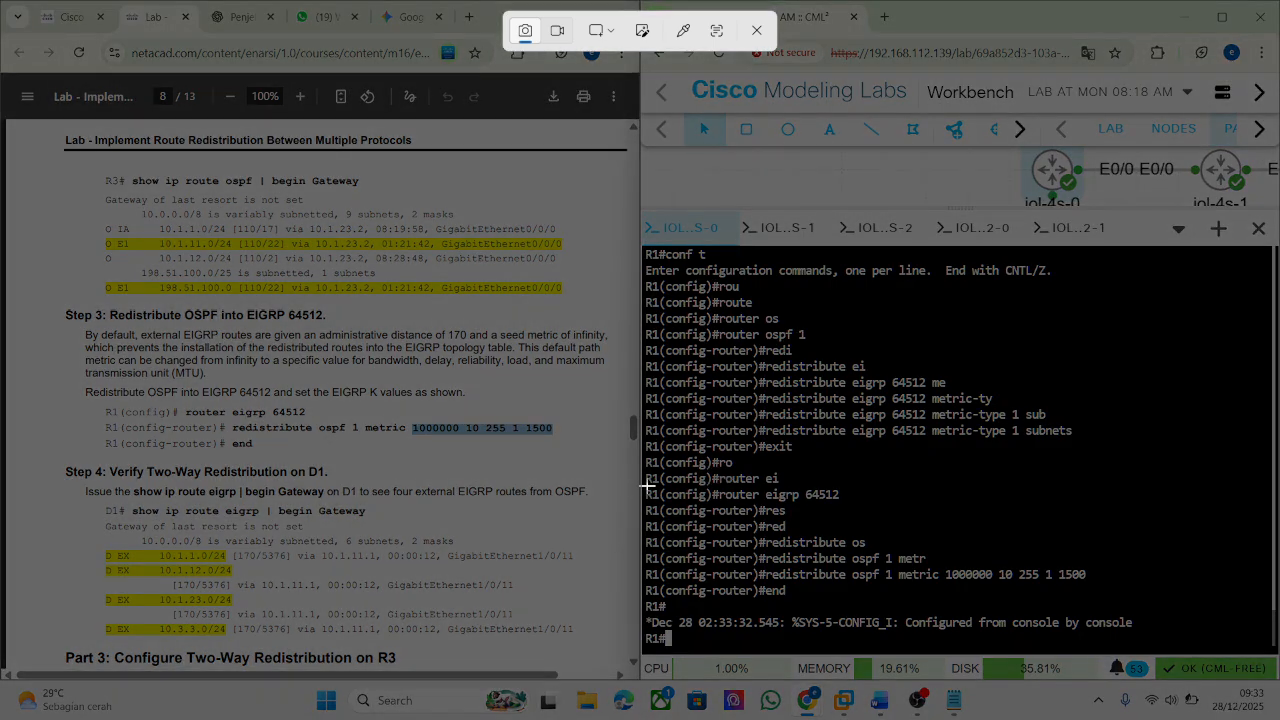
pyautogui.moveTo(645, 487); pyautogui.dragTo(1135, 605)
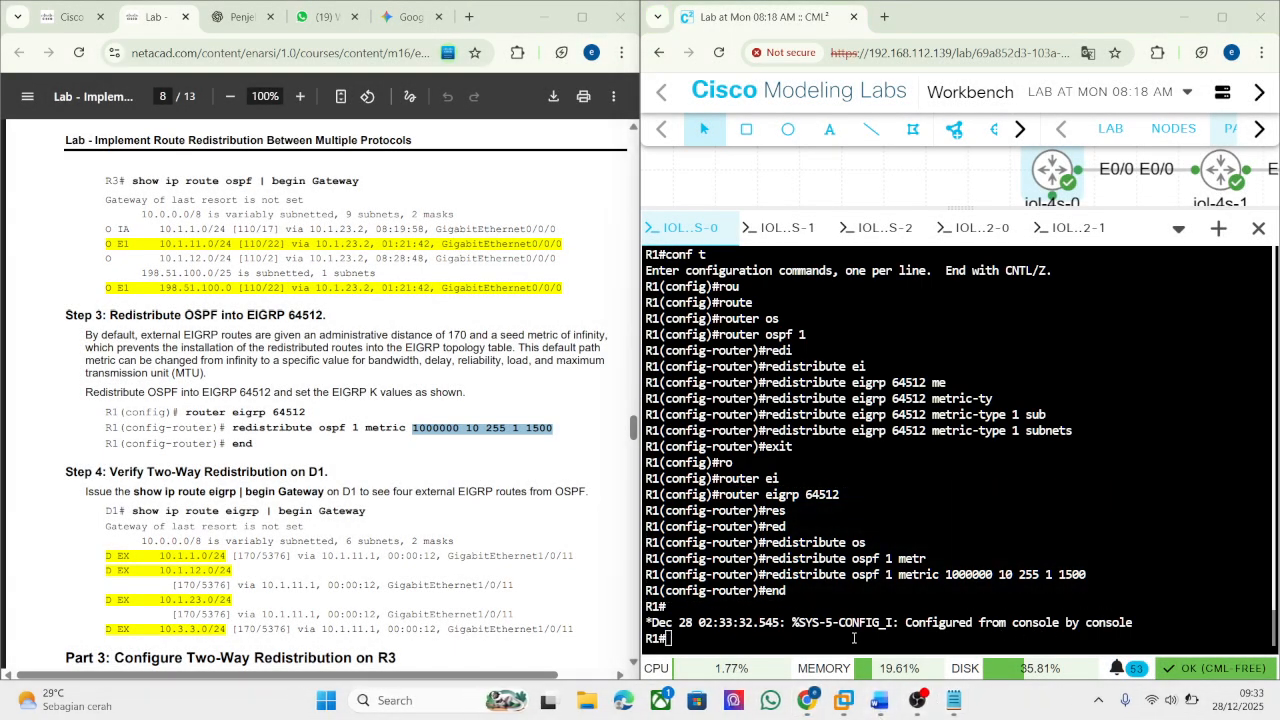
pyautogui.click(882, 702)
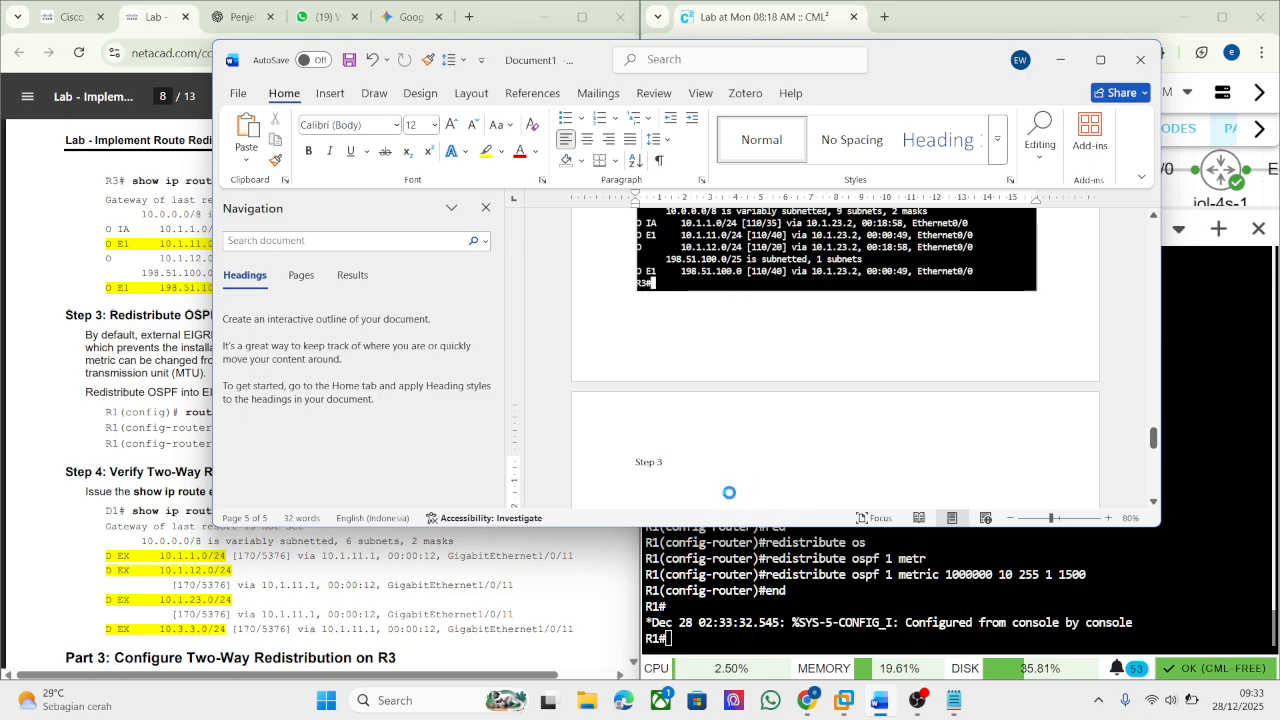
pyautogui.hotkey('ctrl', 'v')
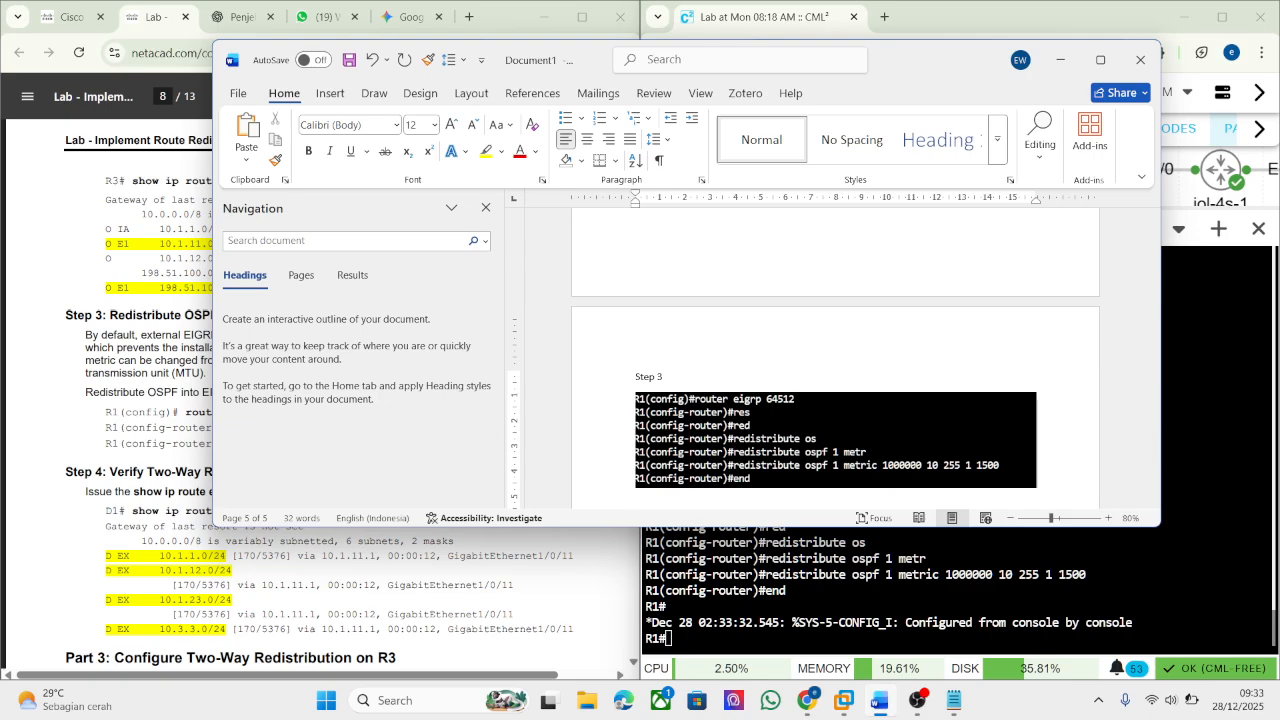
pyautogui.write('step 4')
pyautogui.press('Return')
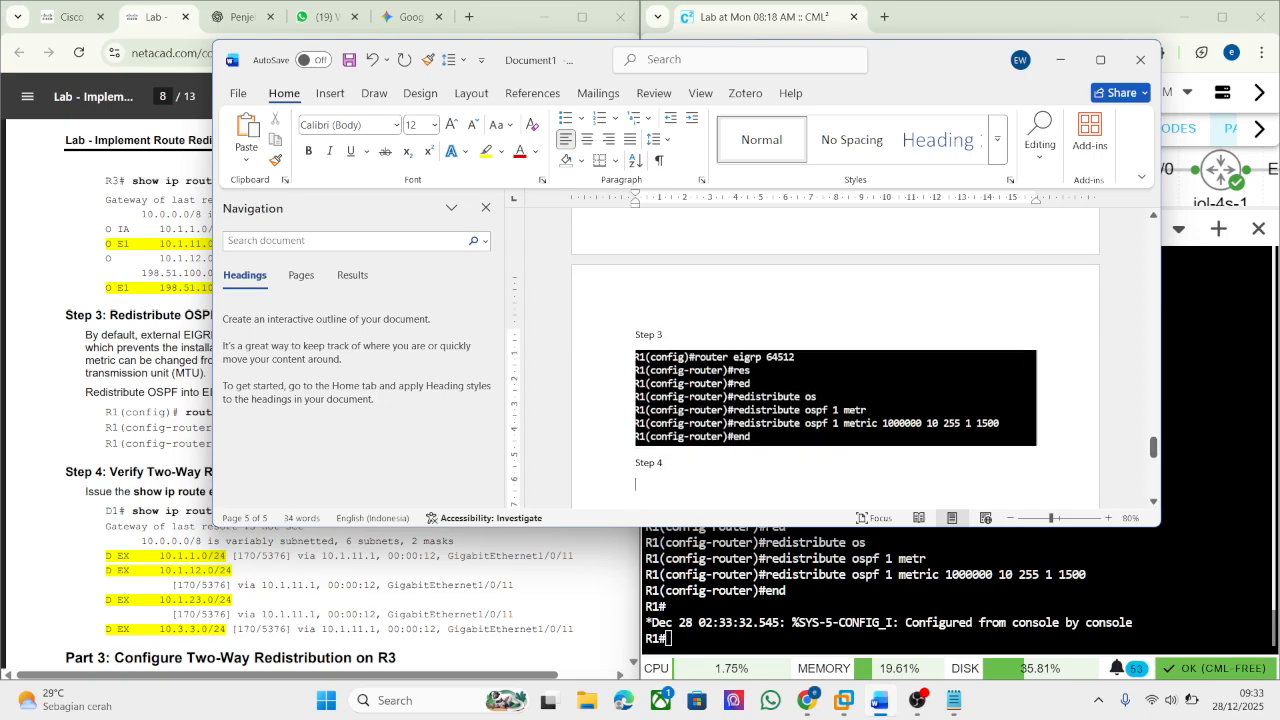
pyautogui.click(1058, 45)
# Read Step 4 on verifying two-way redistribution on D1 in the lab guide and its explanation in the ChatGPT conversation.
pyautogui.scroll(-3, 145, 342)
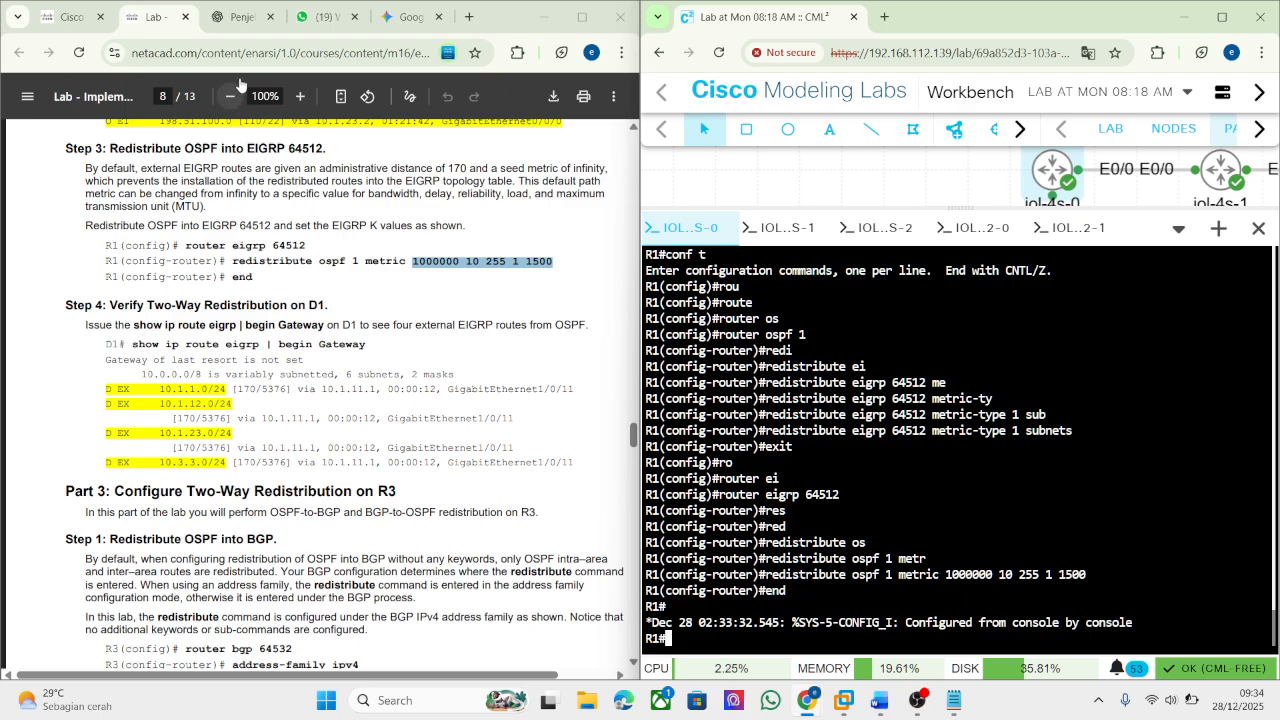
pyautogui.click(240, 17)
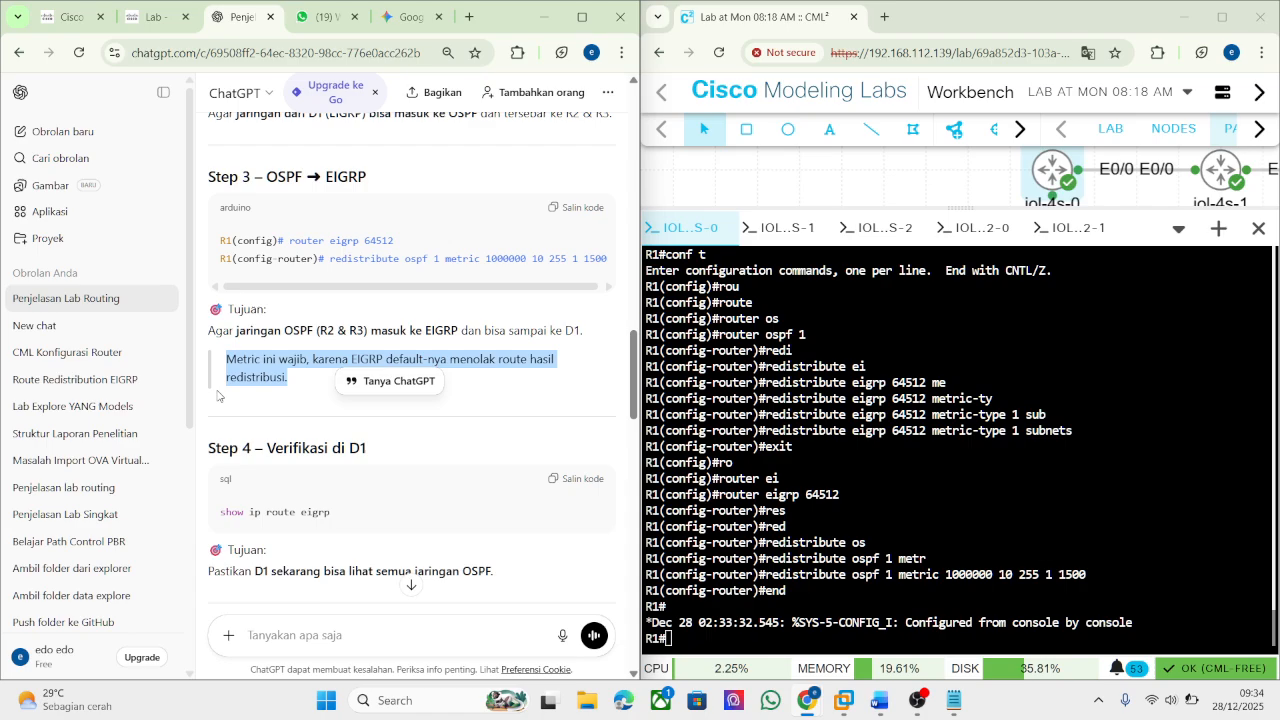
pyautogui.scroll(-1, 318, 442)
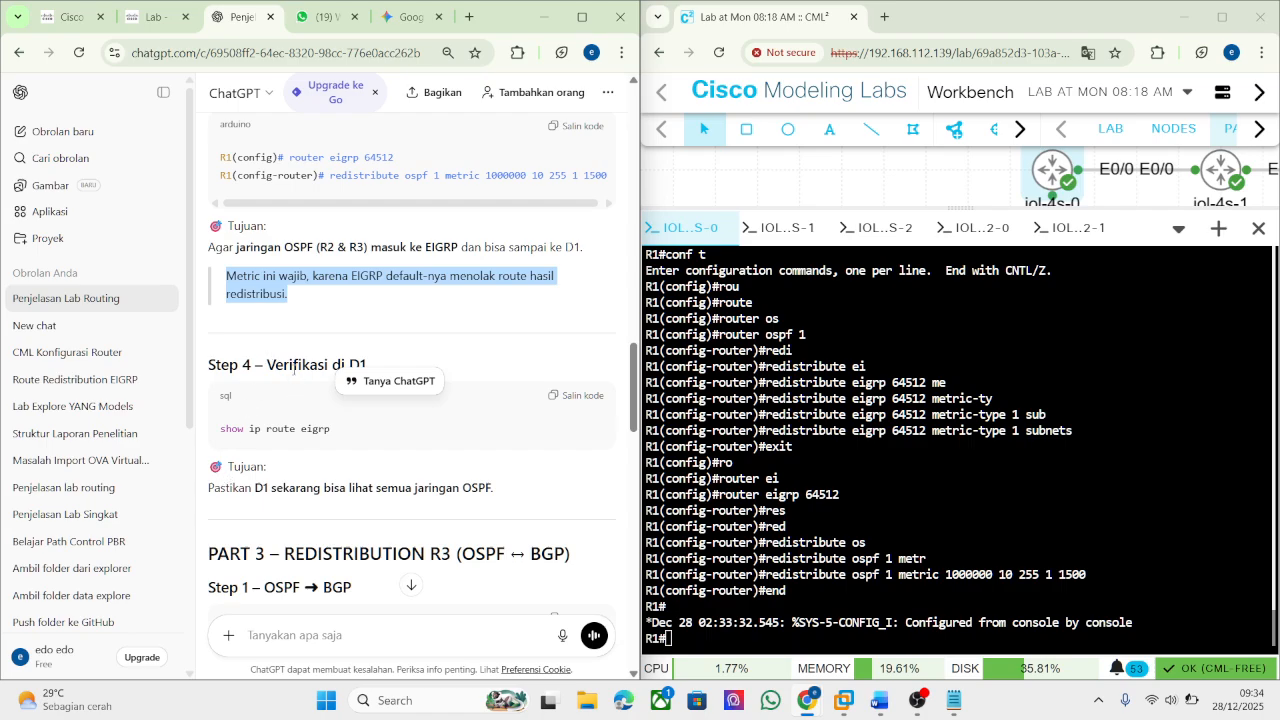
pyautogui.click(294, 369)
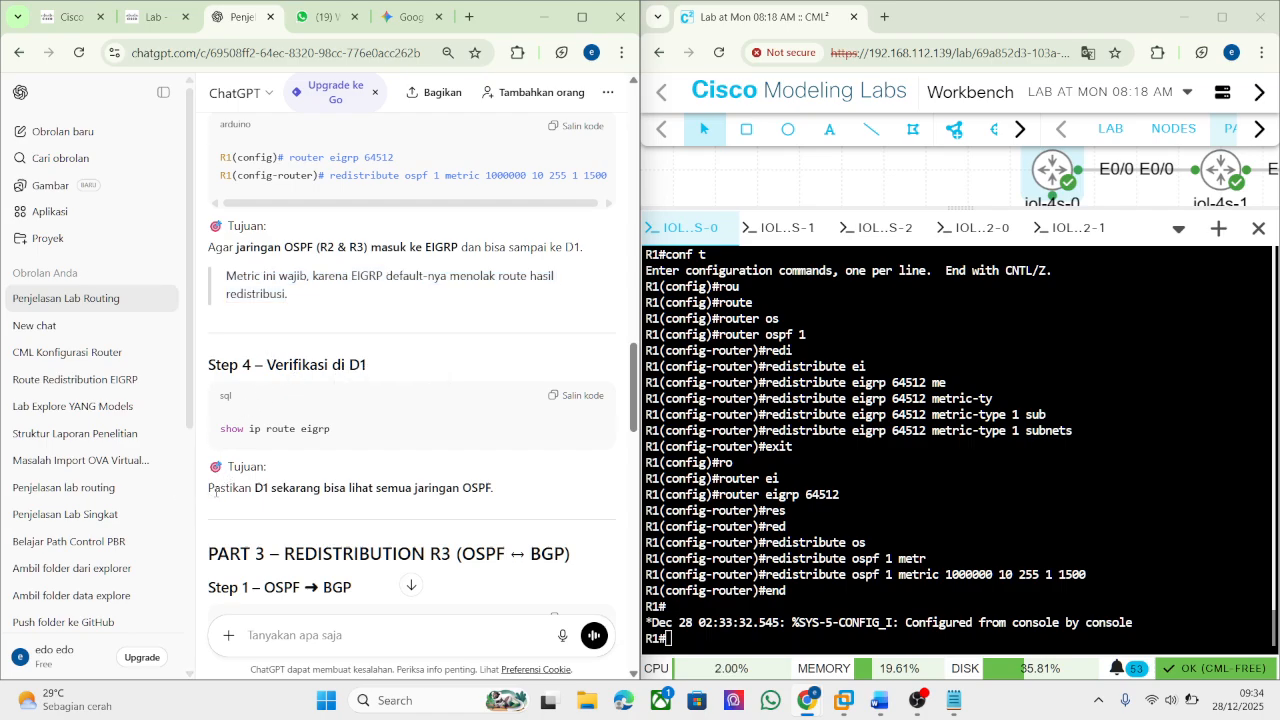
pyautogui.moveTo(215, 491); pyautogui.dragTo(416, 492)
pyautogui.click(155, 17)
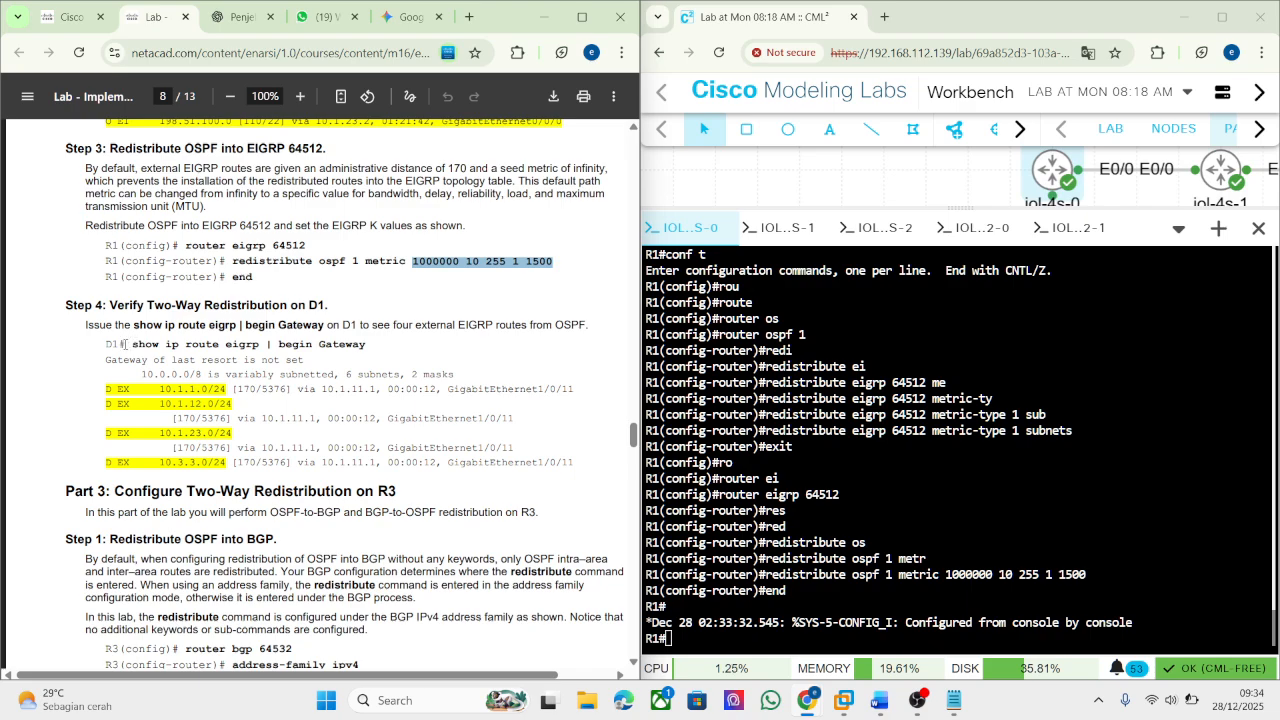
pyautogui.scroll(-1, 124, 344)
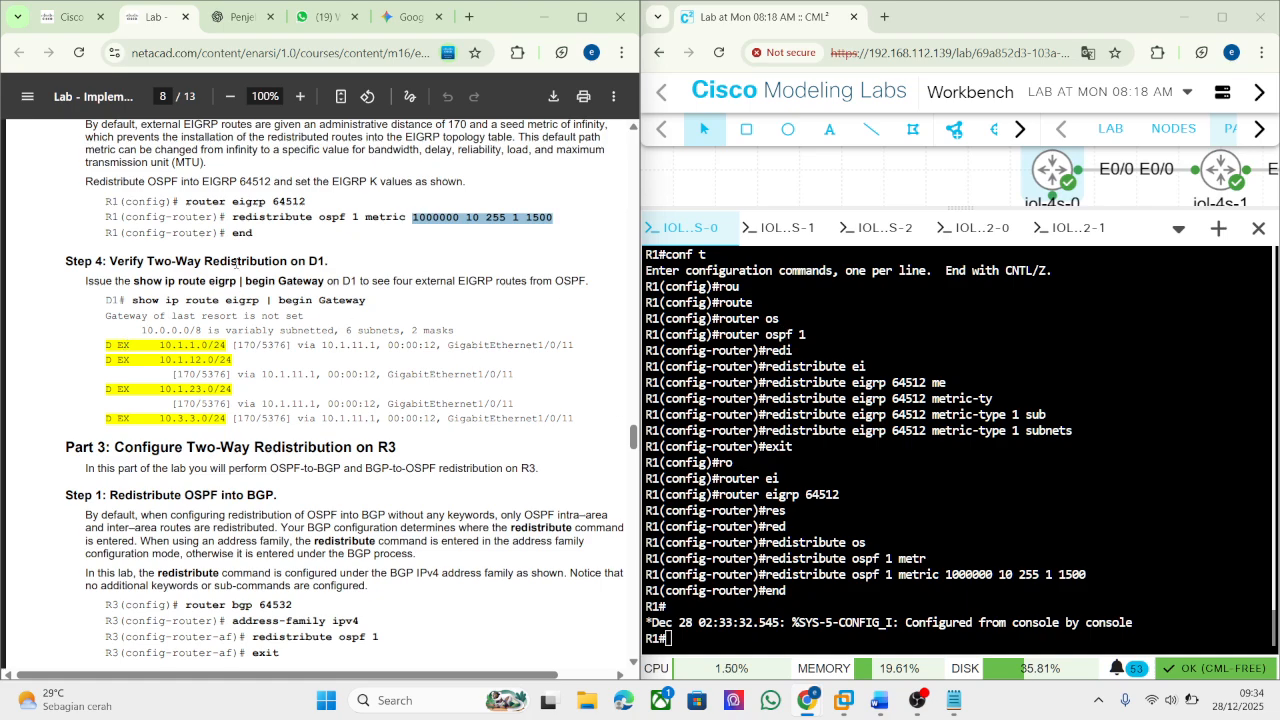
pyautogui.click(243, 17)
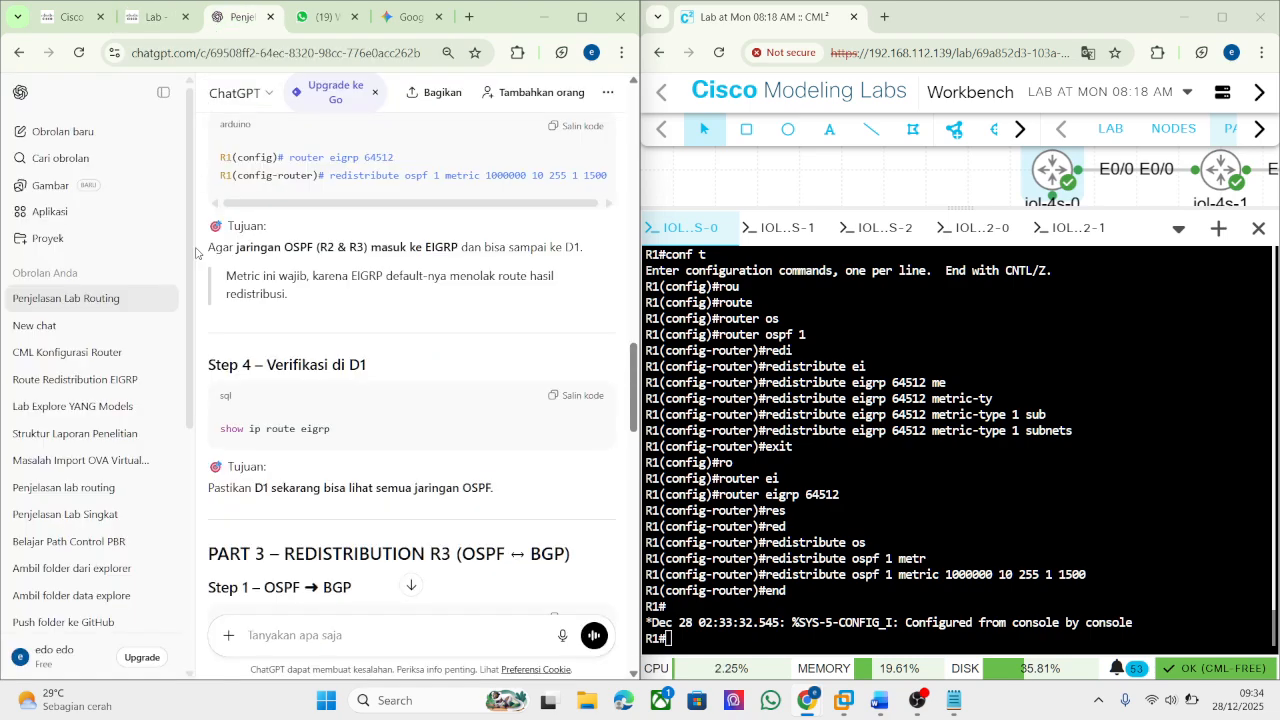
pyautogui.scroll(-1, 345, 481)
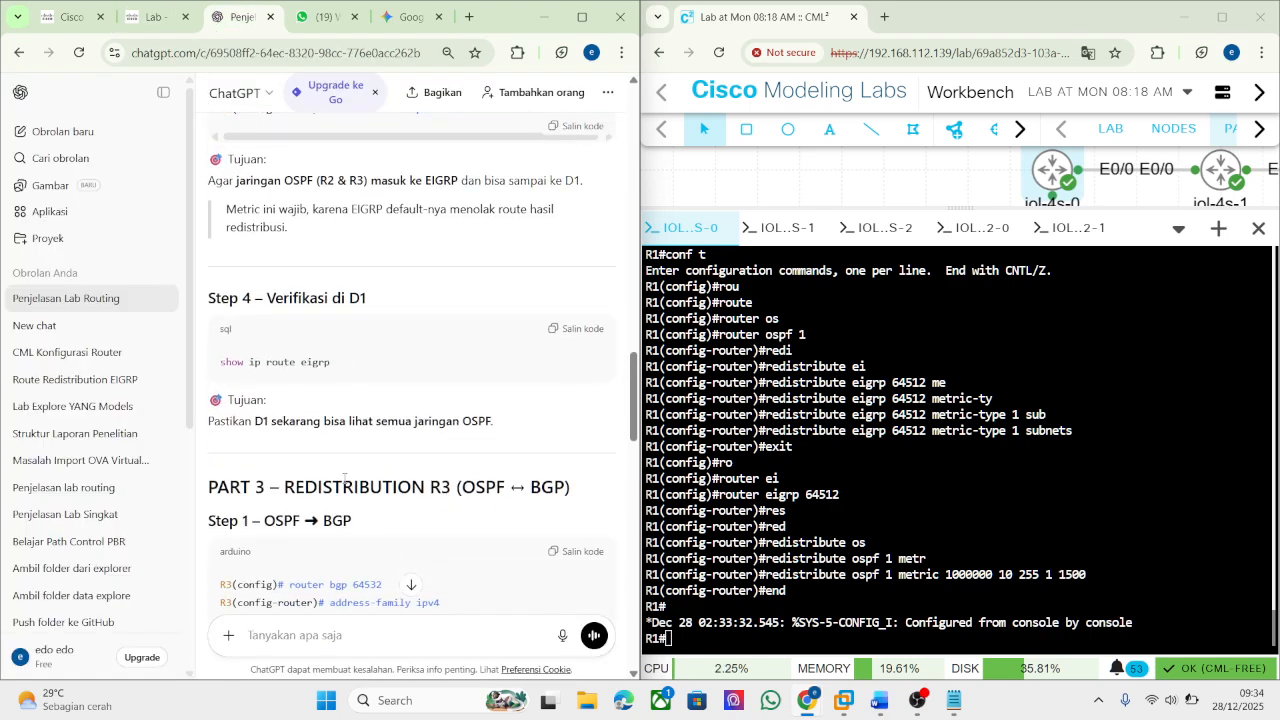
# Copy "show ip route eigrp | begin Gatewa" from Step 4 of the lab guide and run it on D1.
pyautogui.click(164, 27)
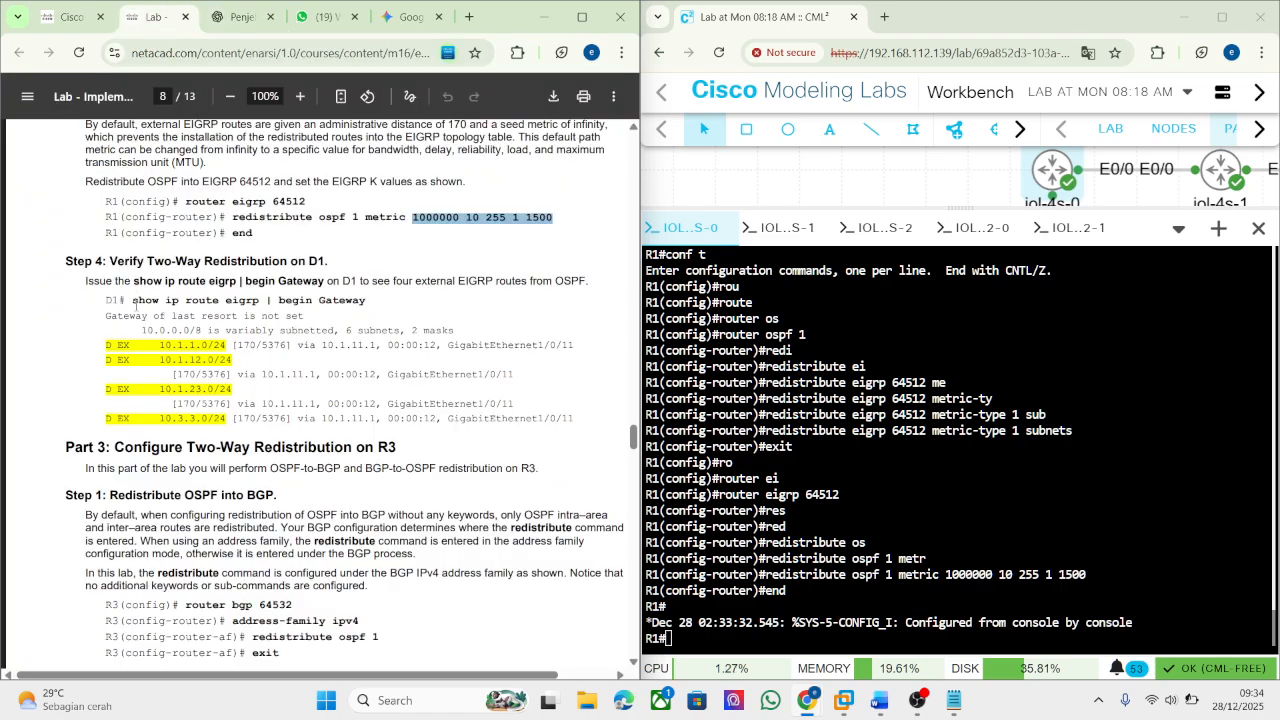
pyautogui.moveTo(134, 302); pyautogui.dragTo(364, 311)
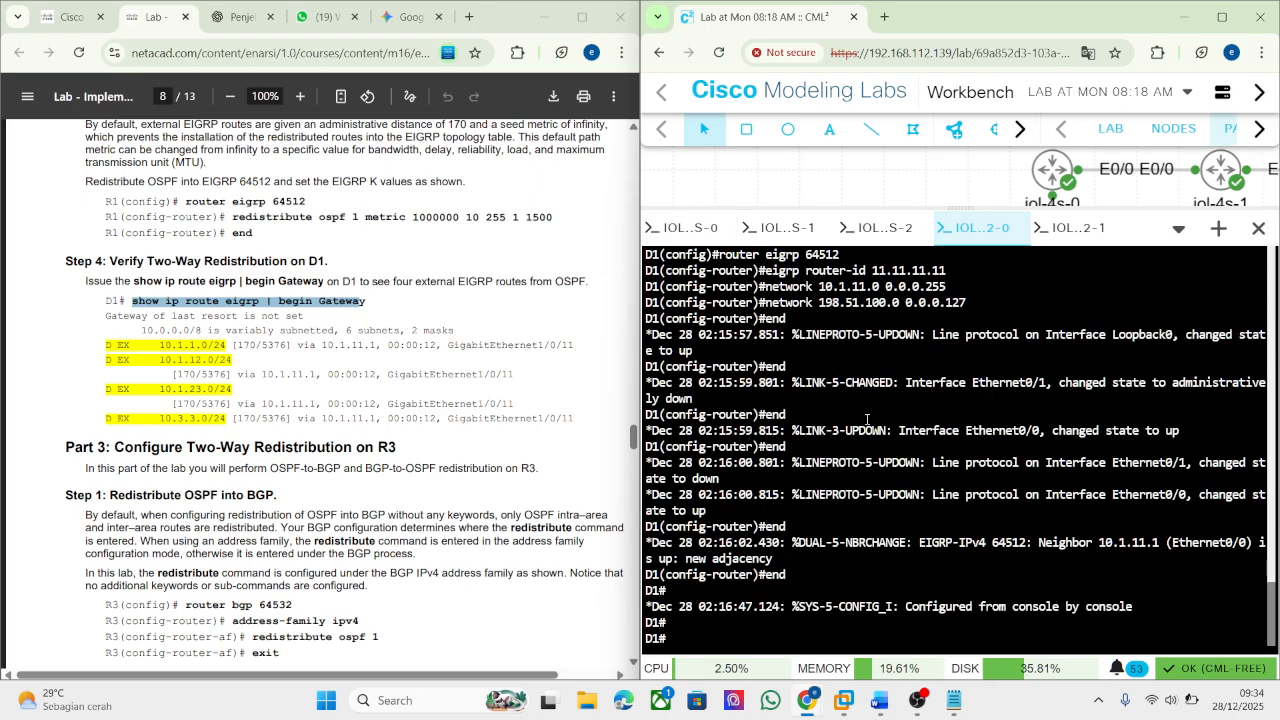
pyautogui.rightClick(866, 430)
pyautogui.click(969, 192)
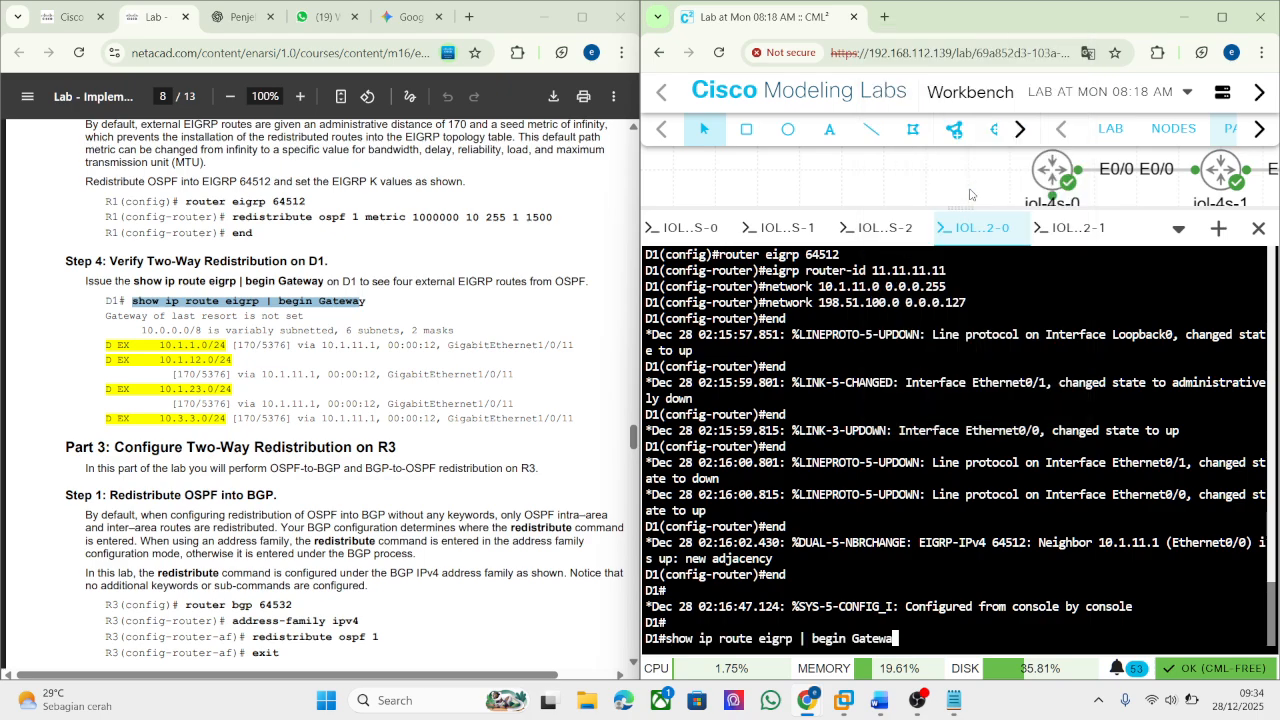
pyautogui.press('Return')
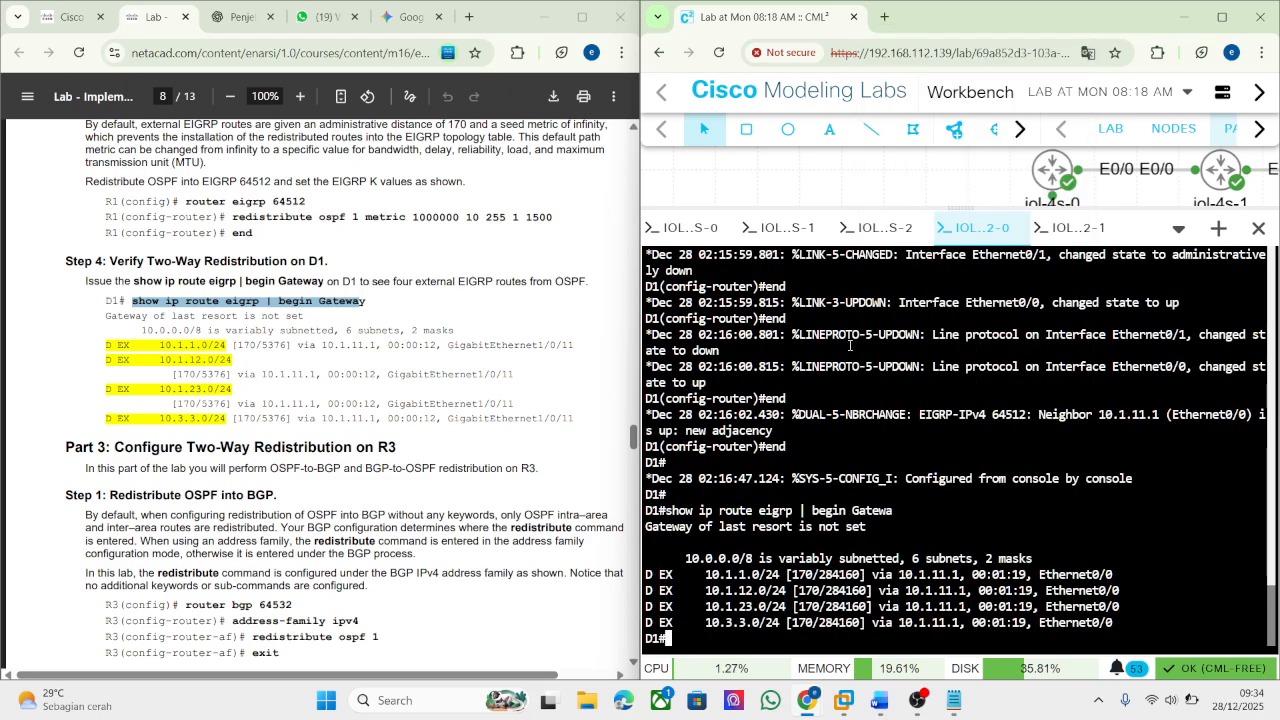
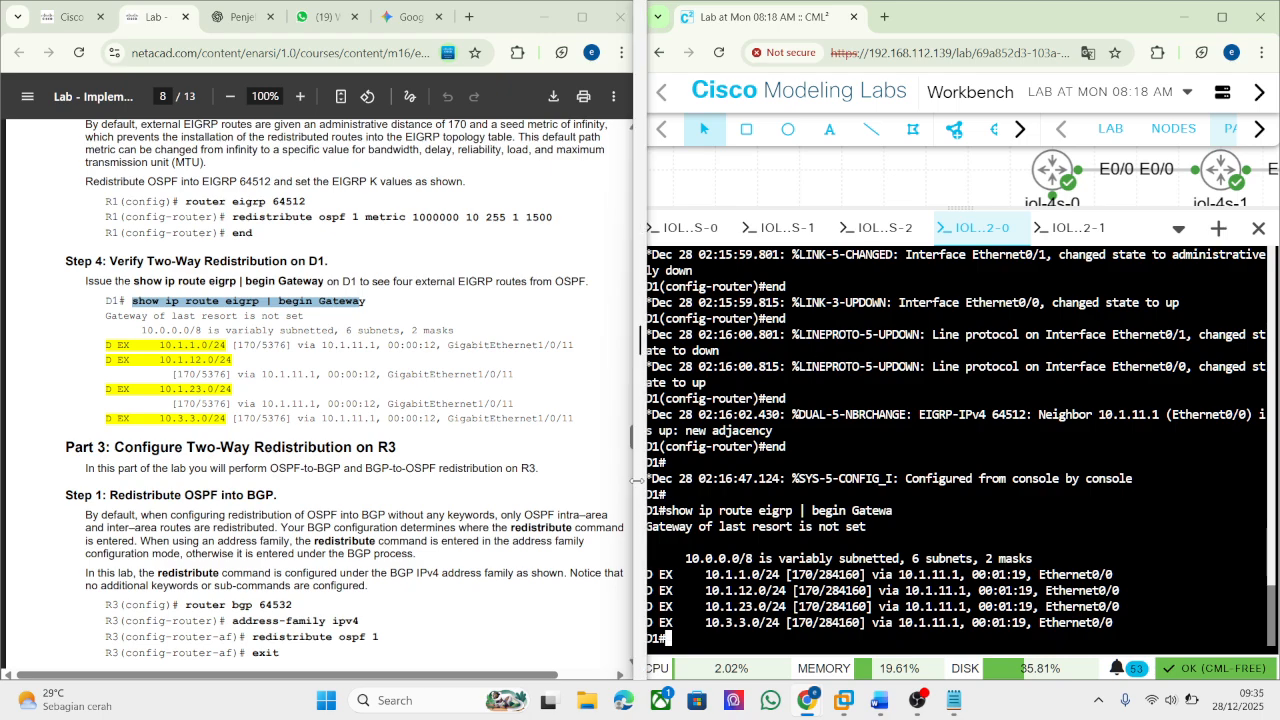
# Capture D1's EIGRP route output and paste the screenshot under "Step 4" in the Word report.
pyautogui.press('super+shift+s')
pyautogui.moveTo(642, 503); pyautogui.dragTo(1250, 666)
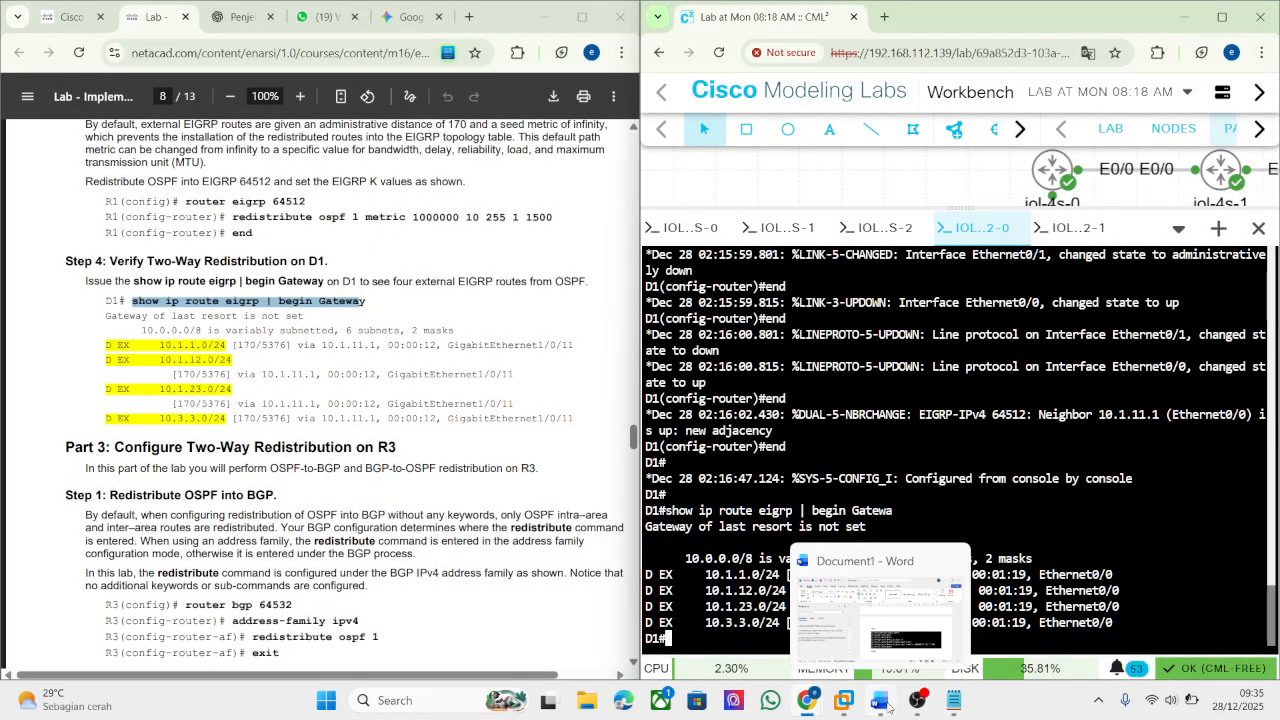
pyautogui.click(881, 702)
pyautogui.hotkey('ctrl', 'v')
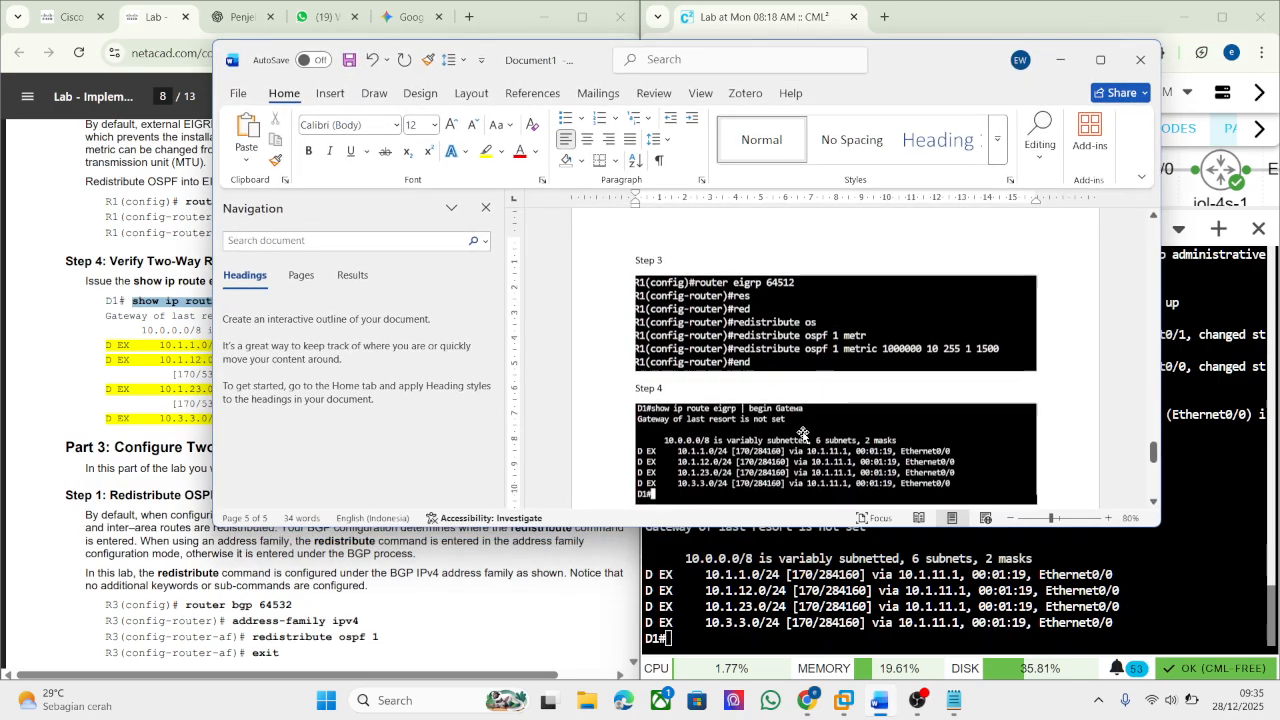
pyautogui.click(1060, 60)
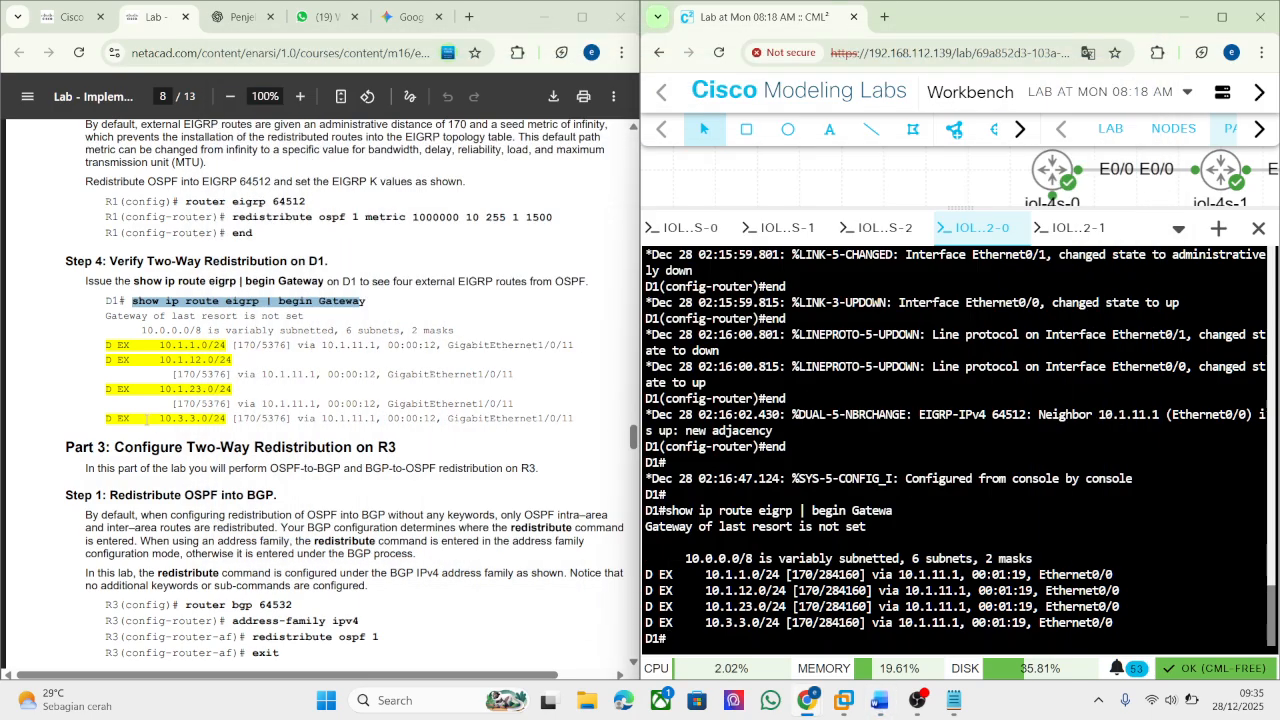
# Copy the heading "Part 3: Configure Two-Way Redistribution on R3" from the lab guide and paste it below the Step 4 screenshot in the Word report.
pyautogui.scroll(-1, 350, 420)
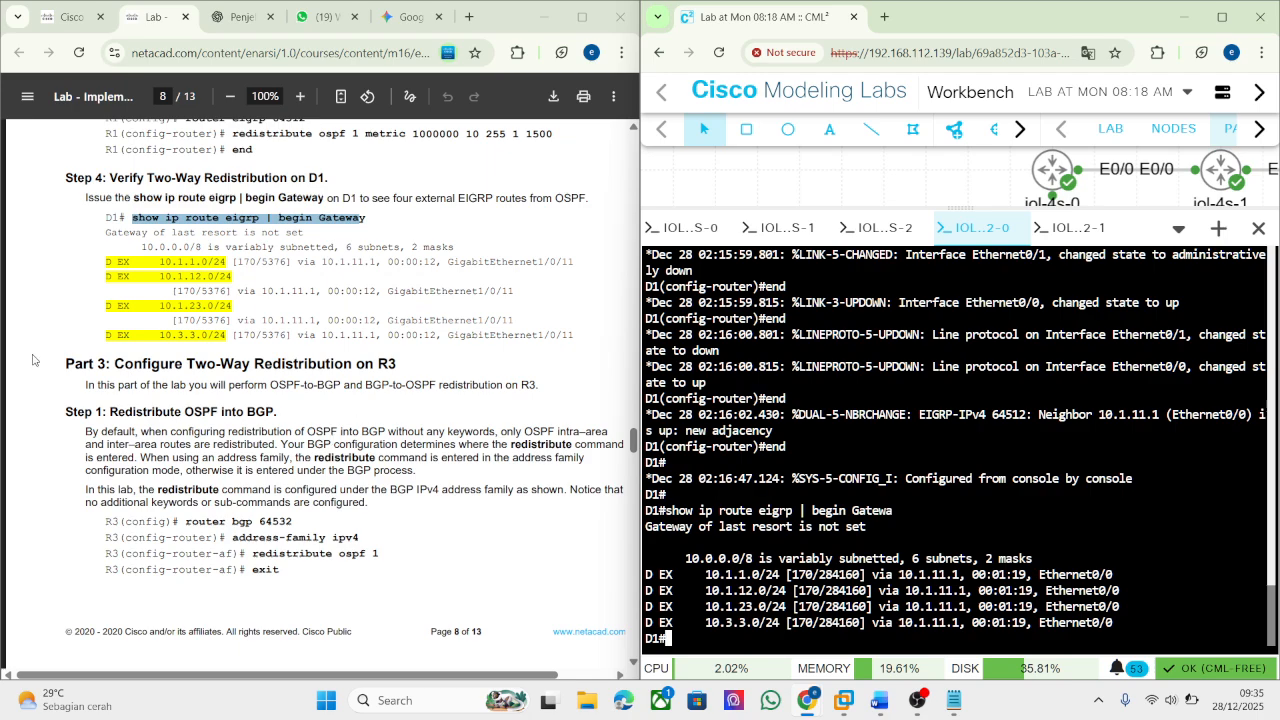
pyautogui.moveTo(60, 365); pyautogui.dragTo(414, 364)
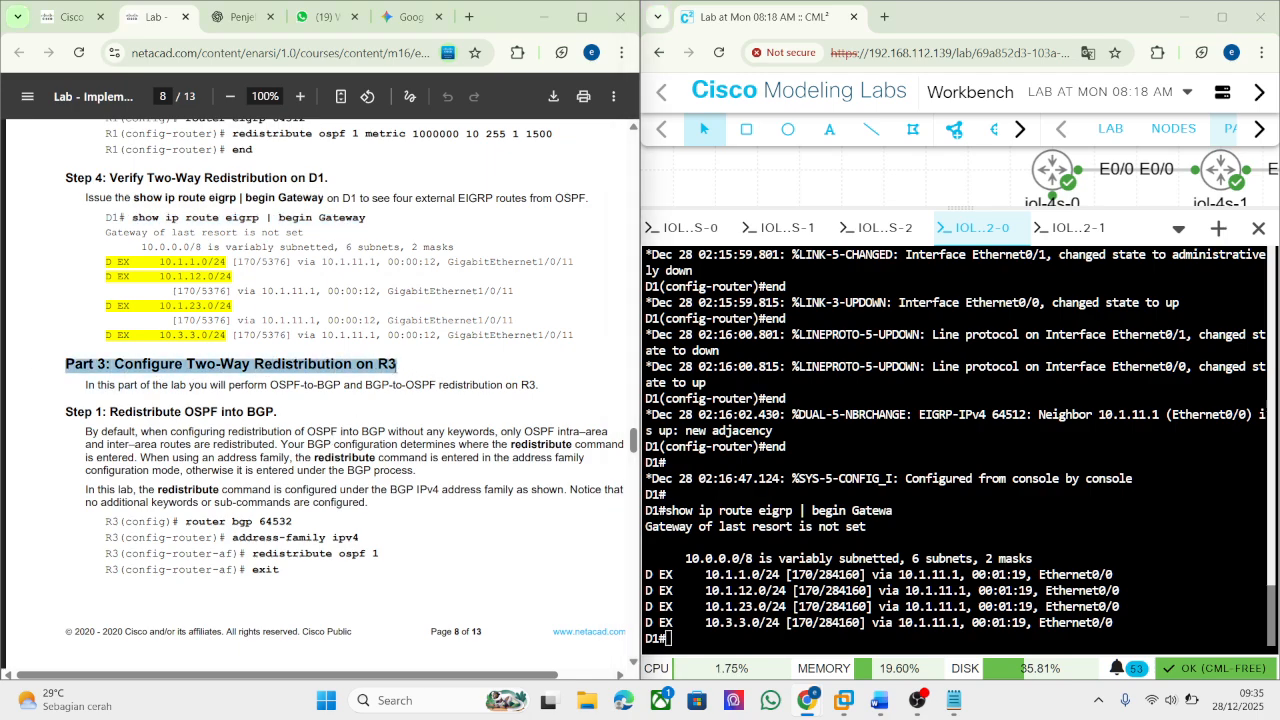
pyautogui.rightClick(395, 370)
pyautogui.click(428, 392)
pyautogui.click(879, 700)
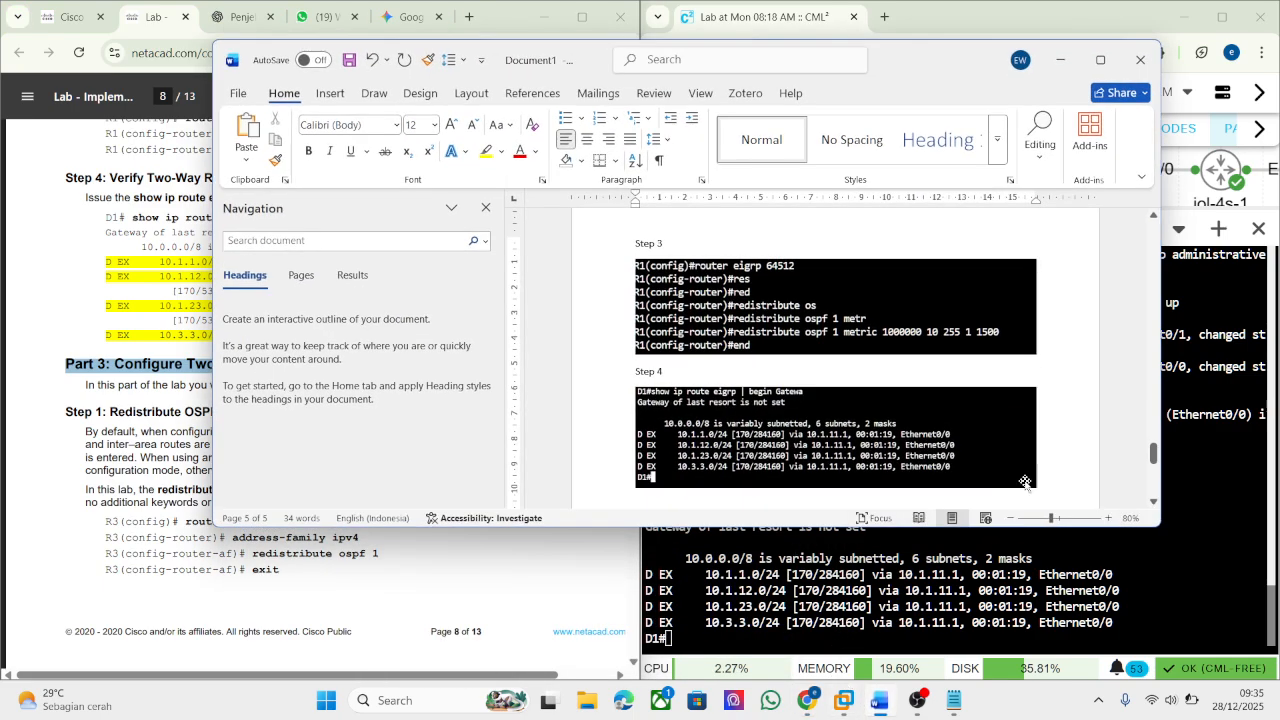
pyautogui.press('Return')
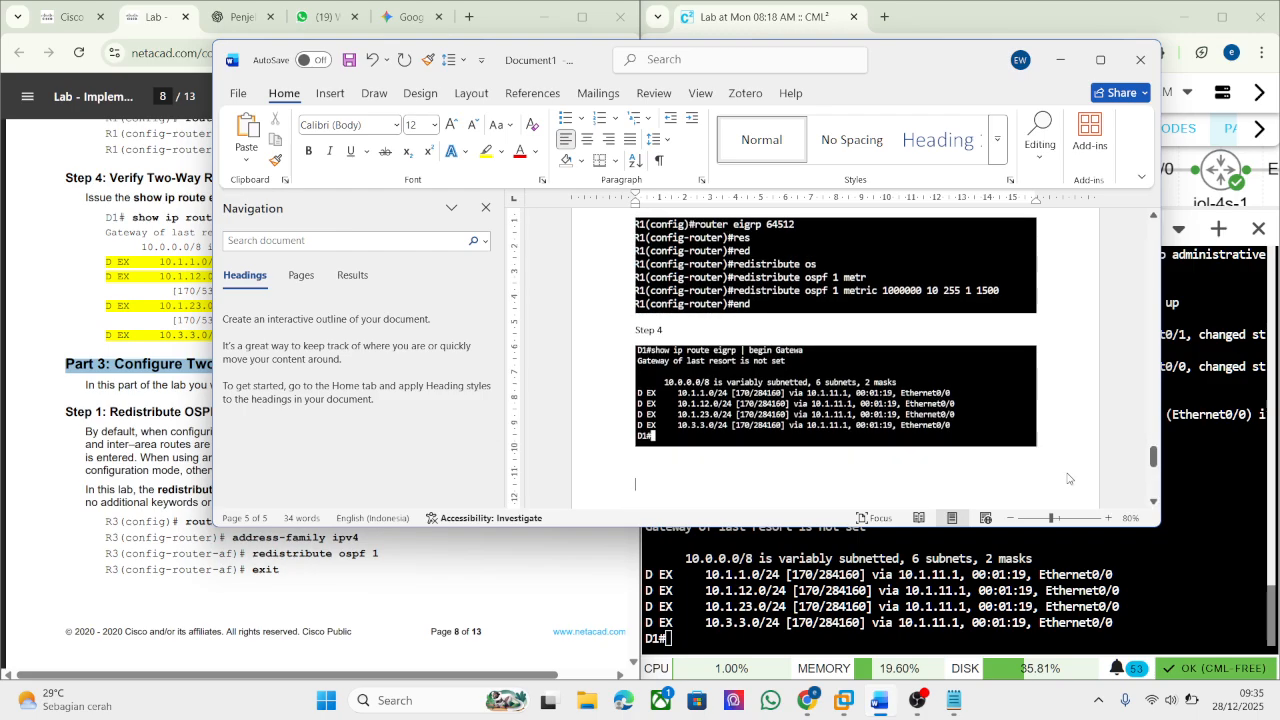
pyautogui.hotkey('ctrl', 'v')
pyautogui.click(1061, 60)
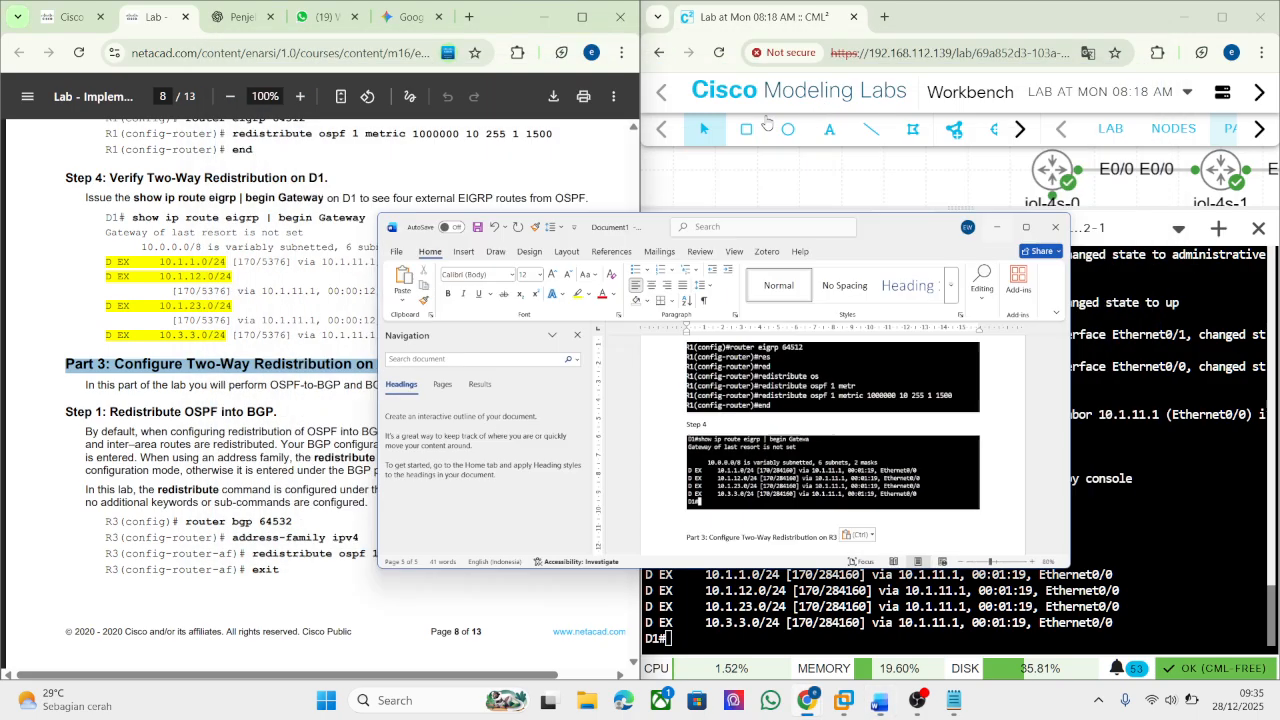
# Read Part 3 Step 1 on redistributing OSPF into BGP in the ChatGPT conversation and in the lab guide.
pyautogui.click(243, 17)
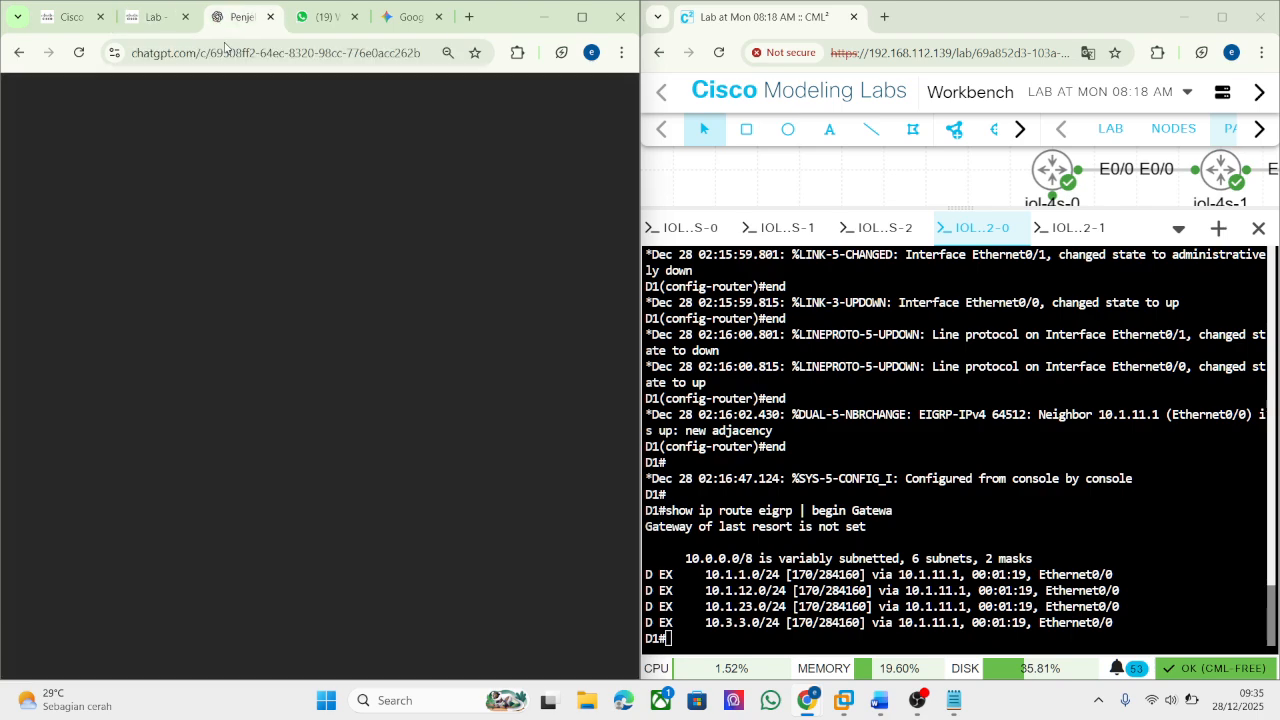
pyautogui.scroll(-1, 266, 320)
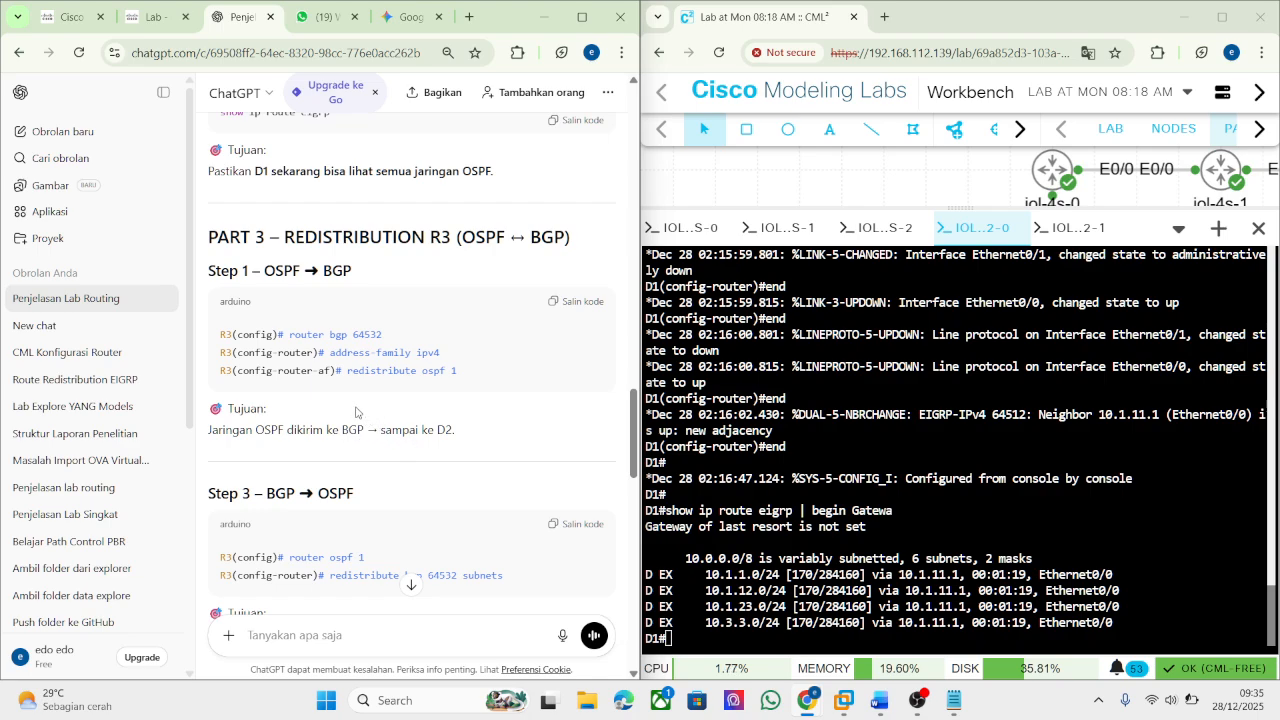
pyautogui.scroll(-1, 299, 411)
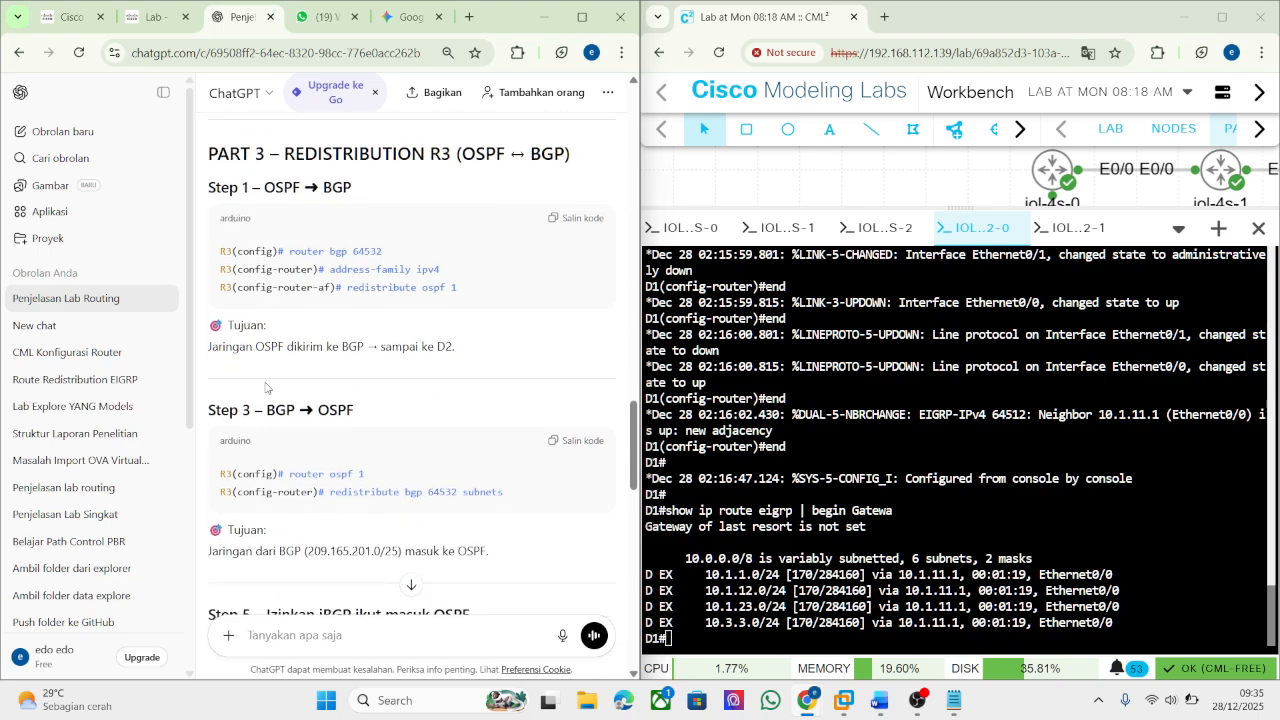
pyautogui.click(152, 17)
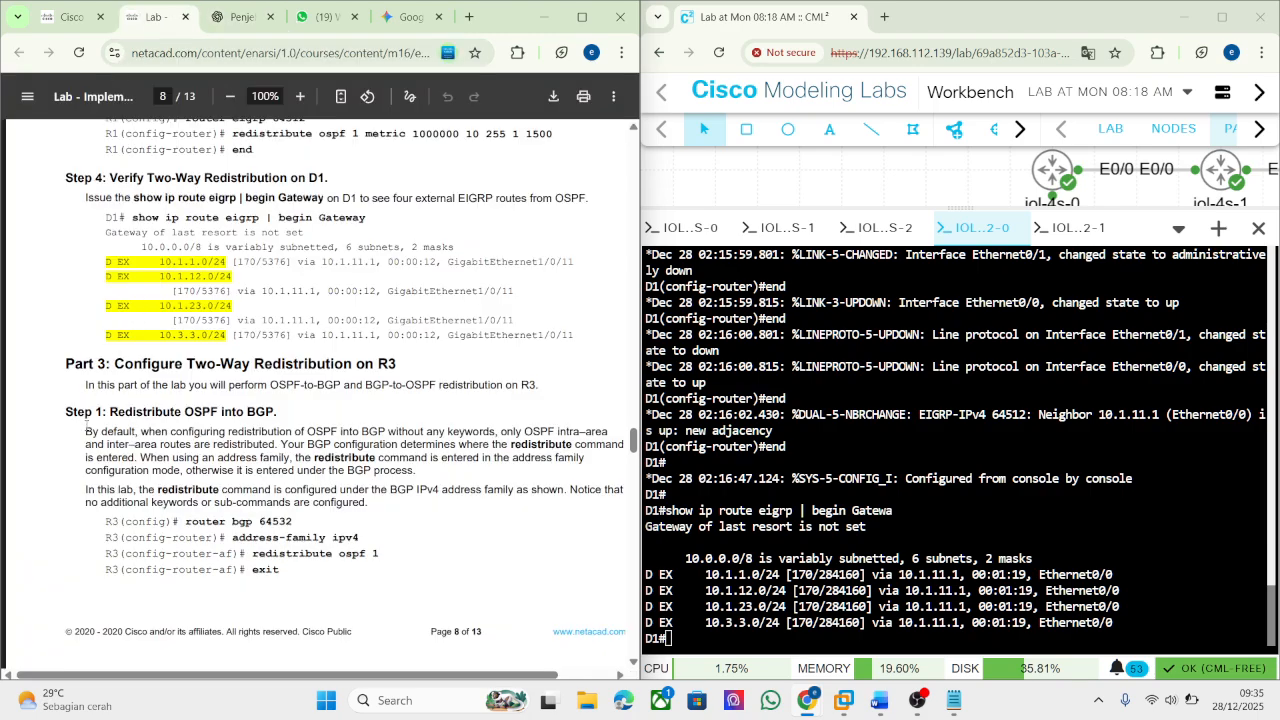
pyautogui.scroll(-3, 86, 428)
pyautogui.moveTo(187, 355); pyautogui.dragTo(320, 371)
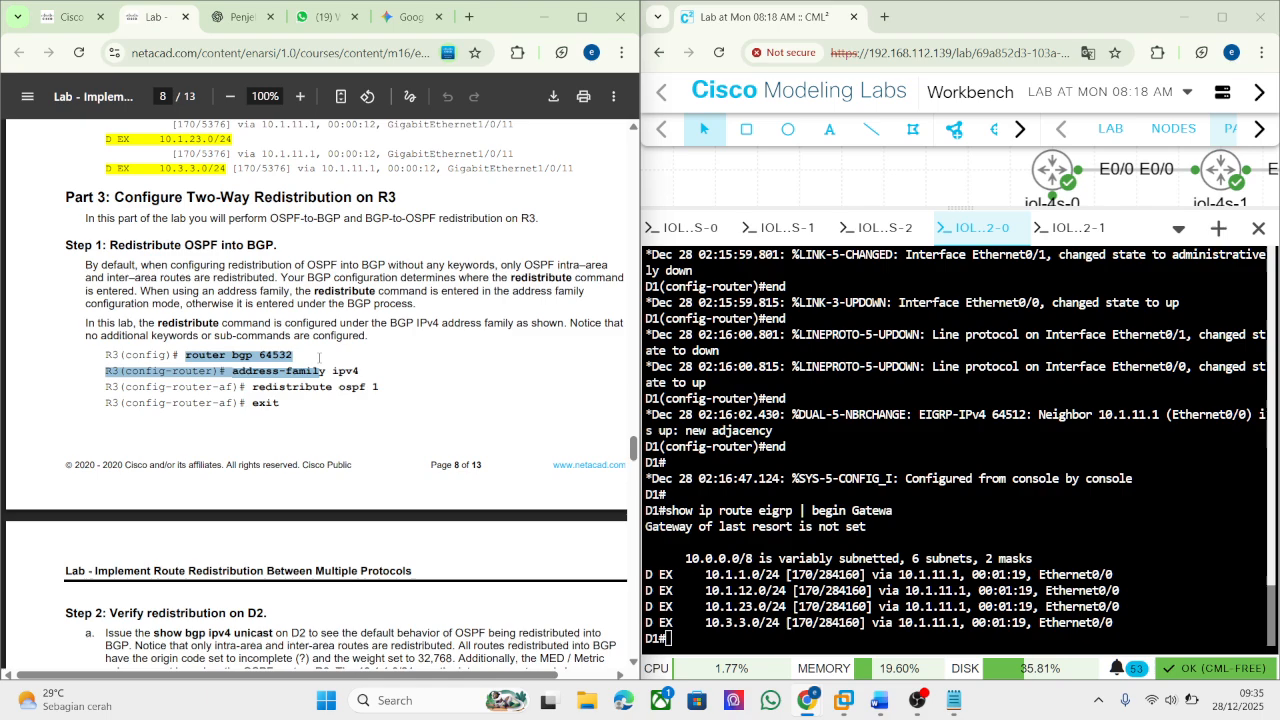
pyautogui.click(409, 380)
# Enter global configuration mode on R3 and open its BGP 64532 router configuration.
pyautogui.moveTo(719, 447); pyautogui.dragTo(725, 447)
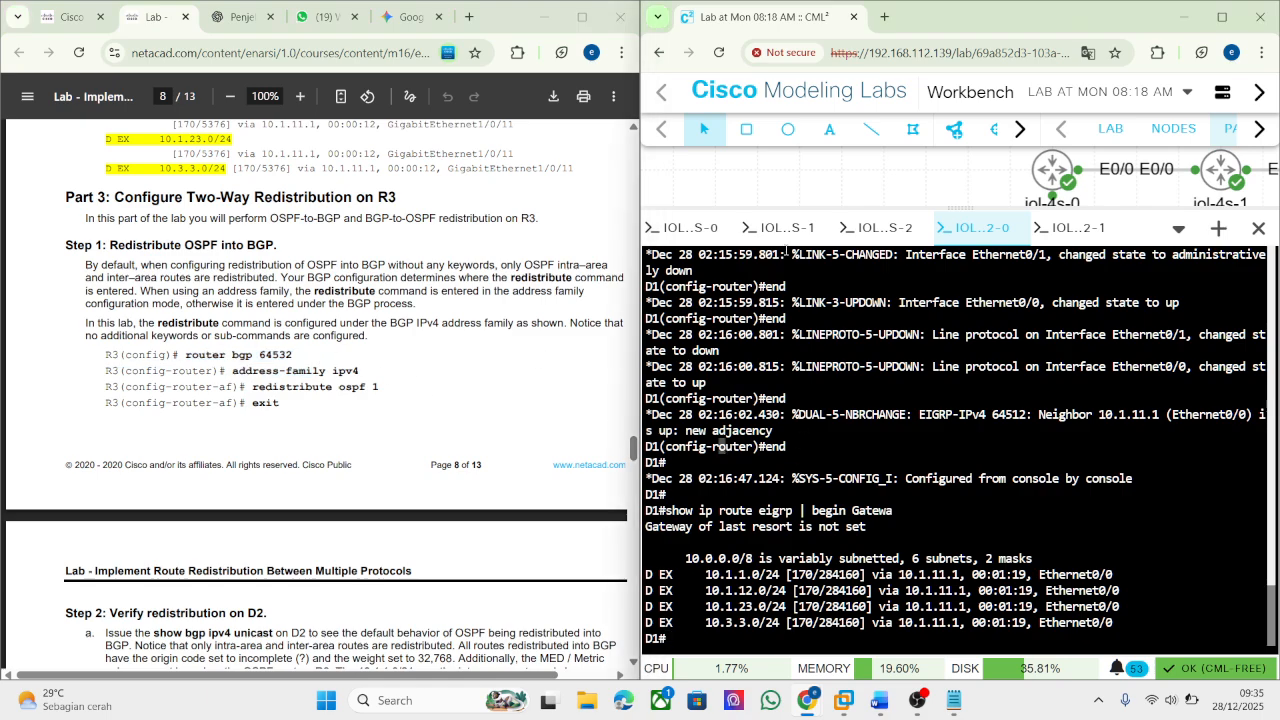
pyautogui.click(880, 228)
pyautogui.moveTo(645, 366); pyautogui.dragTo(812, 383)
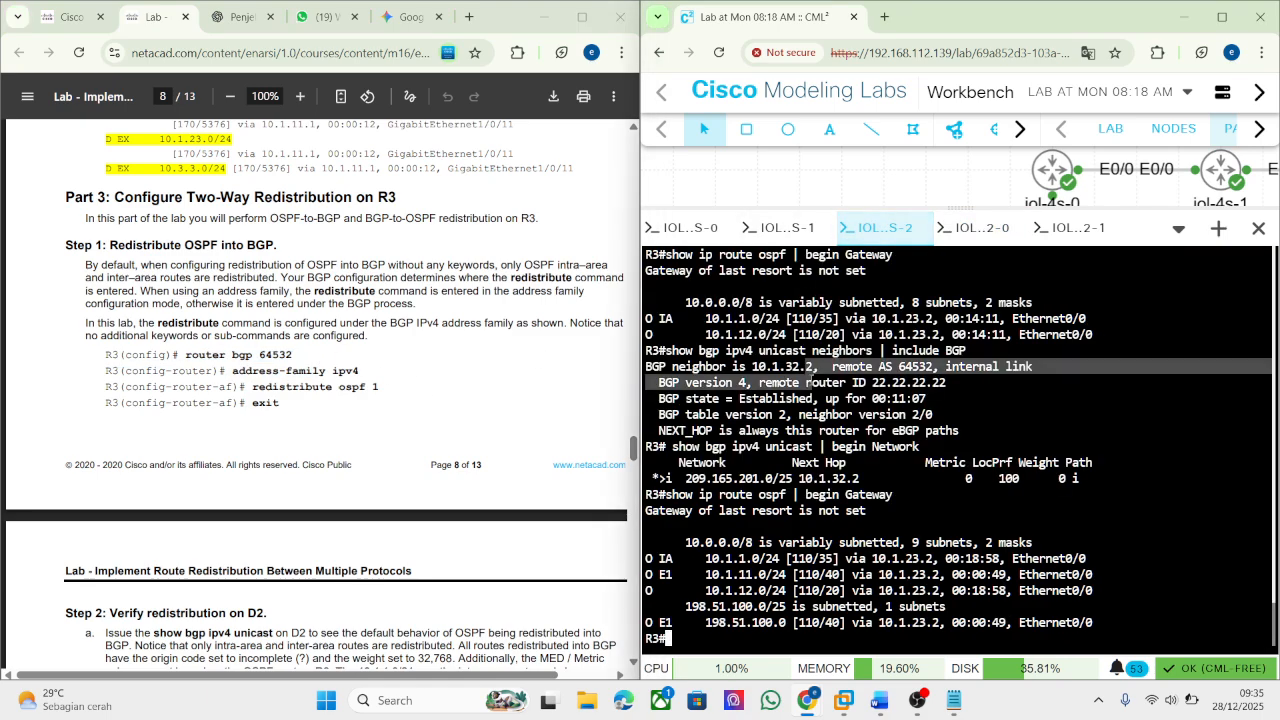
pyautogui.write('conf t')
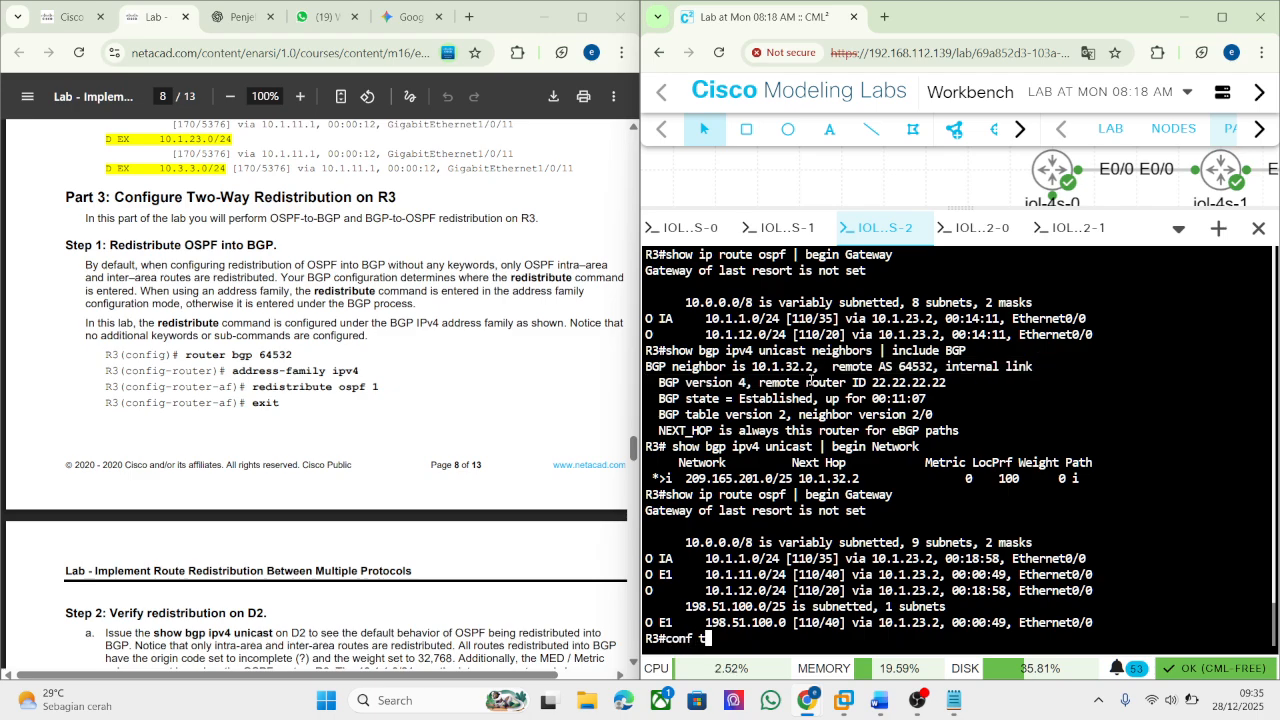
pyautogui.press('Return')
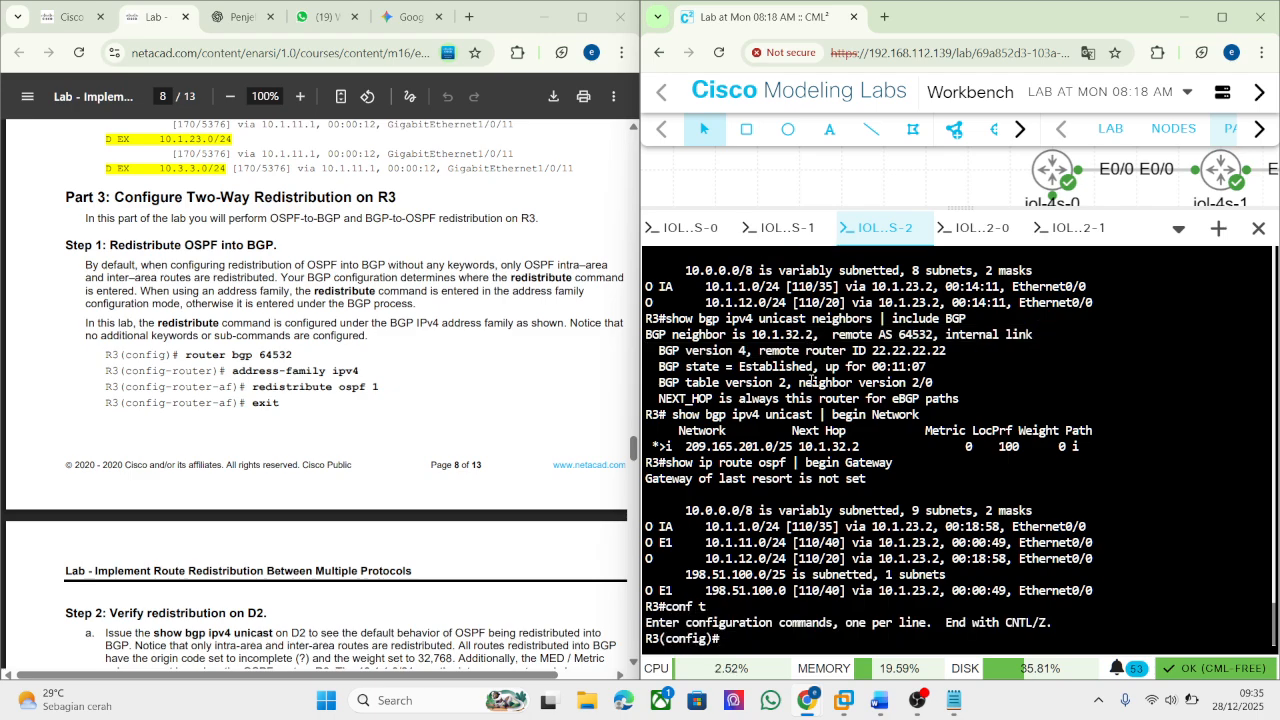
pyautogui.write('router bgp 64532')
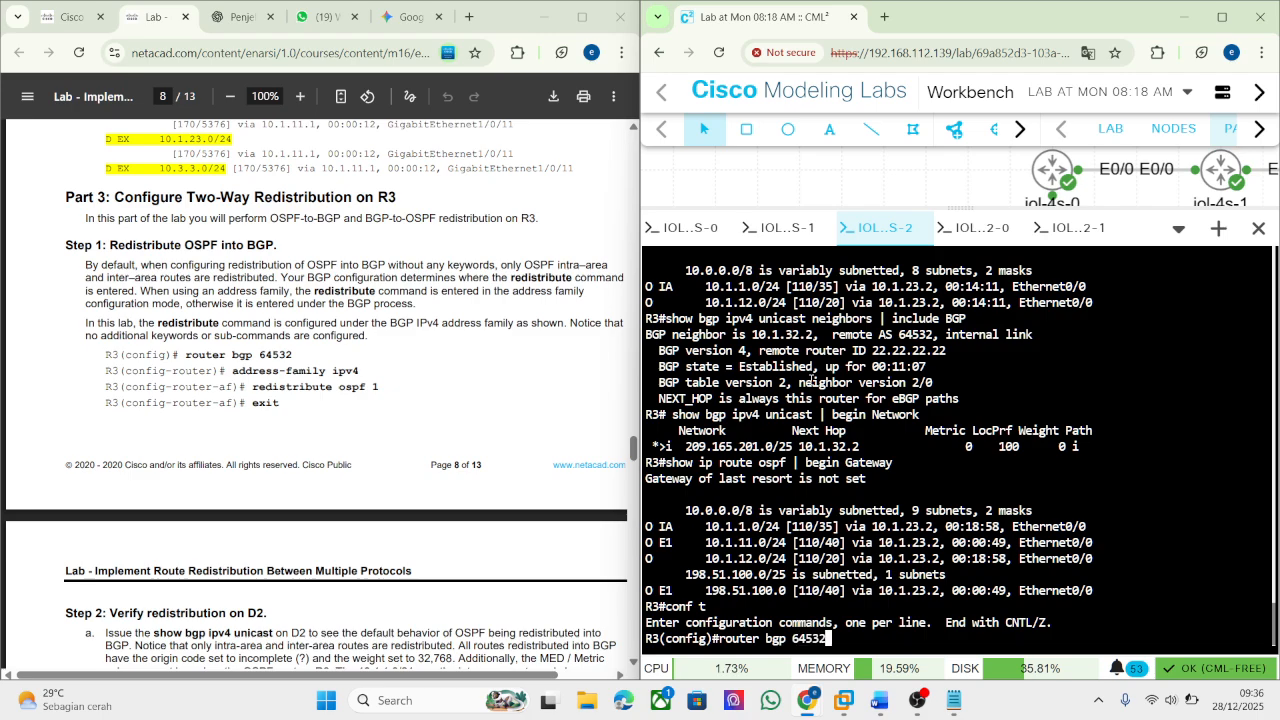
pyautogui.press('Return')
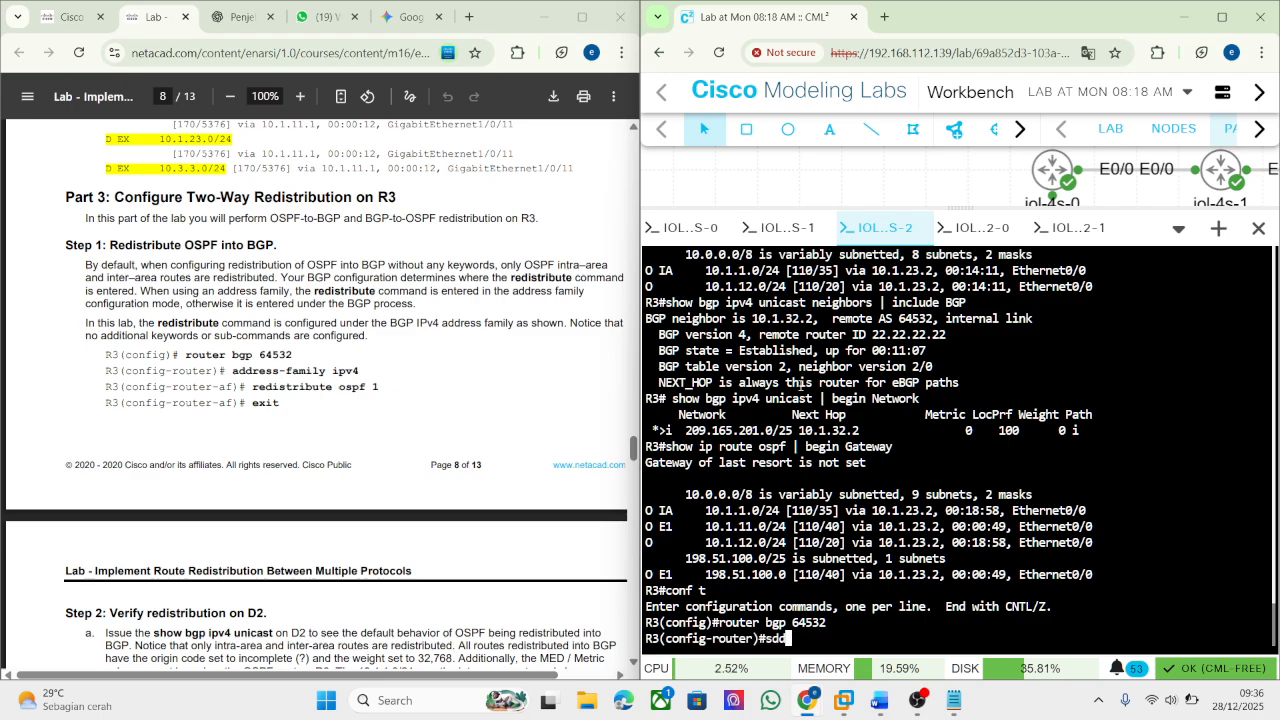
# Enter the IPv4 address family under R3's BGP process with "address-family ipv4".
pyautogui.write('add-family ipv4')
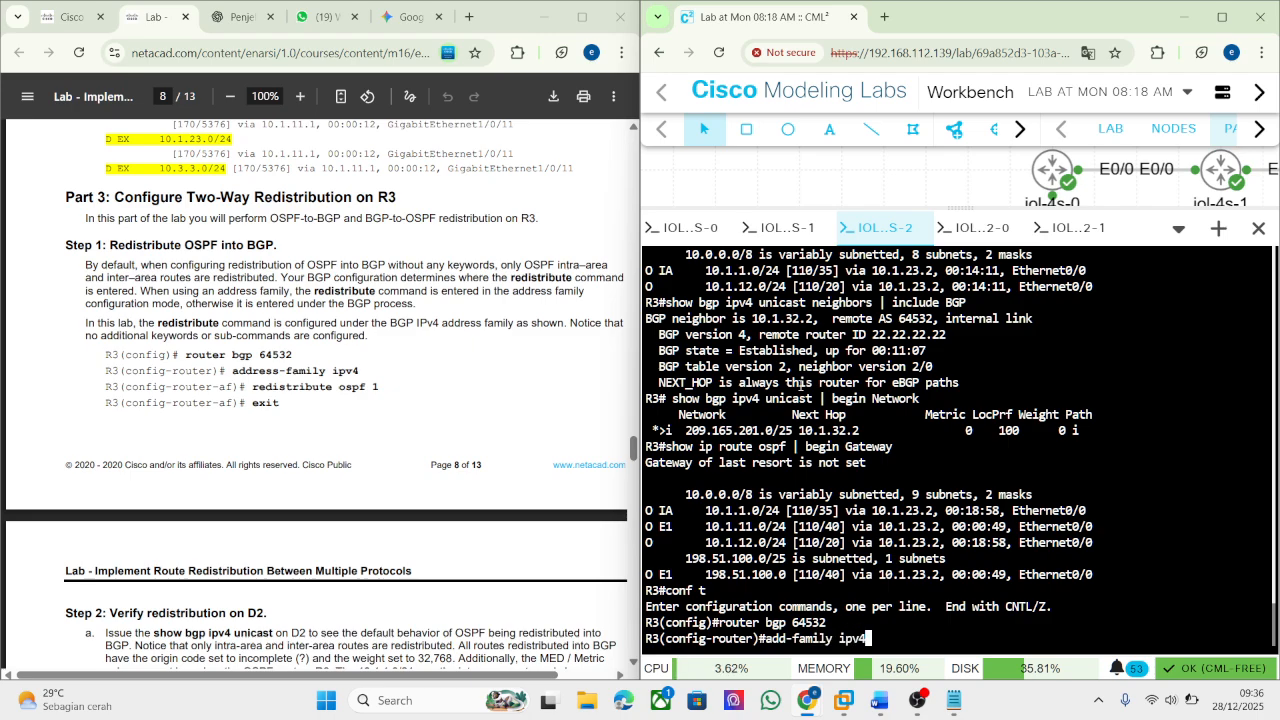
pyautogui.press('Return')
pyautogui.write('ad')
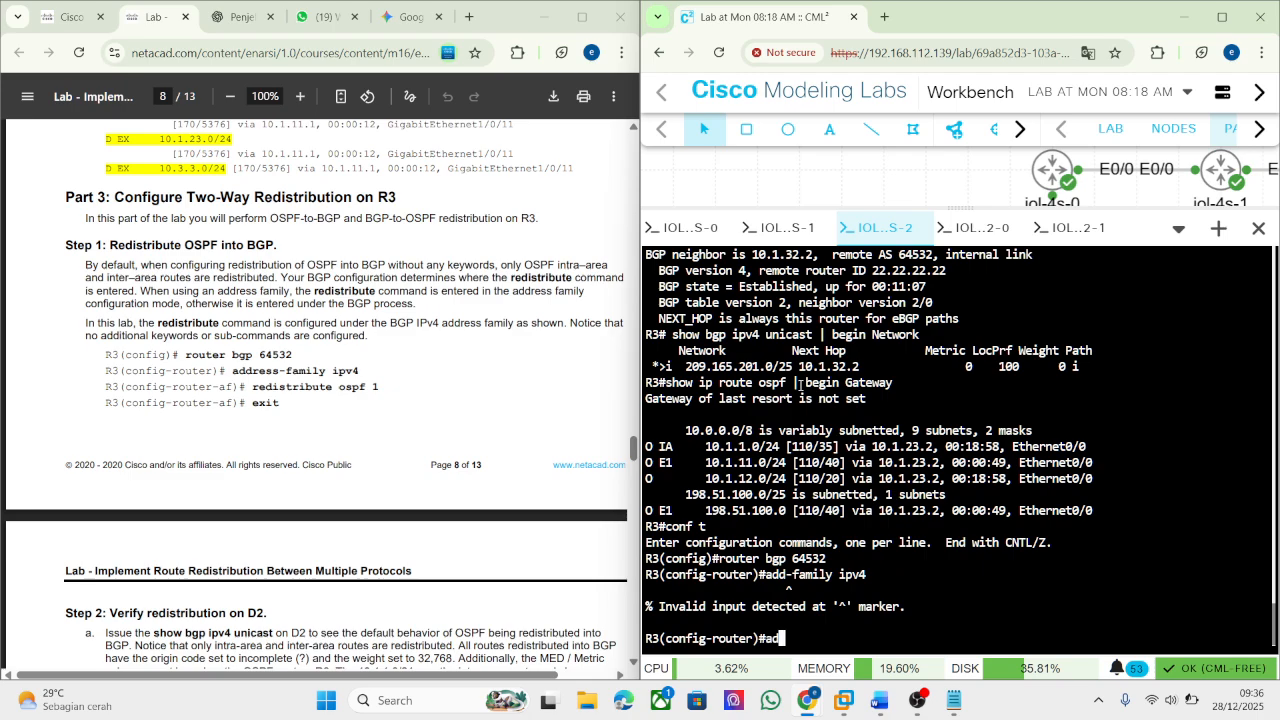
pyautogui.press('Tab')
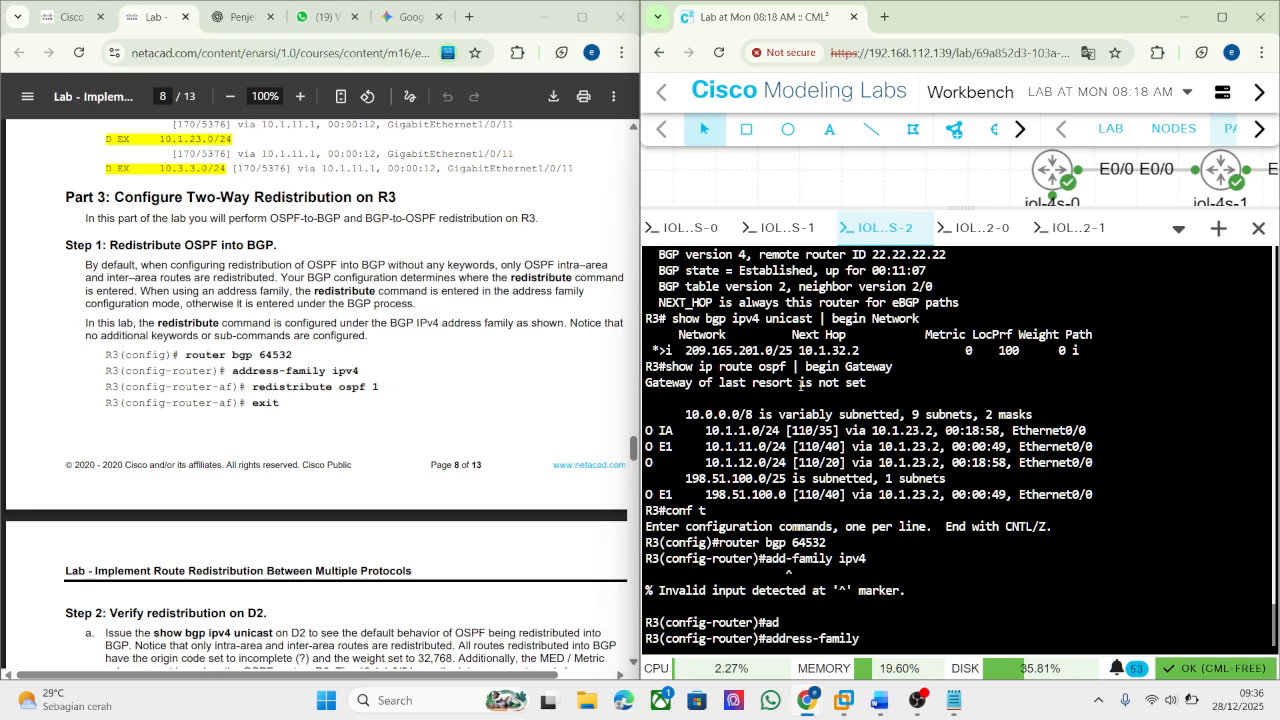
pyautogui.write('ipv4')
pyautogui.press('Return')
# Redistribute OSPF process 1 into BGP on R3 with "redistribute ospf 1" and exit the address family.
pyautogui.write('re')
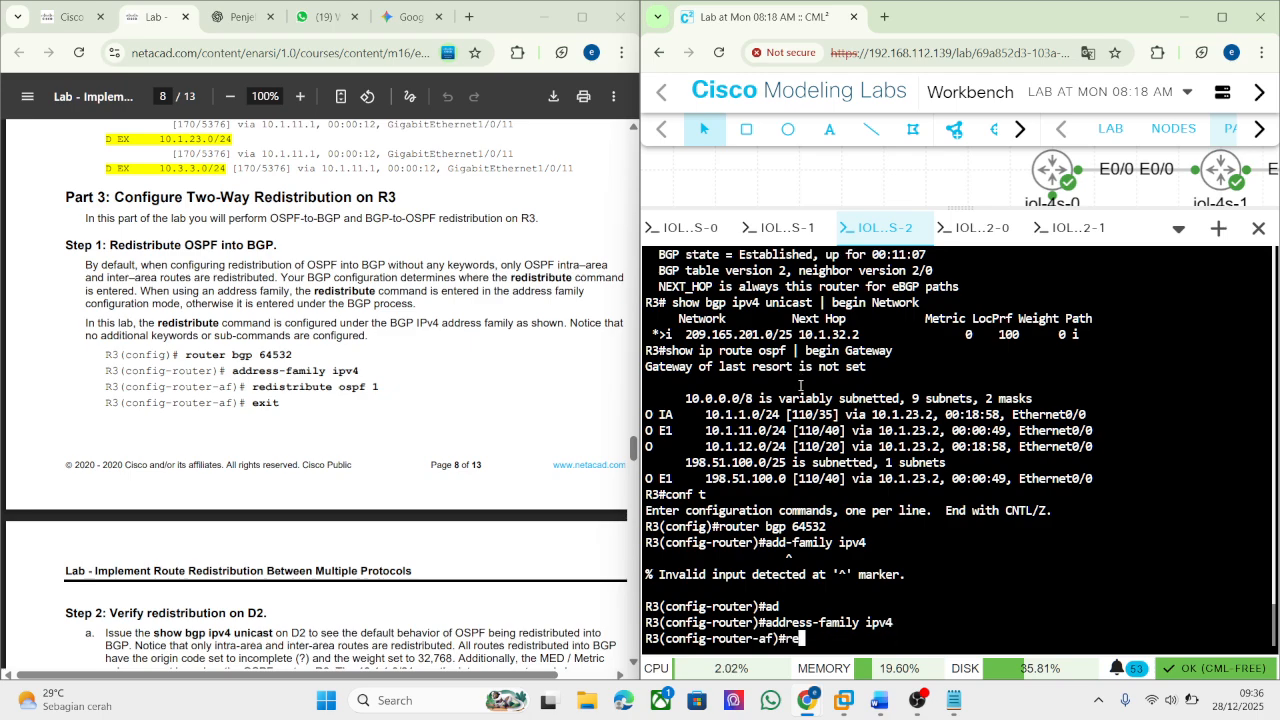
pyautogui.write('distribute os')
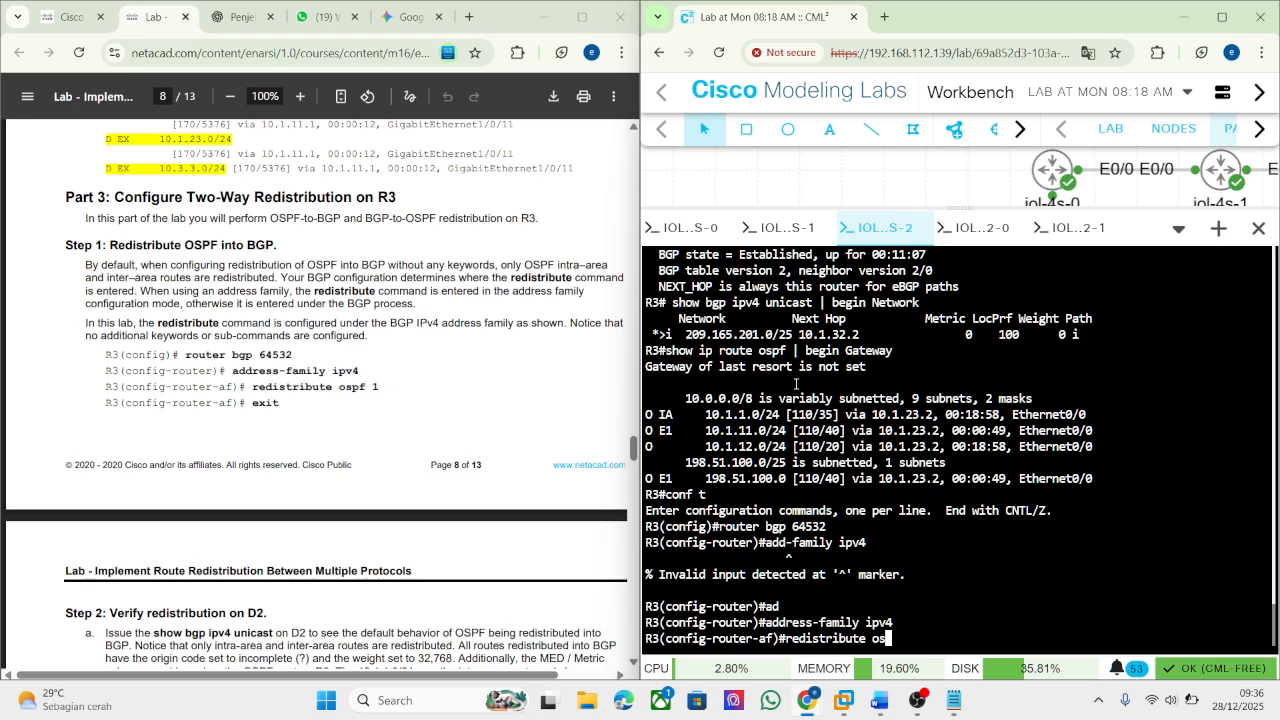
pyautogui.write('pf 1')
pyautogui.press('Return')
pyautogui.write('exit')
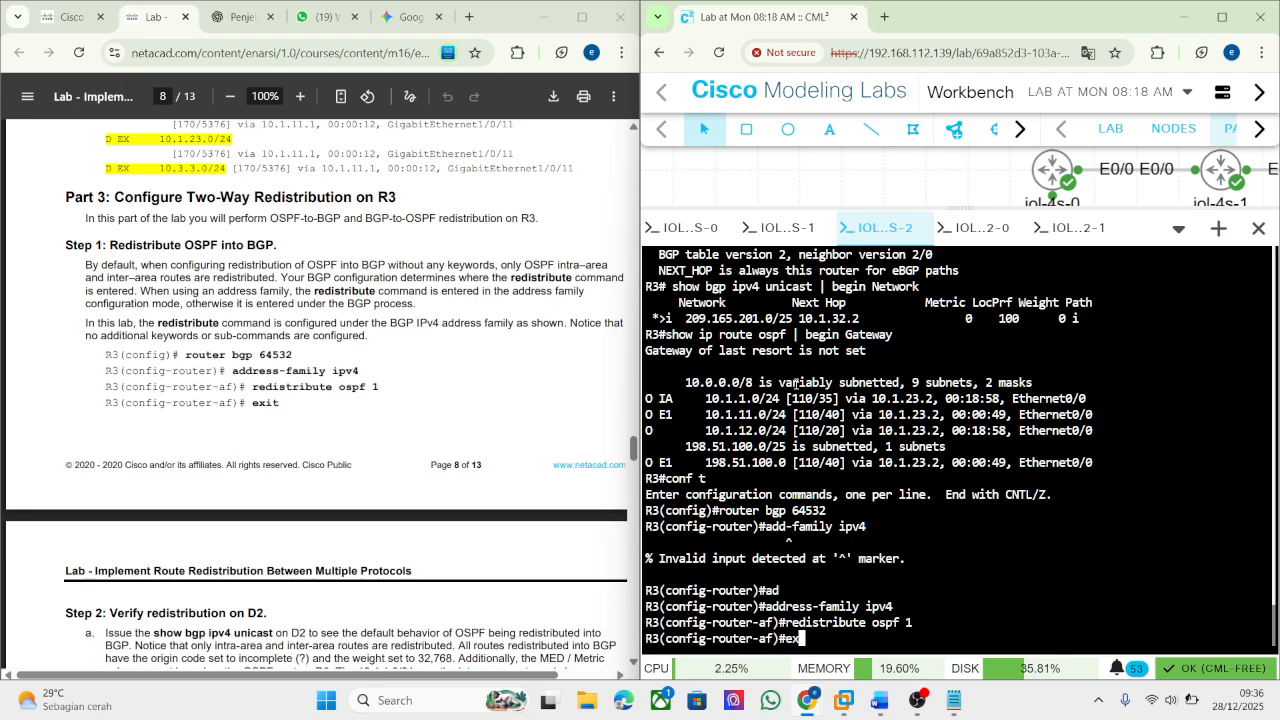
pyautogui.press('Return')
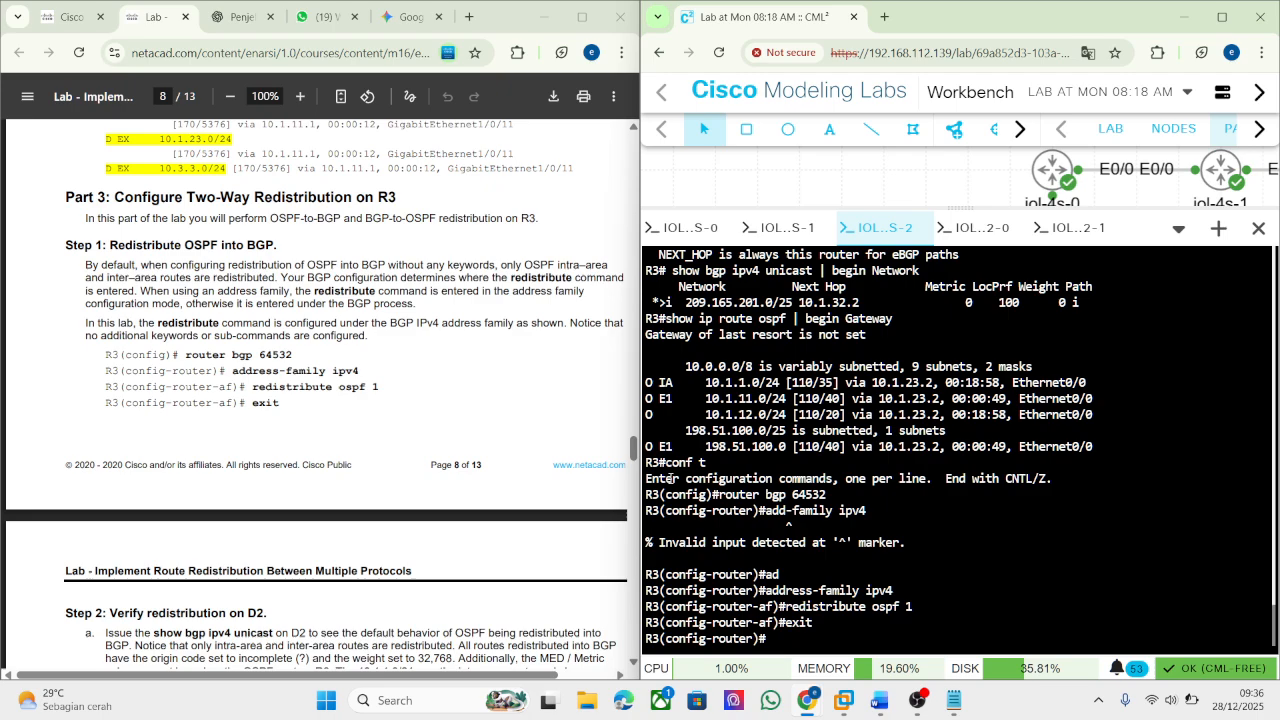
# Capture R3's OSPF-into-BGP commands and paste the screenshot under a new "Step 1" line below the Part 3 heading in the Word report.
pyautogui.press('super+shift+s')
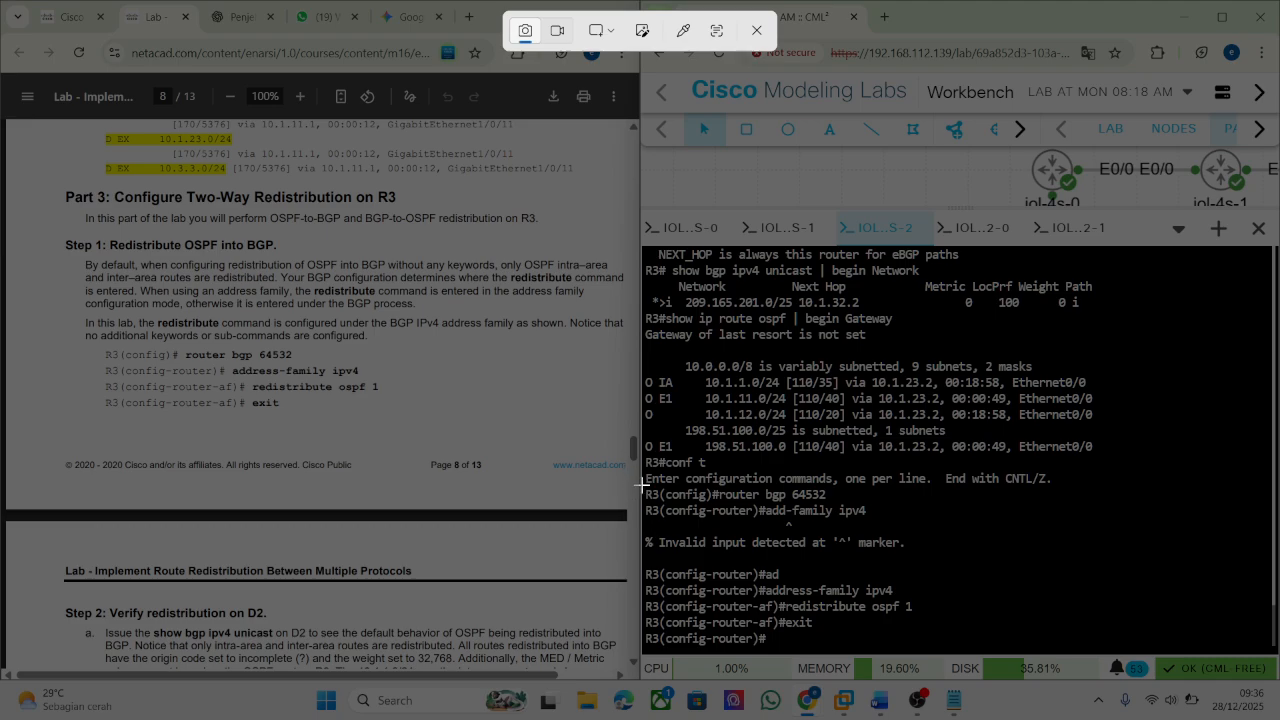
pyautogui.moveTo(642, 485); pyautogui.dragTo(1266, 666)
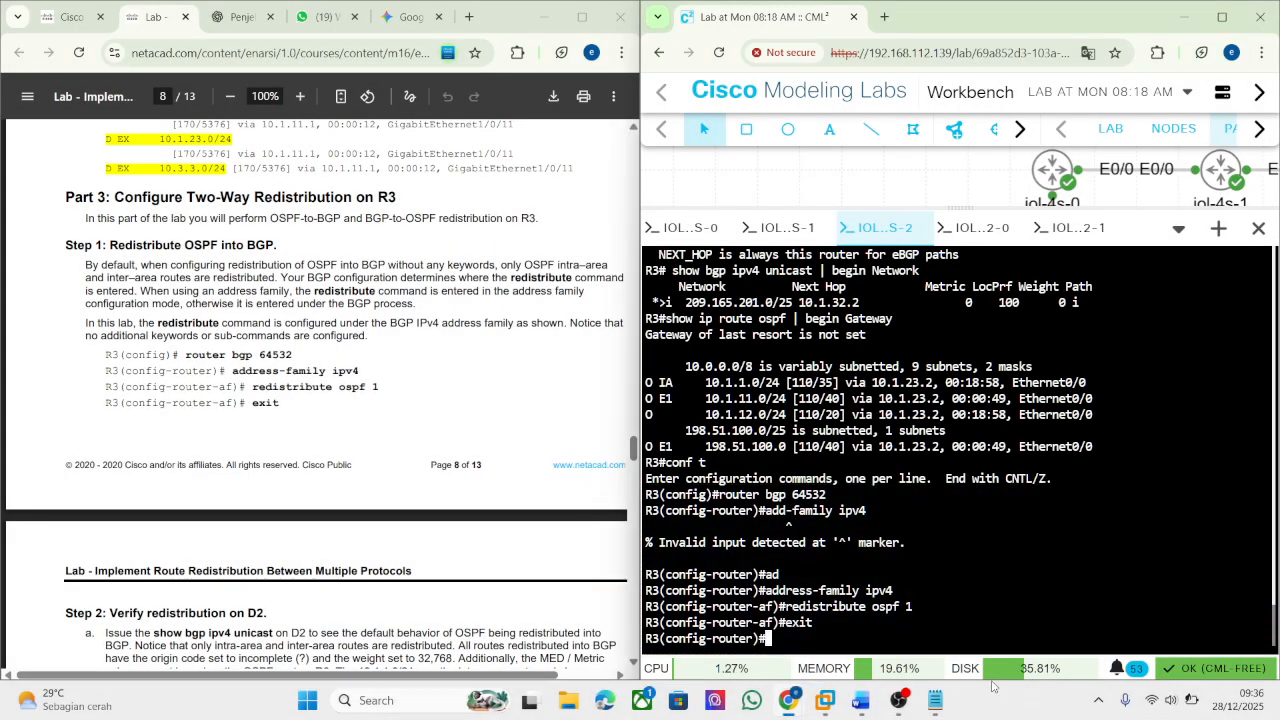
pyautogui.click(860, 700)
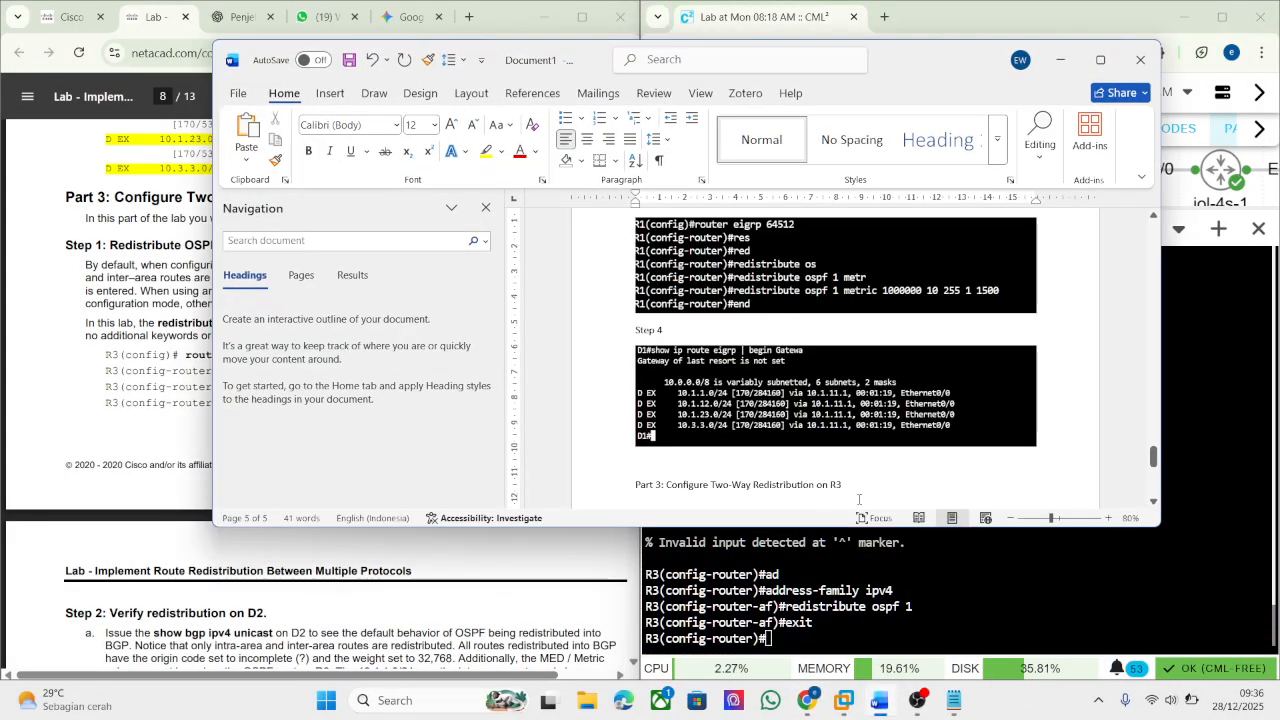
pyautogui.press('Return')
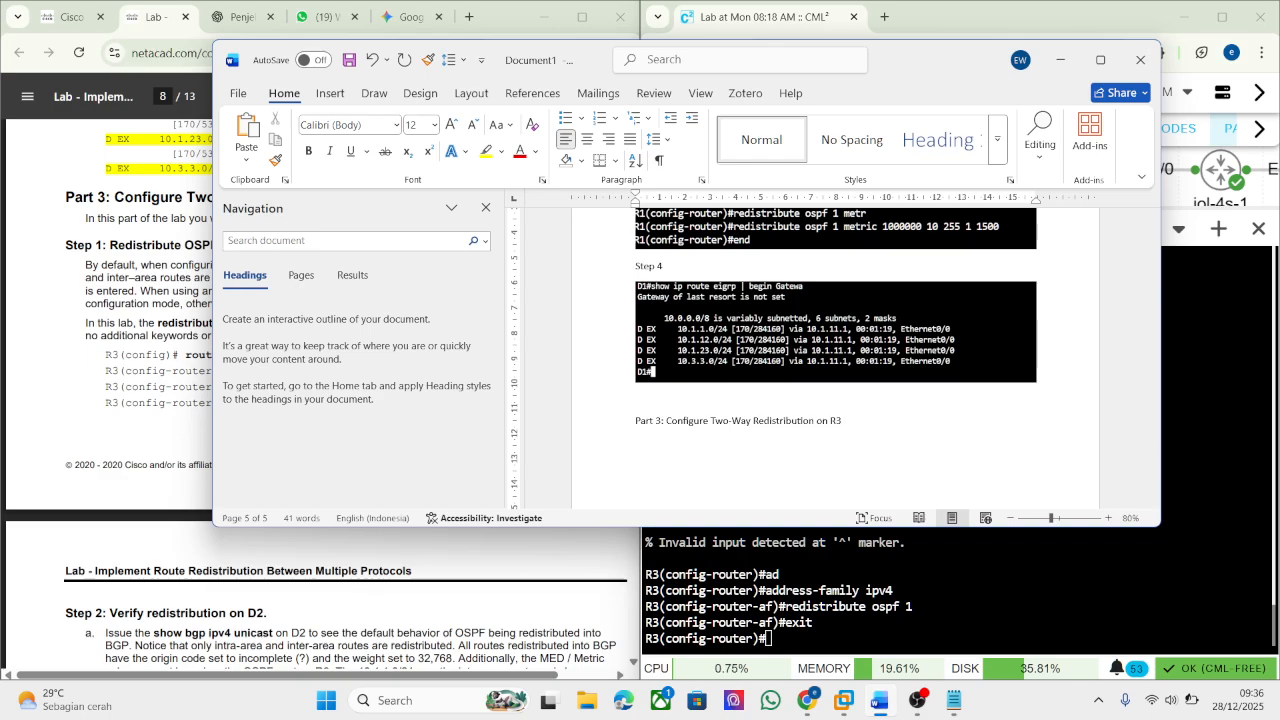
pyautogui.write('step 1')
pyautogui.press('Return')
pyautogui.hotkey('ctrl', 'v')
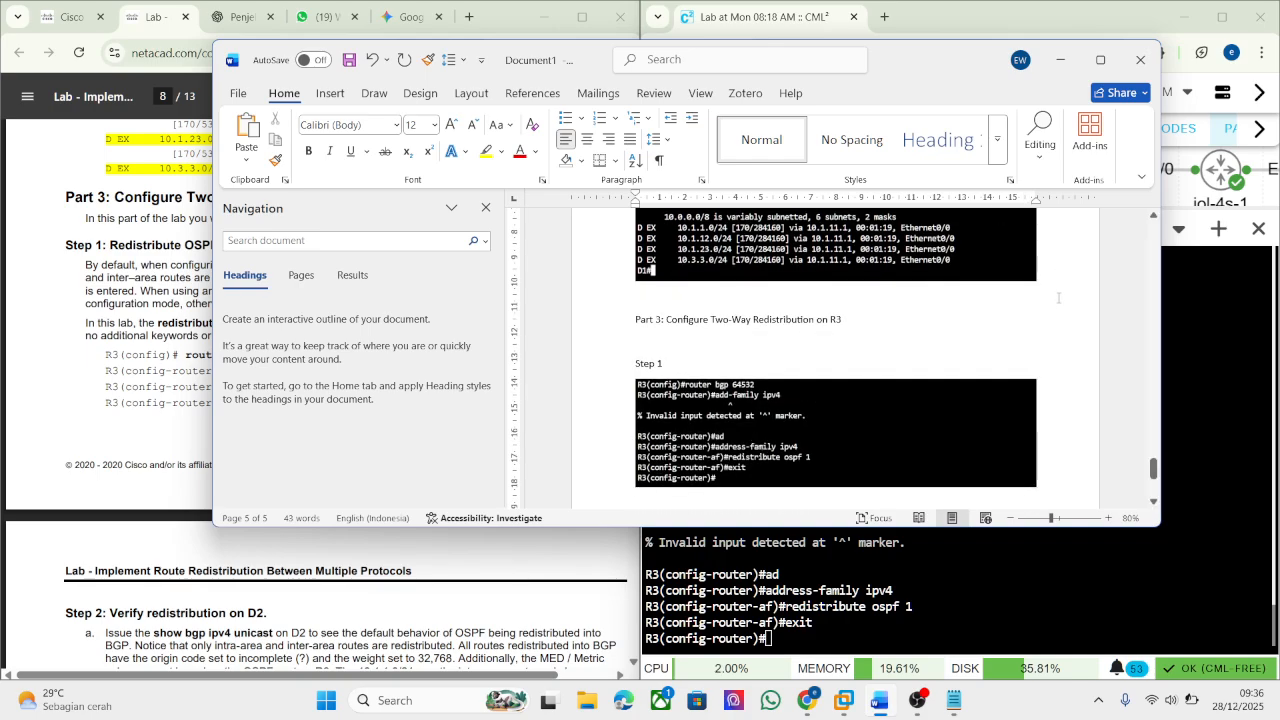
# Add a "Step 2" line below the Step 1 screenshot in the Word report and return to the lab guide.
pyautogui.press('Return')
pyautogui.write('Step 2')
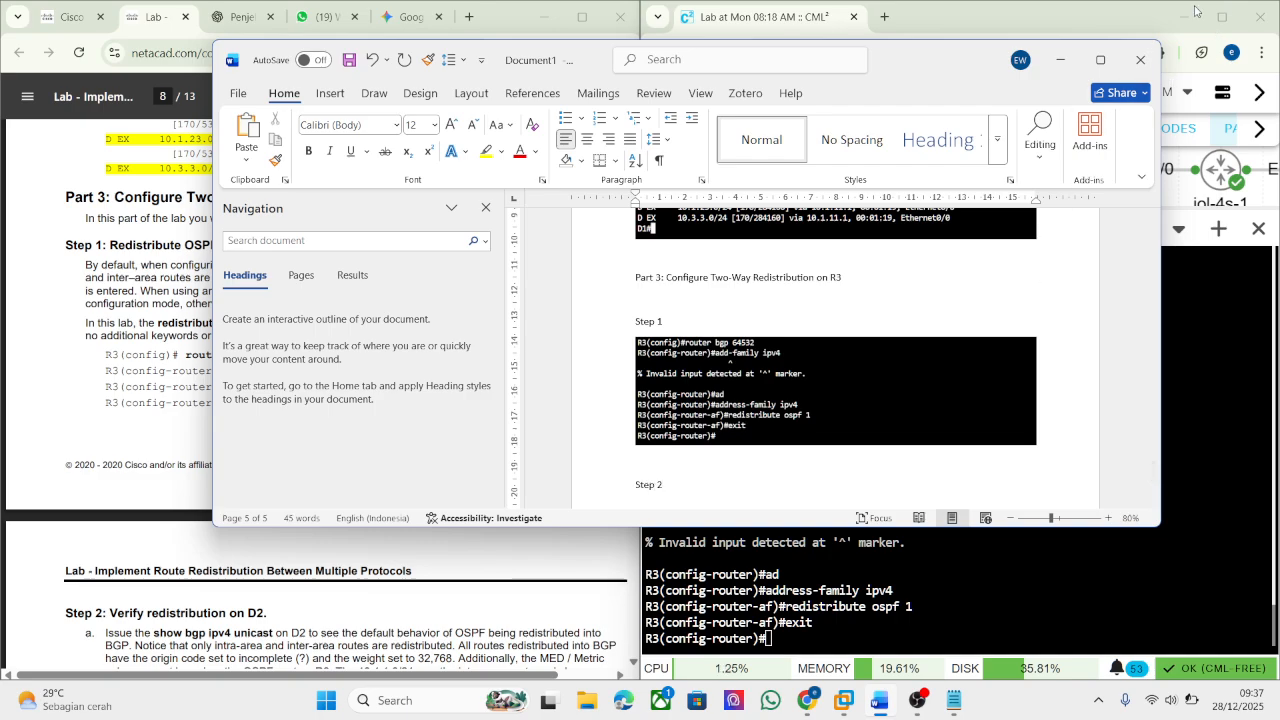
pyautogui.click(1060, 59)
# Copy "show bgp ipv4 unicast | begin Origin" from Step 2 of the lab guide, run it on D2 and compare the output with the guide.
pyautogui.scroll(-5, 416, 372)
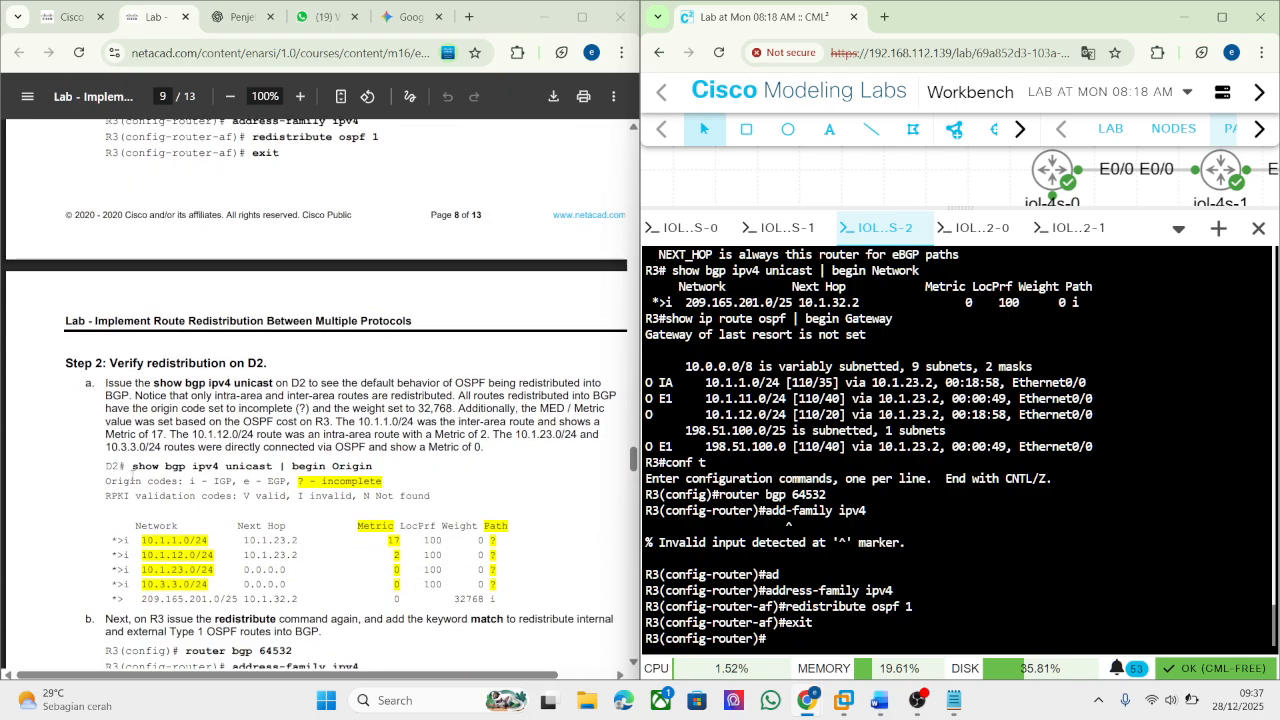
pyautogui.moveTo(132, 471)
pyautogui.mouseDown()
pyautogui.moveTo(379, 471)
pyautogui.moveTo(132, 467)
pyautogui.mouseUp()
pyautogui.press('super+c')
pyautogui.rightClick(382, 471)
pyautogui.click(382, 478)
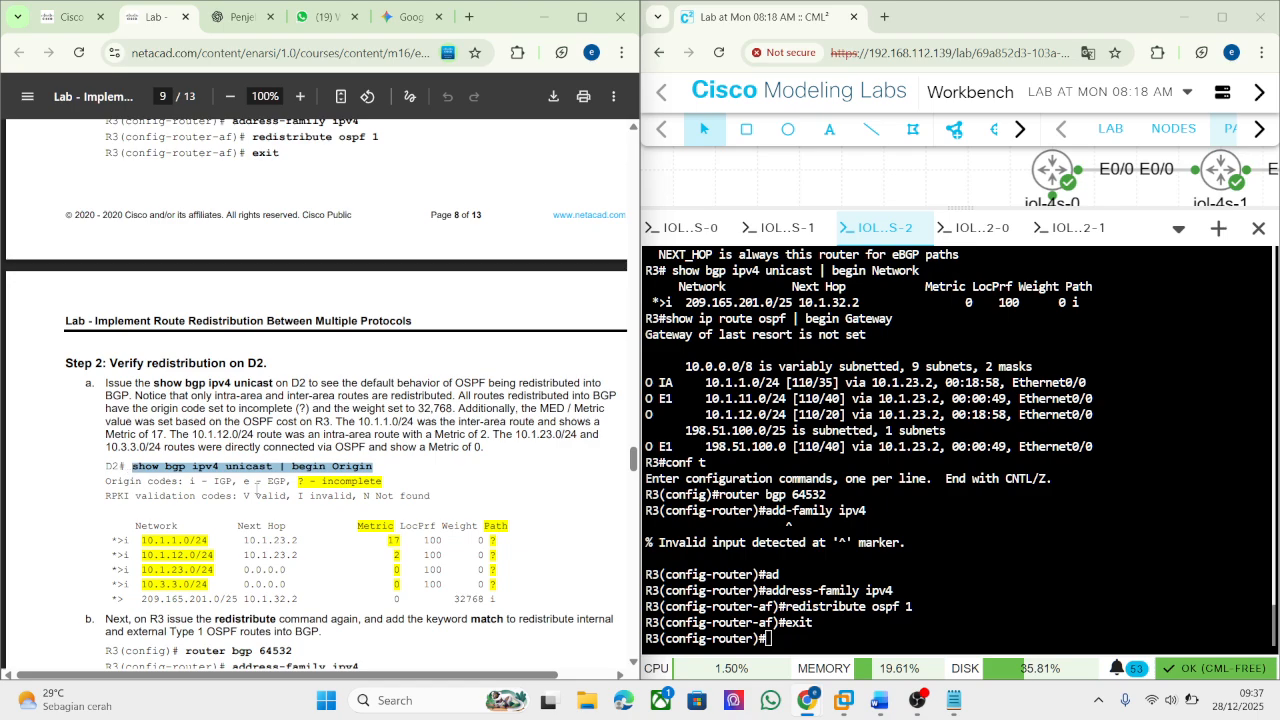
pyautogui.click(1076, 228)
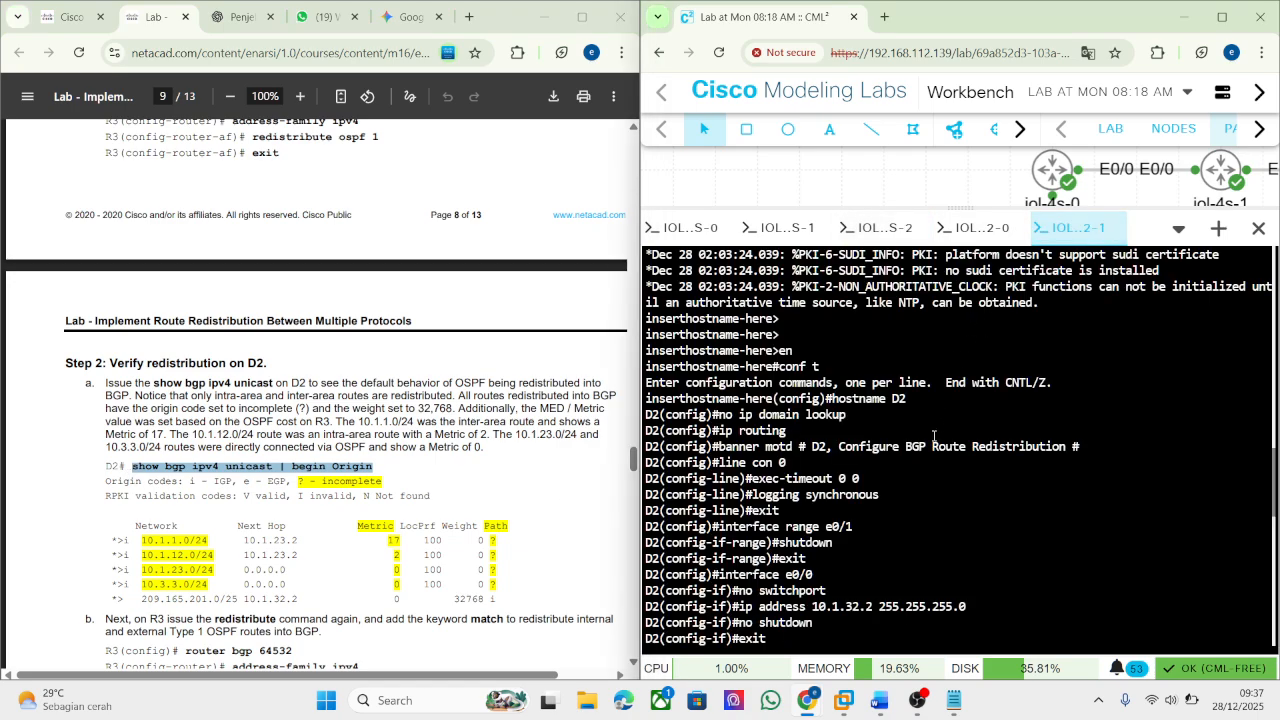
pyautogui.rightClick(898, 462)
pyautogui.click(948, 233)
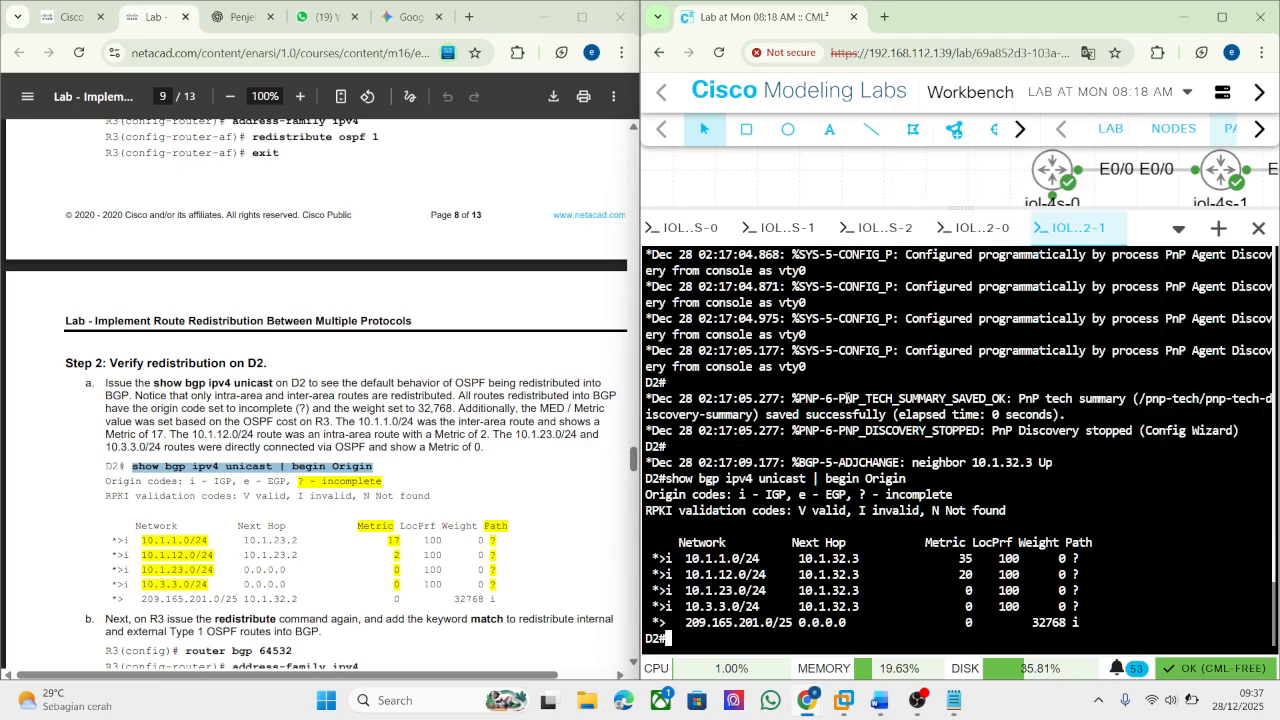
pyautogui.scroll(-2, 216, 501)
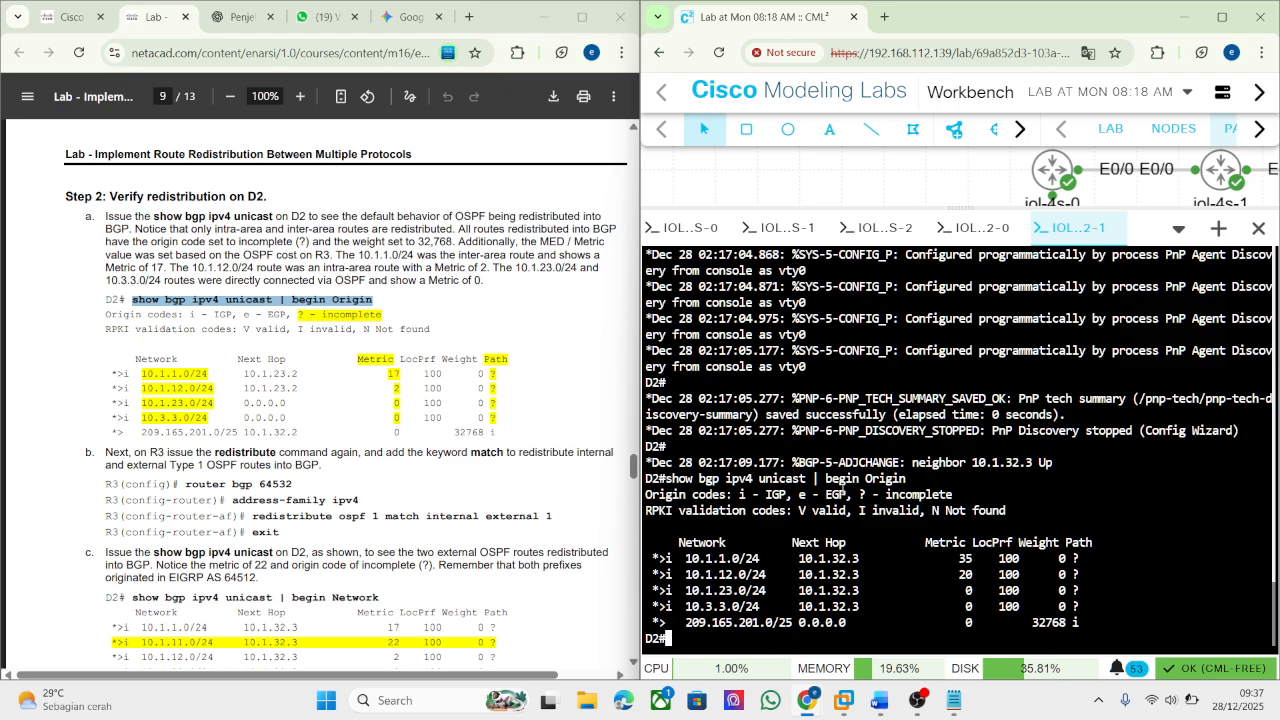
pyautogui.moveTo(870, 492); pyautogui.dragTo(988, 497)
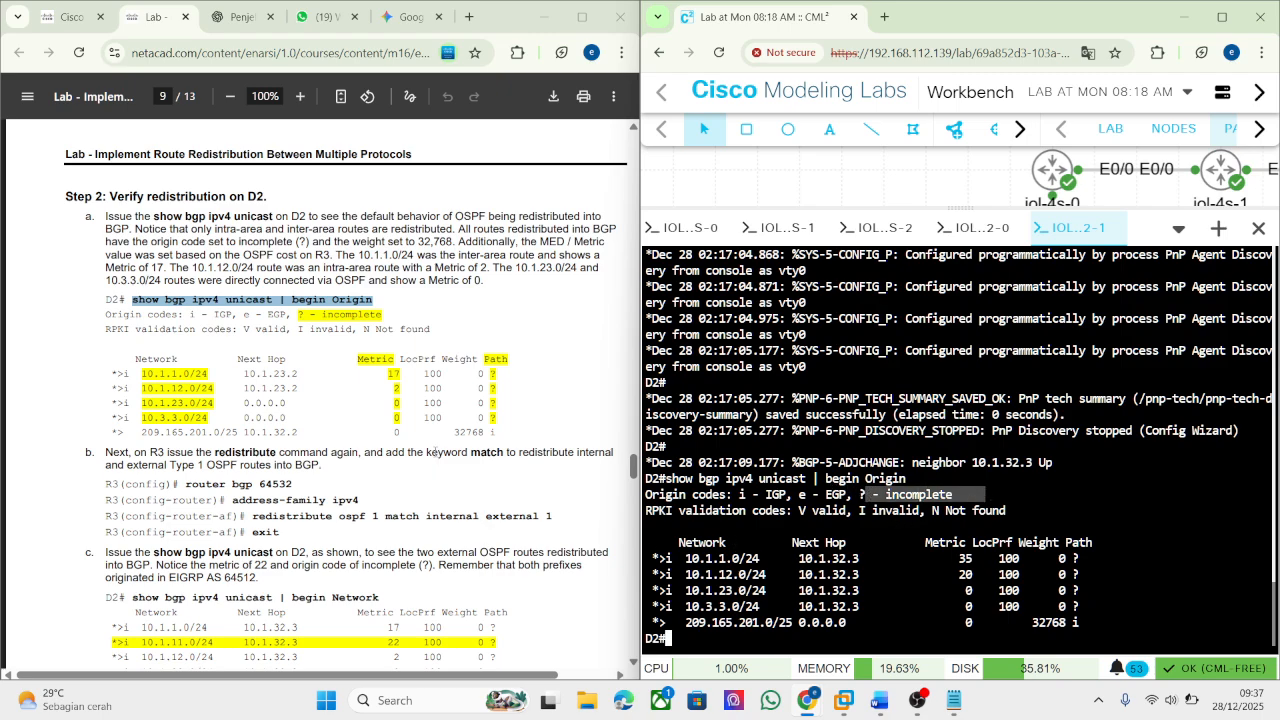
pyautogui.click(139, 384)
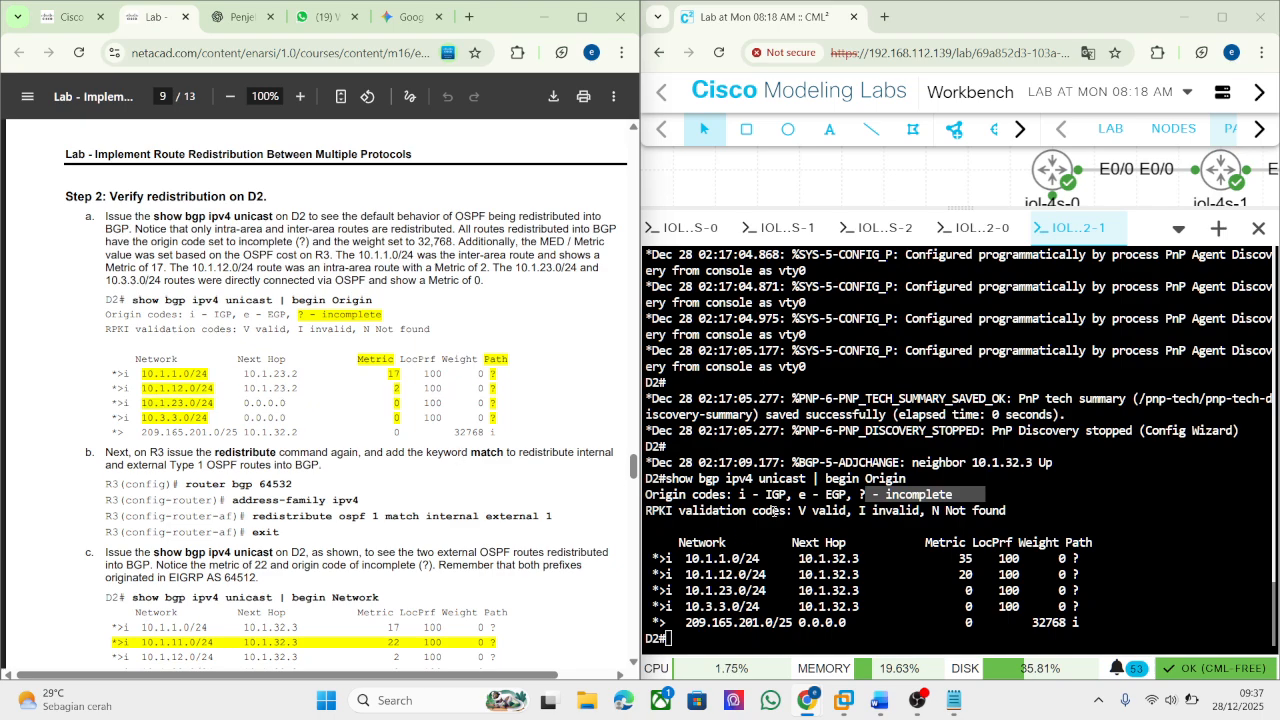
# Capture D2's "show bgp ipv4 unicast | begin Origin" output and paste the screenshot under the "Step 2" line in the Word report.
pyautogui.press('super+shift+s')
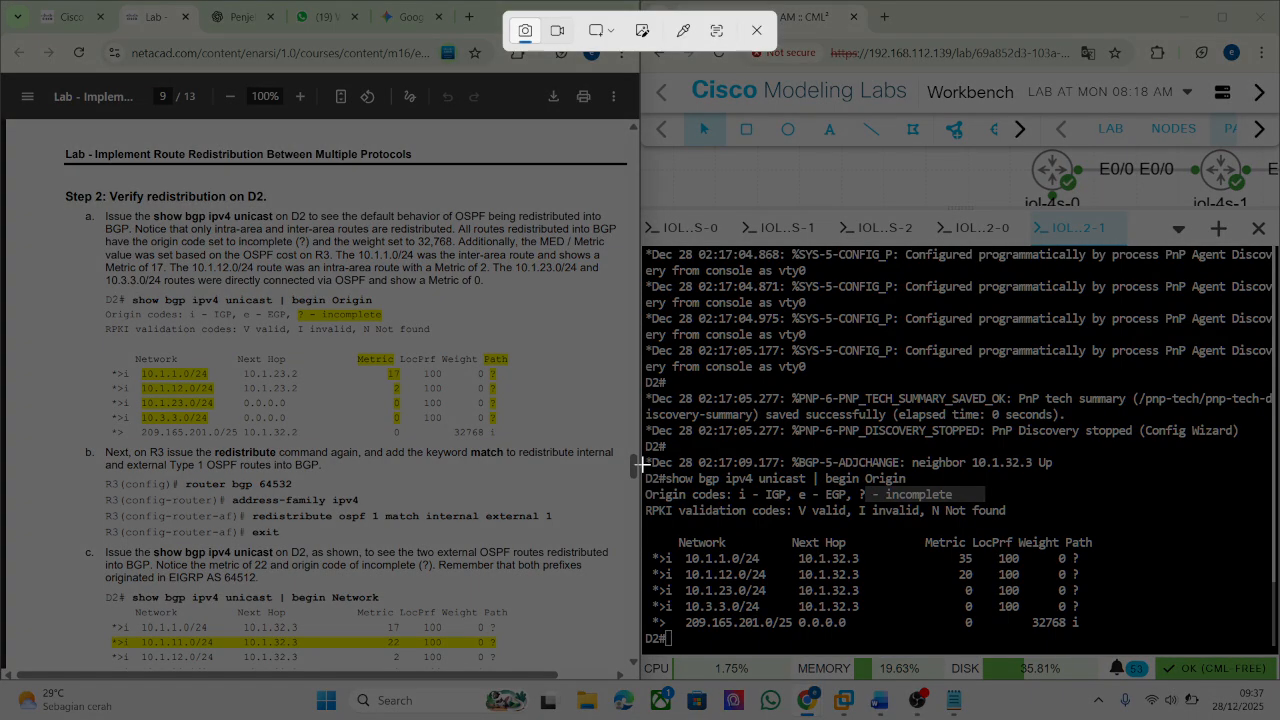
pyautogui.moveTo(645, 464); pyautogui.dragTo(1270, 650)
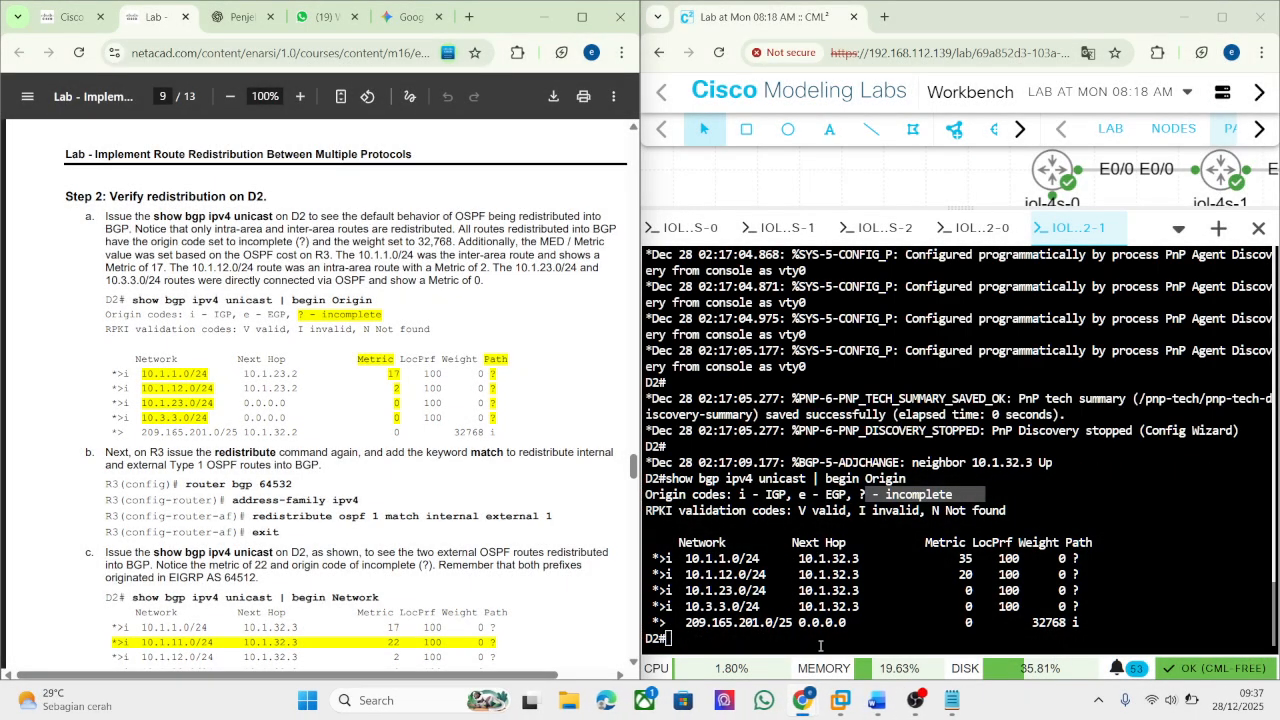
pyautogui.click(880, 700)
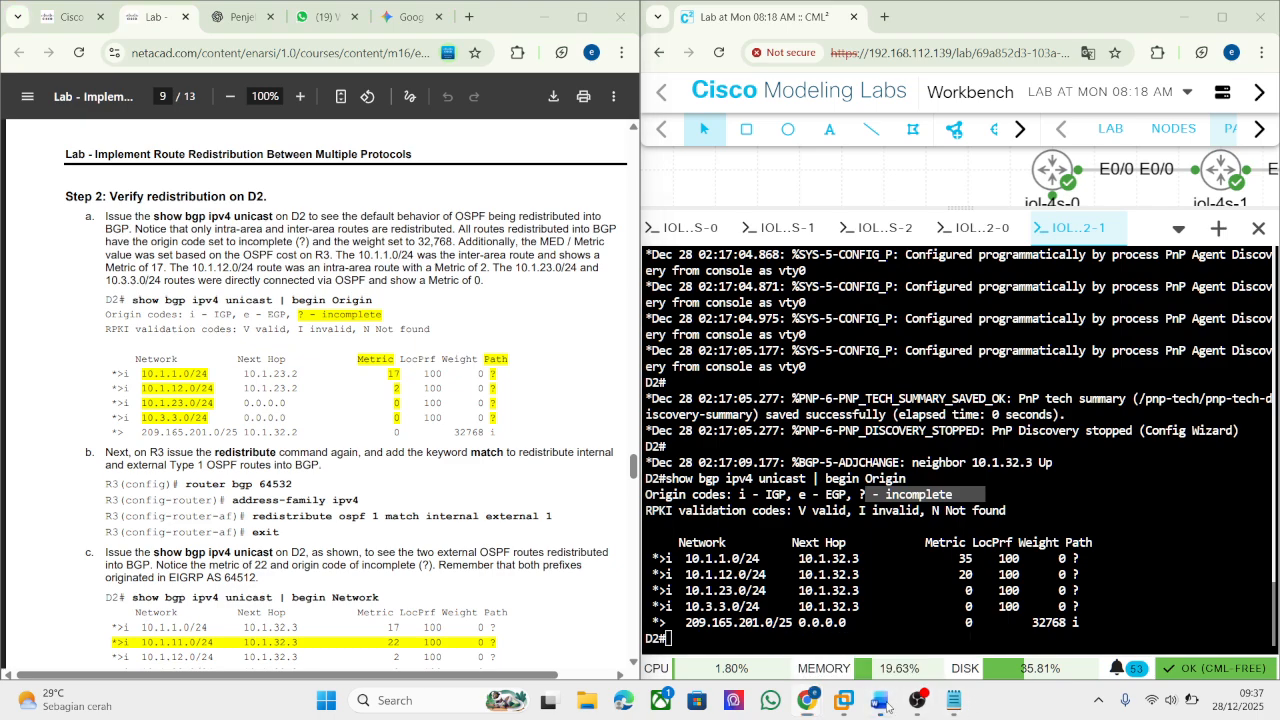
pyautogui.press('Return')
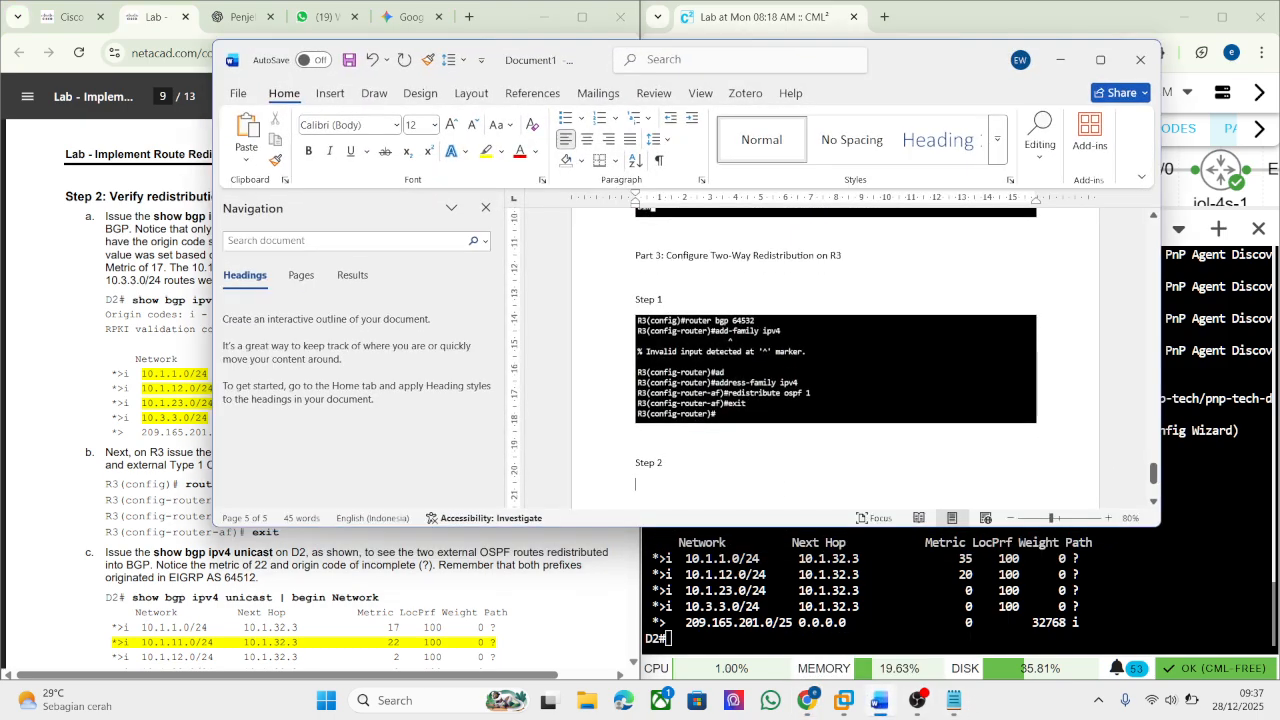
pyautogui.hotkey('ctrl', 'v')
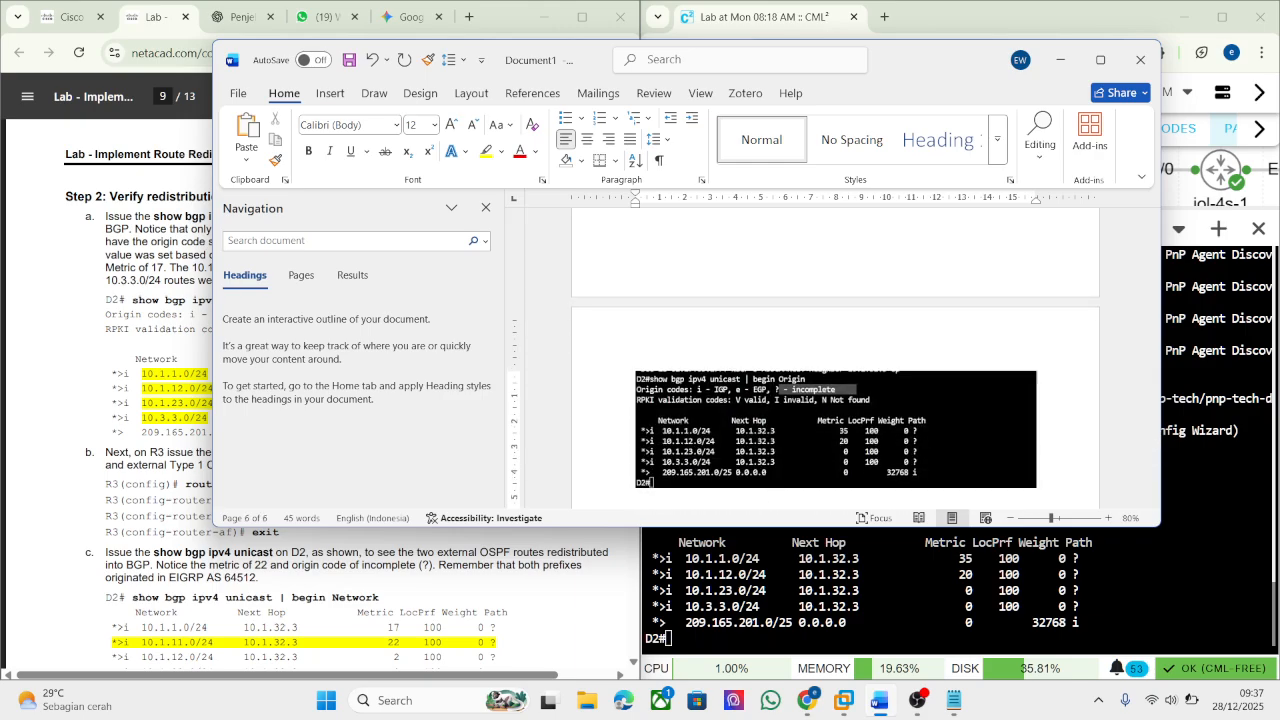
# Copy the Step 2b instruction about redistributing internal and external Type 1 OSPF routes and paste it below the D2 screenshot in the Word report.
pyautogui.click(125, 484)
pyautogui.moveTo(85, 456); pyautogui.dragTo(206, 458)
pyautogui.click(290, 464)
pyautogui.click(230, 461)
pyautogui.moveTo(323, 467); pyautogui.dragTo(86, 452)
pyautogui.hotkey('ctrl', 'c')
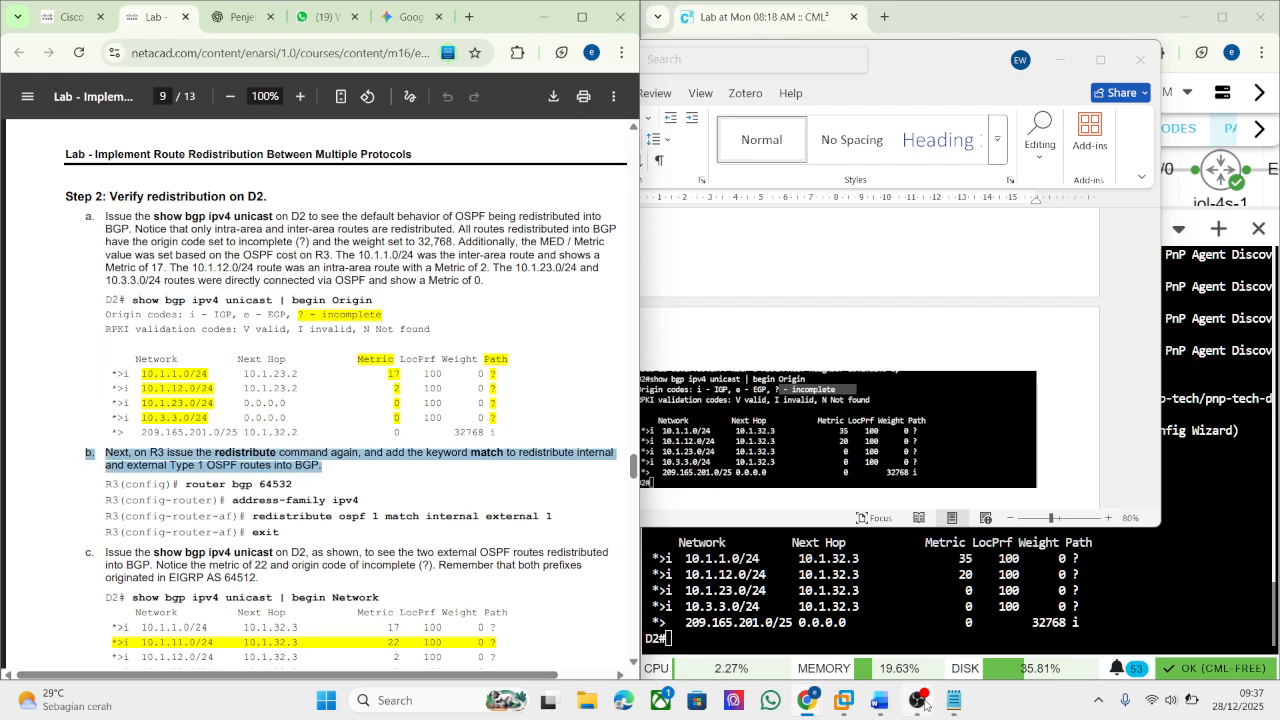
pyautogui.click(879, 702)
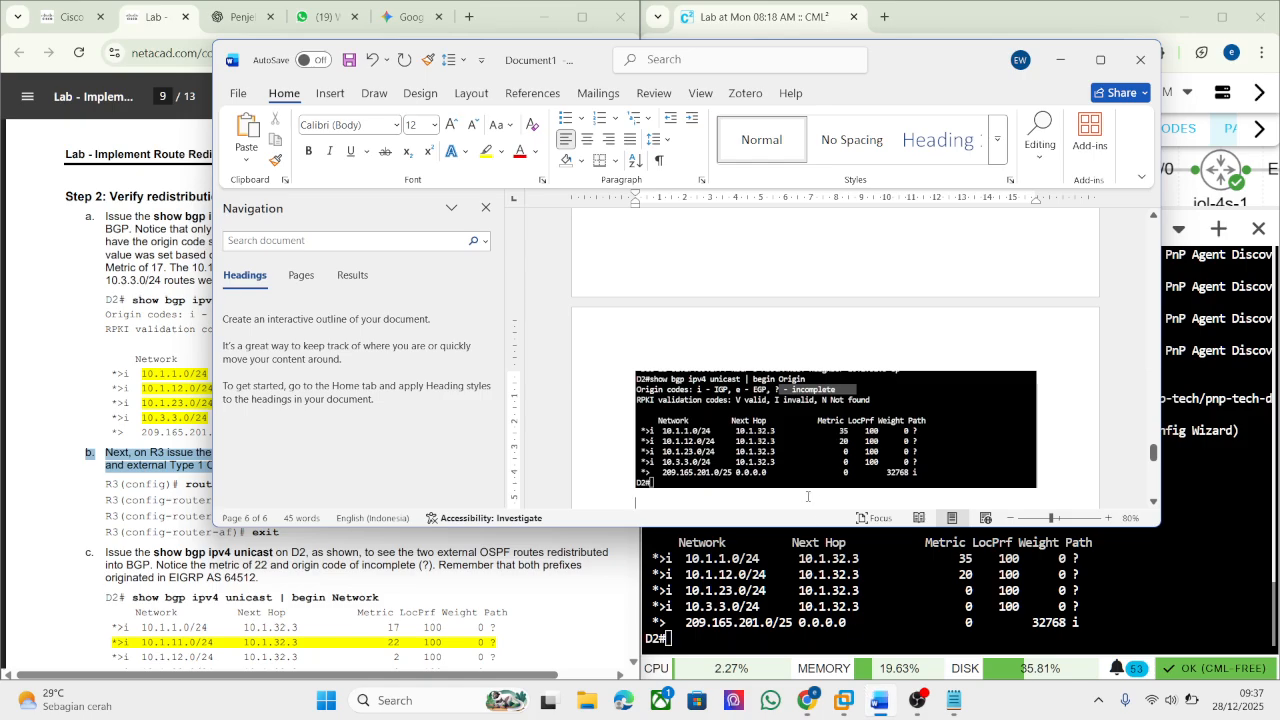
pyautogui.press('Return')
pyautogui.hotkey('ctrl', 'v')
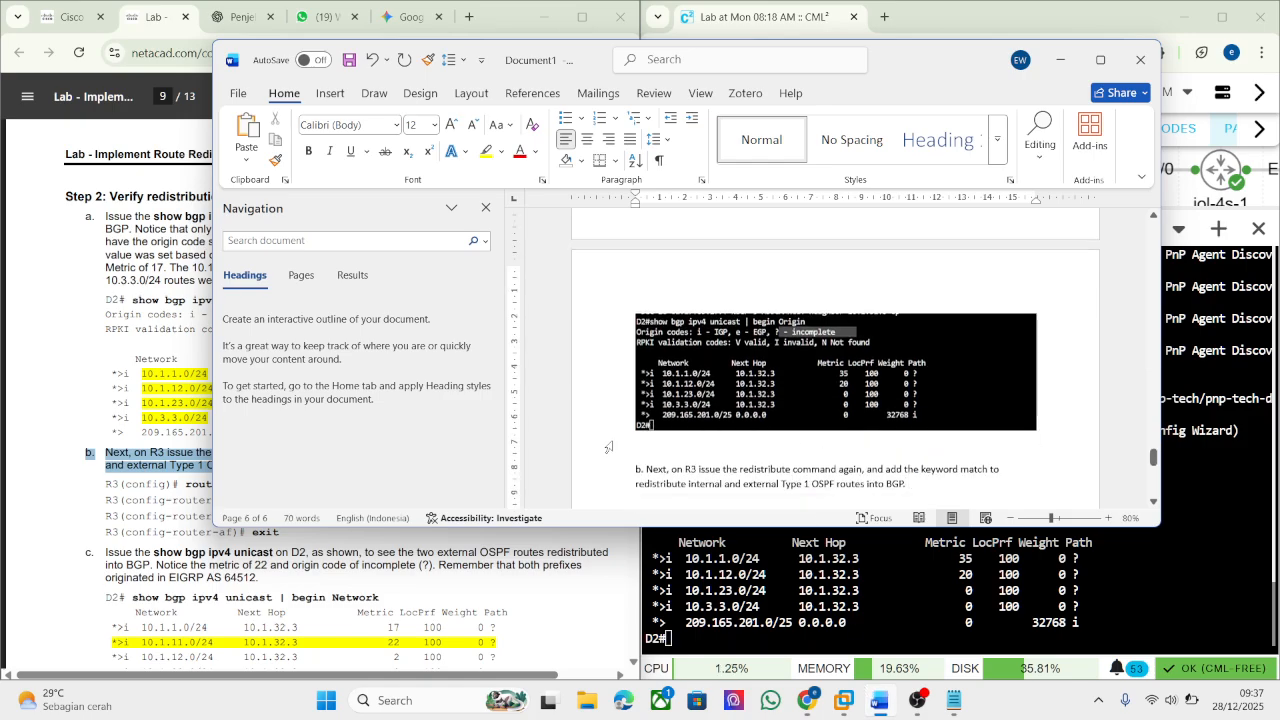
pyautogui.scroll(-2, 609, 448)
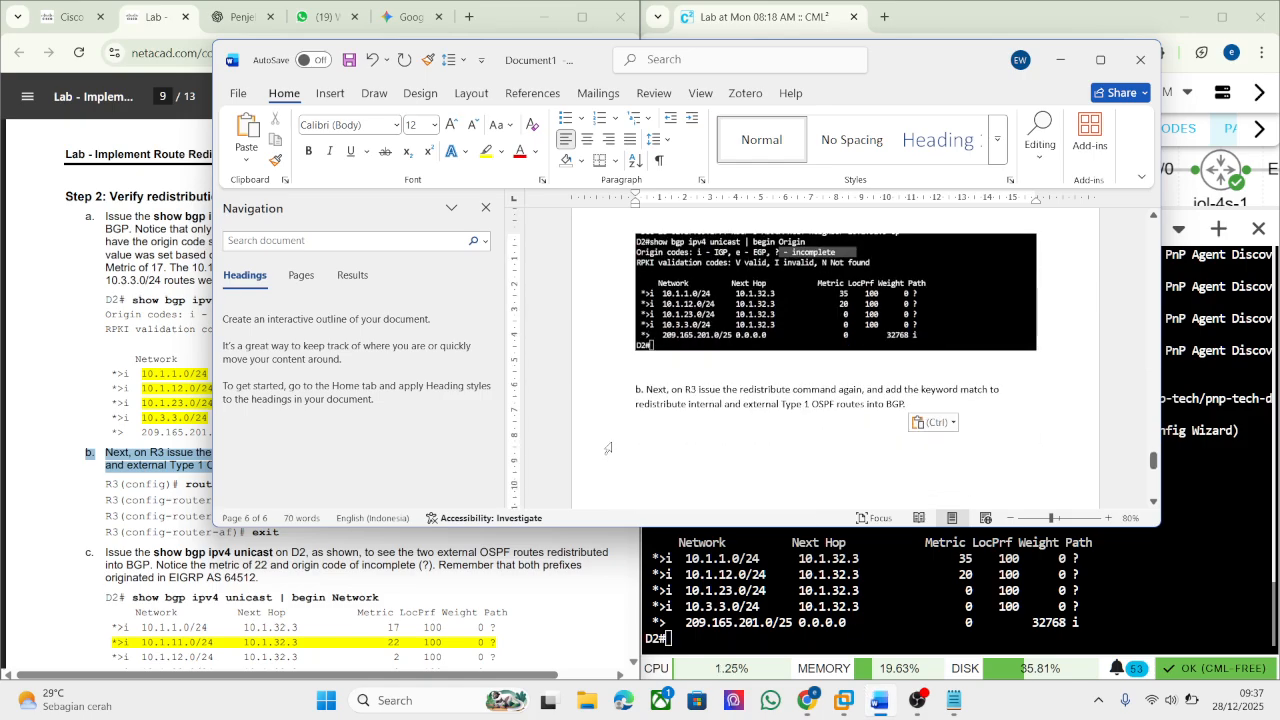
# Copy "router bgp 64532" from Step 2b of the lab guide and run it in R3's console.
pyautogui.click(5, 440)
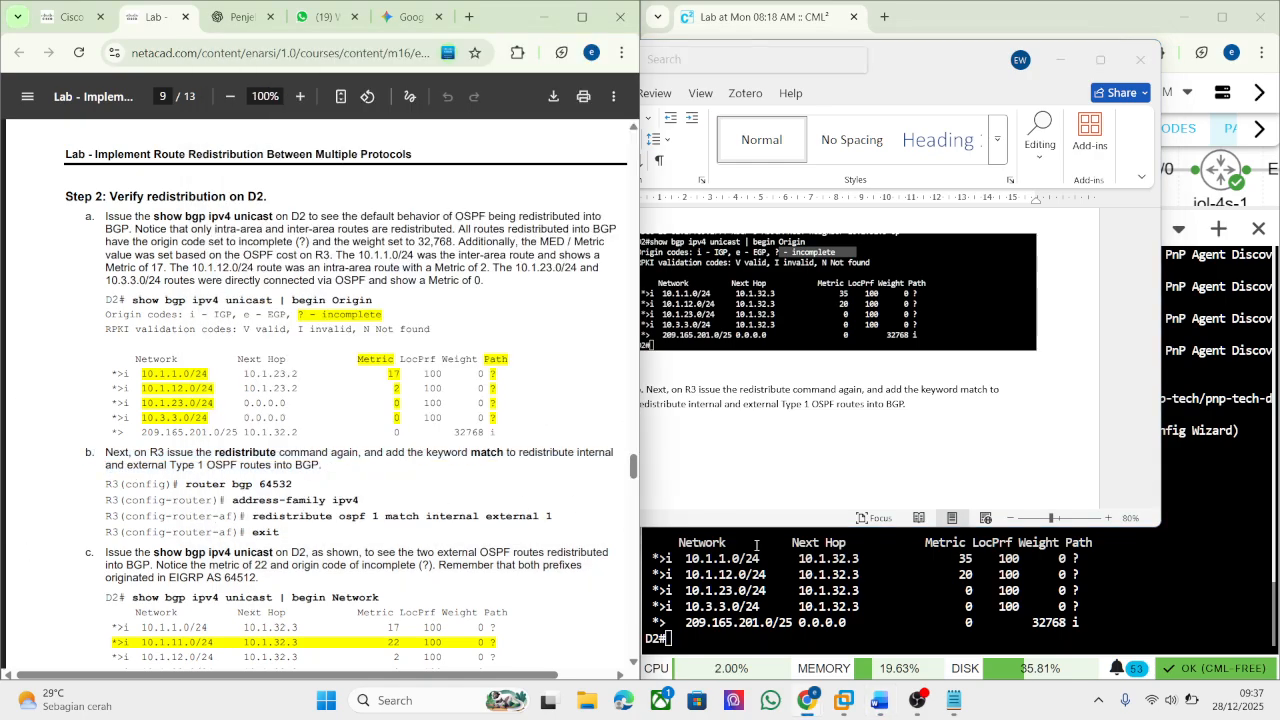
pyautogui.click(756, 560)
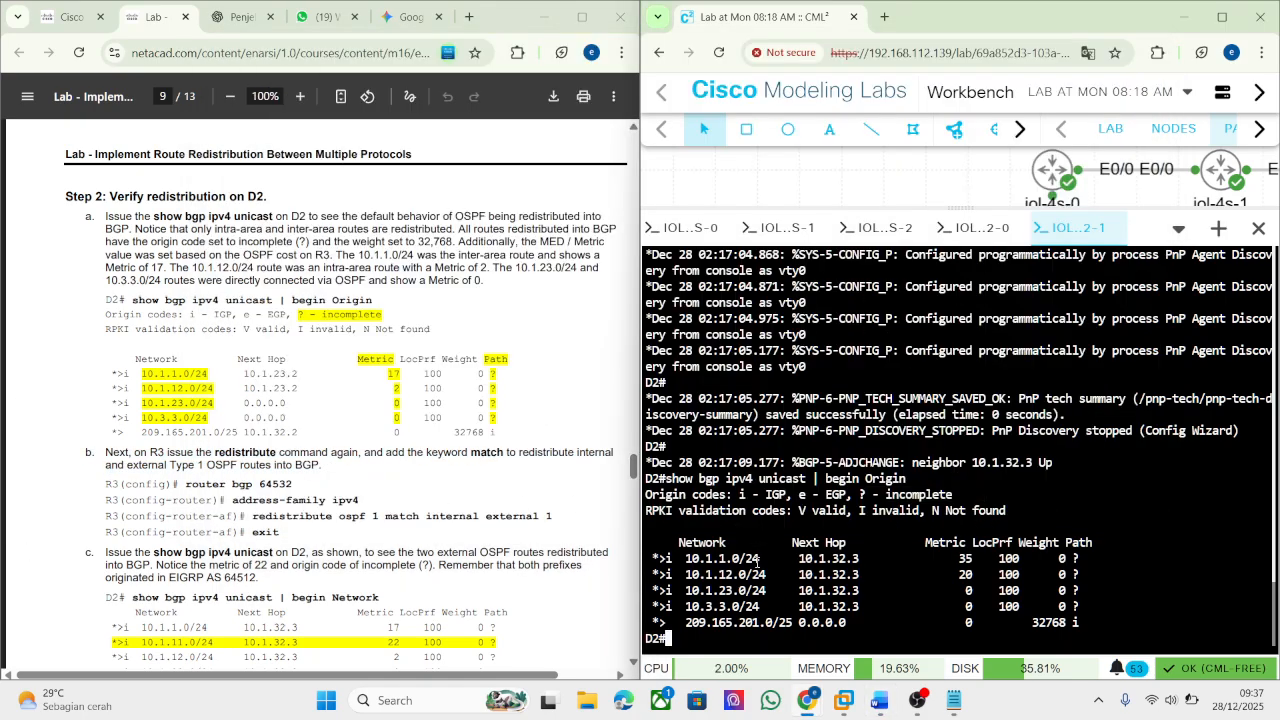
pyautogui.click(882, 228)
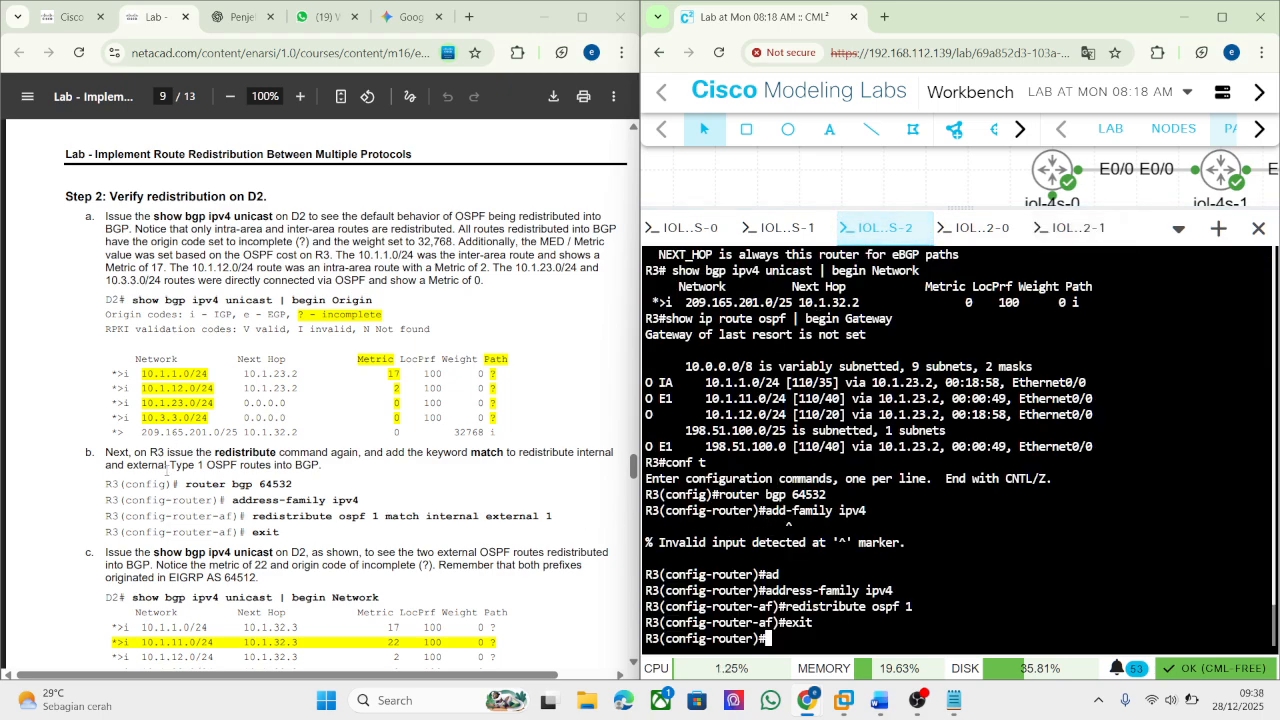
pyautogui.click(206, 481)
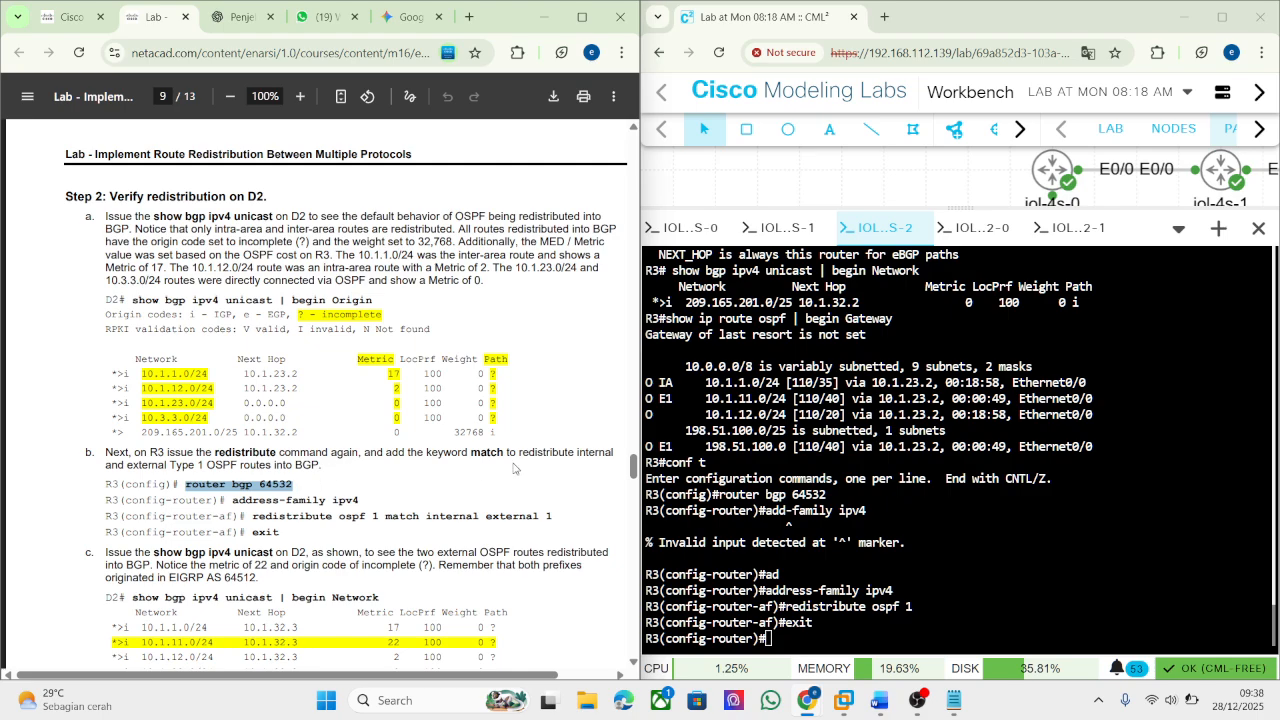
pyautogui.click(797, 477)
pyautogui.rightClick(797, 480)
pyautogui.click(855, 250)
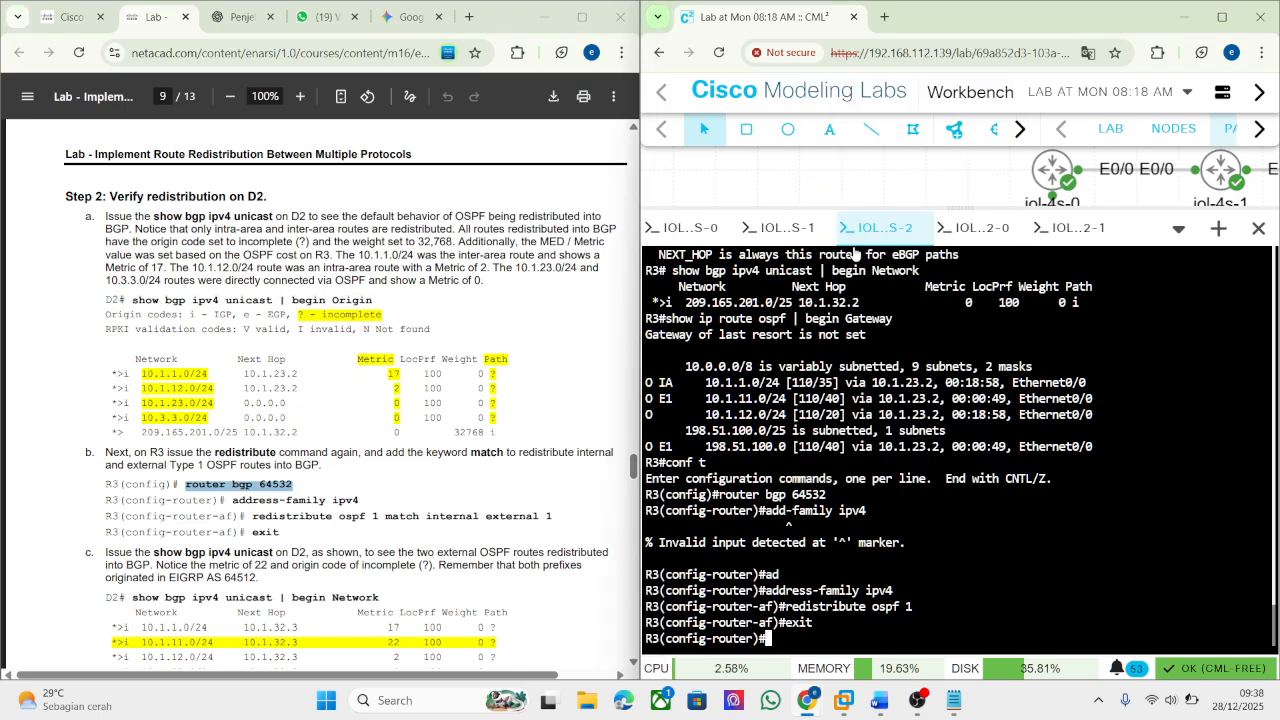
pyautogui.press('Return')
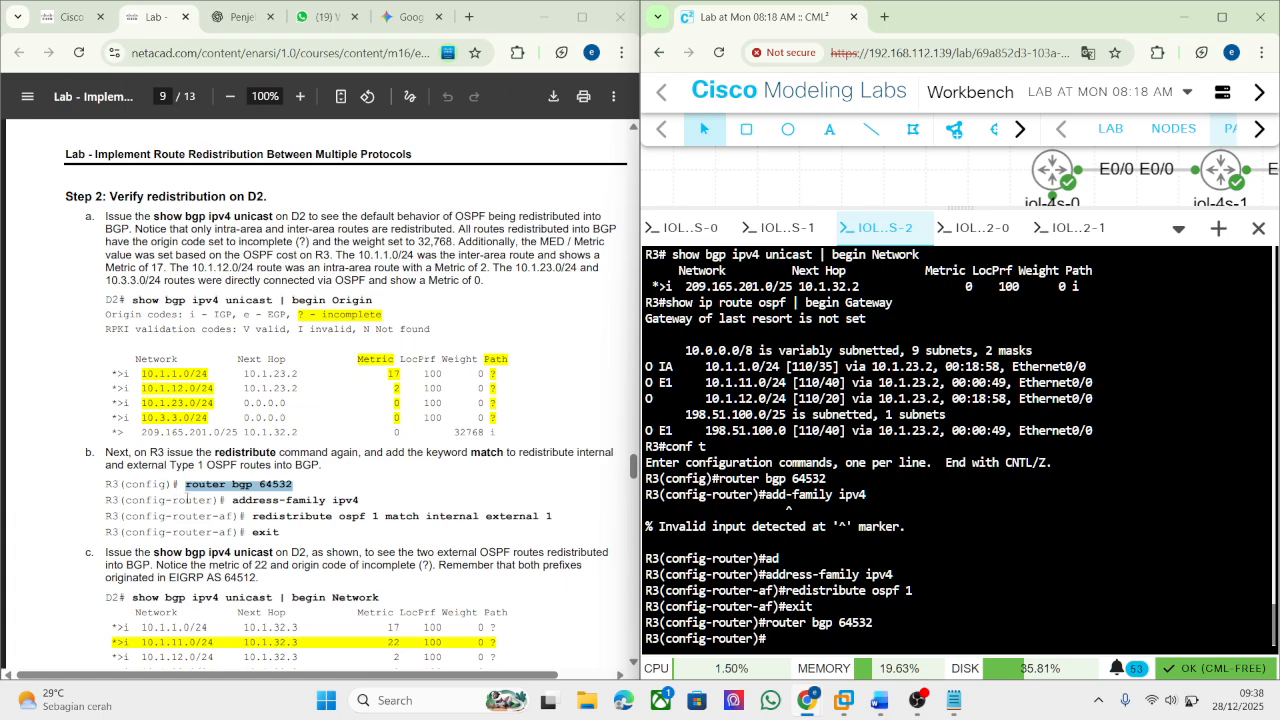
# Dismiss the low-battery notice and try to run the guide's "address-family ipv4" command on R3.
pyautogui.moveTo(232, 500); pyautogui.dragTo(360, 501)
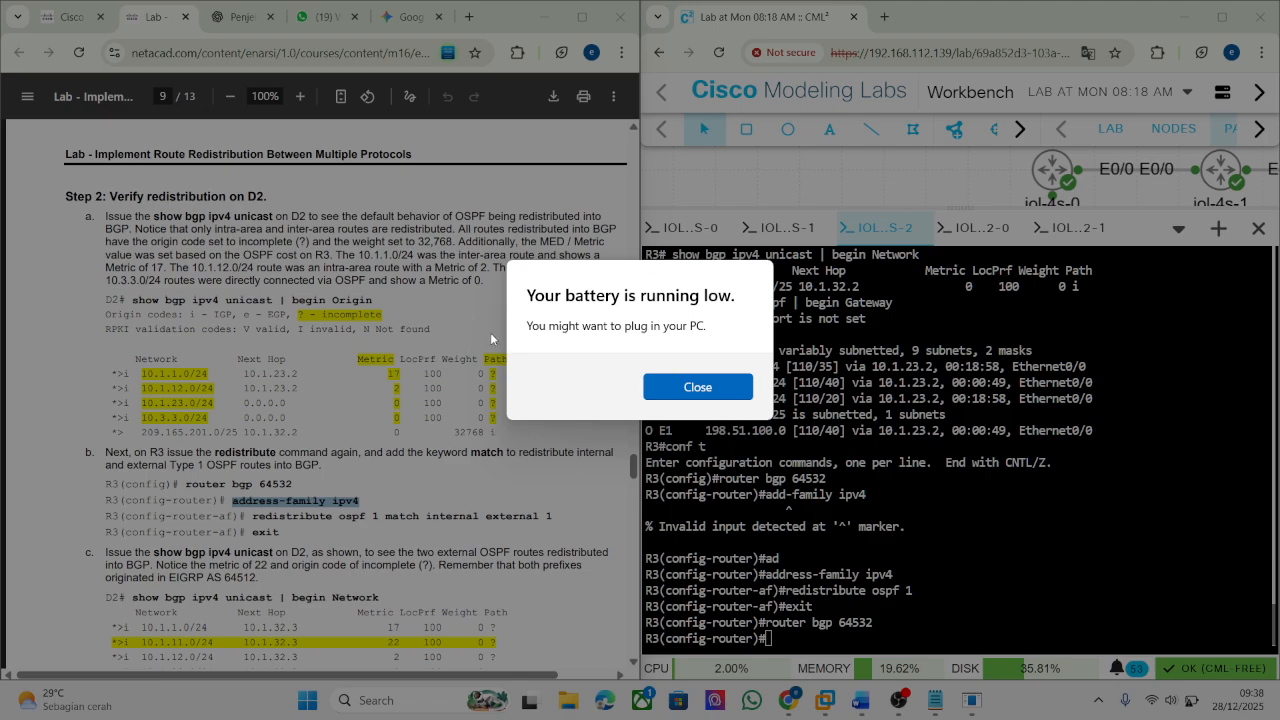
pyautogui.click(479, 348)
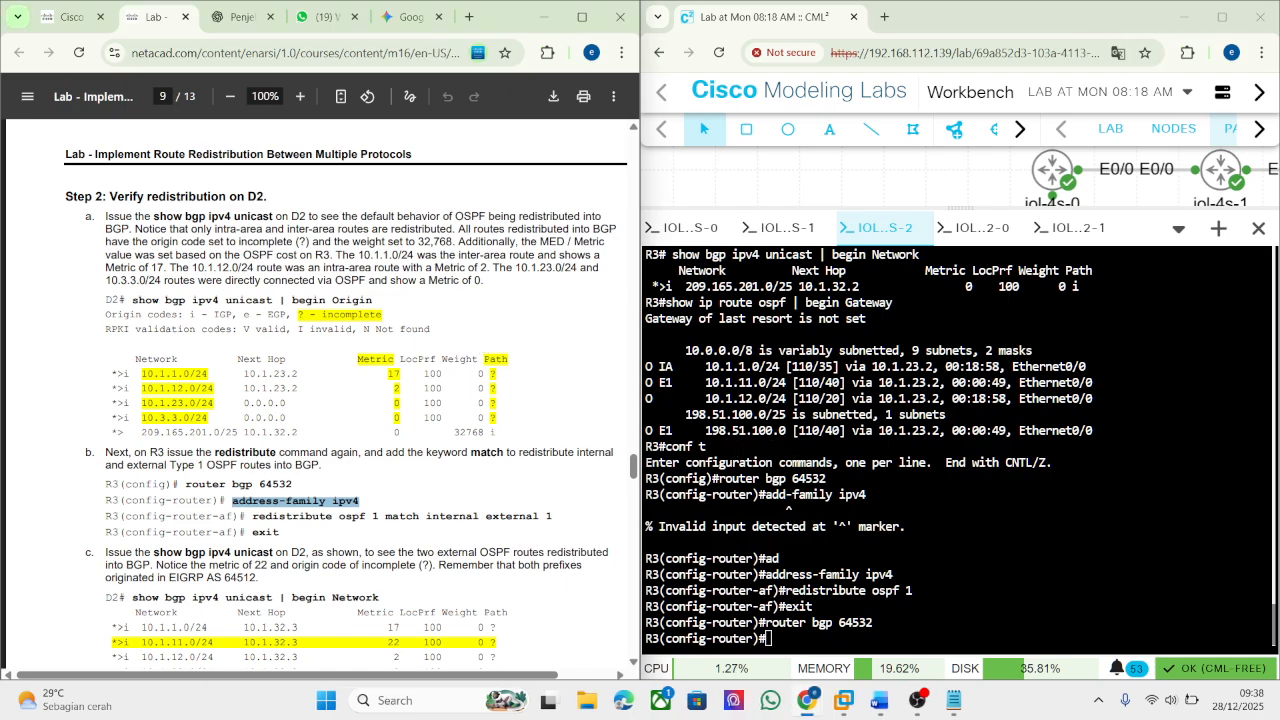
pyautogui.rightClick(807, 458)
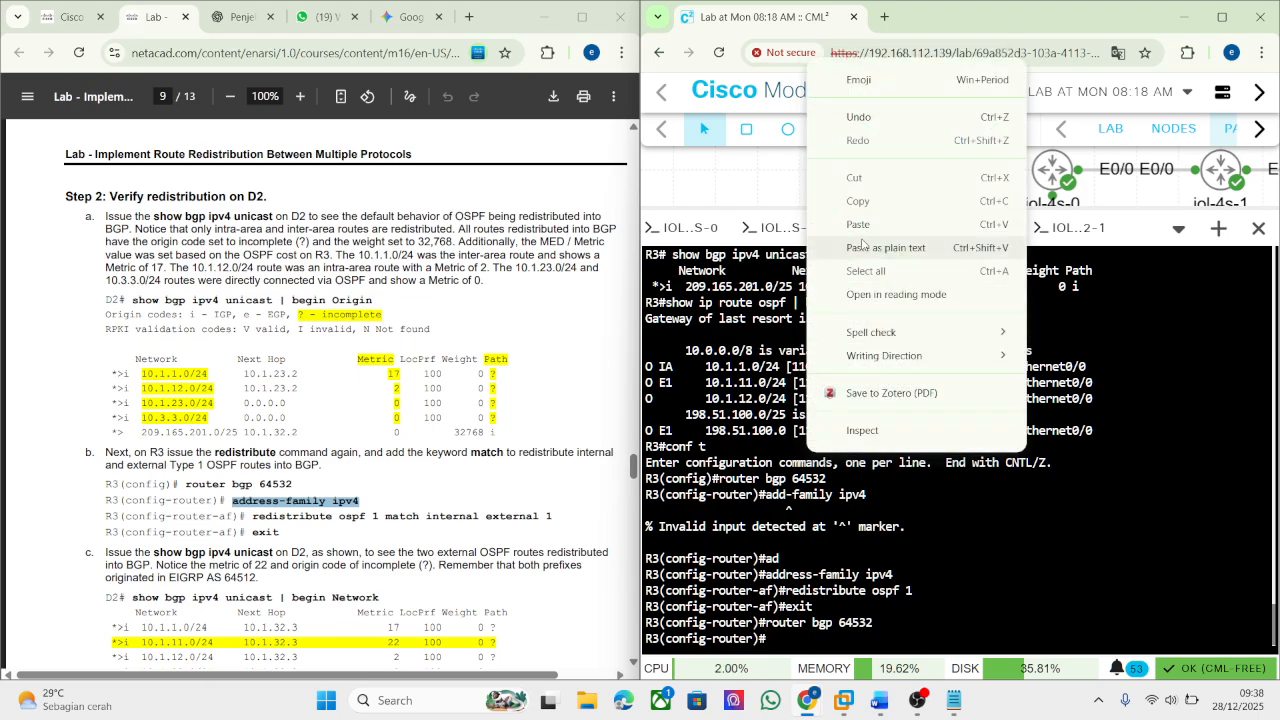
pyautogui.click(862, 247)
pyautogui.press('Return')
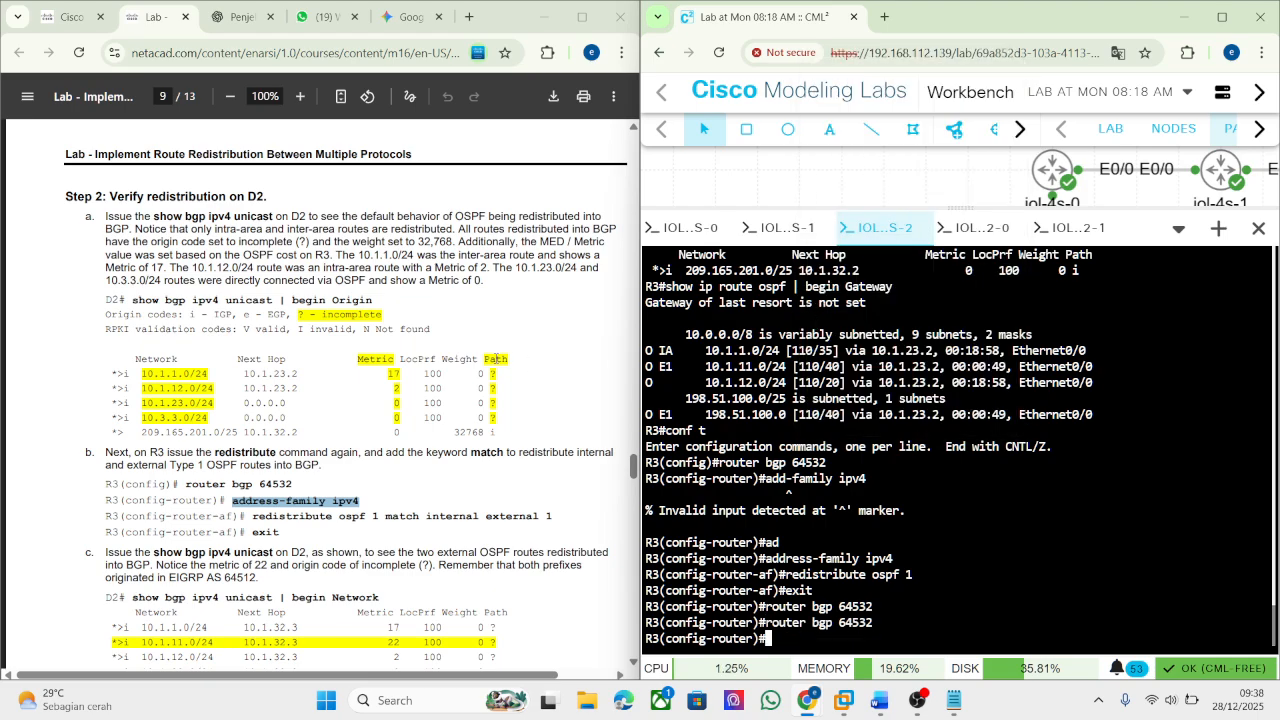
# Run "redistribute ospf 1 match internal external 1" on R3, copied from the lab guide, and exit BGP router configuration.
pyautogui.moveTo(253, 518); pyautogui.dragTo(553, 530)
pyautogui.press('super+c')
pyautogui.rightClick(962, 574)
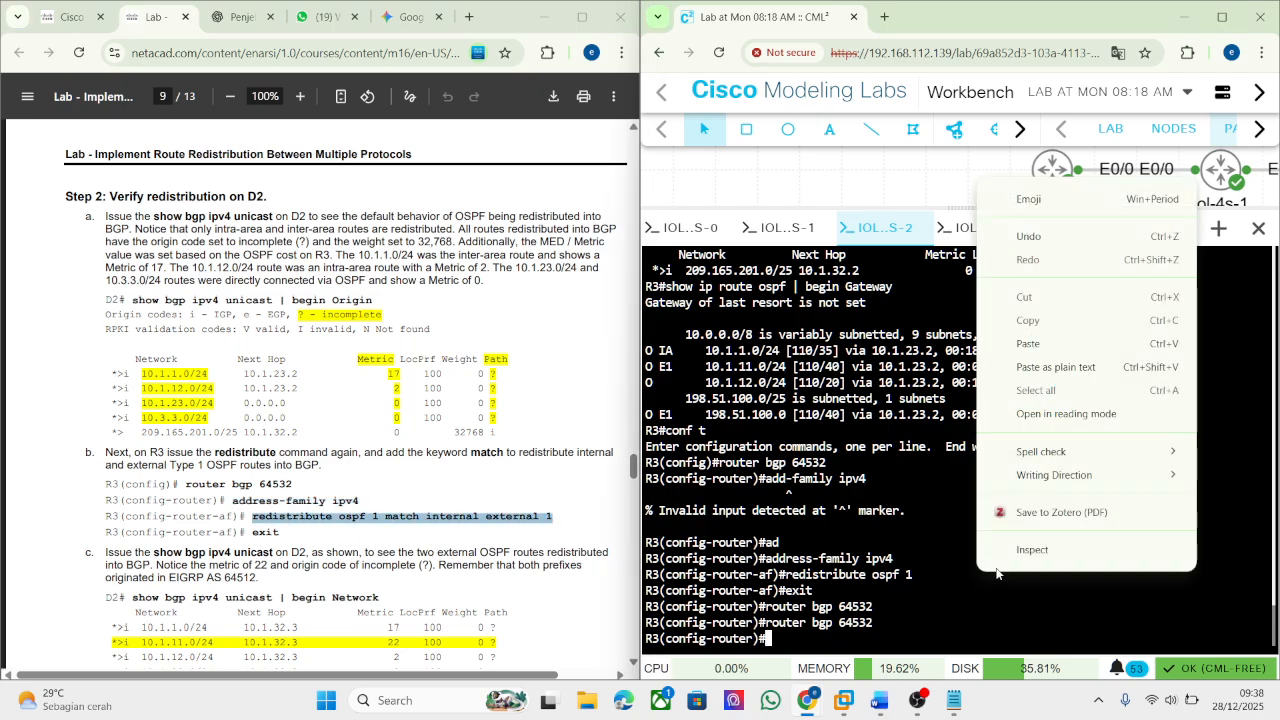
pyautogui.click(1000, 347)
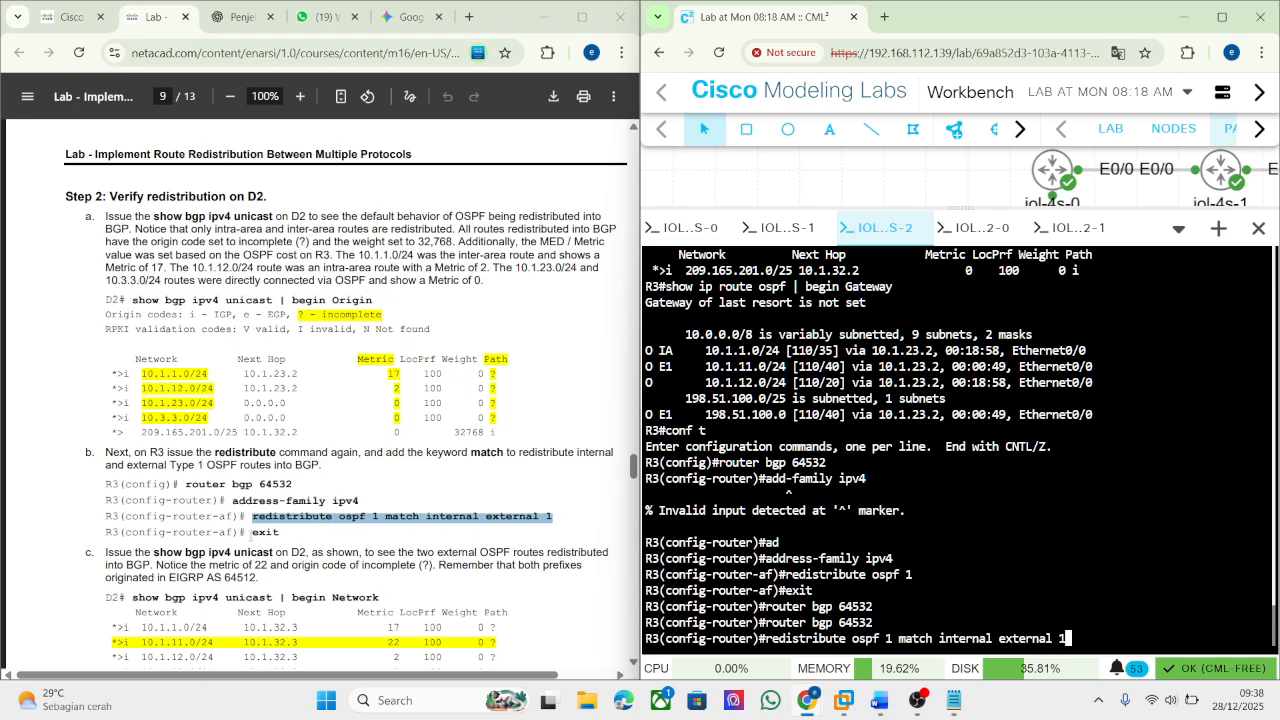
pyautogui.moveTo(251, 532); pyautogui.dragTo(286, 537)
pyautogui.press('super+c')
pyautogui.click(704, 522)
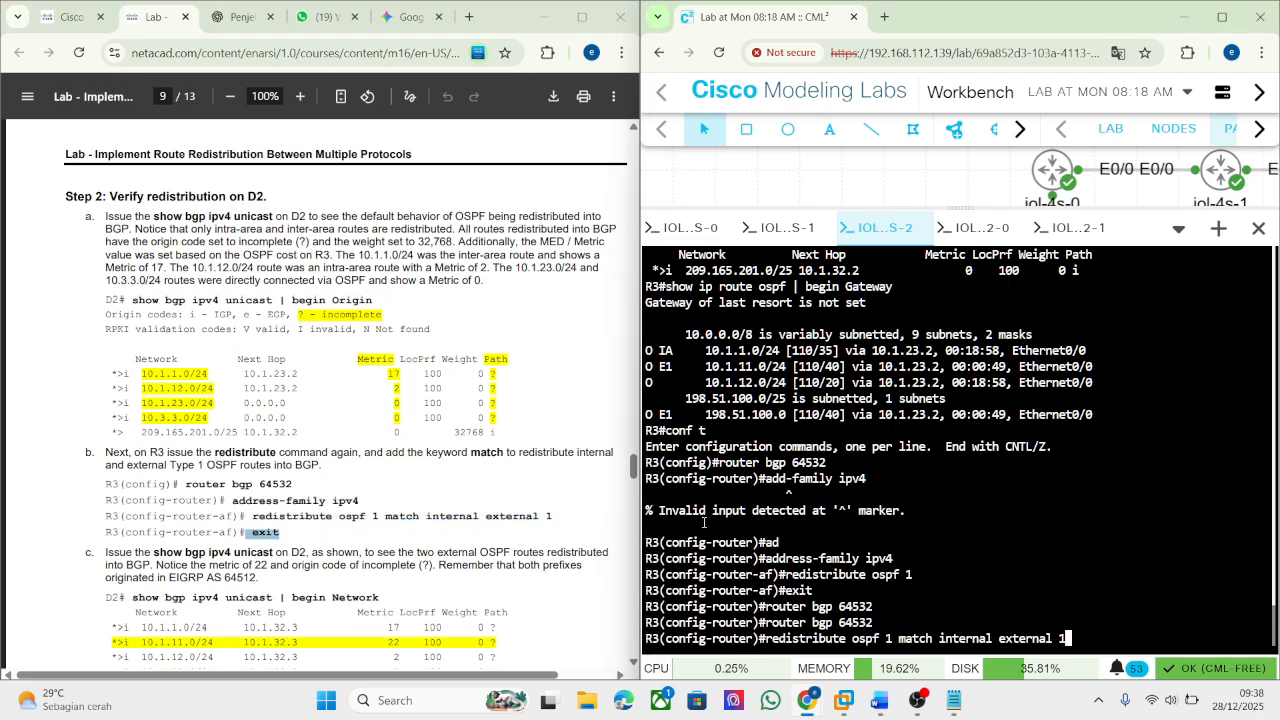
pyautogui.press('Return')
pyautogui.rightClick(860, 508)
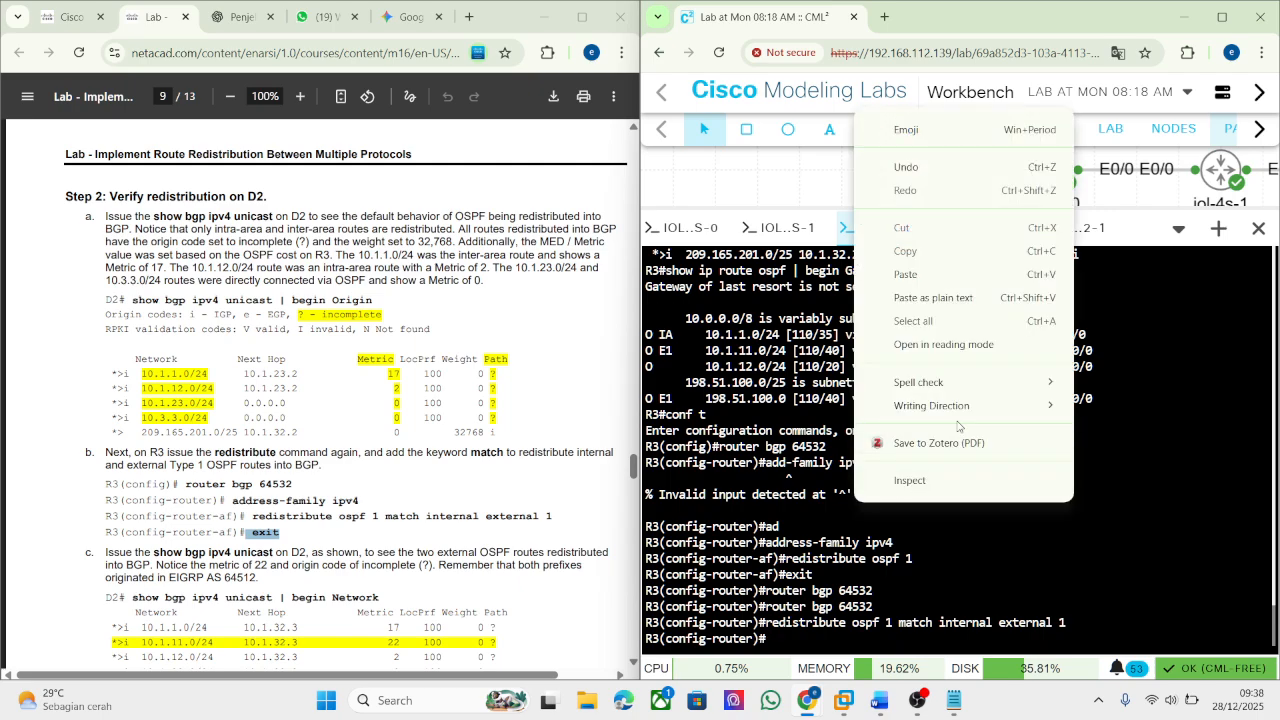
pyautogui.click(900, 280)
pyautogui.press('Return')
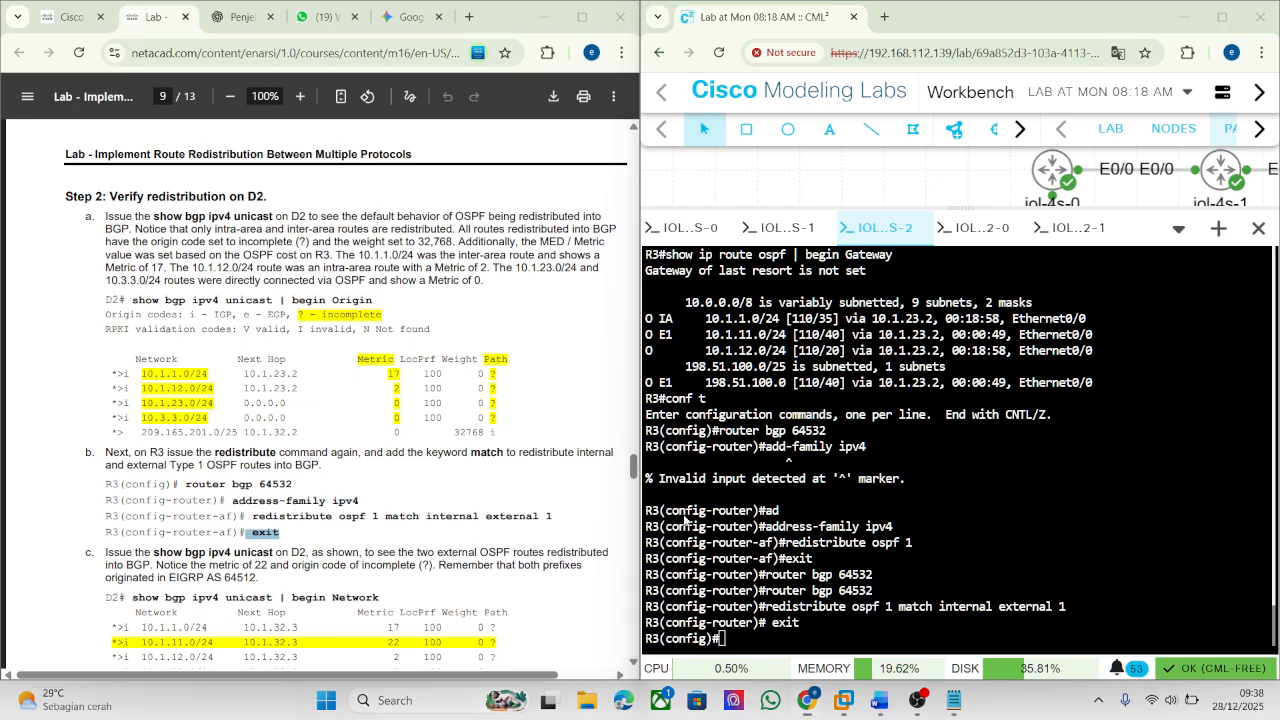
# Capture R3's "redistribute ospf 1 match internal external 1" commands and paste the screenshot below the step b text in the Word report.
pyautogui.press('super+shift+s')
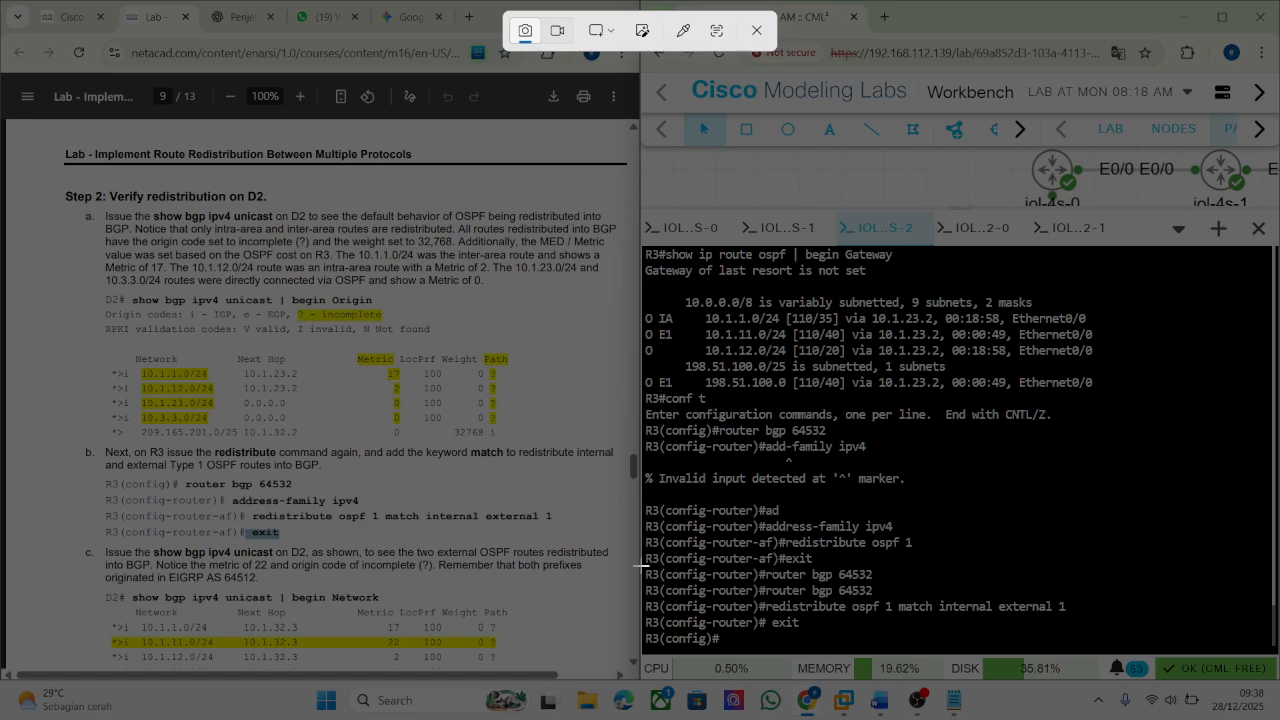
pyautogui.moveTo(641, 566); pyautogui.dragTo(1169, 656)
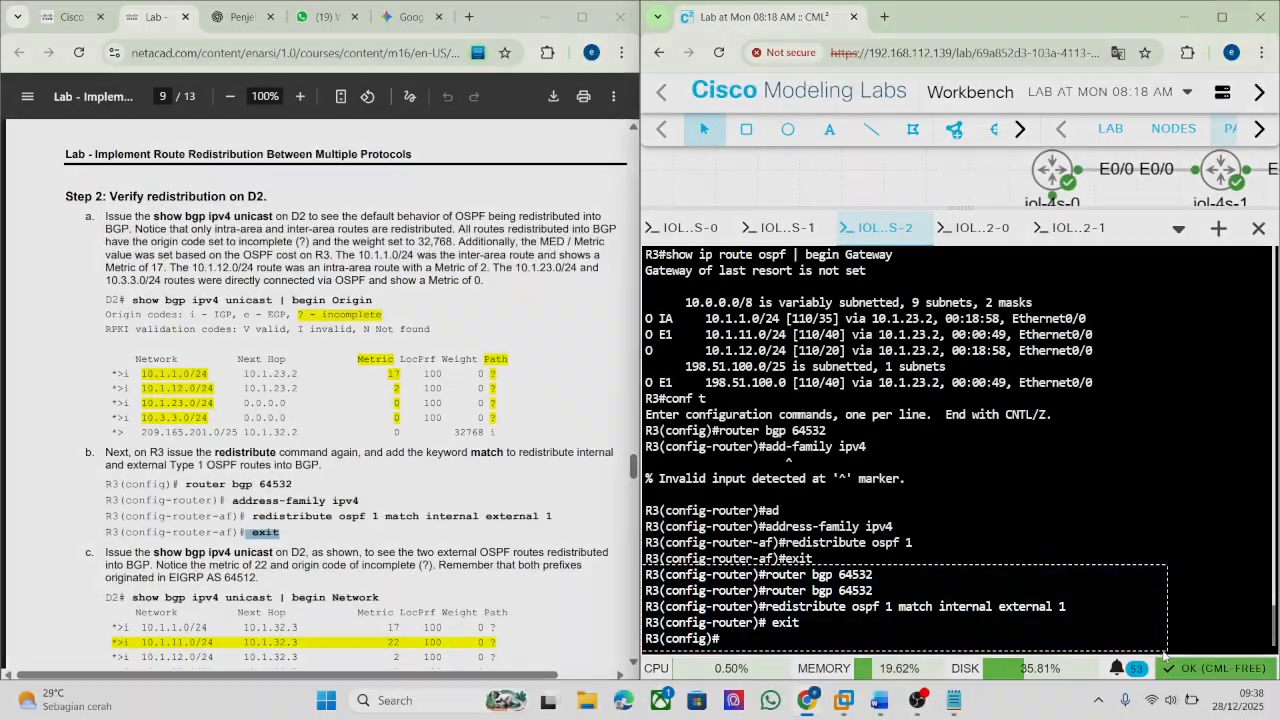
pyautogui.click(881, 700)
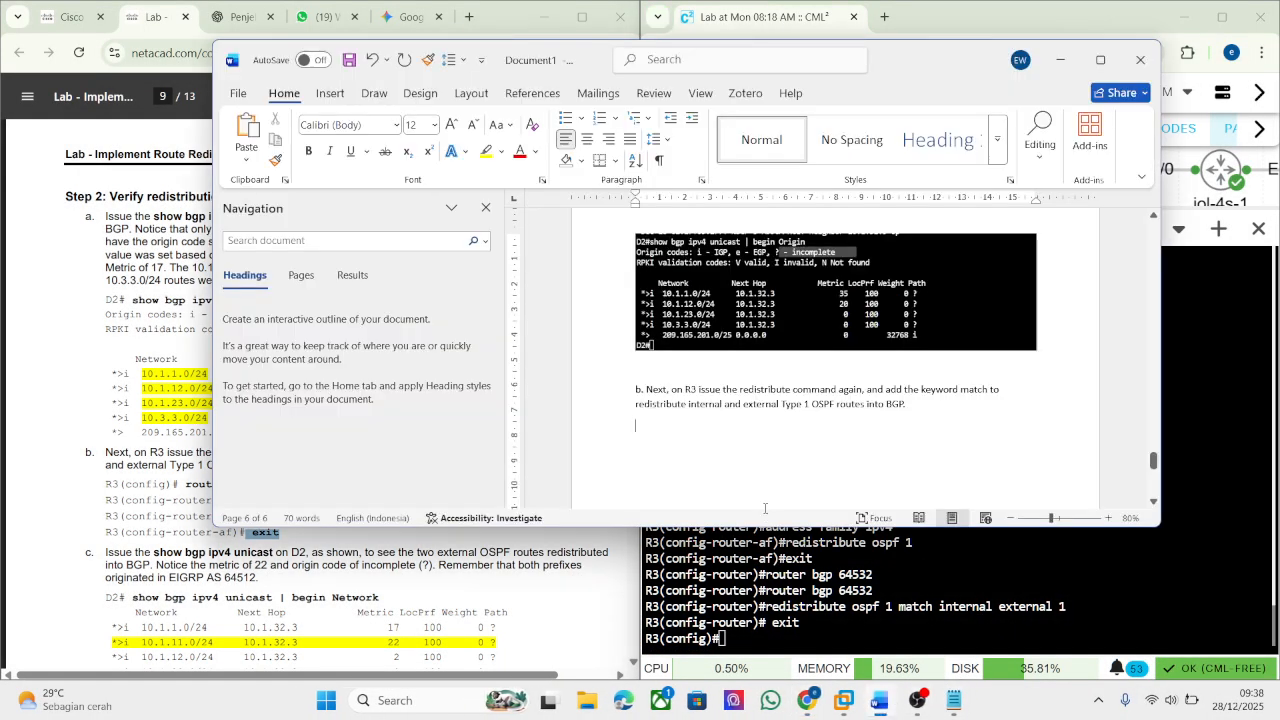
pyautogui.hotkey('ctrl', 'v')
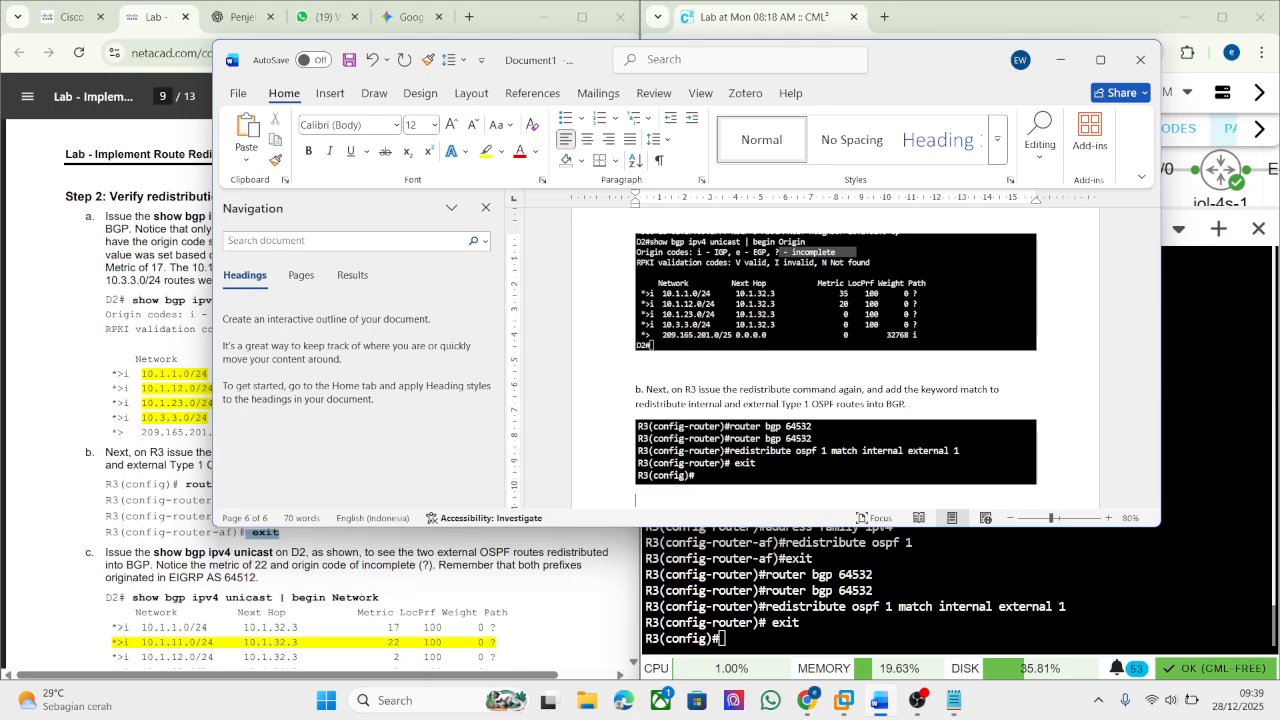
# Copy the Step 2c instruction about the two external OSPF routes and paste it below the R3 screenshot in the Word report.
pyautogui.click(92, 556)
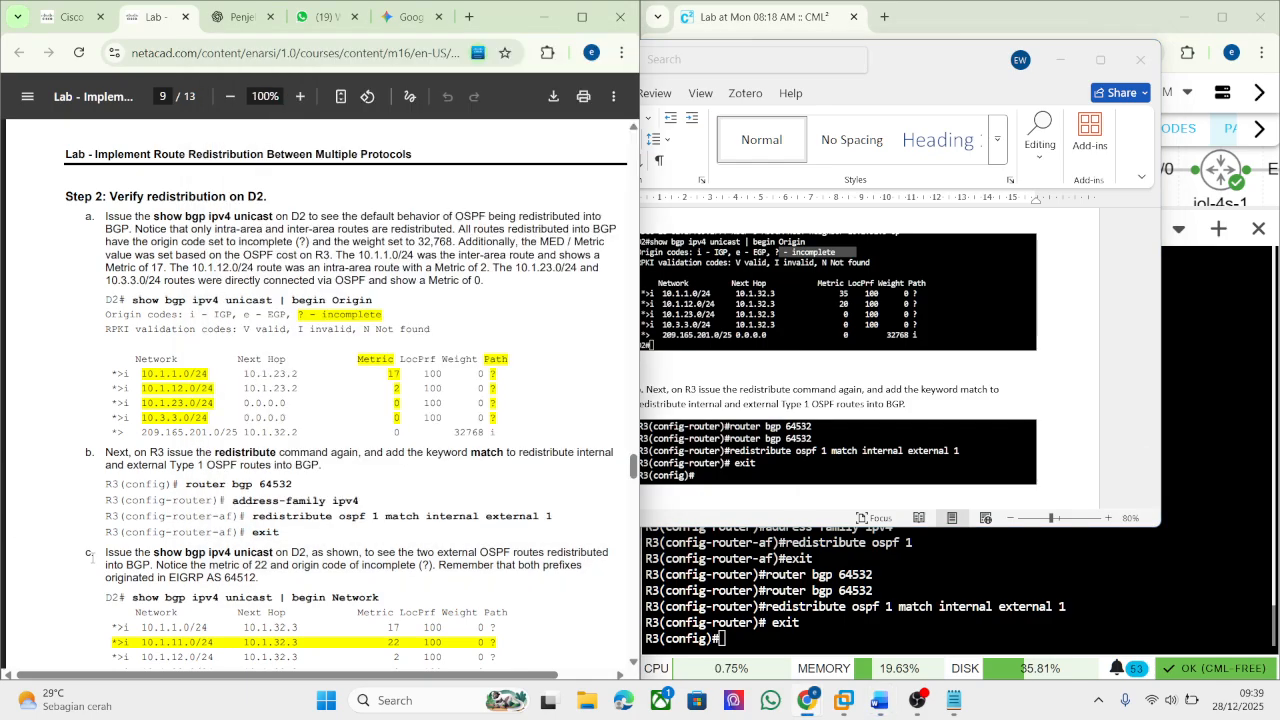
pyautogui.moveTo(94, 556); pyautogui.dragTo(245, 586)
pyautogui.hotkey('ctrl', 'c')
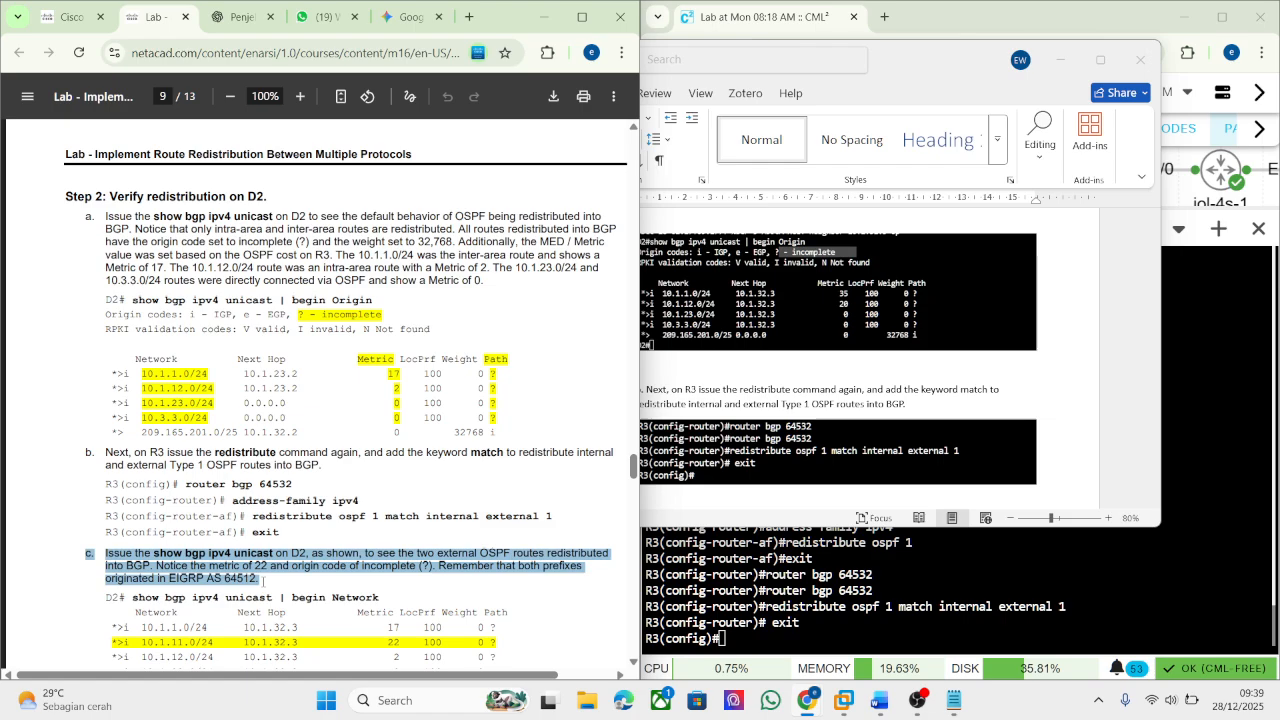
pyautogui.rightClick(242, 588)
pyautogui.click(310, 305)
pyautogui.click(888, 702)
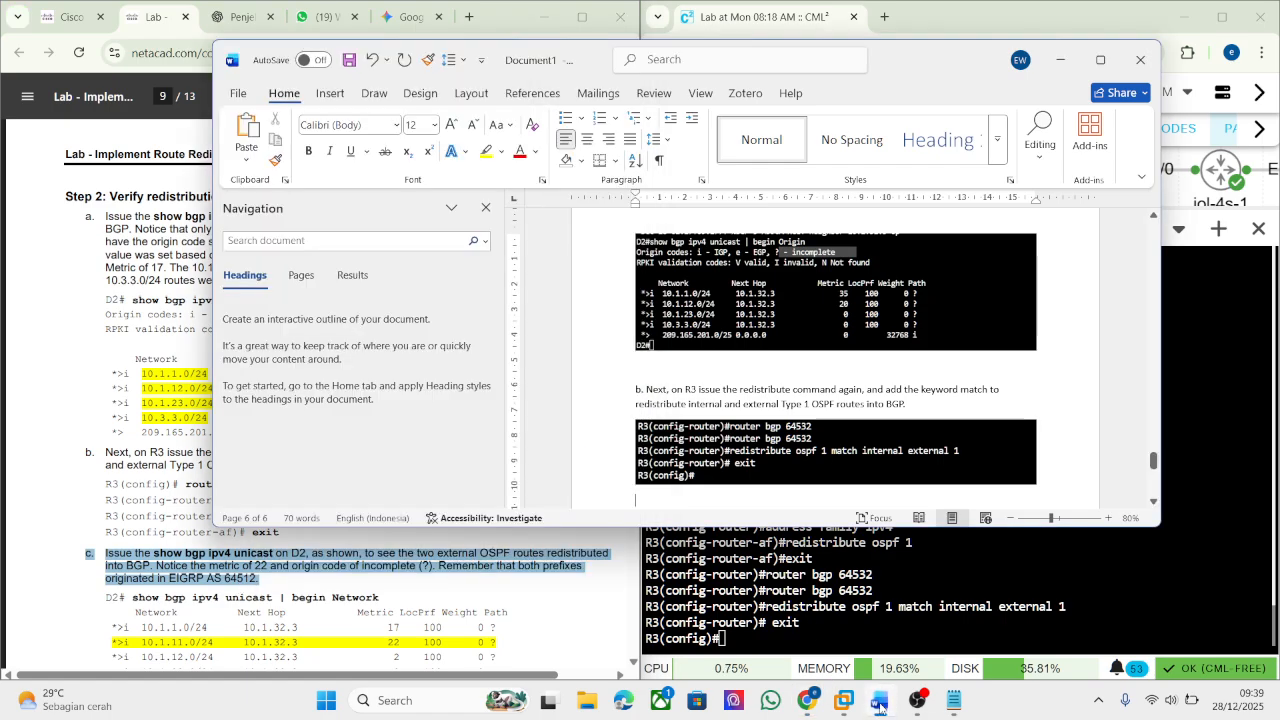
pyautogui.hotkey('ctrl', 'v')
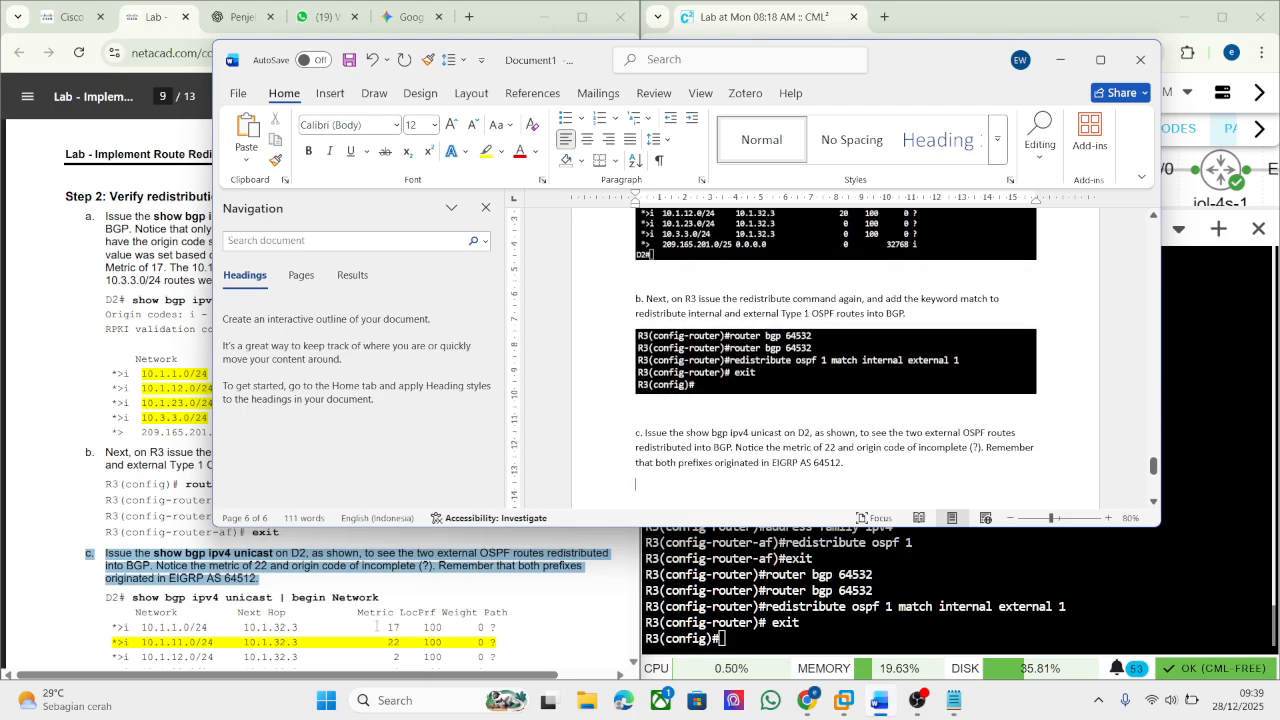
# Run "show bgp ipv4 unicast | begin Network" on D2, copied from Step 2c of the lab guide.
pyautogui.click(376, 626)
pyautogui.moveTo(134, 599); pyautogui.dragTo(384, 599)
pyautogui.rightClick(368, 600)
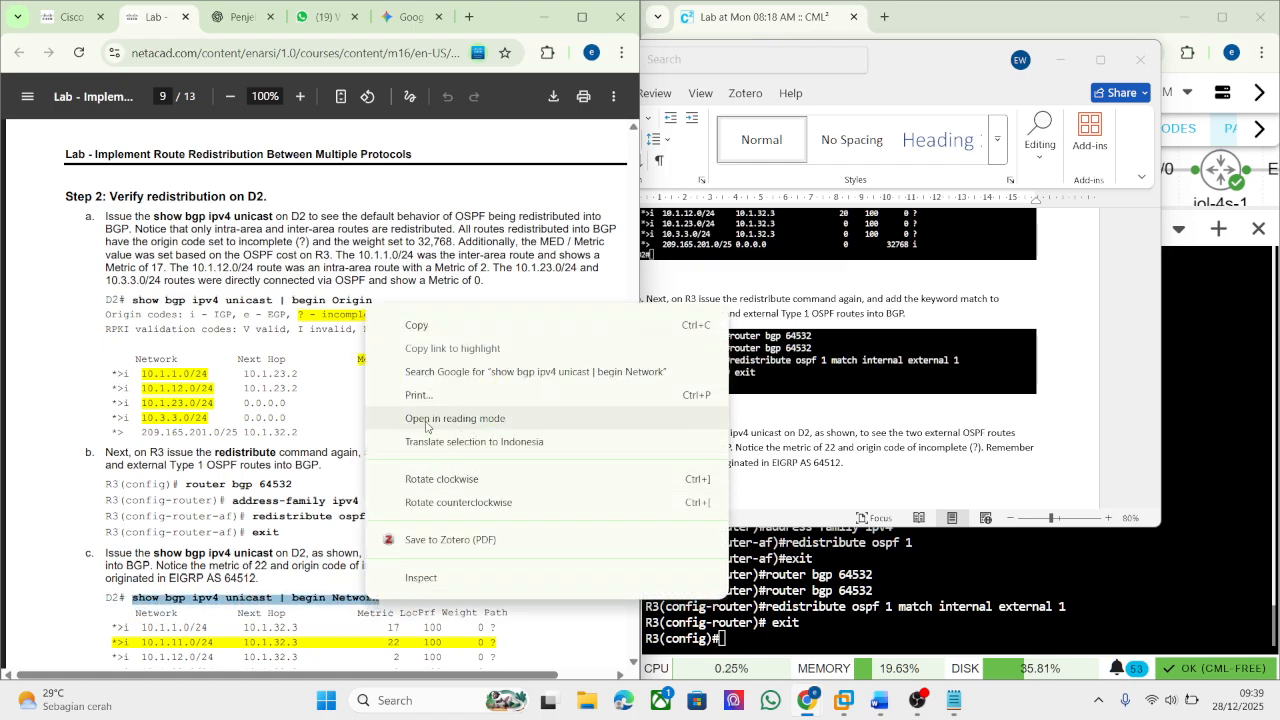
pyautogui.click(395, 322)
pyautogui.scroll(-3, 305, 420)
pyautogui.scroll(-5, 303, 418)
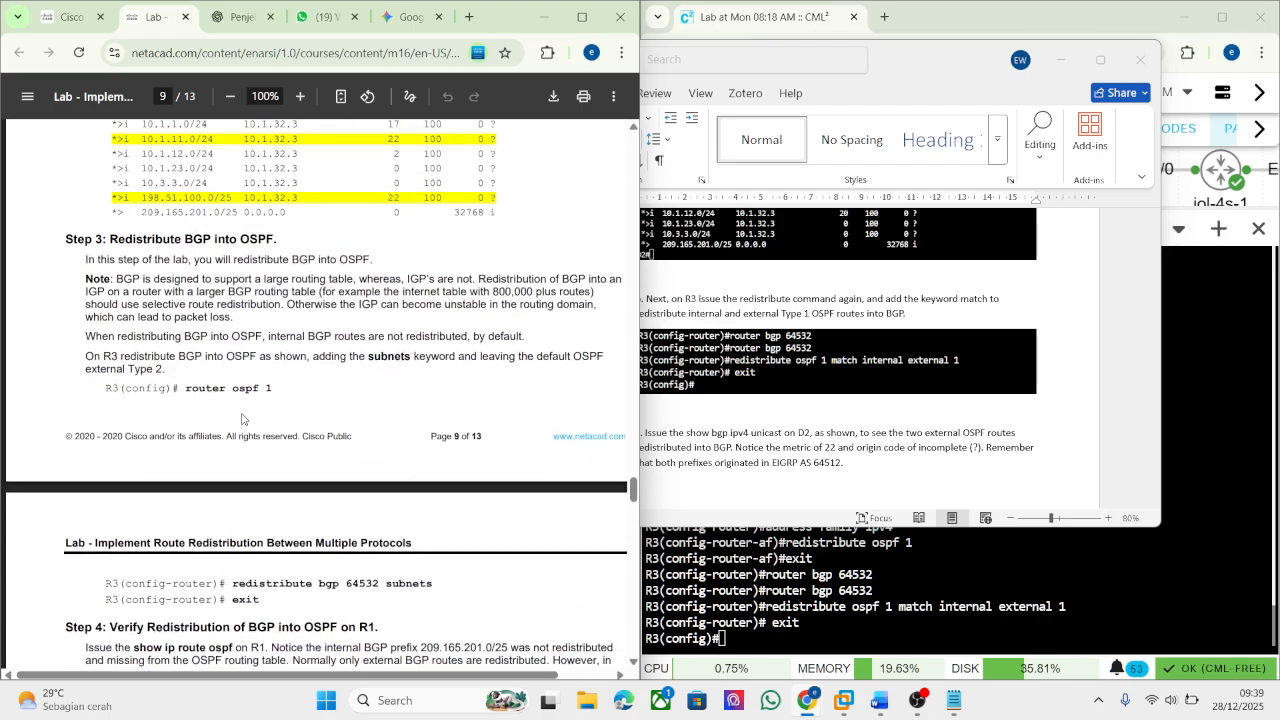
pyautogui.scroll(-1, 248, 410)
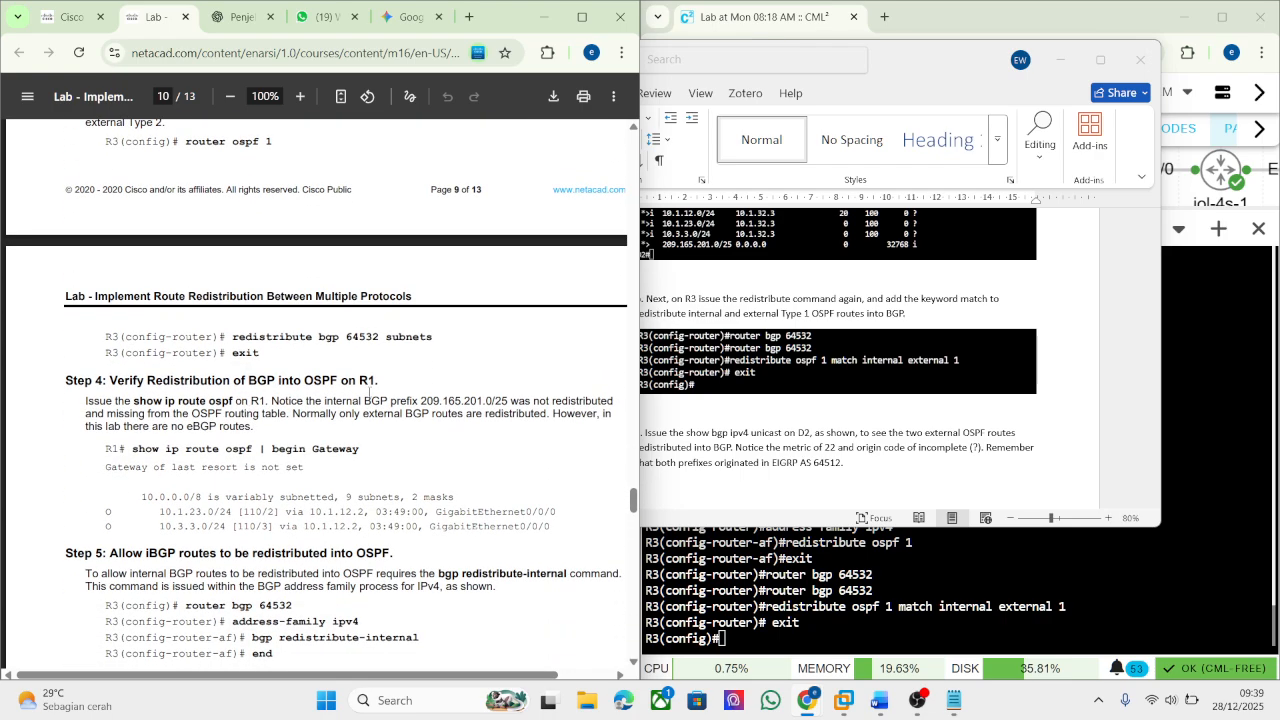
pyautogui.click(960, 580)
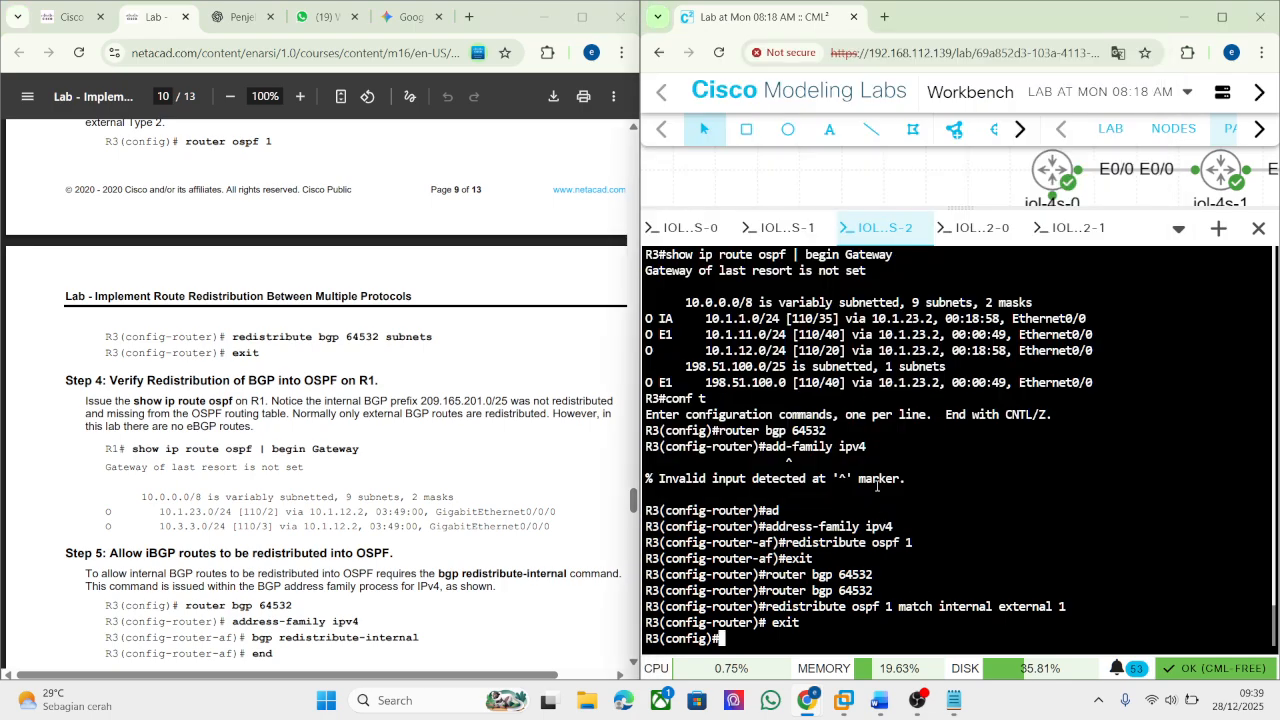
pyautogui.click(990, 232)
pyautogui.click(1070, 228)
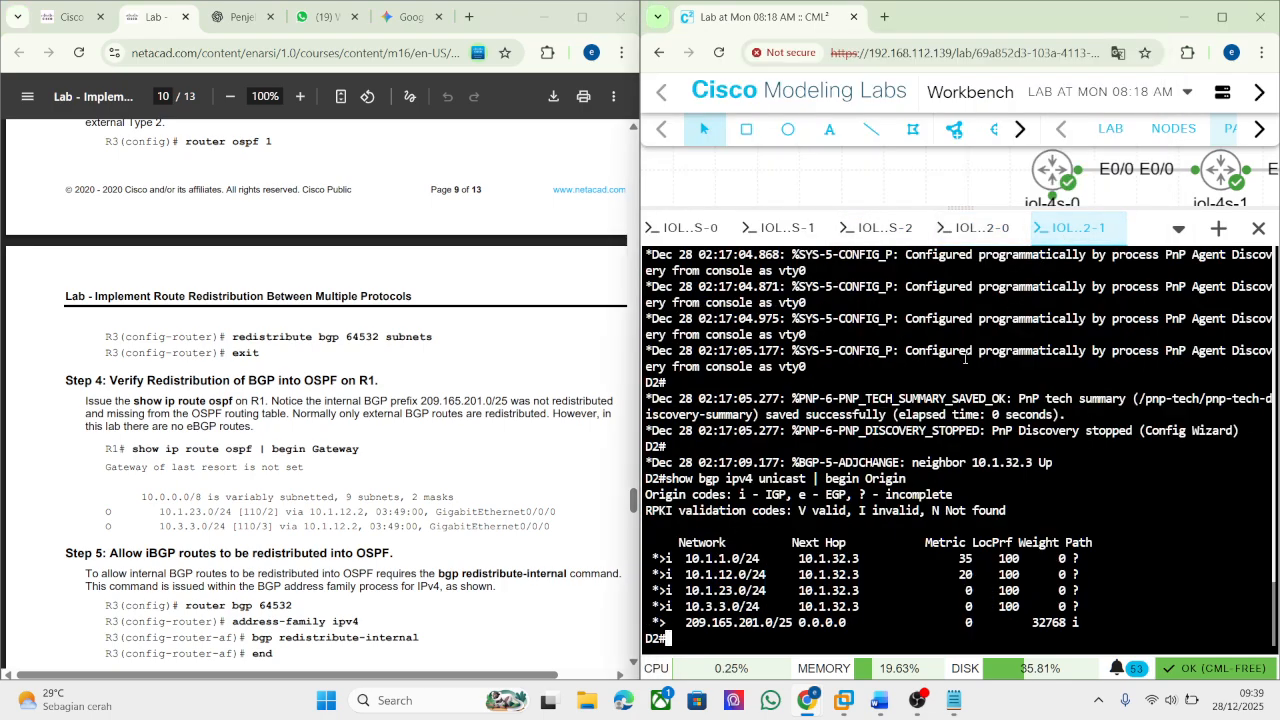
pyautogui.rightClick(962, 370)
pyautogui.click(1020, 456)
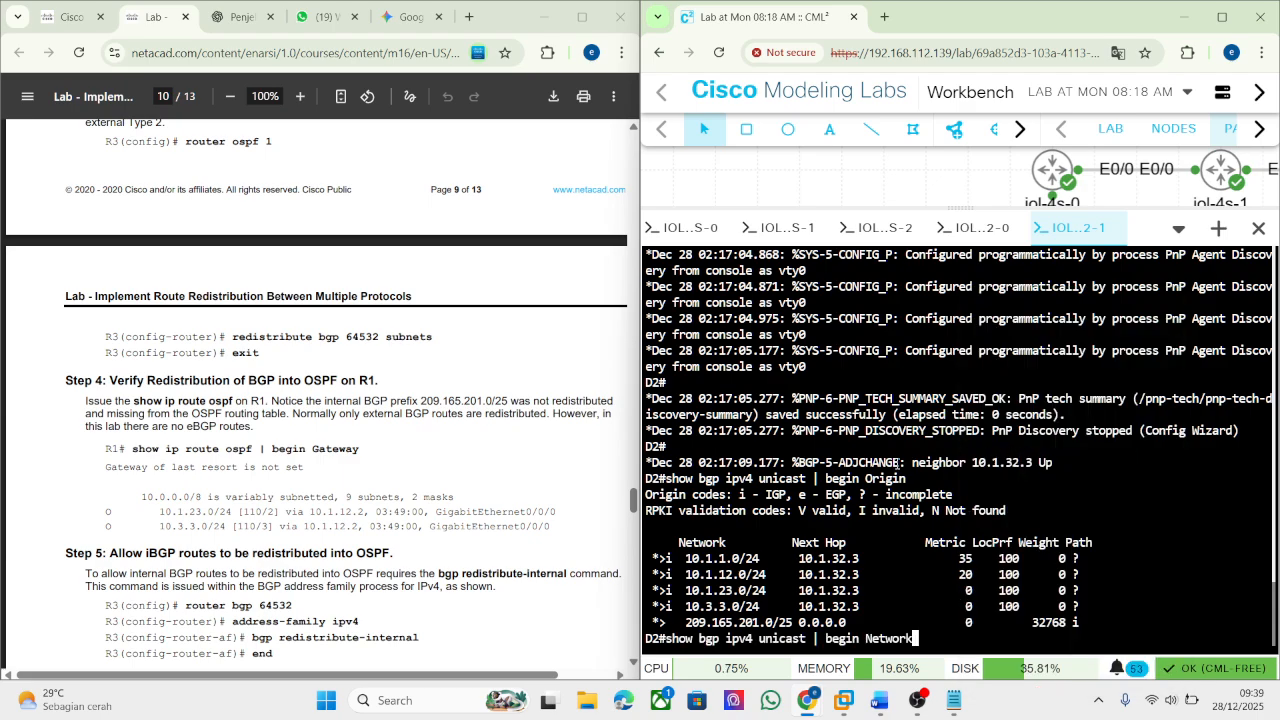
pyautogui.press('Return')
# Capture D2's "show bgp ipv4 unicast | begin Network" output and paste the screenshot below the step c text in the Word report.
pyautogui.scroll(4, 207, 510)
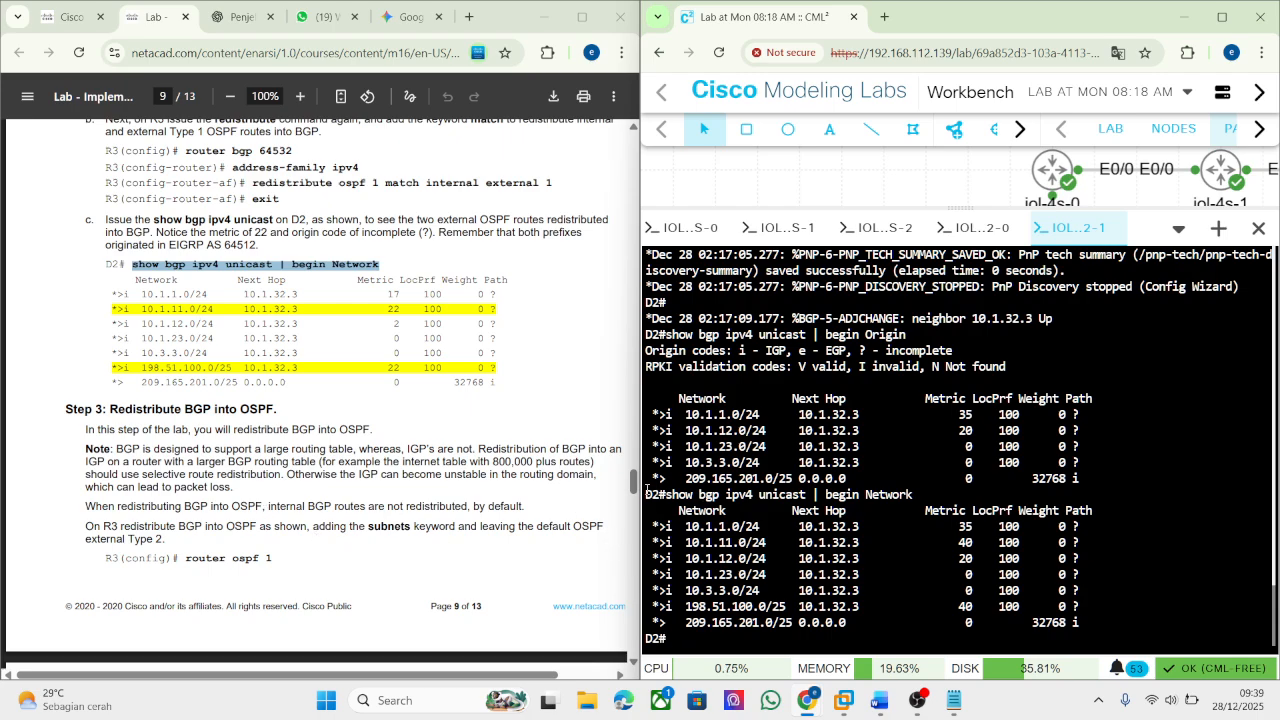
pyautogui.press('super+shift+s')
pyautogui.moveTo(642, 487); pyautogui.dragTo(1221, 653)
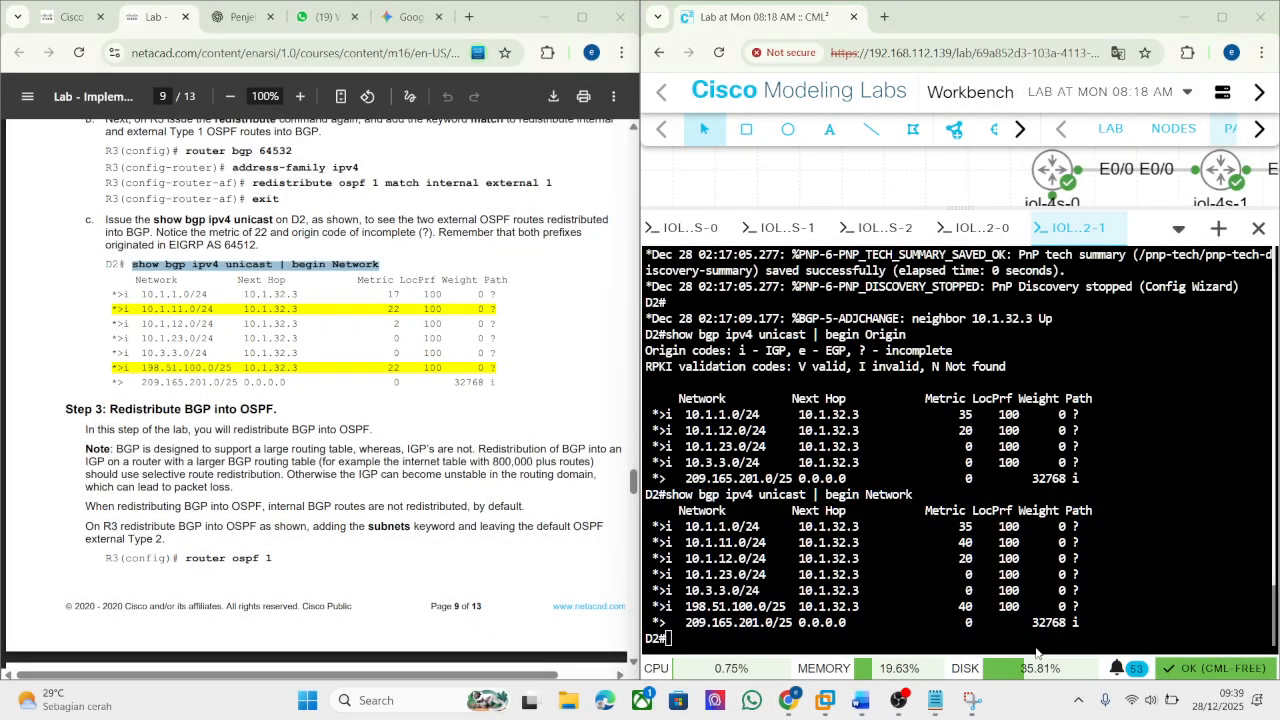
pyautogui.click(884, 701)
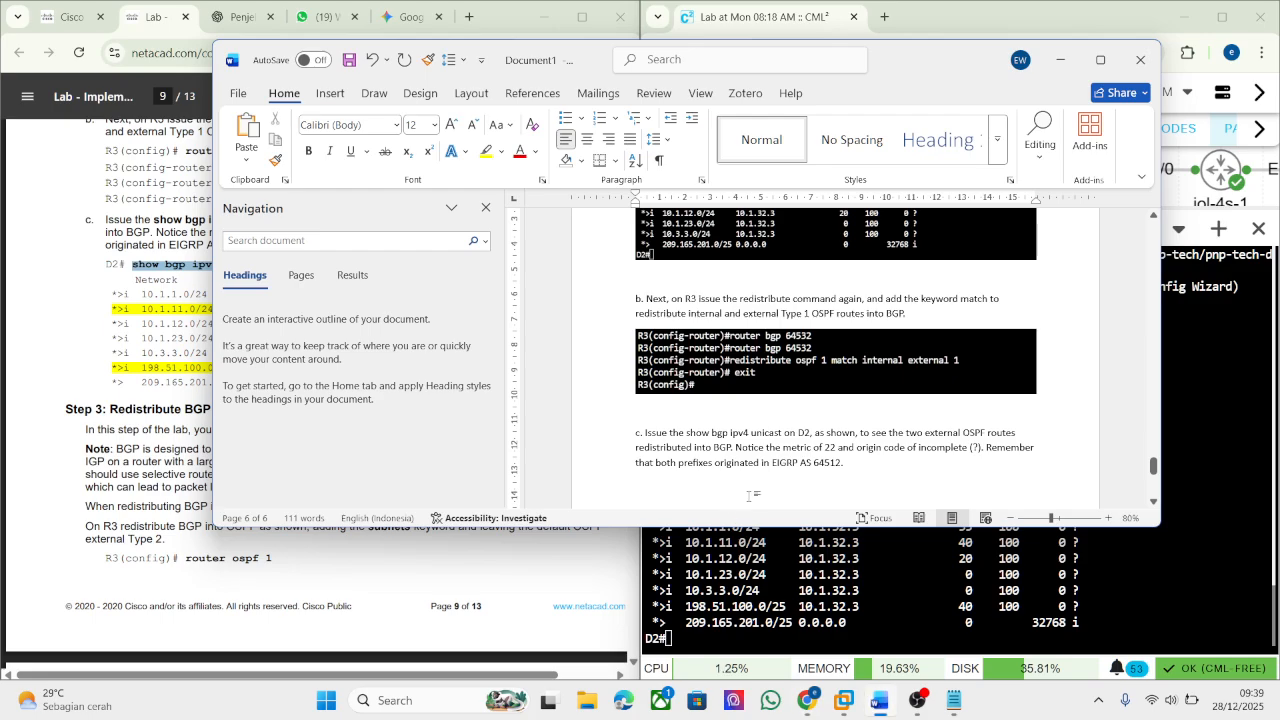
pyautogui.hotkey('ctrl', 'v')
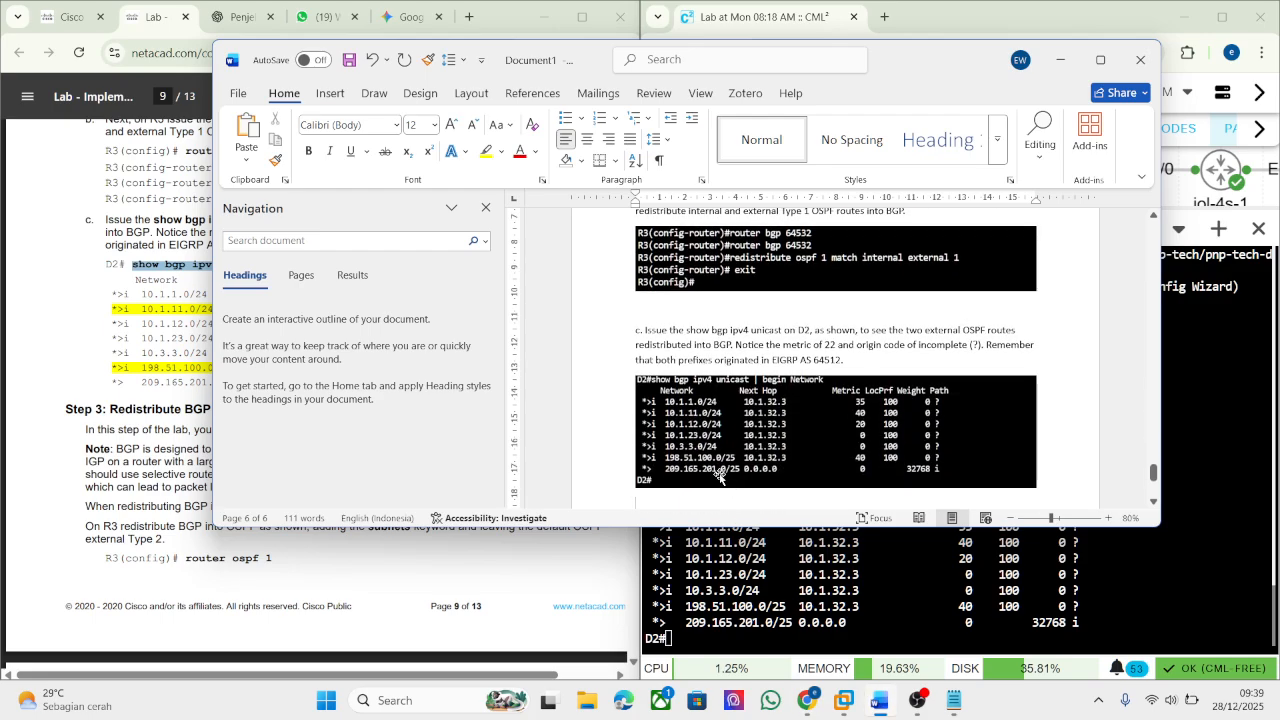
# Add a "Step 3" label below the D2 screenshot in the Word report.
pyautogui.press('Return')
pyautogui.write('ste')
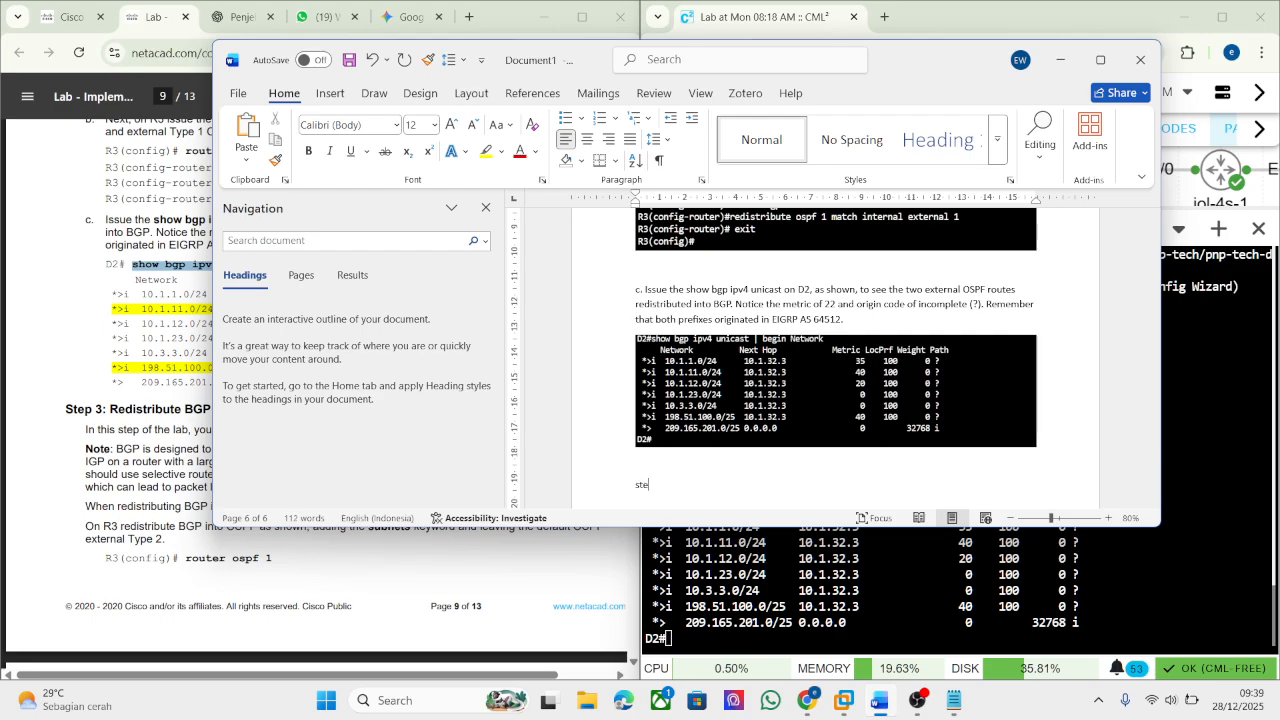
pyautogui.write('p 3')
# Compare the lab guide's Step 3 instructions for redistributing BGP into OSPF with the ChatGPT explanation of the same step.
pyautogui.click(77, 399)
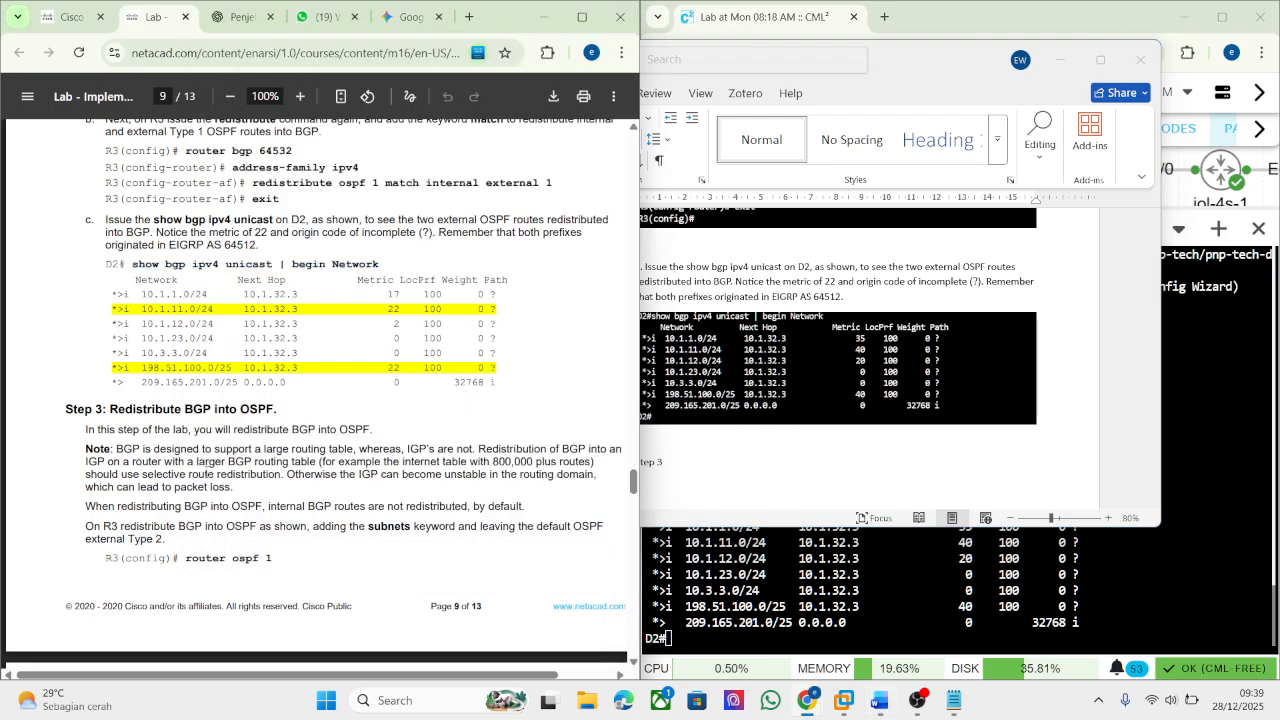
pyautogui.scroll(-2, 241, 443)
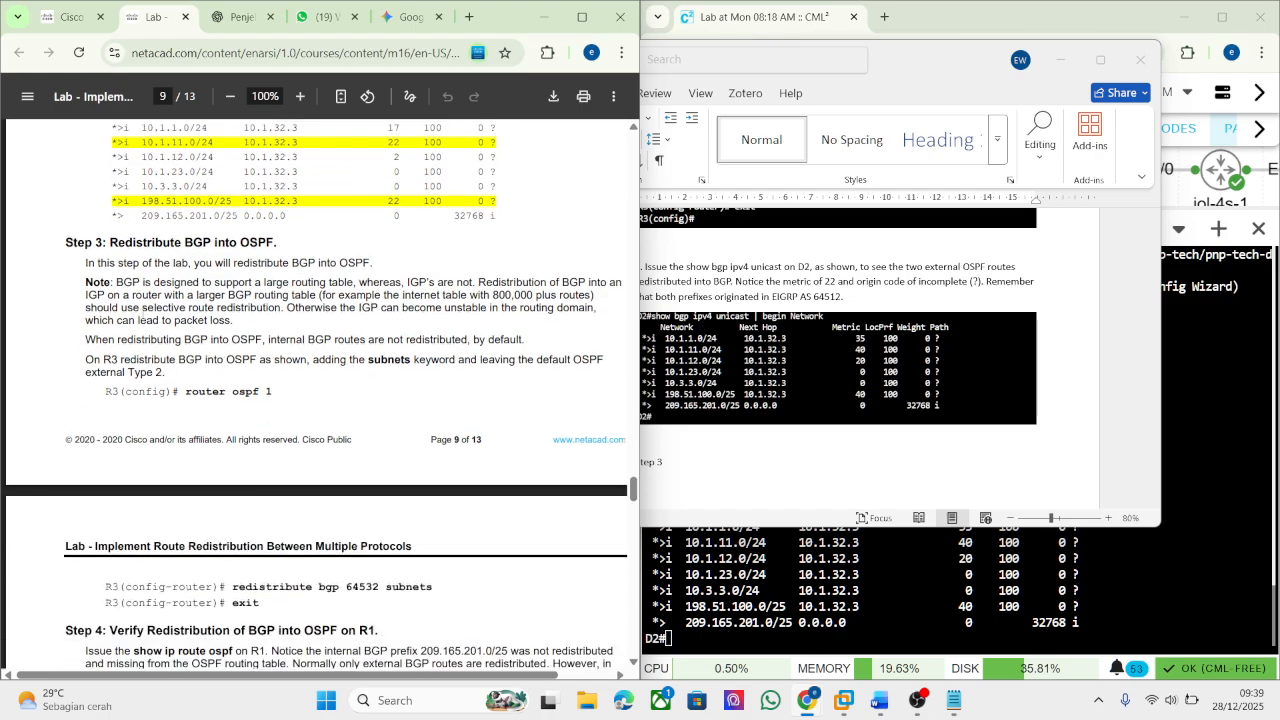
pyautogui.click(245, 17)
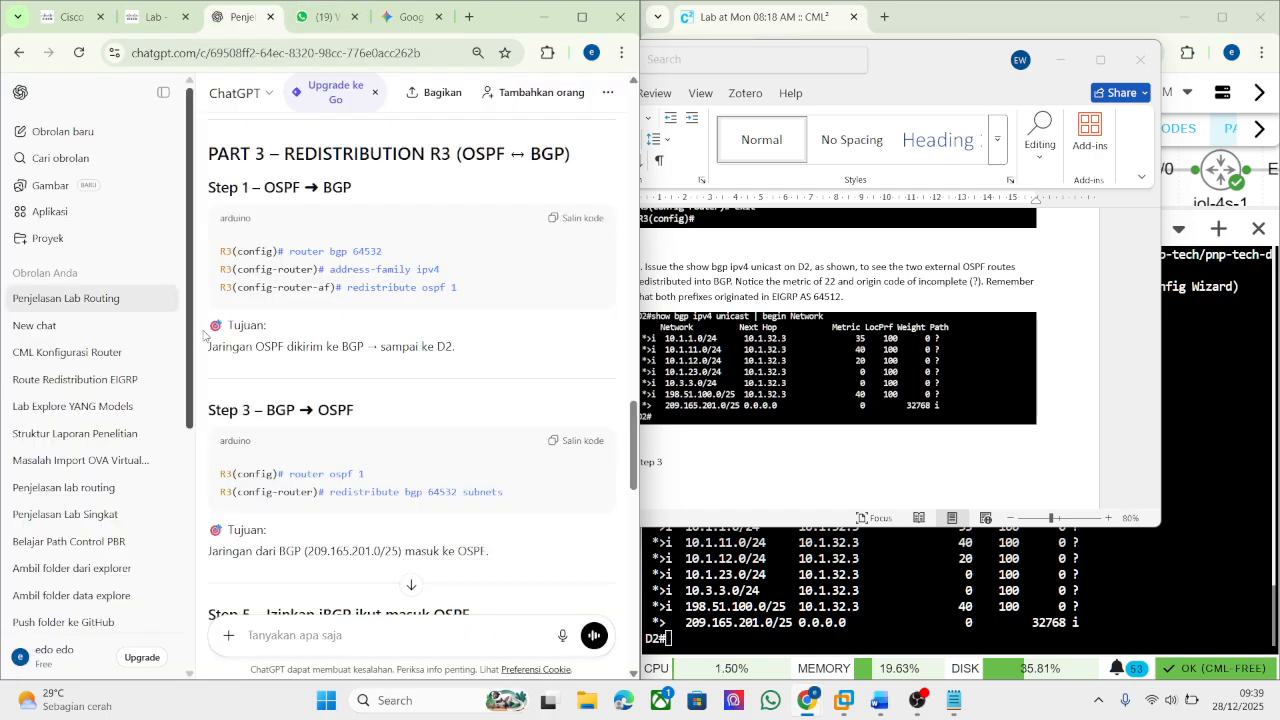
pyautogui.scroll(-1, 302, 409)
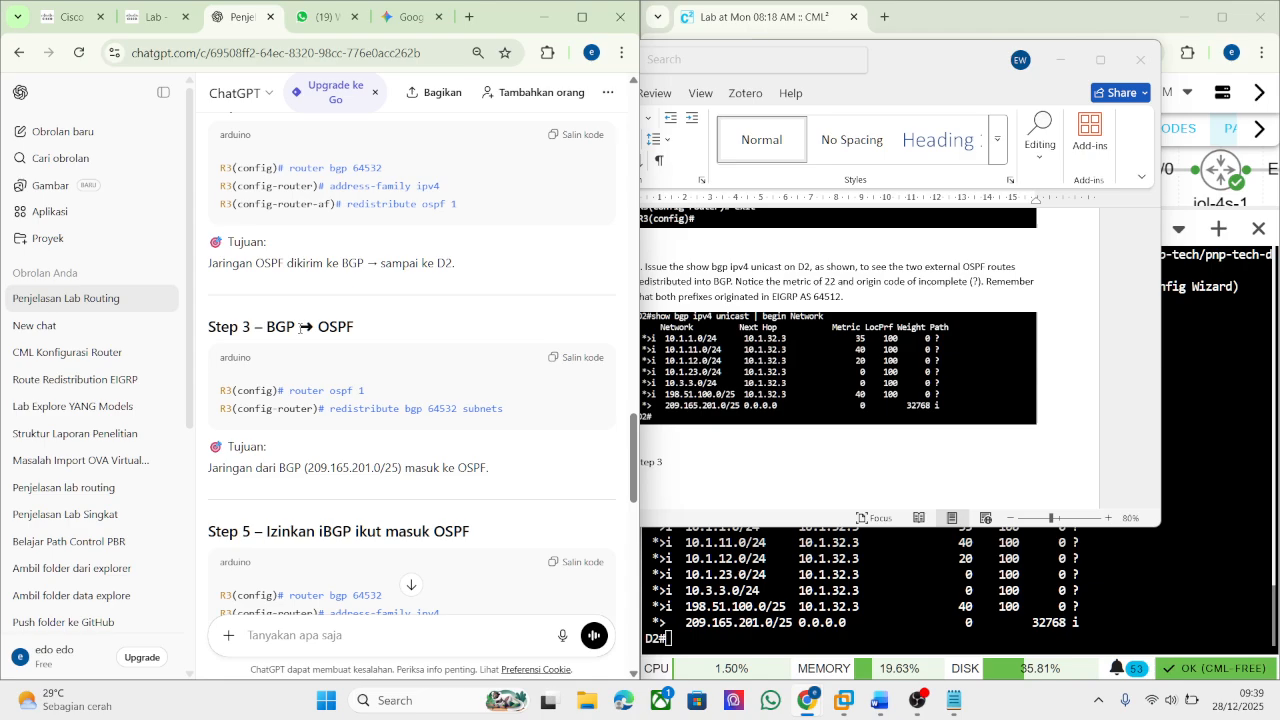
pyautogui.scroll(-2, 302, 409)
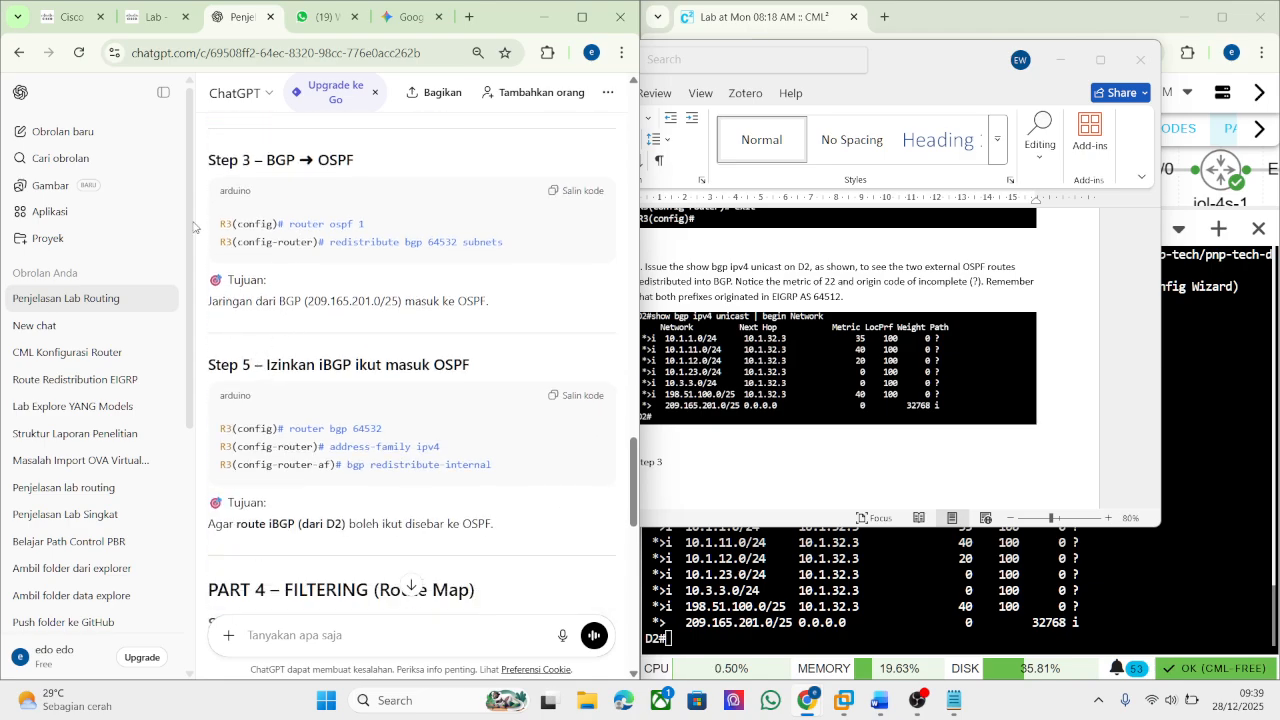
pyautogui.click(155, 17)
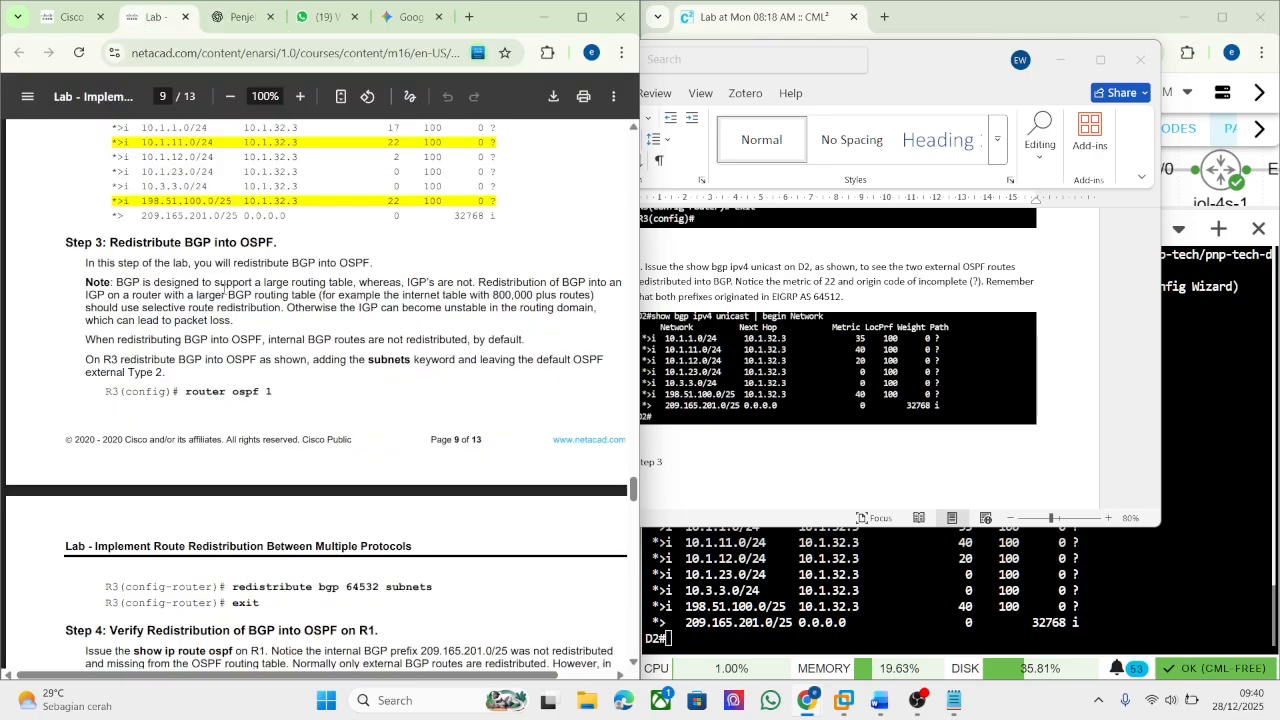
pyautogui.scroll(-4, 234, 287)
pyautogui.scroll(2, 234, 287)
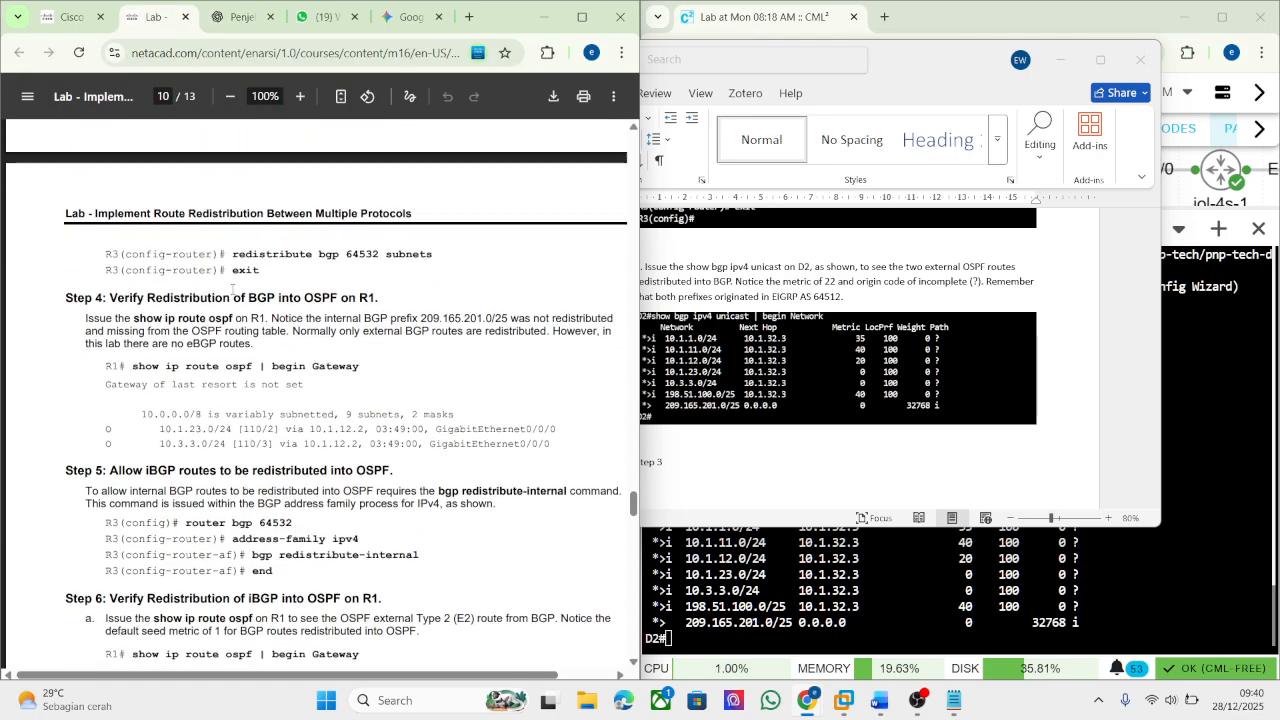
pyautogui.click(240, 17)
pyautogui.scroll(2, 302, 353)
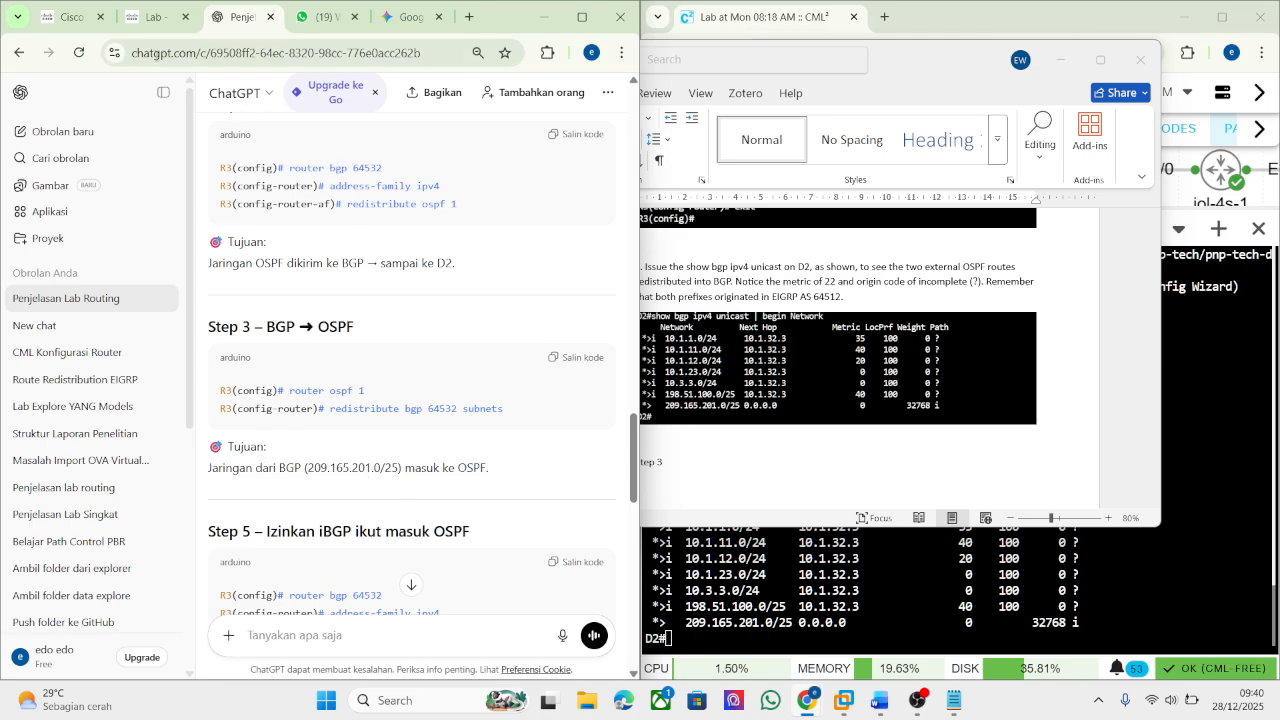
pyautogui.click(148, 17)
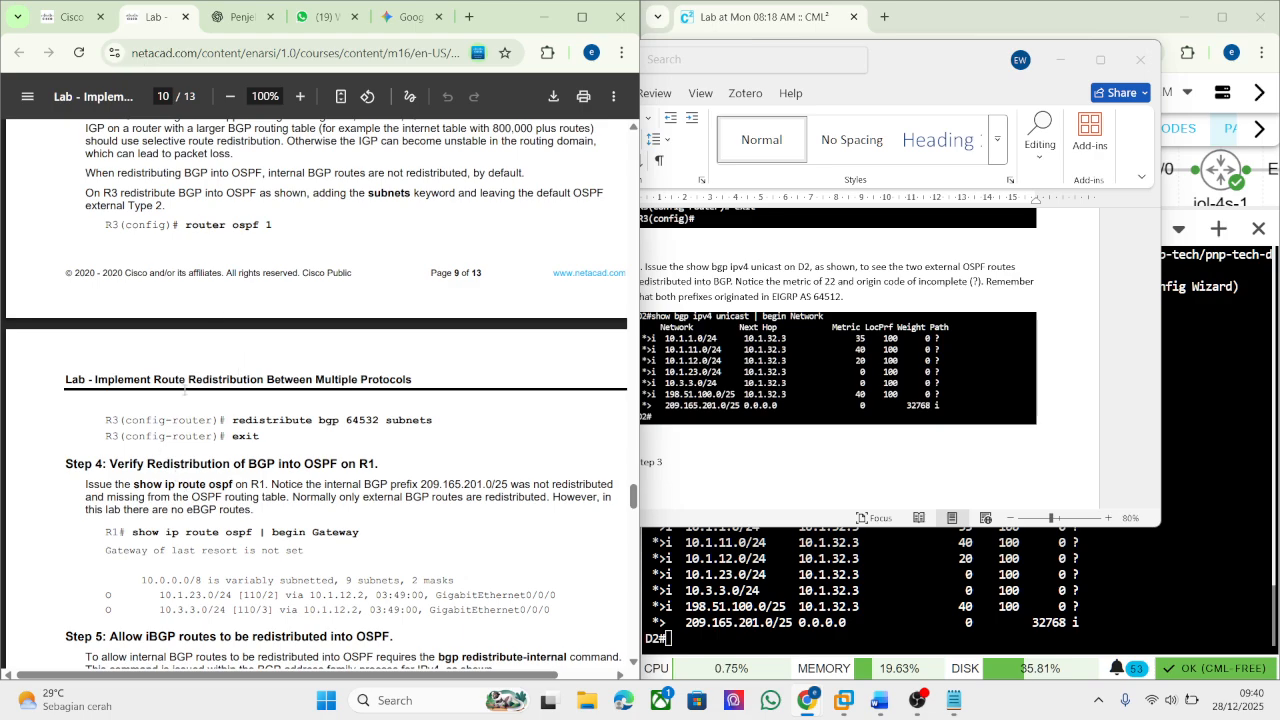
pyautogui.scroll(2, 184, 392)
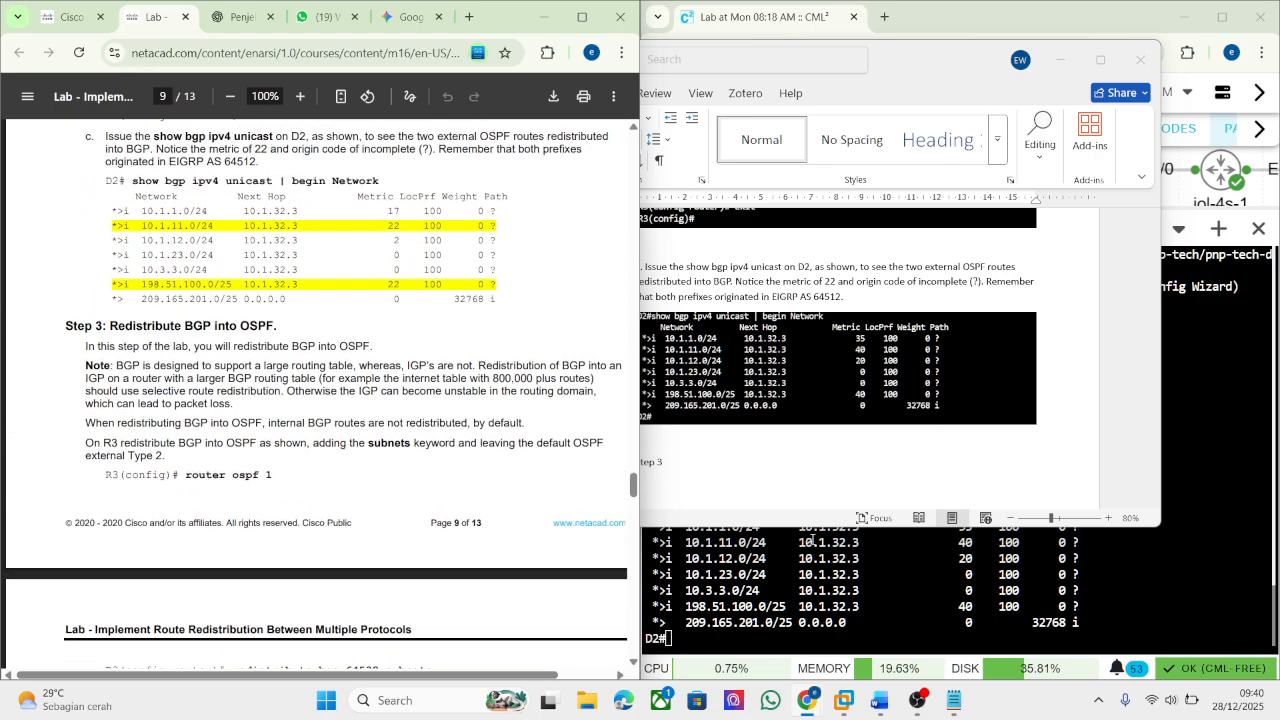
# On R3, enter "router ospf 1", run "redistribute bgp 64532 subnets", and exit router configuration.
pyautogui.click(812, 541)
pyautogui.click(855, 229)
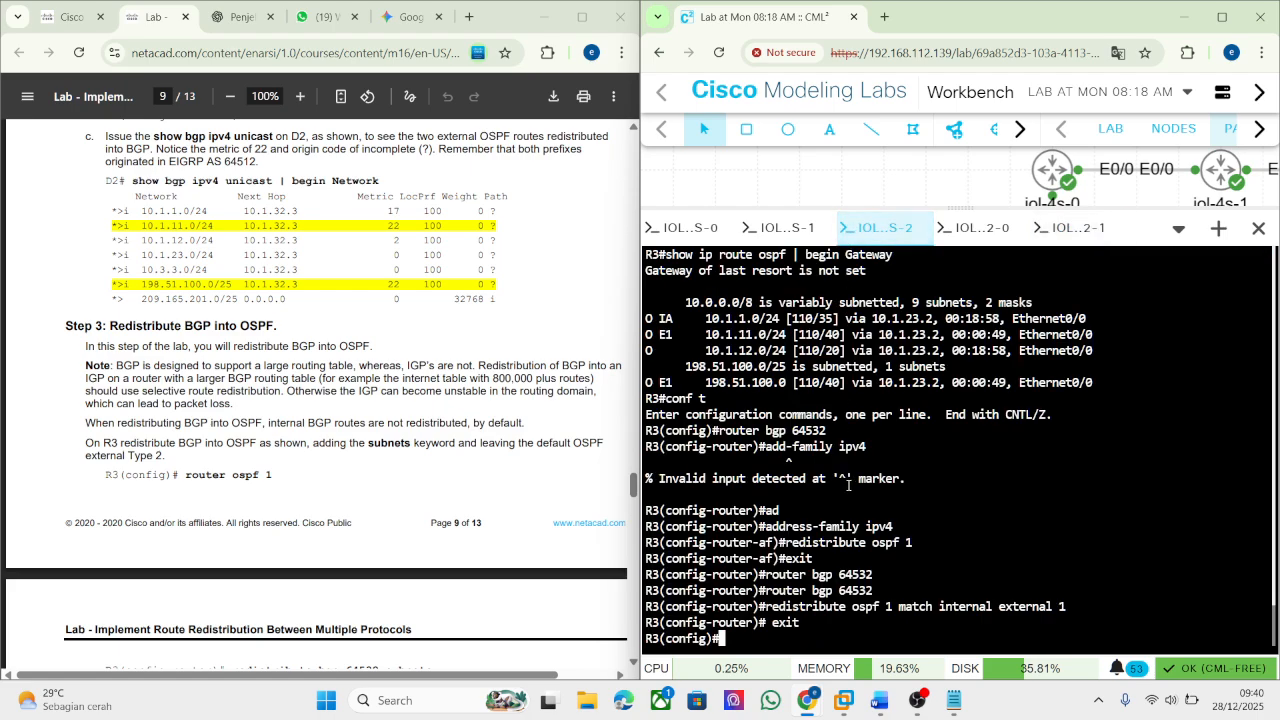
pyautogui.write('router ospf 1')
pyautogui.press('Return')
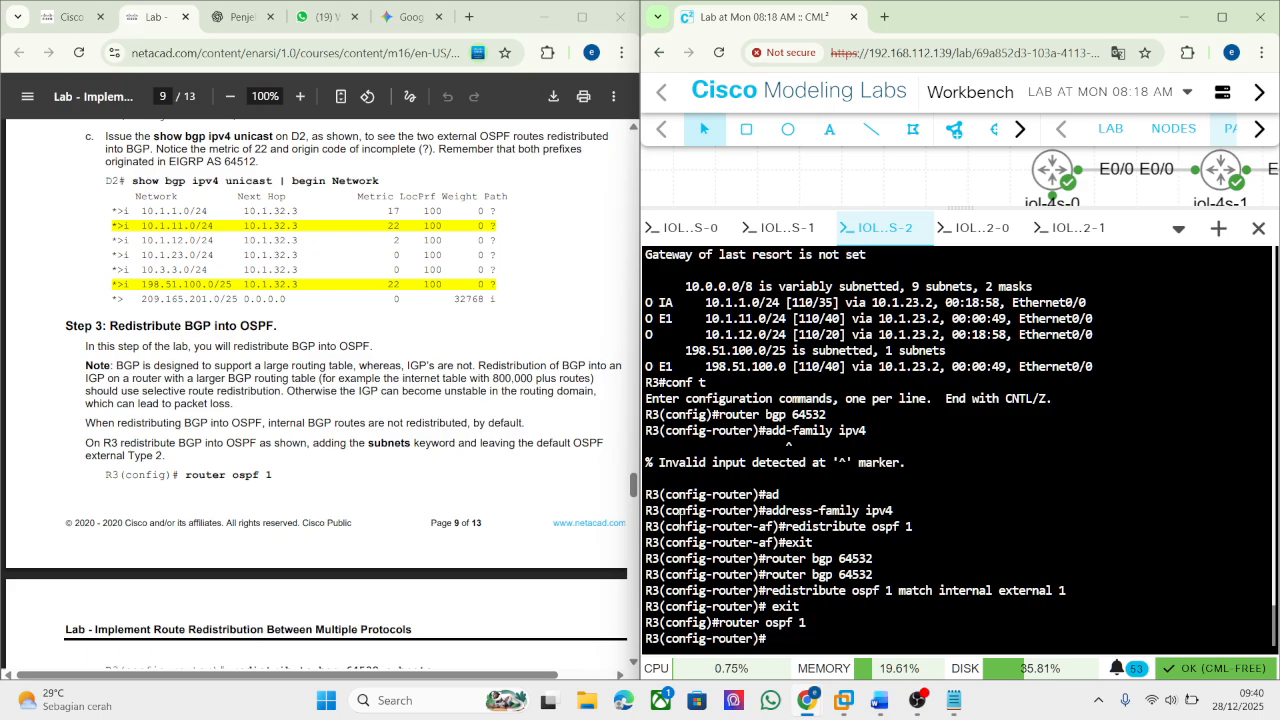
pyautogui.scroll(-3, 460, 456)
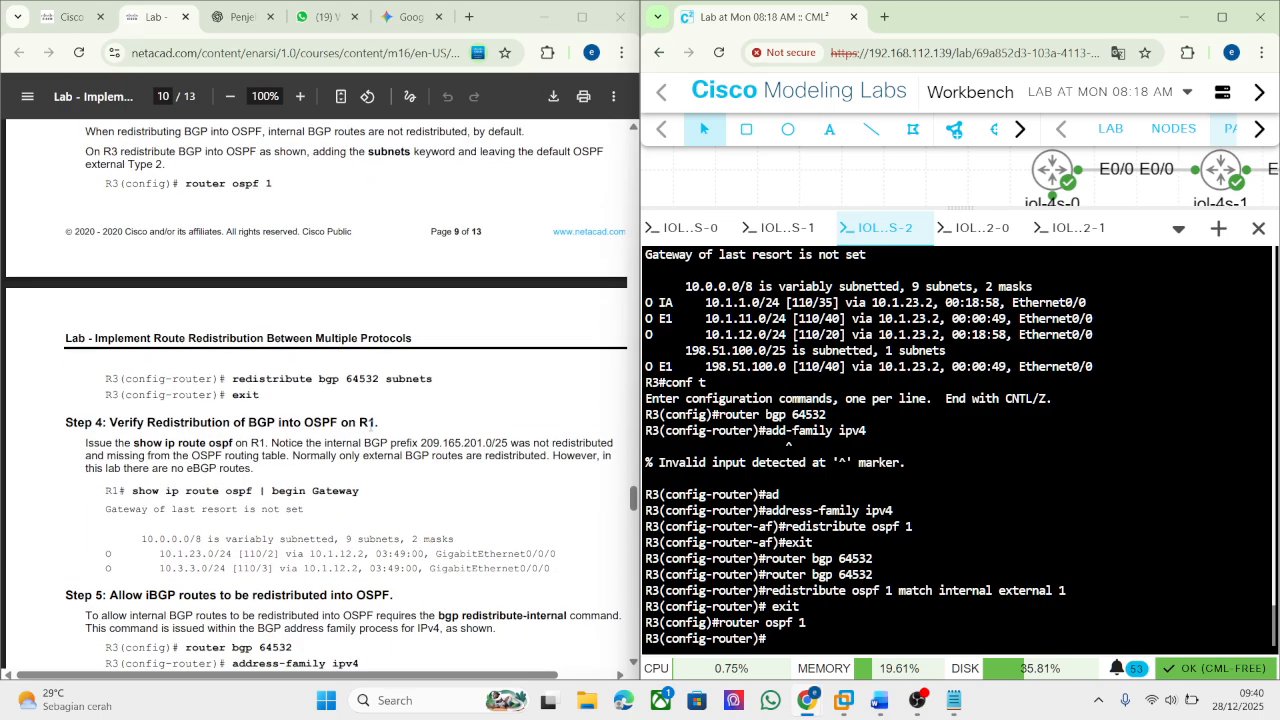
pyautogui.write('redistribute bgp ')
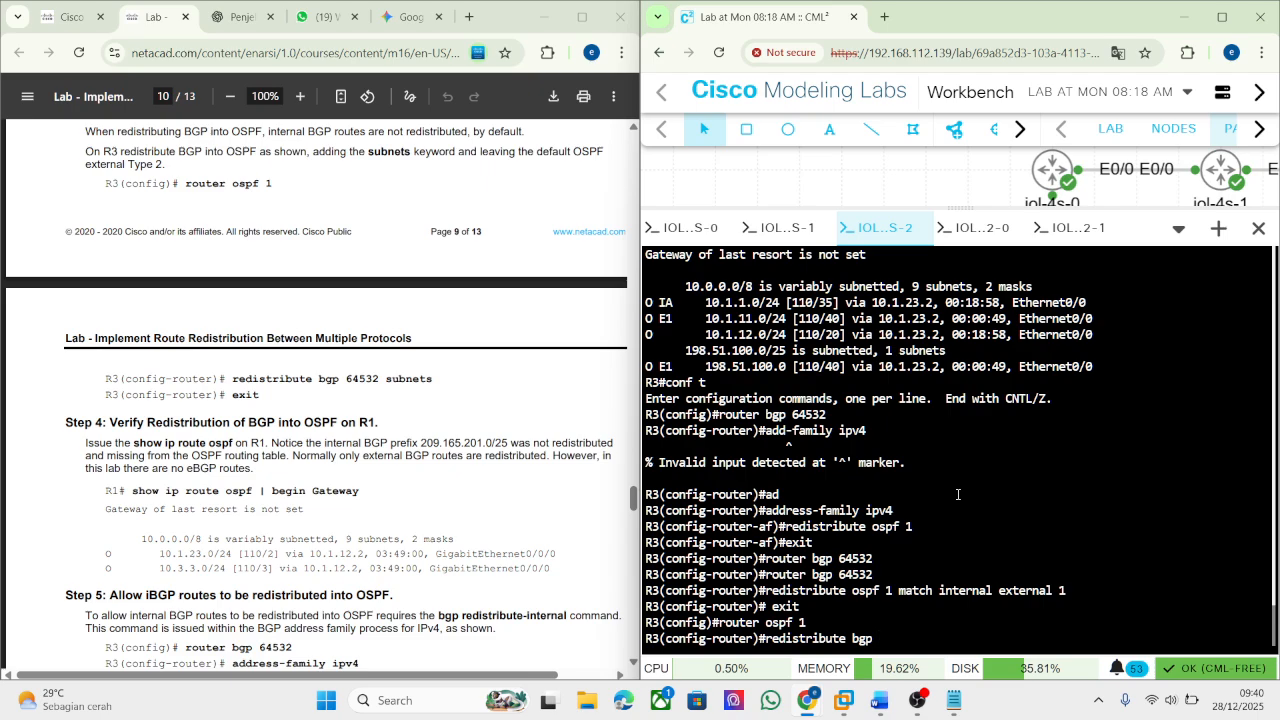
pyautogui.write('64532 subnets')
pyautogui.press('Return')
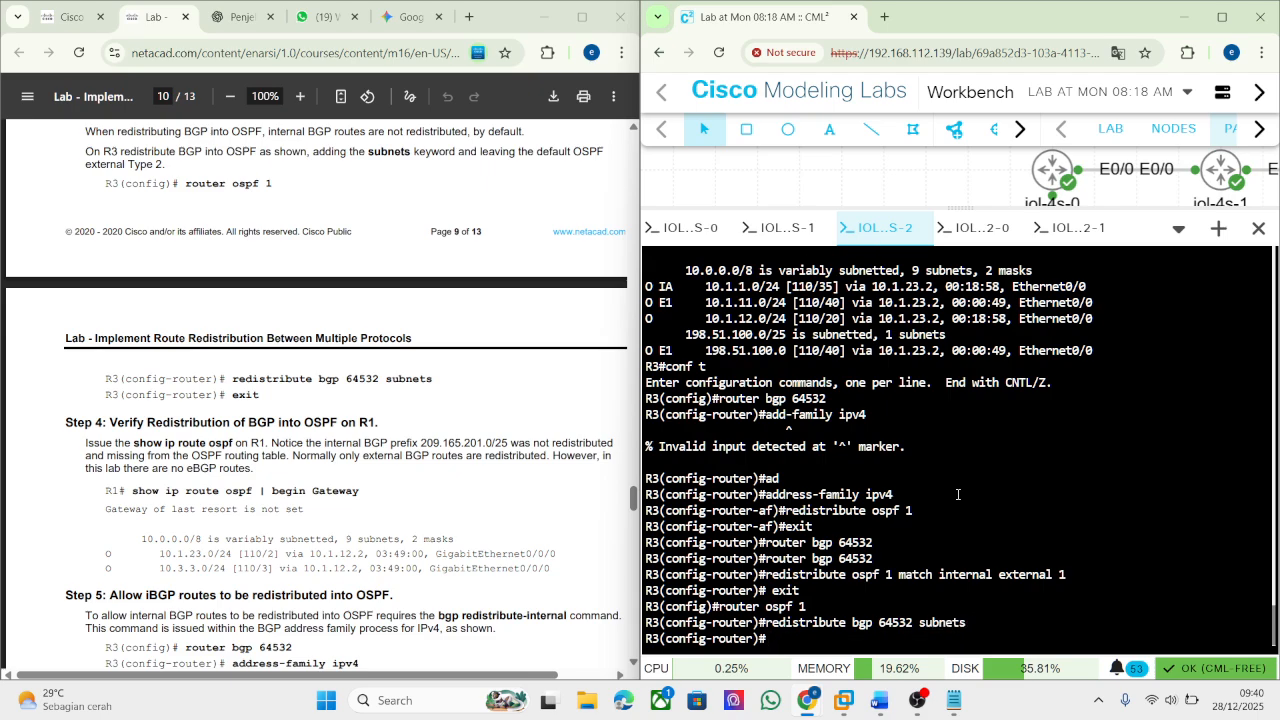
pyautogui.write('exit')
pyautogui.press('Return')
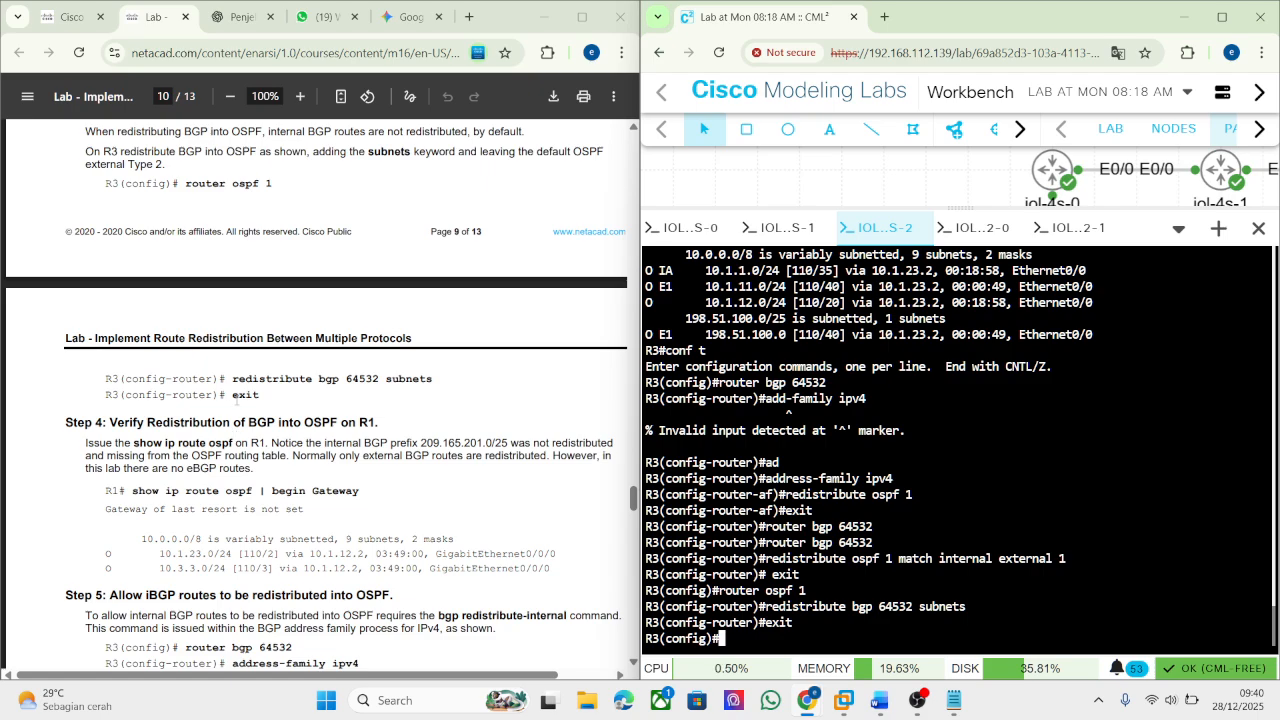
# Capture R3's "redistribute bgp 64532 subnets" commands, paste the screenshot below "Step 3" in the Word report, and add a "Step 4" label.
pyautogui.press('super+shift+s')
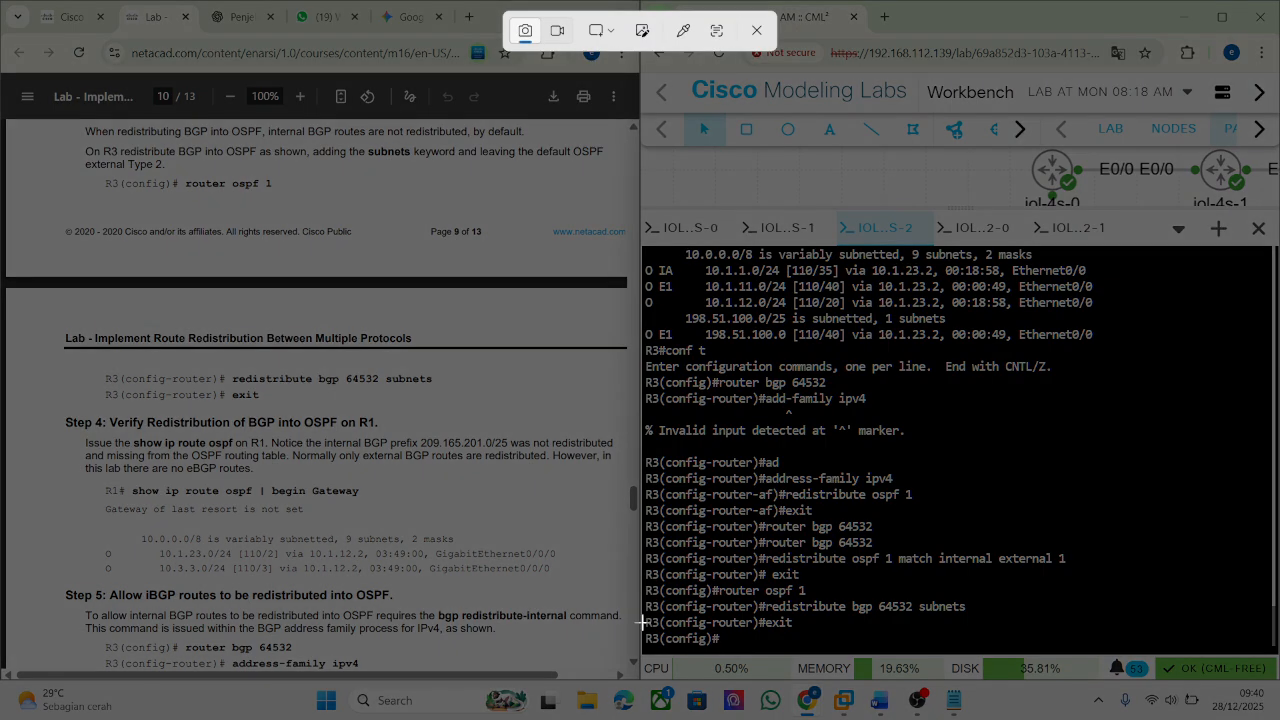
pyautogui.moveTo(642, 585); pyautogui.dragTo(1135, 660)
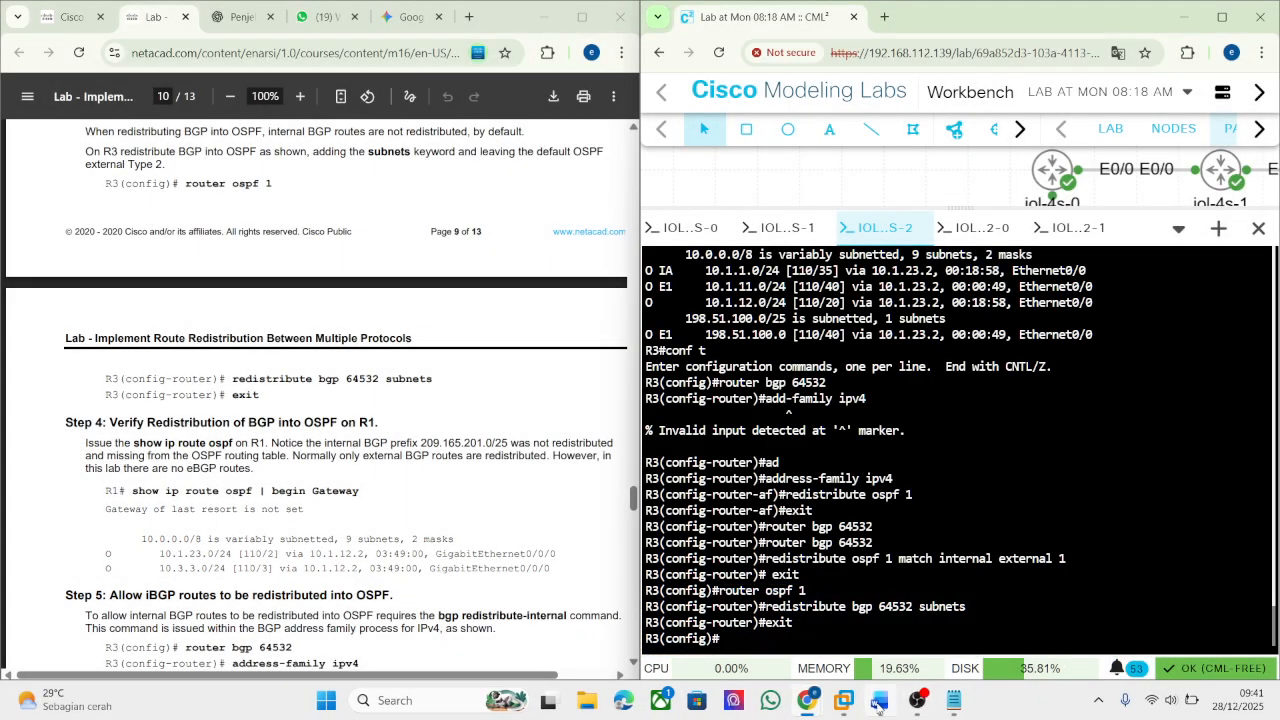
pyautogui.click(877, 702)
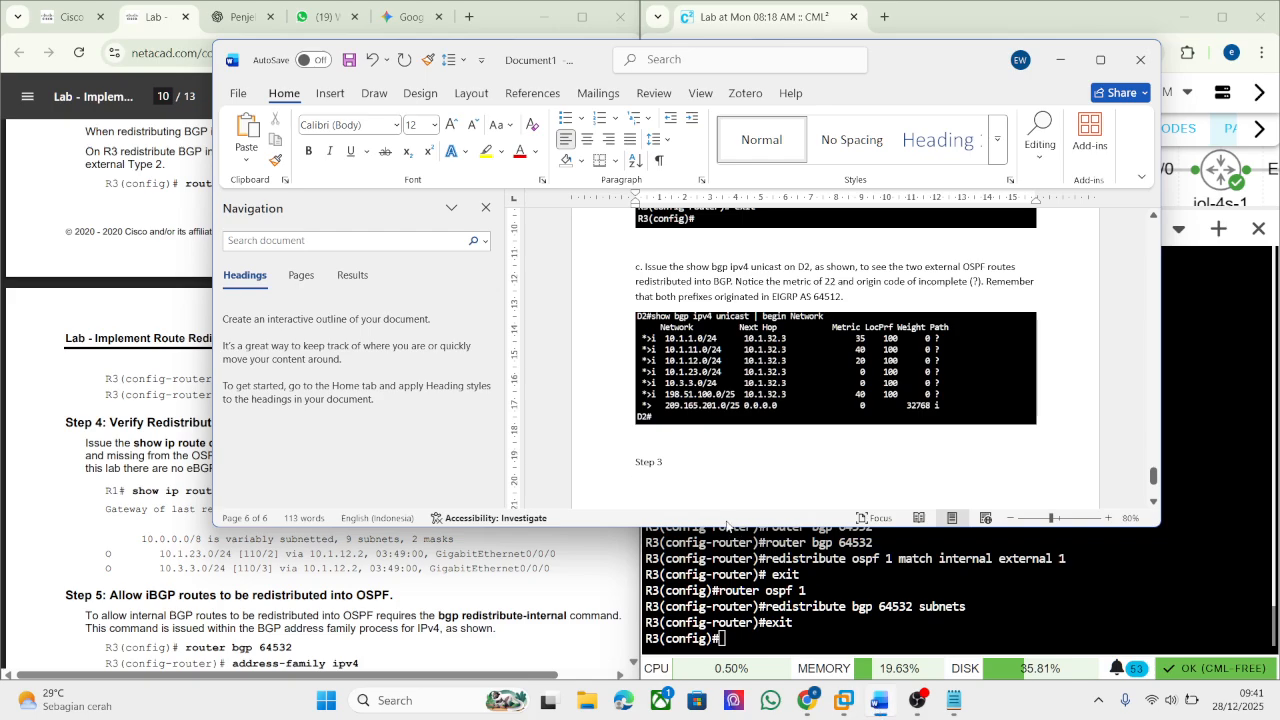
pyautogui.hotkey('ctrl', 'v')
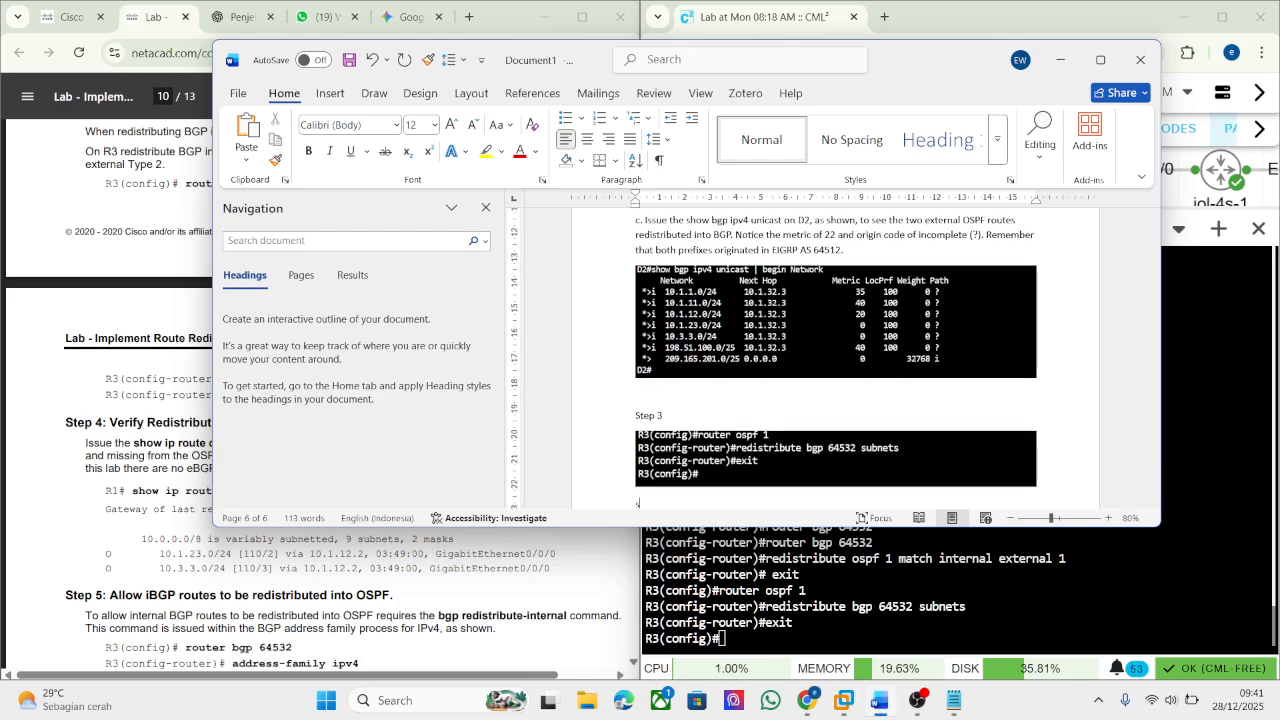
pyautogui.press('Return')
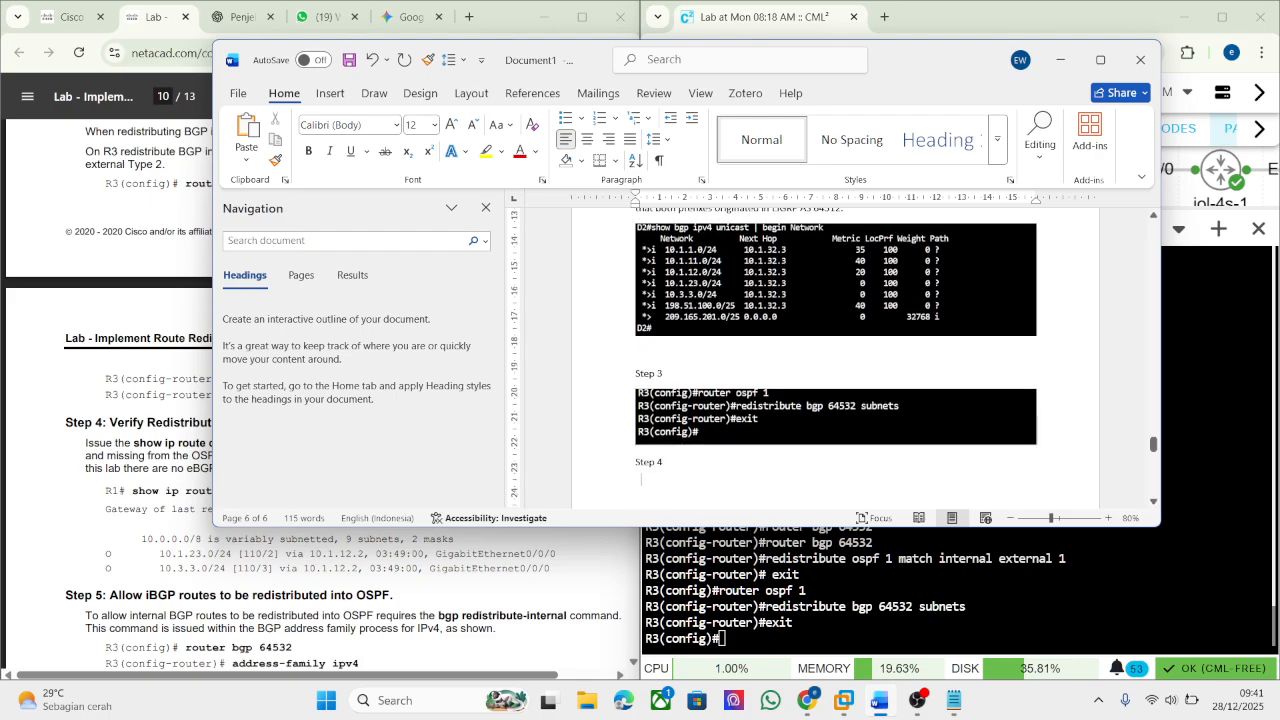
pyautogui.click(1060, 60)
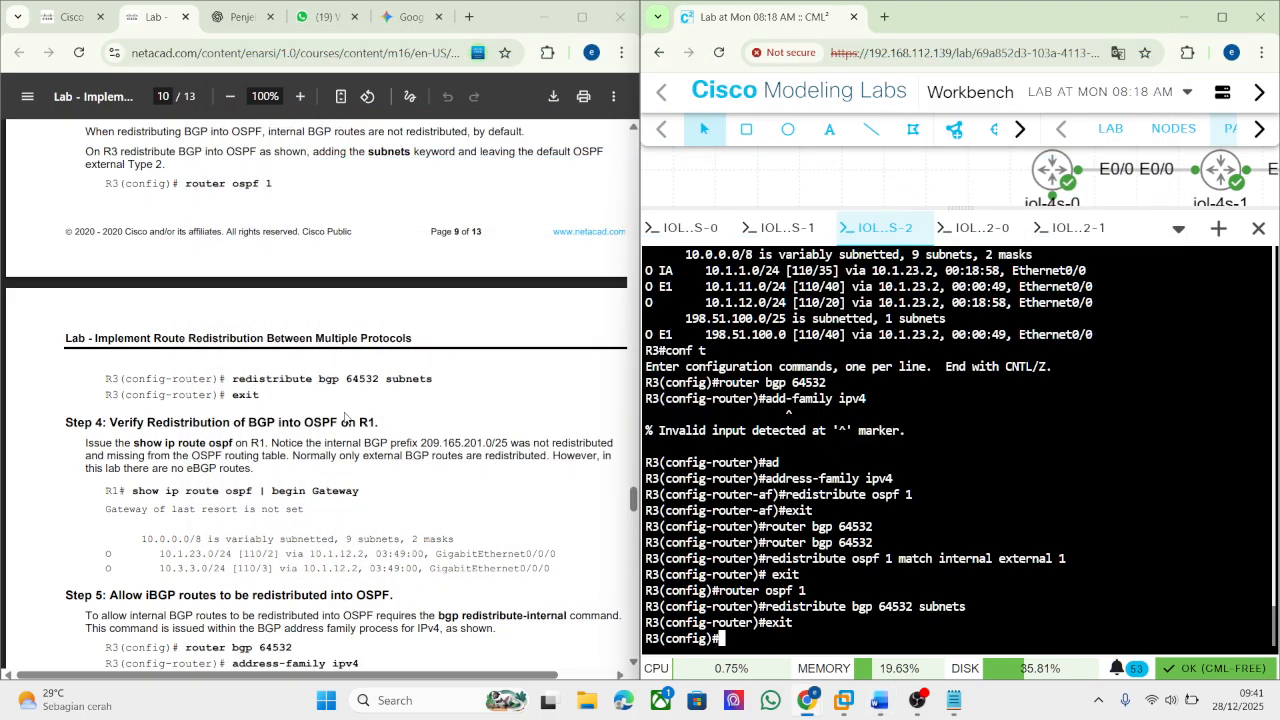
# Copy "show ip route ospf | begin Gateway" from the lab guide's Step 4 and check the ChatGPT explanation of the steps after Step 3.
pyautogui.scroll(-1, 153, 449)
pyautogui.moveTo(131, 410); pyautogui.dragTo(382, 409)
pyautogui.press('super+c')
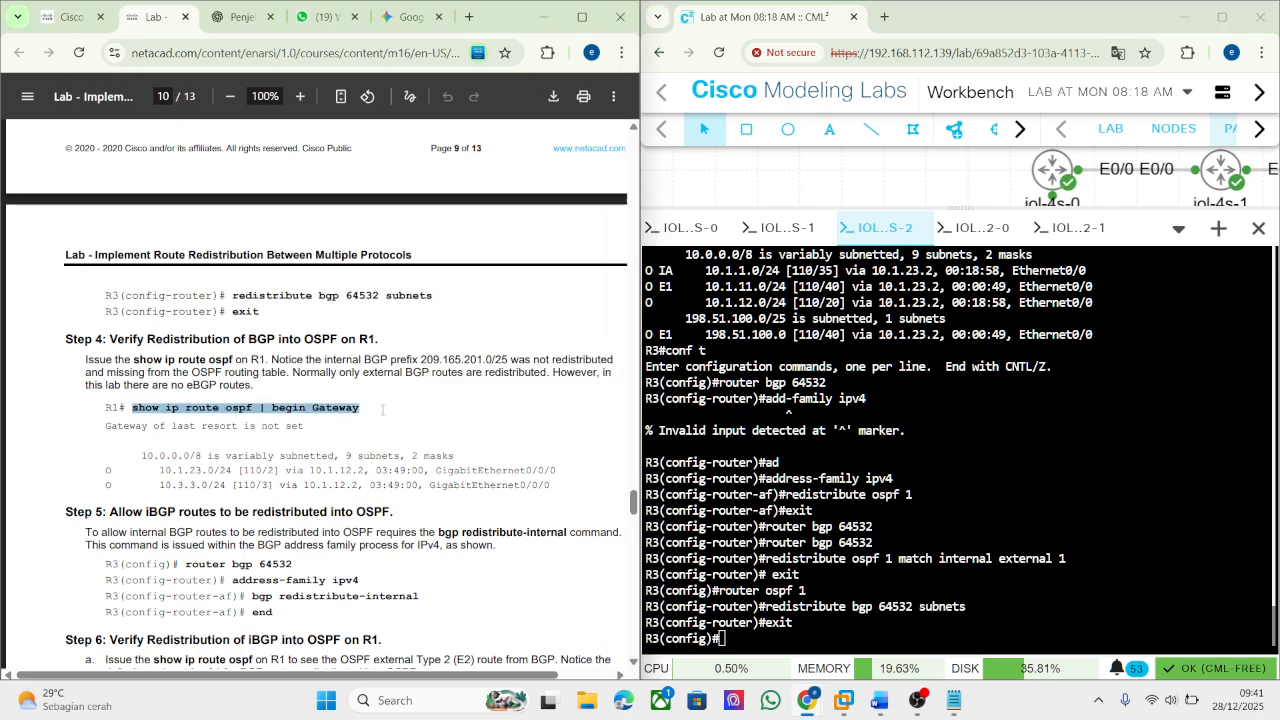
pyautogui.rightClick(336, 408)
pyautogui.click(444, 140)
pyautogui.click(243, 17)
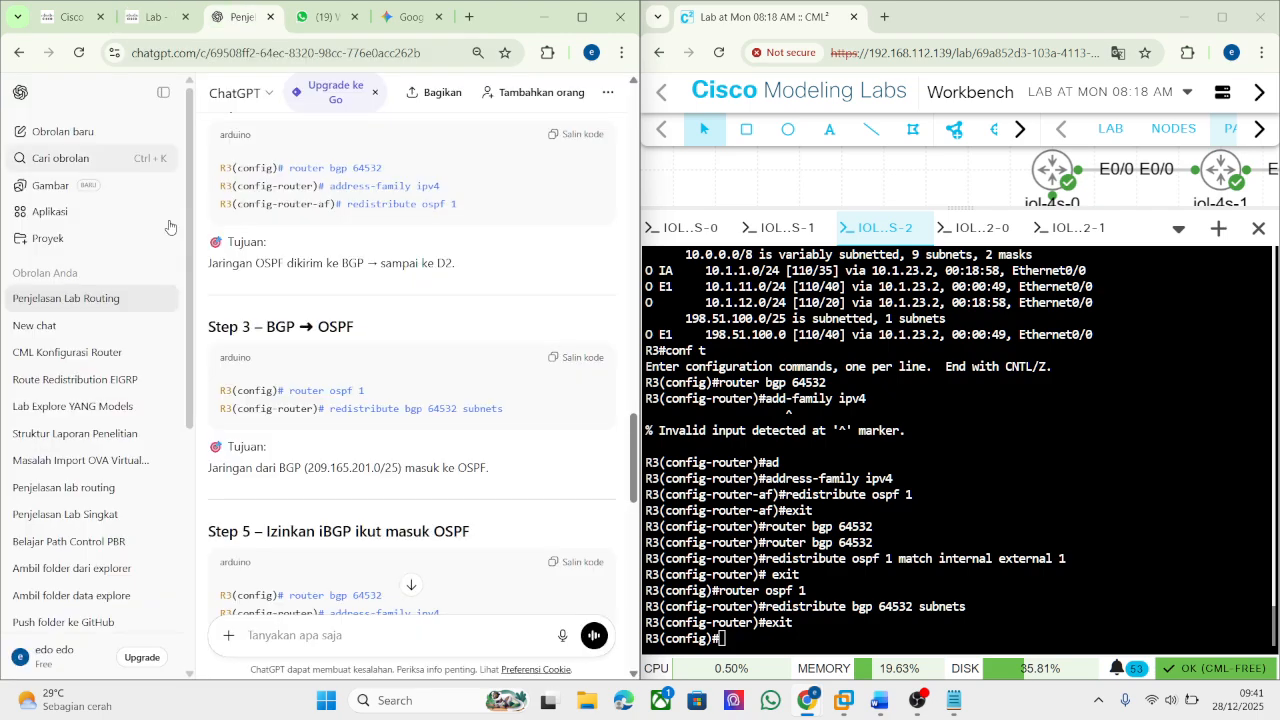
pyautogui.scroll(-1, 232, 418)
pyautogui.scroll(-2, 272, 304)
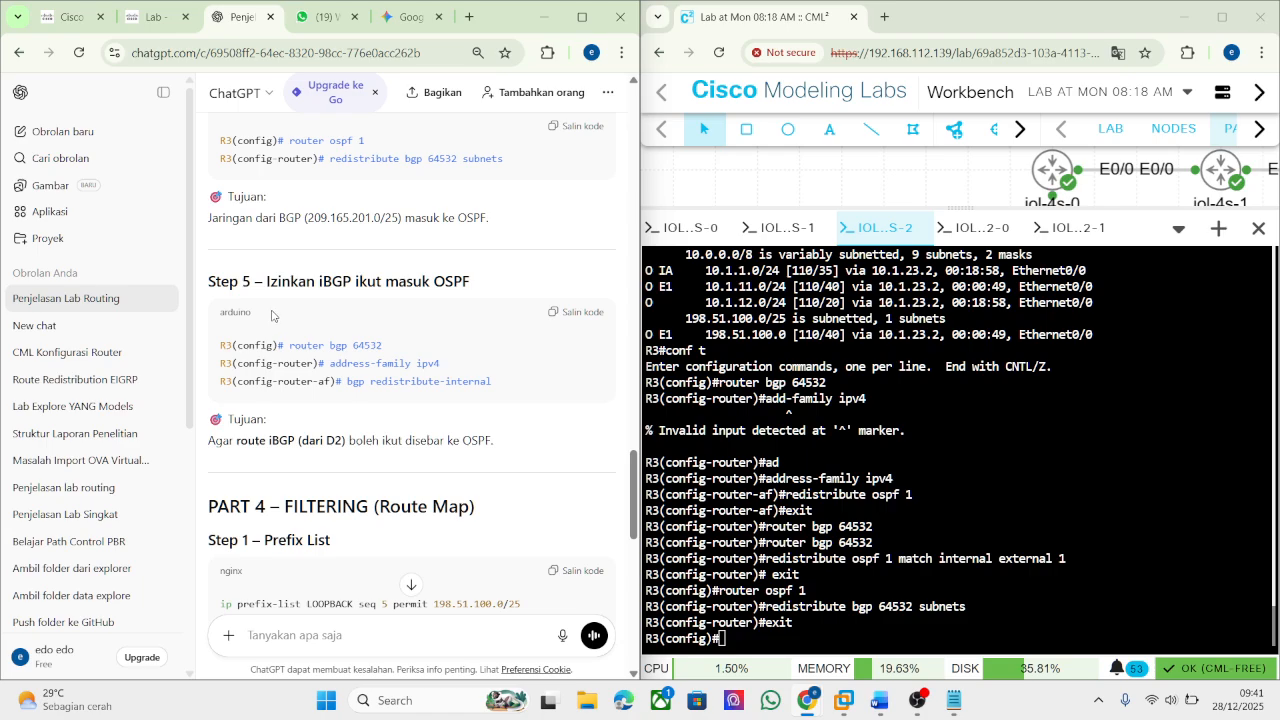
pyautogui.click(150, 17)
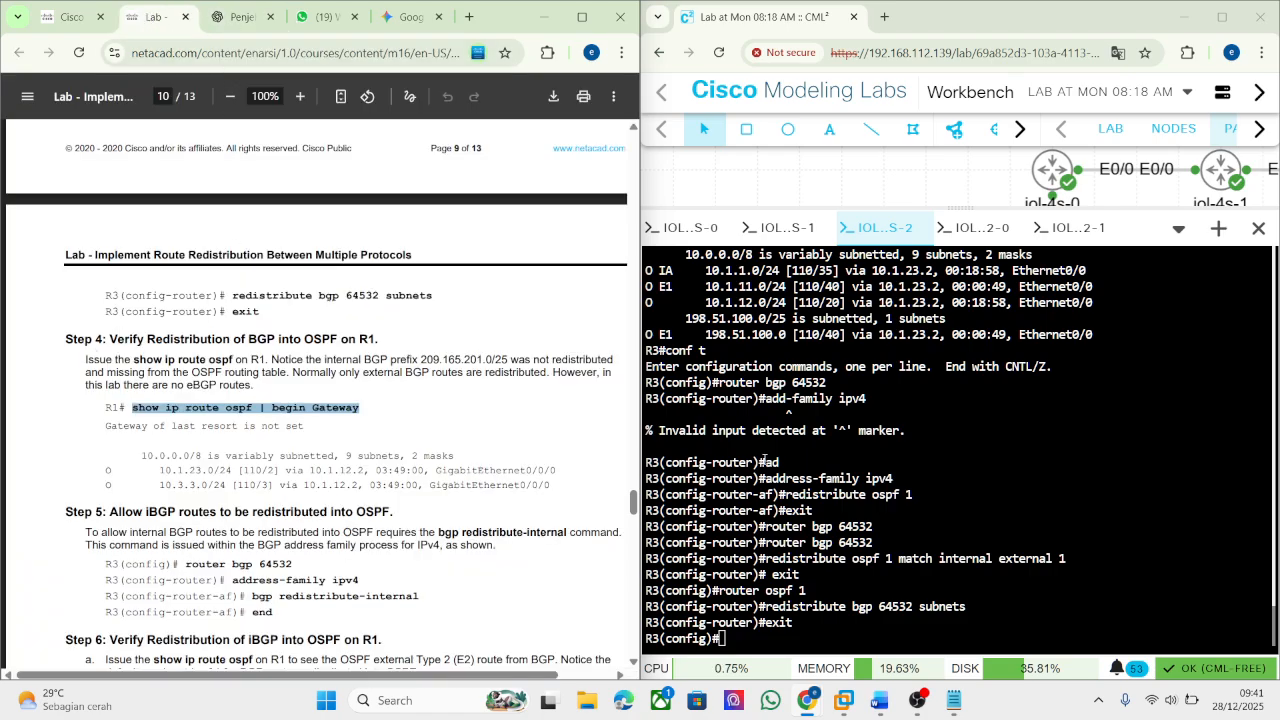
# Leave configuration mode on R3 with "end" and run the copied "show ip route ospf | begin Gateway" command.
pyautogui.rightClick(926, 528)
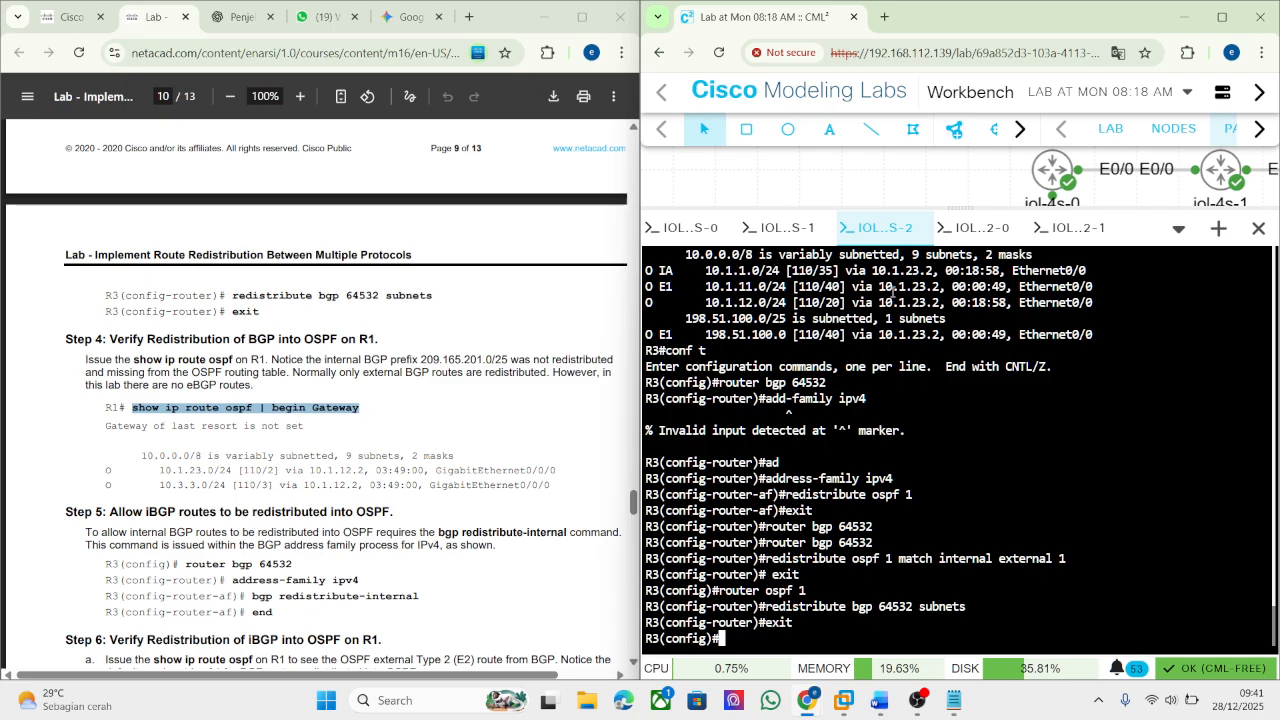
pyautogui.rightClick(756, 441)
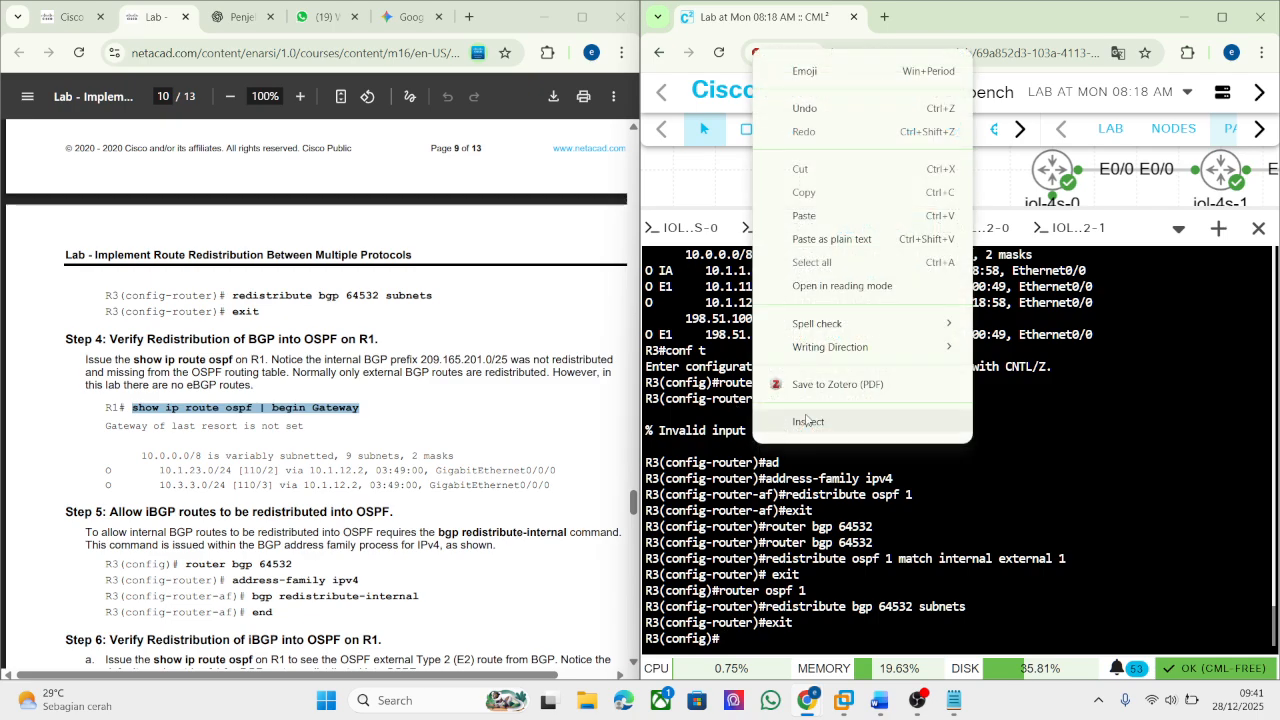
pyautogui.click(721, 540)
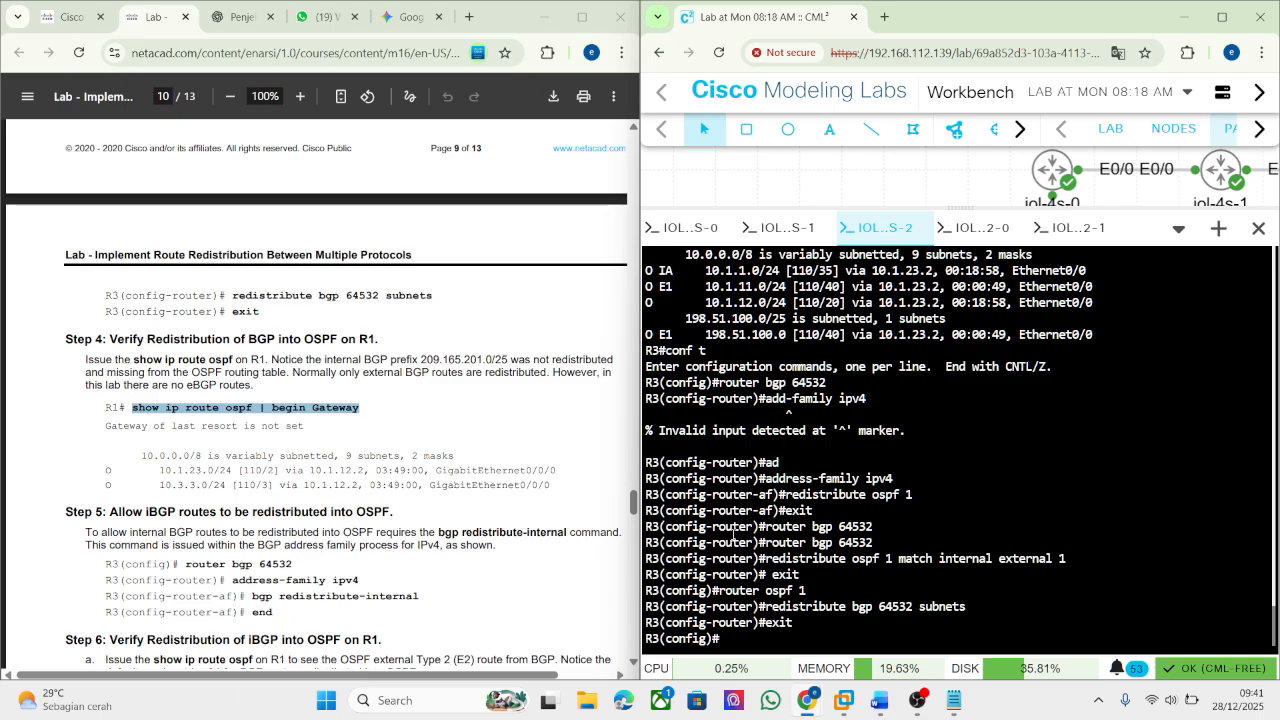
pyautogui.write('end')
pyautogui.press('Return')
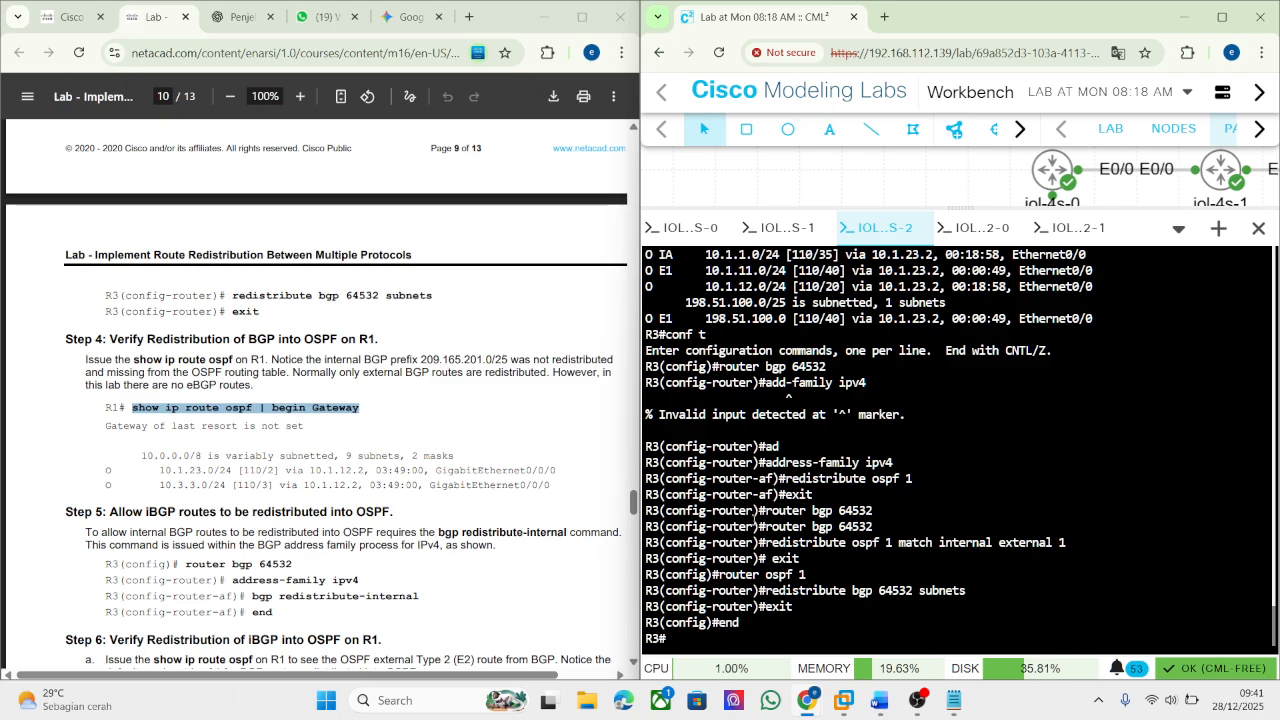
pyautogui.rightClick(754, 520)
pyautogui.click(805, 289)
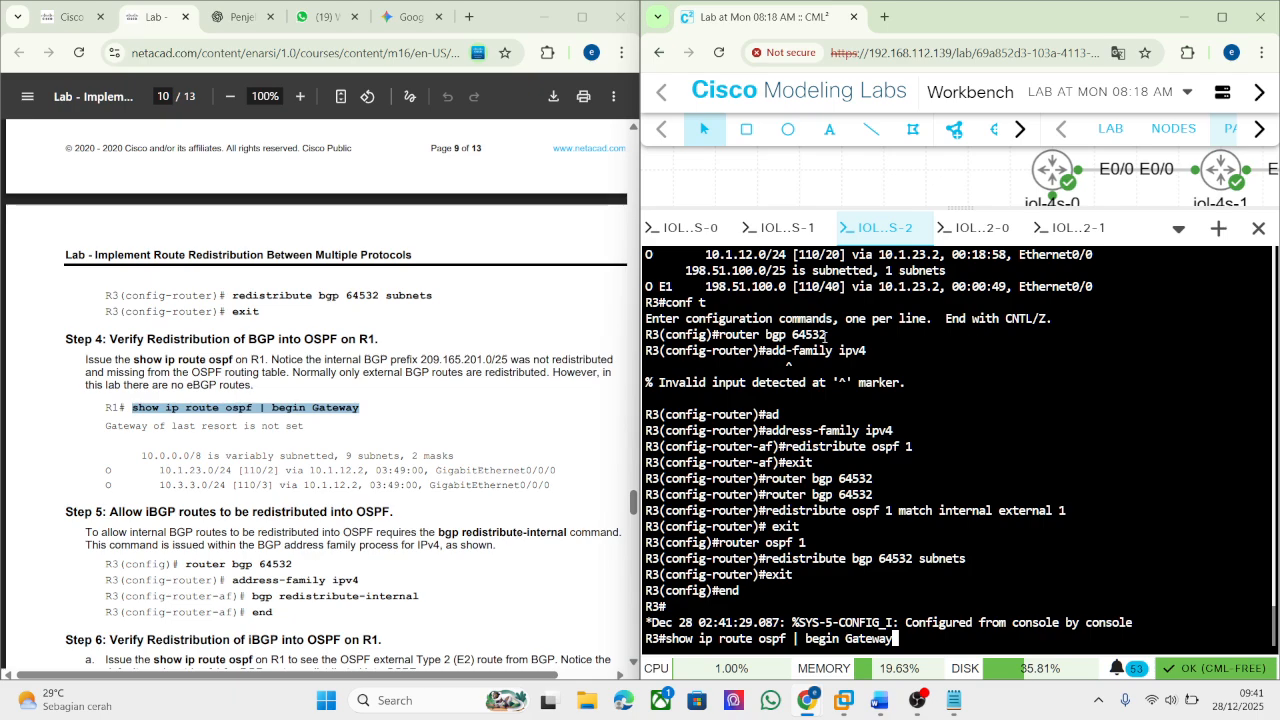
pyautogui.press('Return')
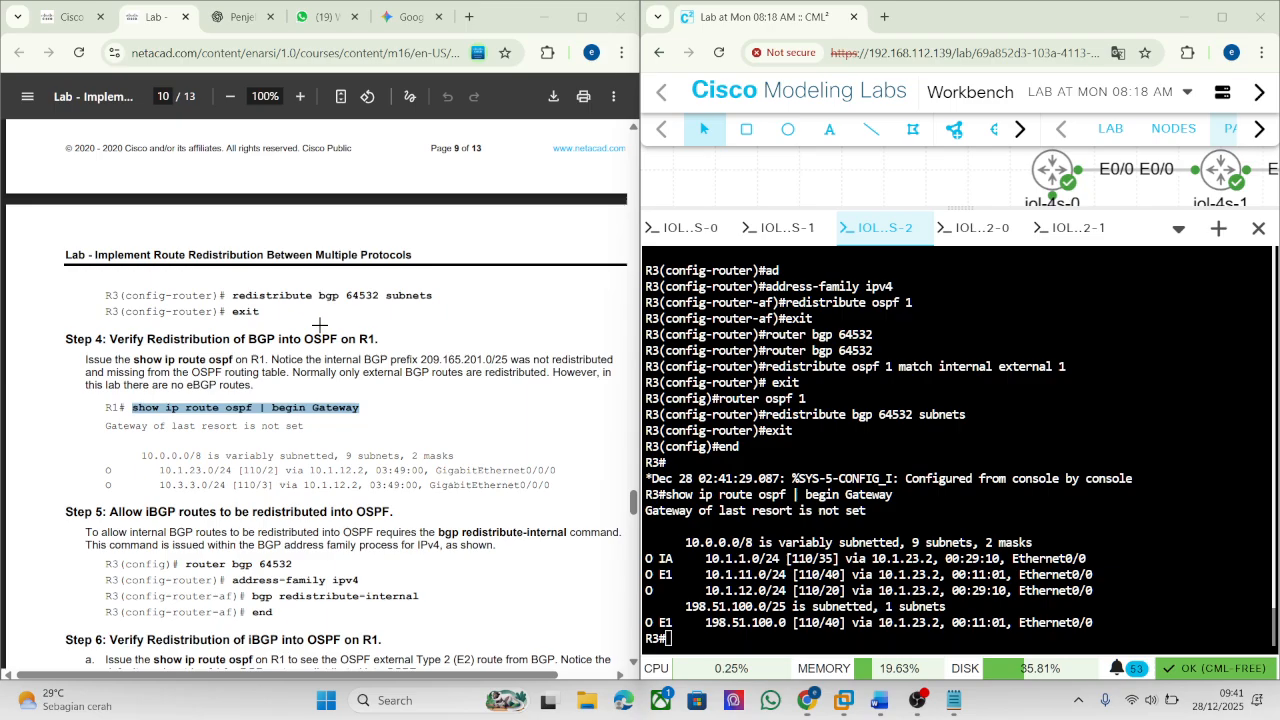
# Capture R3's "show ip route ospf | begin Gateway" output and paste the screenshot below "Step 4" in the Word report.
pyautogui.press('super+shift+s')
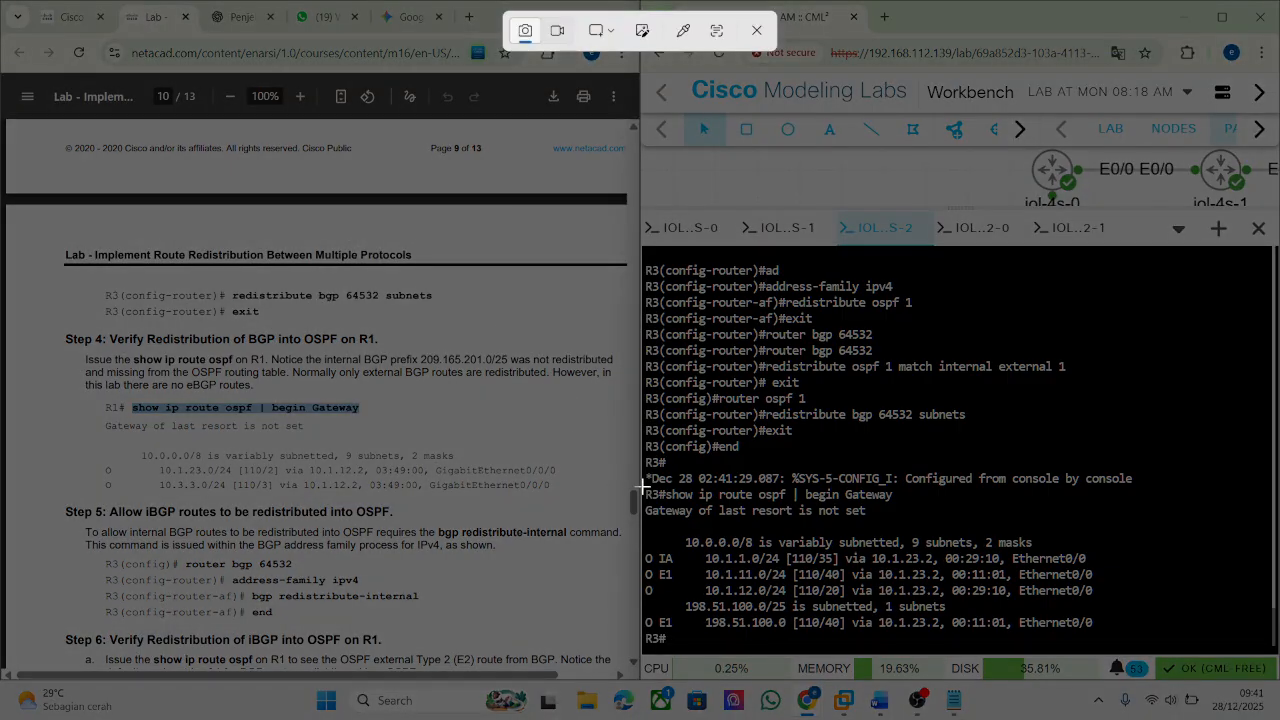
pyautogui.moveTo(643, 487); pyautogui.dragTo(1203, 653)
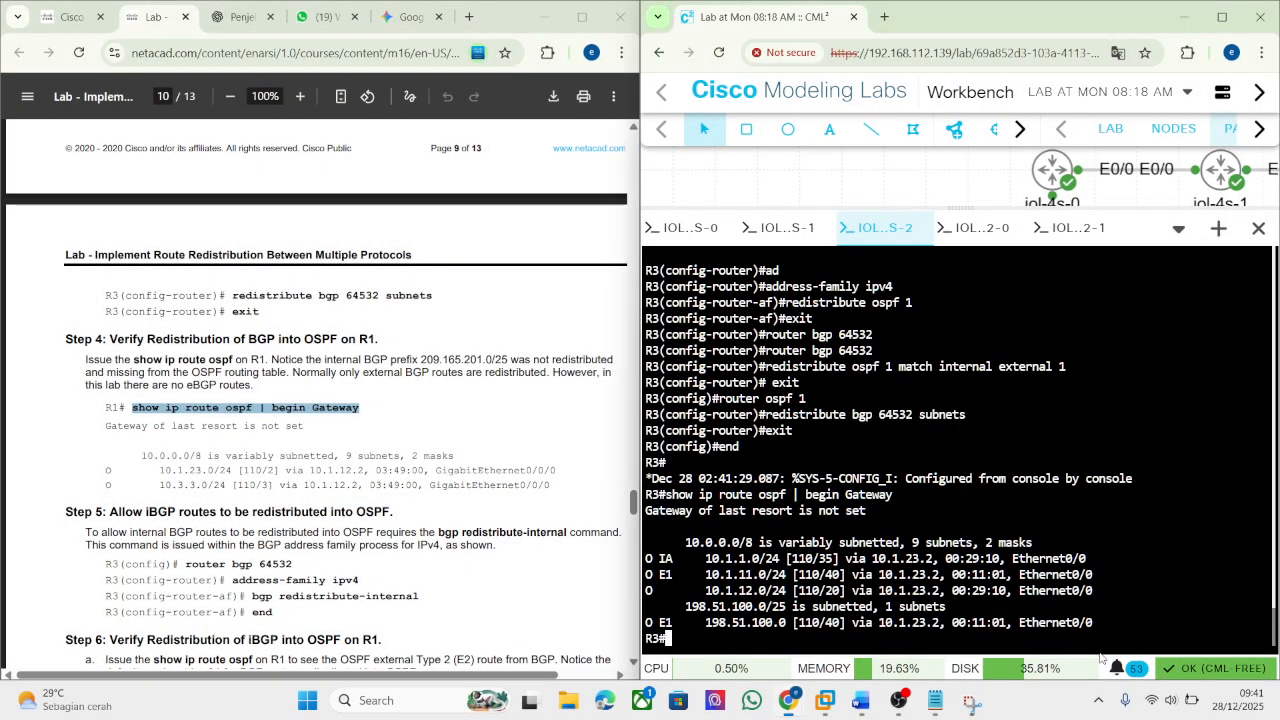
pyautogui.click(879, 700)
pyautogui.hotkey('ctrl', 'v')
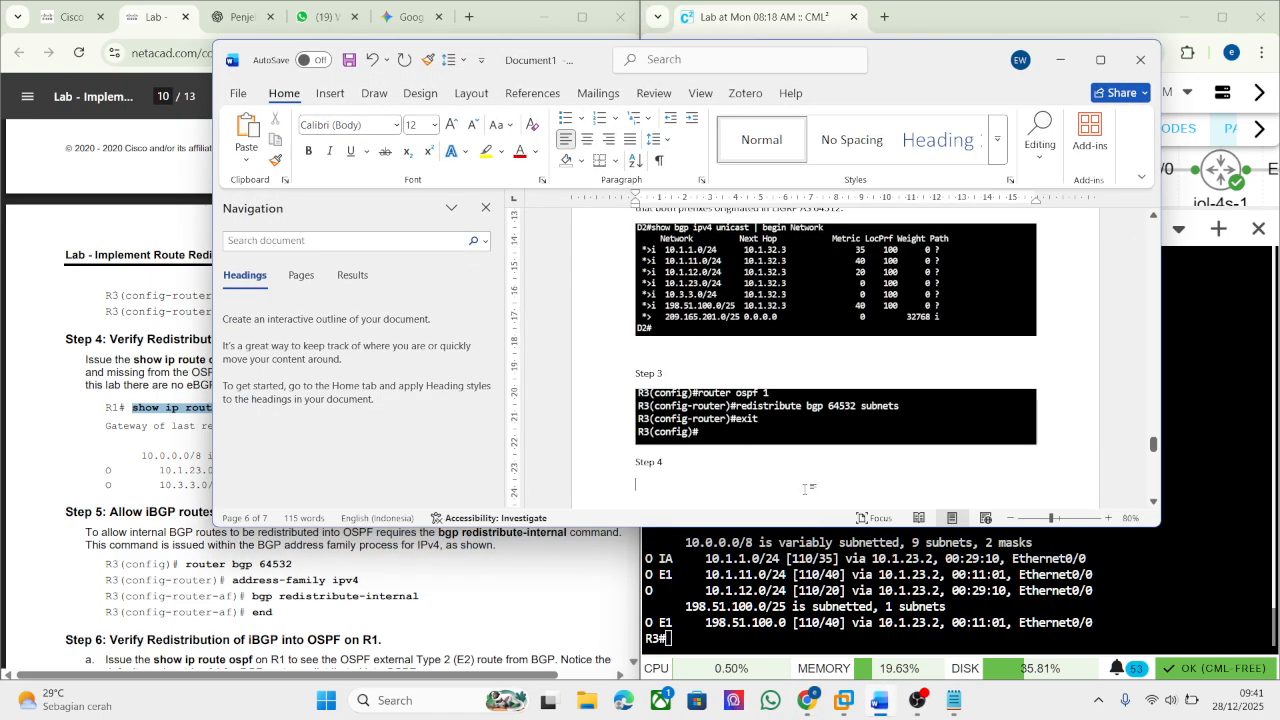
pyautogui.click(1060, 59)
# Translate the lab guide's Step 5 heading from English to Indonesian in Google Translate and compare it with the guide.
pyautogui.scroll(-1, 148, 496)
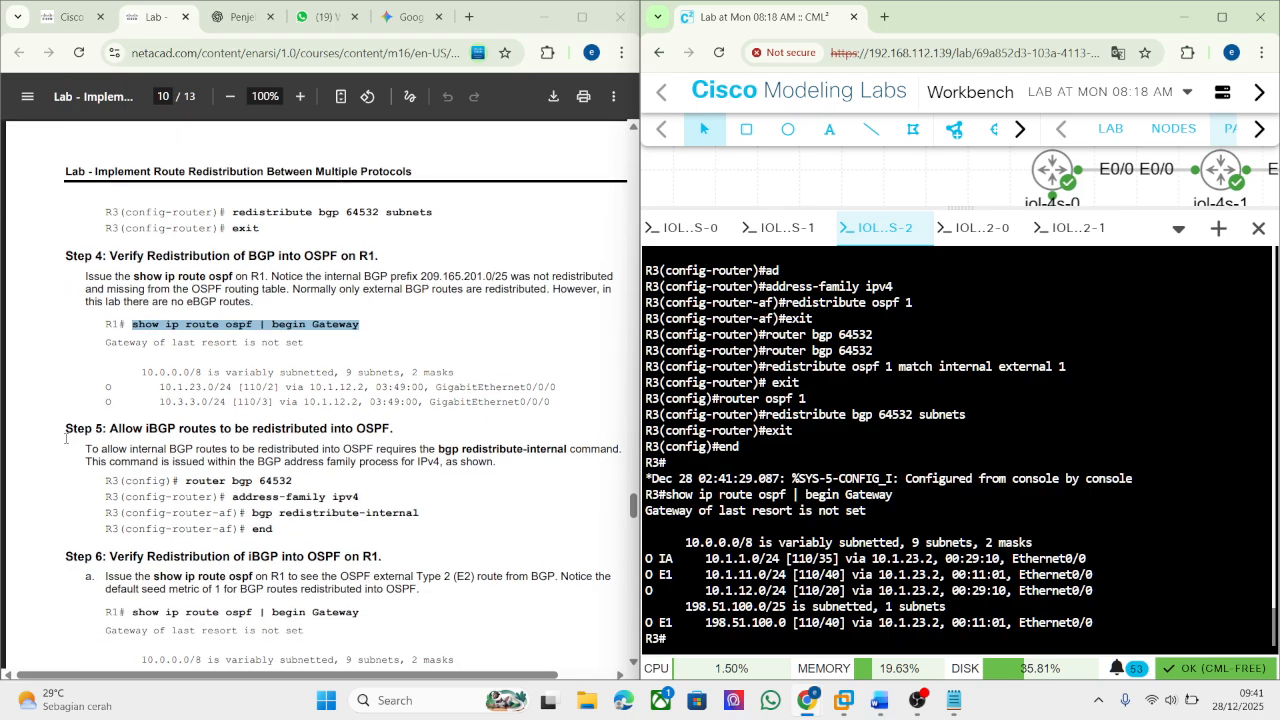
pyautogui.moveTo(66, 438); pyautogui.dragTo(408, 432)
pyautogui.hotkey('ctrl', 'c')
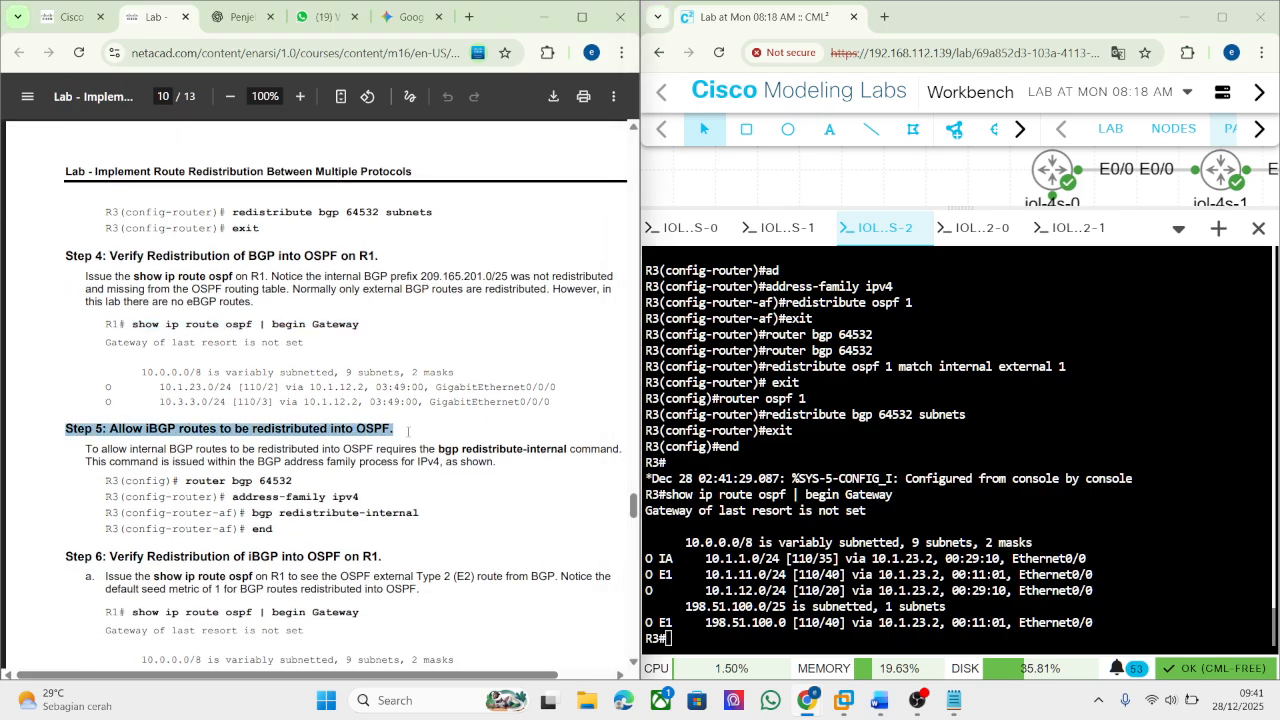
pyautogui.click(468, 17)
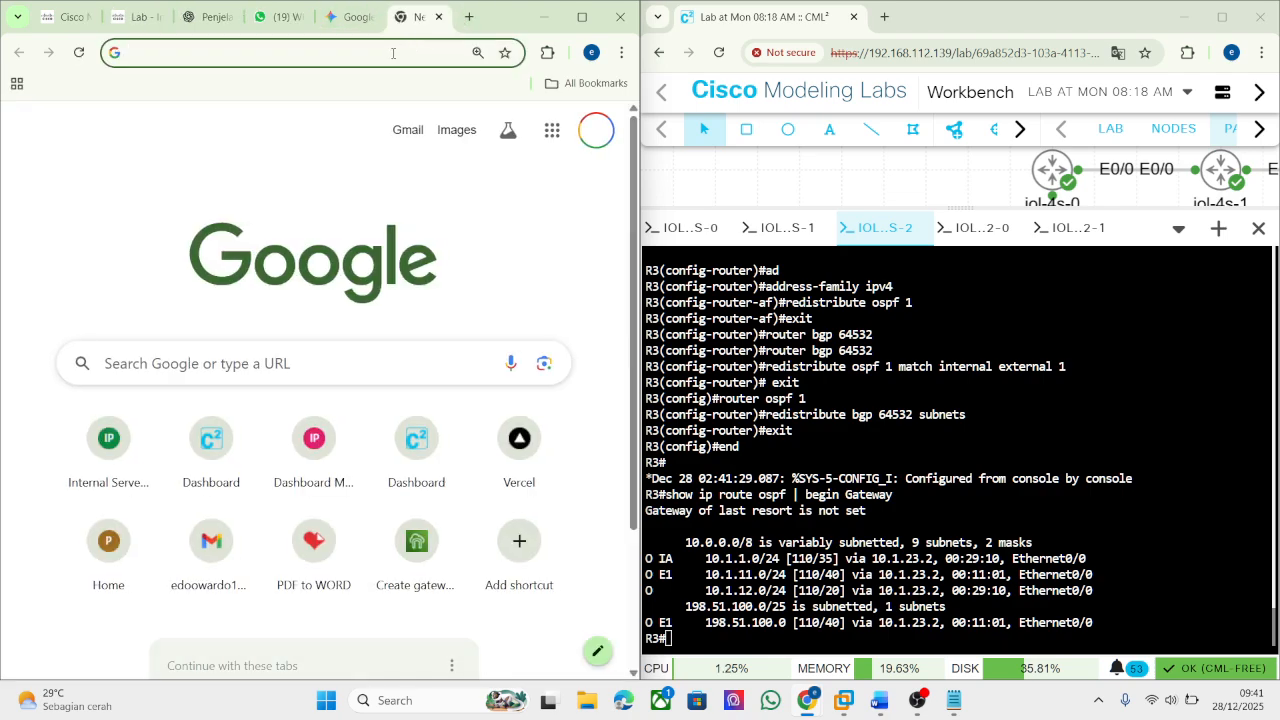
pyautogui.write('tra')
pyautogui.press('Return')
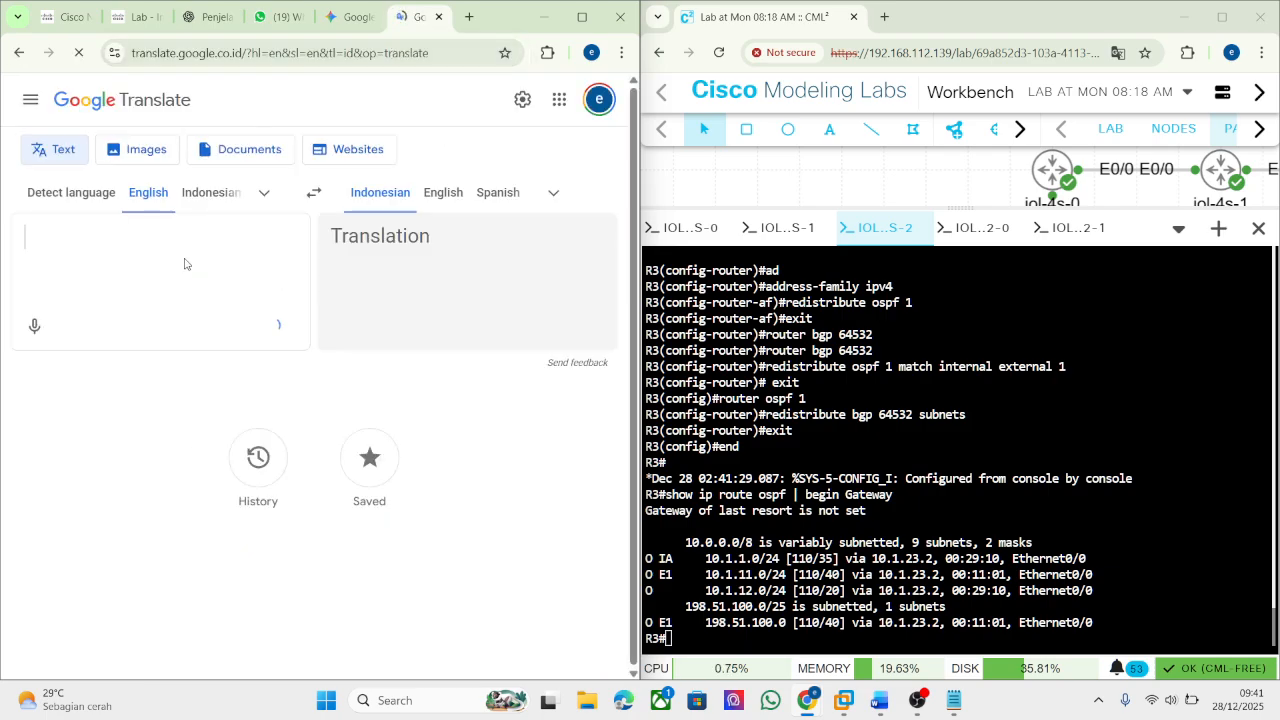
pyautogui.hotkey('ctrl', 'v')
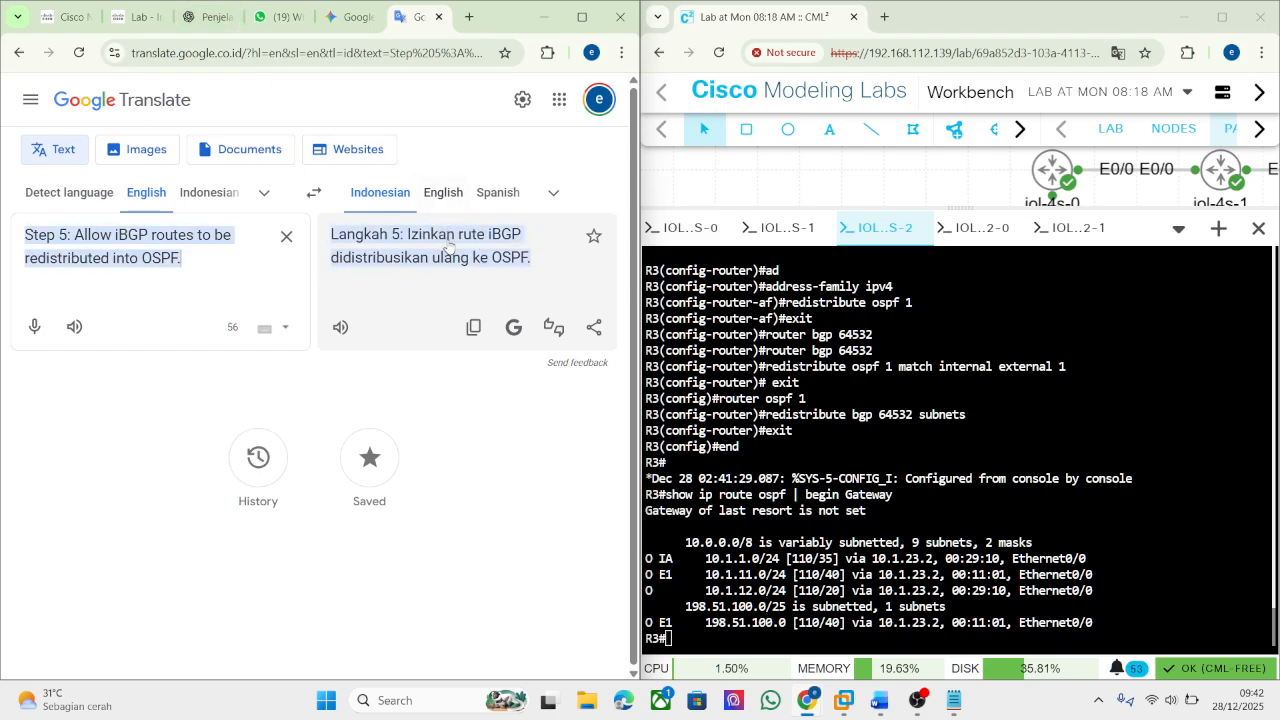
pyautogui.click(132, 16)
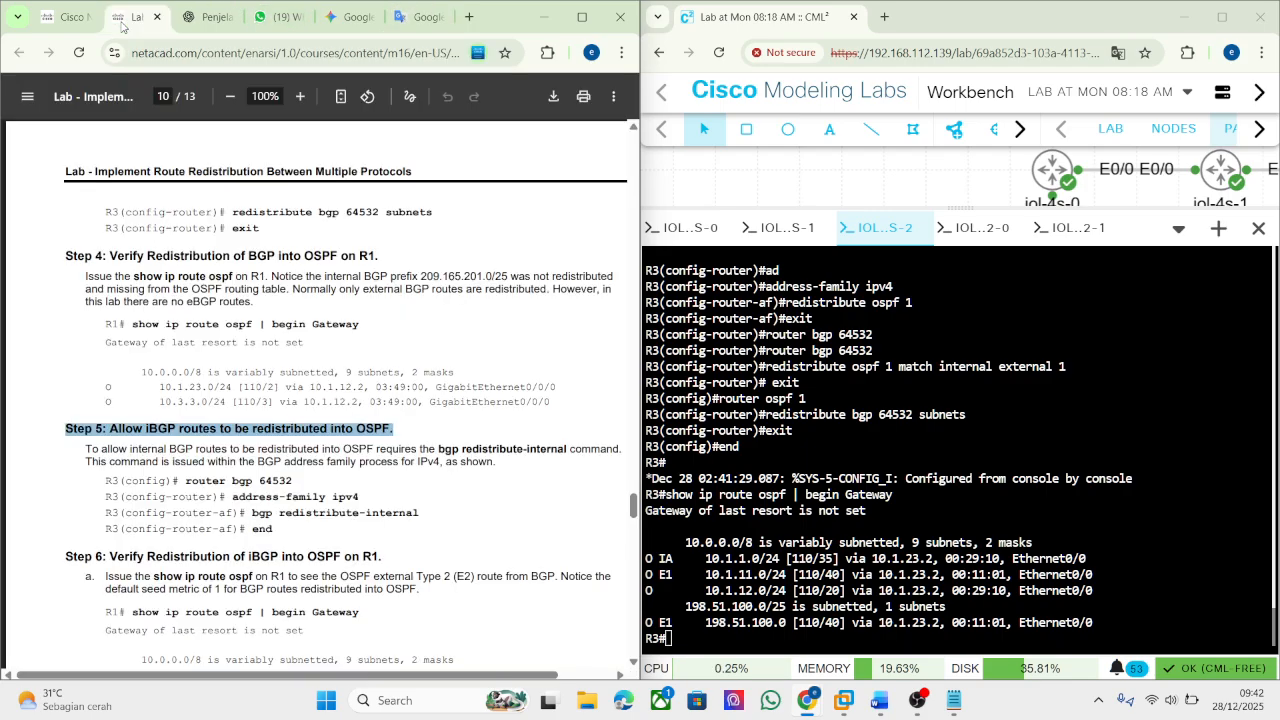
pyautogui.click(418, 17)
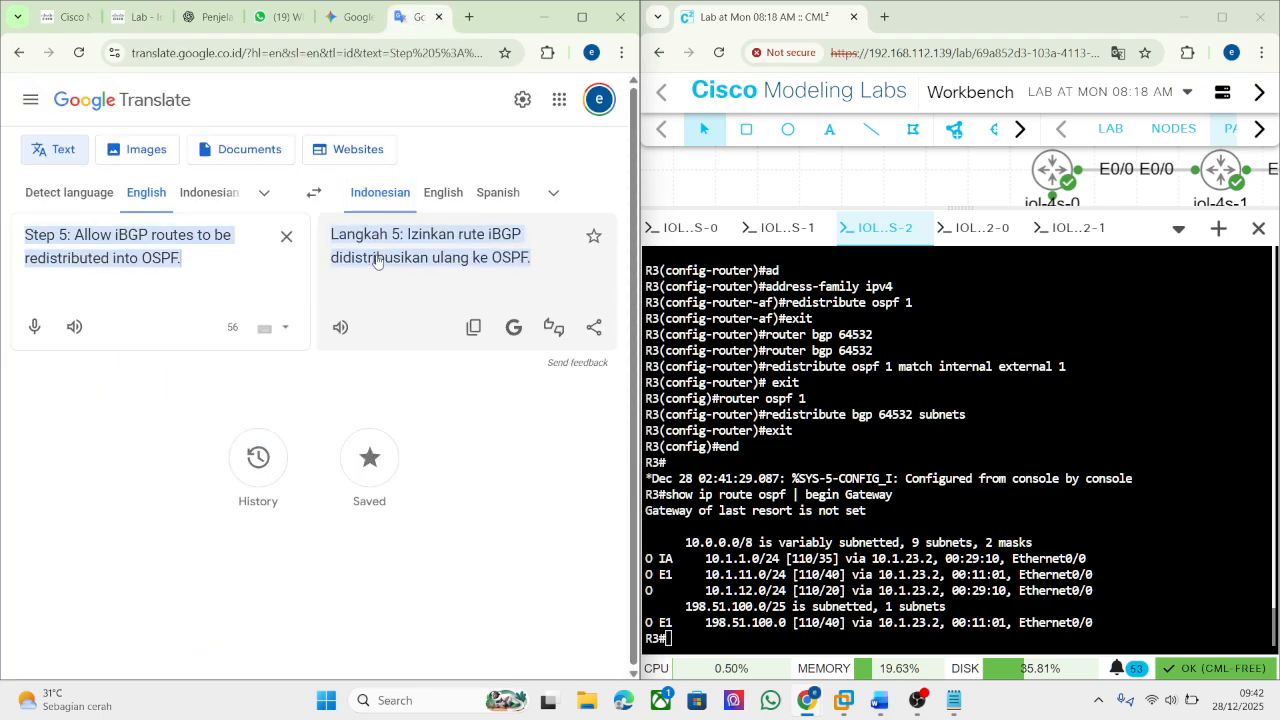
pyautogui.click(132, 16)
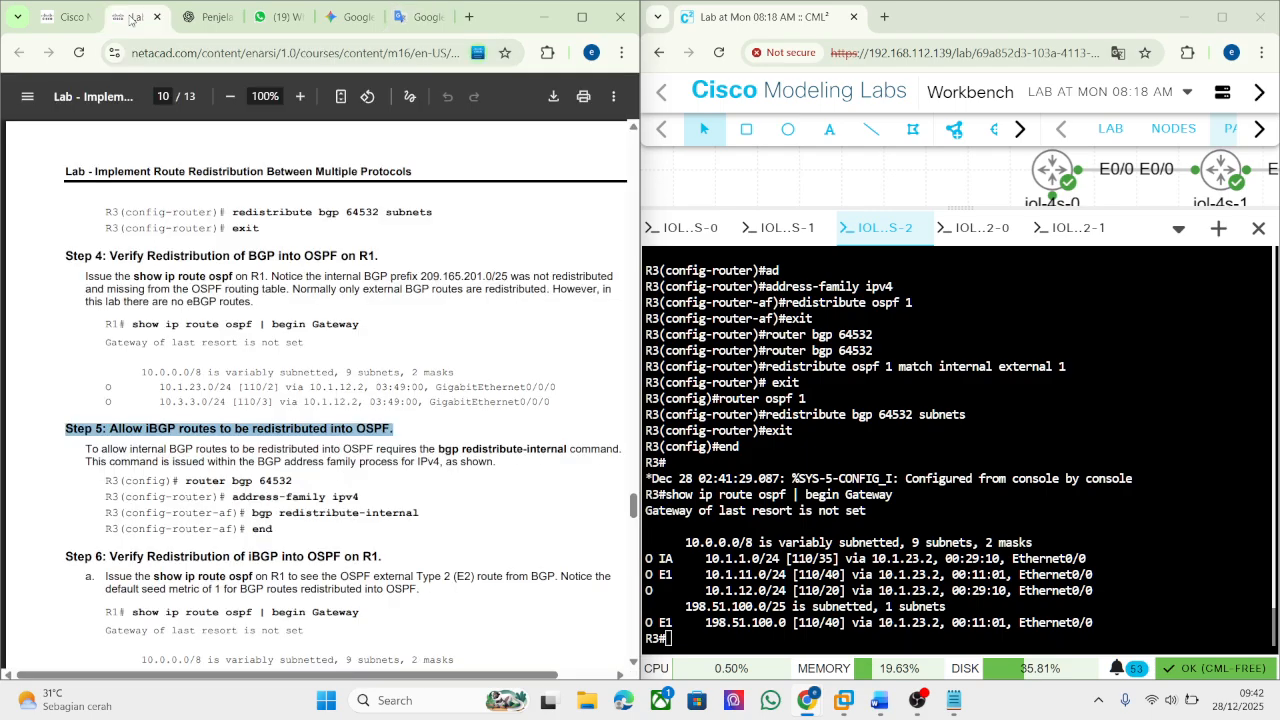
pyautogui.moveTo(185, 480); pyautogui.dragTo(297, 479)
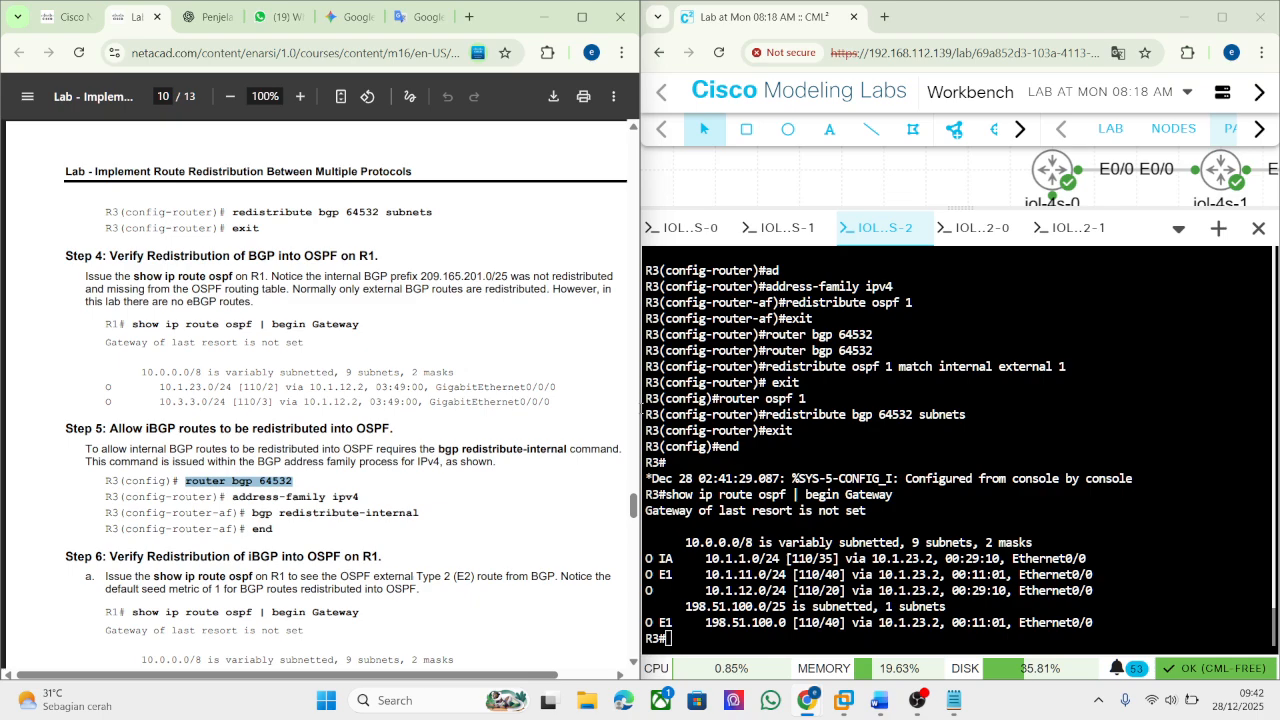
pyautogui.click(624, 425)
pyautogui.click(651, 511)
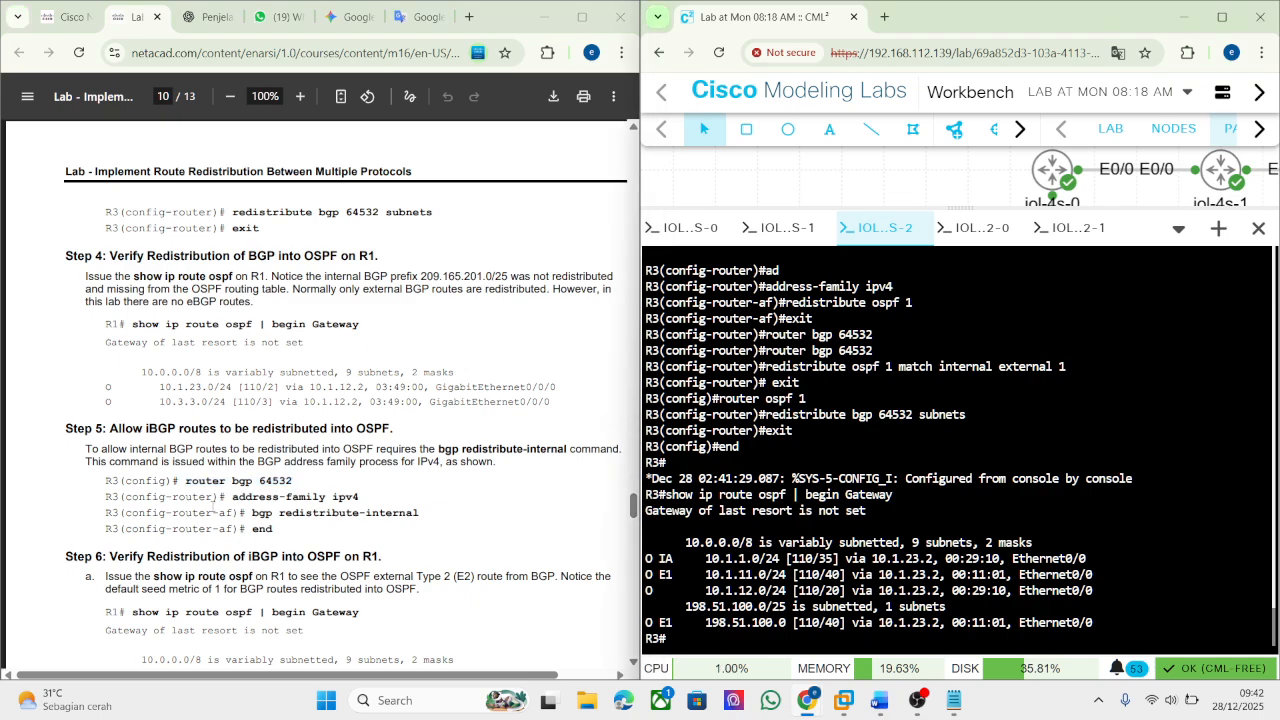
pyautogui.click(208, 484)
pyautogui.doubleClick(286, 484)
pyautogui.moveTo(652, 486); pyautogui.dragTo(782, 487)
pyautogui.click(341, 472)
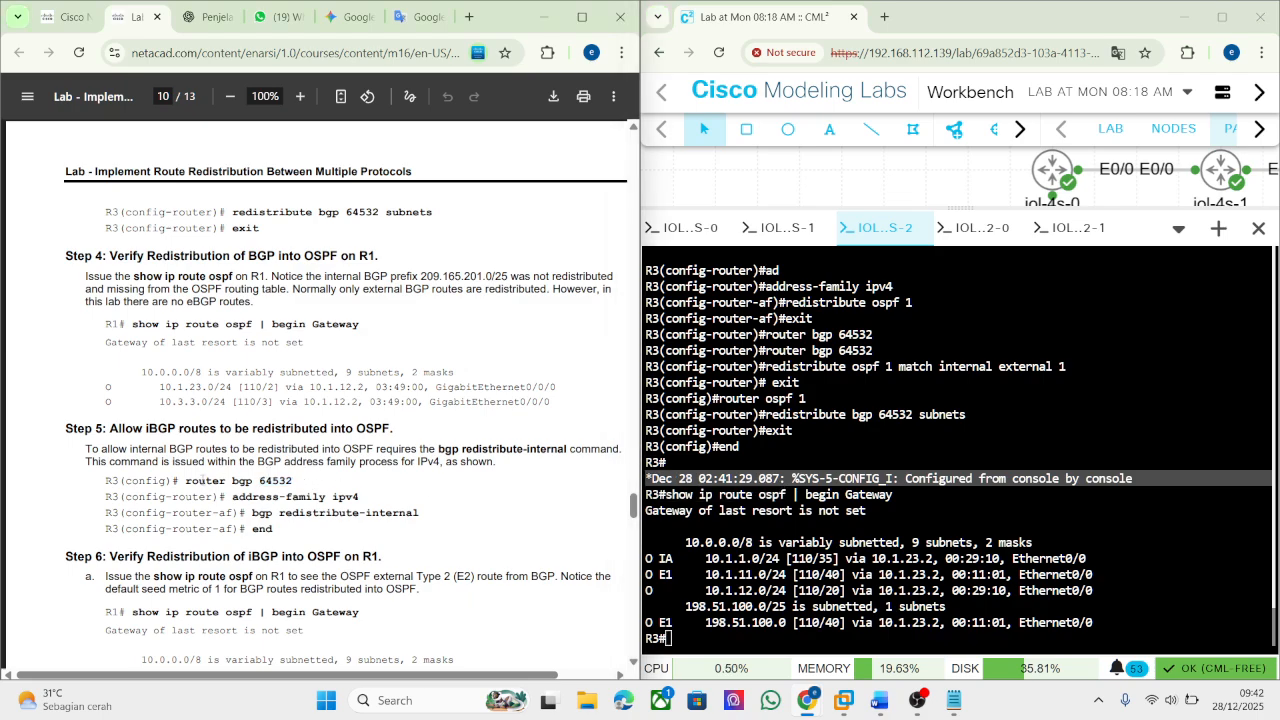
pyautogui.moveTo(186, 481); pyautogui.dragTo(290, 488)
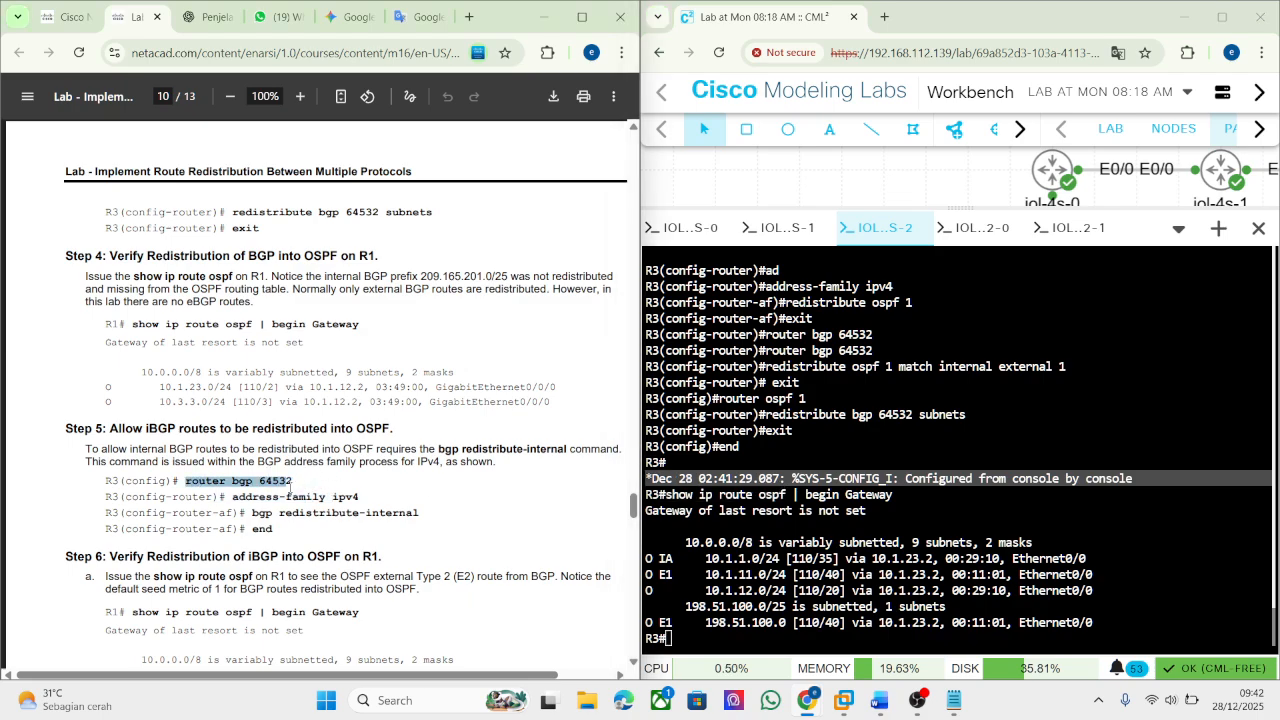
pyautogui.rightClick(298, 484)
pyautogui.click(170, 481)
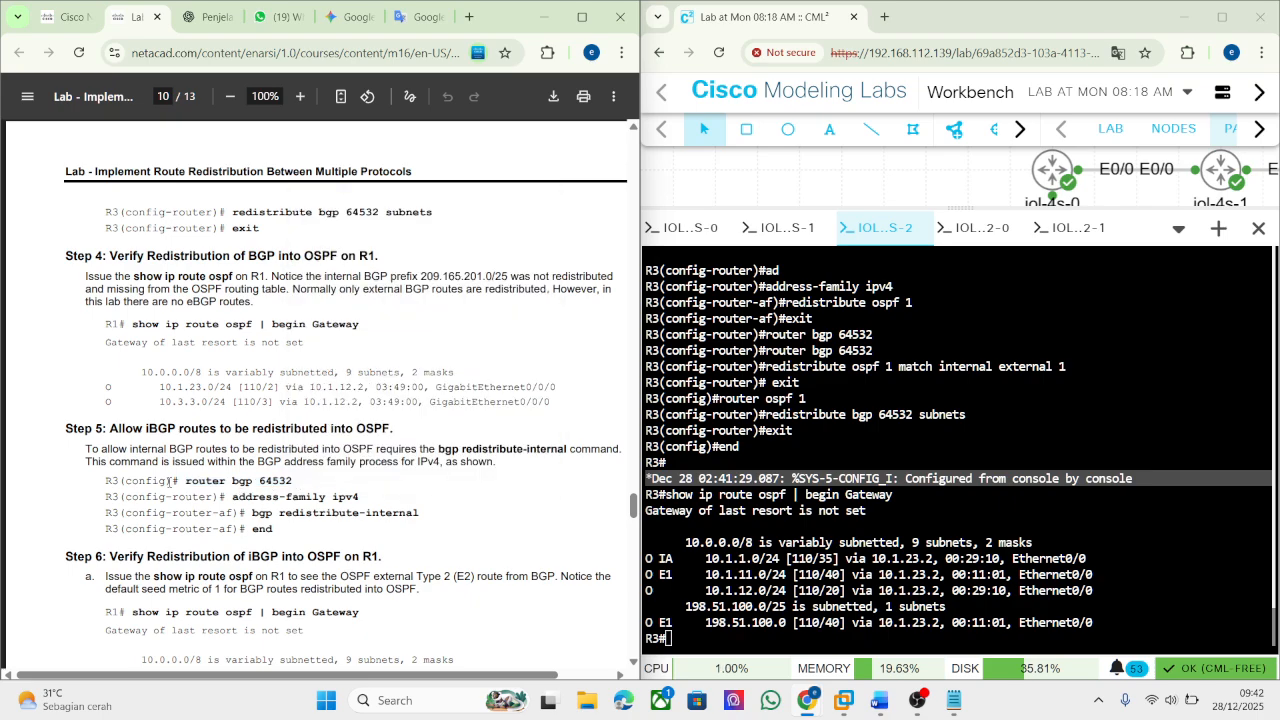
# Copy the four Step 5 command lines from the lab guide and replace the whole Notepad text with them.
pyautogui.moveTo(107, 482)
pyautogui.mouseDown()
pyautogui.moveTo(288, 533)
pyautogui.moveTo(281, 519)
pyautogui.moveTo(125, 513)
pyautogui.moveTo(107, 483)
pyautogui.mouseUp()
pyautogui.rightClick(160, 490)
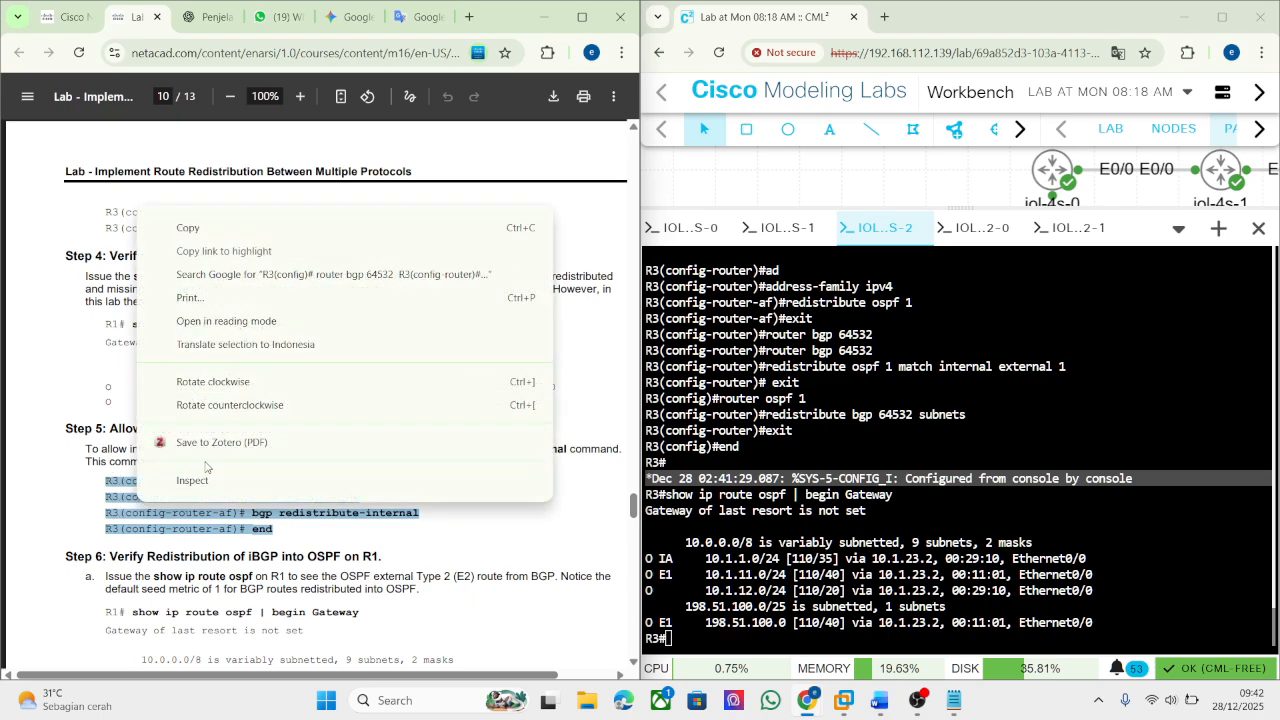
pyautogui.click(214, 229)
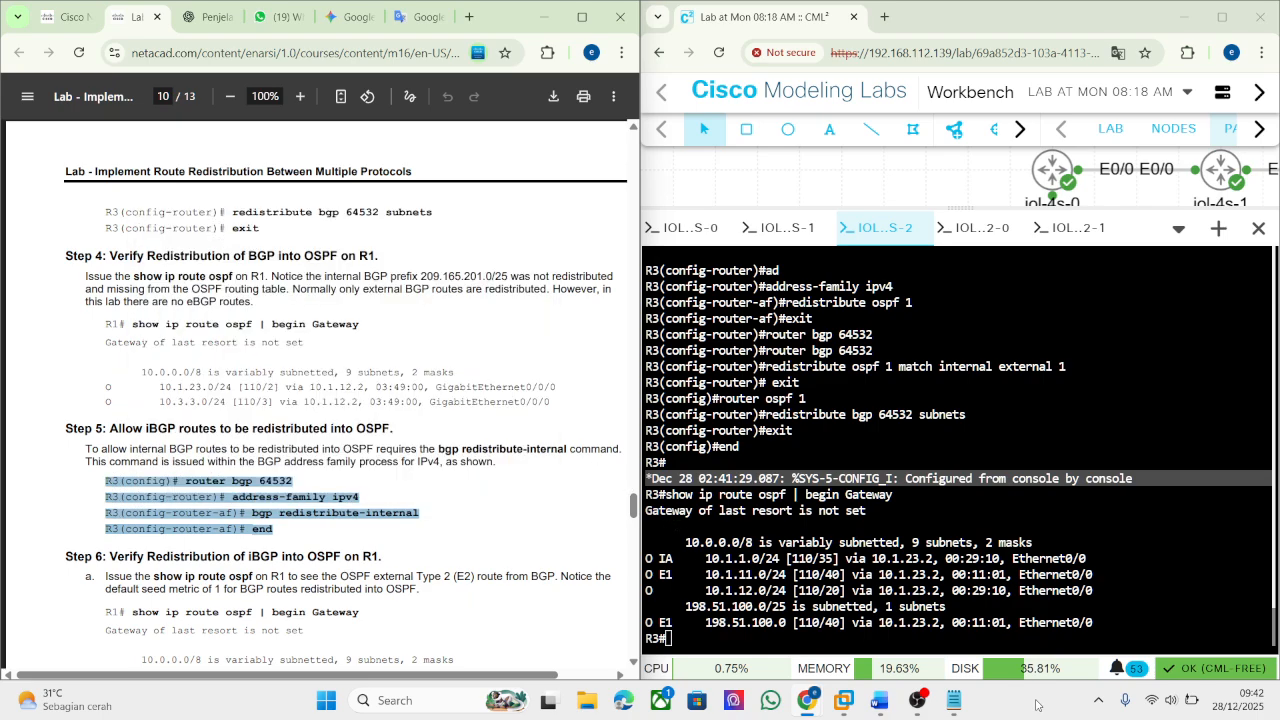
pyautogui.click(962, 703)
pyautogui.click(1008, 423)
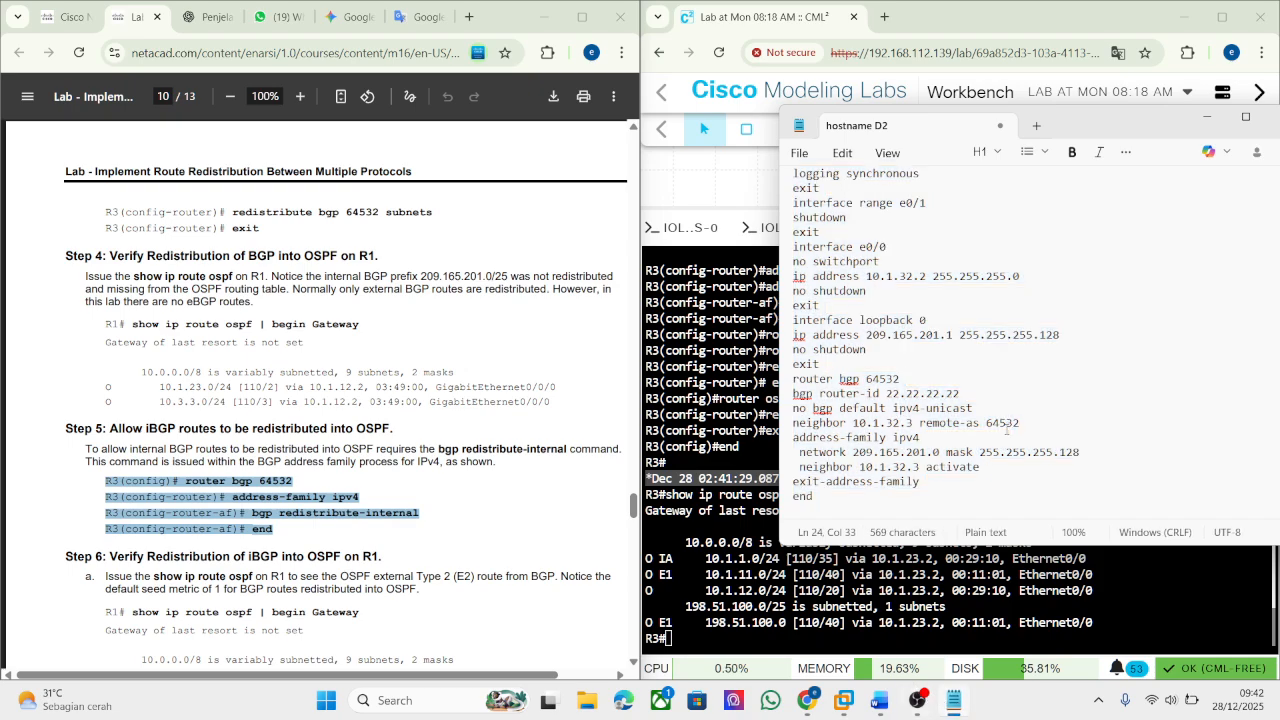
pyautogui.hotkey('ctrl', 'a')
pyautogui.hotkey('ctrl', 'v')
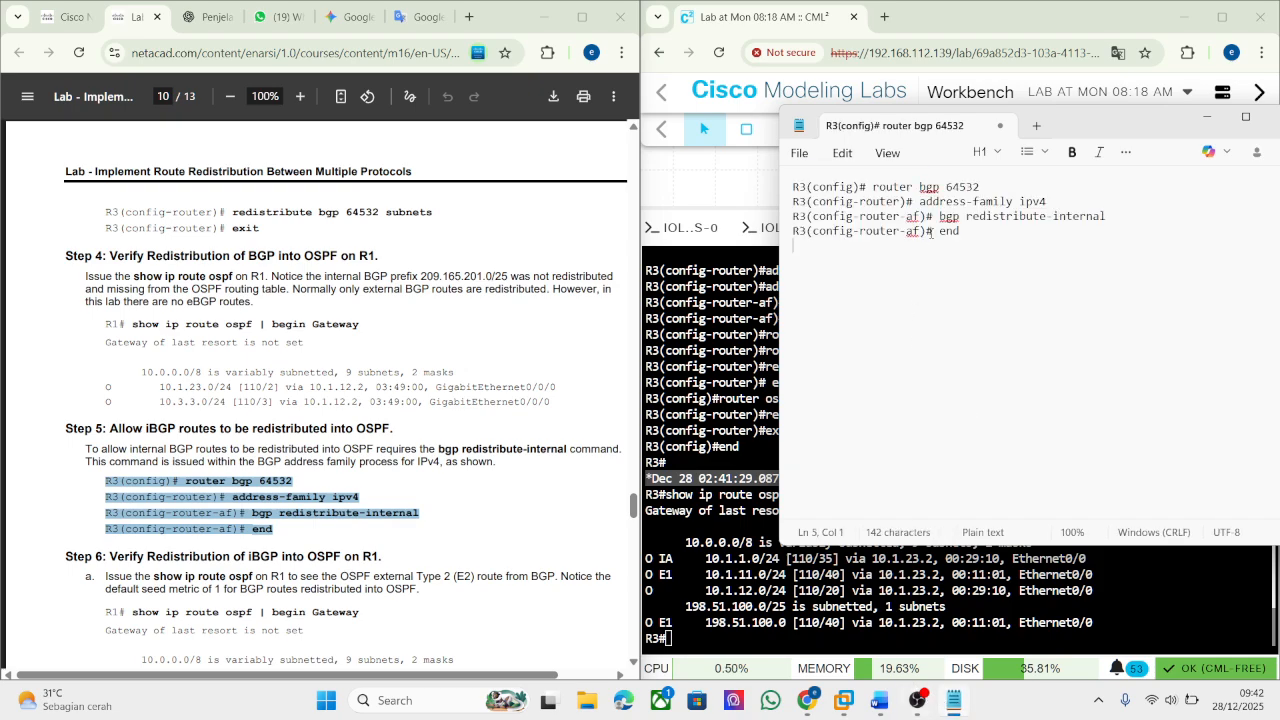
# Remove the R3 prompts from the Notepad text, keeping only "router bgp 64532", "address-family ipv4", "bgp redistribute-internal" and "end".
pyautogui.moveTo(930, 232); pyautogui.dragTo(793, 232)
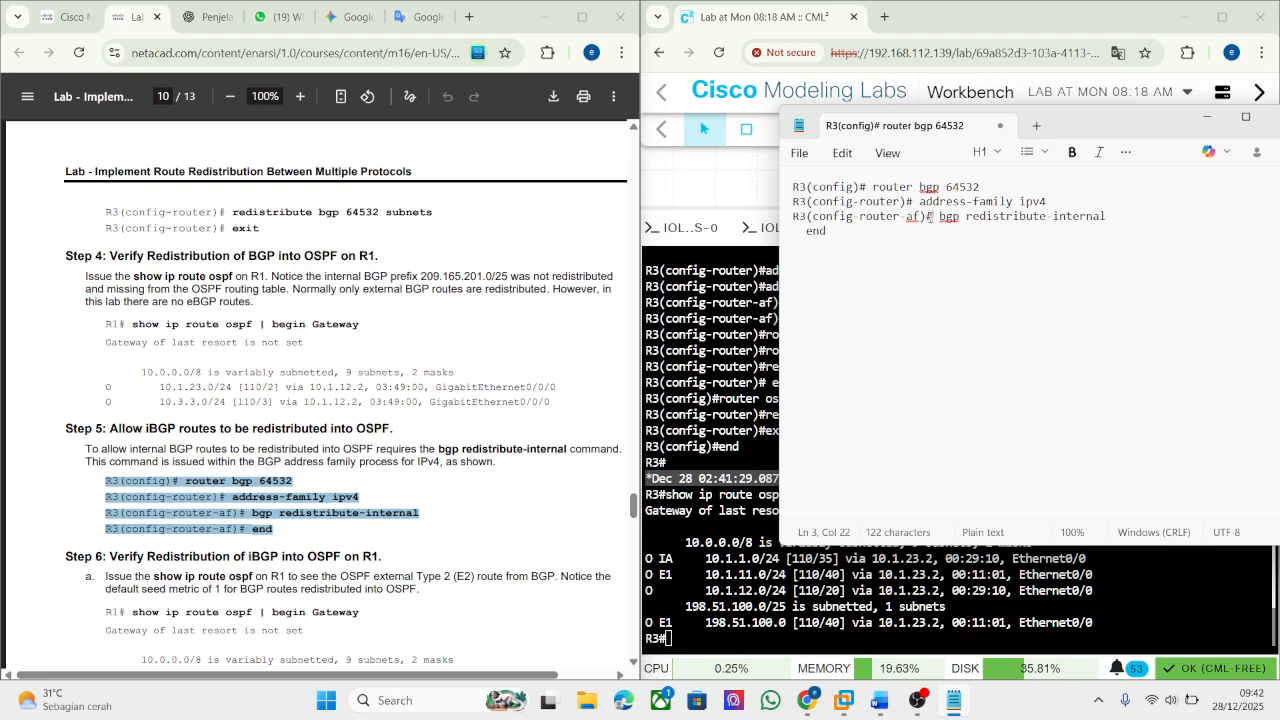
pyautogui.moveTo(930, 217); pyautogui.dragTo(793, 217)
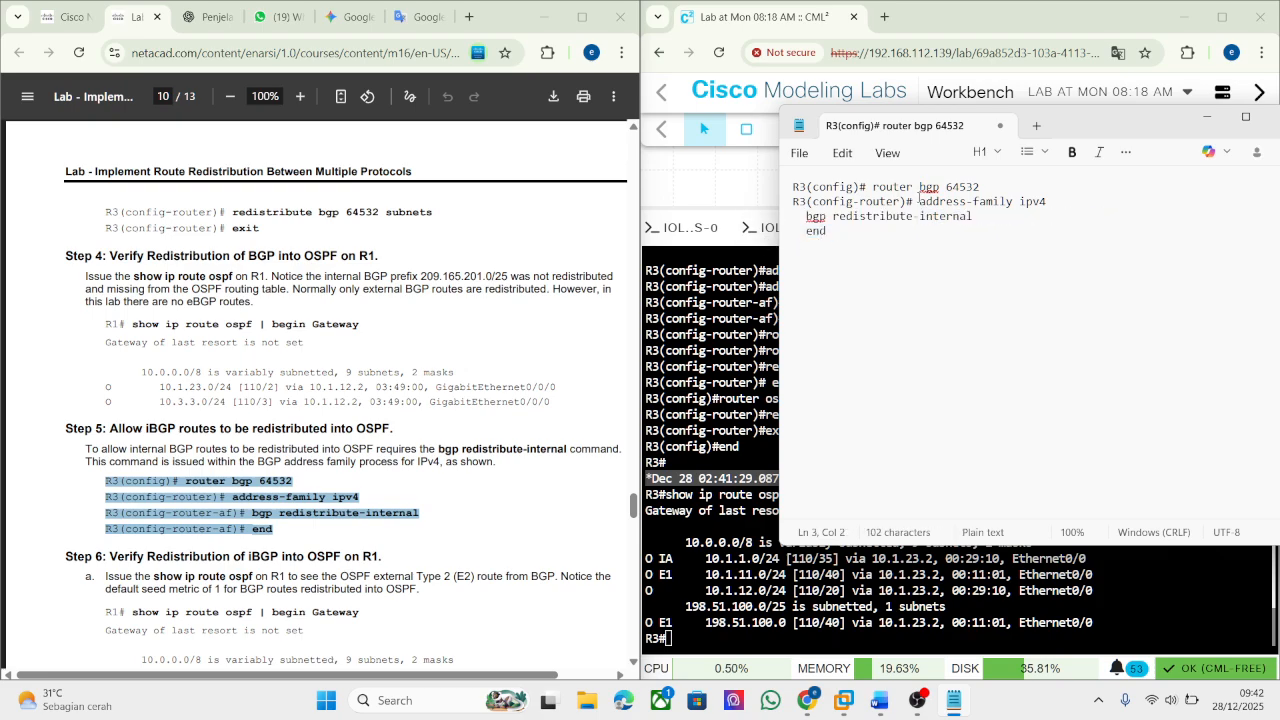
pyautogui.moveTo(918, 200); pyautogui.dragTo(793, 201)
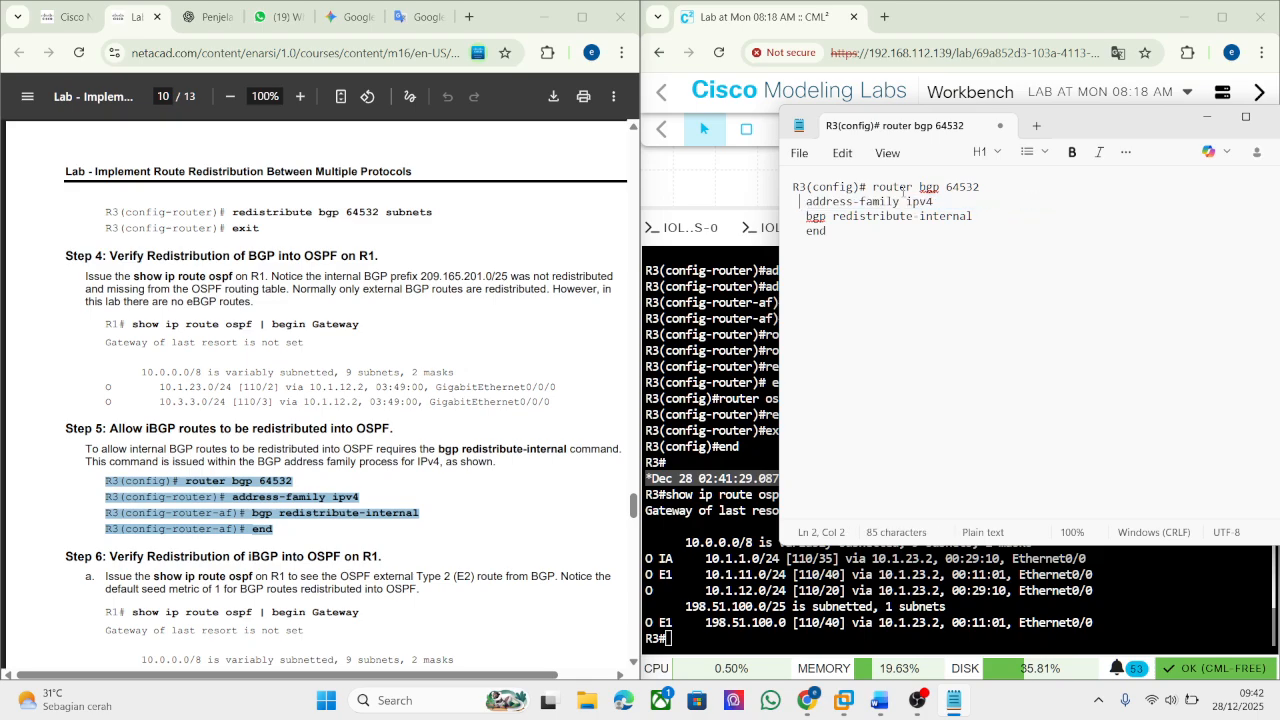
pyautogui.moveTo(867, 187); pyautogui.dragTo(791, 188)
pyautogui.click(826, 187)
# Copy the whole Notepad command text and paste it into R3's console.
pyautogui.hotkey('ctrl', 'a')
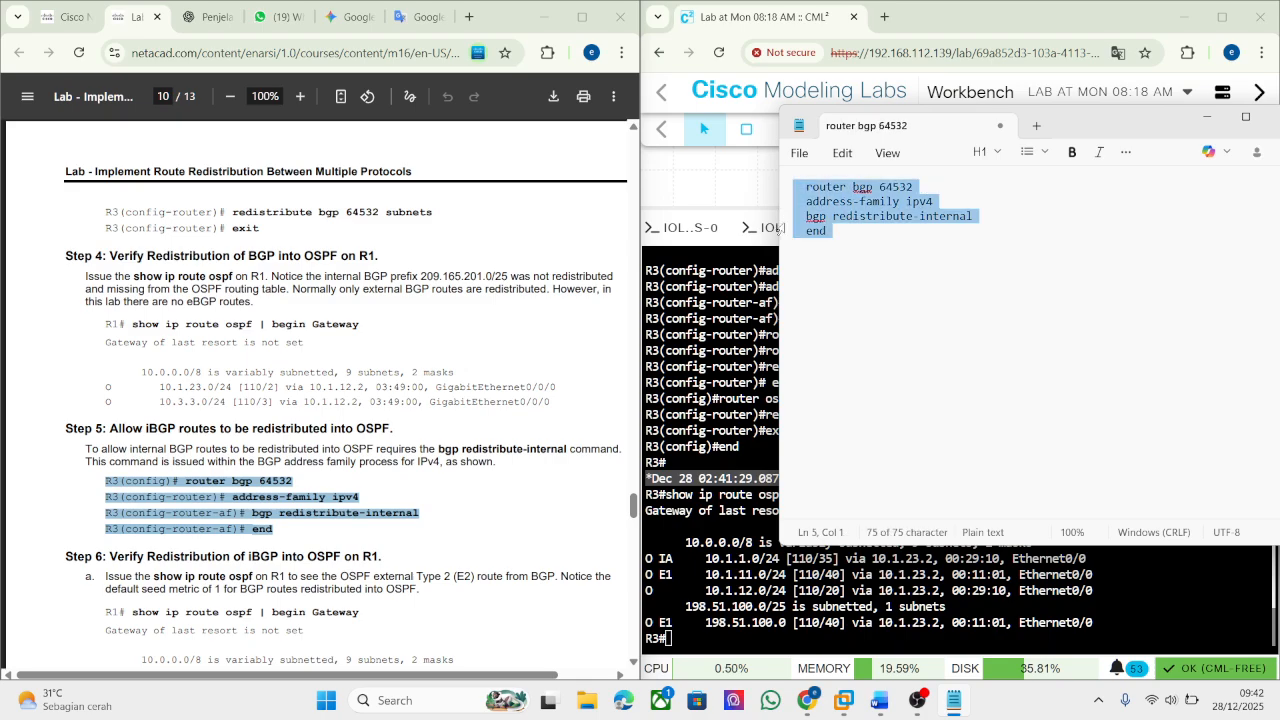
pyautogui.click(735, 497)
pyautogui.rightClick(700, 536)
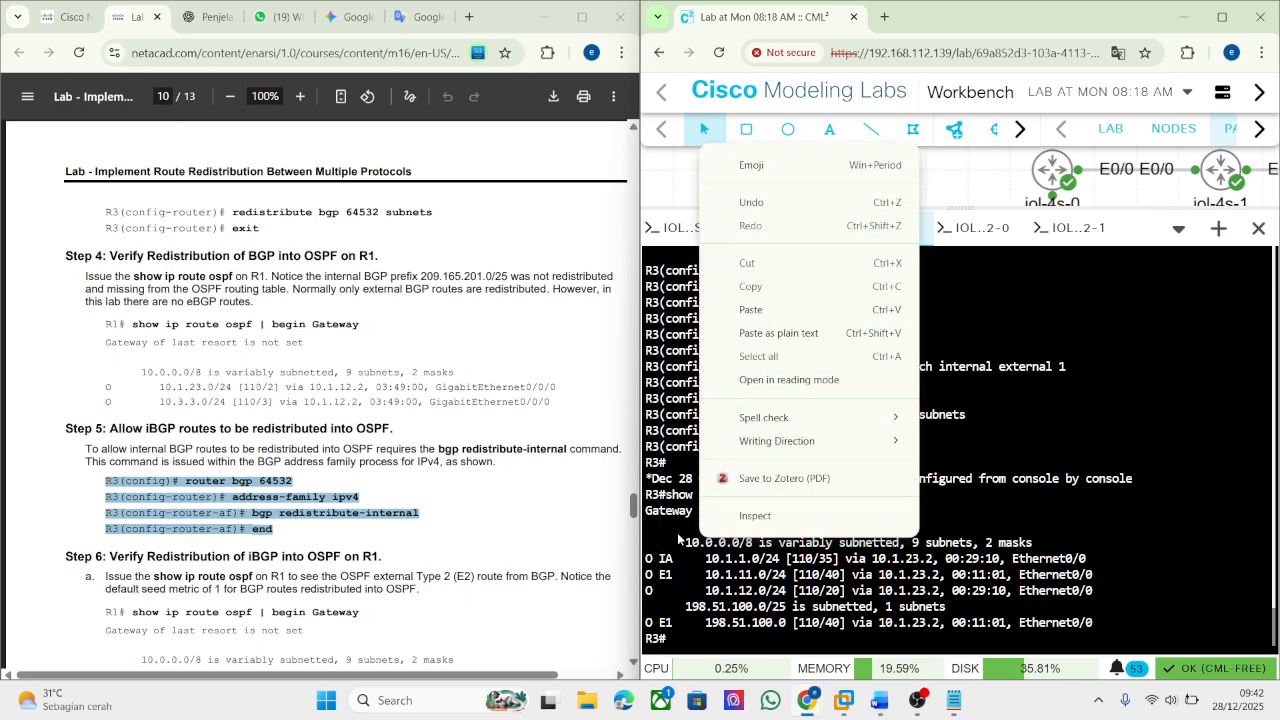
pyautogui.click(750, 310)
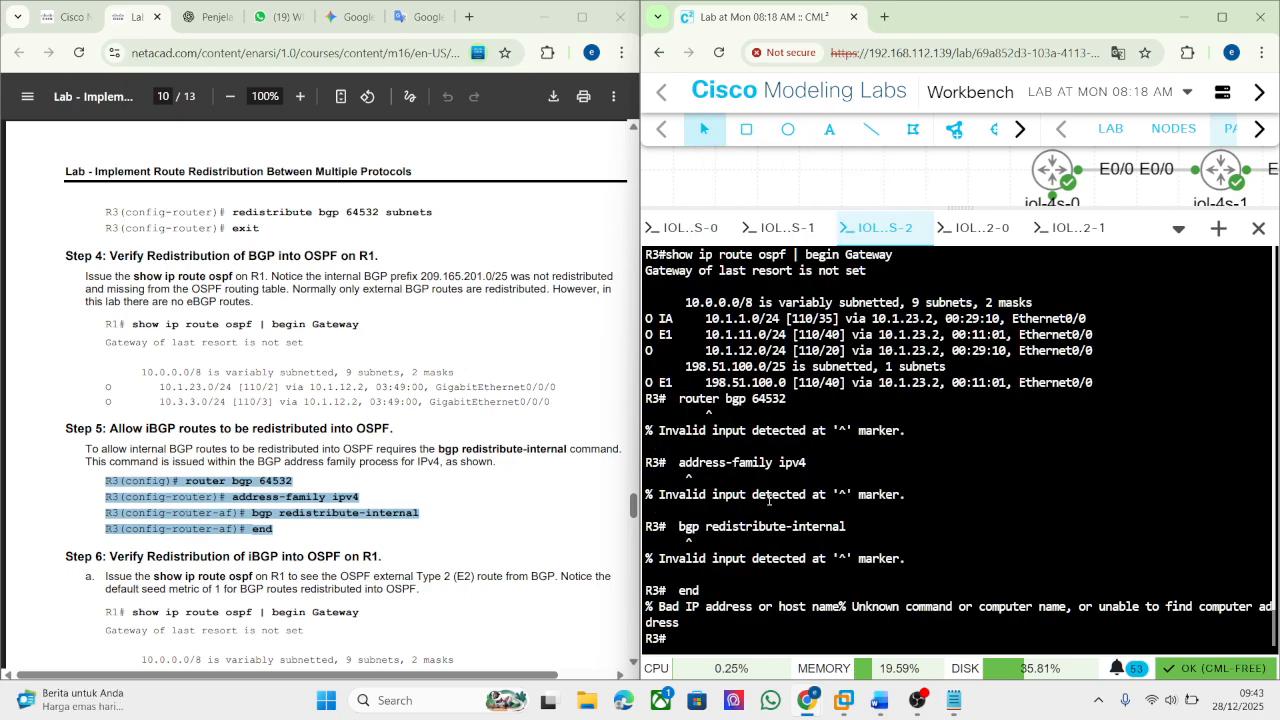
# Enter global configuration mode on R3 and run "router bgp 64532", "address-family ipv4", "bgp redistribute-internal" and "end" from the copied text.
pyautogui.write('conf t')
pyautogui.press('Return')
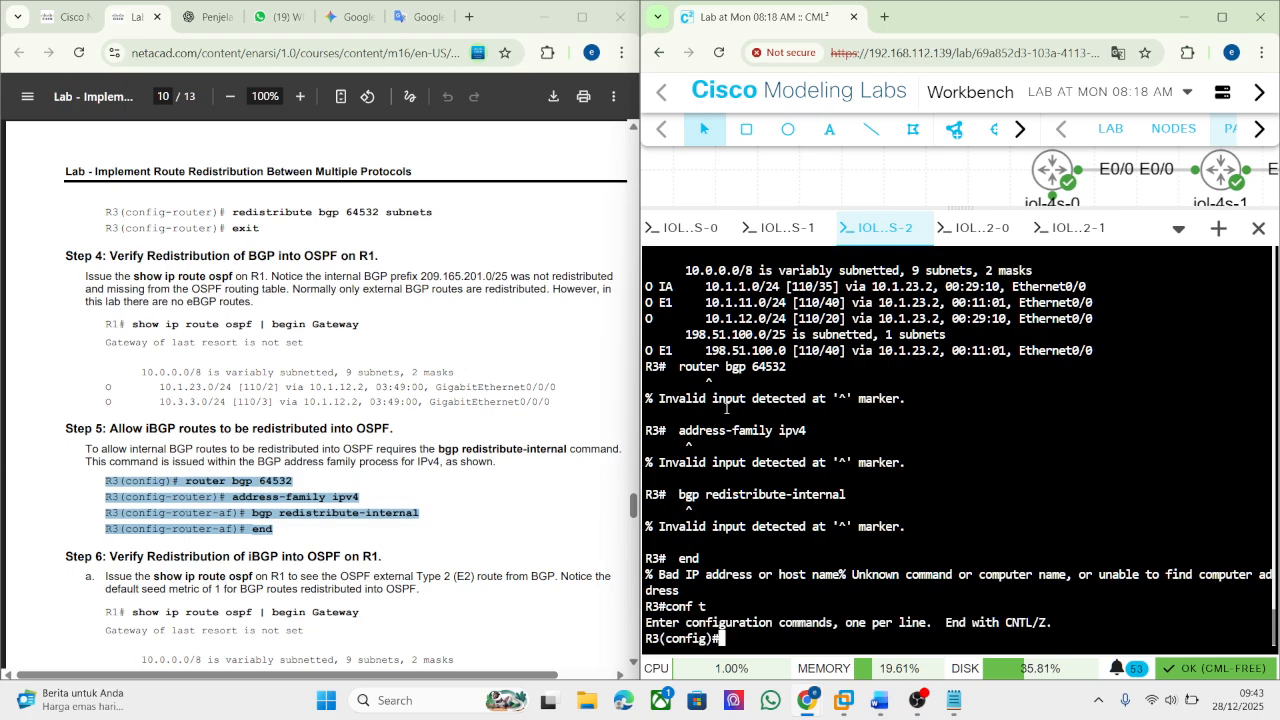
pyautogui.rightClick(818, 428)
pyautogui.click(887, 197)
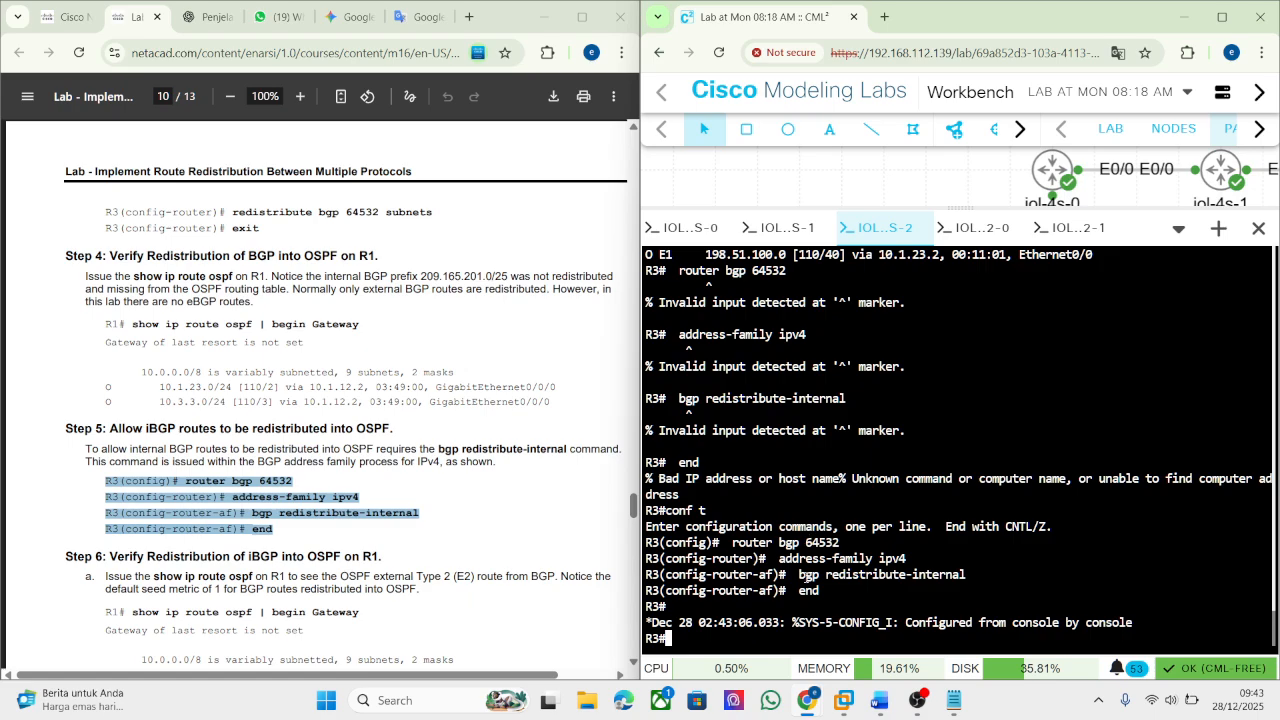
# Capture R3's BGP address-family configuration from the console and paste the screenshot under a new "Step 5" line in the Word report.
pyautogui.press('super+shift+s')
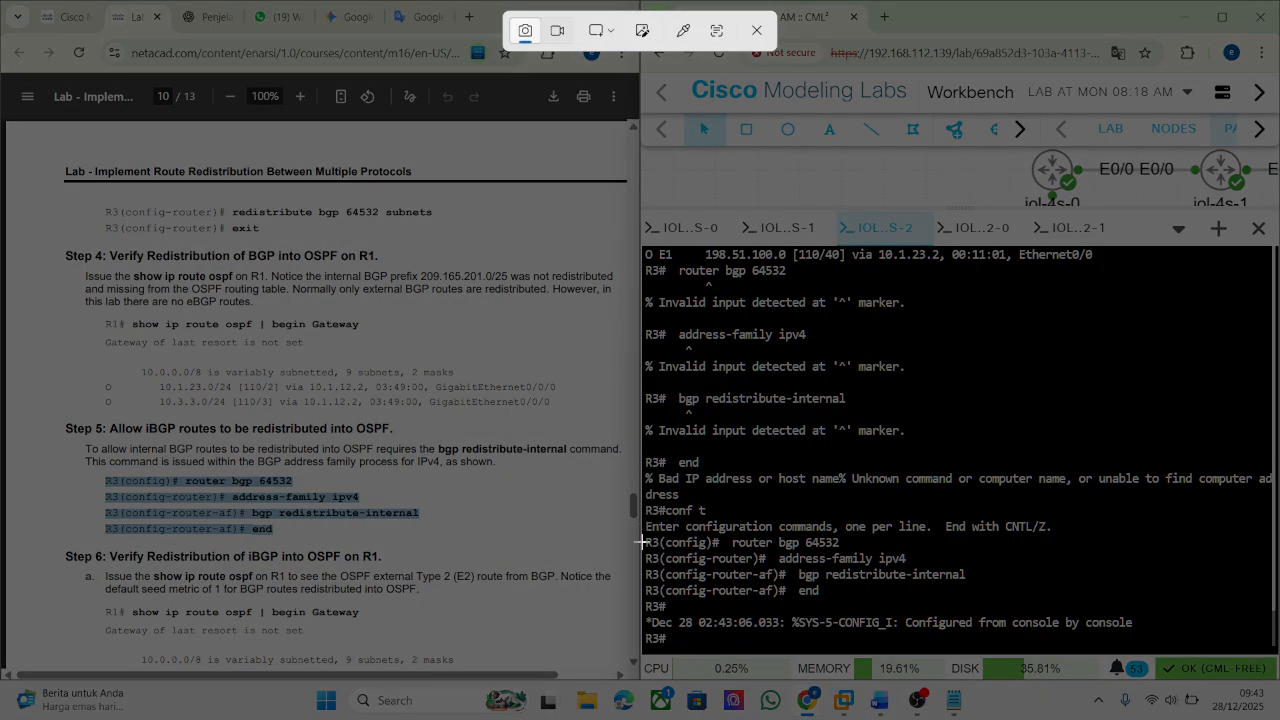
pyautogui.moveTo(641, 500); pyautogui.dragTo(1057, 628)
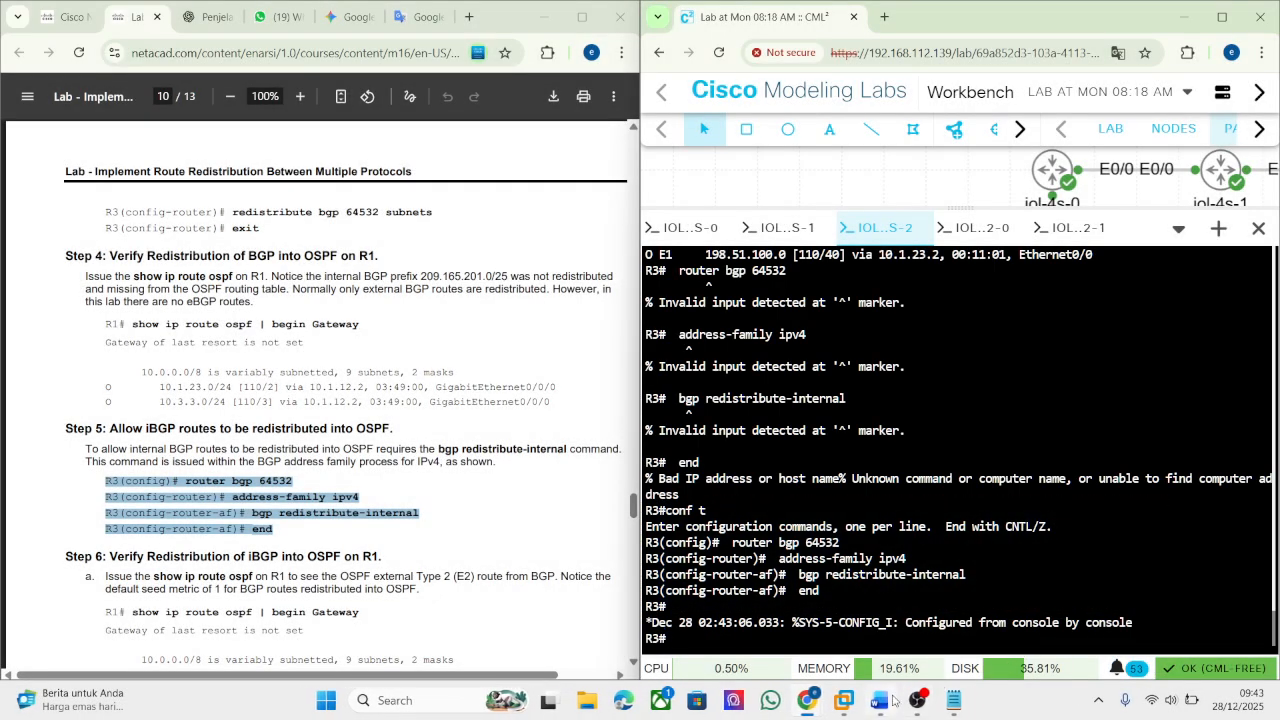
pyautogui.click(879, 700)
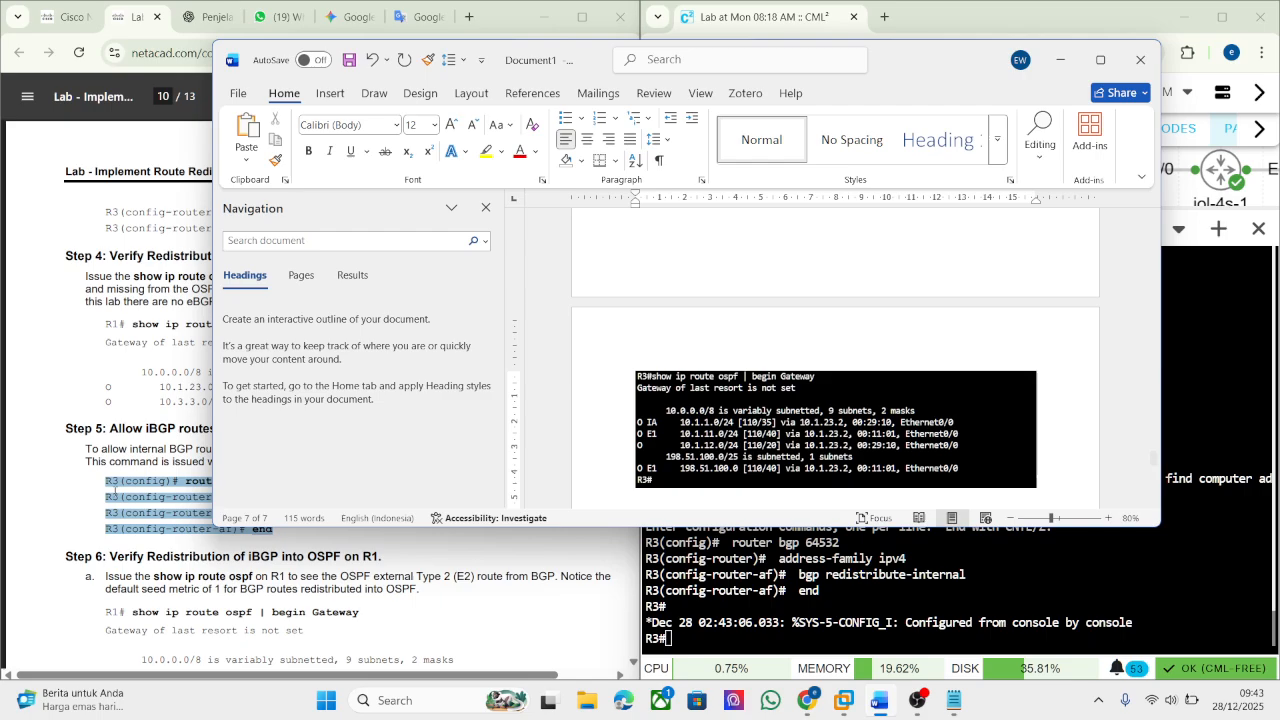
pyautogui.scroll(-2, 834, 437)
pyautogui.scroll(4, 834, 437)
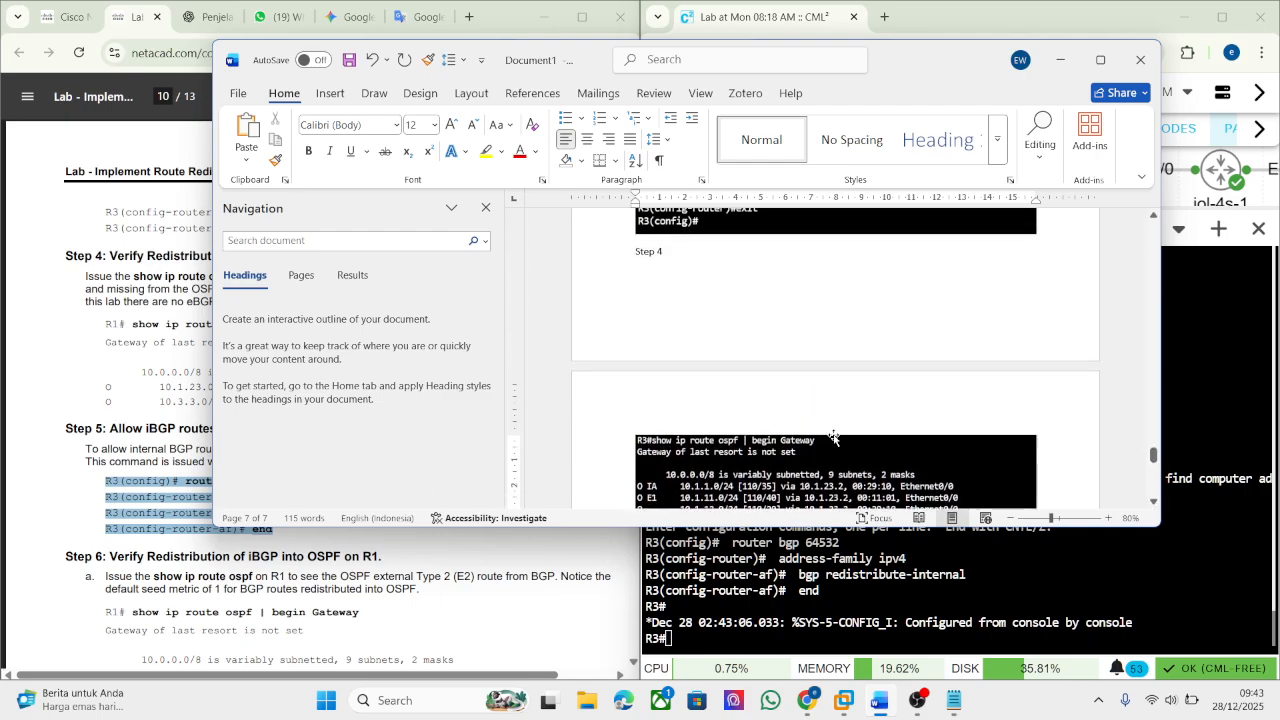
pyautogui.scroll(-2, 834, 437)
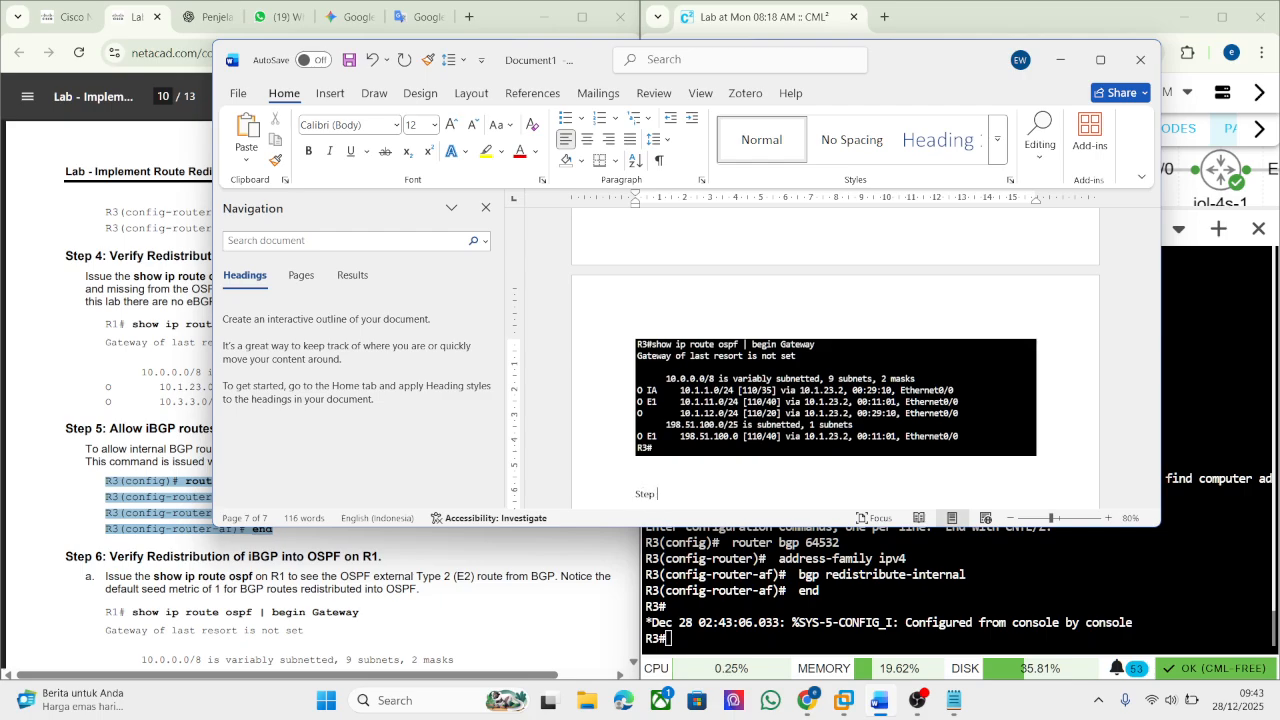
pyautogui.write('5')
pyautogui.press('Return')
pyautogui.hotkey('ctrl', 'v')
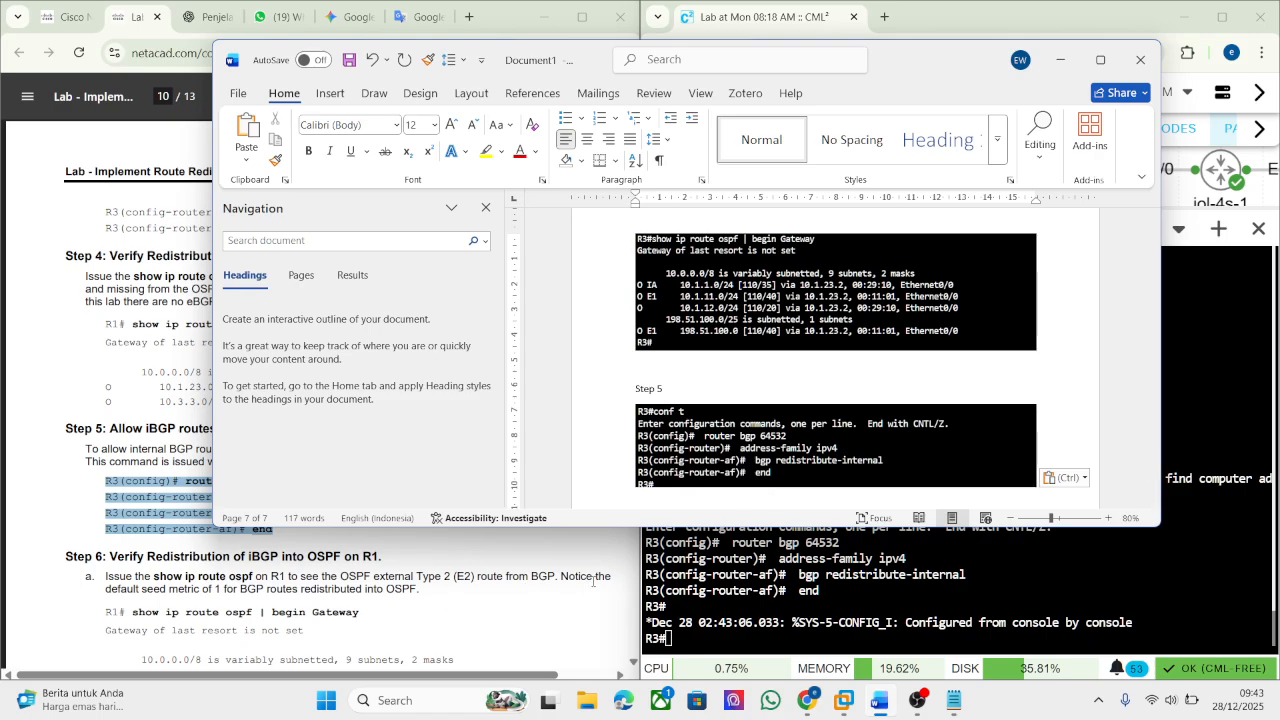
# Add a "Step 6" line below the Step 5 screenshot in the report.
pyautogui.press('Return')
pyautogui.write('s')
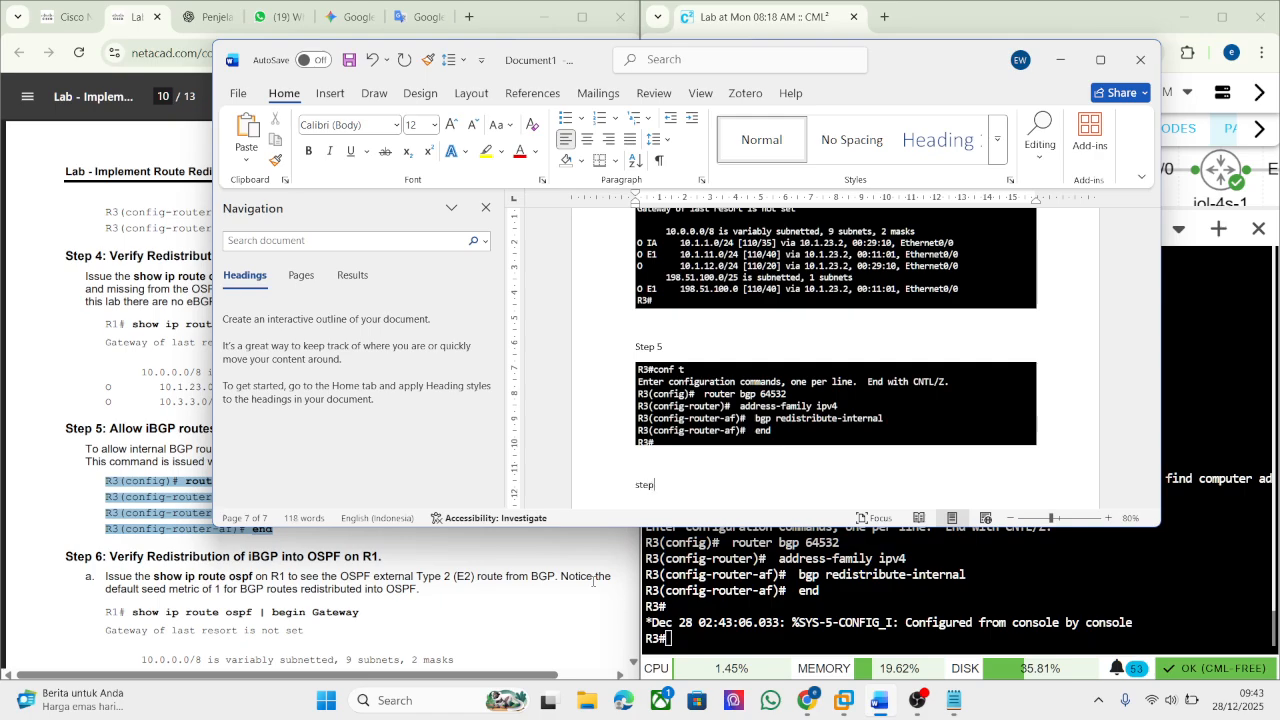
pyautogui.write('tep')
pyautogui.press('BackSpace')
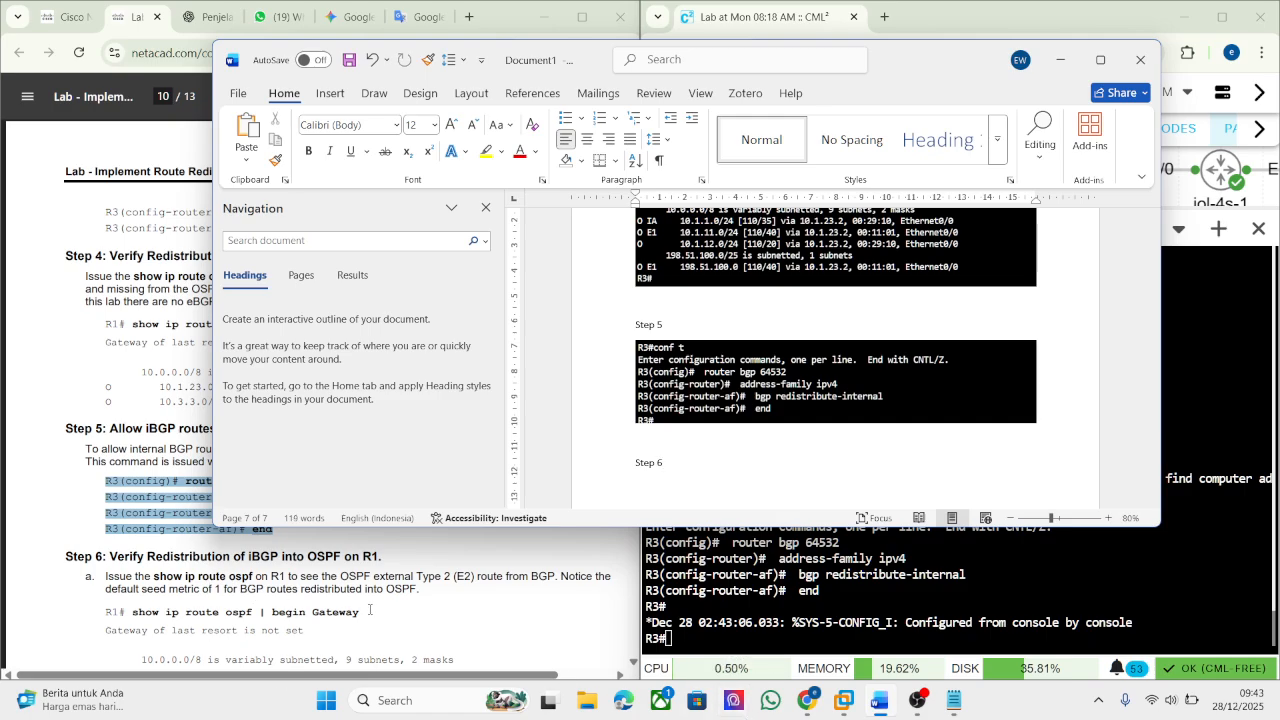
# Copy "show ip route ospf | begin Gateway" from the lab guide's Step 6, run it on R1 and compare the output with the guide.
pyautogui.moveTo(372, 615); pyautogui.dragTo(132, 612)
pyautogui.press('super+c')
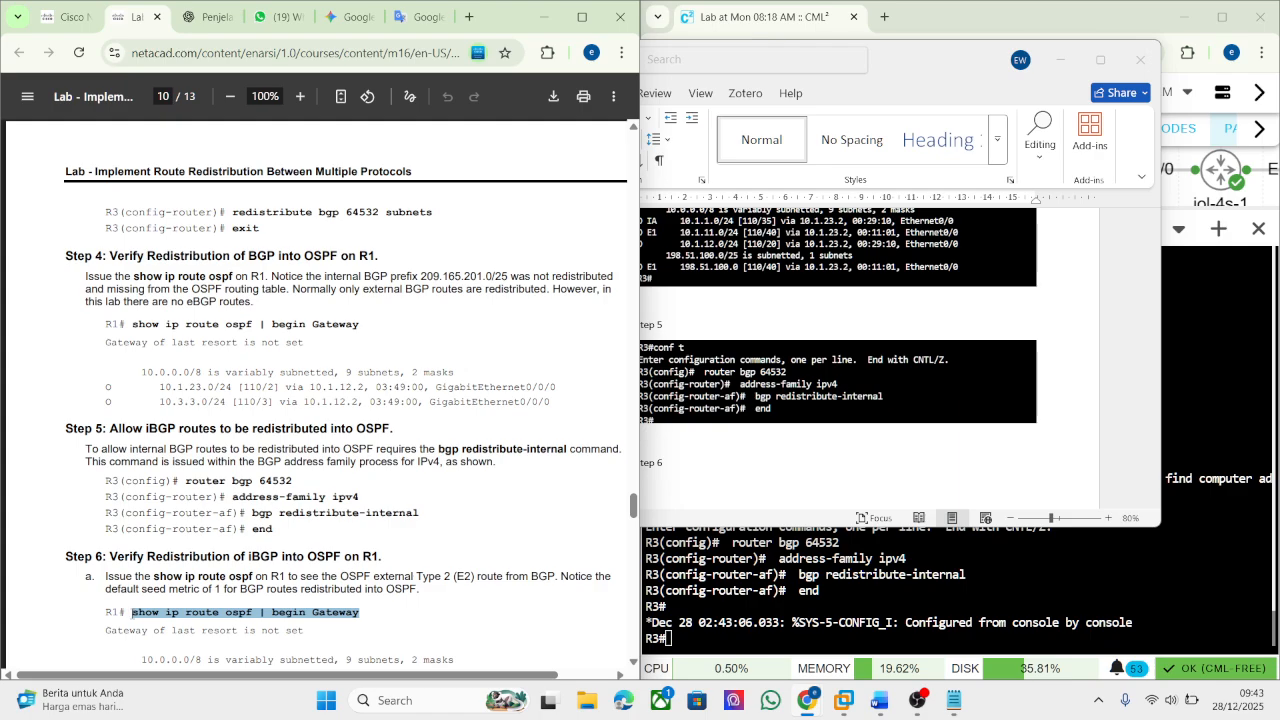
pyautogui.click(748, 639)
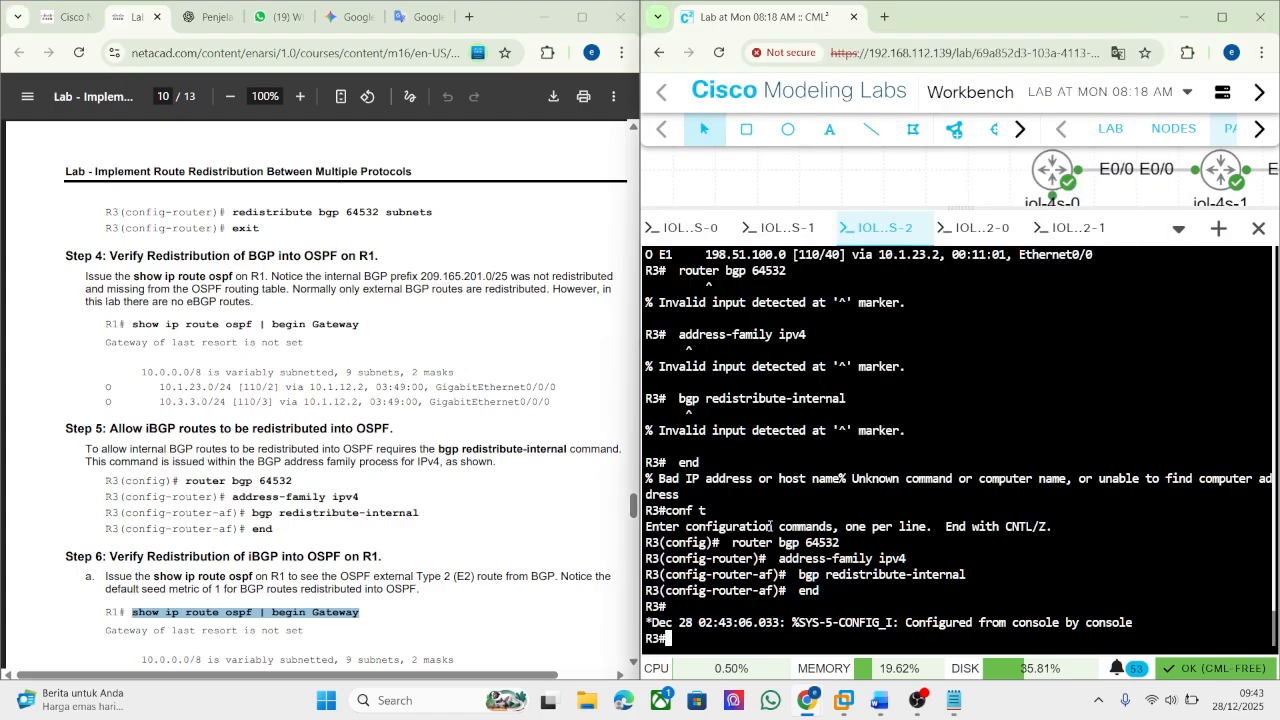
pyautogui.click(690, 227)
pyautogui.rightClick(722, 424)
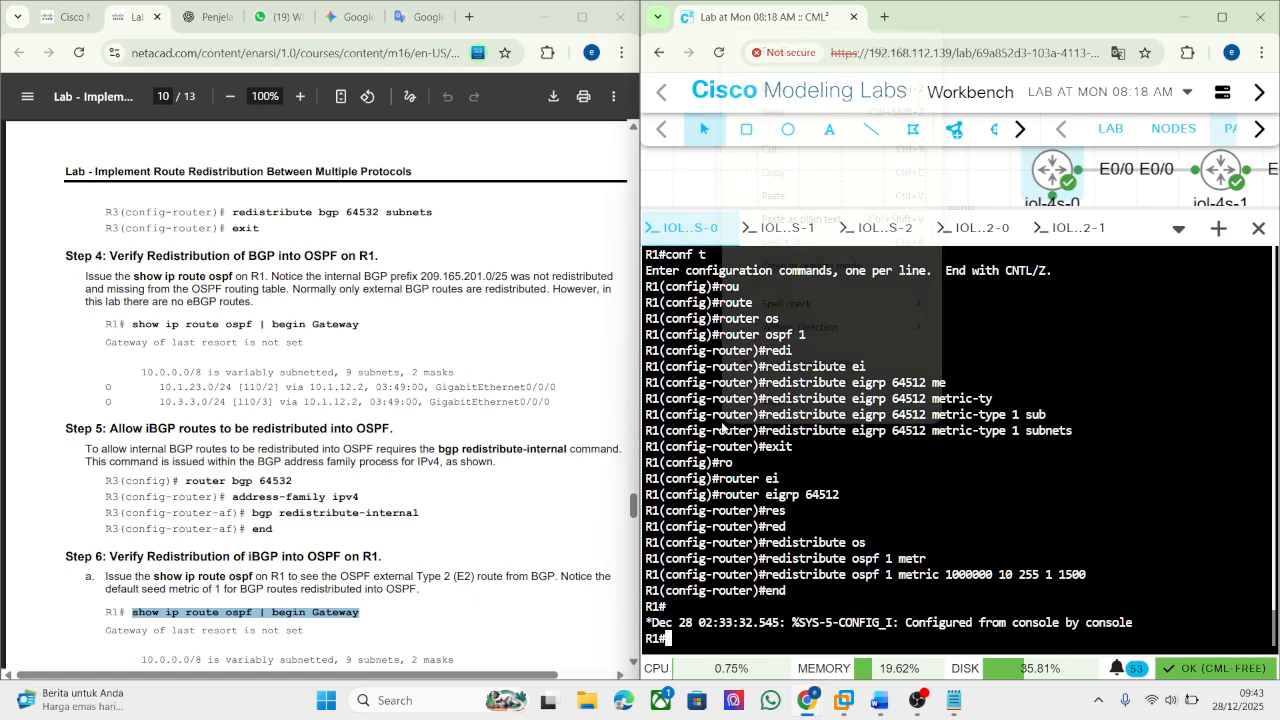
pyautogui.click(792, 201)
pyautogui.press('Return')
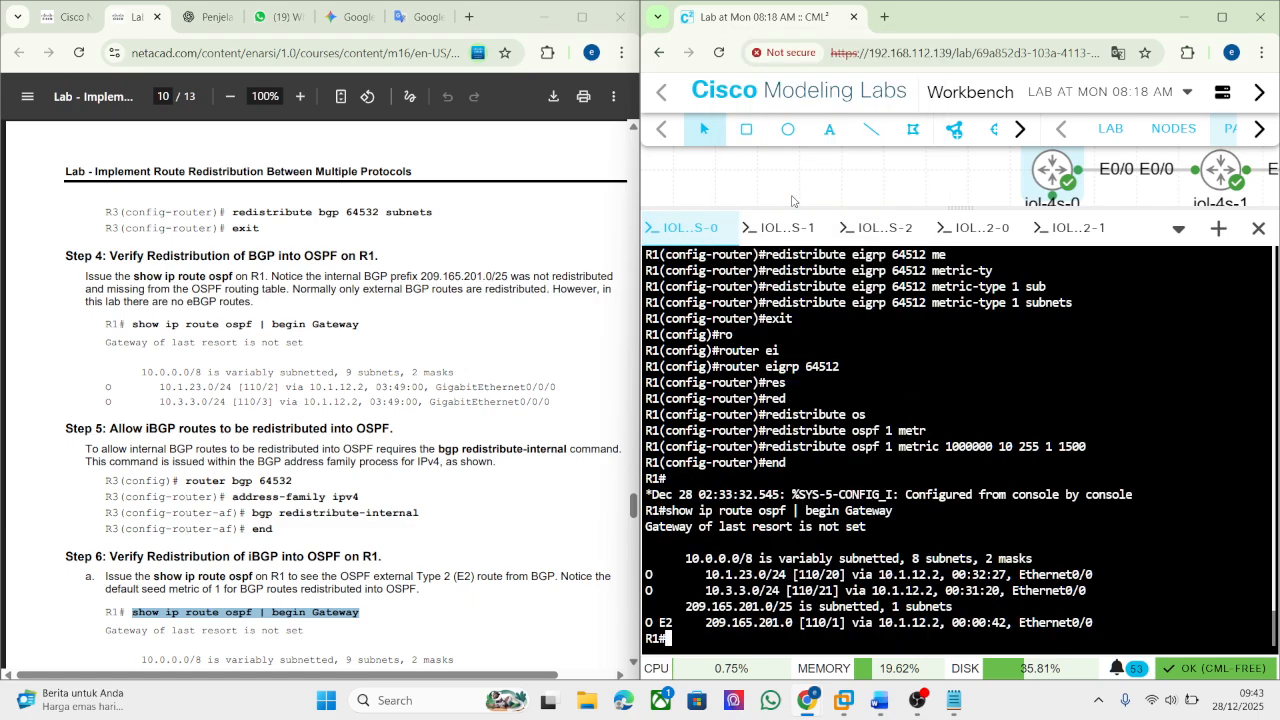
pyautogui.scroll(-2, 368, 240)
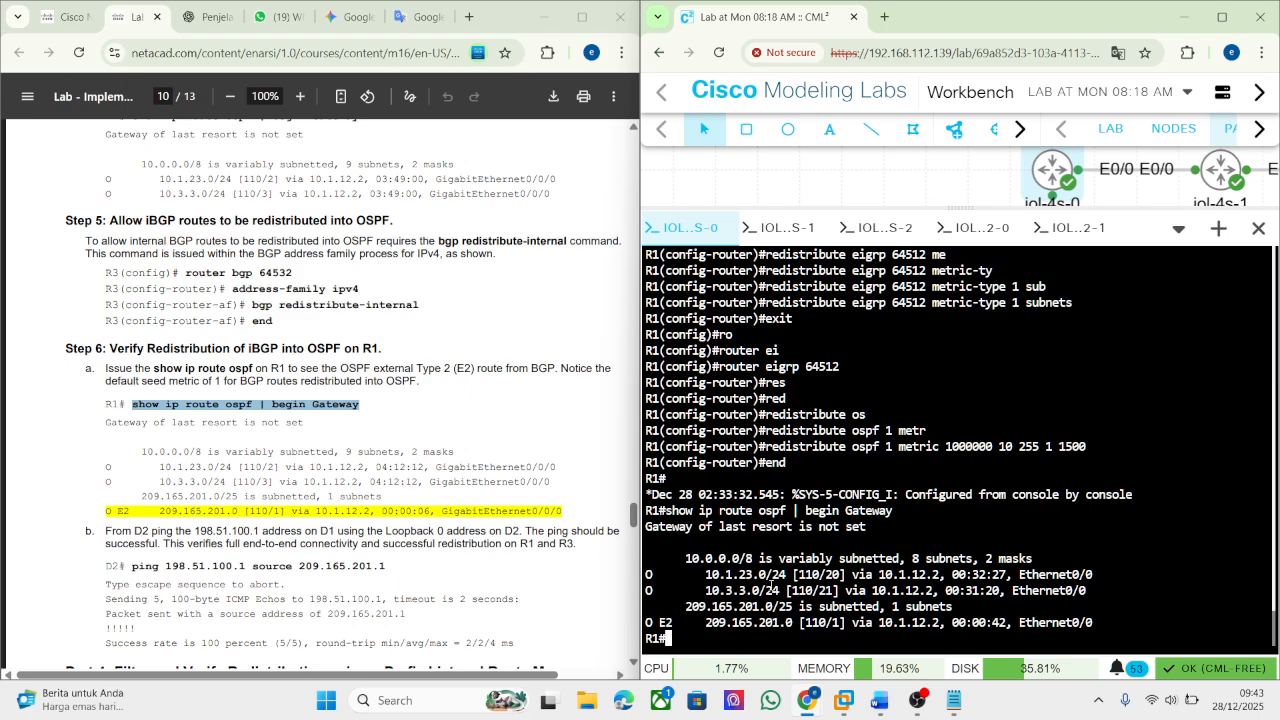
# Capture R1's "show ip route ospf | begin Gateway" output and paste the screenshot below "Step 6" in the Word report.
pyautogui.press('super+shift+s')
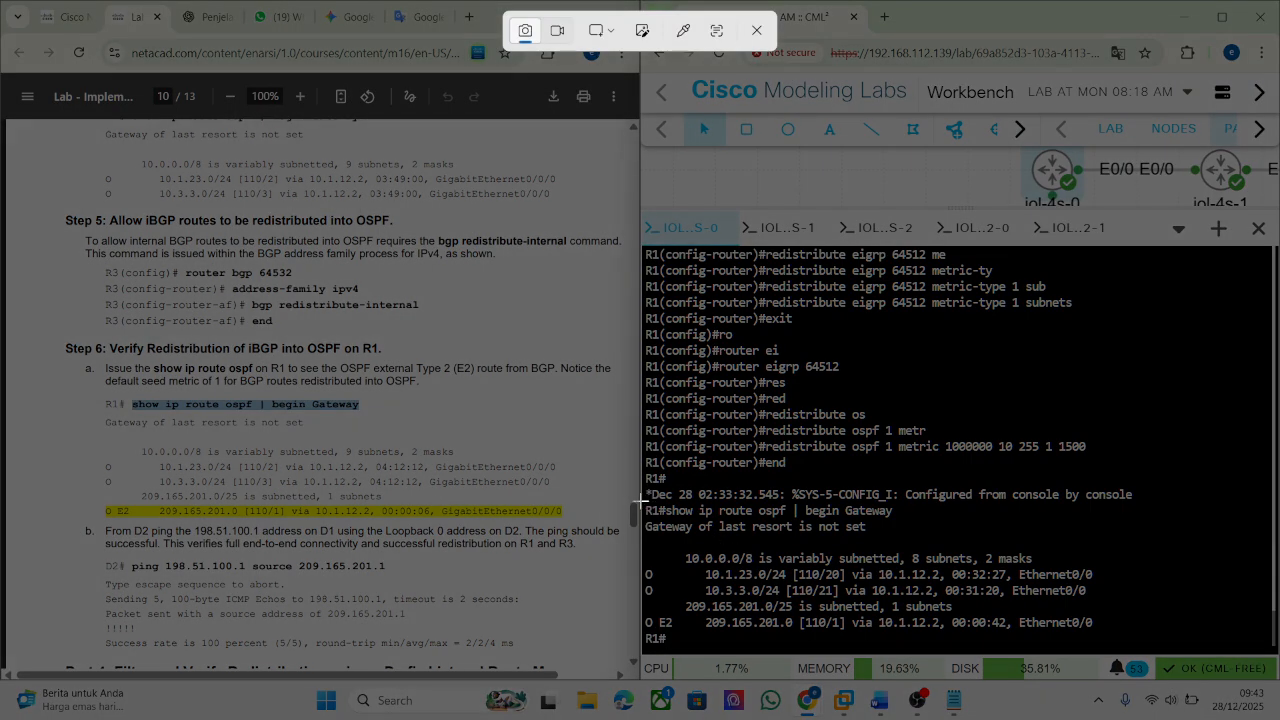
pyautogui.moveTo(640, 502); pyautogui.dragTo(1170, 656)
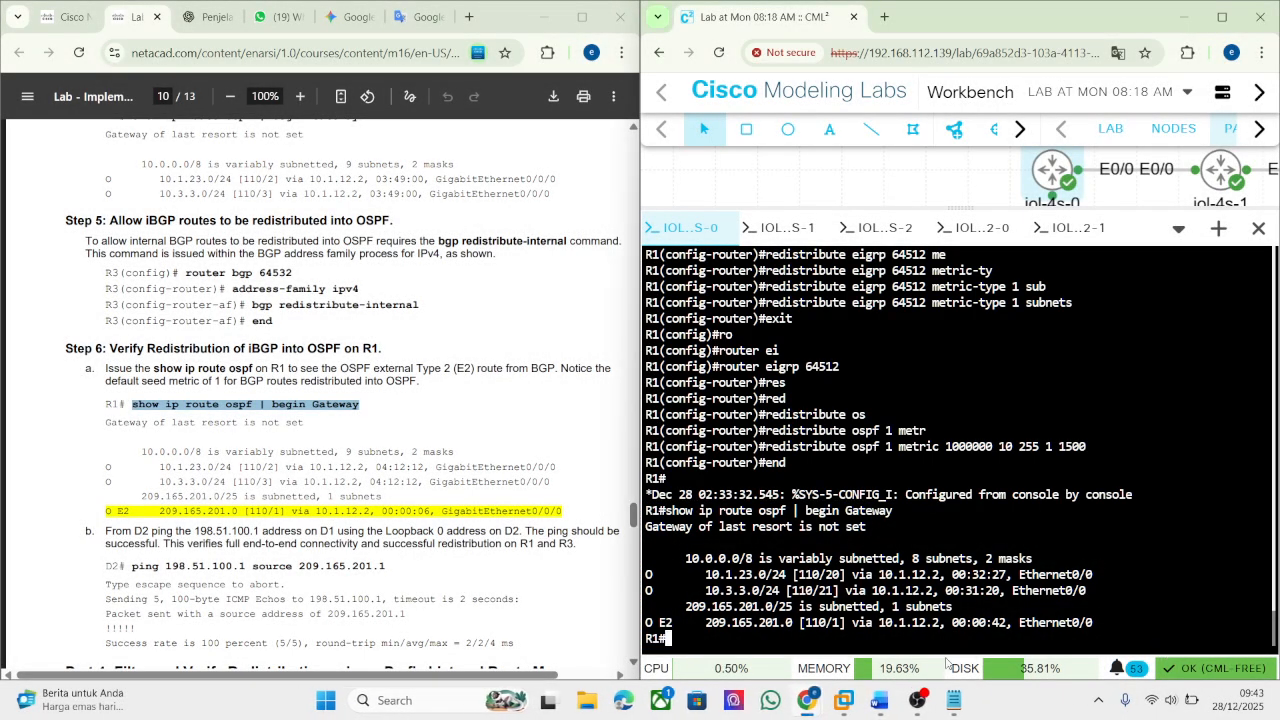
pyautogui.click(878, 700)
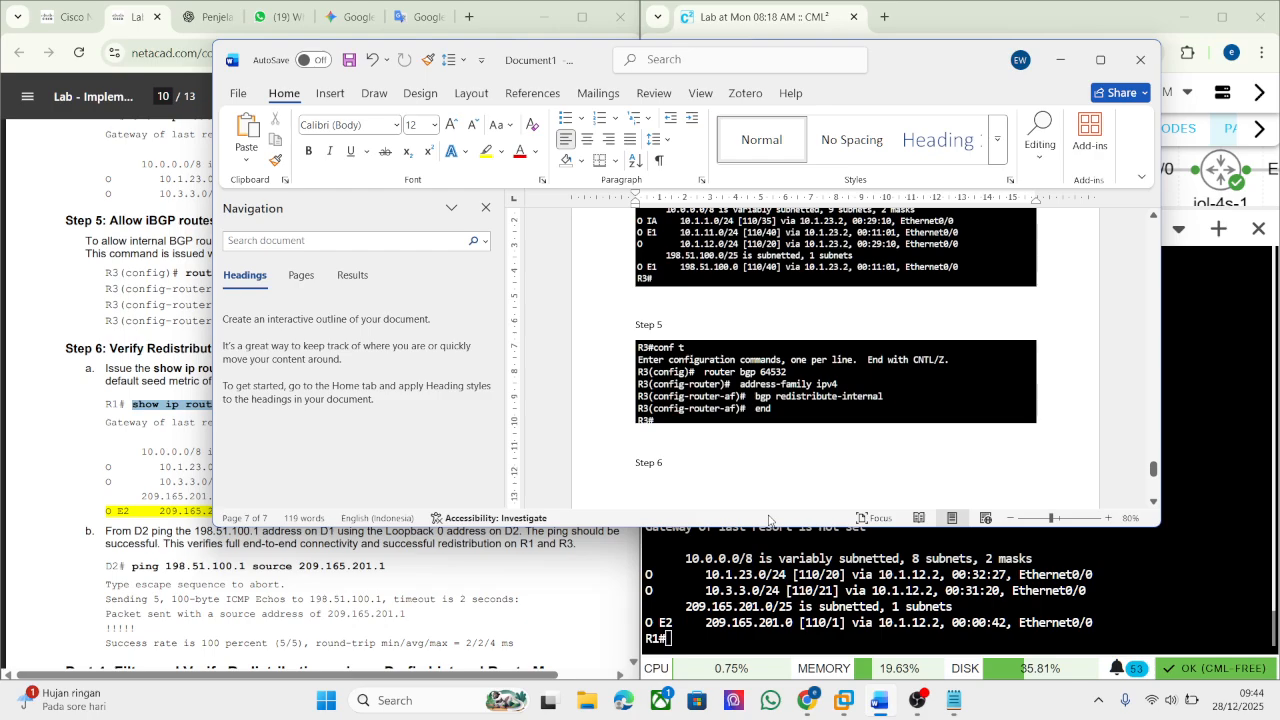
pyautogui.hotkey('ctrl', 'v')
pyautogui.scroll(-1, 835, 360)
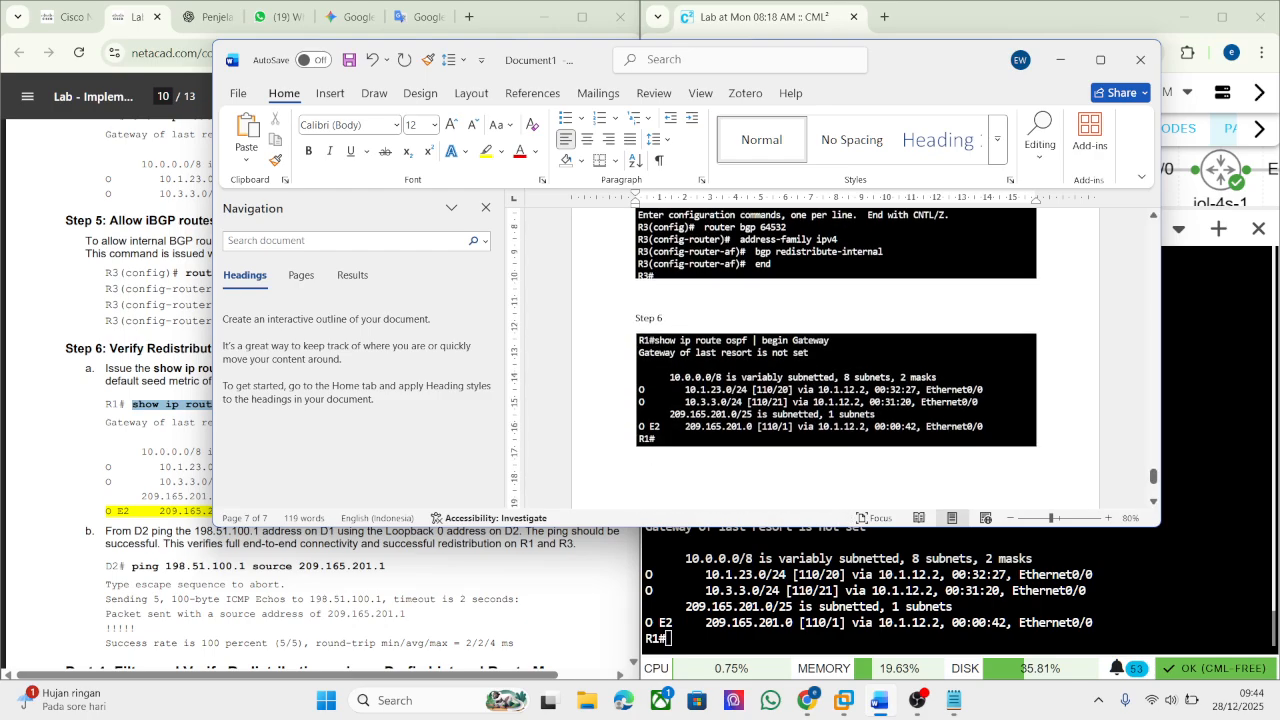
# Copy the lab guide's Step 6b instruction about pinging 198.51.100.1 from D2 into the report as a paragraph starting with "B.".
pyautogui.click(140, 549)
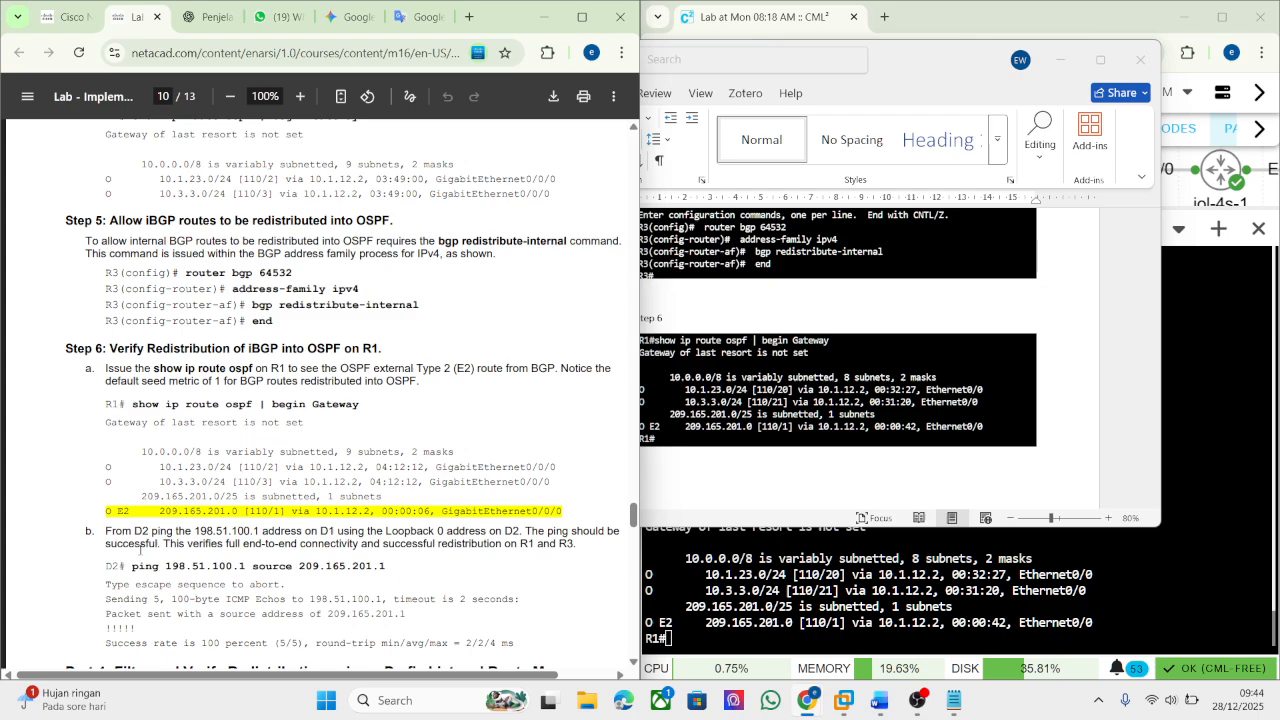
pyautogui.moveTo(106, 531); pyautogui.dragTo(574, 553)
pyautogui.hotkey('ctrl', 'c')
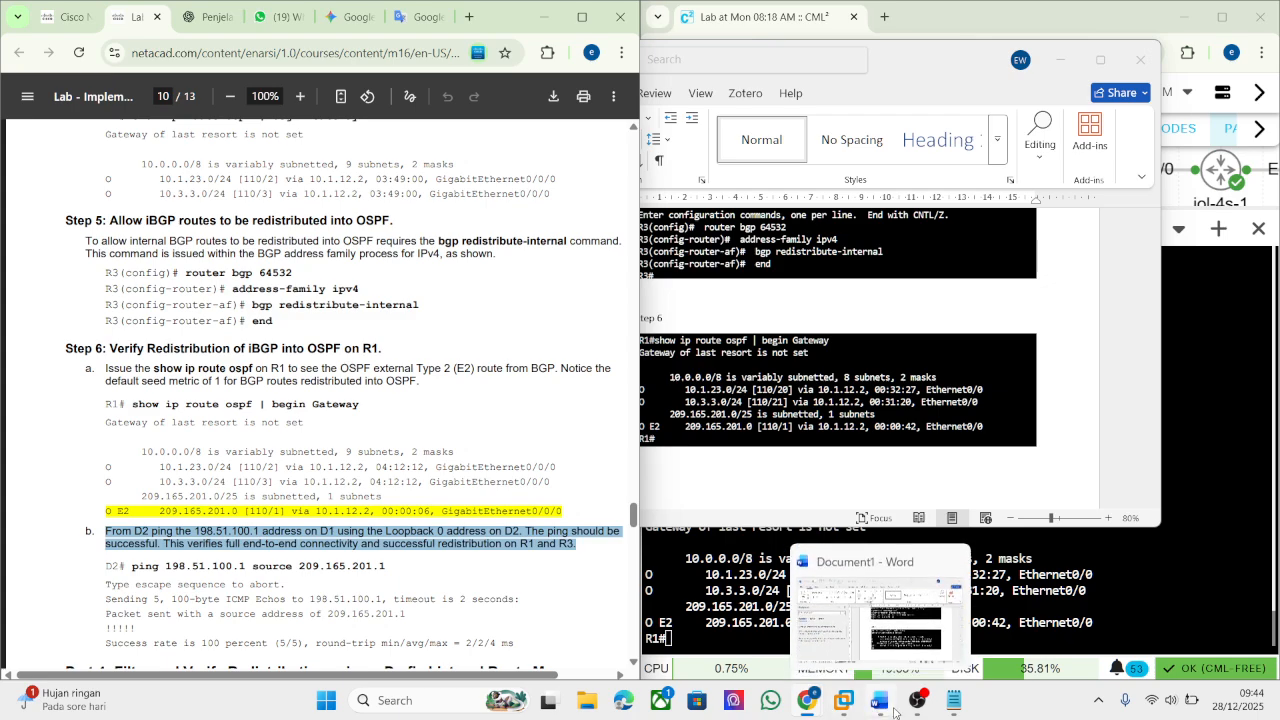
pyautogui.moveTo(942, 714)
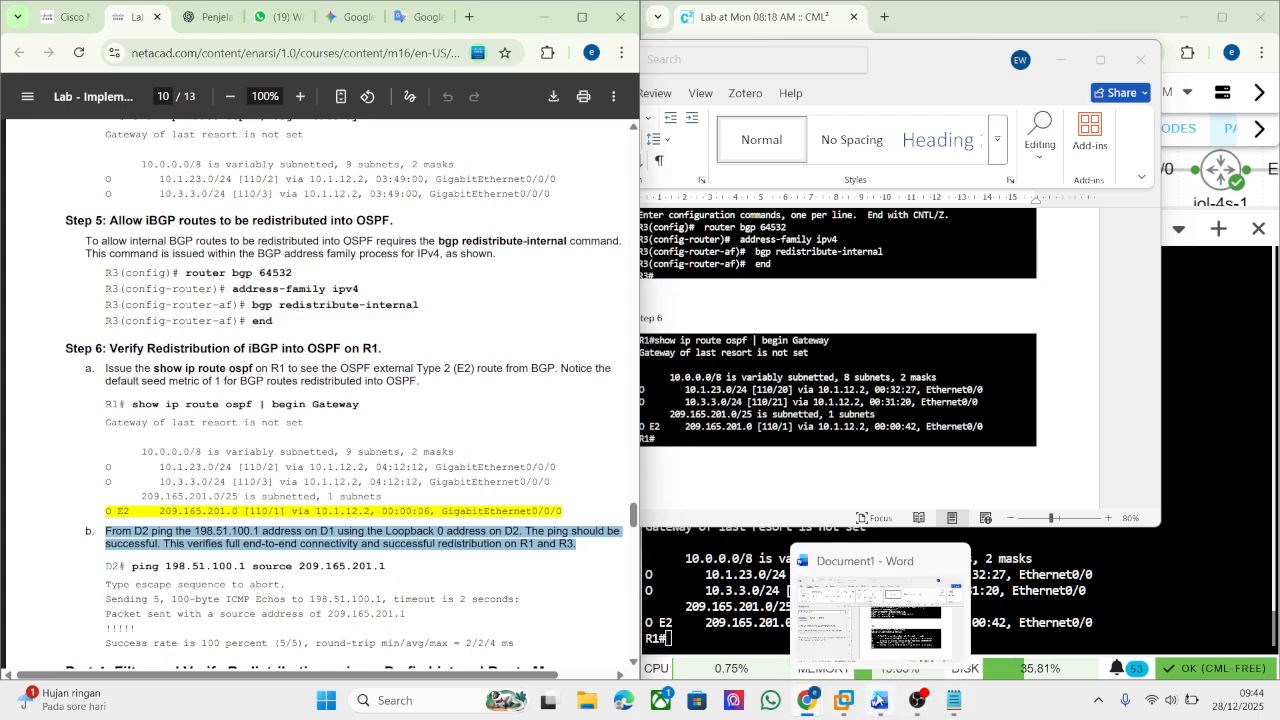
pyautogui.click(879, 700)
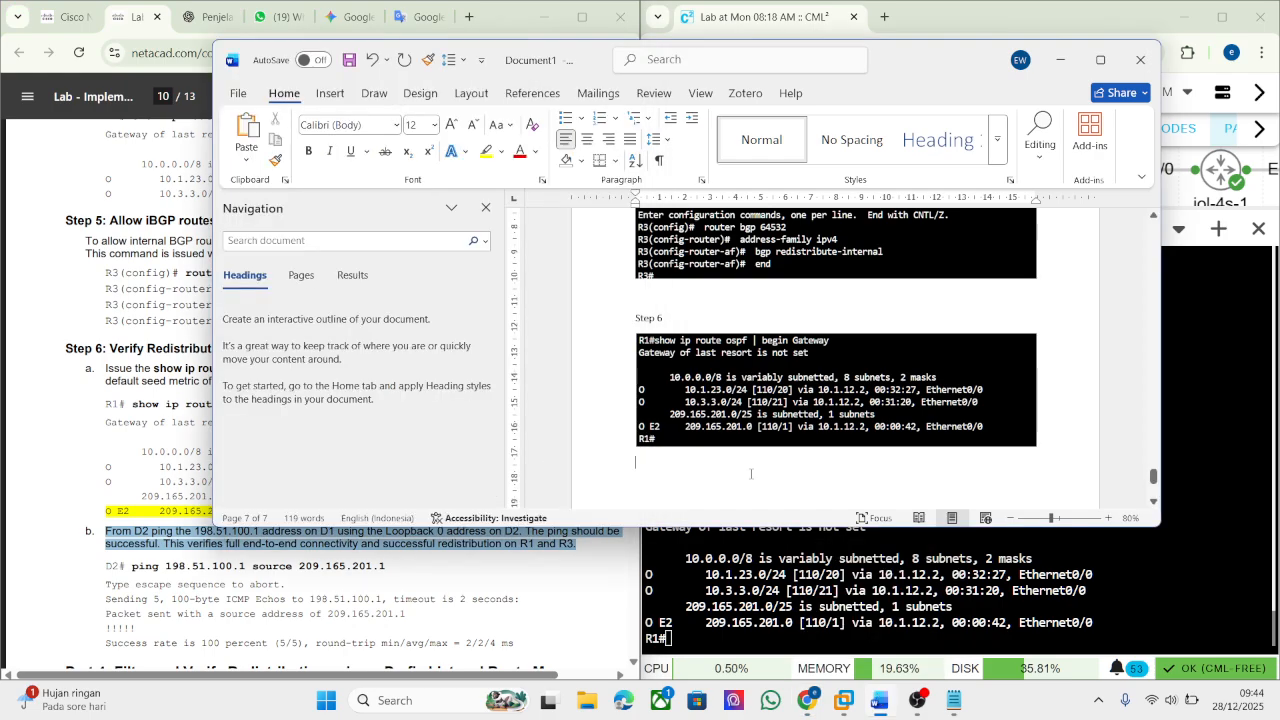
pyautogui.write('B.')
pyautogui.hotkey('ctrl', 'v')
pyautogui.press('Return')
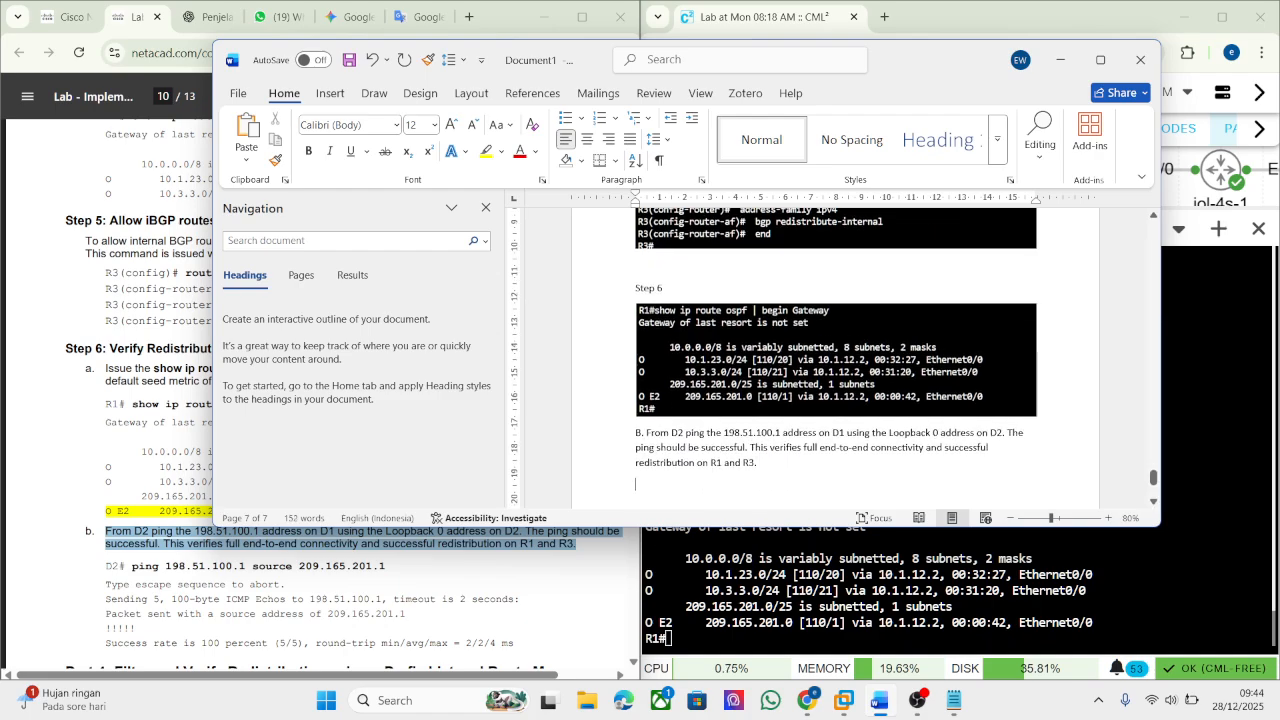
# Copy "ping 198.51.100.1 source 209.165.201.1" from the lab guide and run it in D2's console.
pyautogui.click(130, 562)
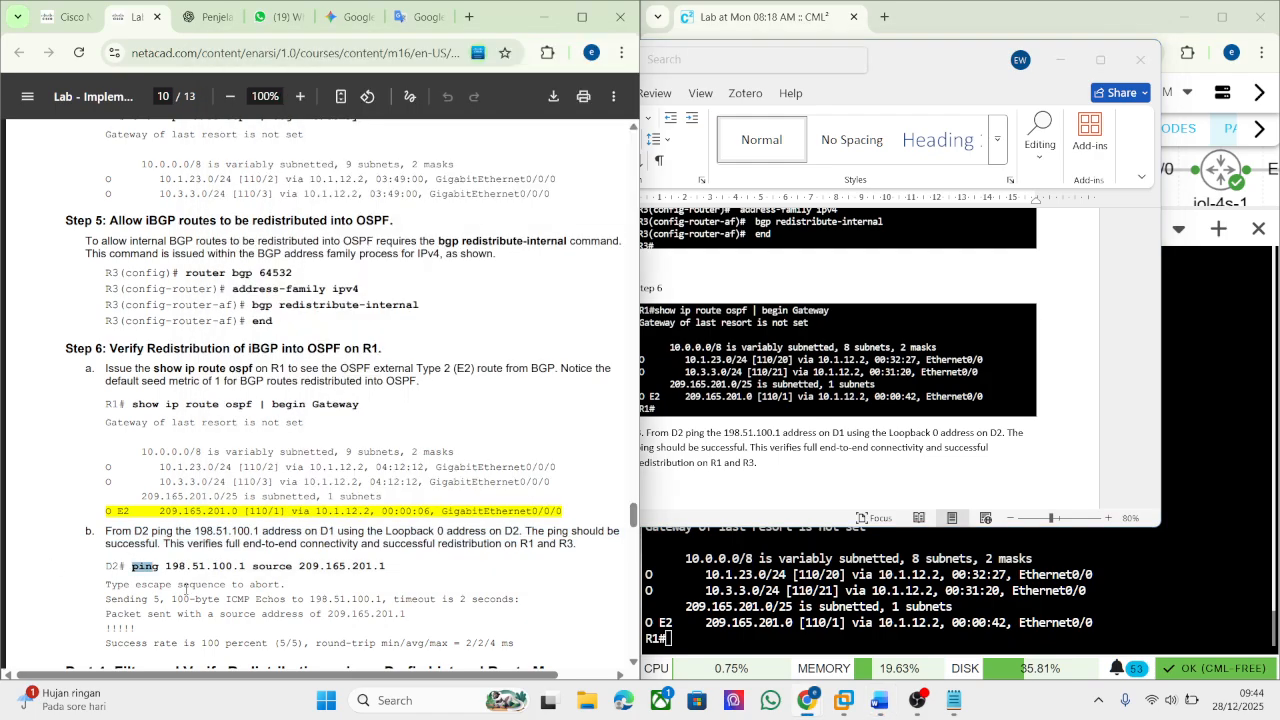
pyautogui.moveTo(131, 566); pyautogui.dragTo(388, 572)
pyautogui.press('super+c')
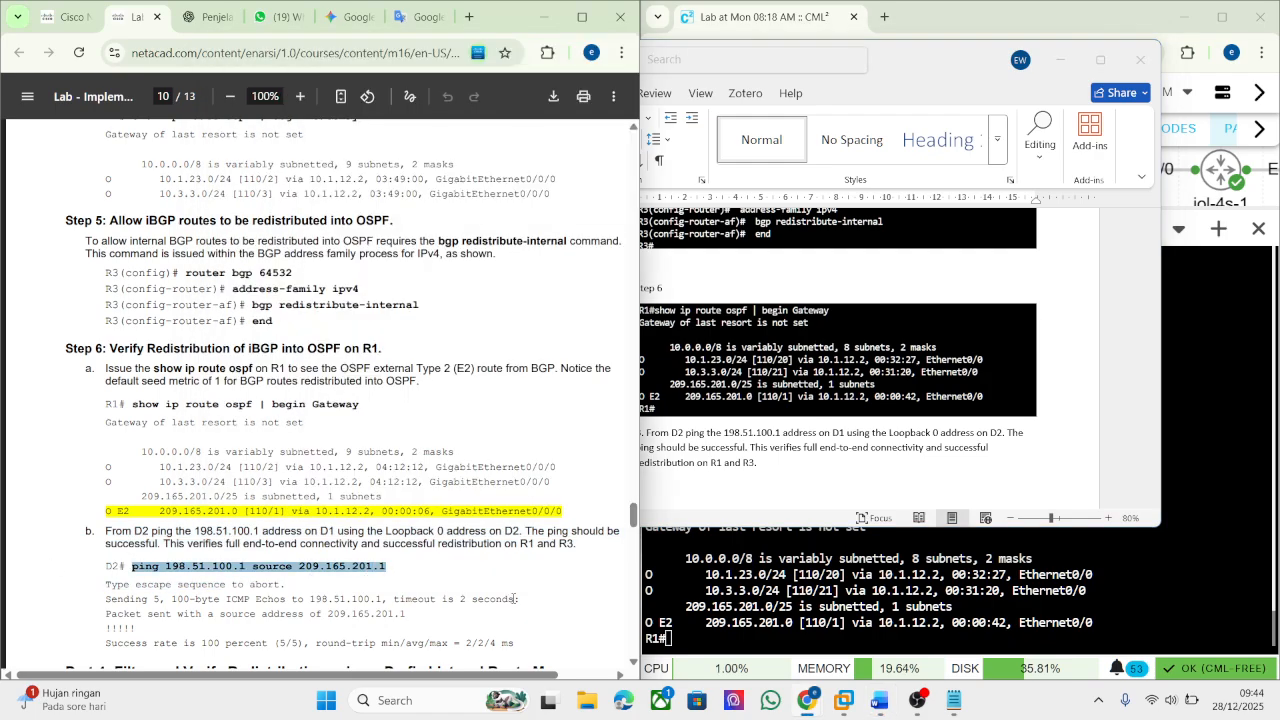
pyautogui.click(800, 615)
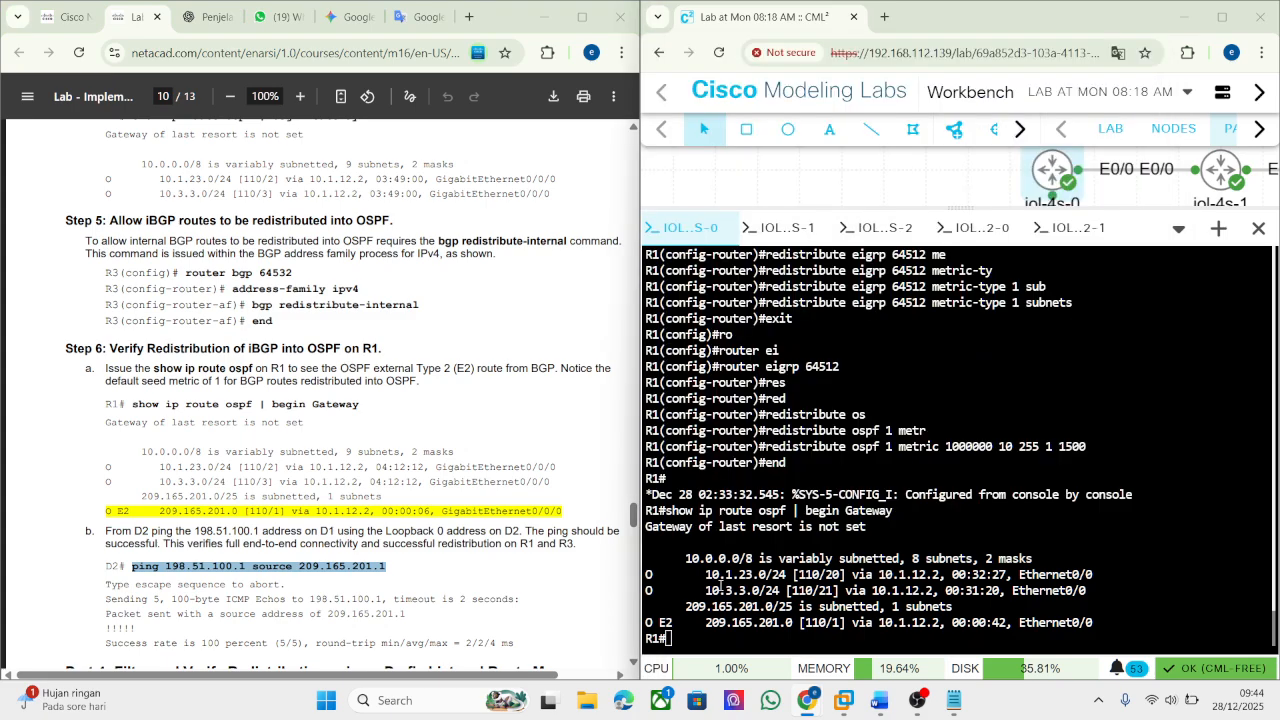
pyautogui.click(978, 229)
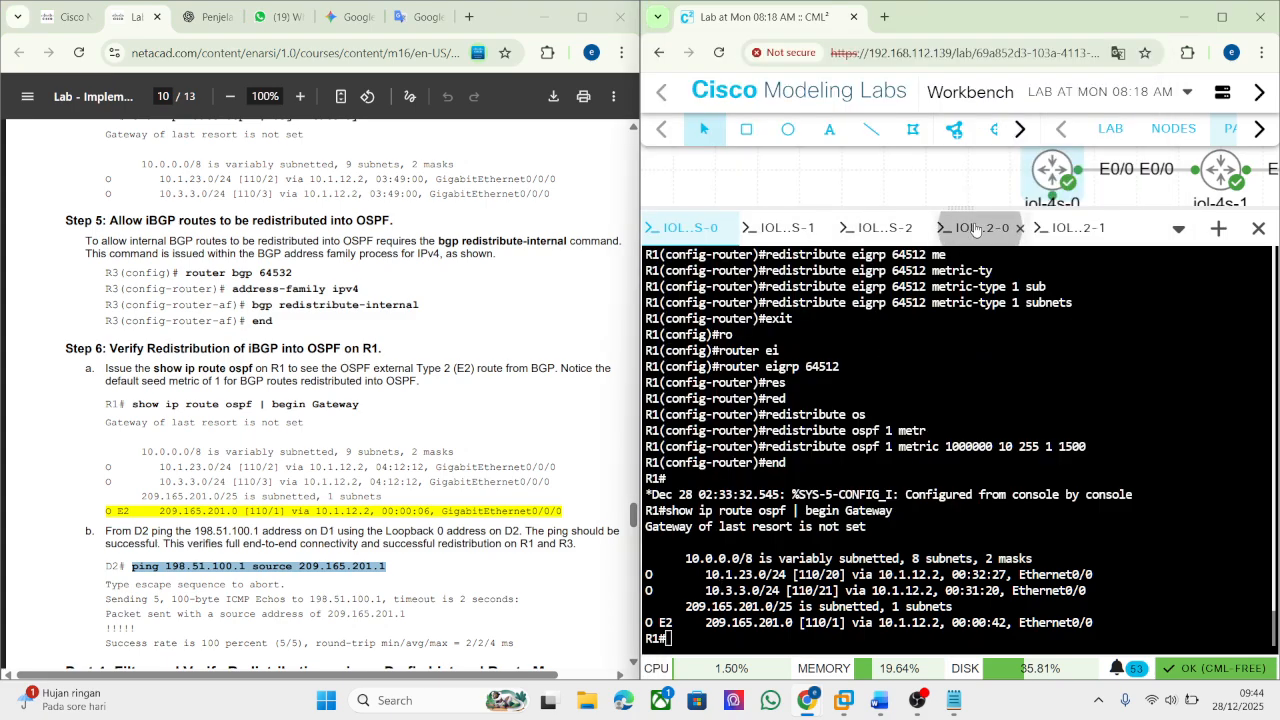
pyautogui.click(1049, 239)
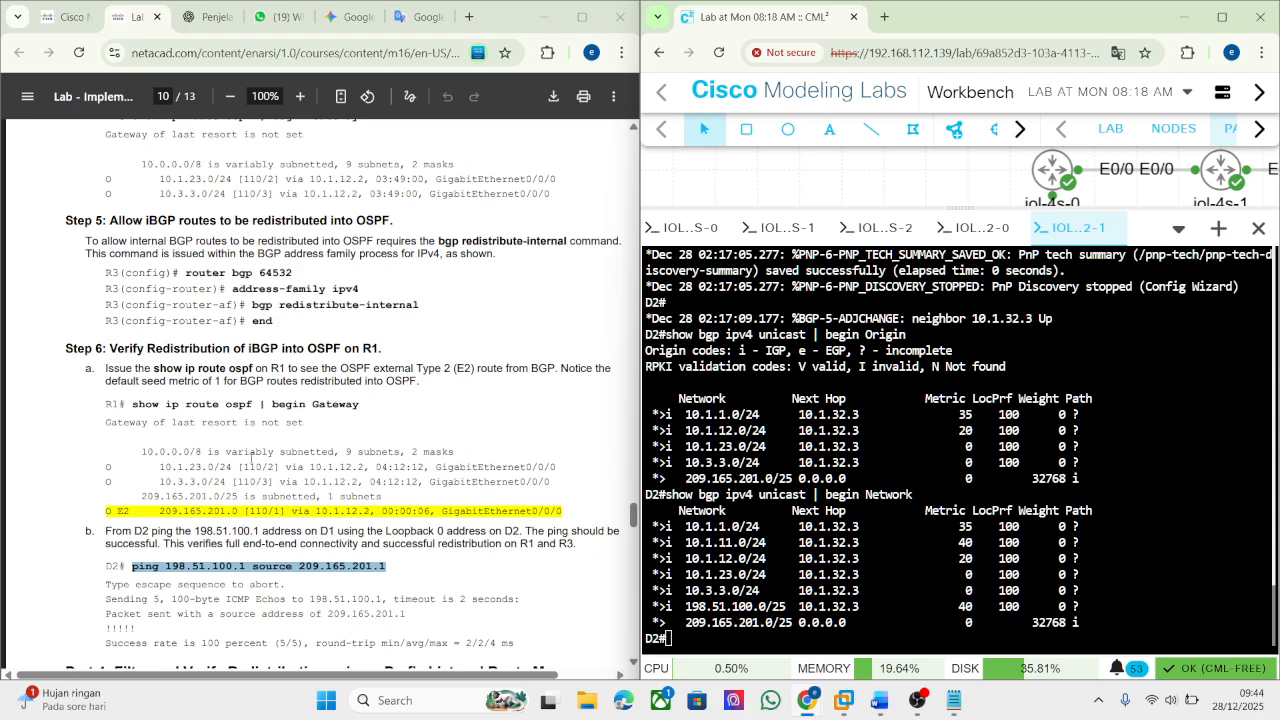
pyautogui.scroll(-3, 367, 387)
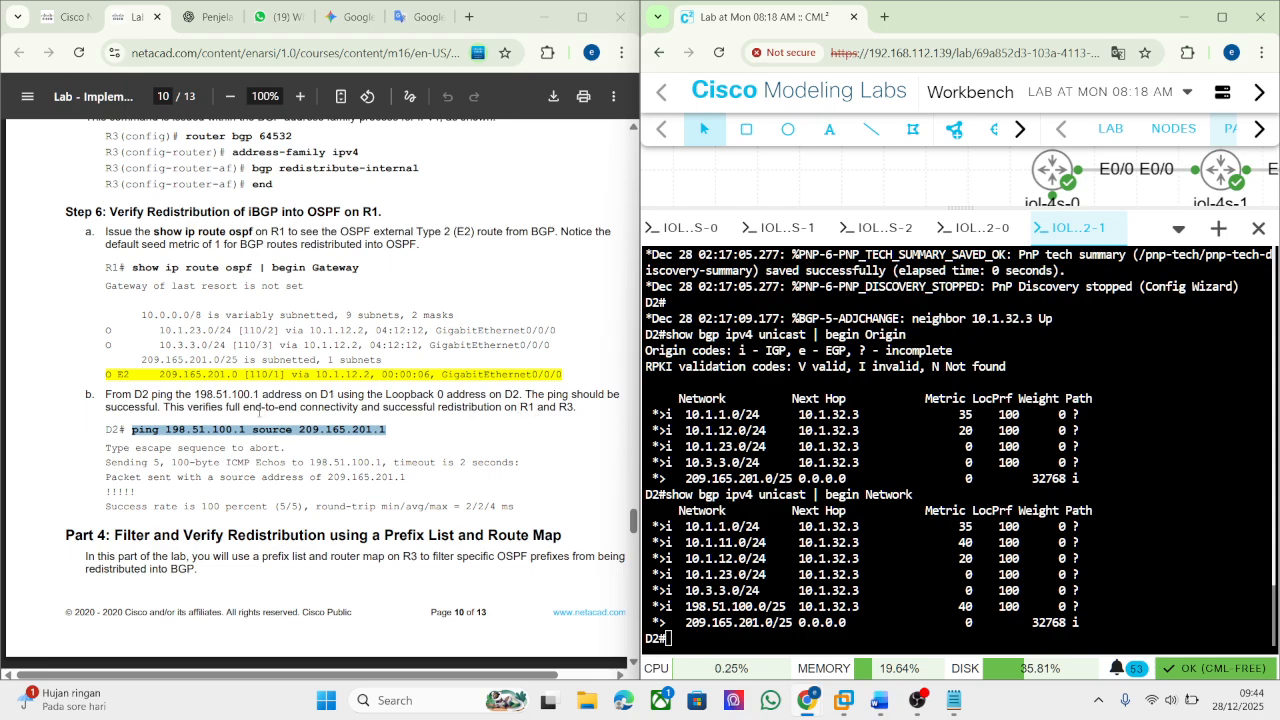
pyautogui.rightClick(863, 473)
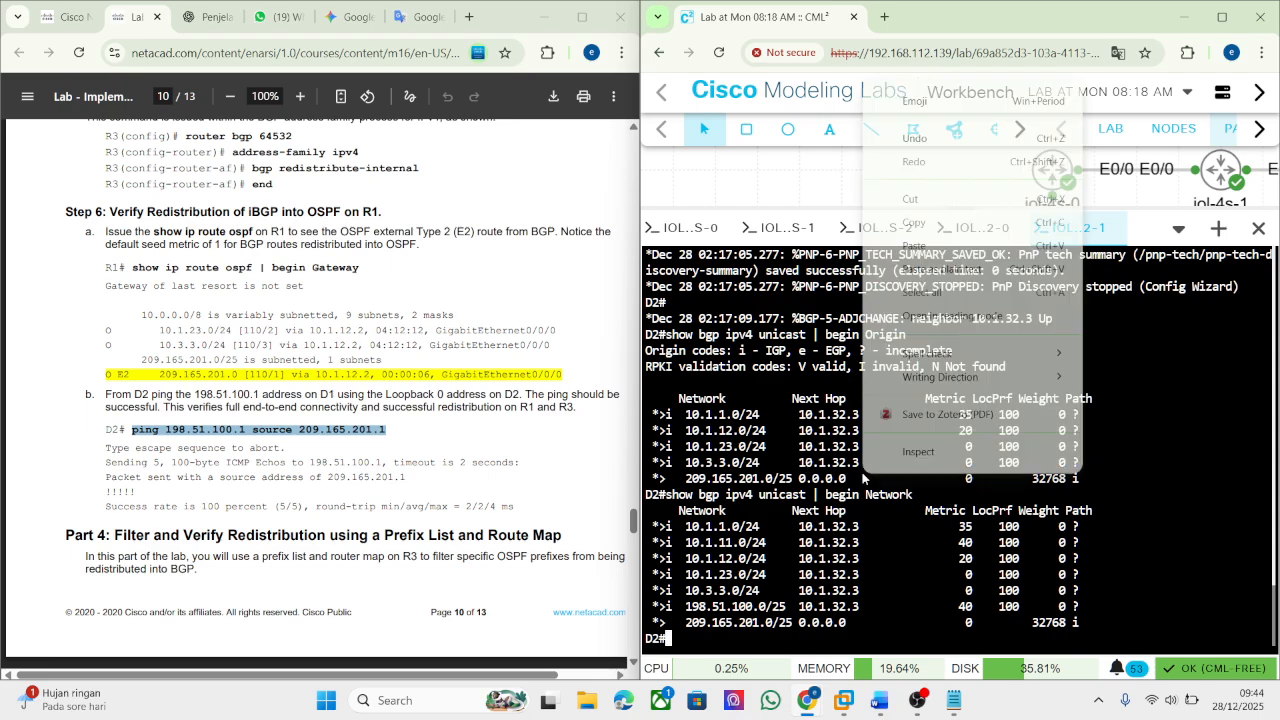
pyautogui.click(914, 246)
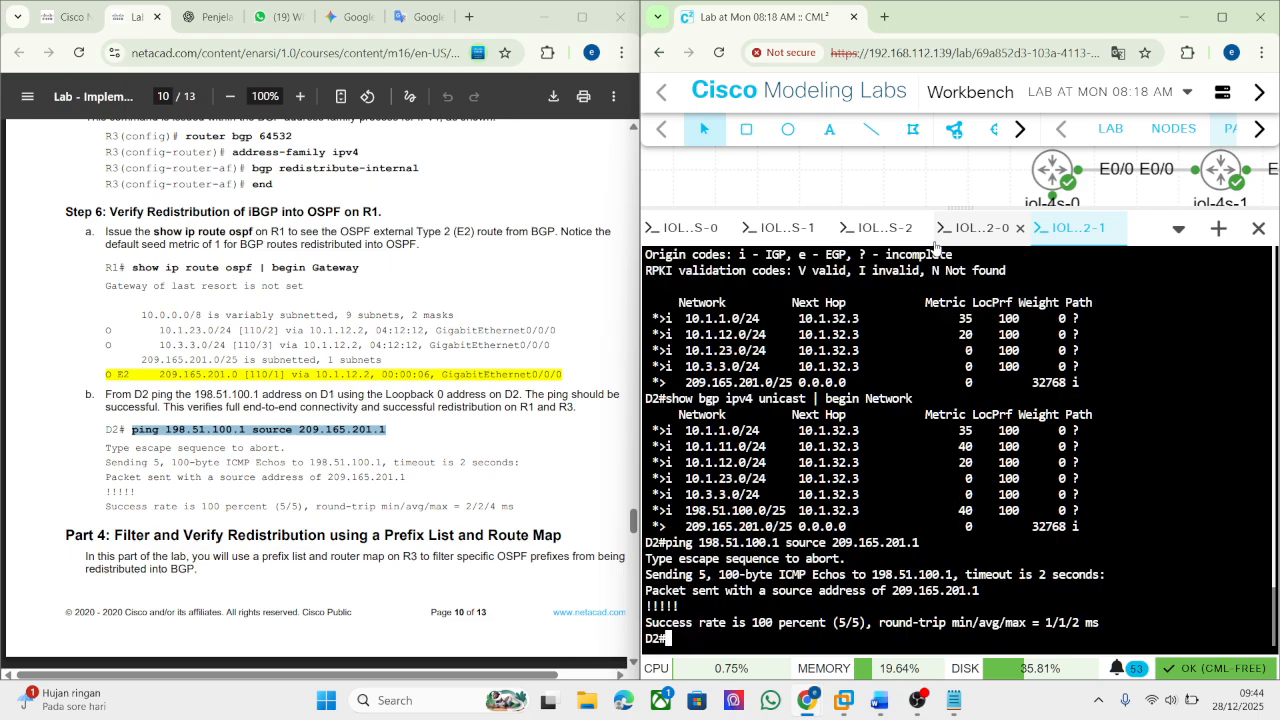
# Capture D2's output for "ping 198.51.100.1 source 209.165.201.1" and paste the screenshot below paragraph B in the Word report.
pyautogui.press('super+shift+s')
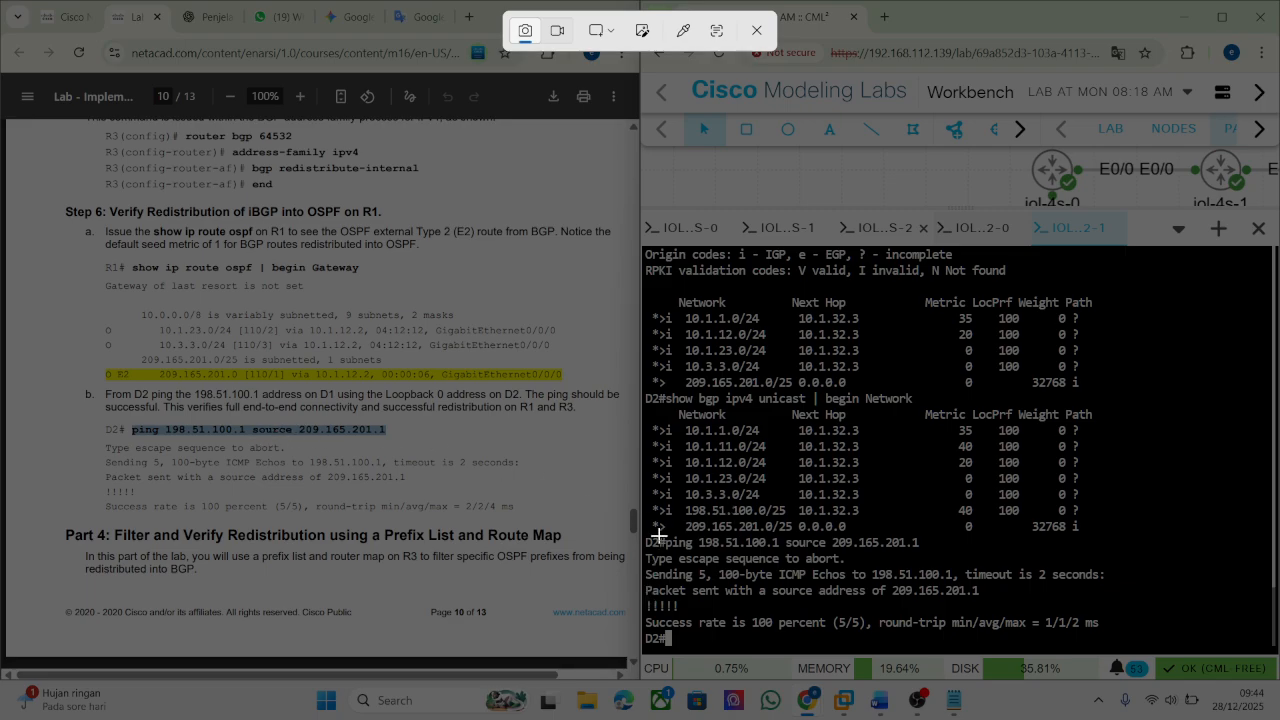
pyautogui.moveTo(638, 536); pyautogui.dragTo(1179, 656)
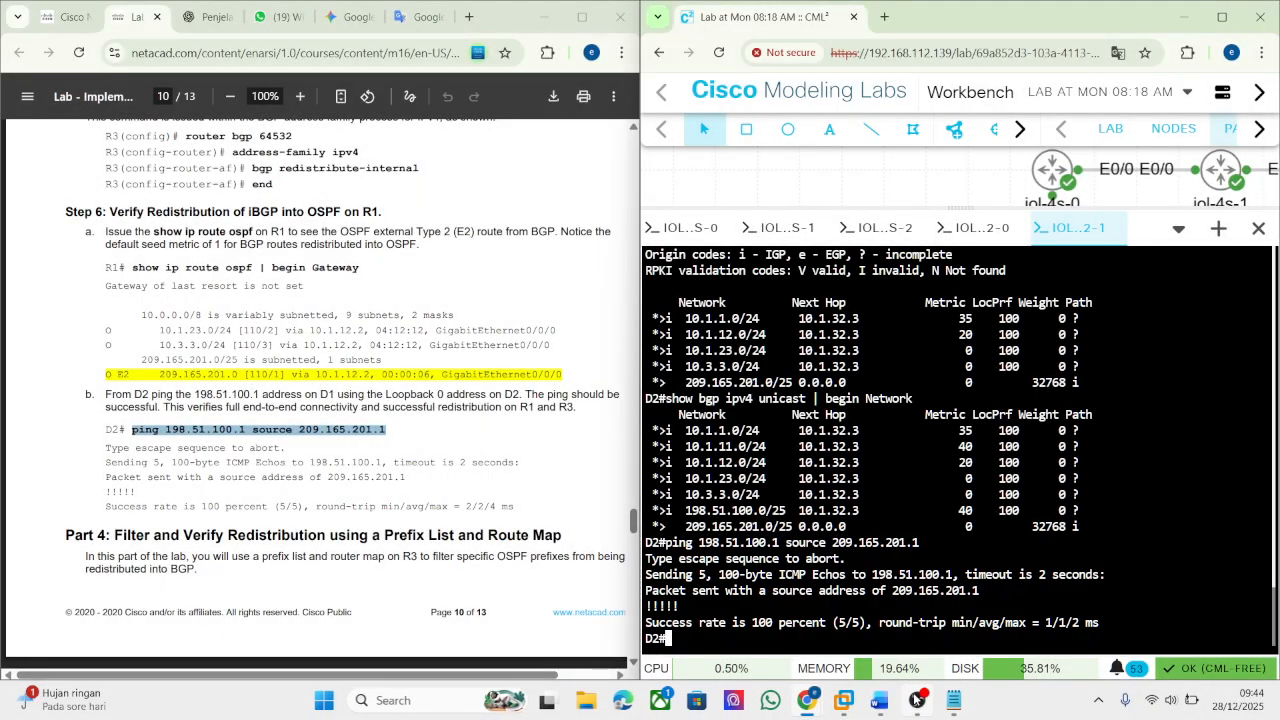
pyautogui.click(879, 700)
pyautogui.click(783, 545)
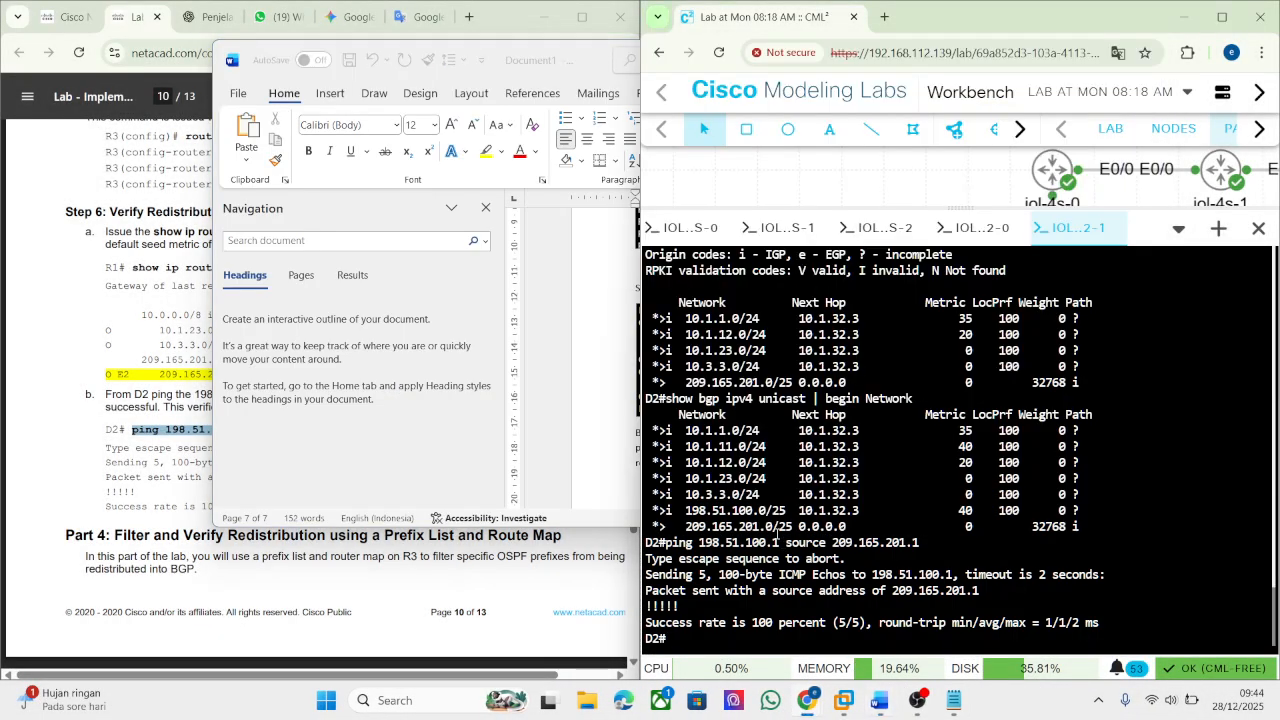
pyautogui.click(543, 467)
pyautogui.hotkey('ctrl', 'v')
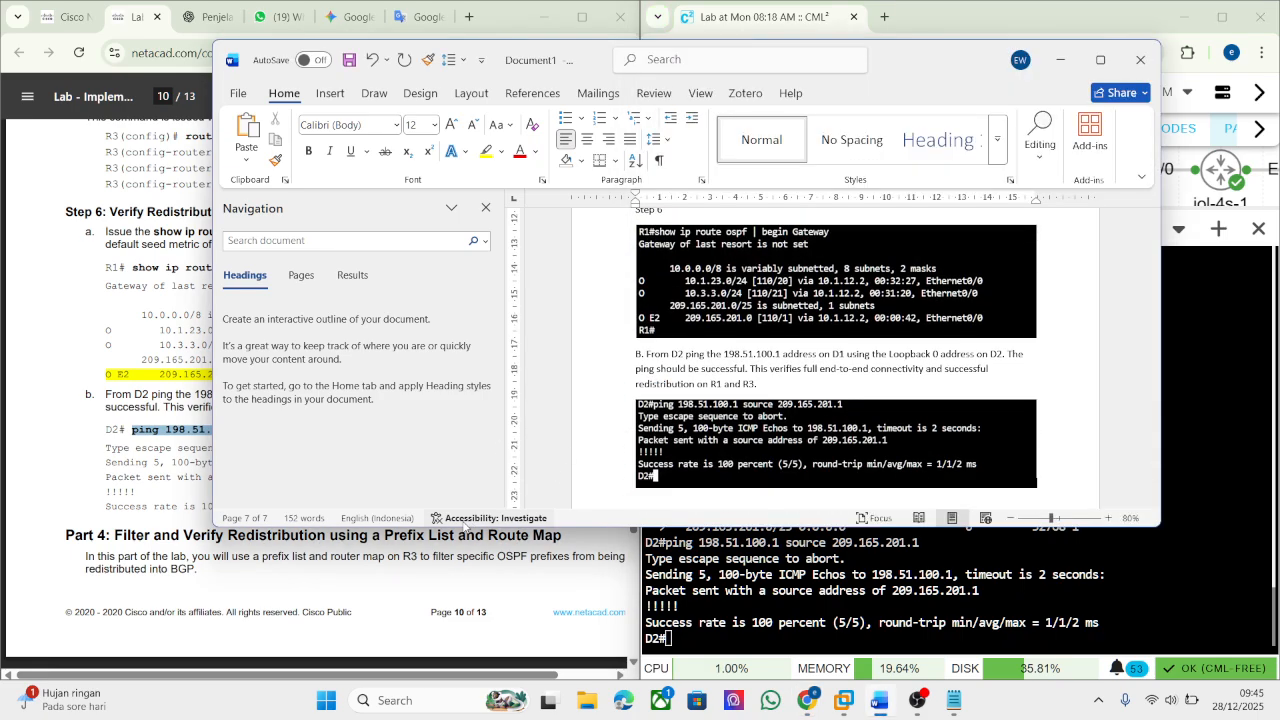
pyautogui.click(488, 518)
# Translate the lab guide's Step 6b instruction about pinging 198.51.100.1 from D2 into Indonesian with Google Translate, and return to the guide.
pyautogui.click(240, 395)
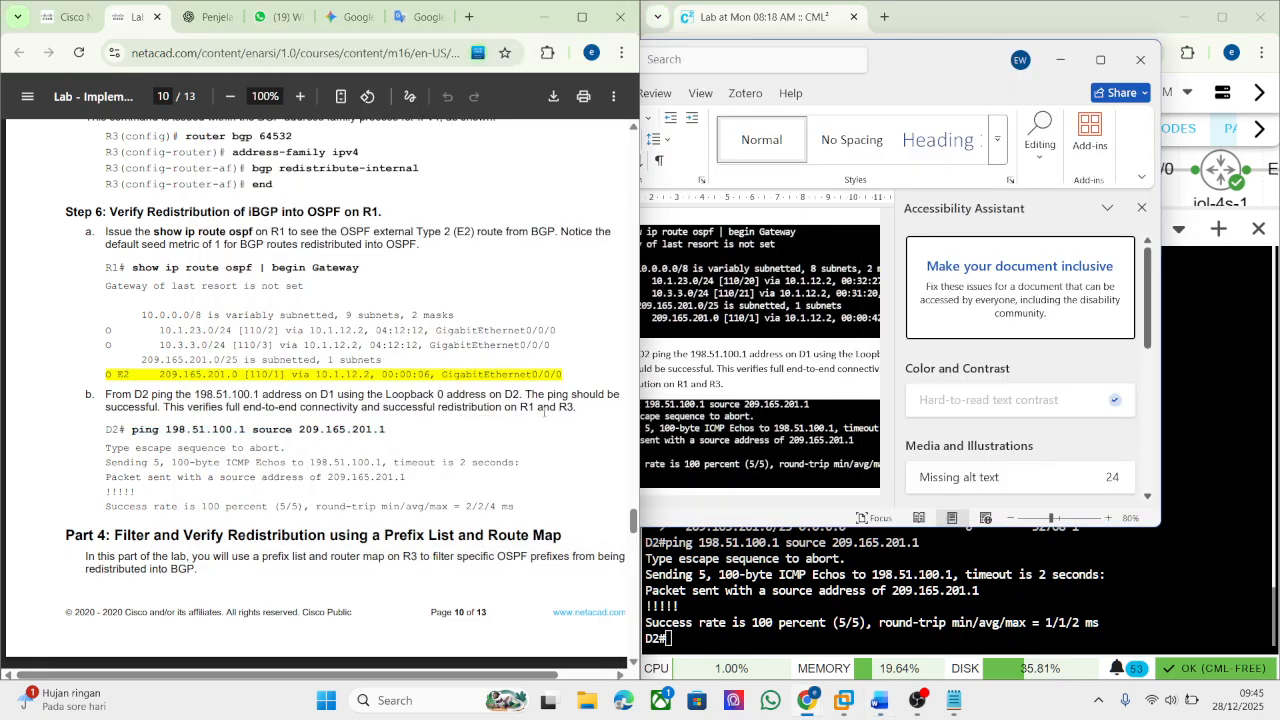
pyautogui.moveTo(575, 411); pyautogui.dragTo(107, 394)
pyautogui.hotkey('ctrl', 'c')
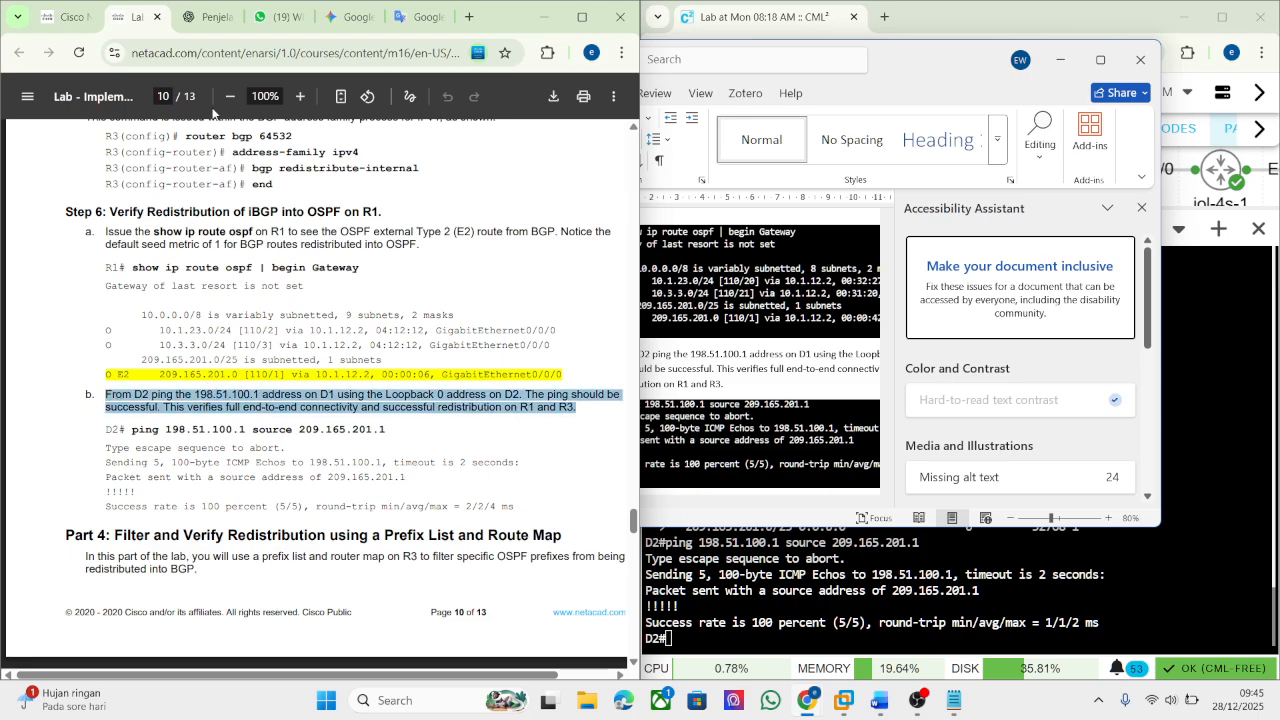
pyautogui.click(398, 18)
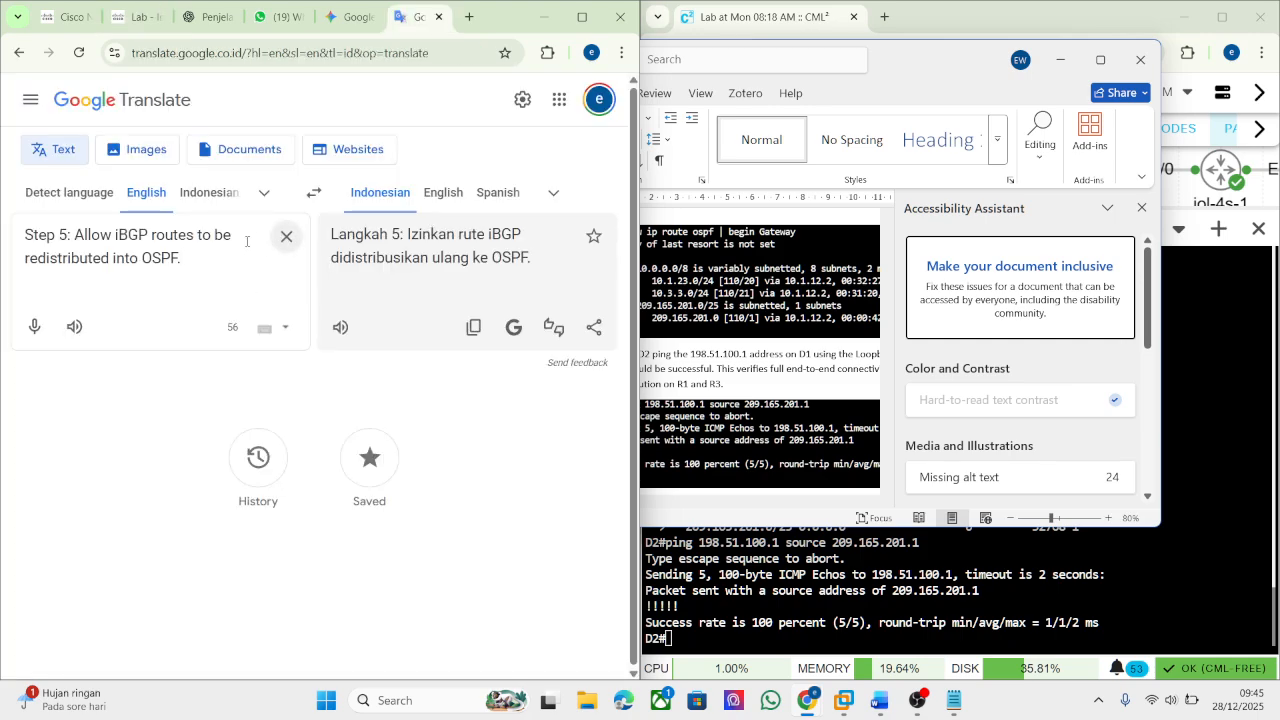
pyautogui.click(286, 236)
pyautogui.hotkey('ctrl', 'v')
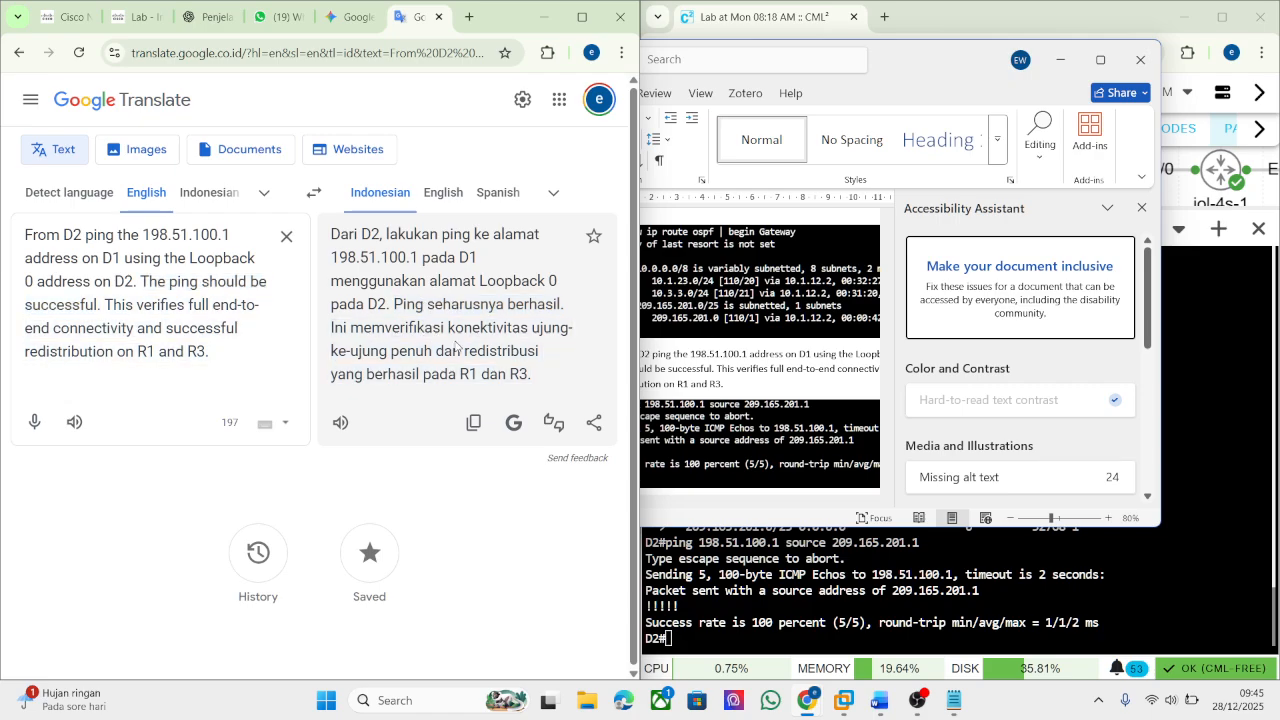
pyautogui.click(140, 17)
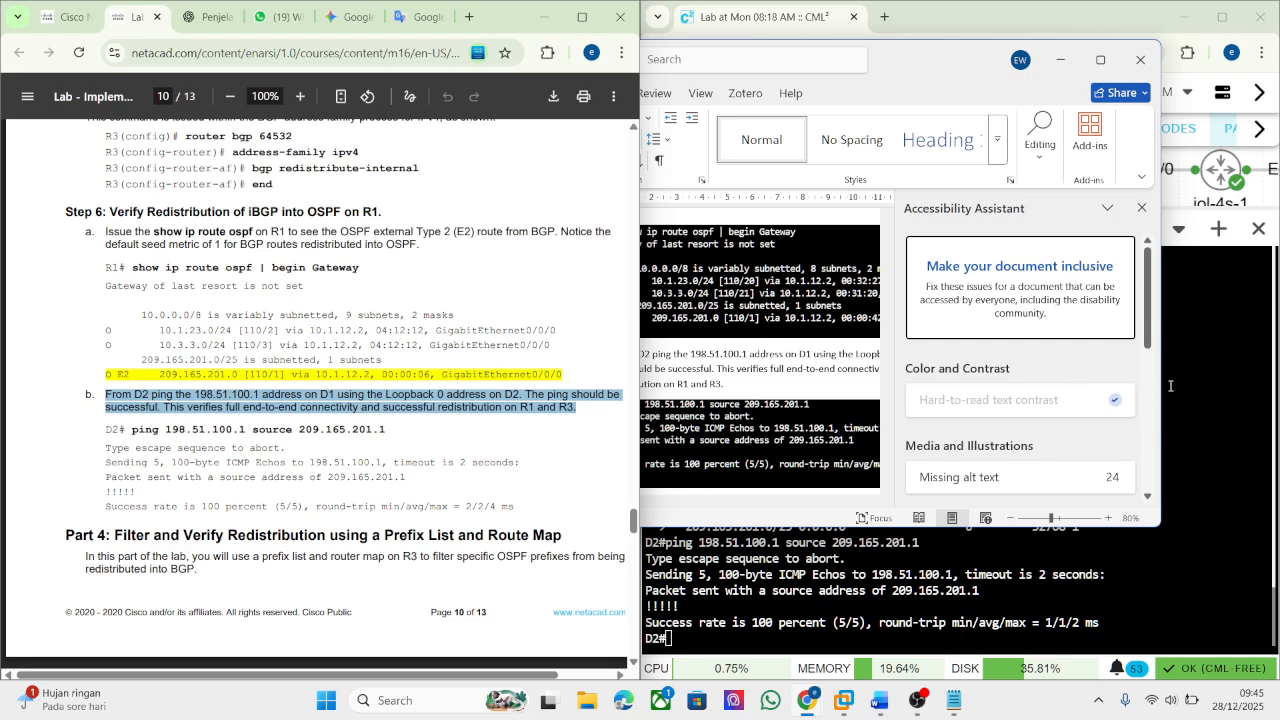
# Copy the lab guide heading "Part 4: Filter and Verify Redistribution using a Prefix List and Route Map" into the Word report below the ping screenshot.
pyautogui.click(1061, 73)
pyautogui.click(1061, 68)
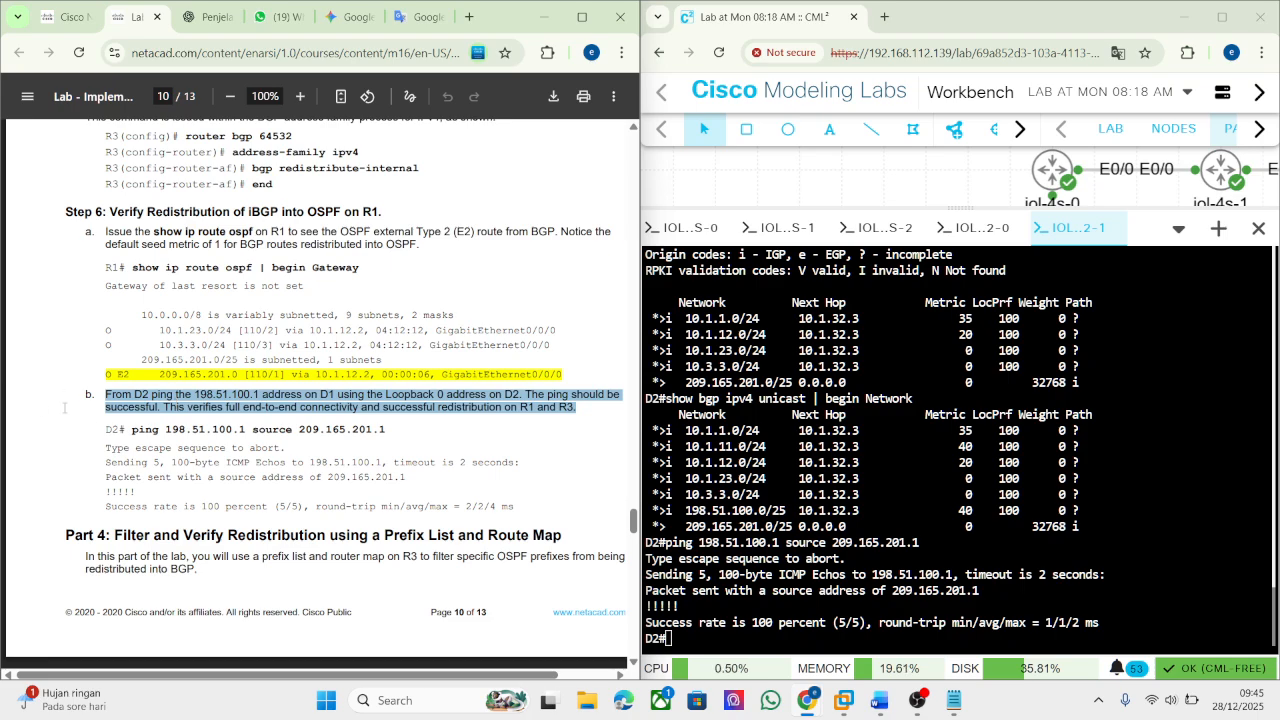
pyautogui.scroll(-2, 123, 430)
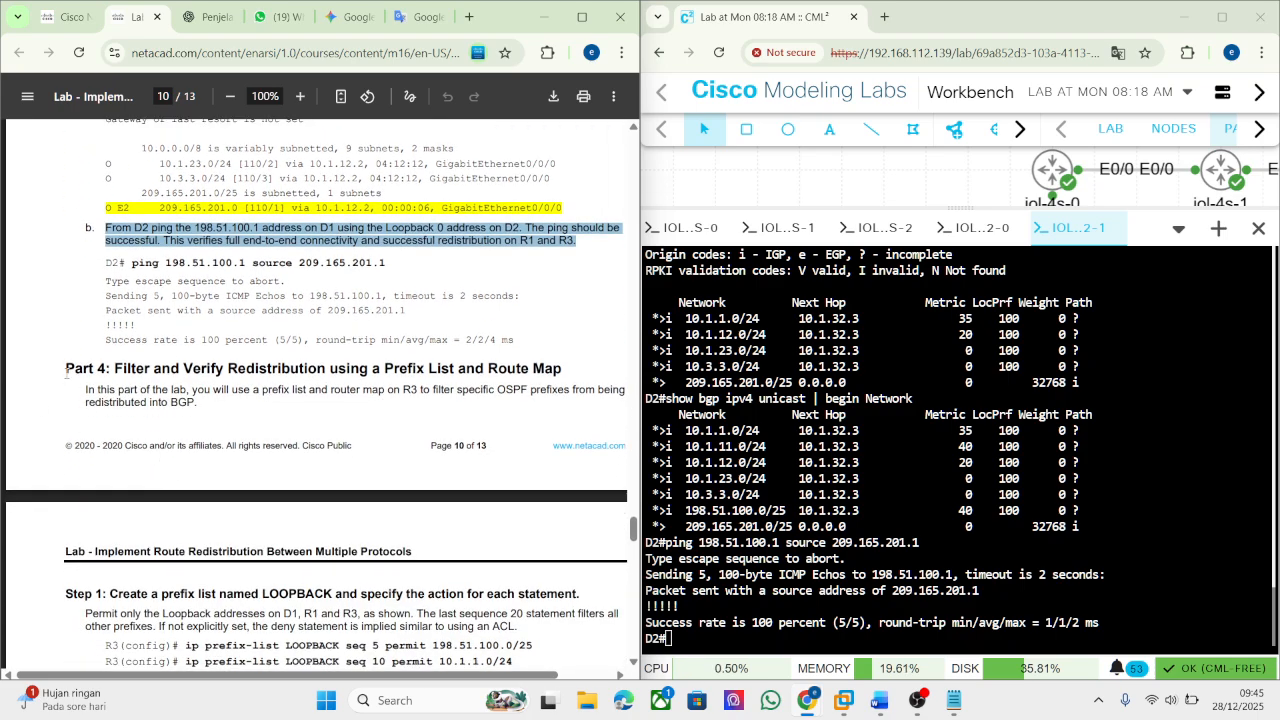
pyautogui.moveTo(66, 372); pyautogui.dragTo(596, 366)
pyautogui.hotkey('ctrl', 'c')
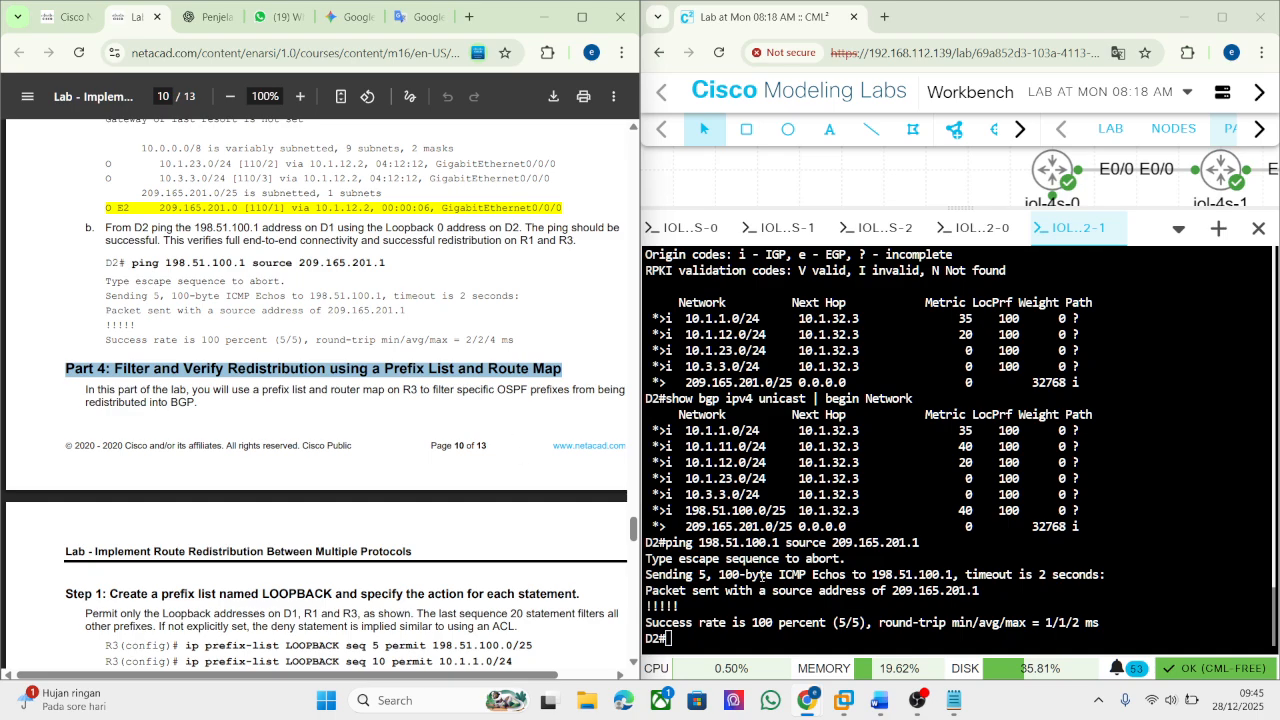
pyautogui.click(880, 700)
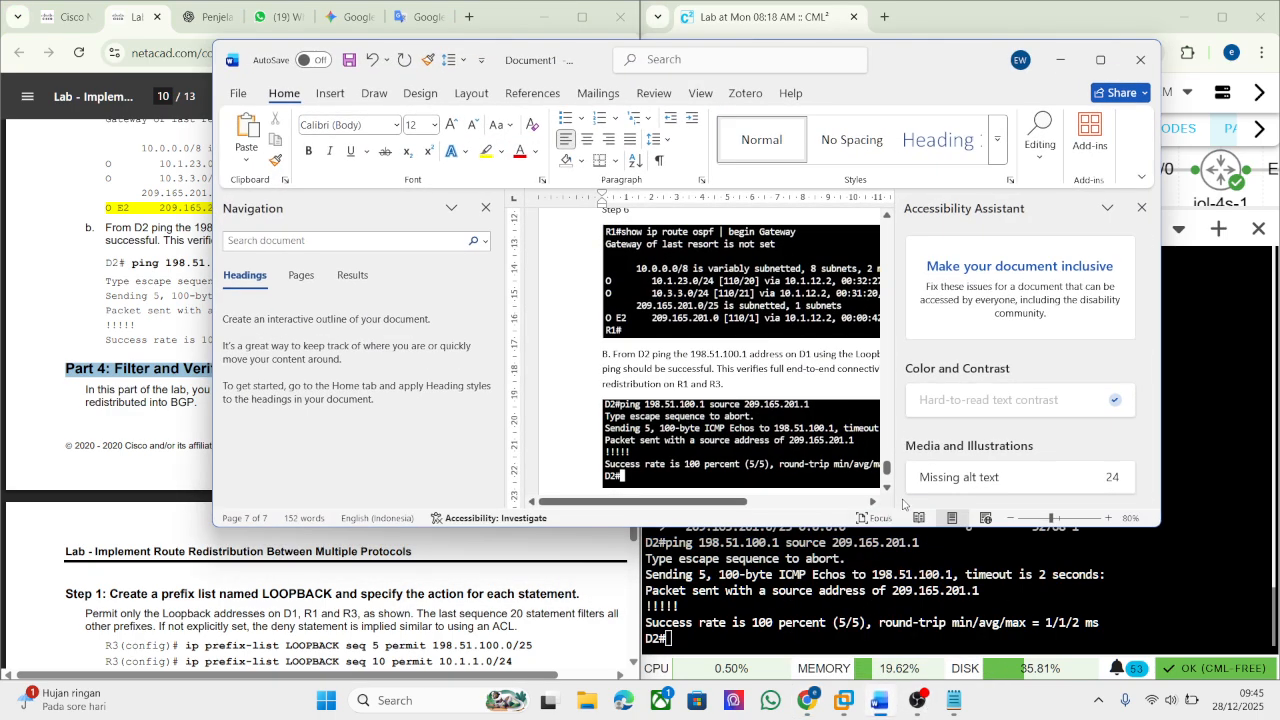
pyautogui.click(1141, 207)
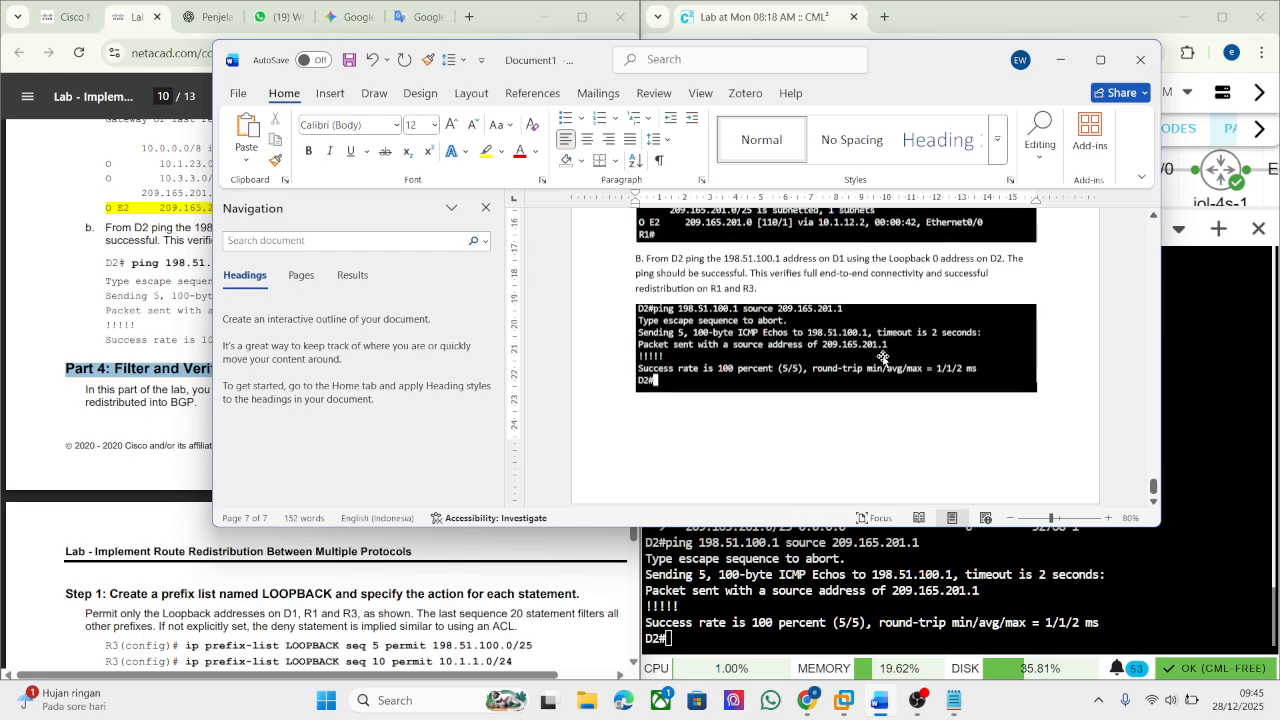
pyautogui.press('Return')
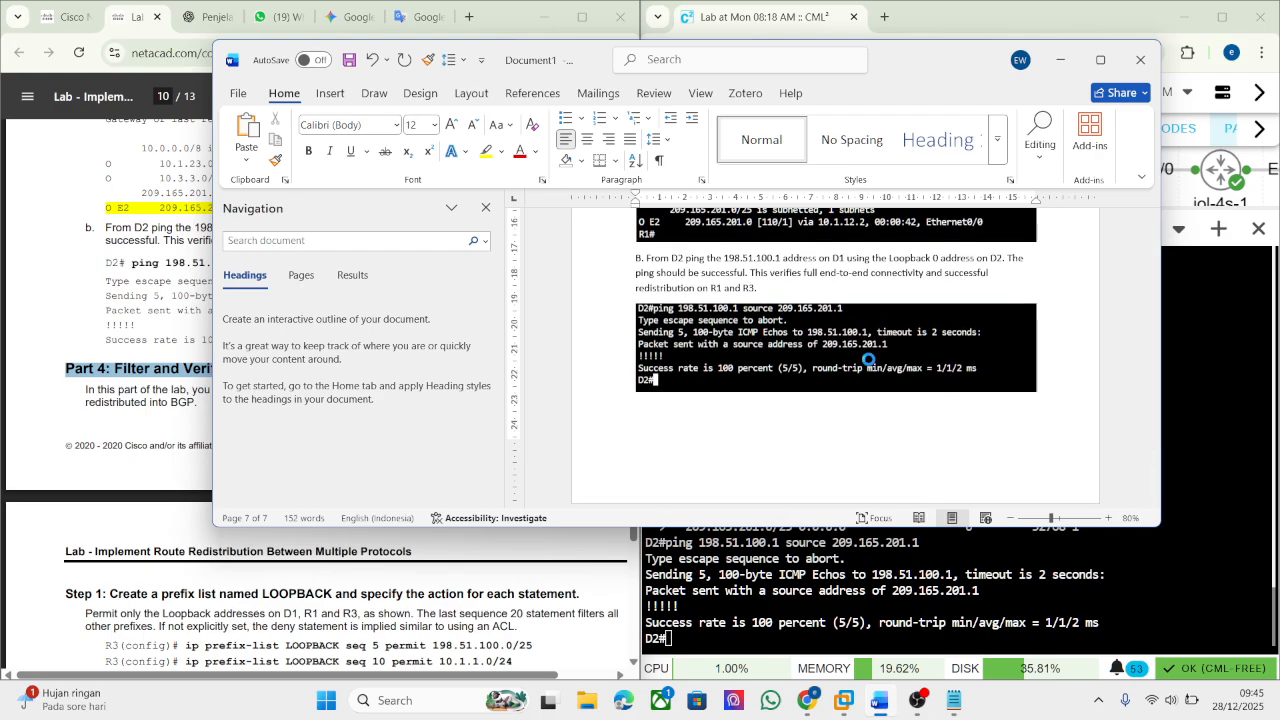
pyautogui.hotkey('ctrl', 'v')
# Start a new page after the Part 4 heading in the report and add the line "Step 1".
pyautogui.hotkey('ctrl', 'Return')
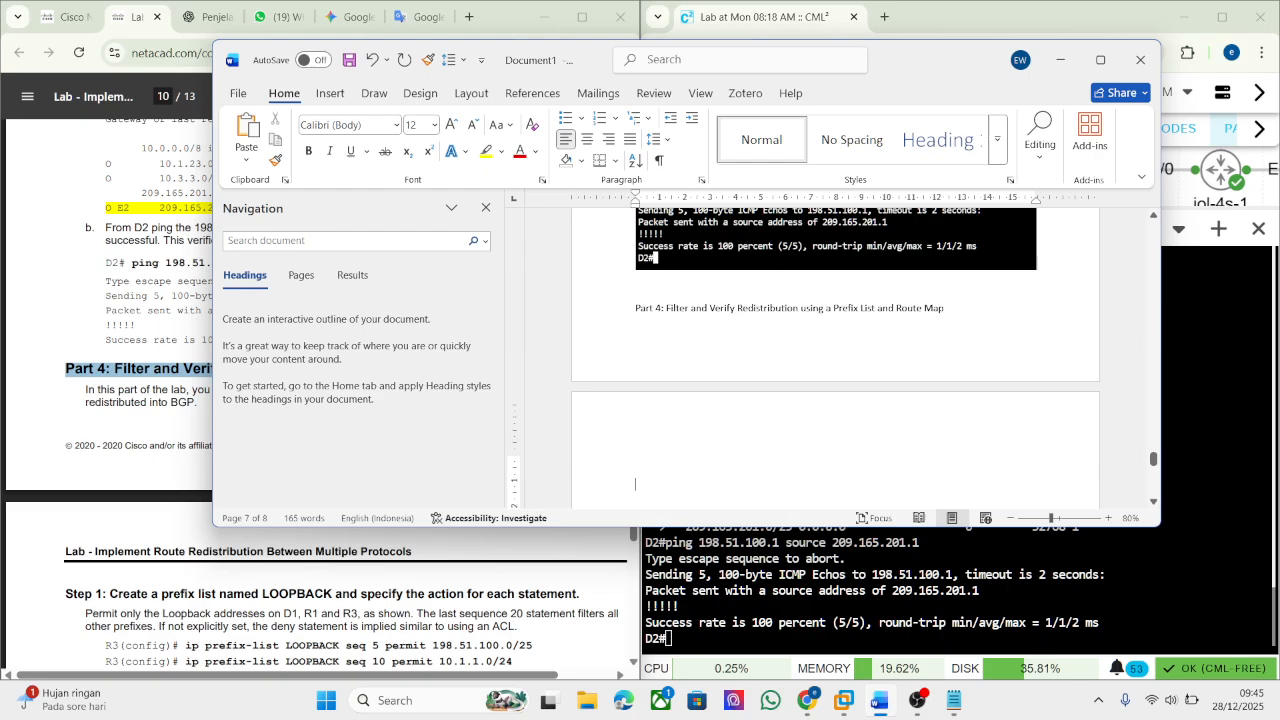
pyautogui.write('Step 1')
pyautogui.press('Return')
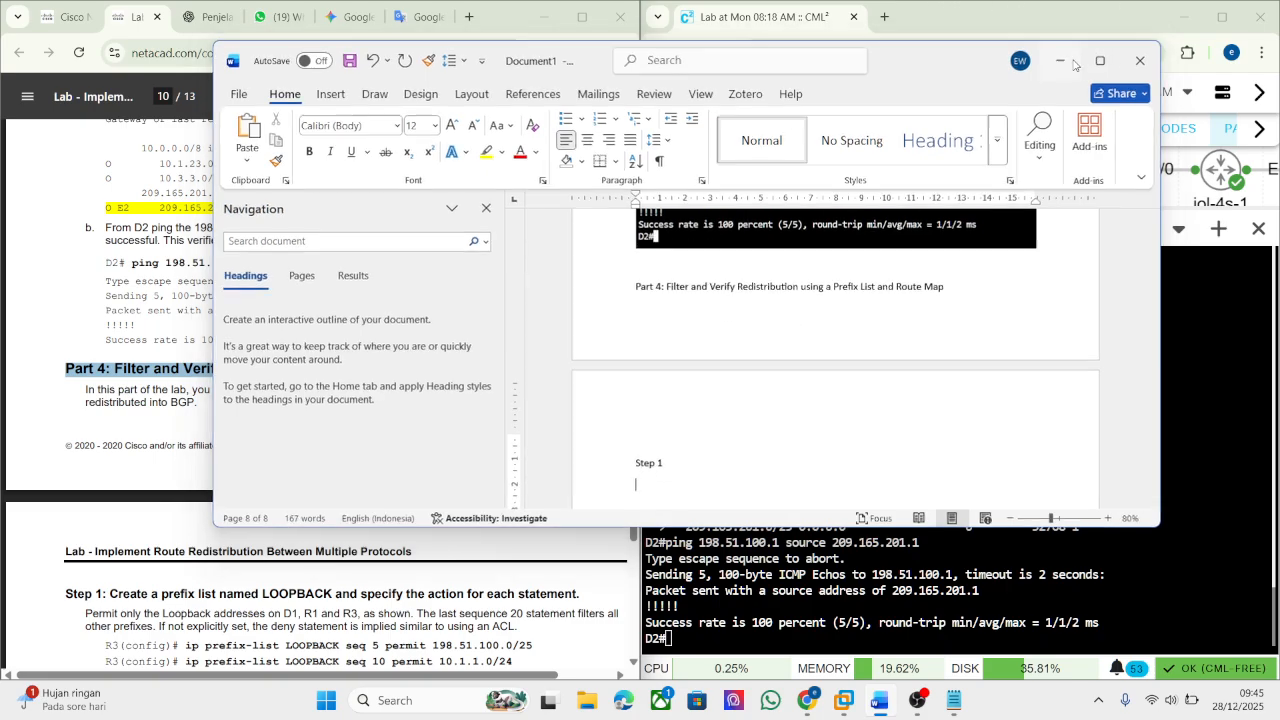
pyautogui.click(1074, 65)
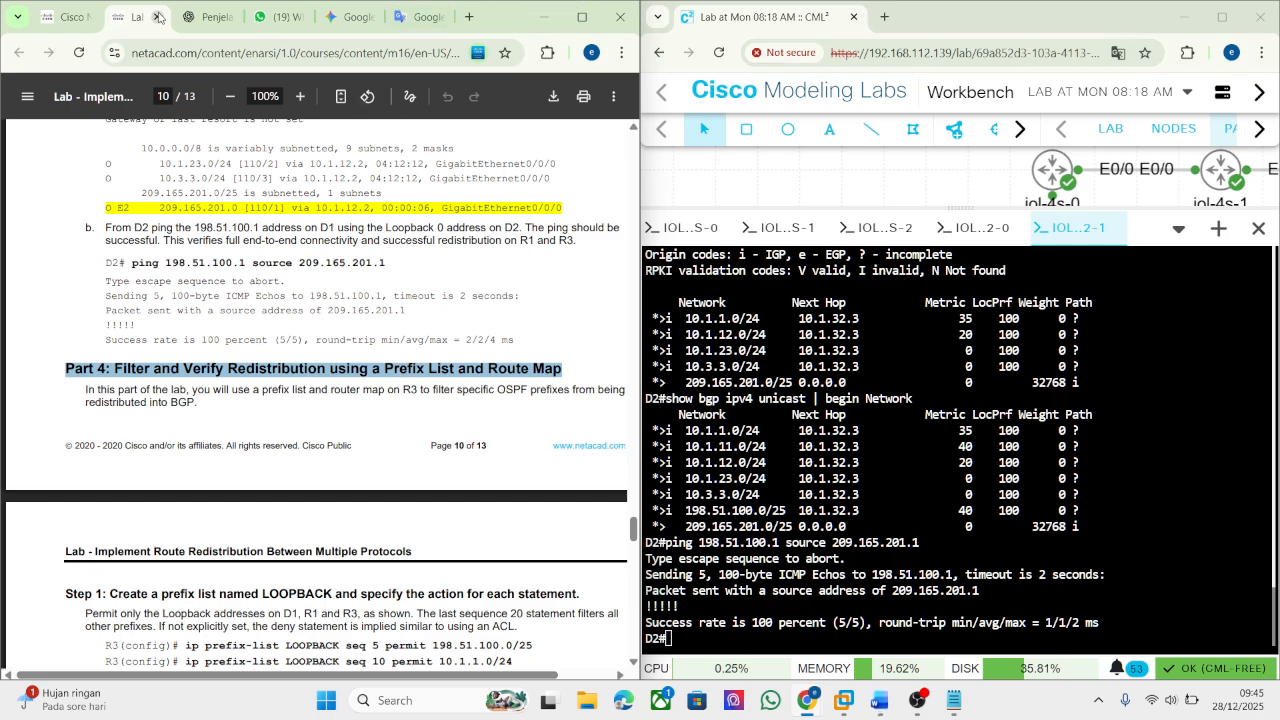
# Read ChatGPT's explanation of the prefix list in Part 4 Step 1, and return to the lab guide.
pyautogui.click(210, 17)
pyautogui.scroll(-2, 183, 463)
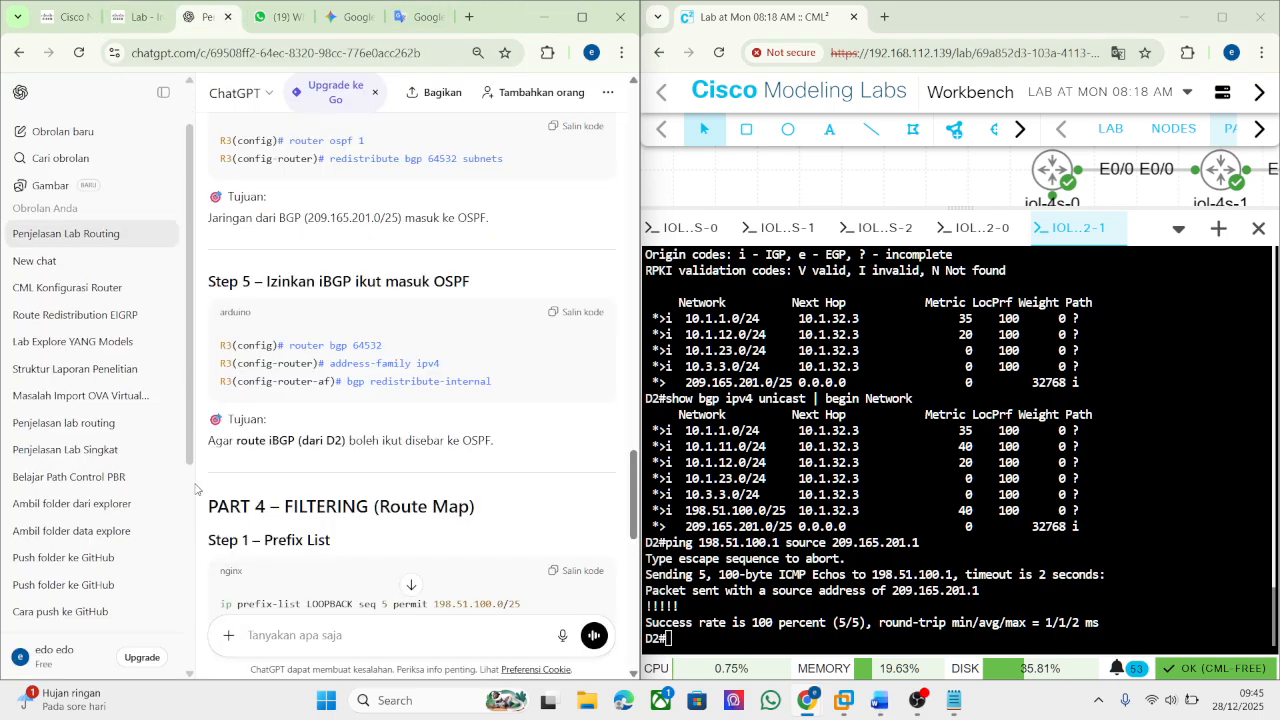
pyautogui.scroll(-3, 313, 478)
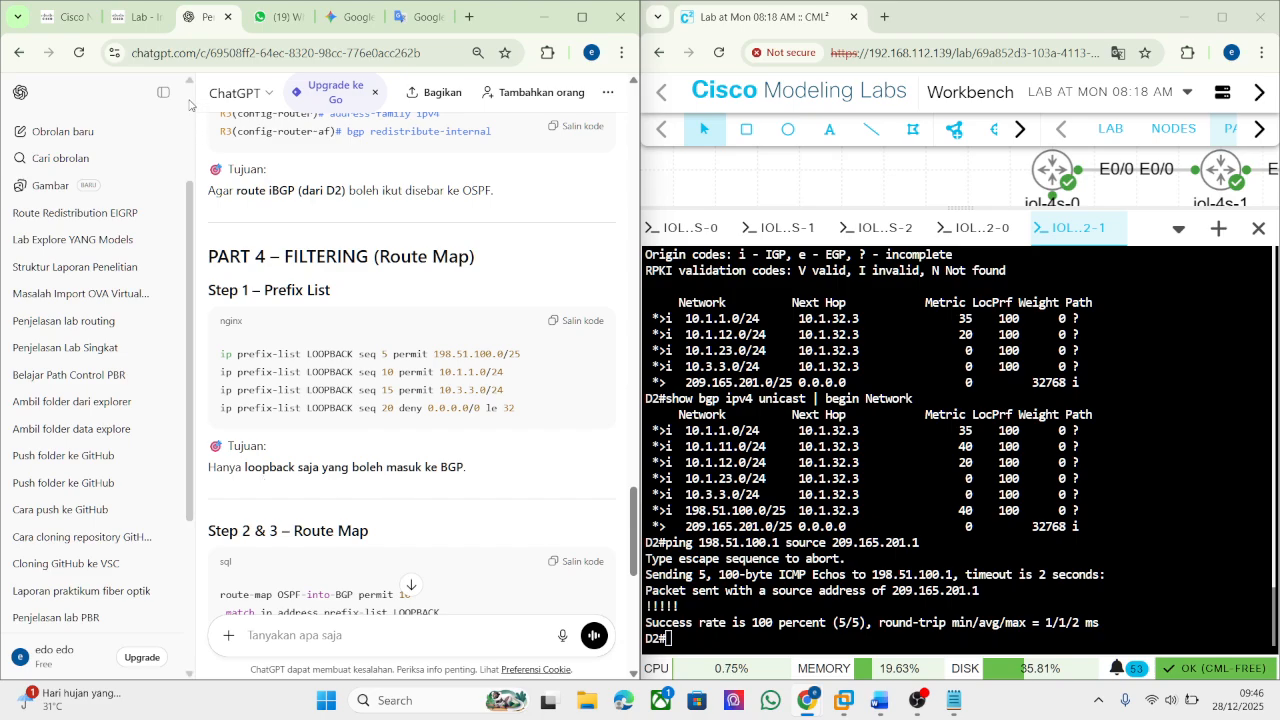
pyautogui.click(143, 22)
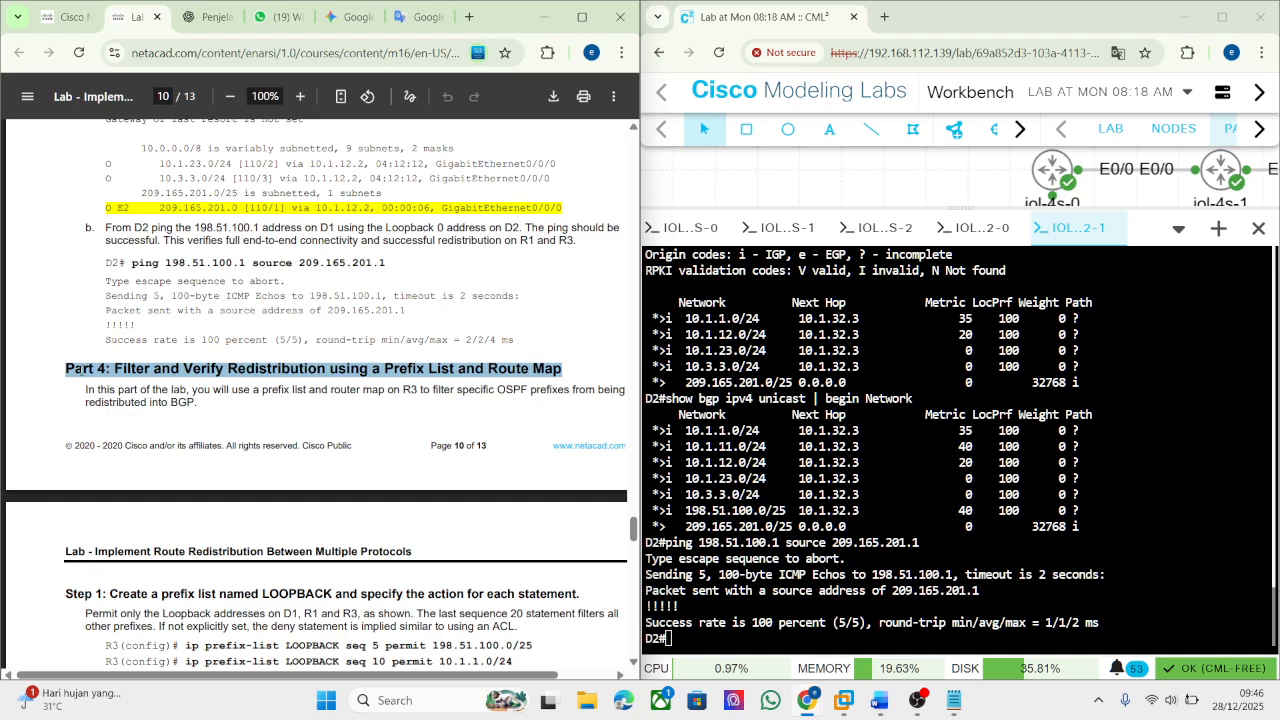
# Copy the four "ip prefix-list LOOPBACK" commands from the lab guide's Part 4 Step 1 and replace the Notepad contents with them.
pyautogui.scroll(-4, 75, 370)
pyautogui.moveTo(531, 279); pyautogui.dragTo(105, 230)
pyautogui.rightClick(124, 235)
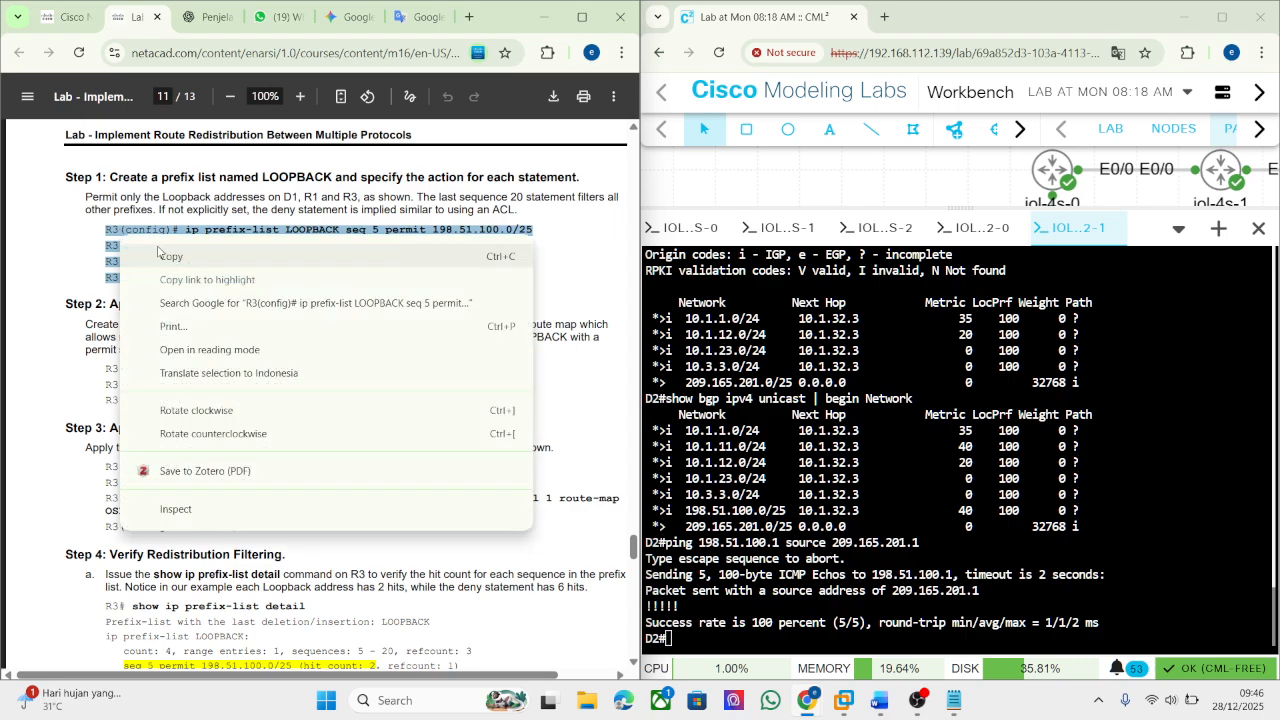
pyautogui.click(162, 254)
pyautogui.rightClick(164, 255)
pyautogui.click(228, 268)
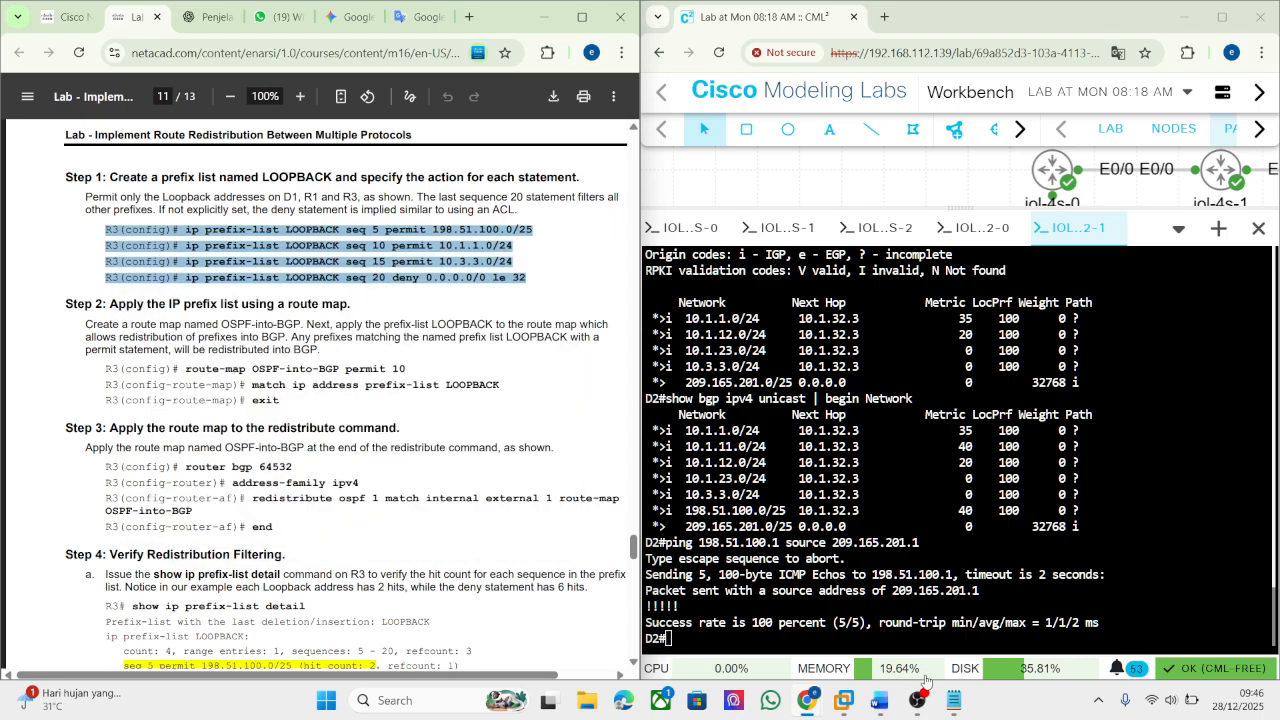
pyautogui.click(954, 700)
pyautogui.hotkey('ctrl', 'a')
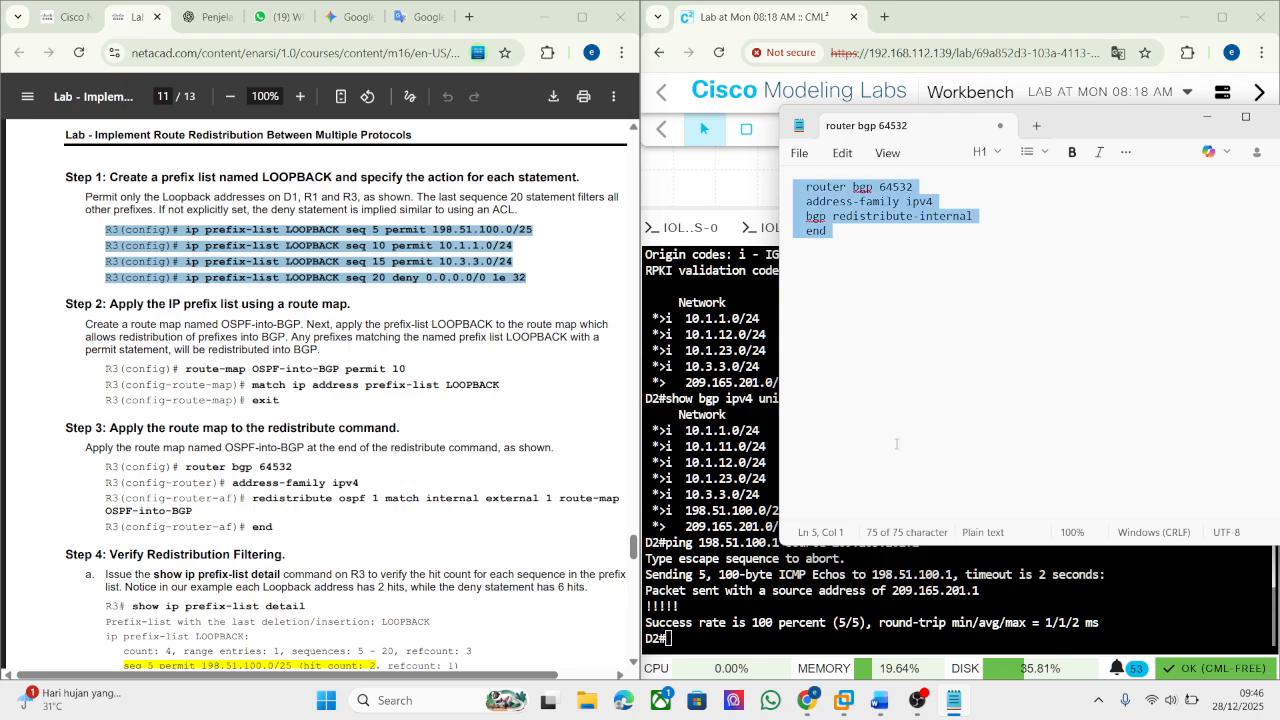
pyautogui.hotkey('ctrl', 'v')
# Remove the "R3(config)#" prompt from each of the four prefix-list lines in Notepad.
pyautogui.moveTo(866, 236); pyautogui.dragTo(765, 236)
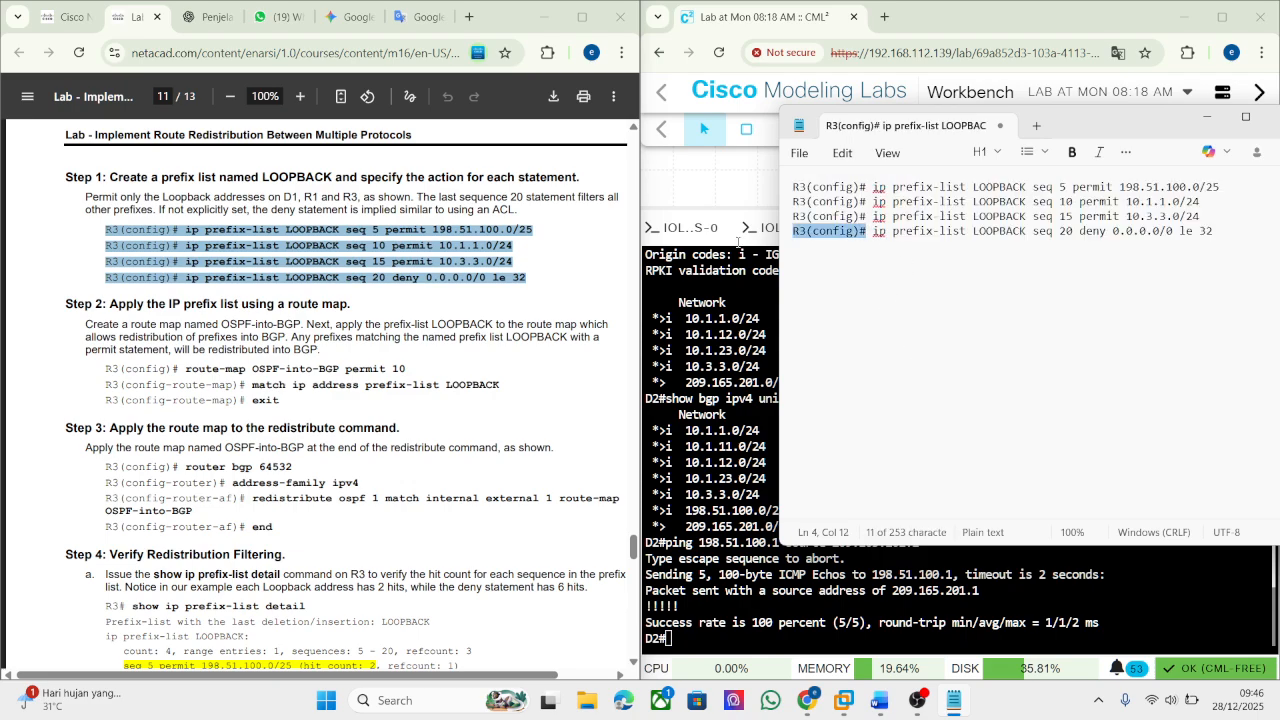
pyautogui.moveTo(864, 217); pyautogui.dragTo(770, 229)
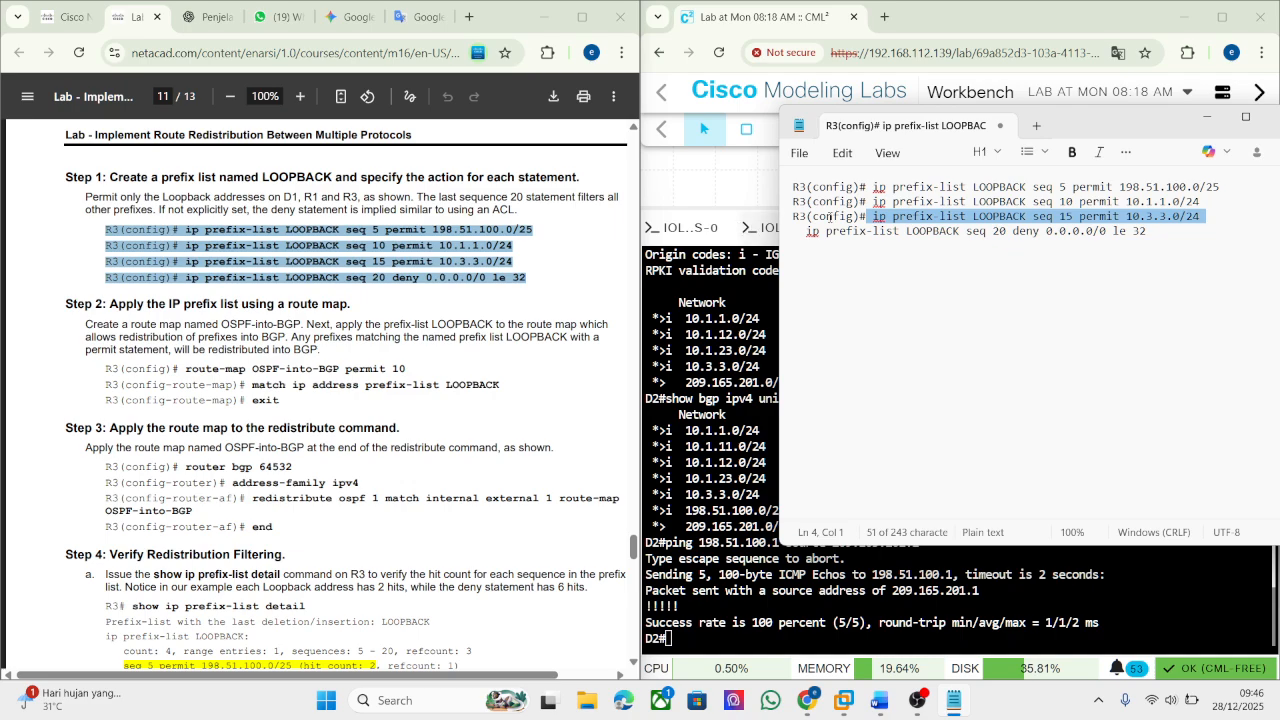
pyautogui.click(866, 217)
pyautogui.moveTo(866, 217); pyautogui.dragTo(792, 217)
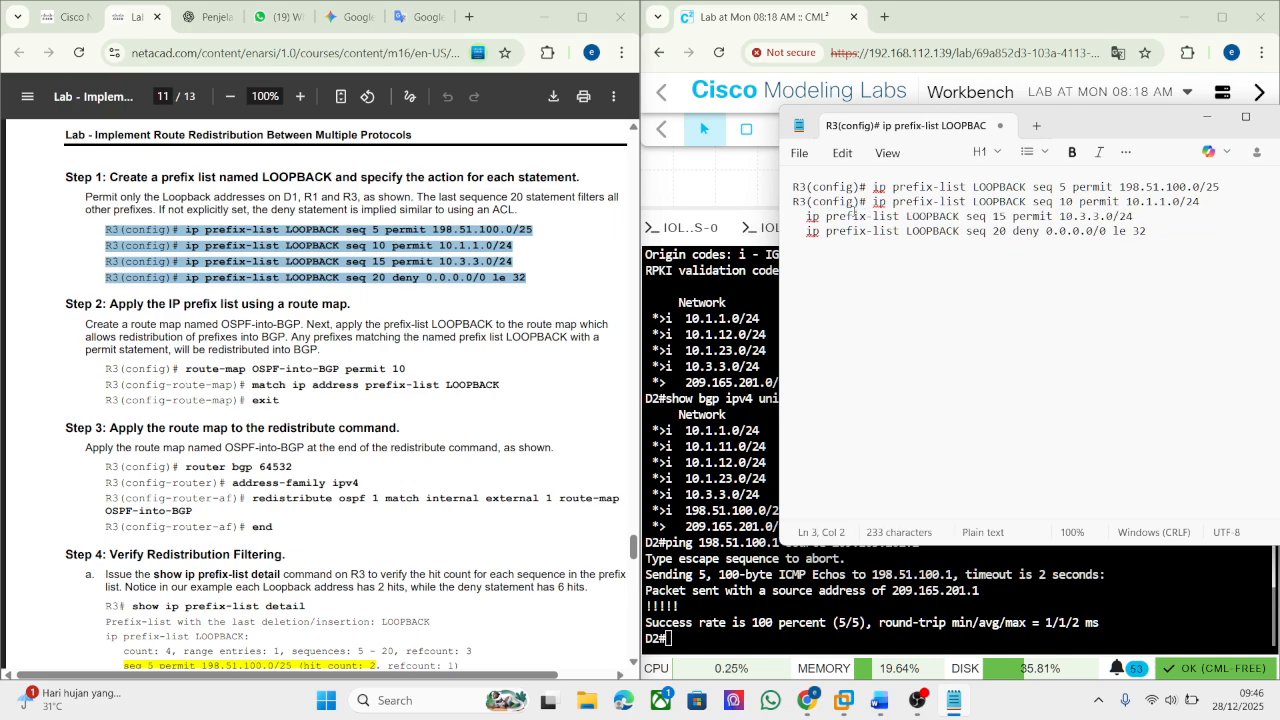
pyautogui.moveTo(868, 202); pyautogui.dragTo(792, 202)
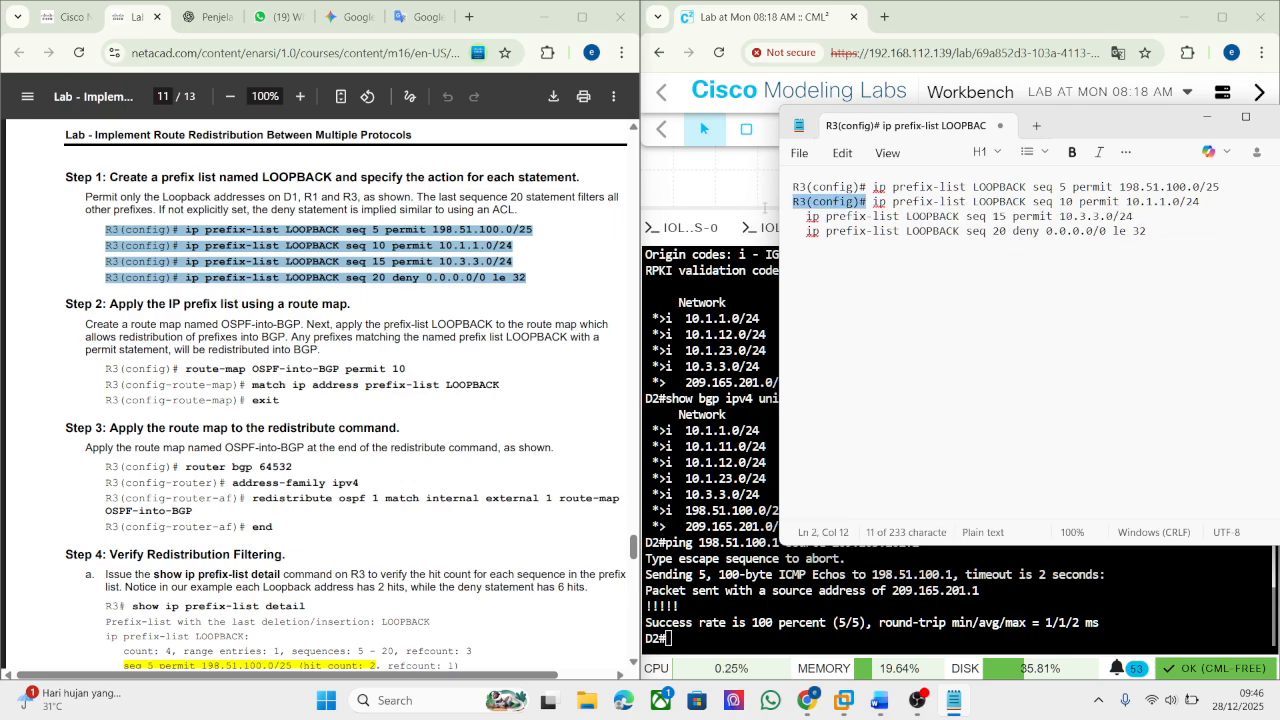
pyautogui.moveTo(868, 187); pyautogui.dragTo(792, 187)
pyautogui.click(866, 187)
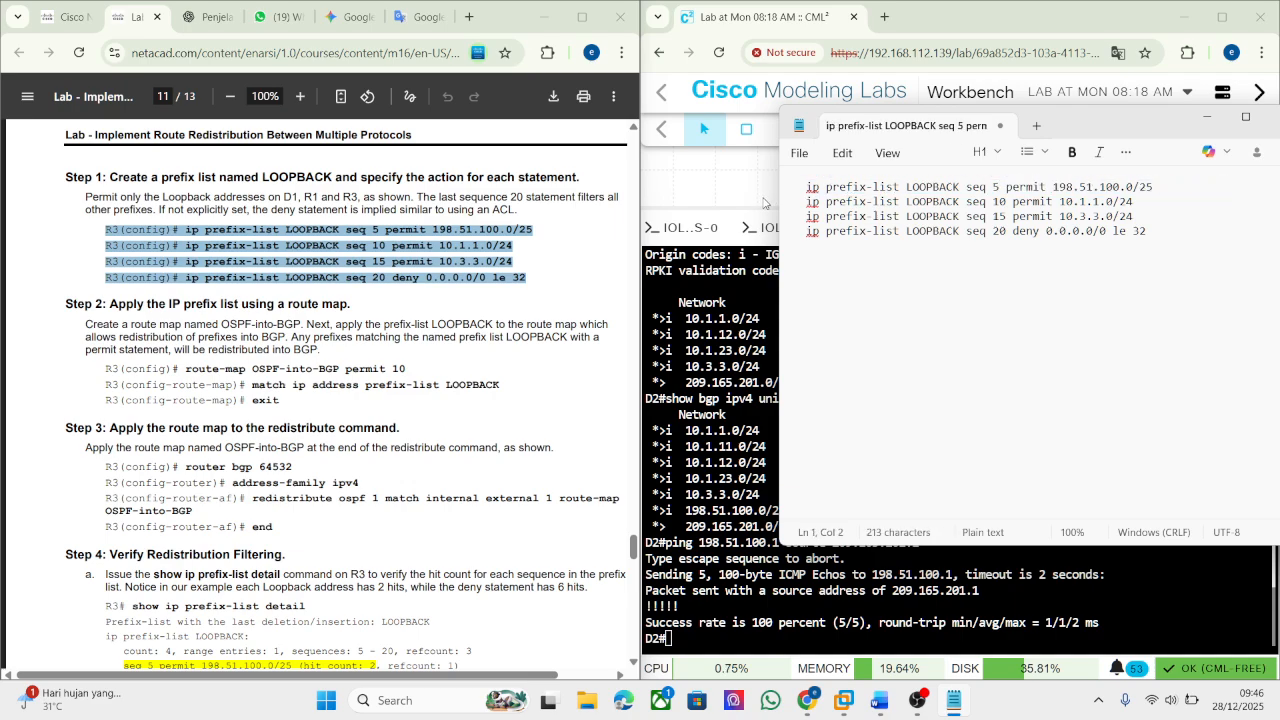
# Copy the cleaned prefix-list commands from Notepad, enter configuration mode with "conf t" in R3's console and run them there.
pyautogui.hotkey('ctrl', 'a')
pyautogui.click(719, 522)
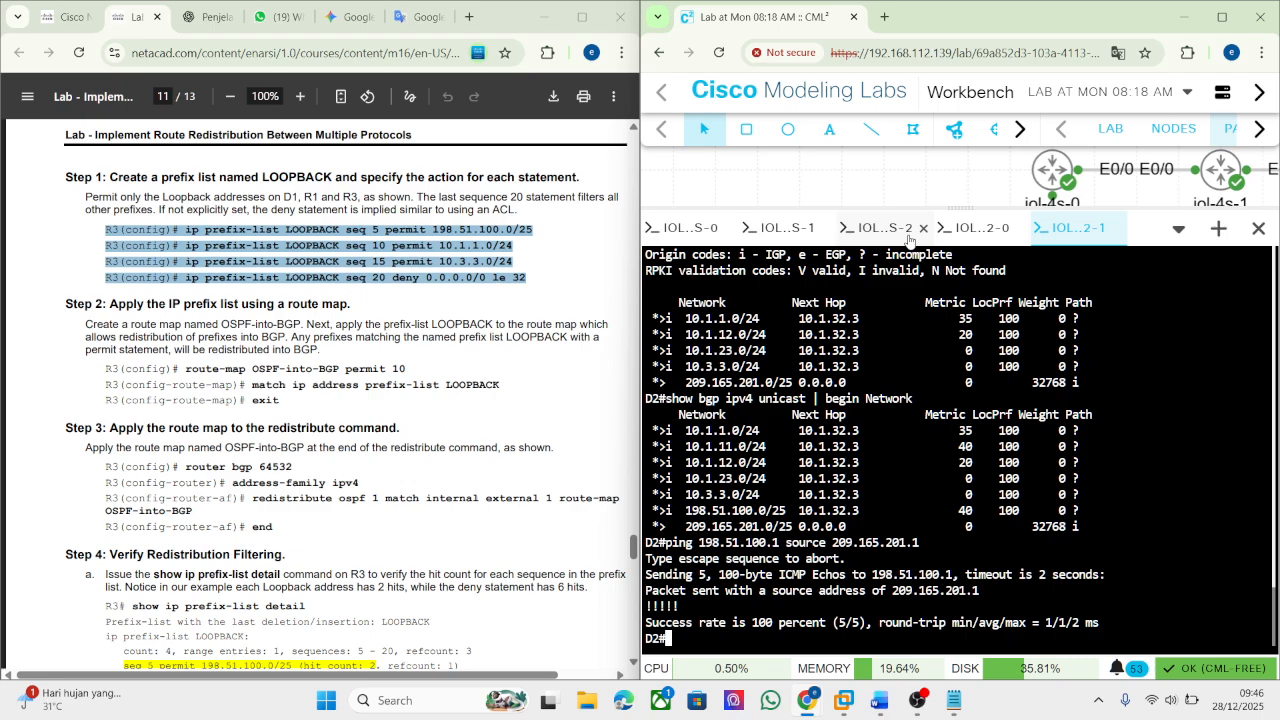
pyautogui.click(862, 236)
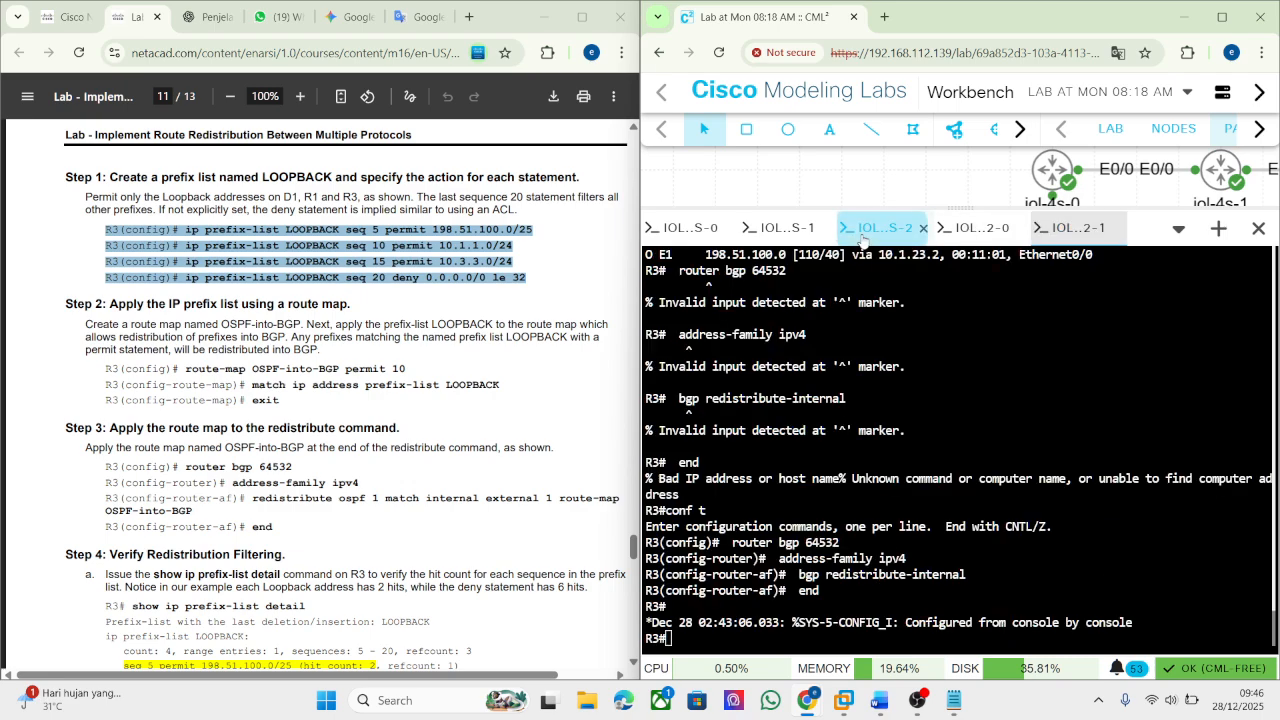
pyautogui.rightClick(786, 416)
pyautogui.click(665, 444)
pyautogui.write('conf t')
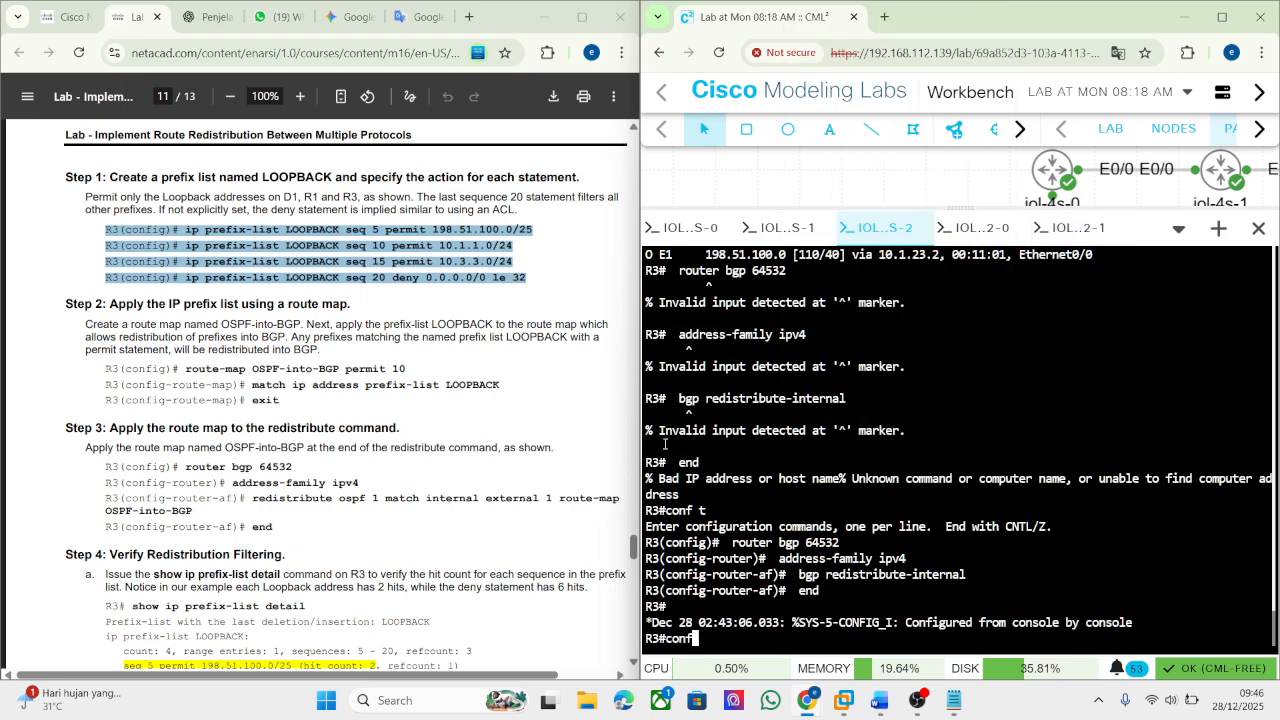
pyautogui.press('Return')
pyautogui.rightClick(790, 515)
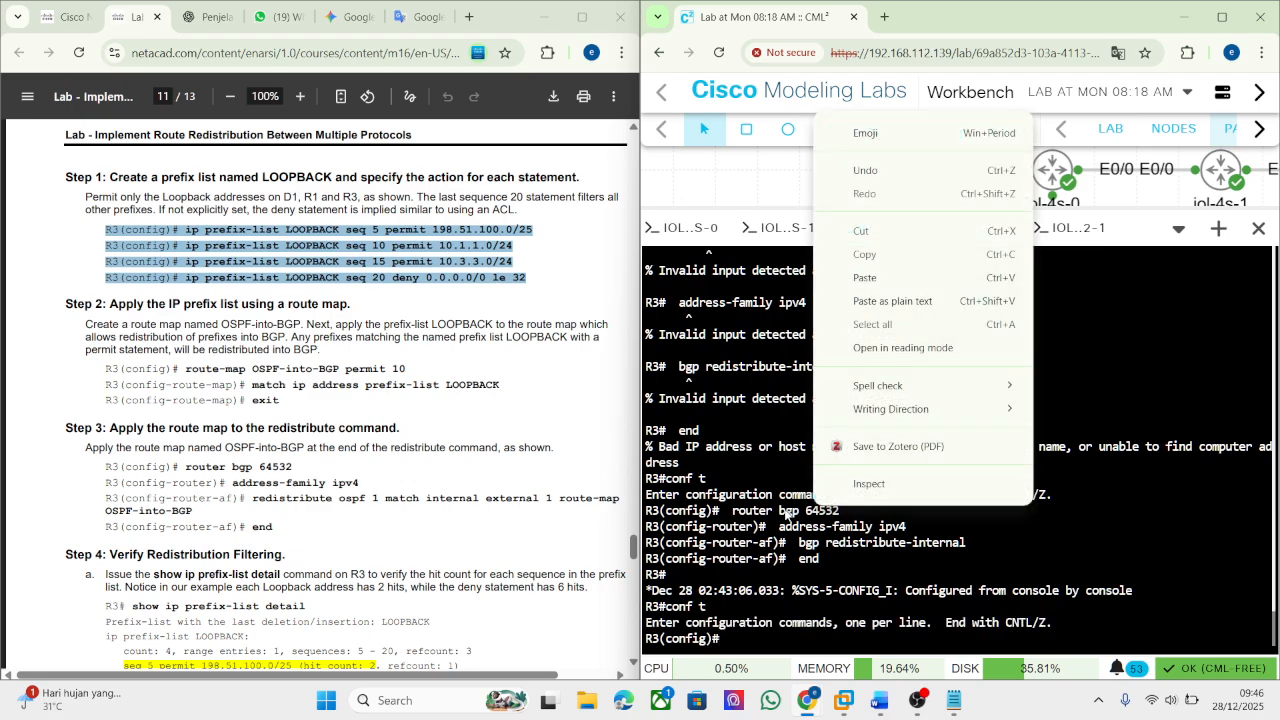
pyautogui.click(882, 287)
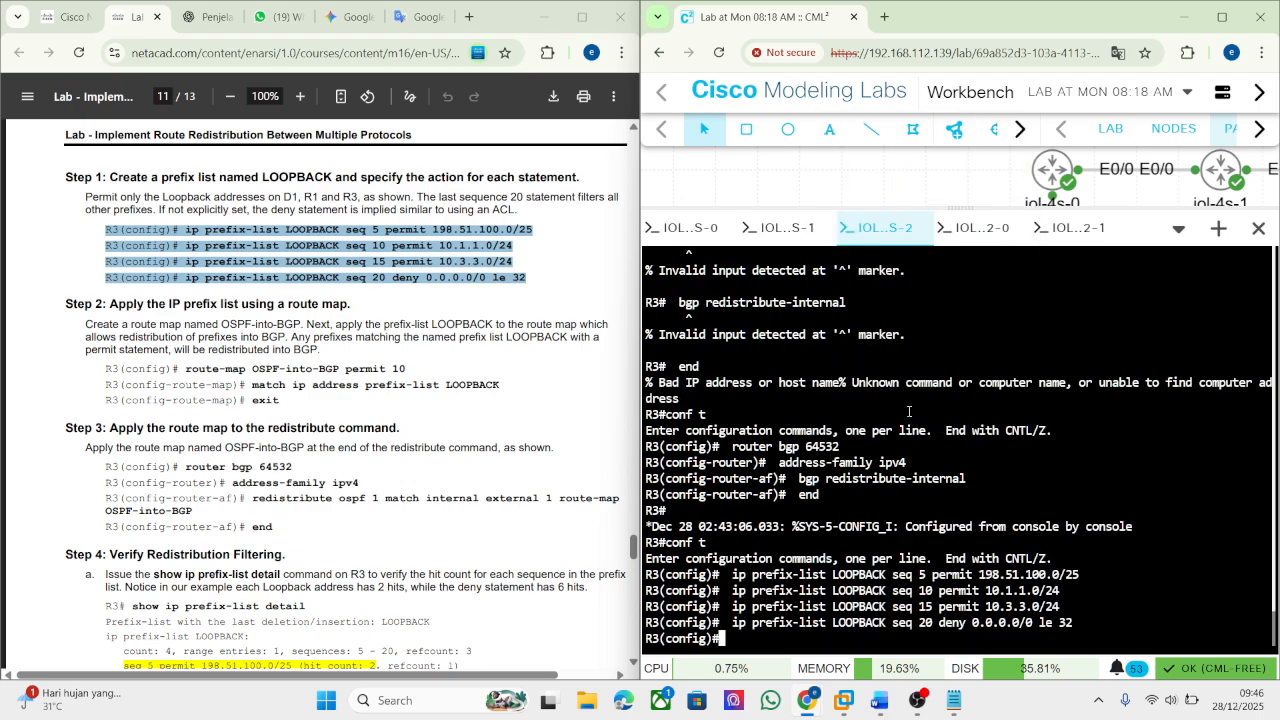
# Capture R3's four prefix-list commands from the console, insert the screenshot under "Step 1" in the Word report, and add the heading "Step 2".
pyautogui.press('super+shift+s')
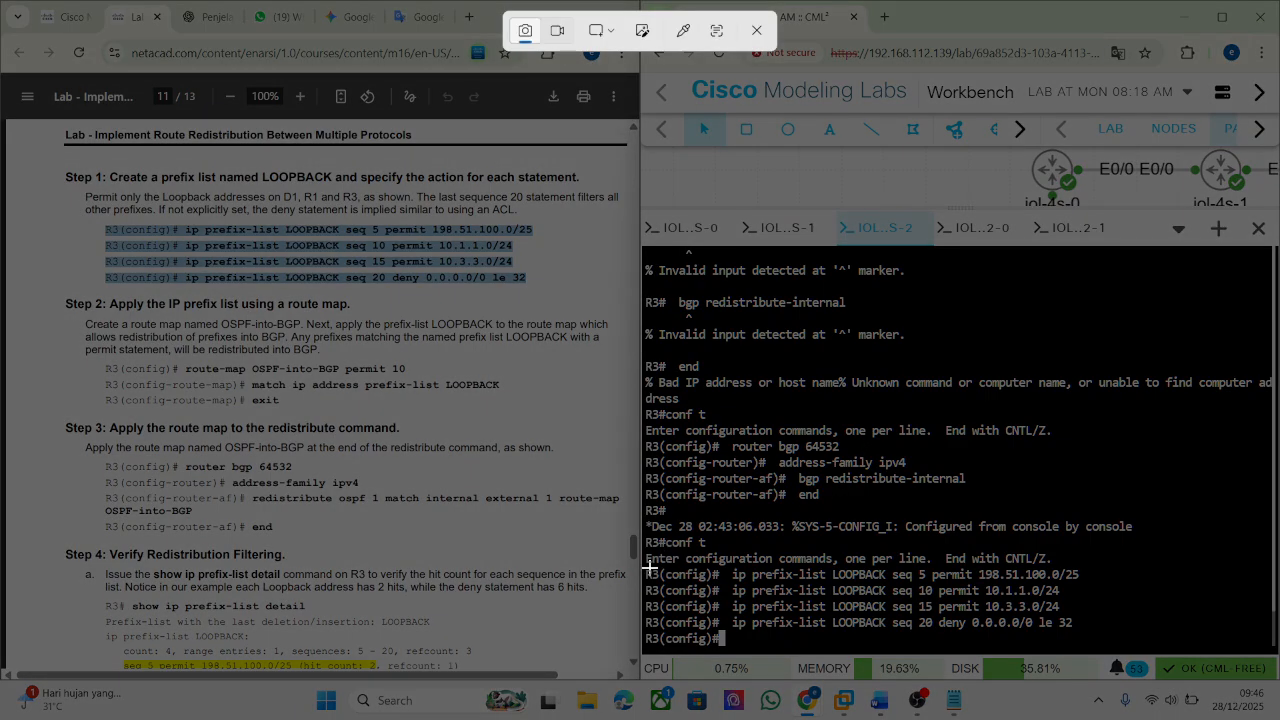
pyautogui.moveTo(641, 566); pyautogui.dragTo(1135, 650)
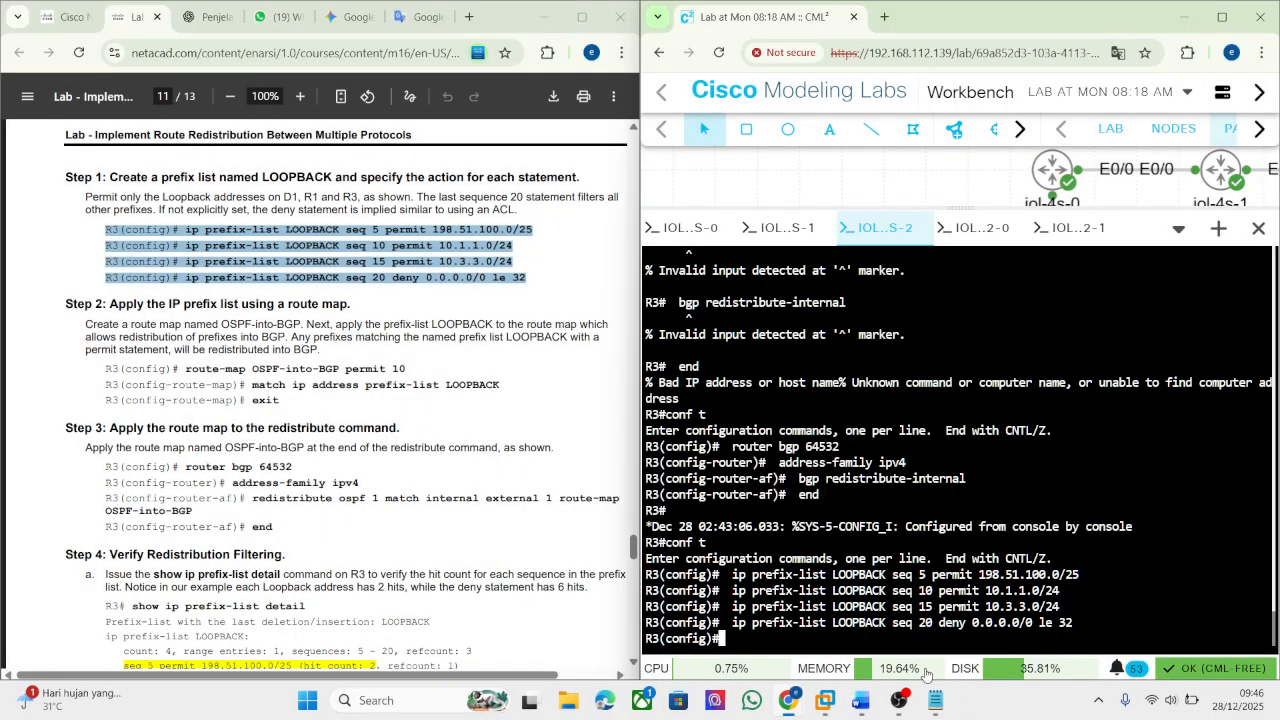
pyautogui.click(882, 703)
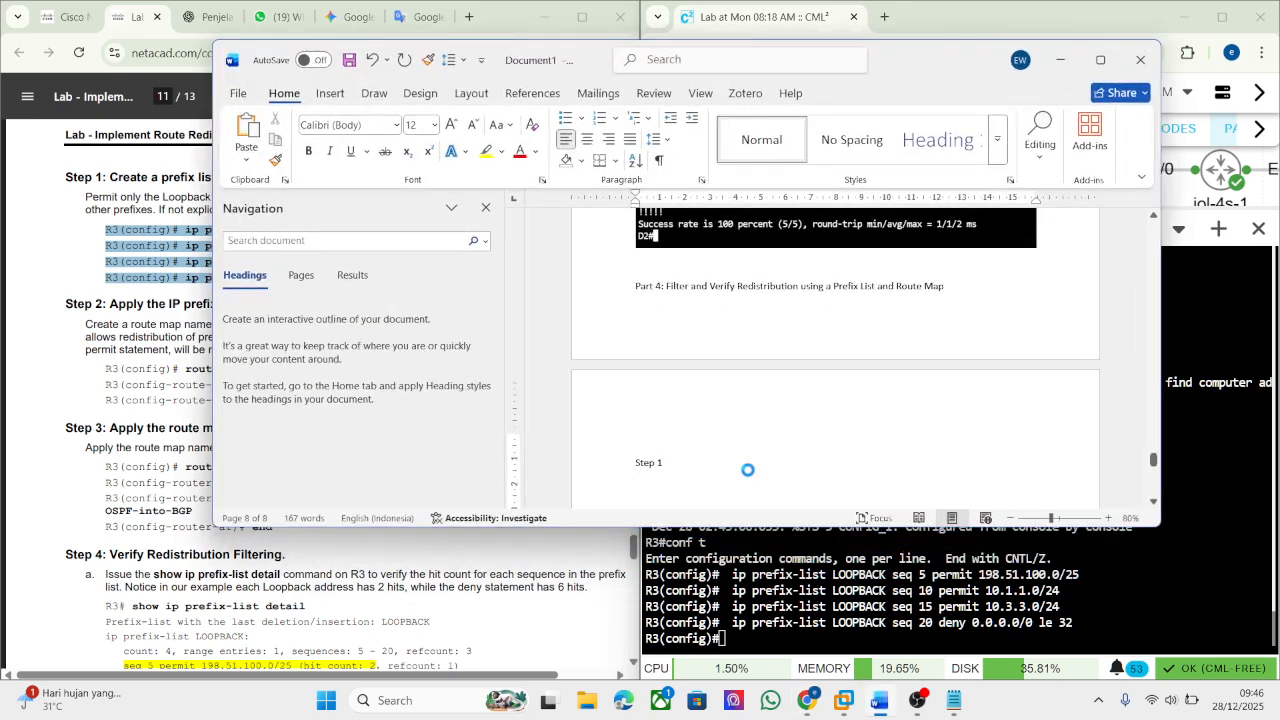
pyautogui.hotkey('ctrl', 'v')
pyautogui.press('Return')
pyautogui.write('st')
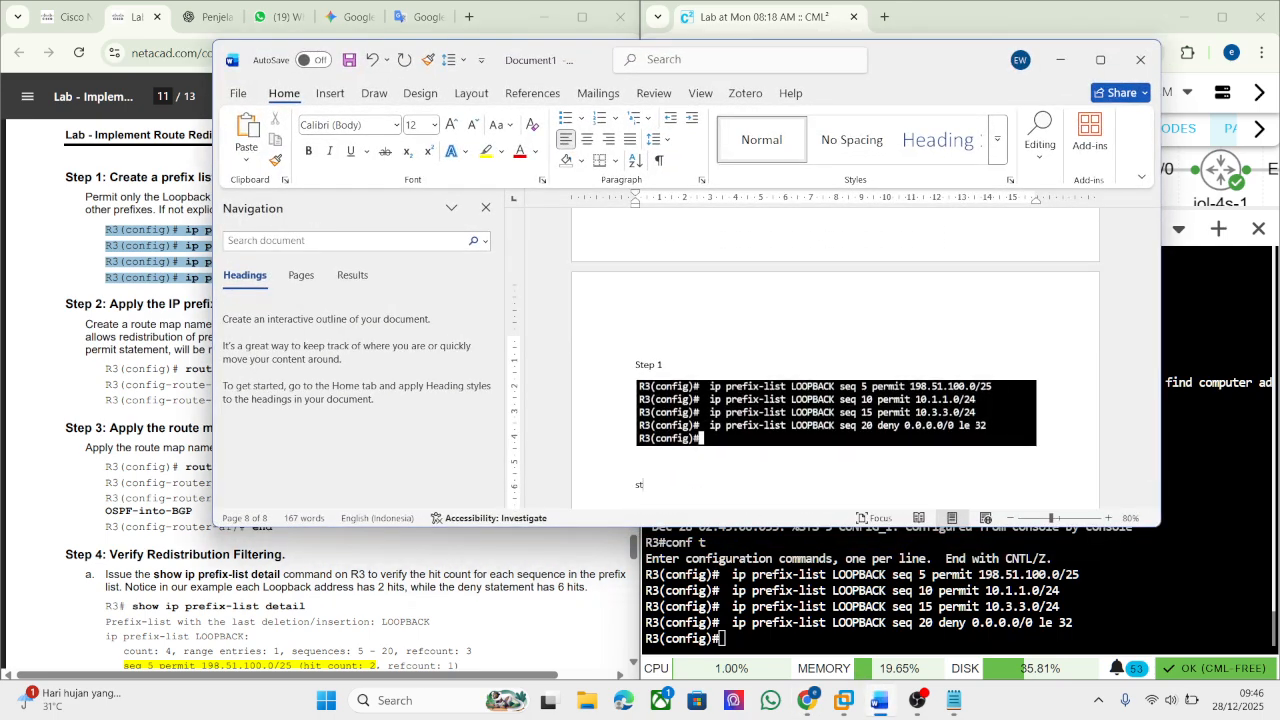
pyautogui.write('ep 2')
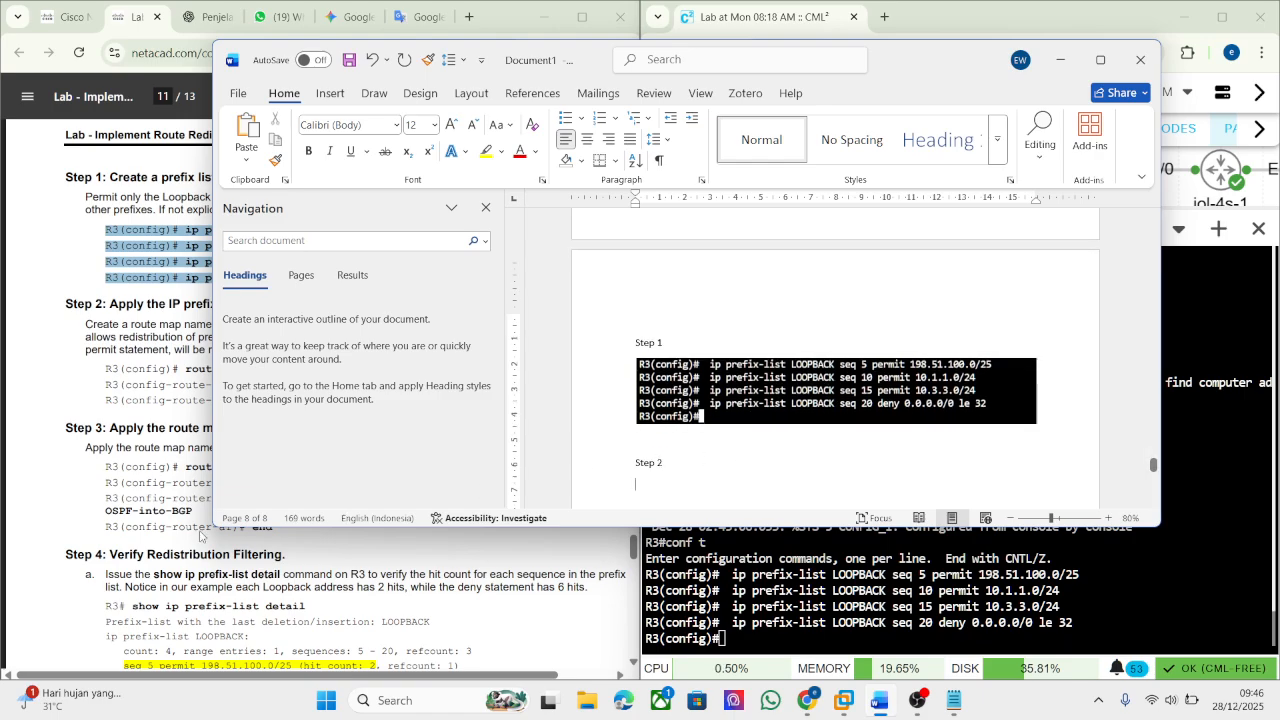
# Read ChatGPT's explanation of the "Step 2 & 3 – Route Map" section, and return to the lab guide.
pyautogui.click(119, 420)
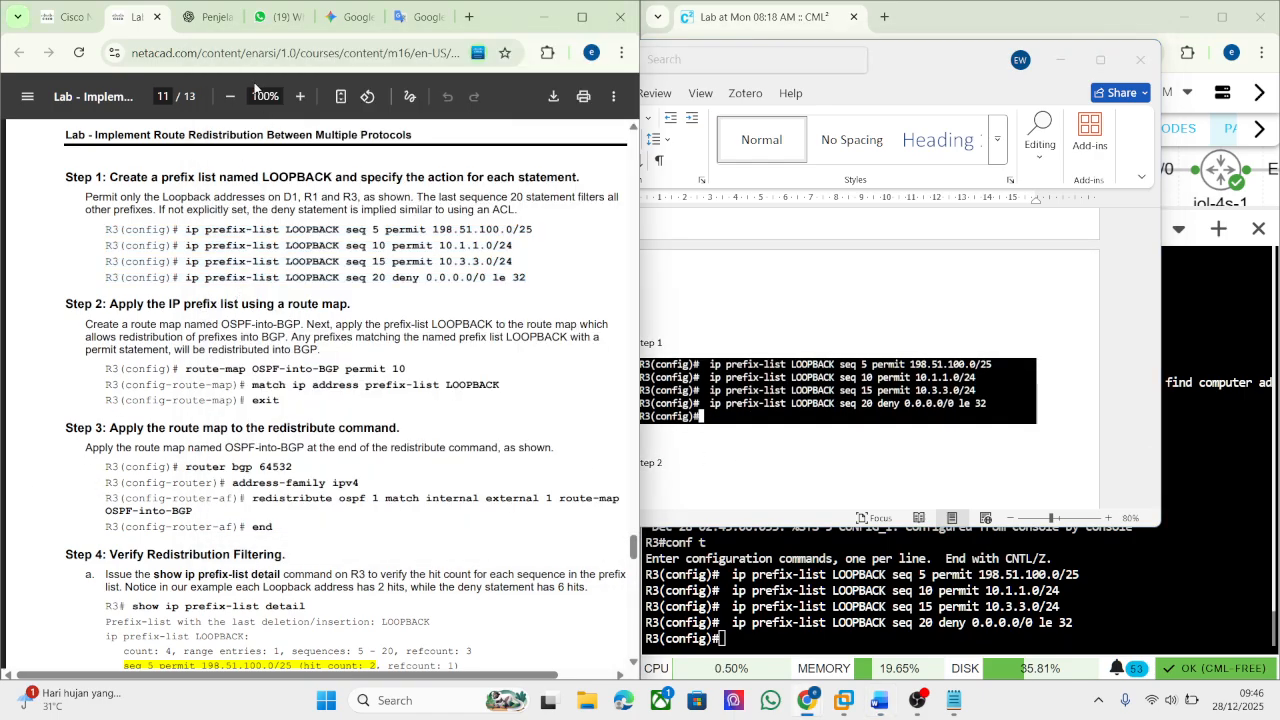
pyautogui.click(210, 17)
pyautogui.scroll(-2, 250, 410)
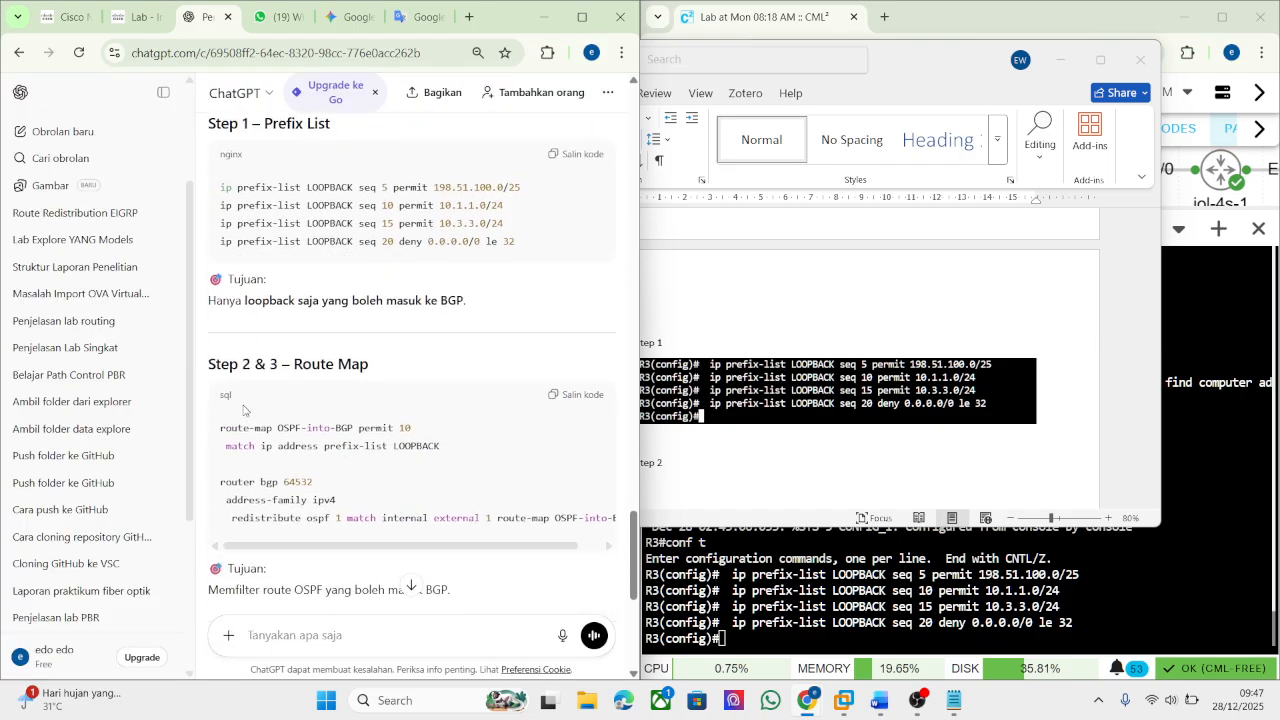
pyautogui.scroll(-1, 244, 409)
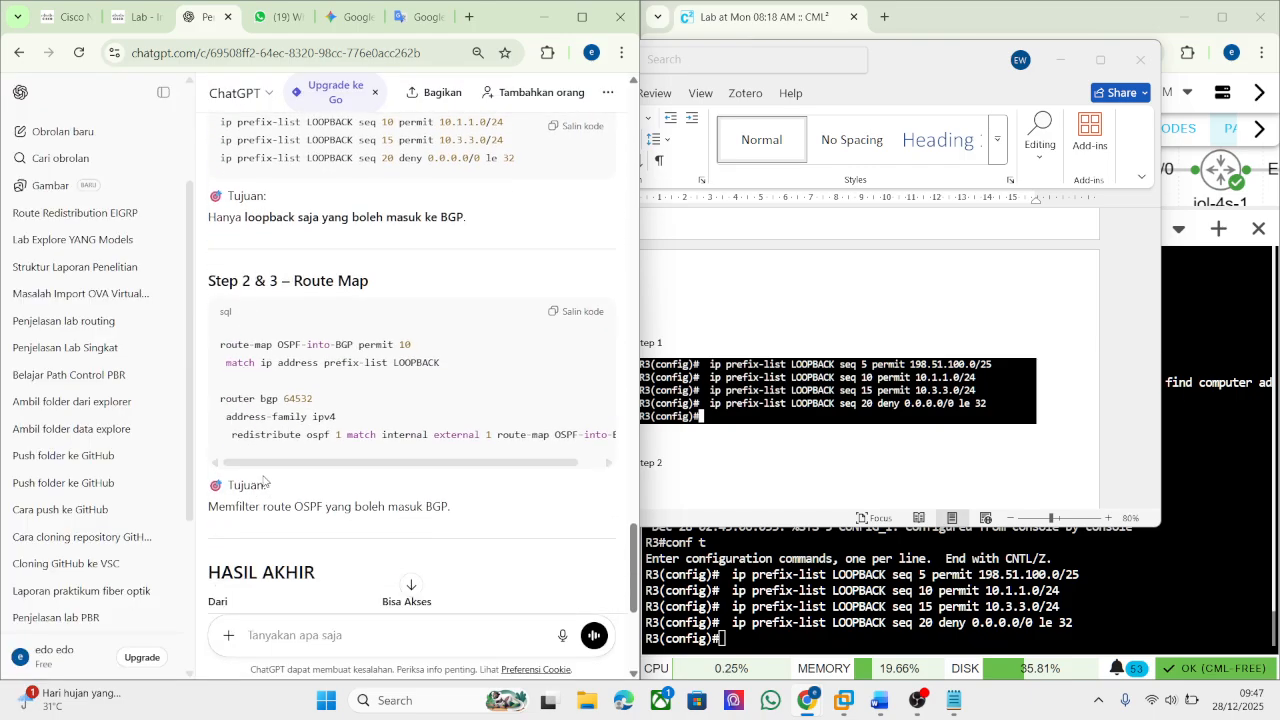
pyautogui.moveTo(214, 513); pyautogui.dragTo(455, 517)
pyautogui.click(455, 517)
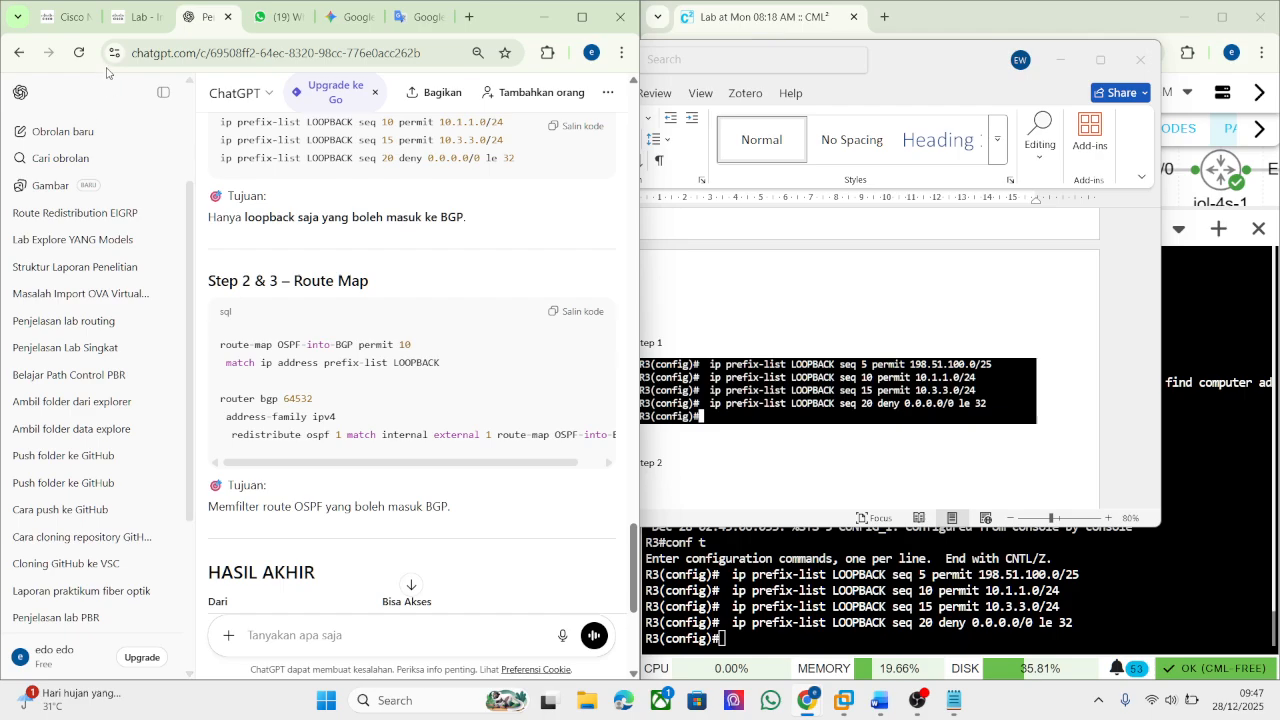
pyautogui.click(135, 17)
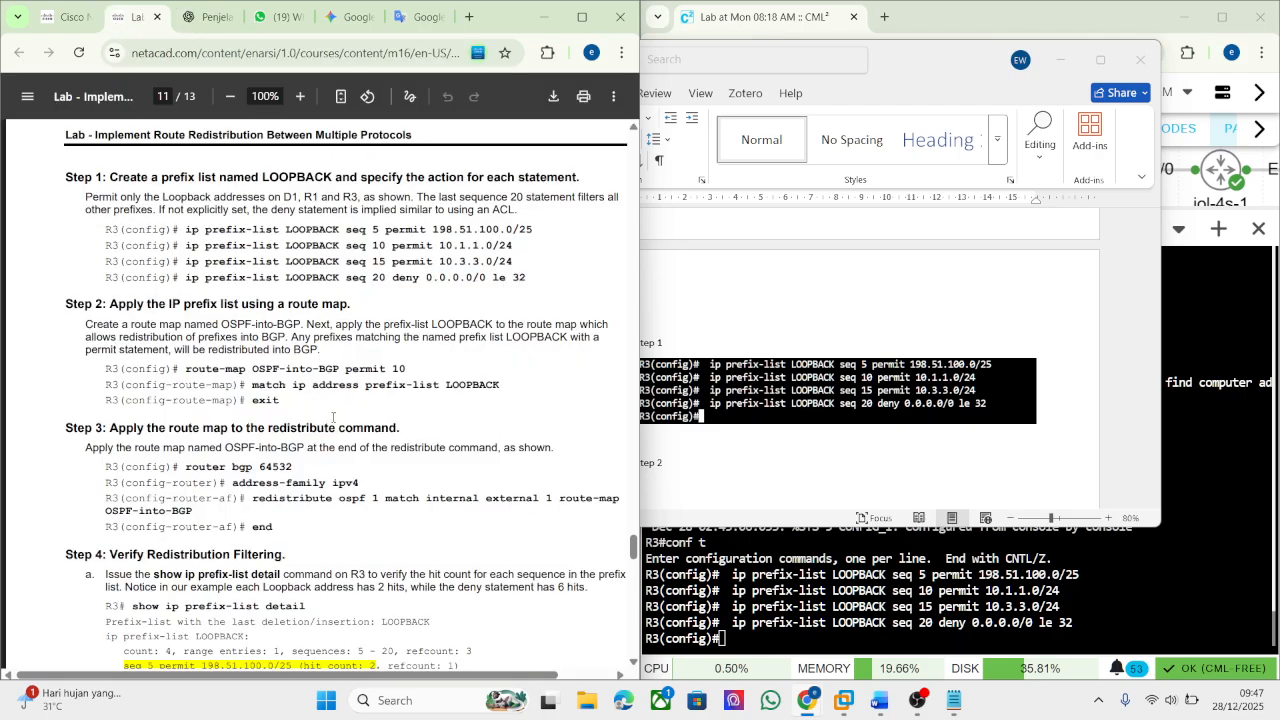
# Copy the three OSPF-into-BGP route-map commands from the lab guide's Part 4 Step 2 and replace the Notepad contents with them.
pyautogui.moveTo(284, 405); pyautogui.dragTo(104, 368)
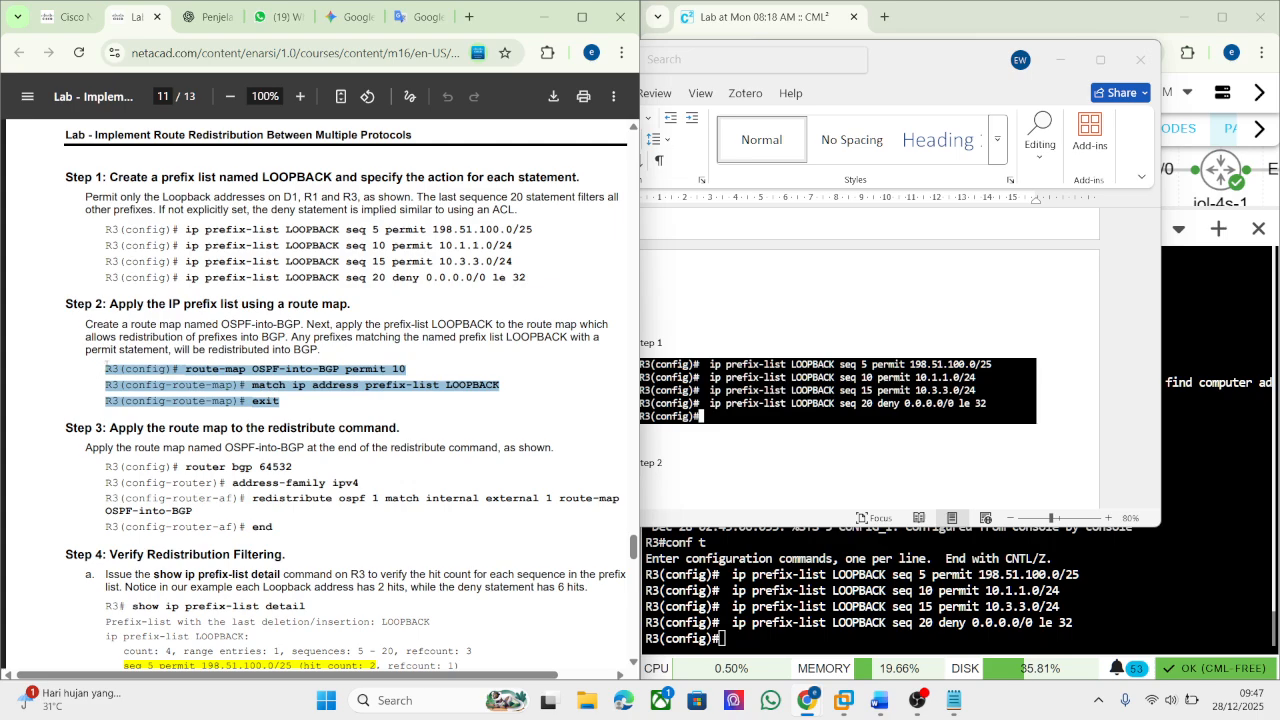
pyautogui.rightClick(116, 368)
pyautogui.click(170, 392)
pyautogui.click(950, 706)
pyautogui.click(884, 399)
pyautogui.hotkey('ctrl', 'a')
pyautogui.hotkey('ctrl', 'v')
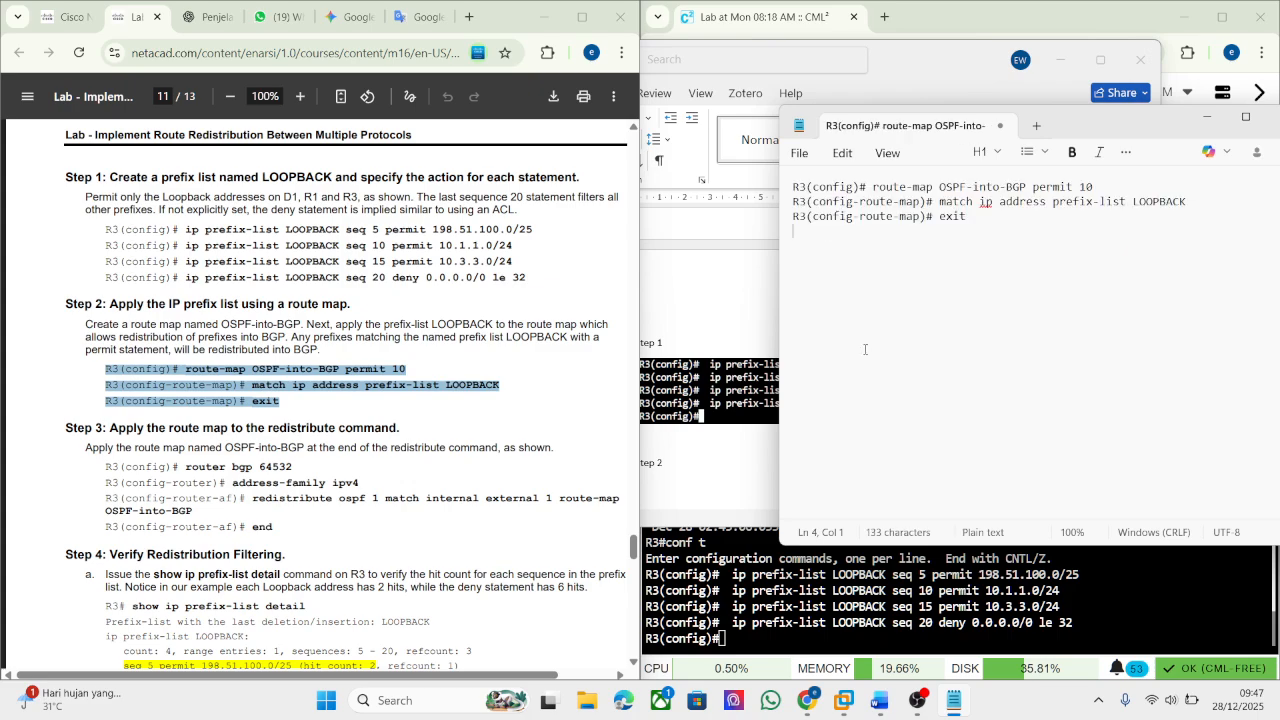
# Remove the "R3(config)#" and "R3(config-route-map)#" prompts from the three route-map lines in Notepad.
pyautogui.moveTo(936, 217); pyautogui.dragTo(792, 218)
pyautogui.moveTo(930, 204); pyautogui.dragTo(792, 204)
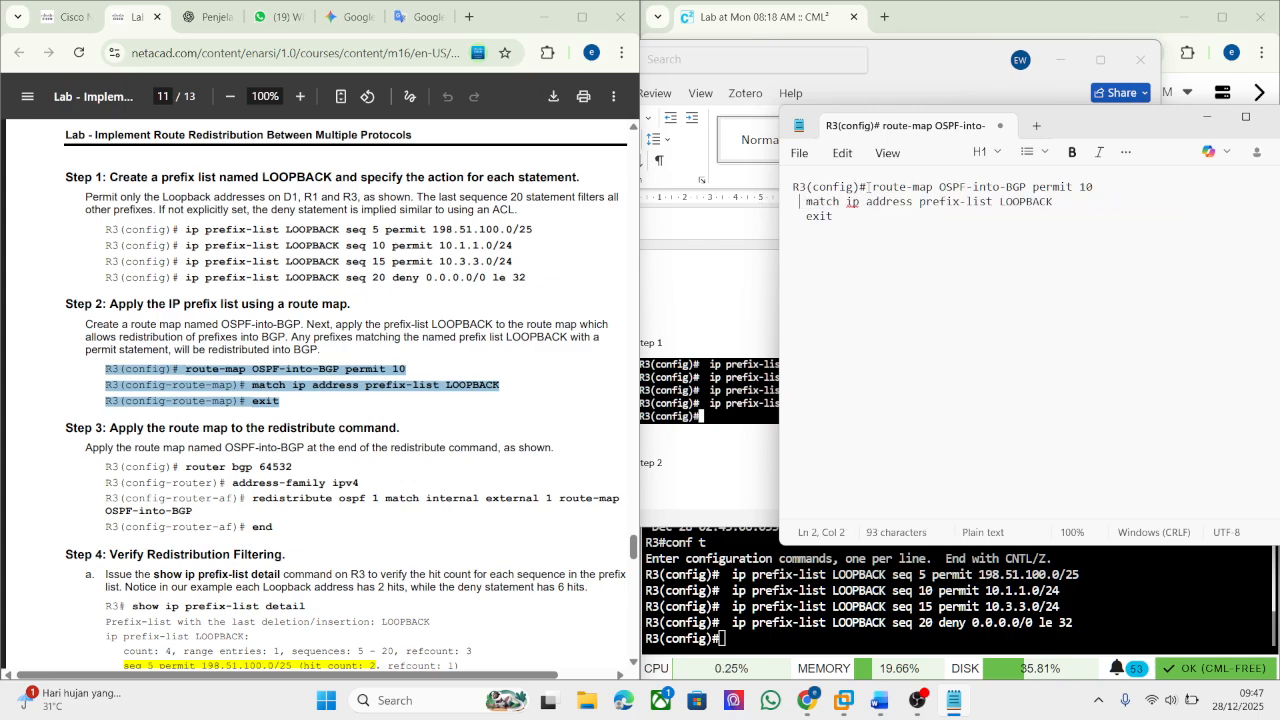
pyautogui.moveTo(868, 187); pyautogui.dragTo(792, 187)
pyautogui.write('#')
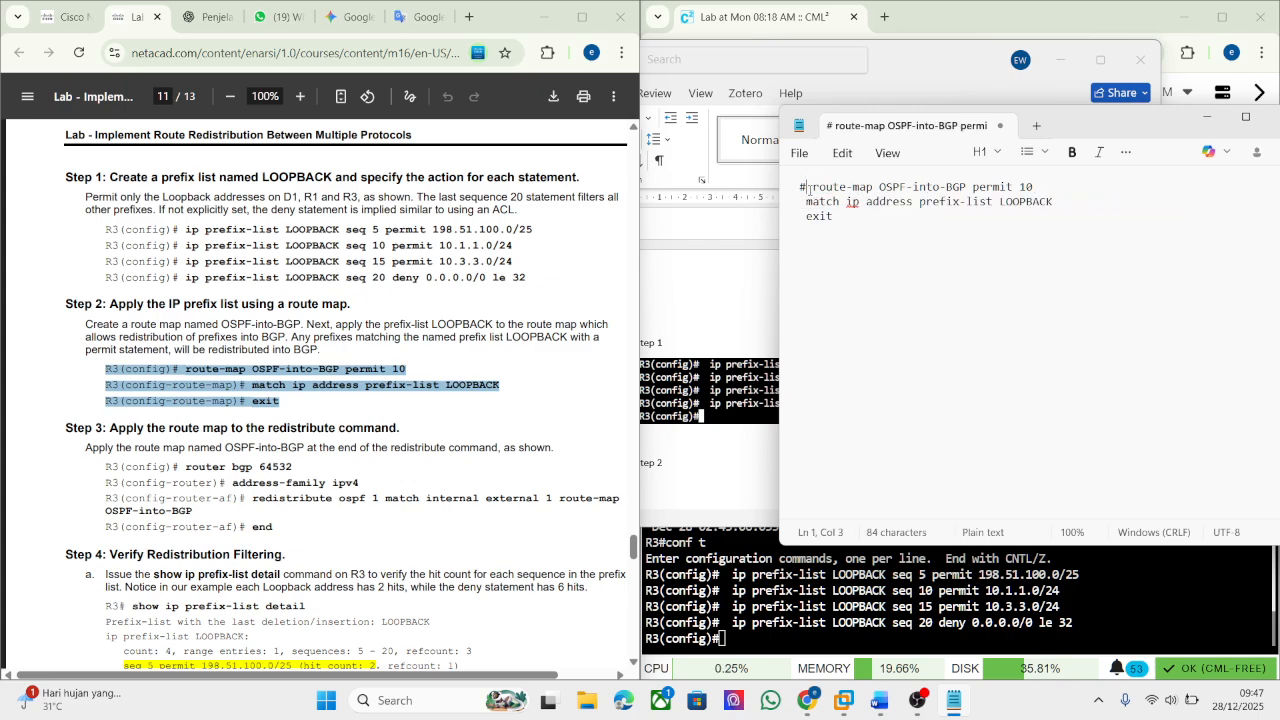
pyautogui.press('BackSpace')
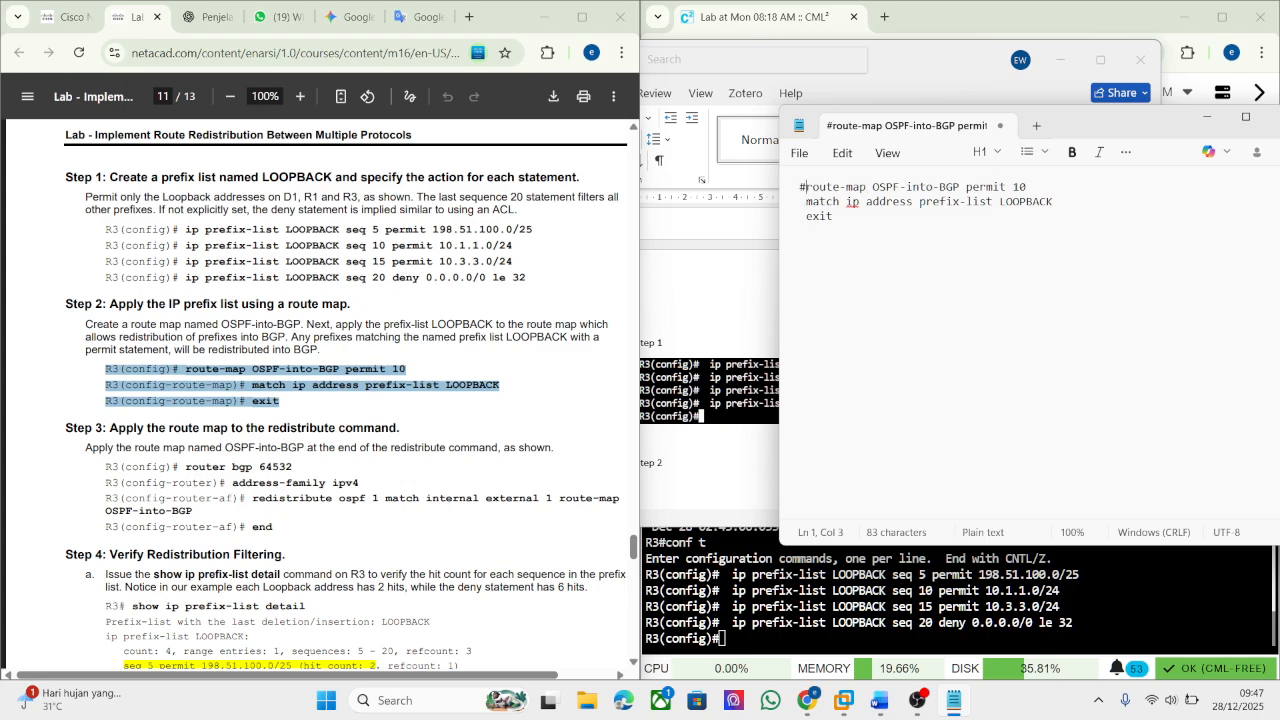
pyautogui.press('BackSpace')
# Copy the cleaned route-map commands from Notepad and run them in R3's console to create OSPF-into-BGP matching prefix list LOOPBACK.
pyautogui.hotkey('ctrl', 'a')
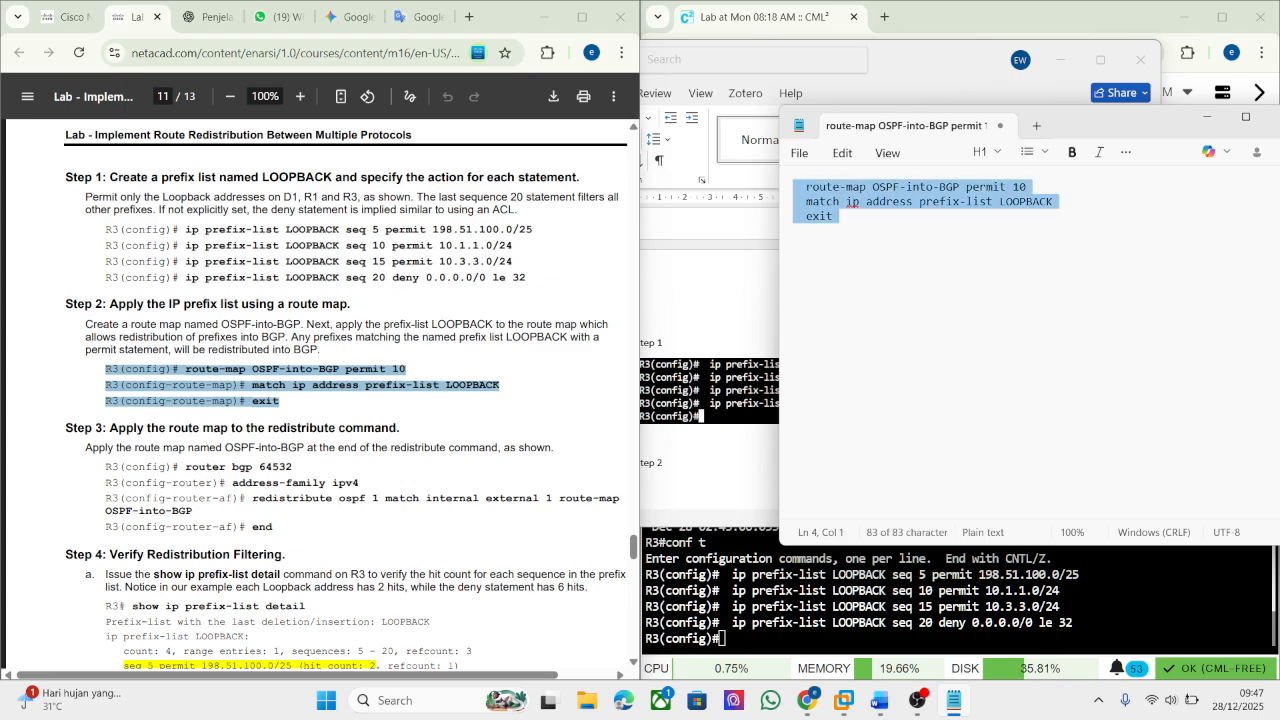
pyautogui.click(672, 318)
pyautogui.click(823, 604)
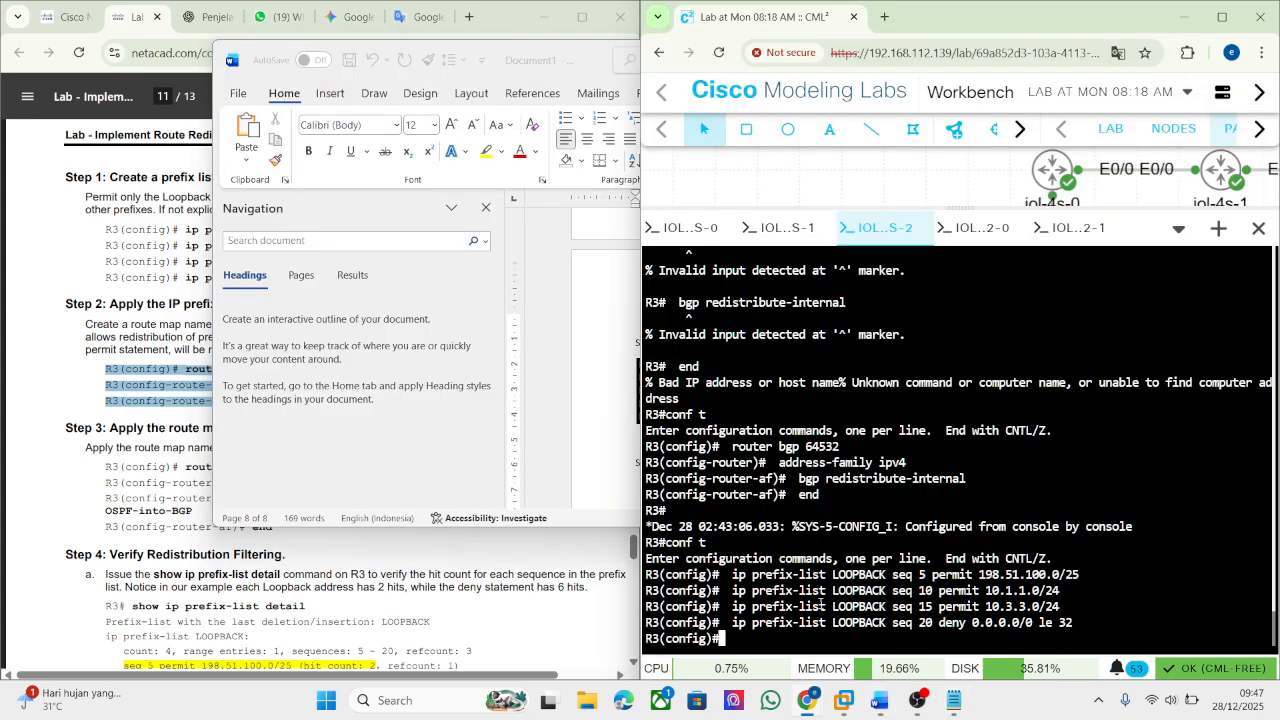
pyautogui.click(93, 554)
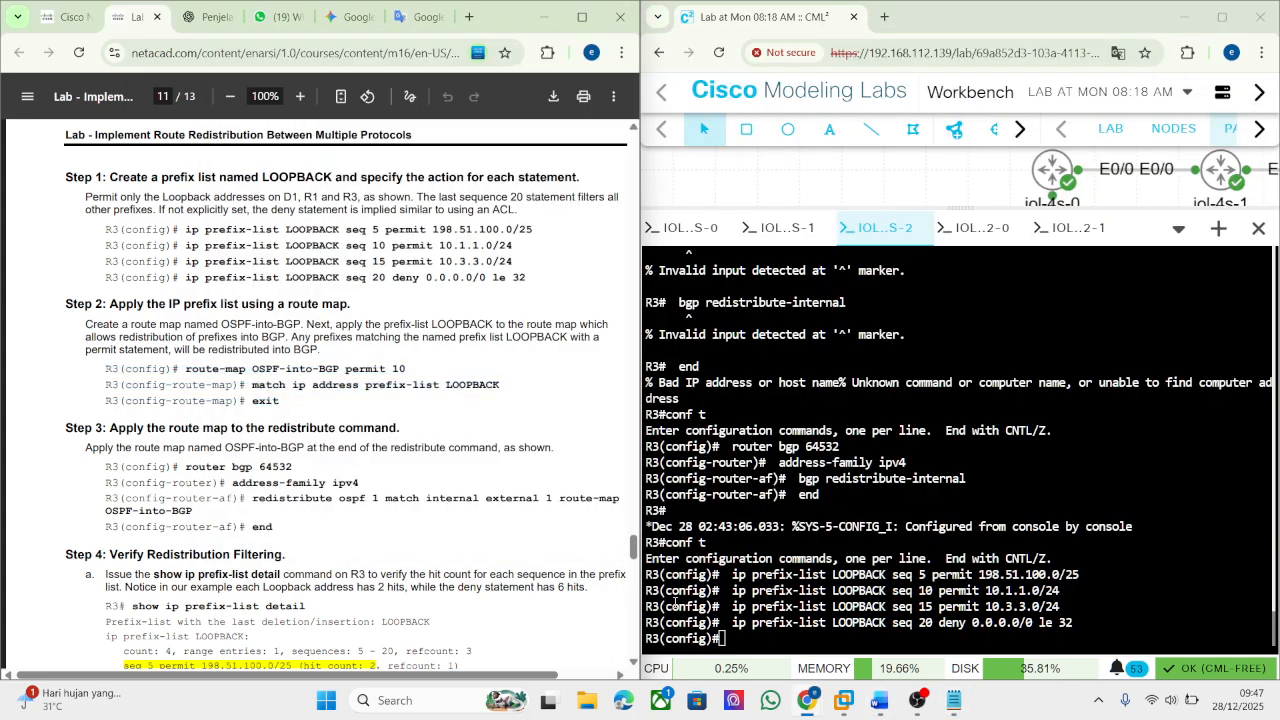
pyautogui.rightClick(725, 621)
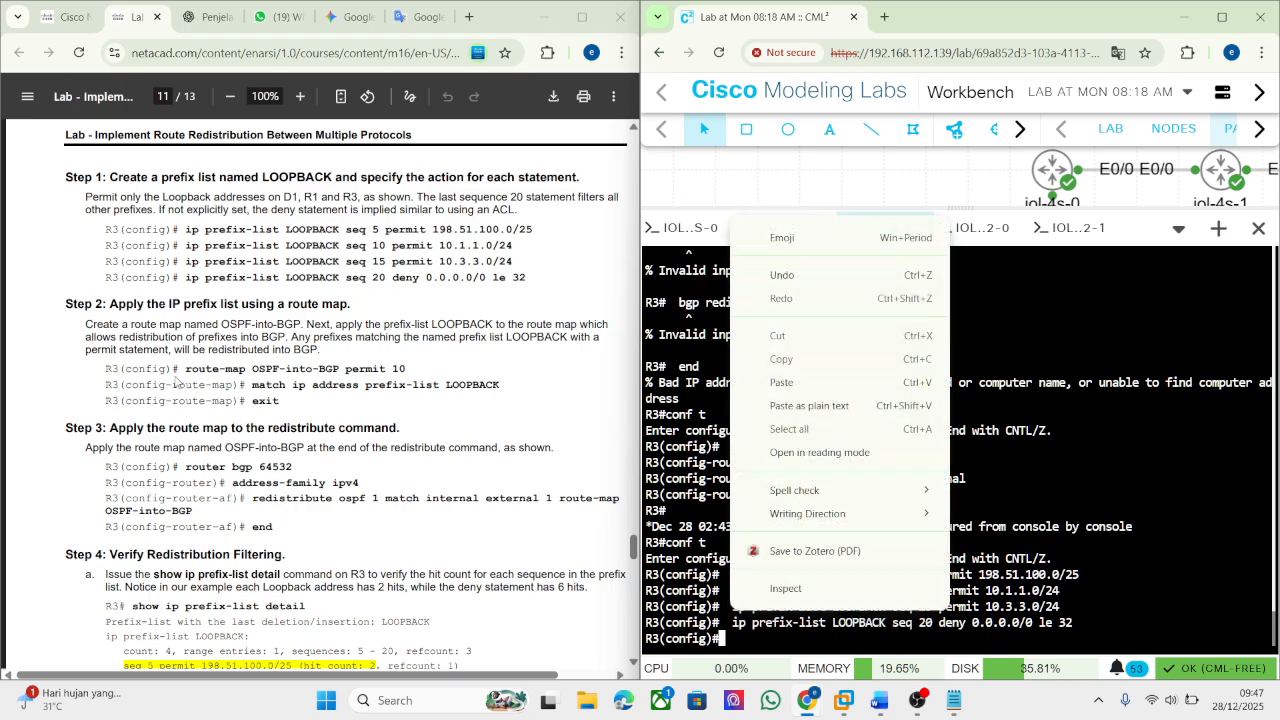
pyautogui.click(776, 382)
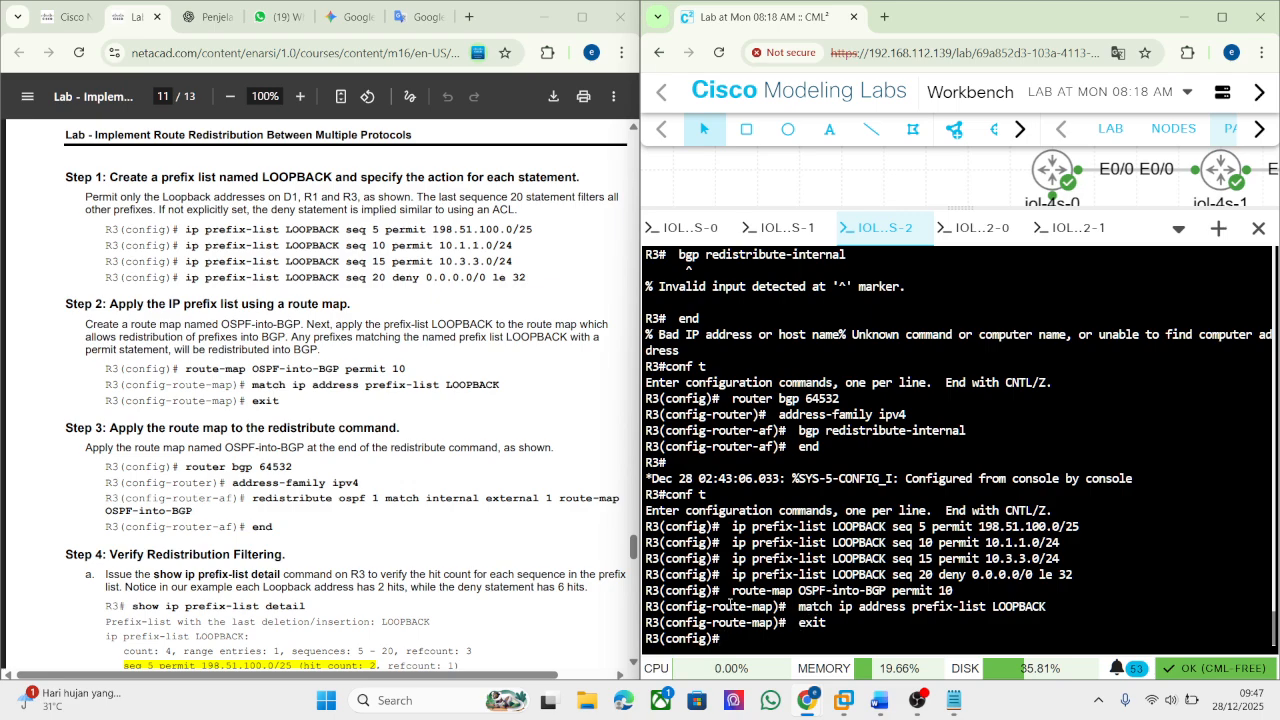
# Capture R3's route-map commands from the console, insert the screenshot under "Step 2" in the Word report, and add the heading "Step 3".
pyautogui.press('super+shift+s')
pyautogui.moveTo(641, 585); pyautogui.dragTo(1095, 655)
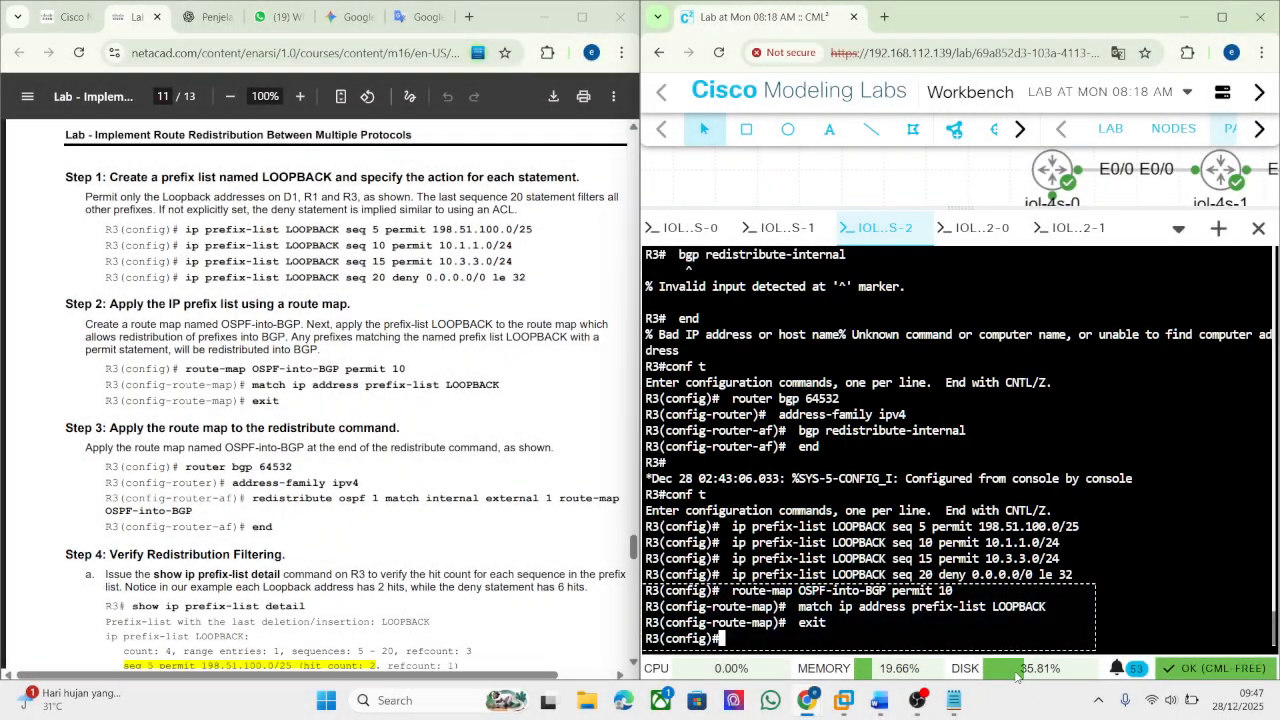
pyautogui.click(879, 700)
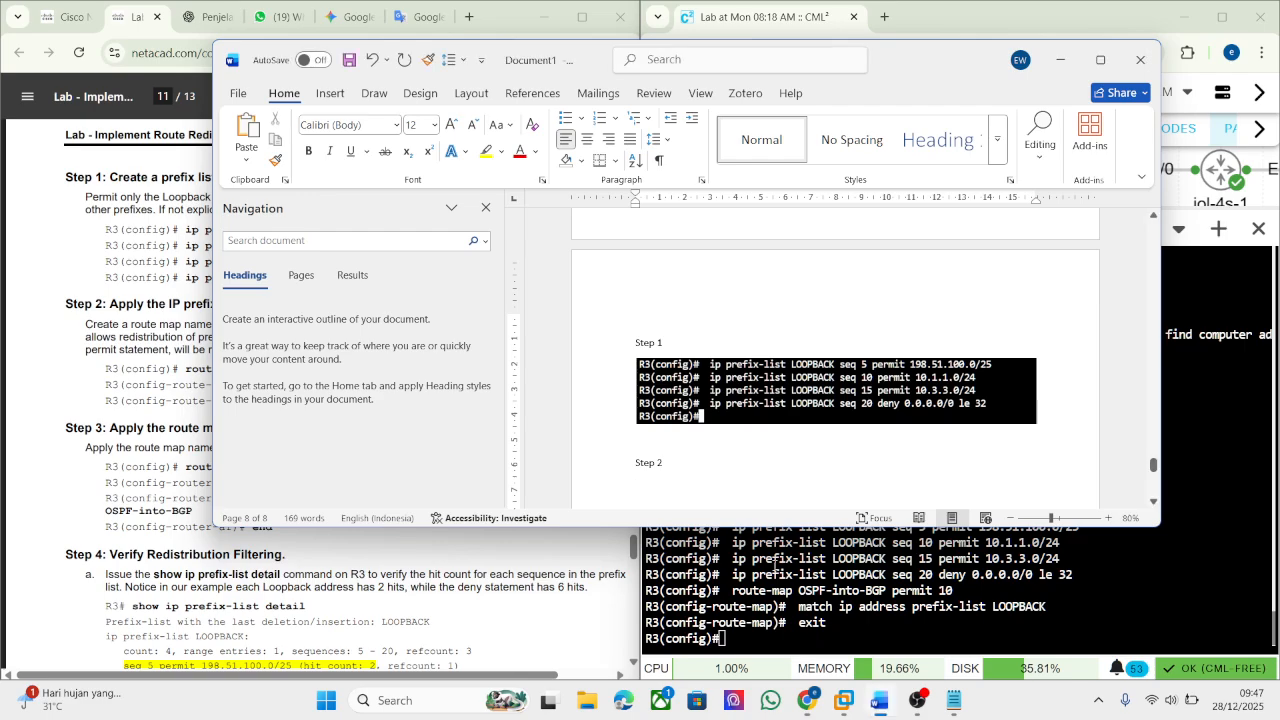
pyautogui.hotkey('ctrl', 'v')
pyautogui.press('Return')
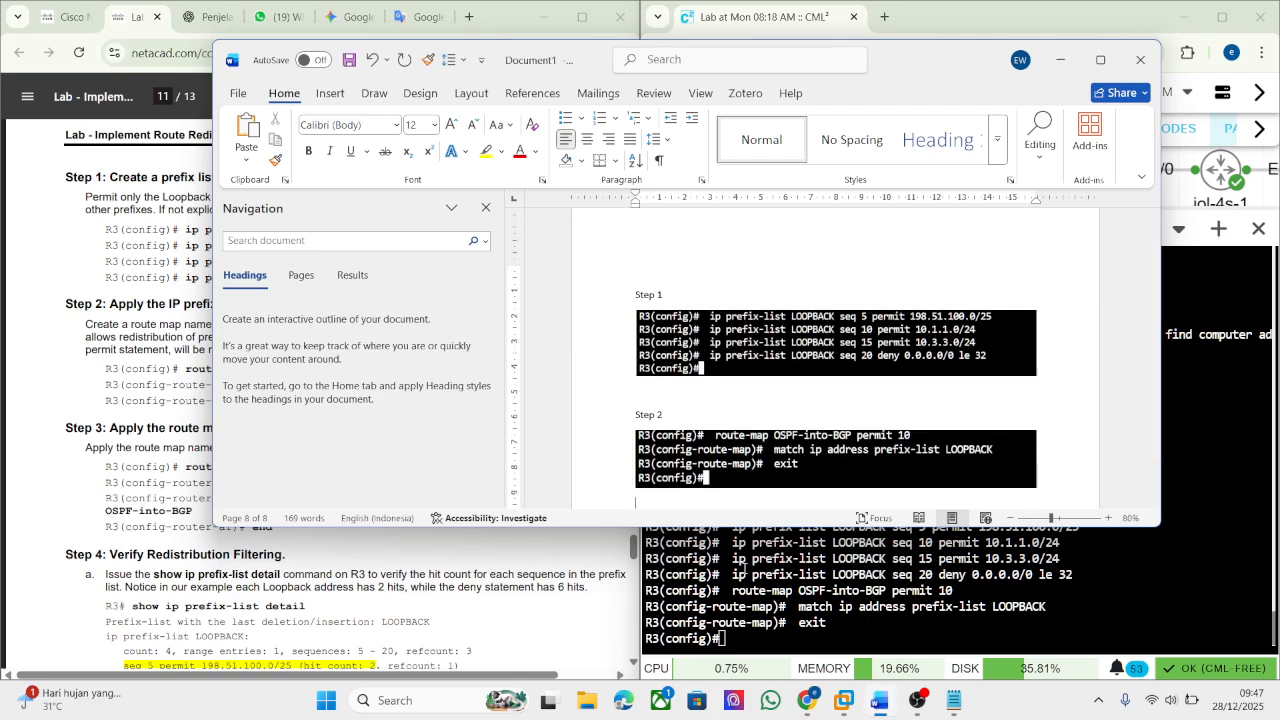
pyautogui.write('Step ')
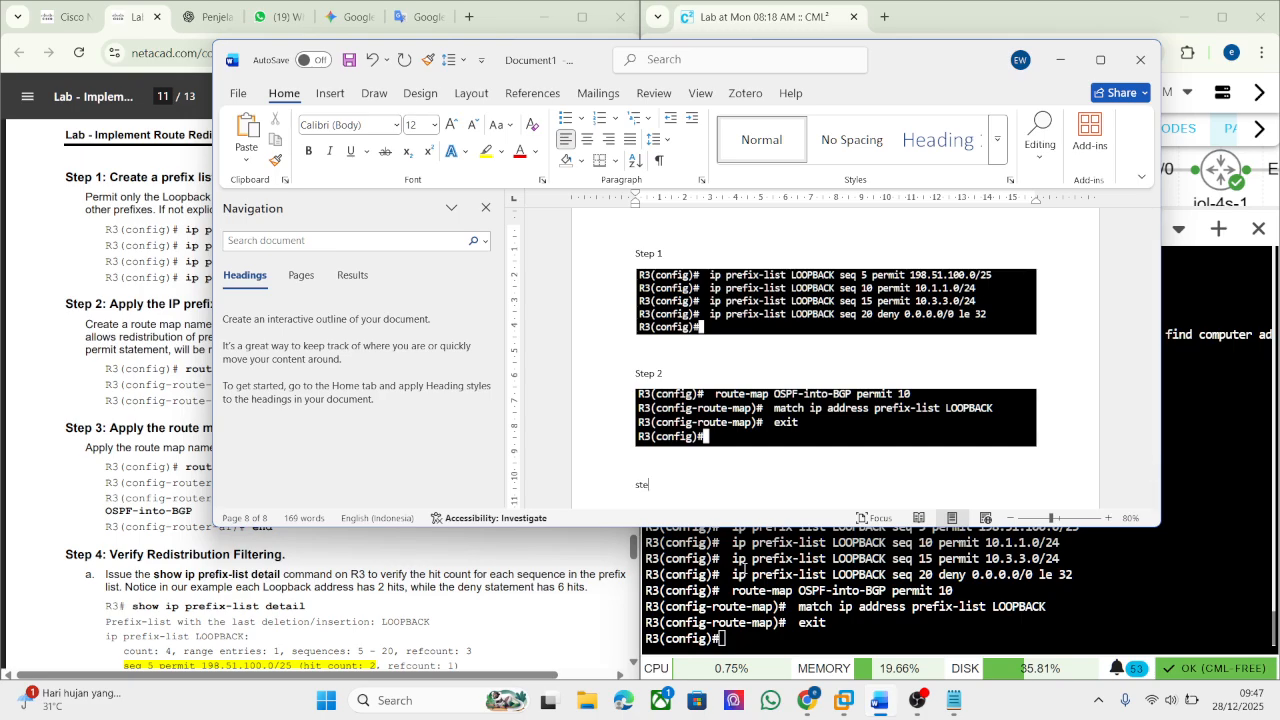
pyautogui.write('3')
pyautogui.press('Return')
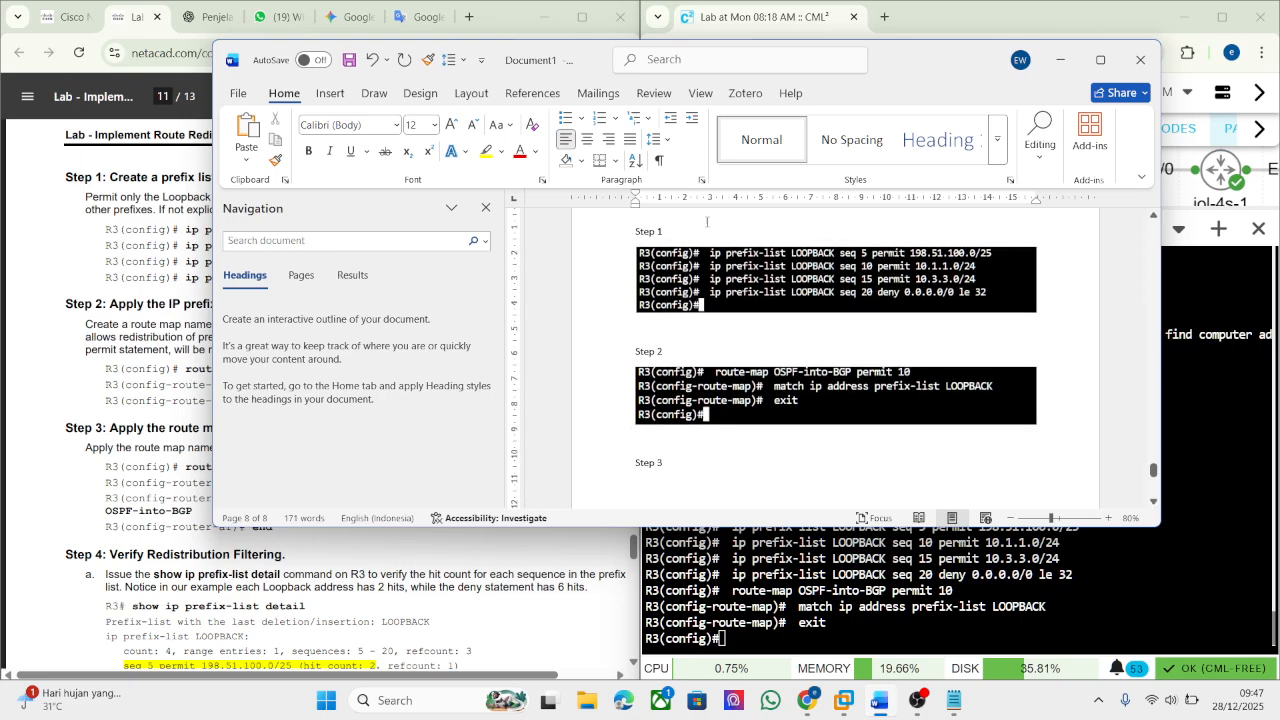
pyautogui.click(1060, 60)
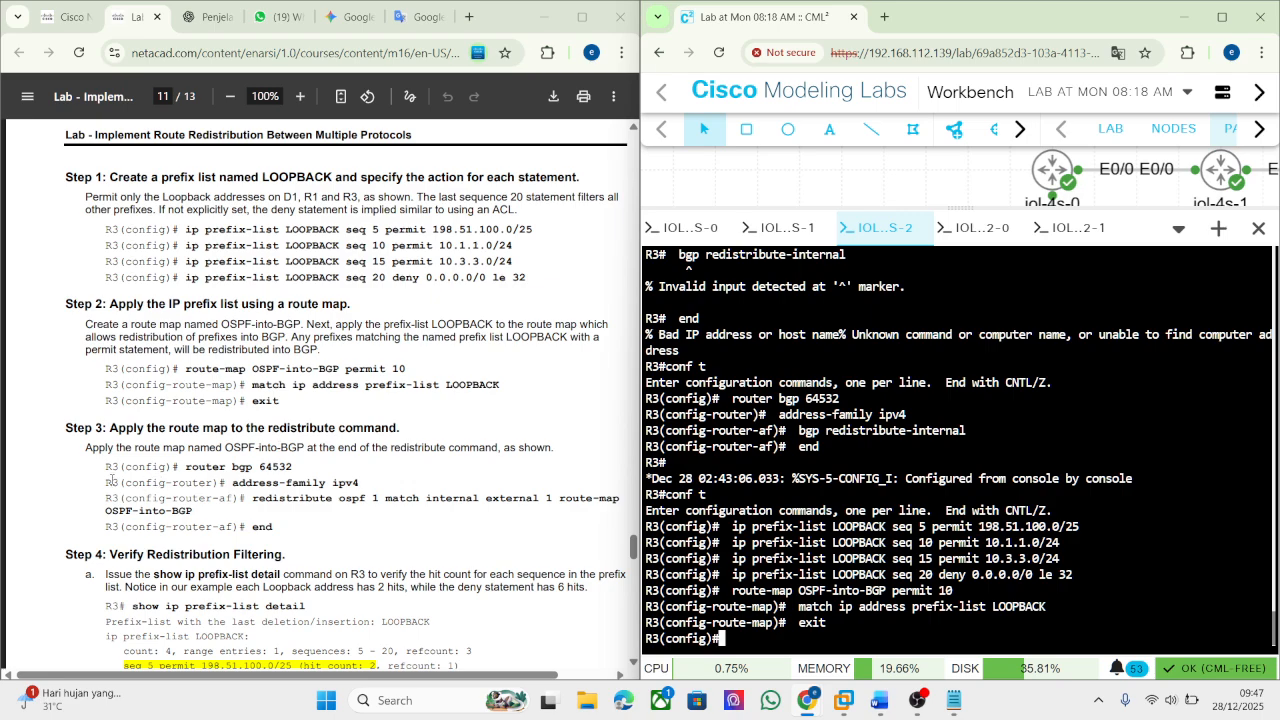
# Copy the Part 4 Step 3 commands from "router bgp 64532" through "end" in the lab guide.
pyautogui.moveTo(105, 466); pyautogui.dragTo(274, 527)
pyautogui.hotkey('ctrl', 'c')
pyautogui.rightClick(250, 487)
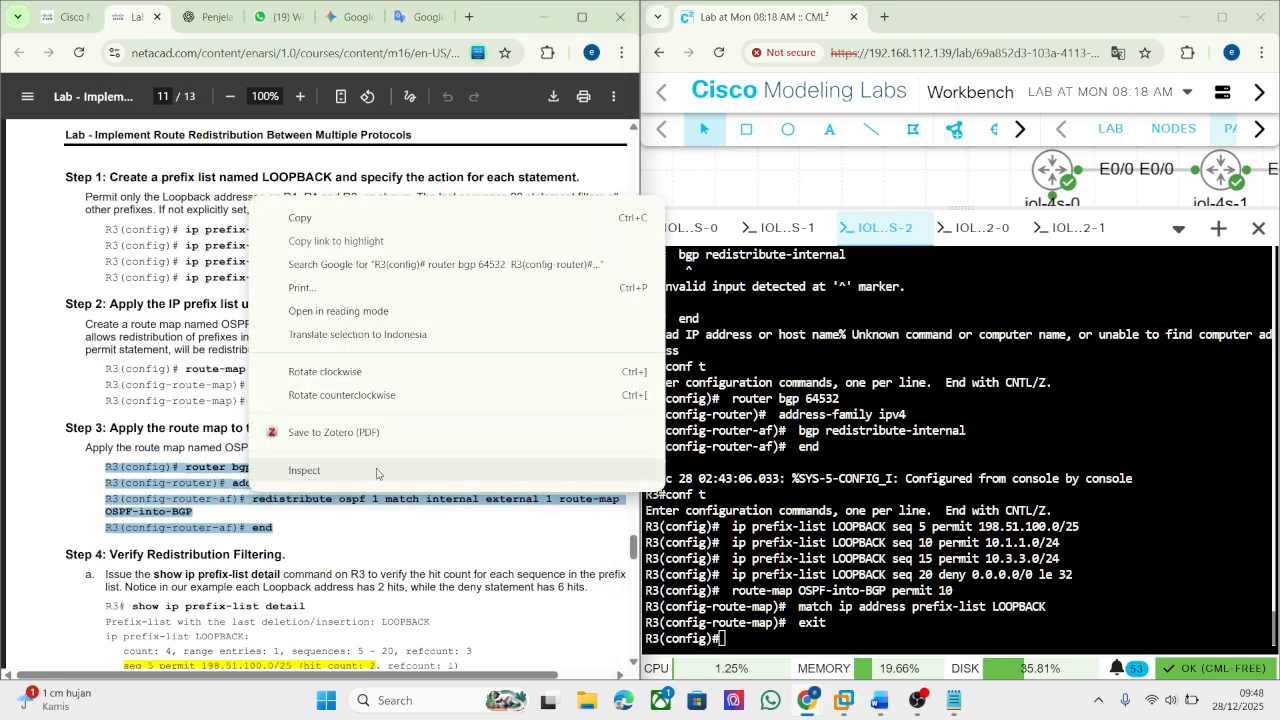
pyautogui.click(340, 217)
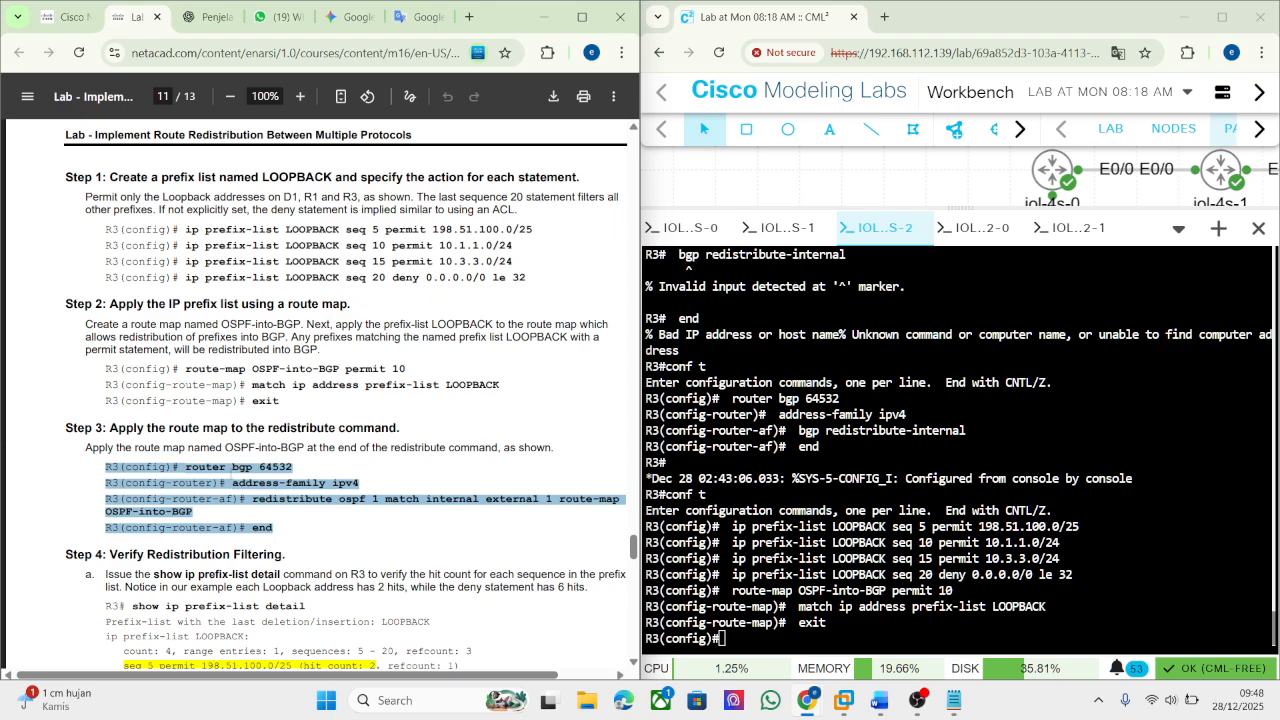
# Compare ChatGPT's "Step 2 & 3 – Route Map" explanation with Step 3 of the lab guide.
pyautogui.click(207, 17)
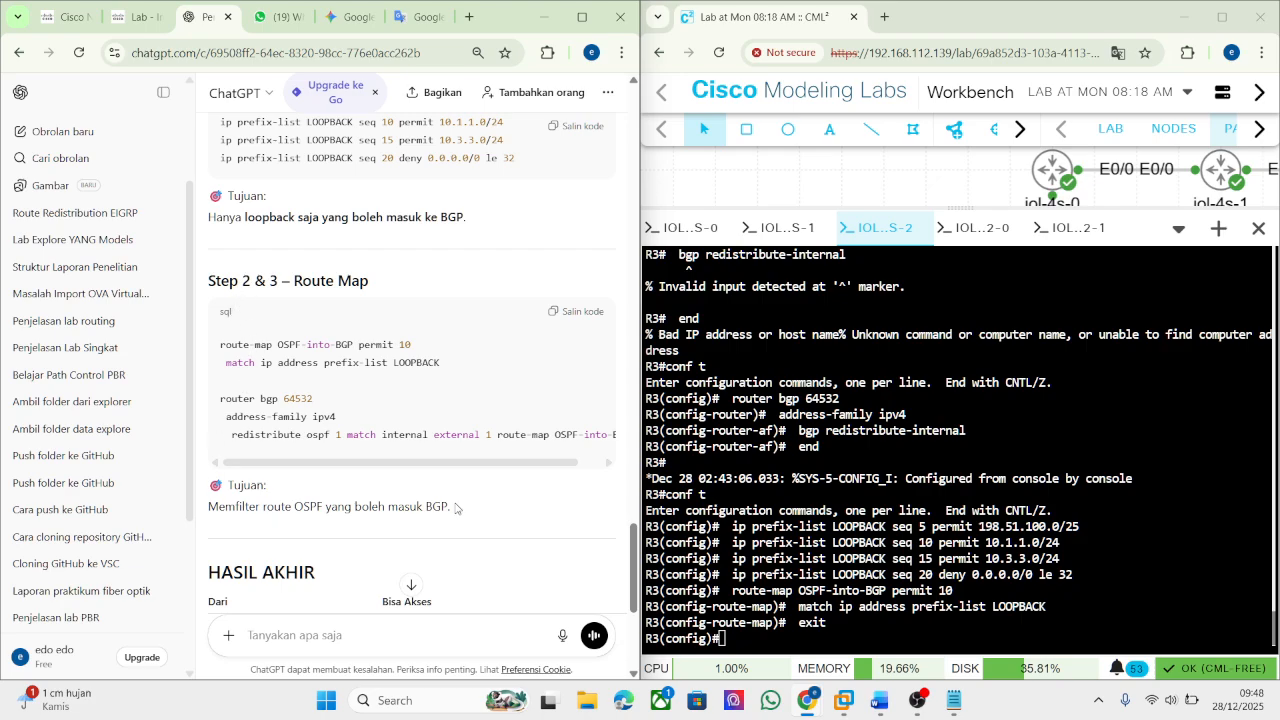
pyautogui.moveTo(452, 507); pyautogui.dragTo(276, 304)
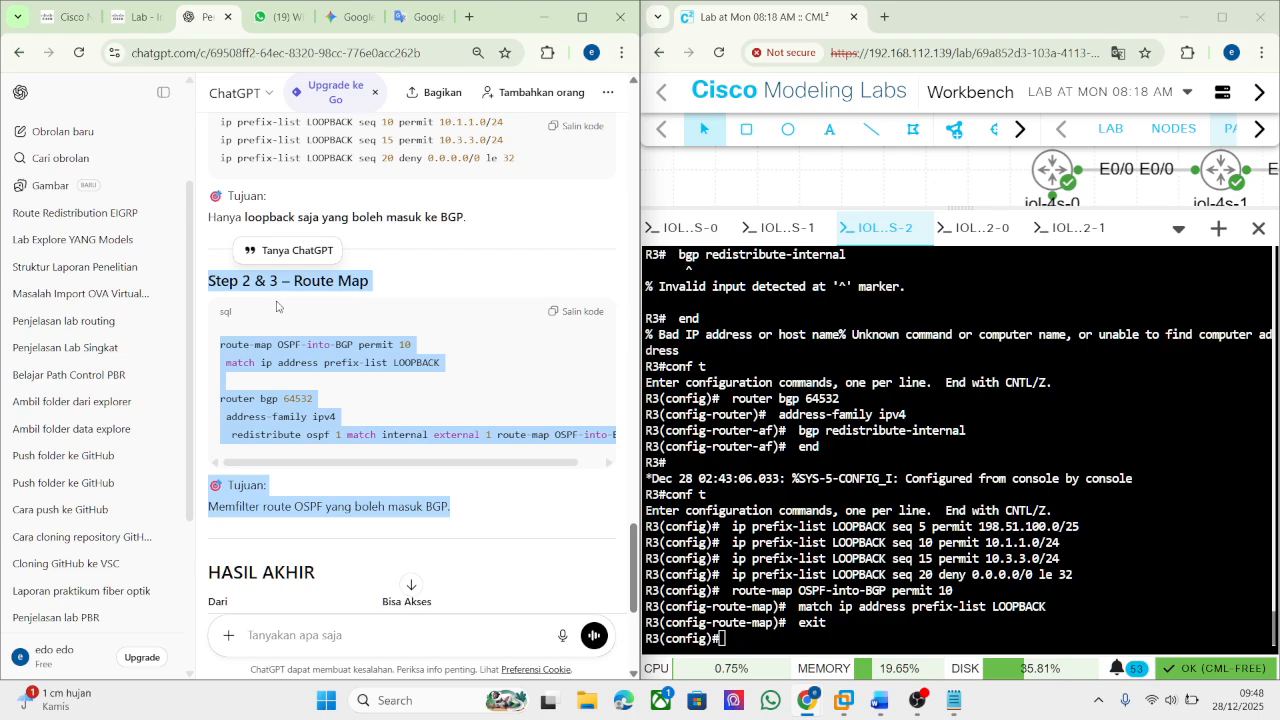
pyautogui.click(140, 17)
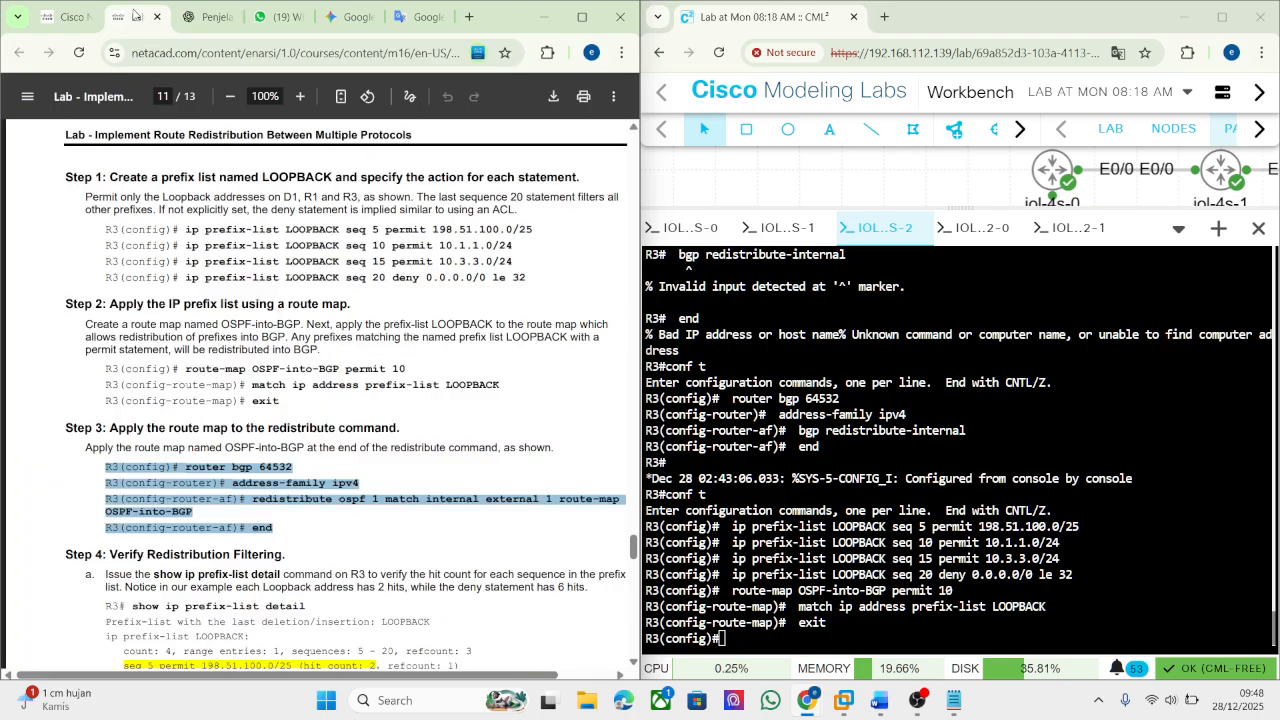
pyautogui.click(226, 17)
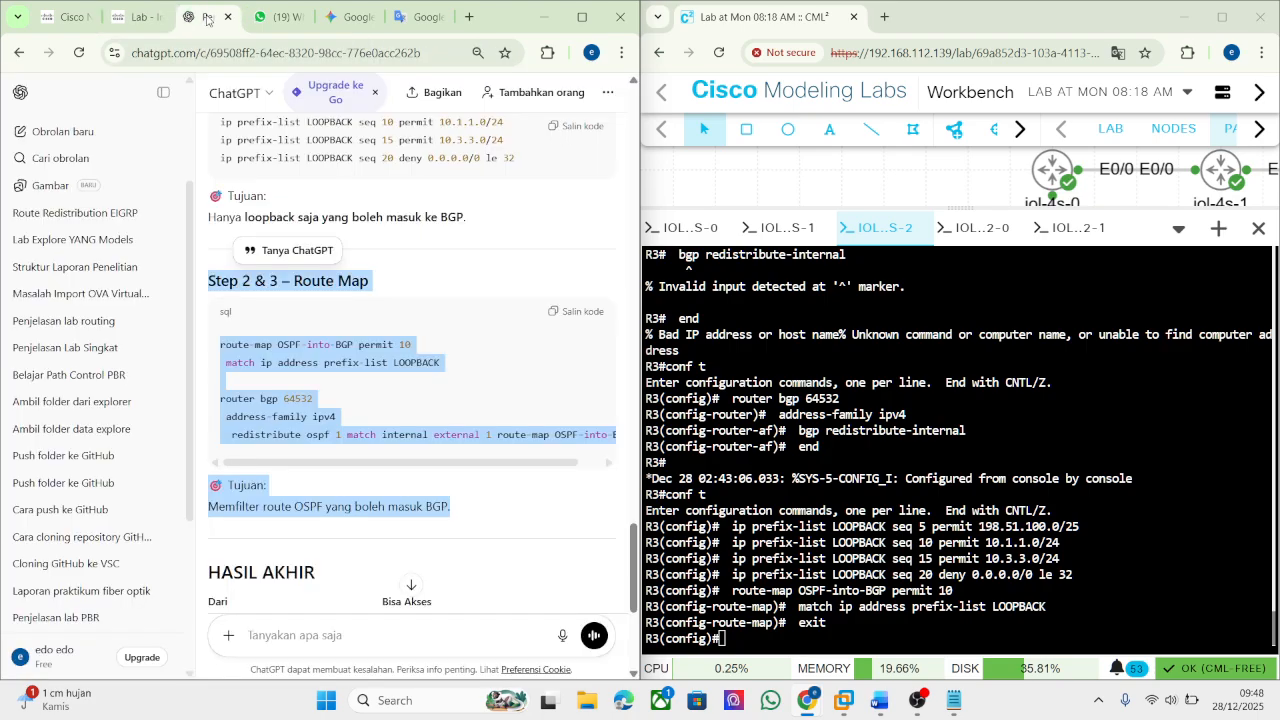
pyautogui.click(127, 20)
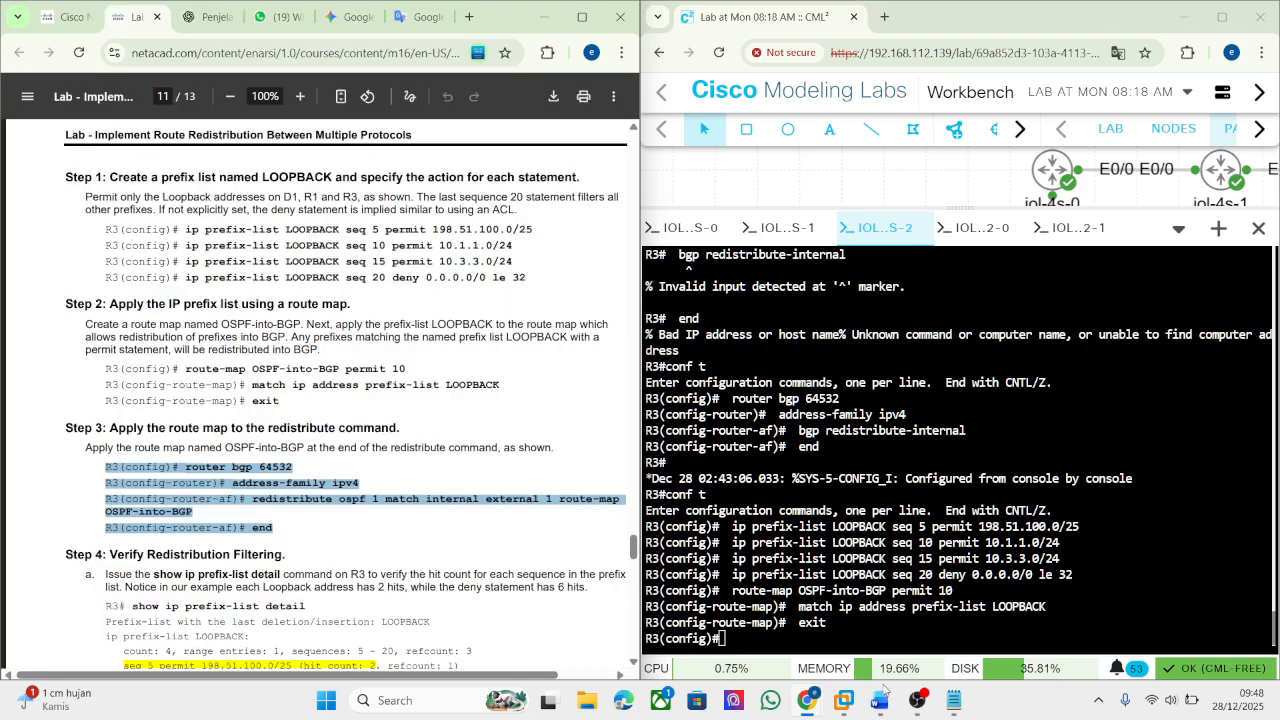
# Replace the Notepad contents with the copied BGP redistribution commands that apply route map OSPF-into-BGP.
pyautogui.click(953, 700)
pyautogui.click(846, 385)
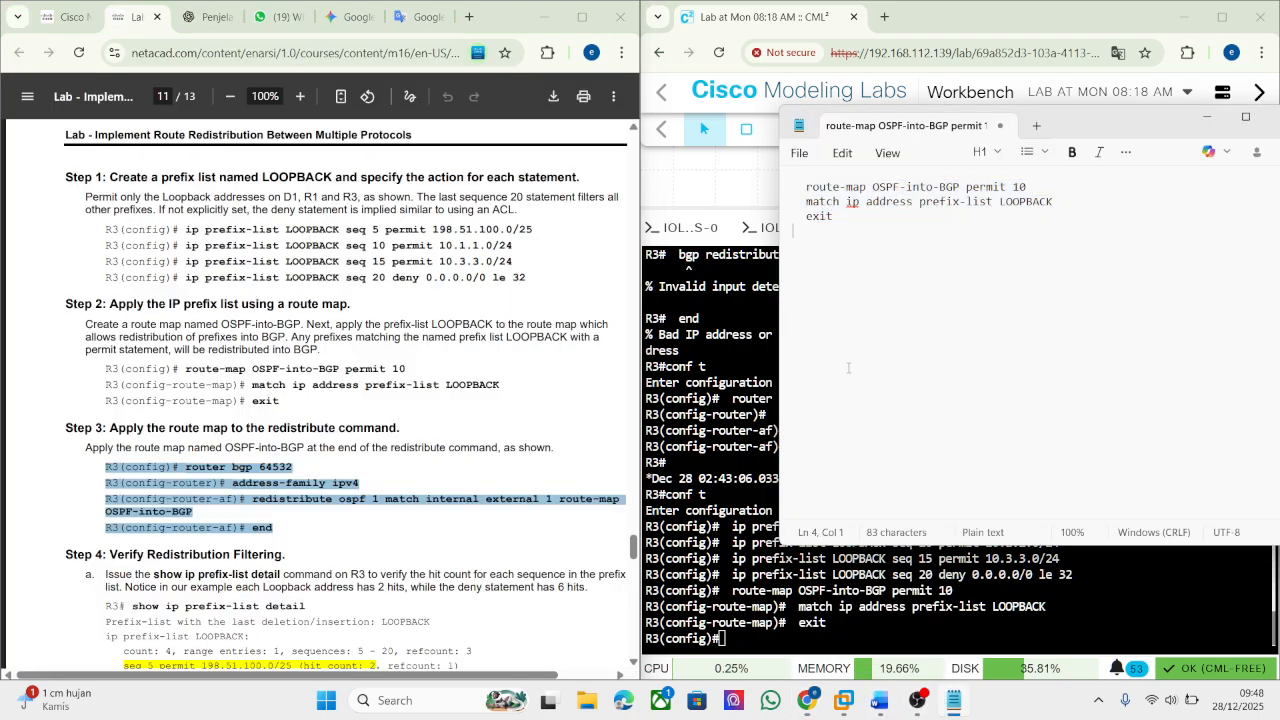
pyautogui.hotkey('ctrl', 'a')
pyautogui.hotkey('ctrl', 'v')
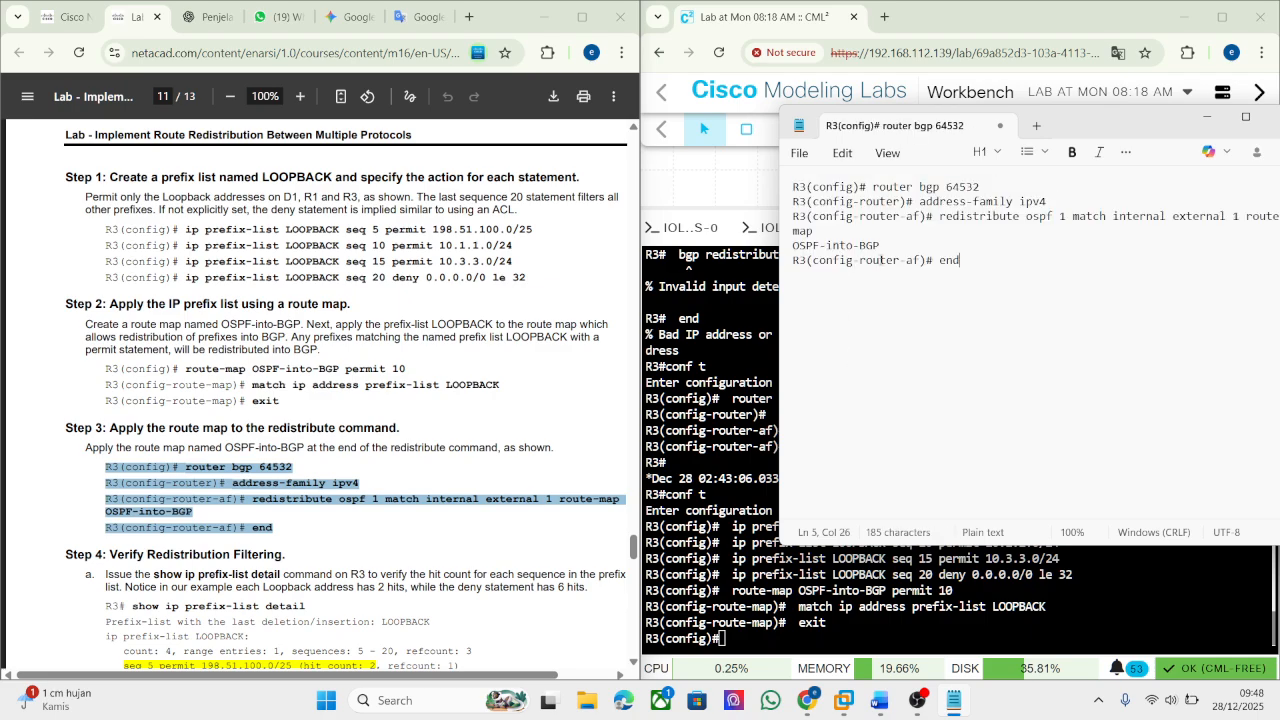
# Strip the R3 configuration prompts from the four BGP redistribution command lines in Notepad.
pyautogui.moveTo(816, 261); pyautogui.dragTo(791, 262)
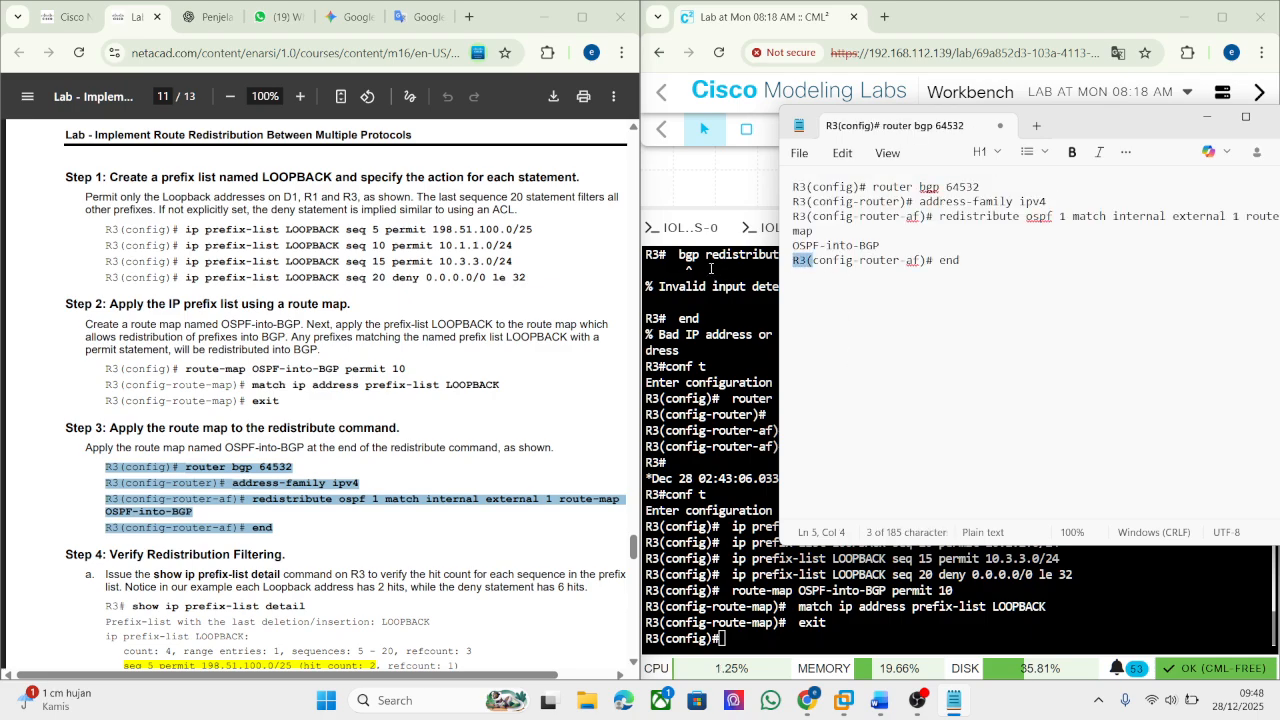
pyautogui.keyDown('shift'); pyautogui.click(928, 260); pyautogui.keyUp('shift')
pyautogui.press('BackSpace')
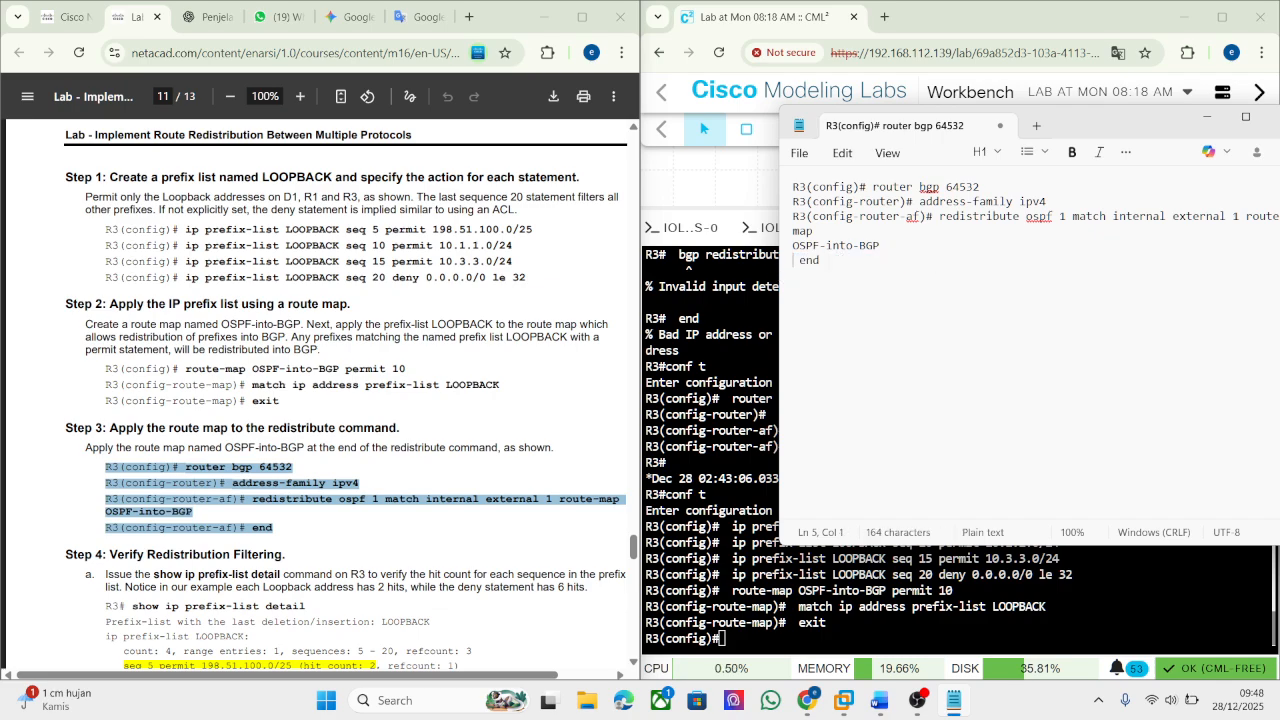
pyautogui.moveTo(937, 216); pyautogui.dragTo(785, 238)
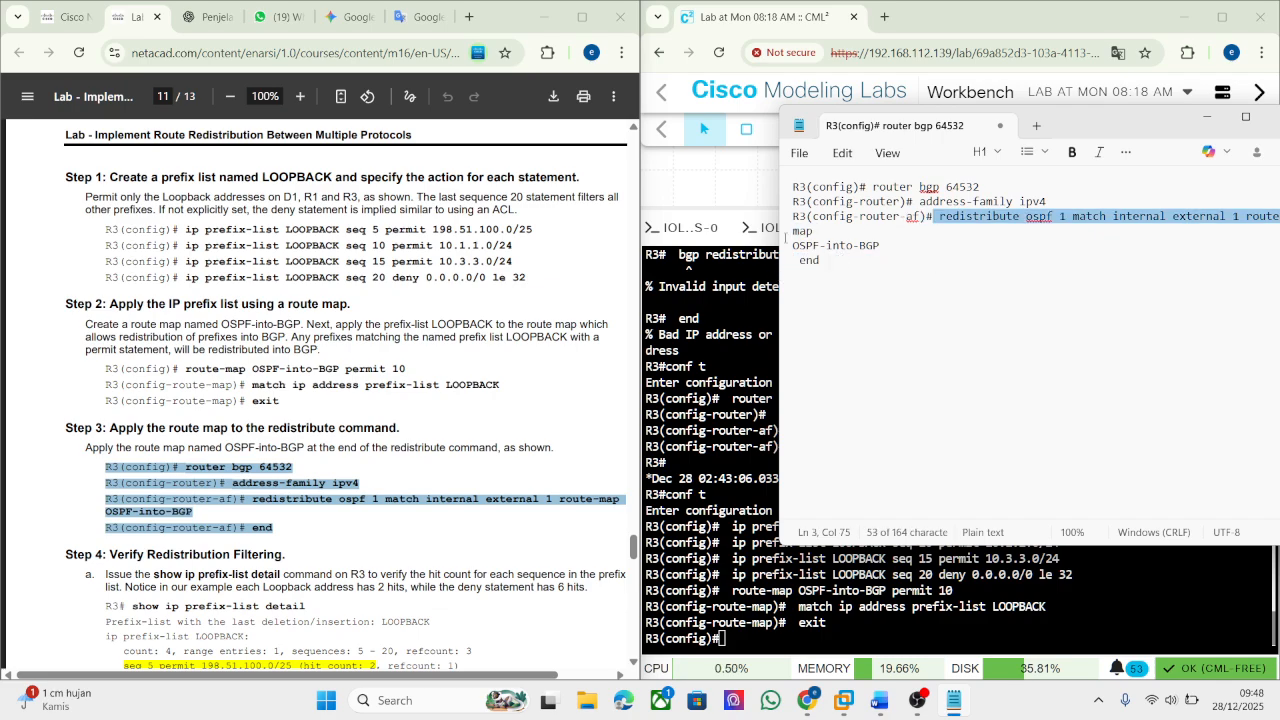
pyautogui.hotkey('shift', 'Home')
pyautogui.press('BackSpace')
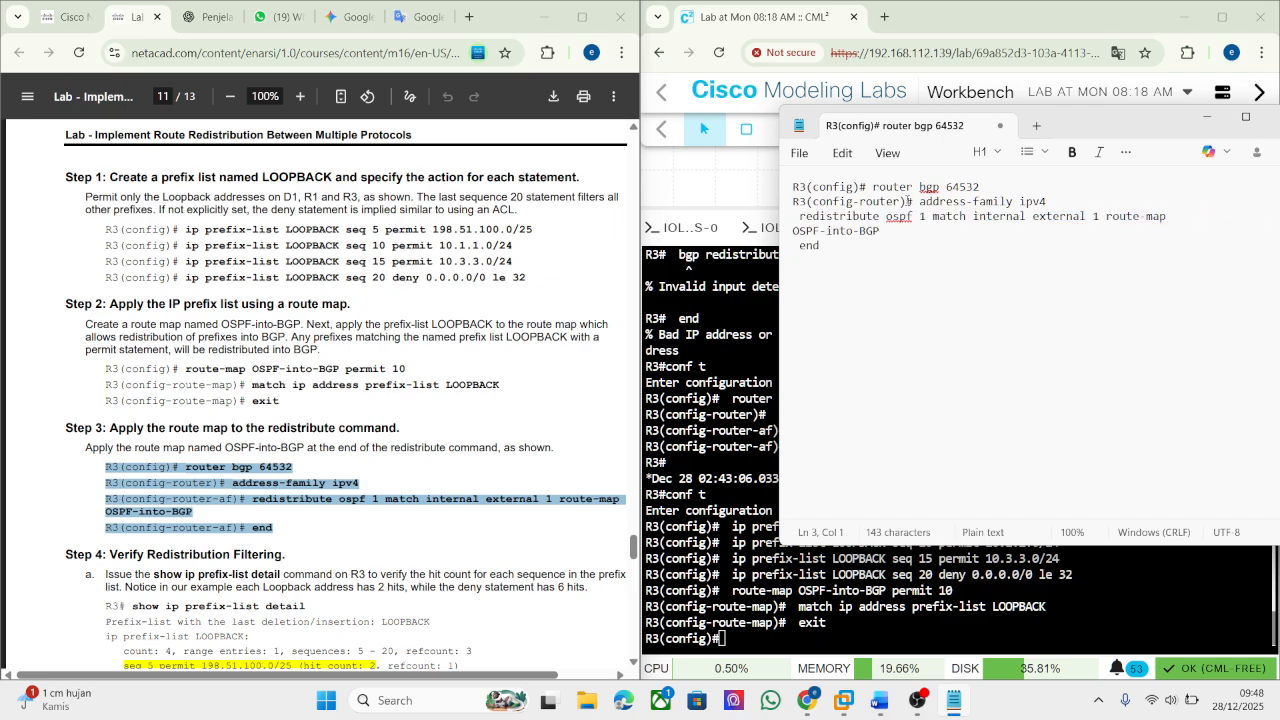
pyautogui.moveTo(908, 202); pyautogui.dragTo(799, 202)
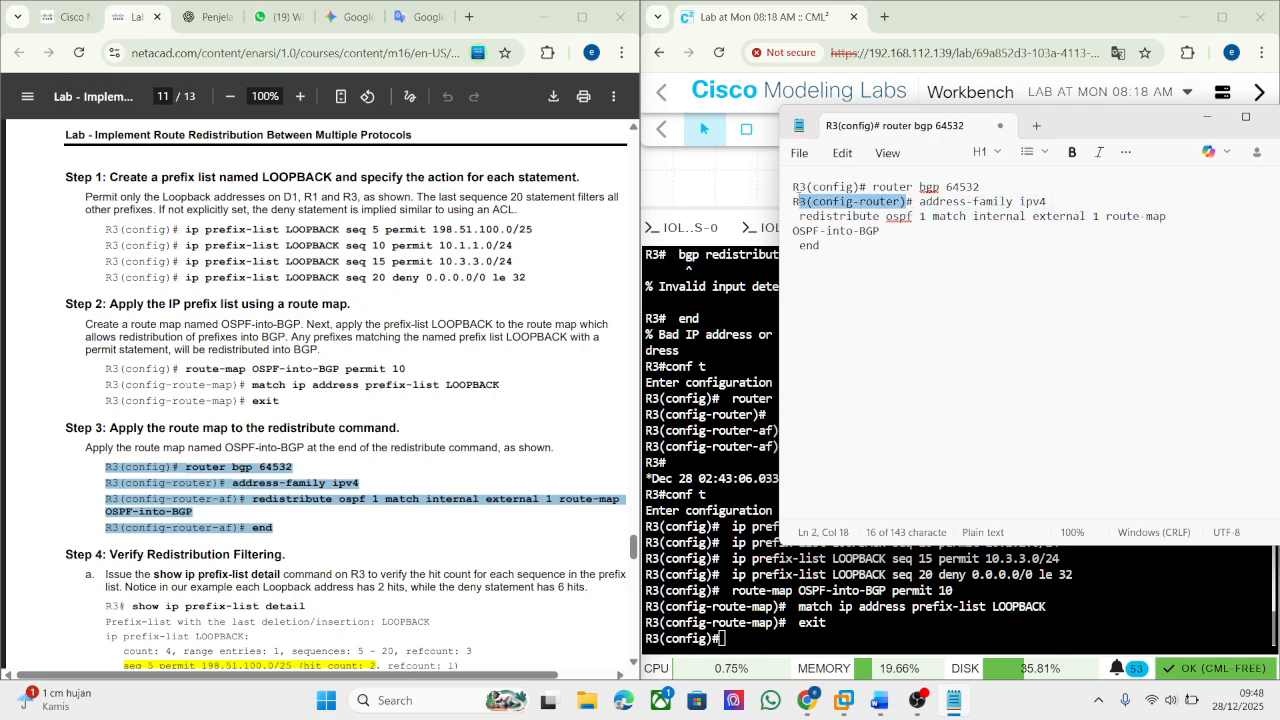
pyautogui.moveTo(912, 202); pyautogui.dragTo(792, 202)
pyautogui.press('BackSpace')
pyautogui.moveTo(866, 187); pyautogui.dragTo(792, 187)
pyautogui.press('BackSpace')
# Join "OSPF-into-BGP" onto the end of the "redistribute ospf 1 match internal external 1 route-map" line in Notepad.
pyautogui.moveTo(792, 231); pyautogui.dragTo(800, 231)
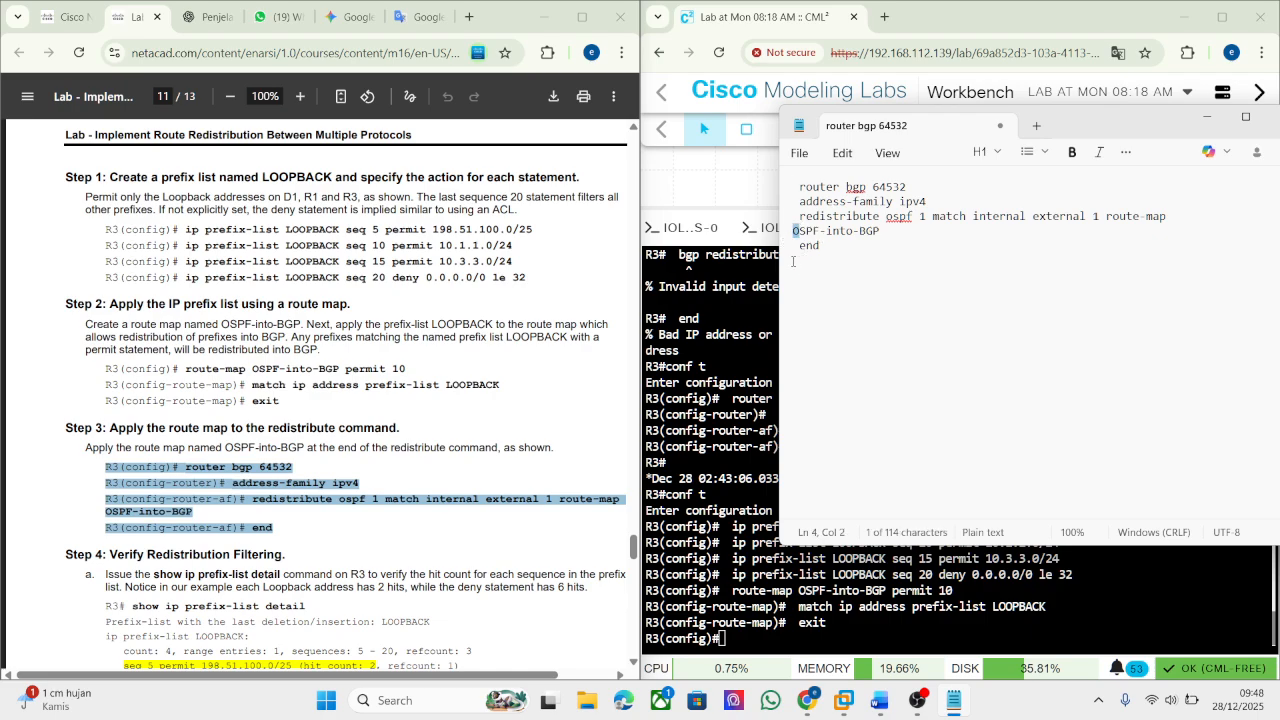
pyautogui.press('Left')
pyautogui.press('BackSpace')
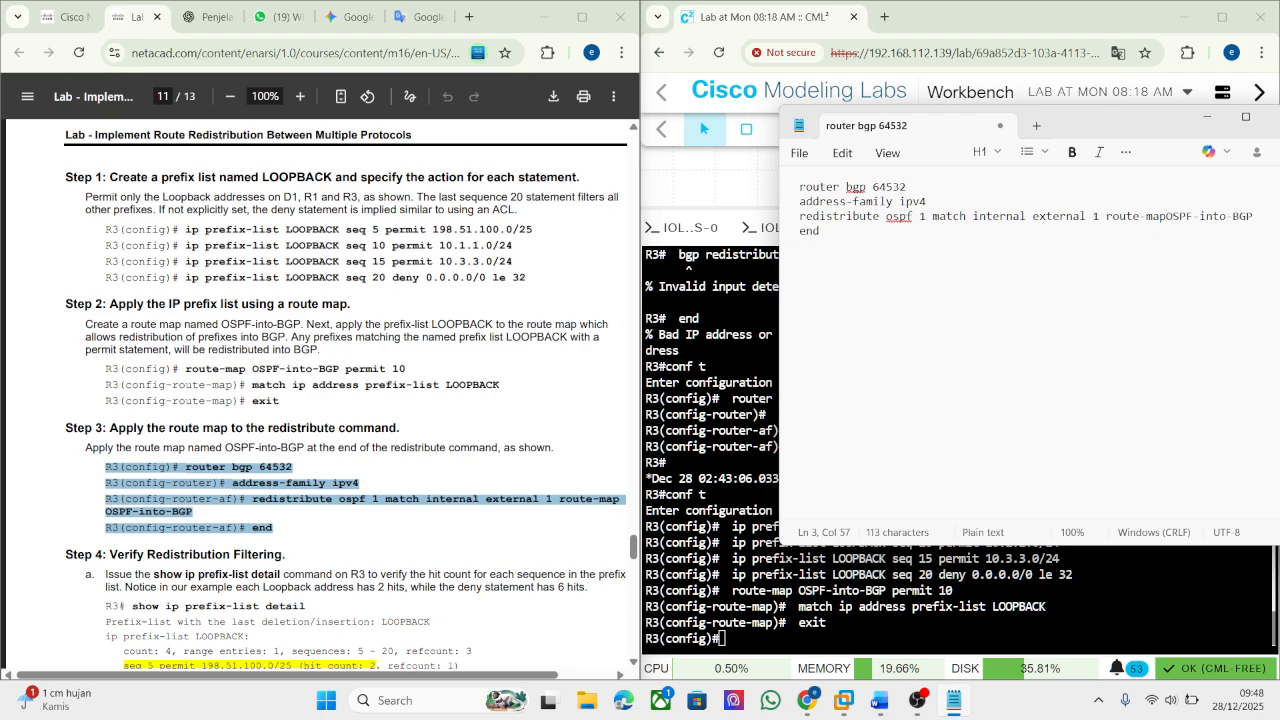
# Copy all the cleaned BGP redistribution commands and run them in R3's console.
pyautogui.hotkey('ctrl', 'a')
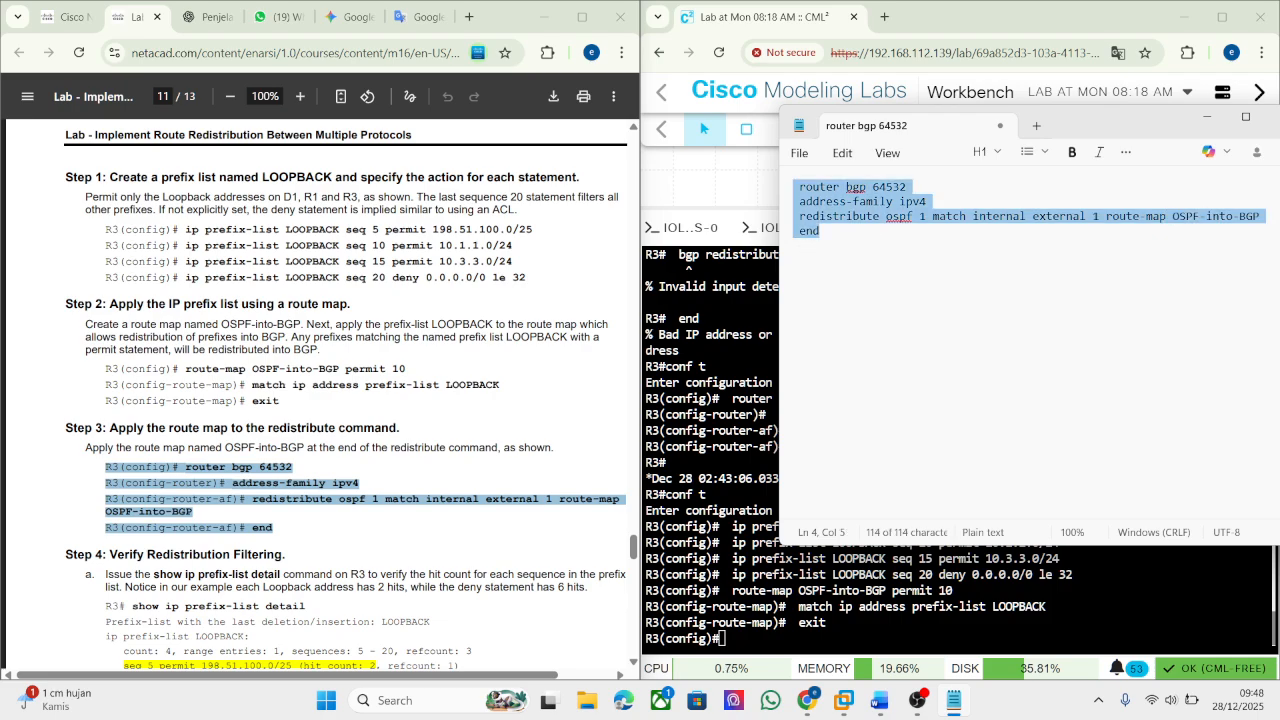
pyautogui.rightClick(680, 400)
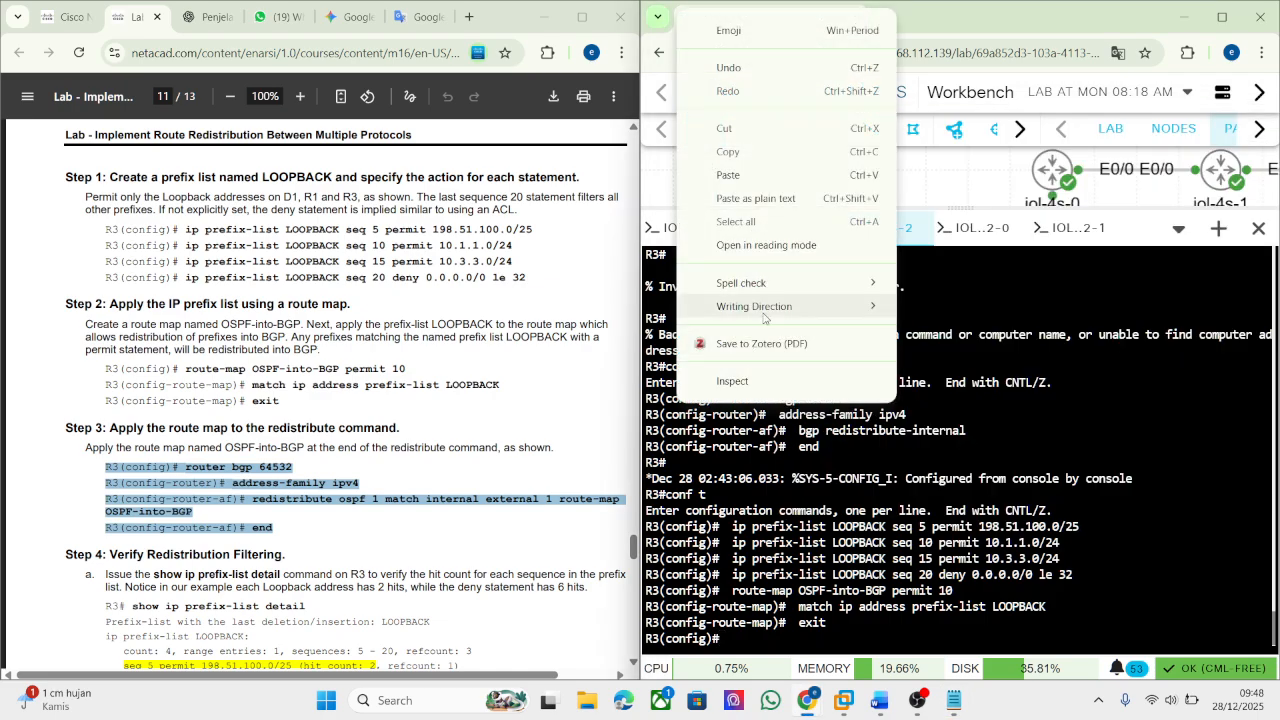
pyautogui.click(758, 178)
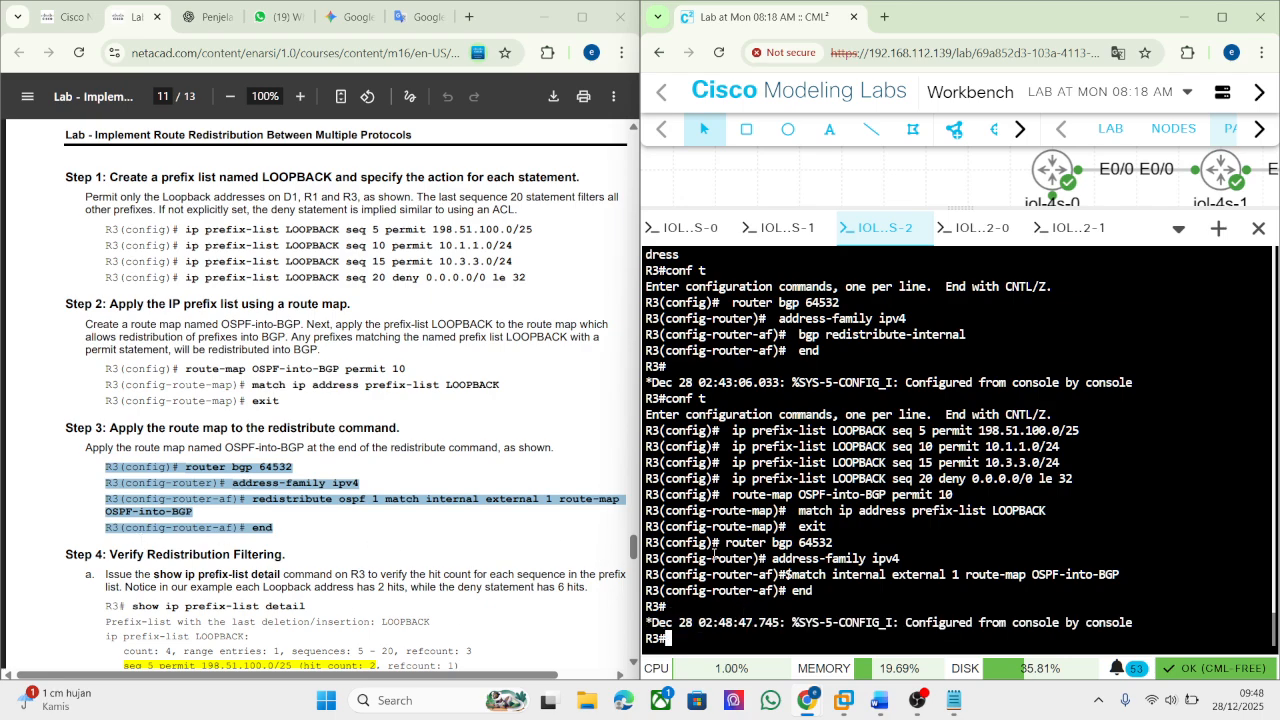
# Capture R3's BGP redistribution commands from the console, insert the screenshot under "Step 3" in the Word report, and add the heading "Step 4".
pyautogui.press('super+shift+s')
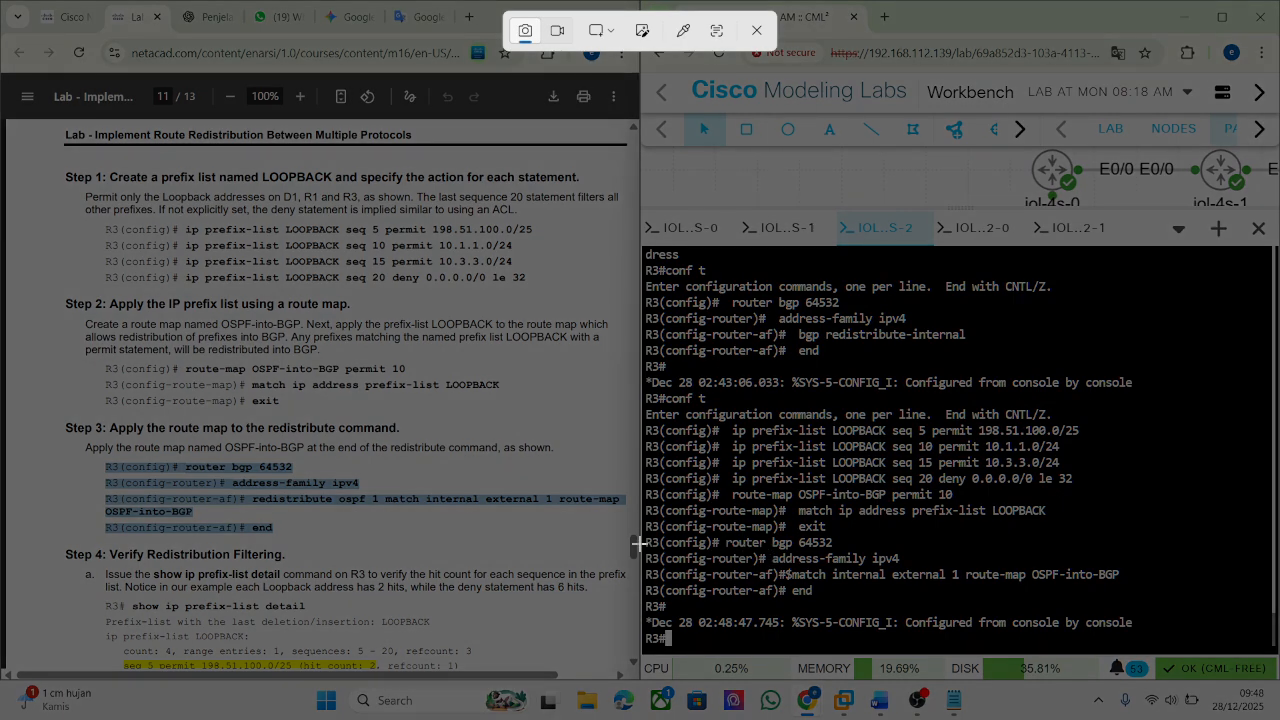
pyautogui.moveTo(642, 532); pyautogui.dragTo(1211, 648)
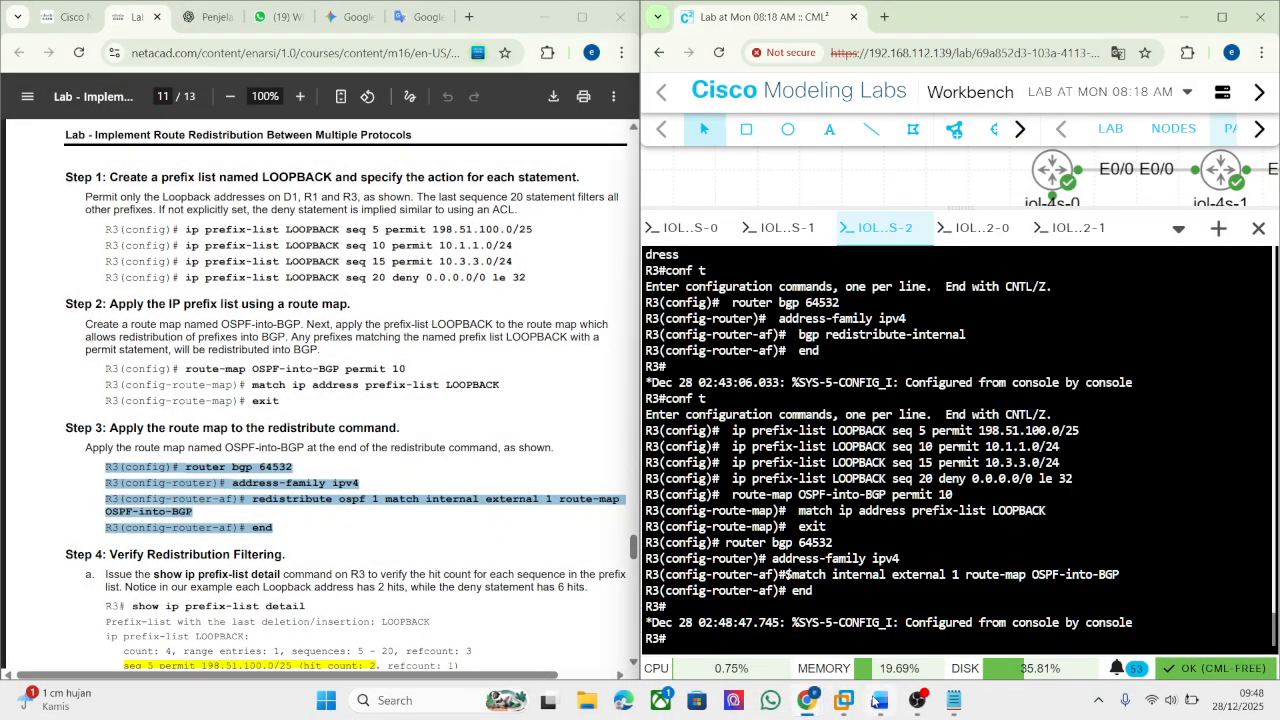
pyautogui.click(879, 700)
pyautogui.hotkey('ctrl', 'v')
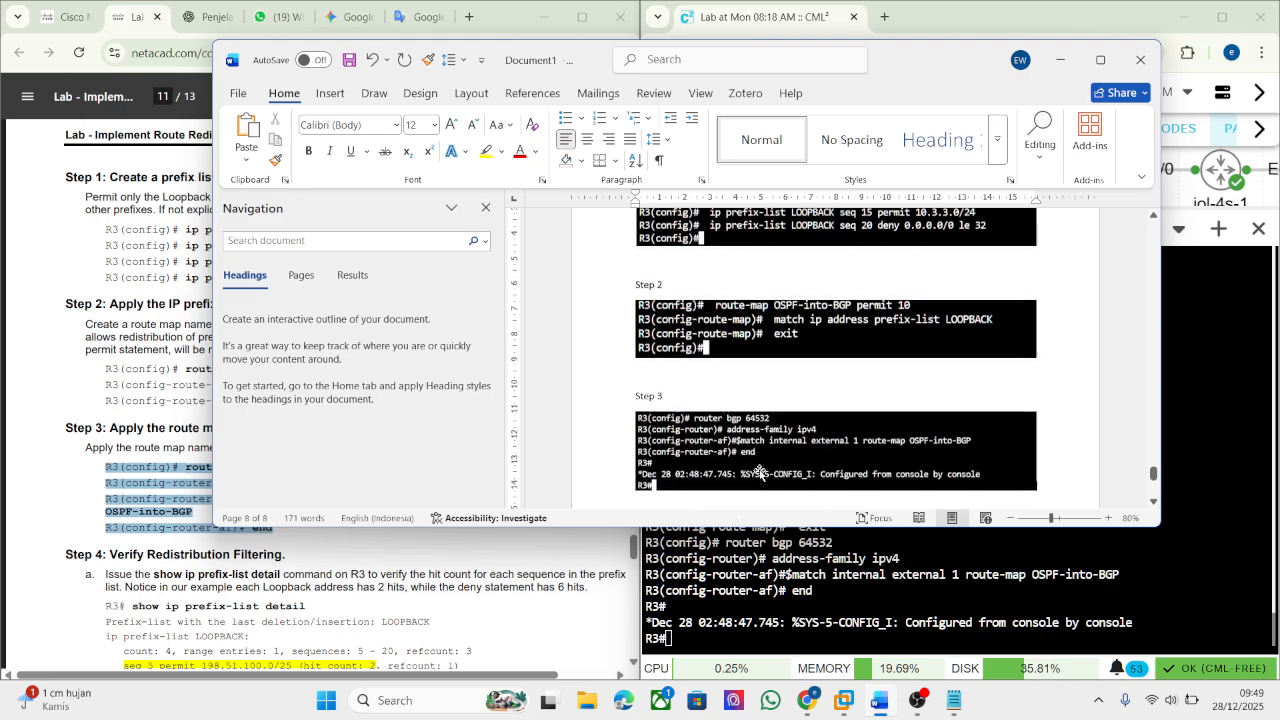
pyautogui.press('Return')
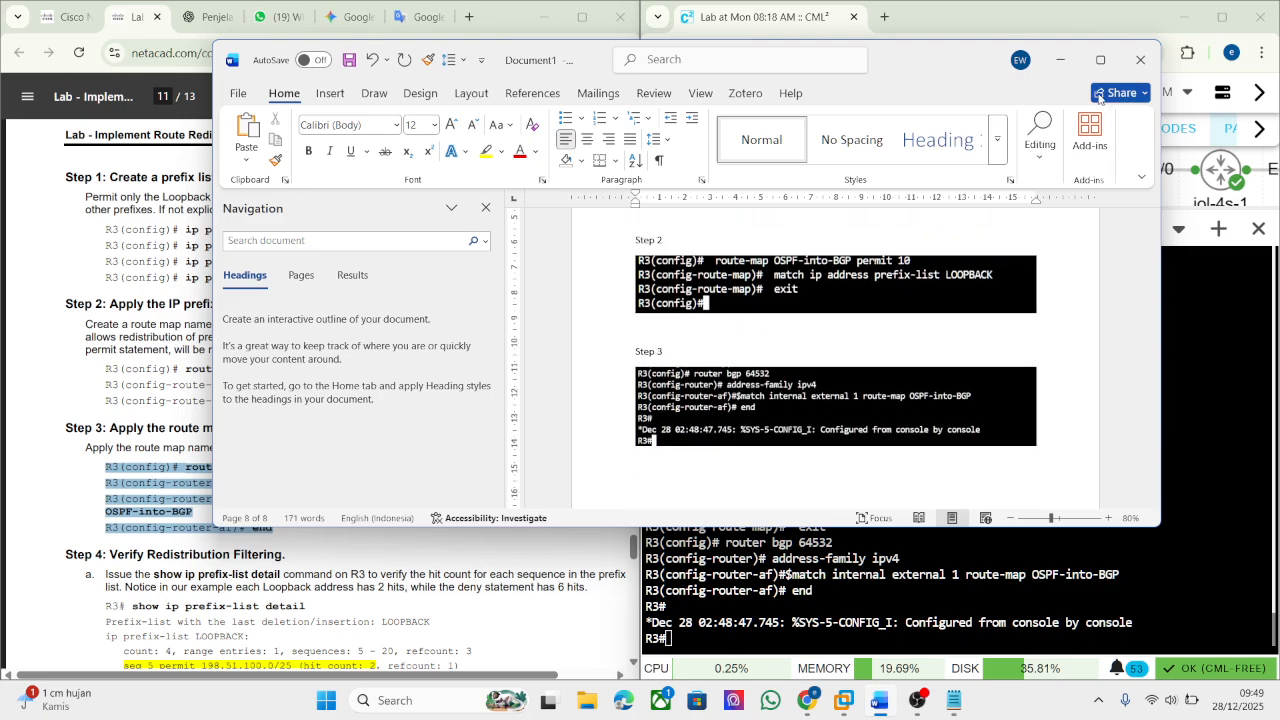
pyautogui.write('step 4')
pyautogui.press('Return')
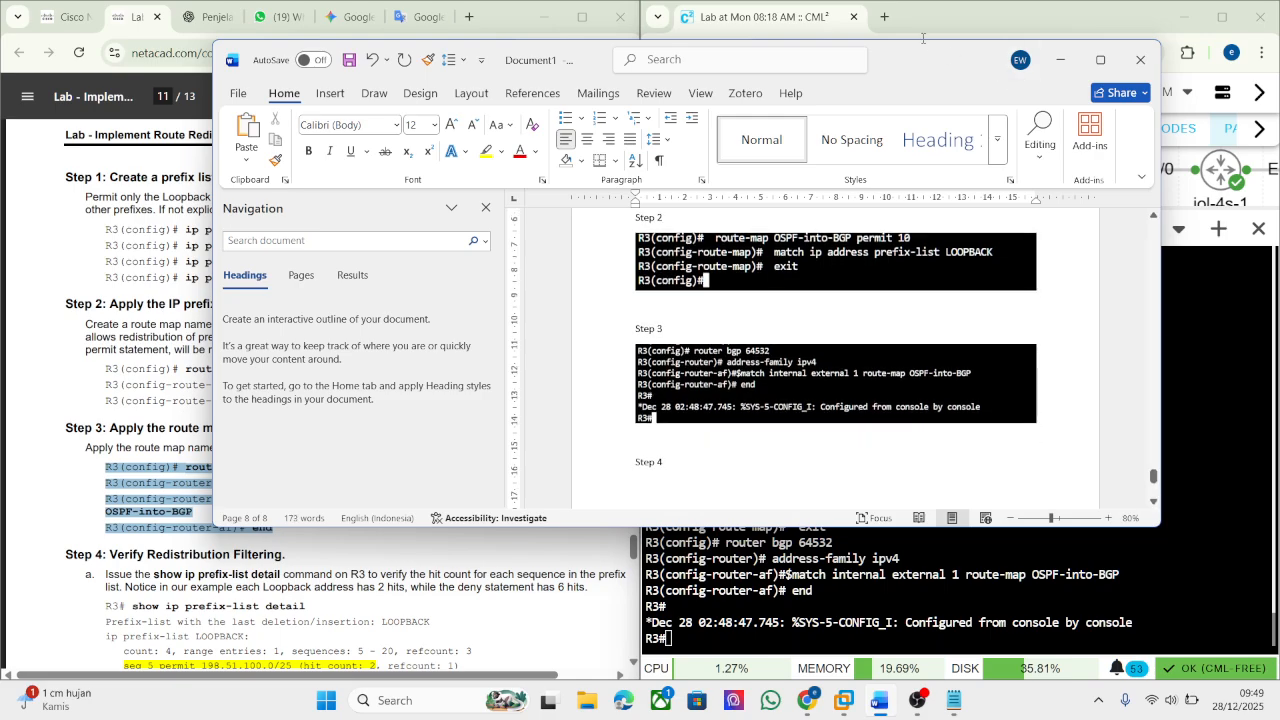
# Copy "show ip prefix-list detail" from Step 4 of the lab guide and run it in R3's console.
pyautogui.click(196, 556)
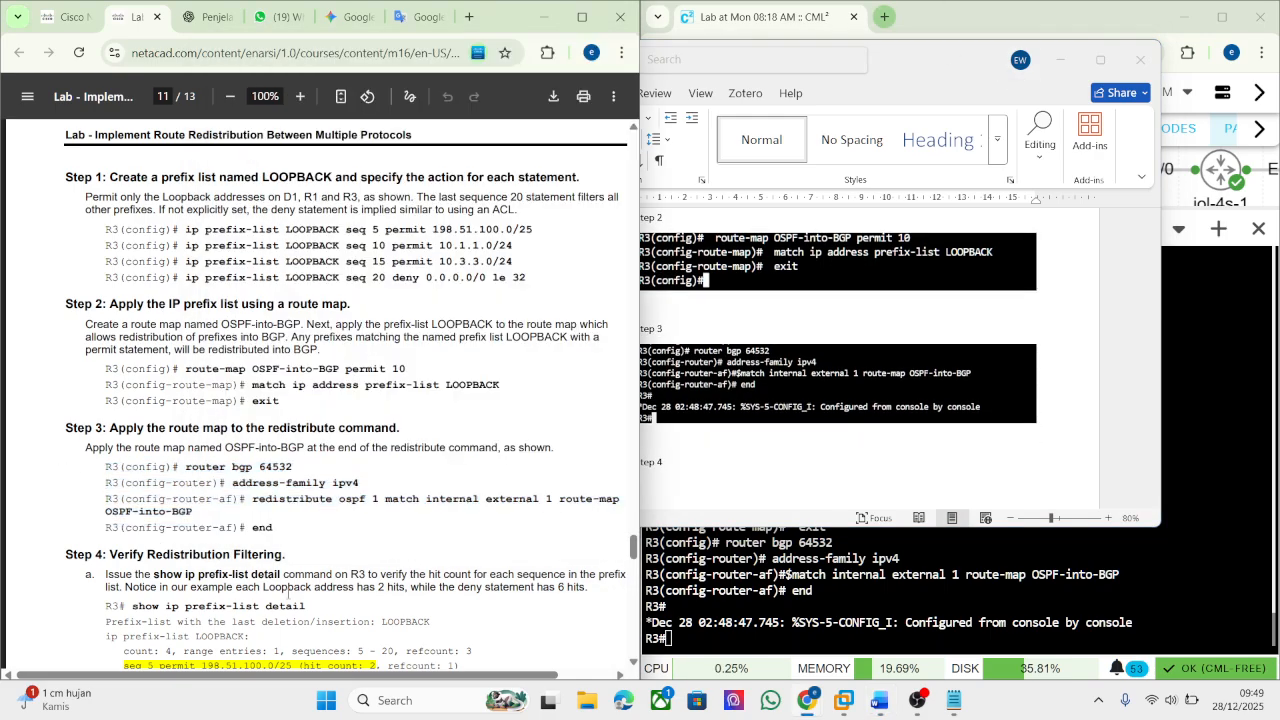
pyautogui.moveTo(313, 608)
pyautogui.mouseDown()
pyautogui.moveTo(125, 607)
pyautogui.moveTo(310, 609)
pyautogui.mouseUp()
pyautogui.press('super+c')
pyautogui.rightClick(132, 609)
pyautogui.click(130, 608)
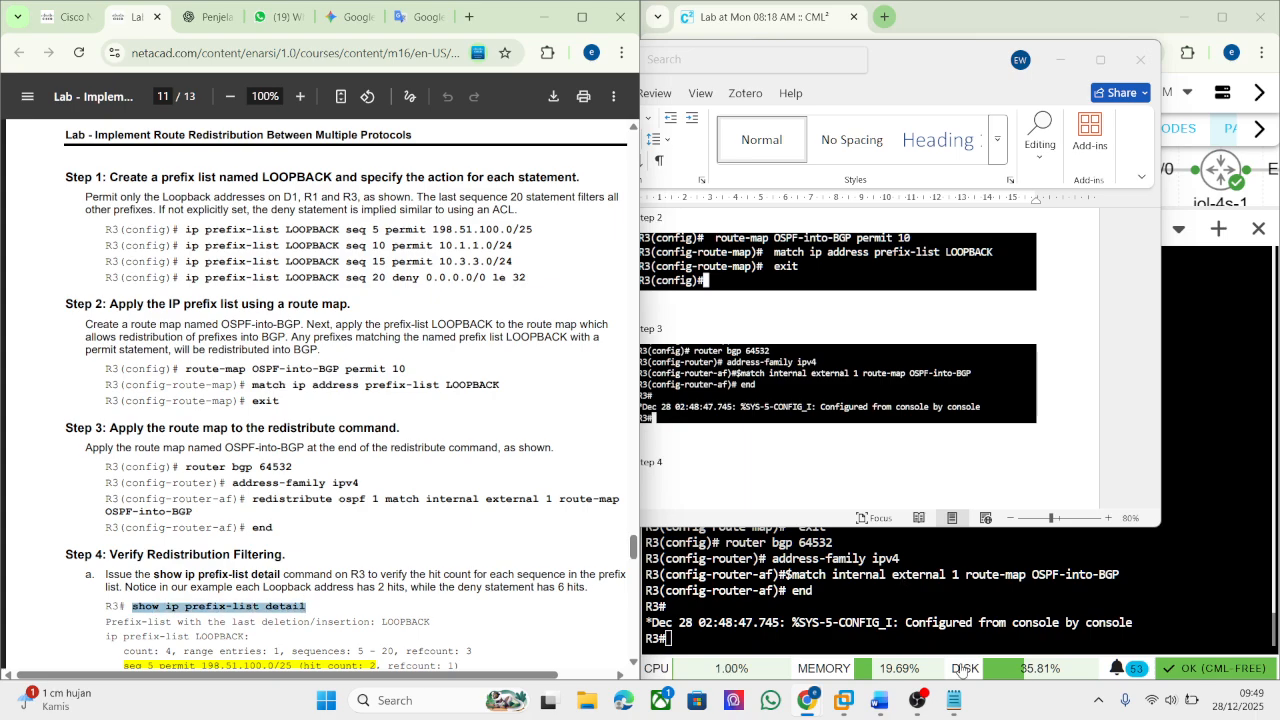
pyautogui.click(880, 700)
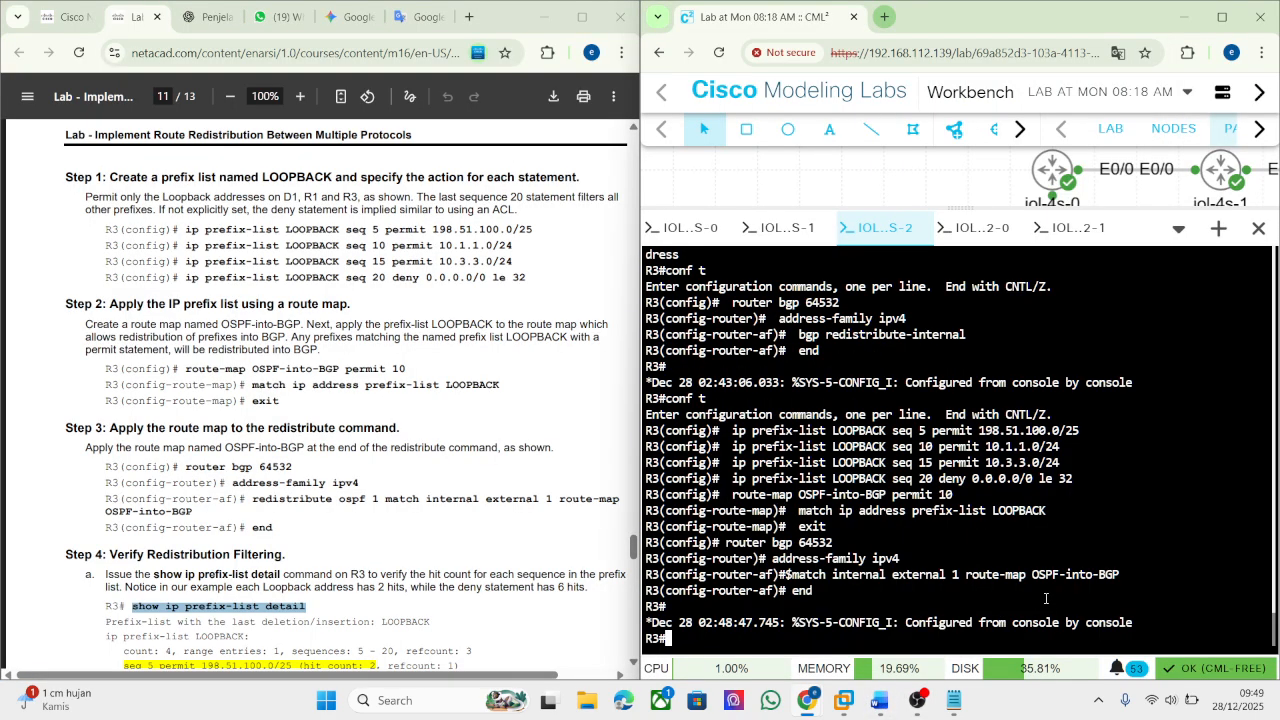
pyautogui.rightClick(1018, 601)
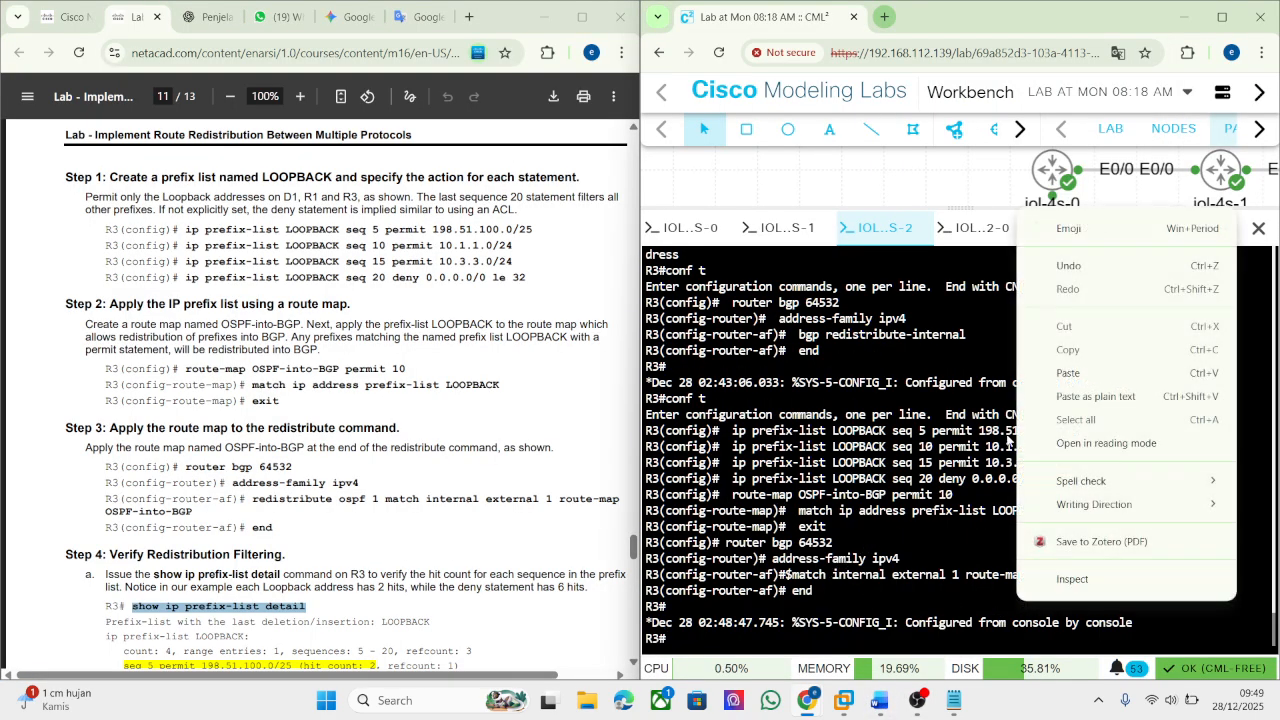
pyautogui.click(1068, 373)
pyautogui.press('Return')
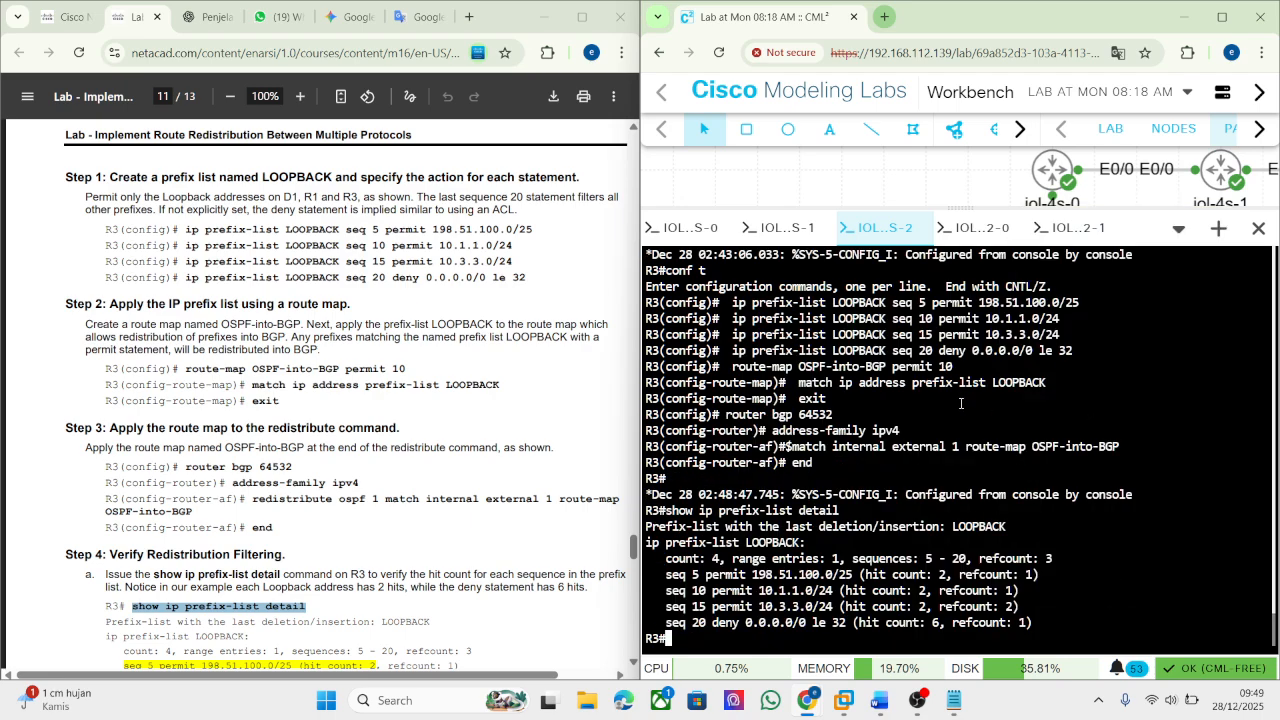
# Compare R3's prefix-list hit counts with the lab guide and insert a screenshot of the output under "Step 4" in the Word report.
pyautogui.scroll(-3, 136, 465)
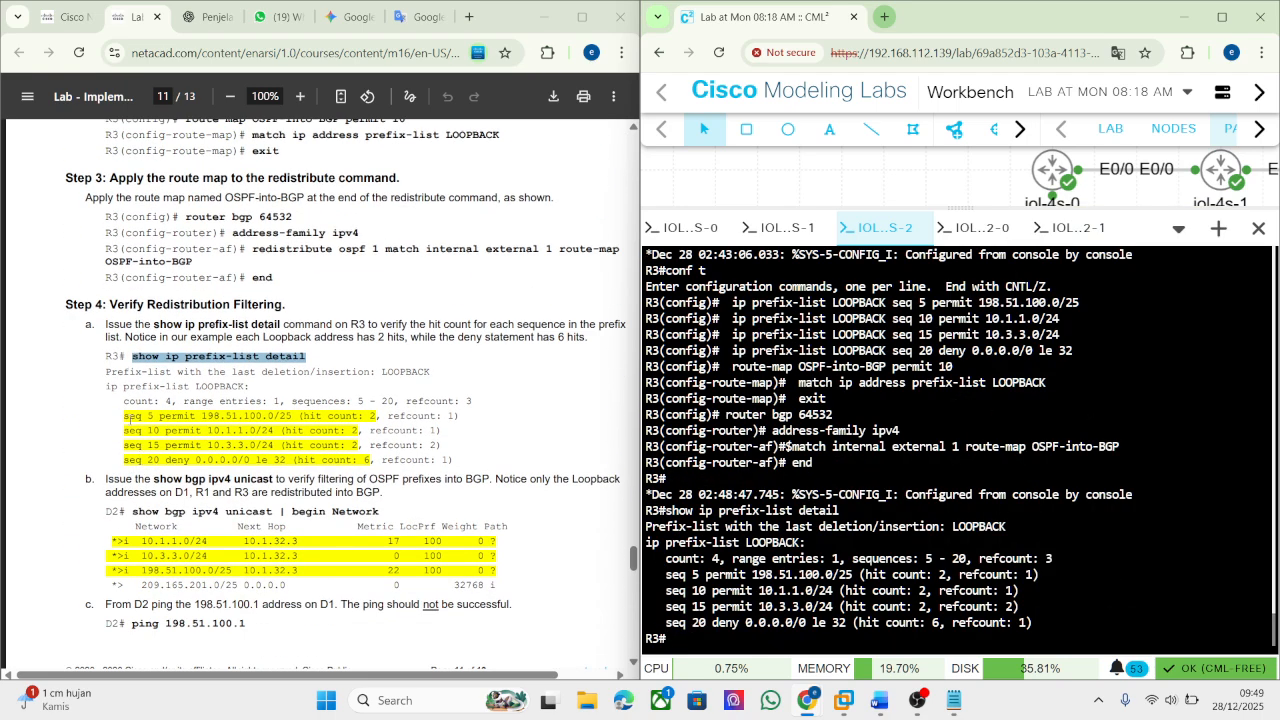
pyautogui.moveTo(126, 417); pyautogui.dragTo(408, 460)
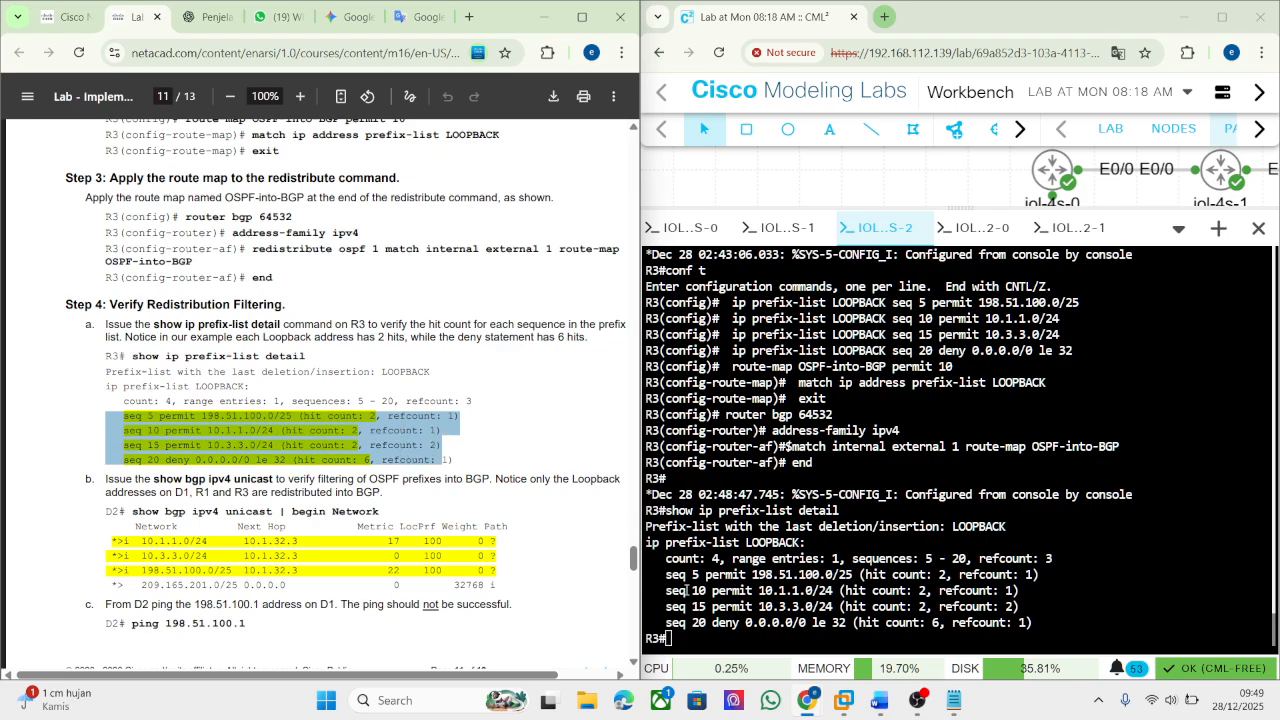
pyautogui.moveTo(668, 574); pyautogui.dragTo(905, 650)
pyautogui.click(835, 629)
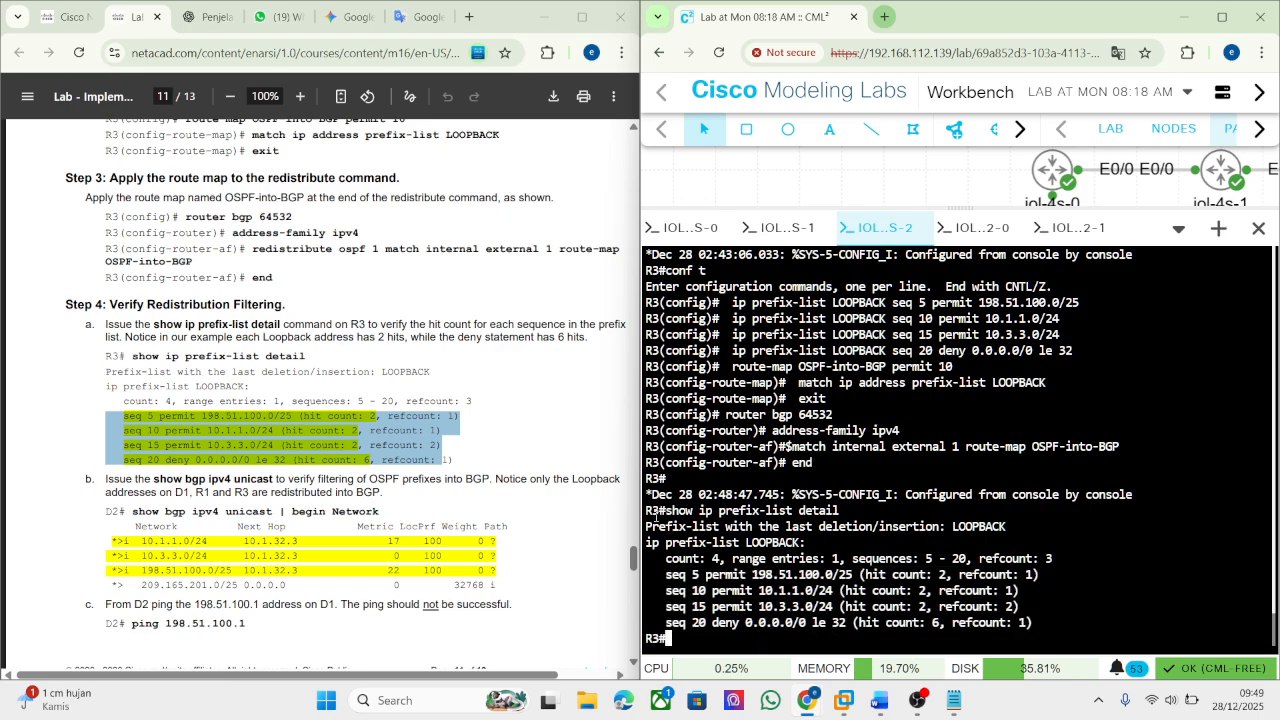
pyautogui.press('super+shift+s')
pyautogui.moveTo(642, 500); pyautogui.dragTo(1248, 658)
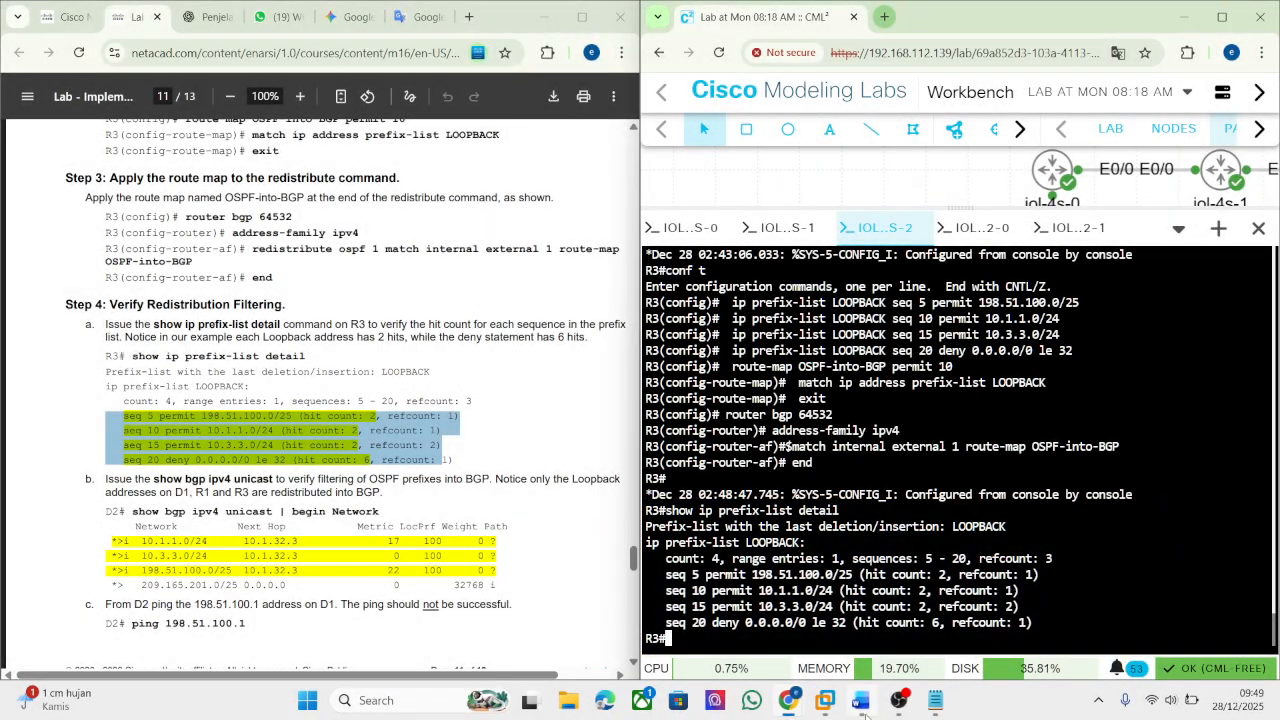
pyautogui.click(879, 700)
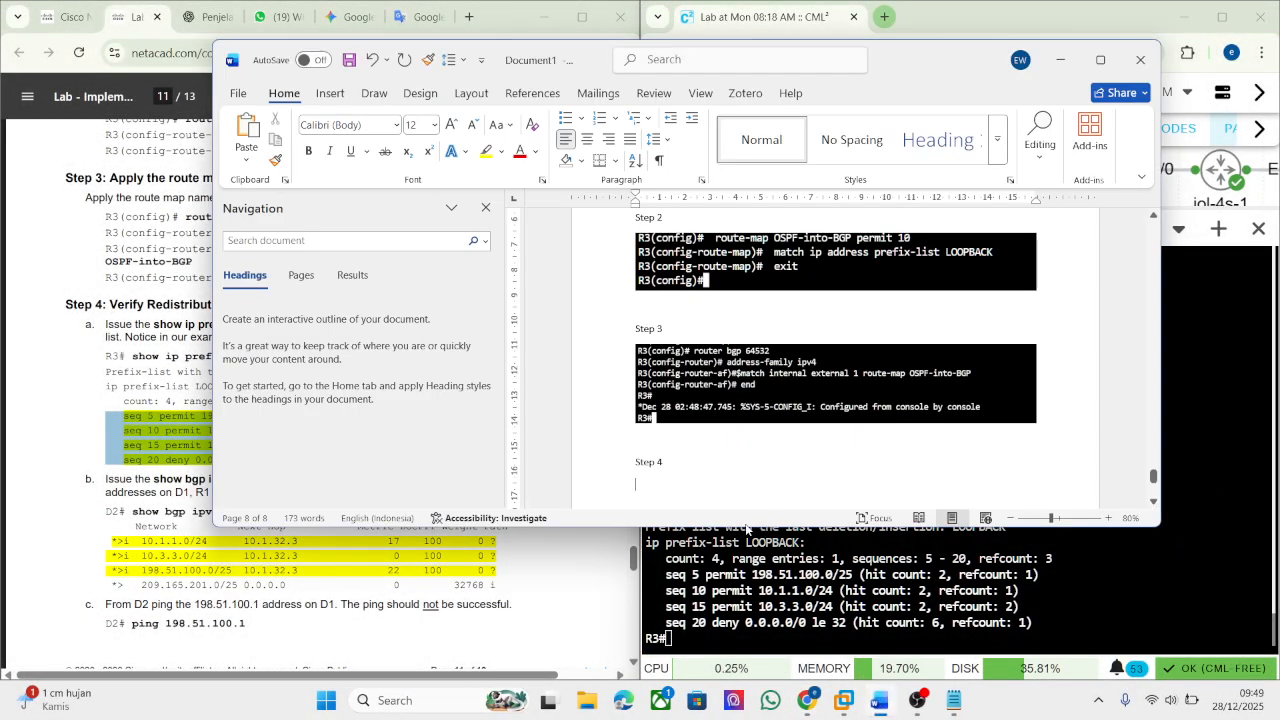
pyautogui.hotkey('ctrl', 'v')
# Copy "show bgp ipv4 unicast | begin Network" from Step 4b of the lab guide and run it in D2's console.
pyautogui.click(114, 575)
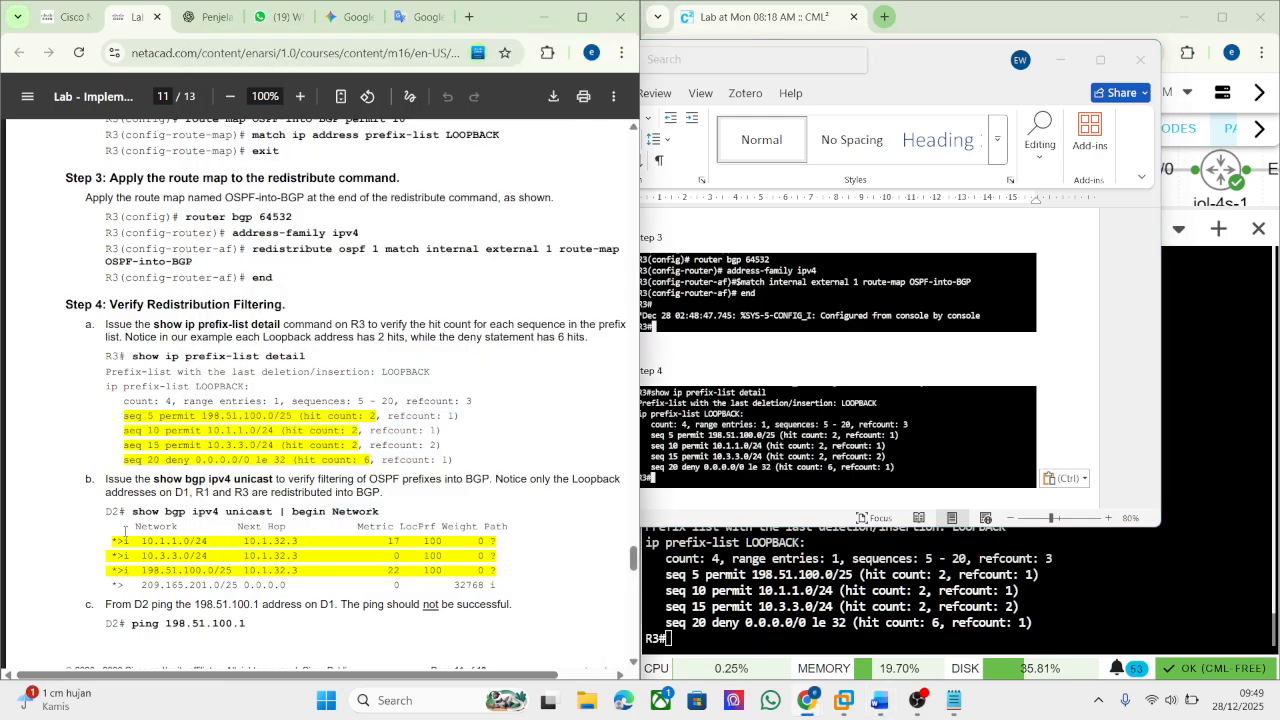
pyautogui.moveTo(133, 511); pyautogui.dragTo(386, 509)
pyautogui.press('super+c')
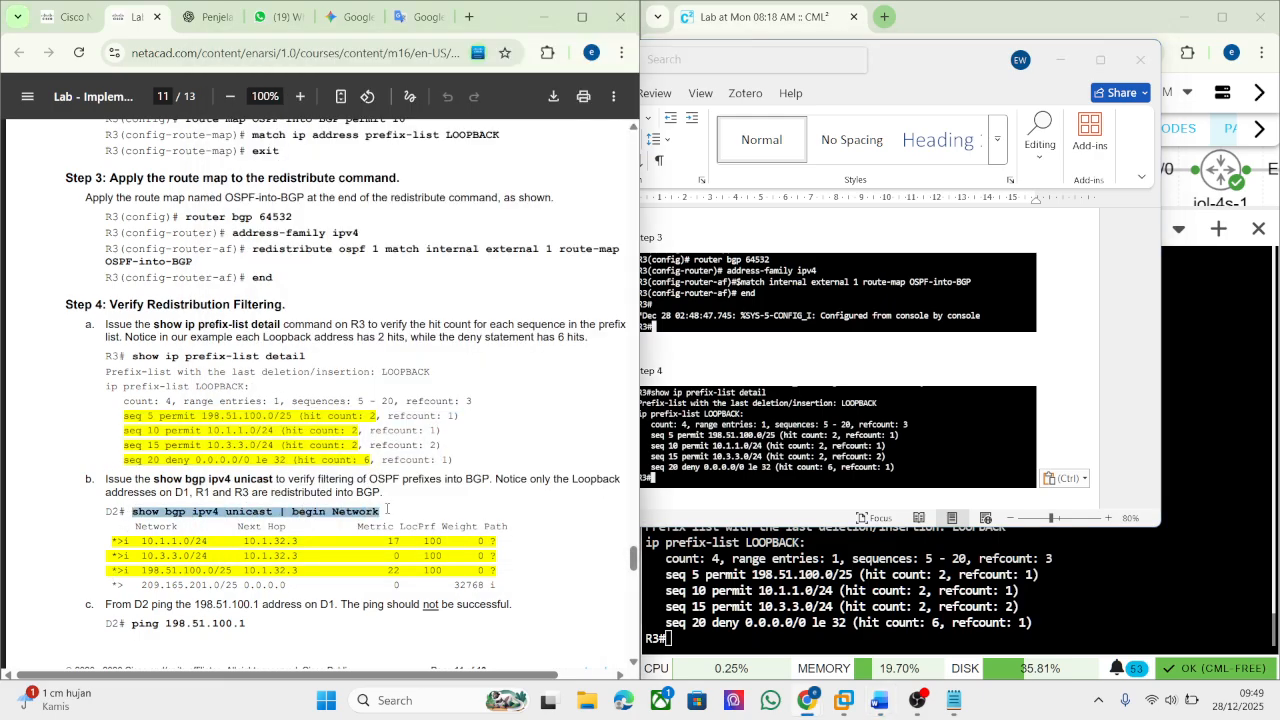
pyautogui.rightClick(375, 511)
pyautogui.click(420, 234)
pyautogui.click(862, 601)
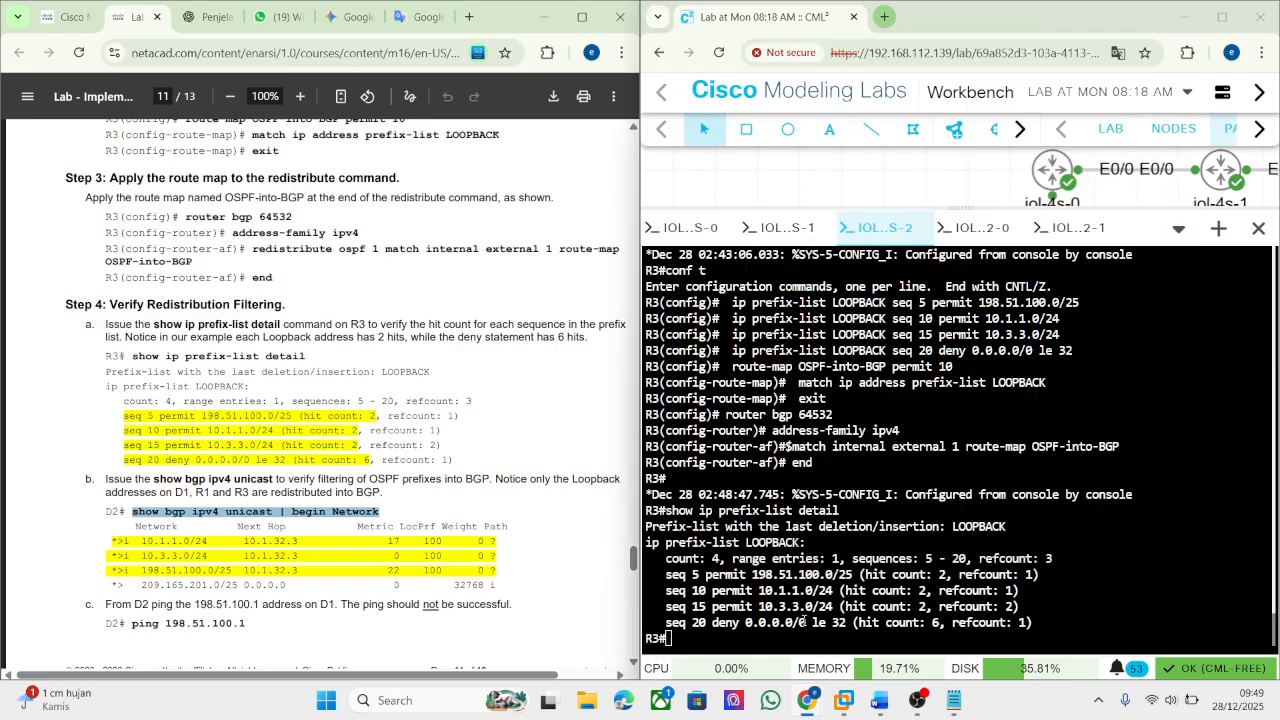
pyautogui.click(1000, 228)
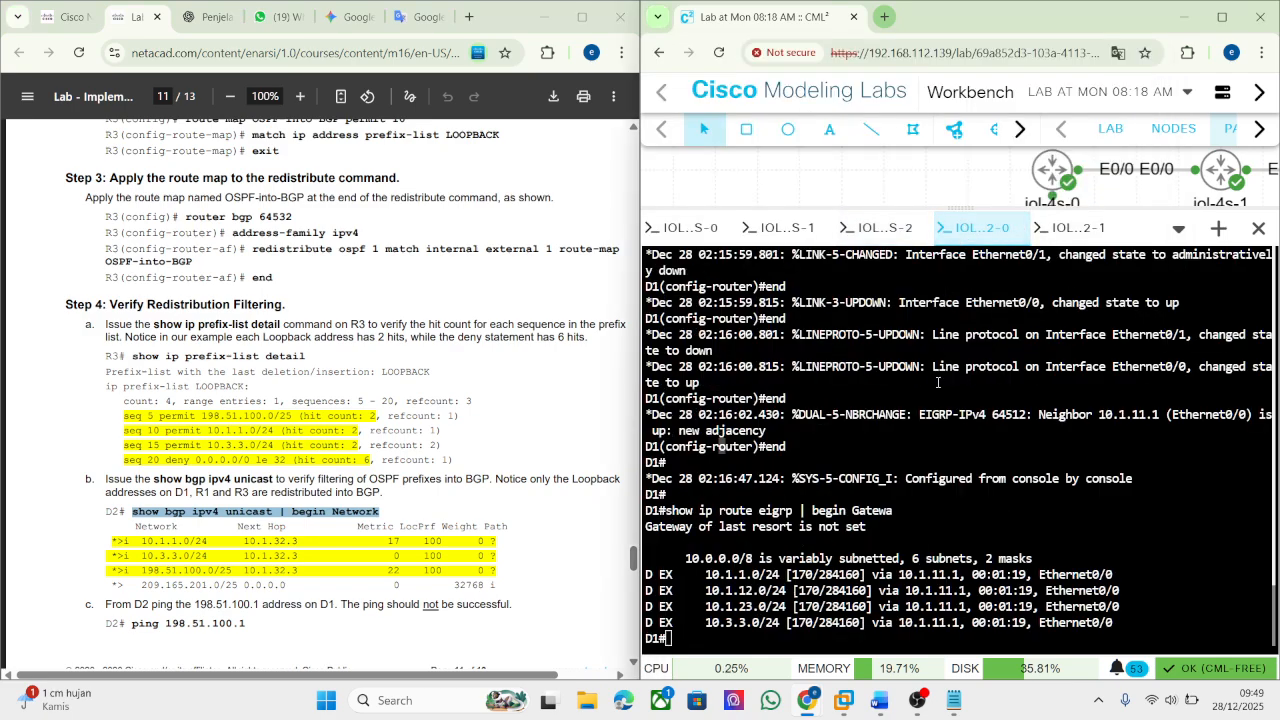
pyautogui.click(1078, 228)
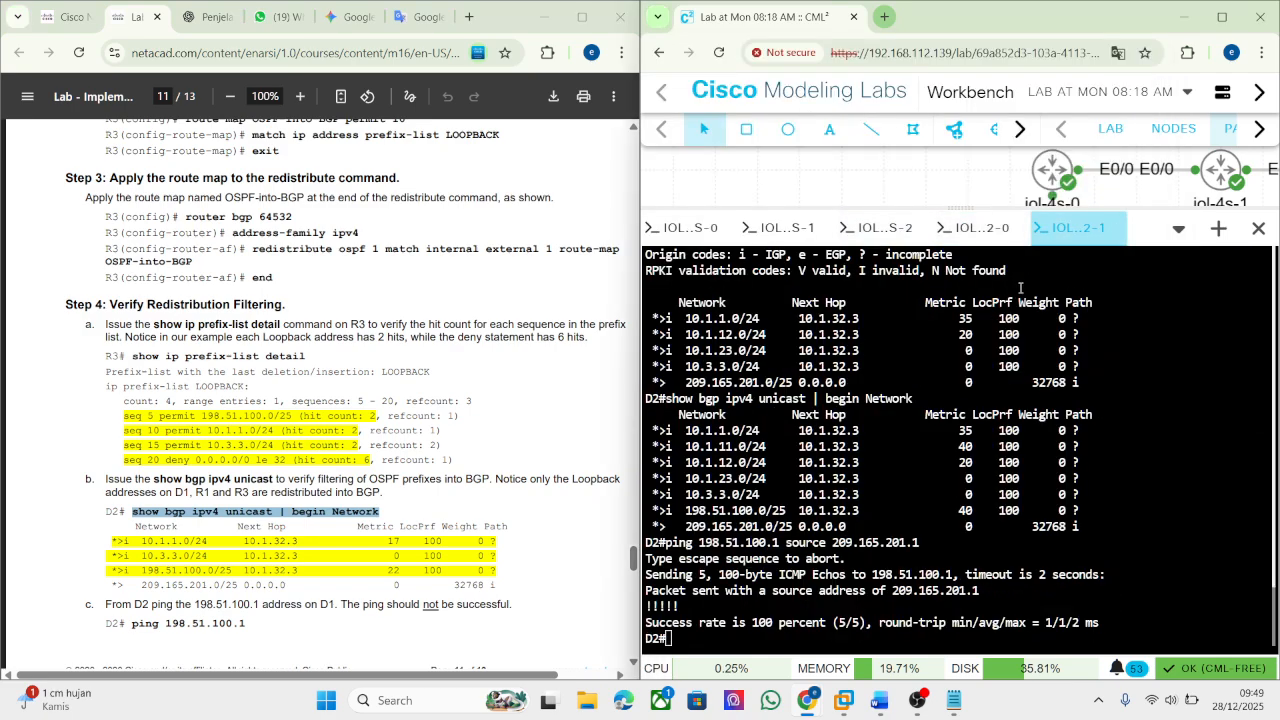
pyautogui.rightClick(914, 414)
pyautogui.click(964, 189)
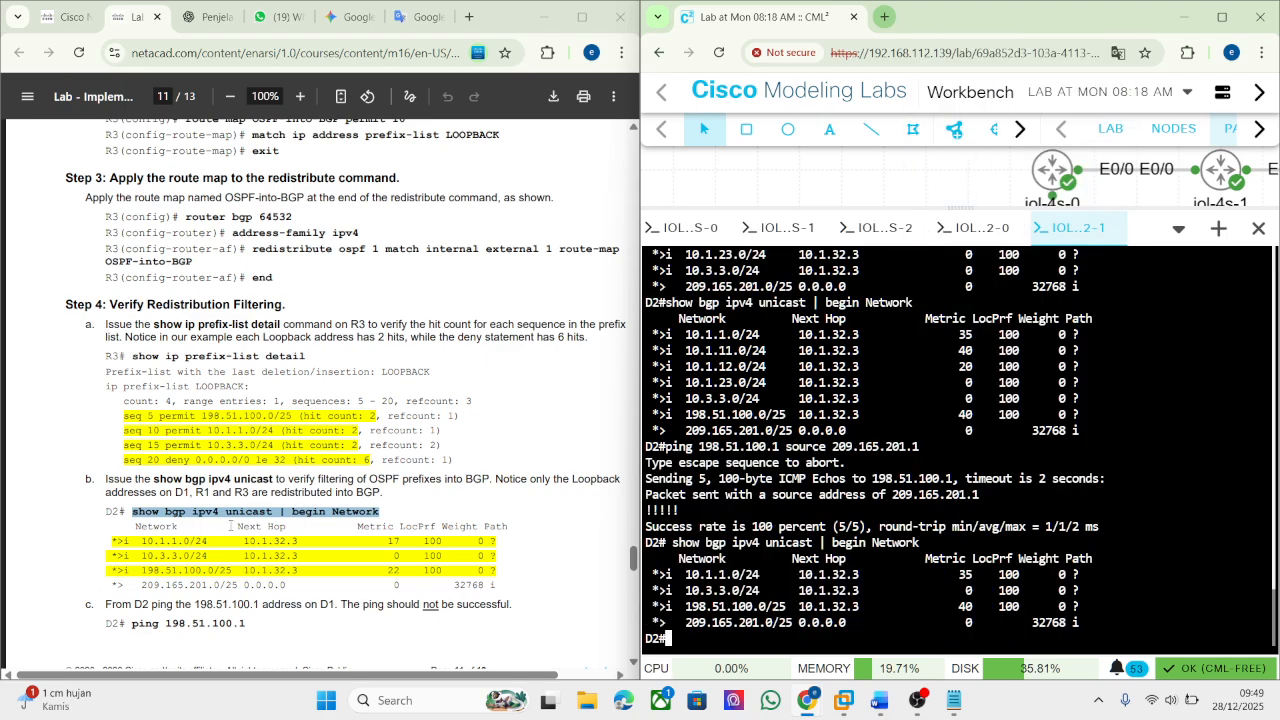
# Copy the Step 4b instruction on verifying OSPF prefix filtering from the lab guide and paste it below the Step 4 screenshot in the Word report.
pyautogui.moveTo(383, 493); pyautogui.dragTo(85, 484)
pyautogui.rightClick(112, 492)
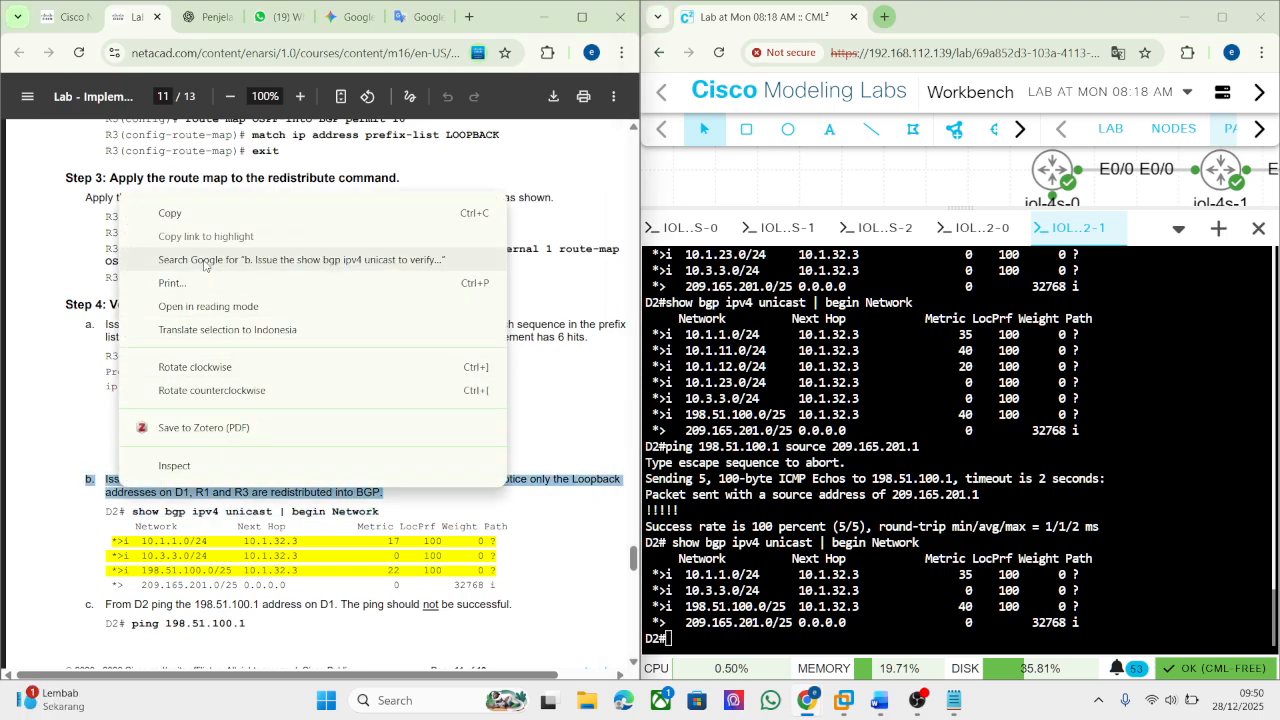
pyautogui.click(205, 220)
pyautogui.click(882, 699)
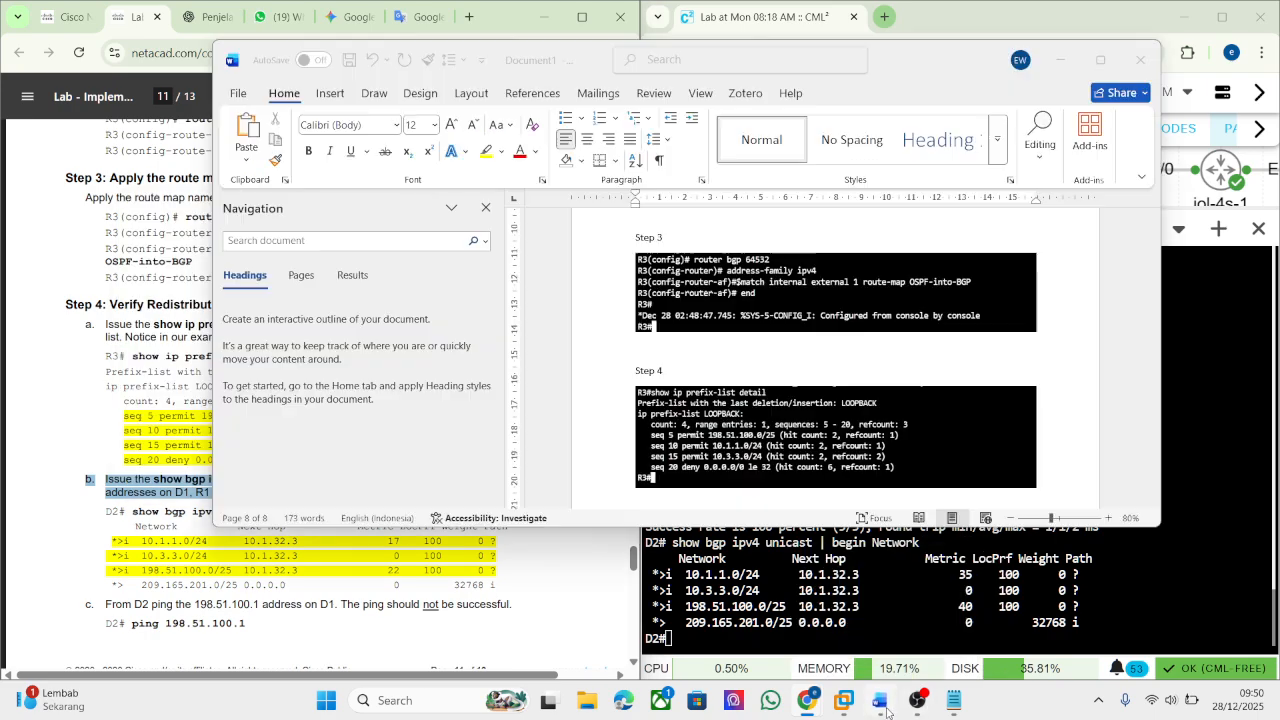
pyautogui.scroll(-1, 824, 470)
pyautogui.scroll(-1, 824, 470)
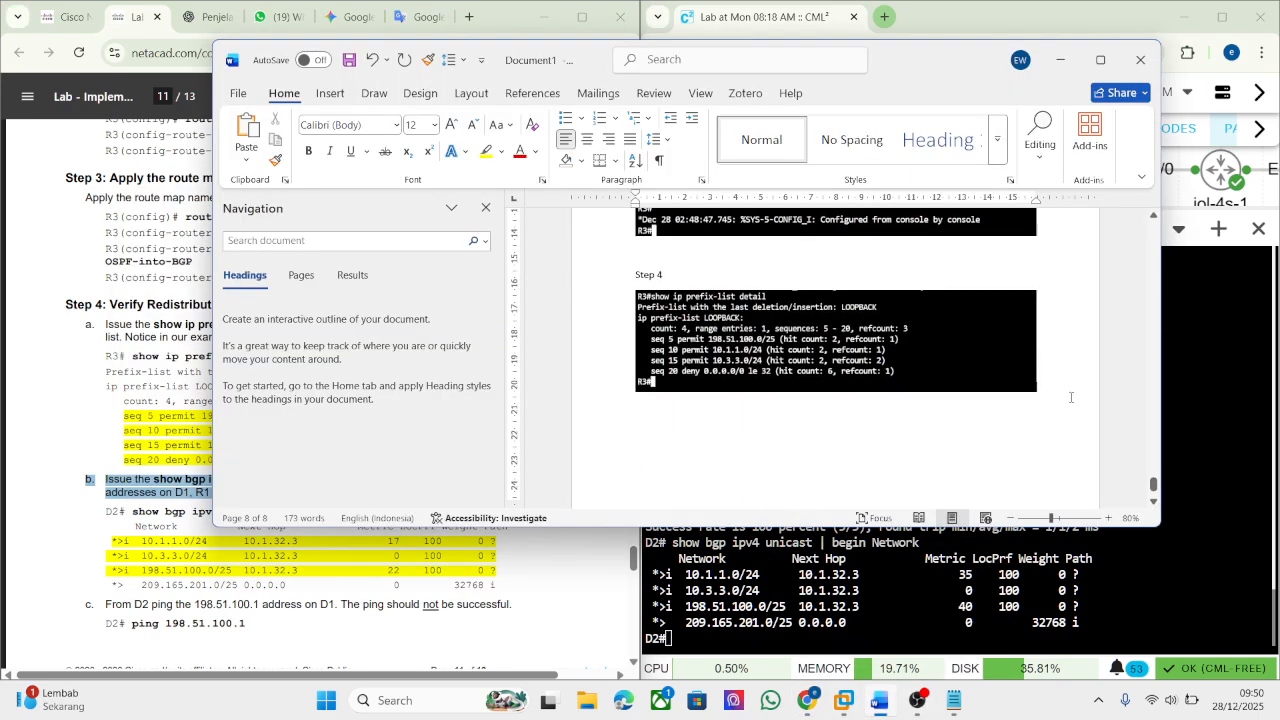
pyautogui.click(1071, 397)
pyautogui.press('Return')
pyautogui.hotkey('ctrl', 'v')
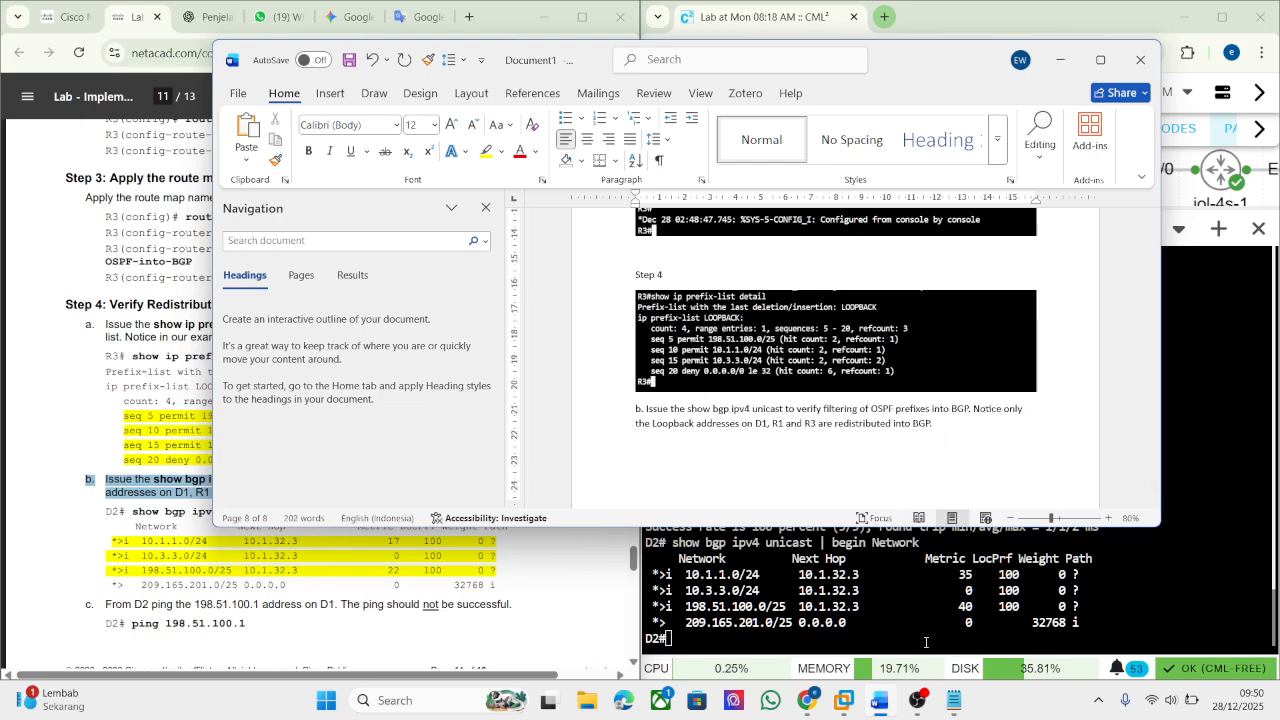
# Capture D2's "show bgp ipv4 unicast | begin Network" output and paste it below the Step 4b text in the Word report.
pyautogui.click(746, 644)
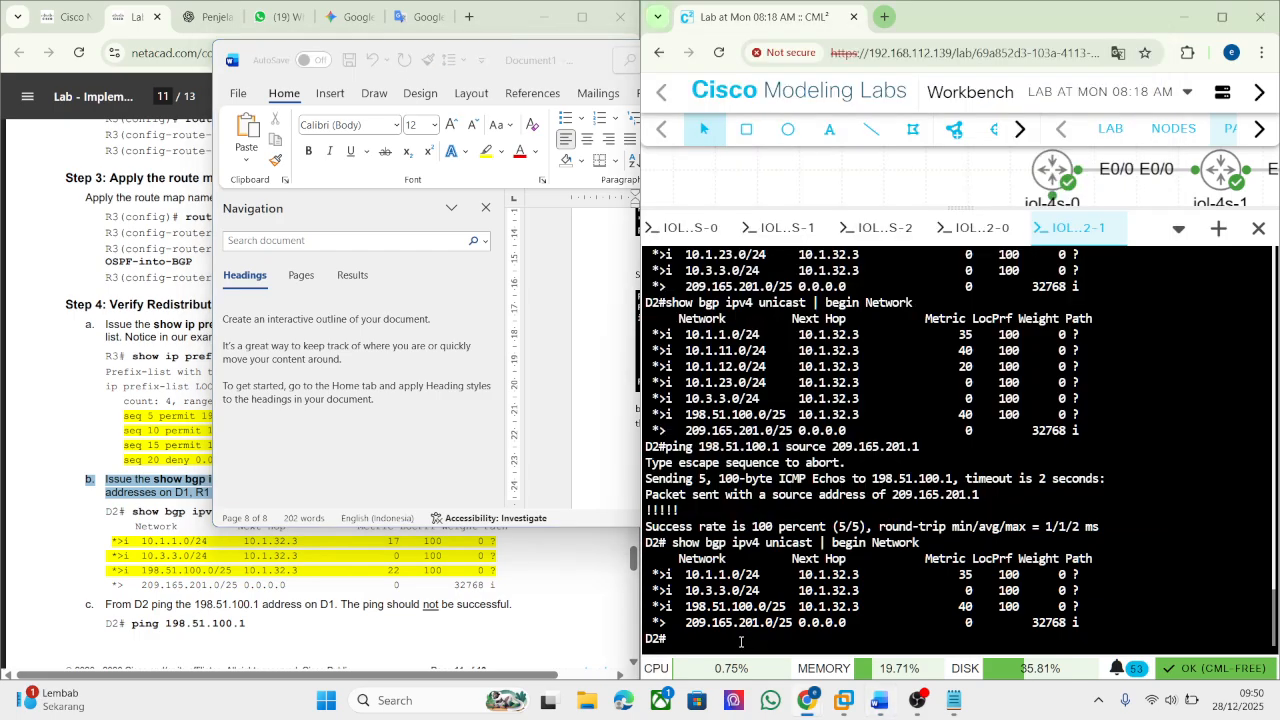
pyautogui.press('super+shift+s')
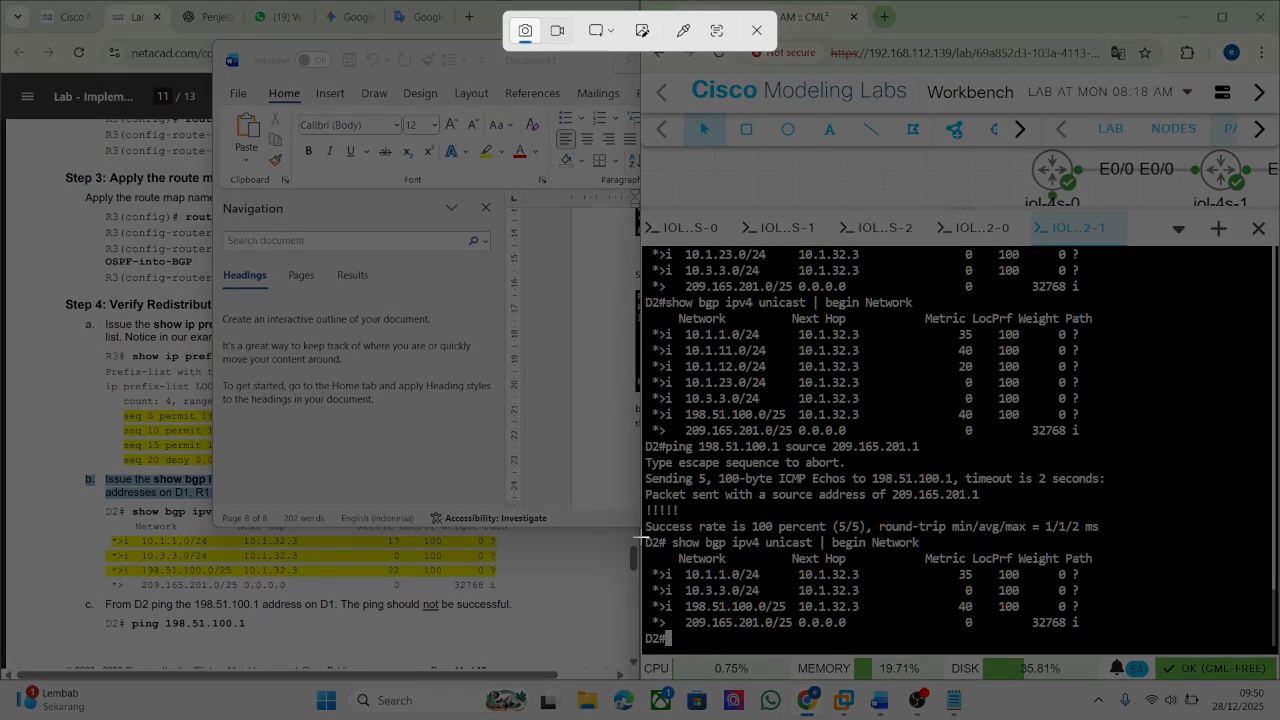
pyautogui.moveTo(646, 538); pyautogui.dragTo(1178, 670)
pyautogui.click(879, 700)
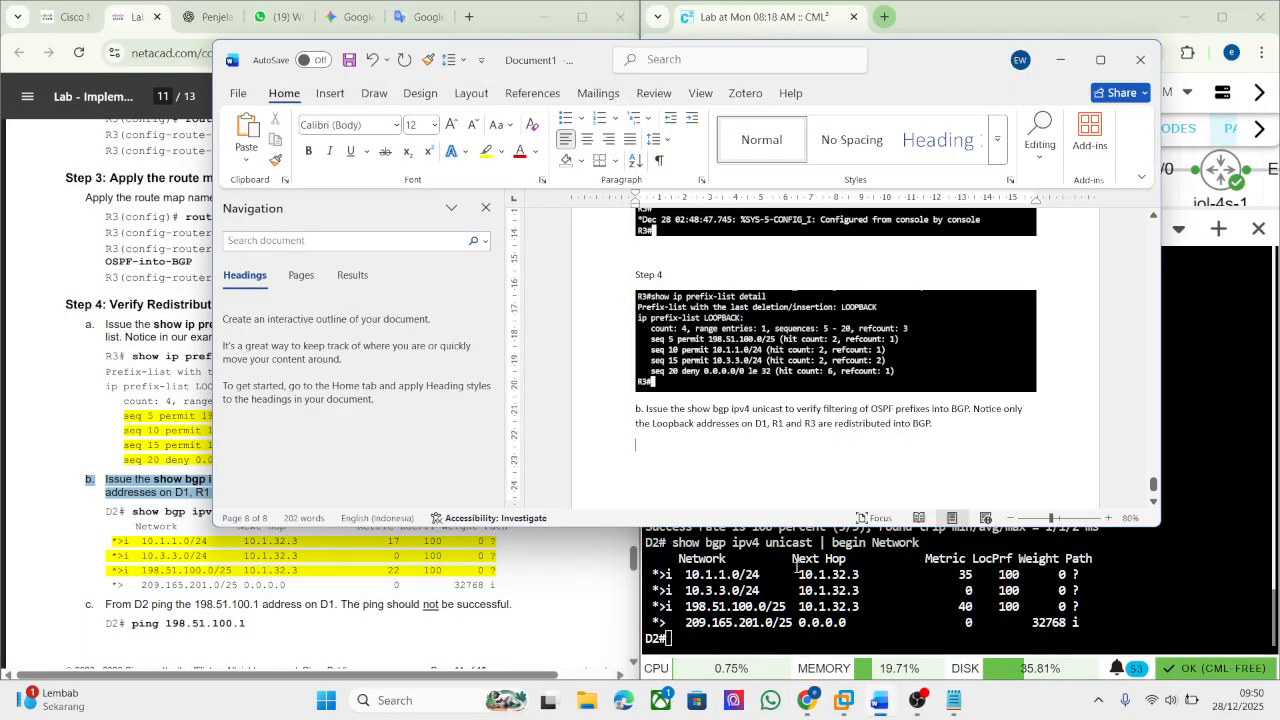
pyautogui.hotkey('ctrl', 'v')
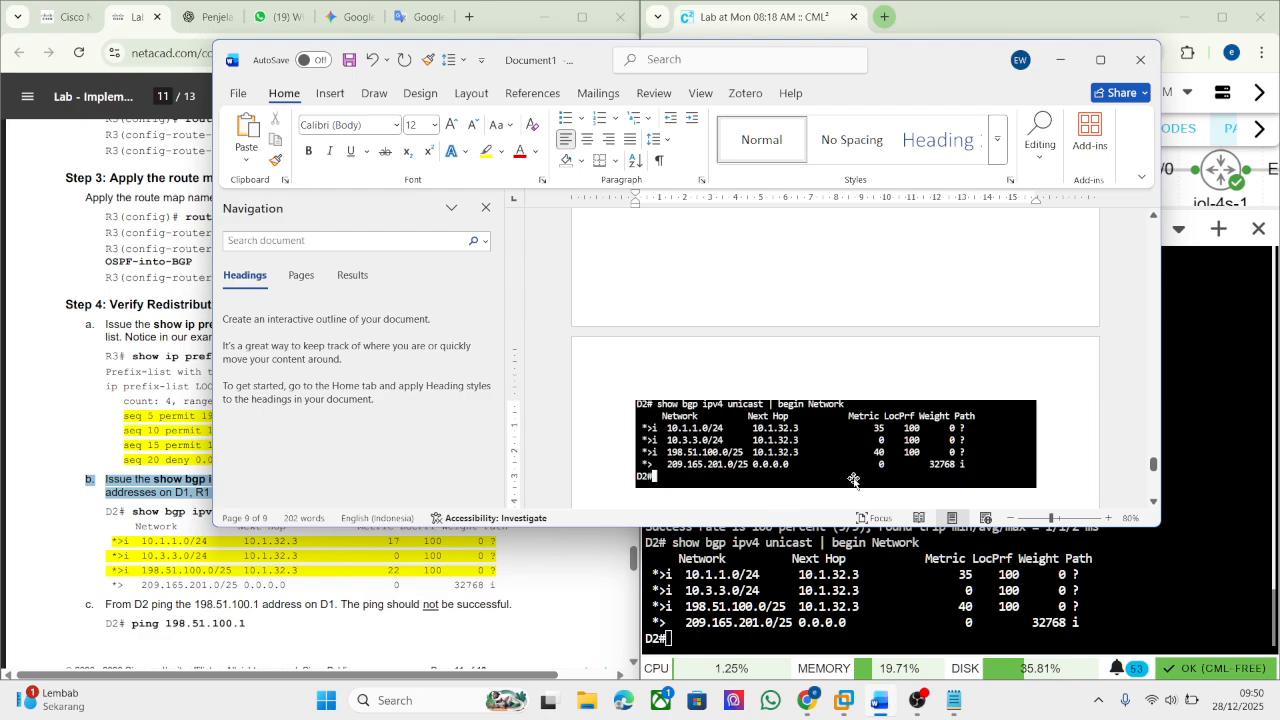
pyautogui.press('Return')
# Copy "ping 198.51.100.1" from Step 4c of the lab guide and run it in D2's console.
pyautogui.click(113, 625)
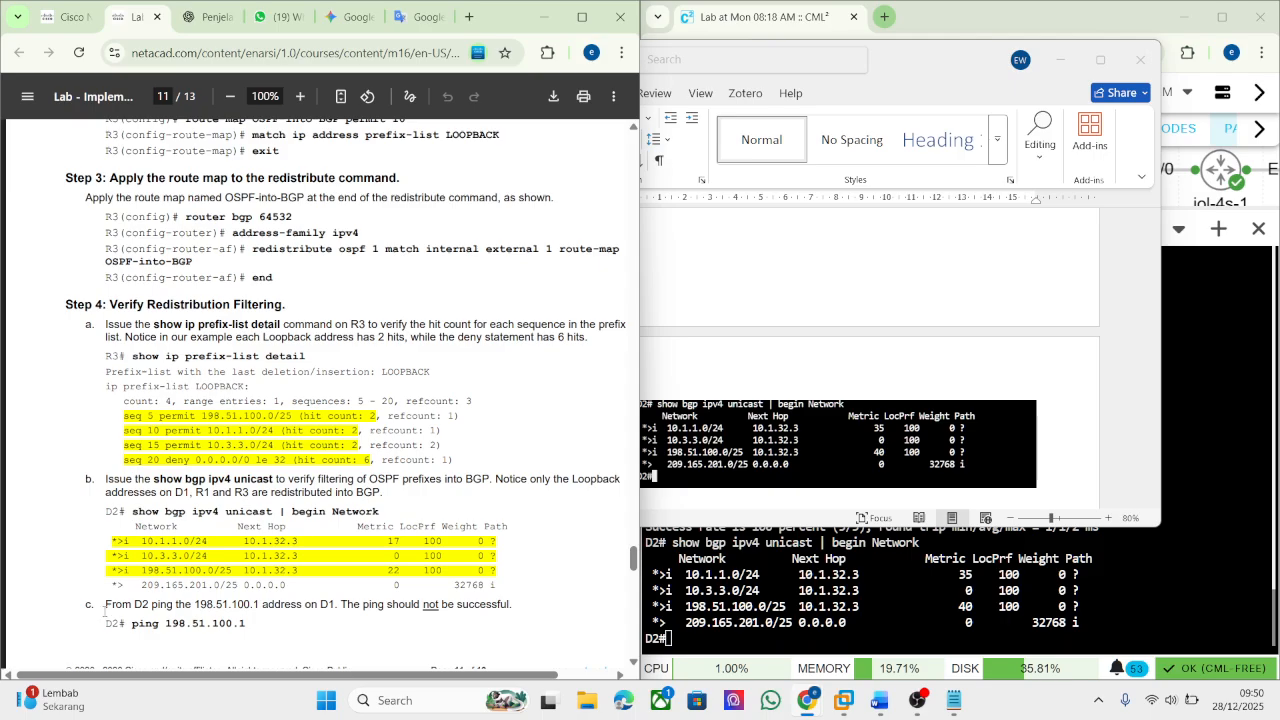
pyautogui.scroll(-10, 210, 606)
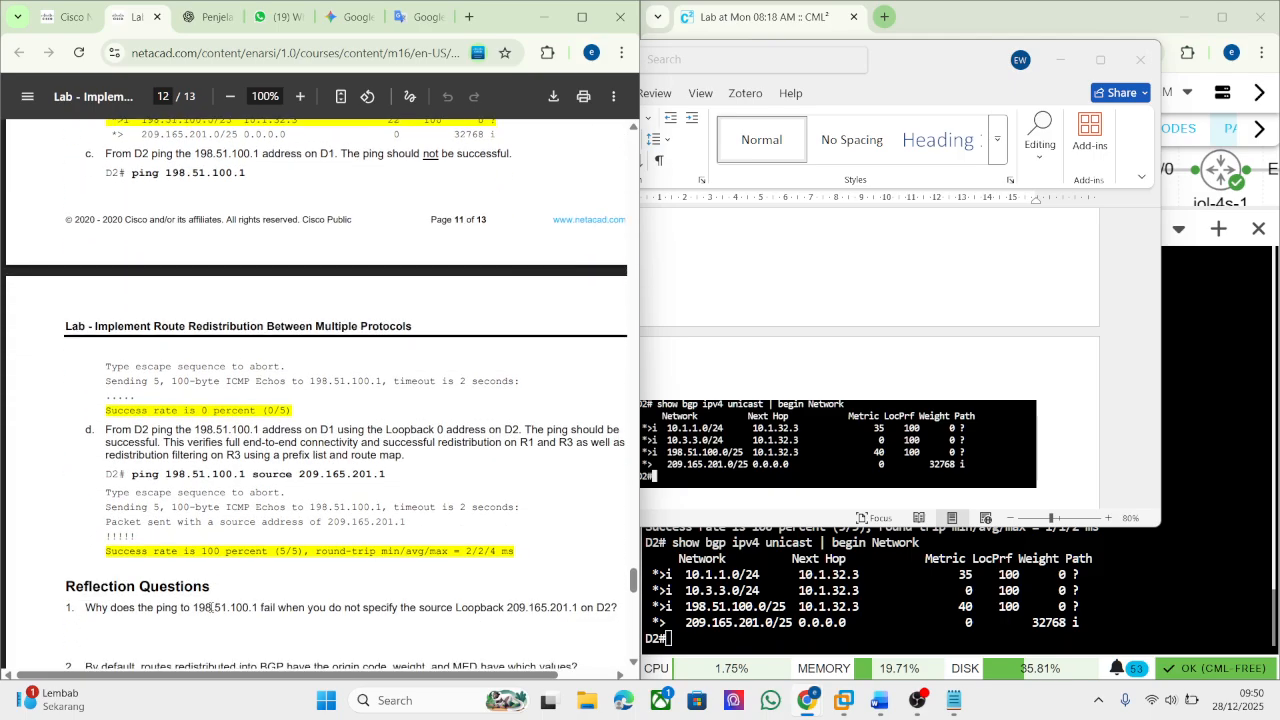
pyautogui.scroll(8, 210, 606)
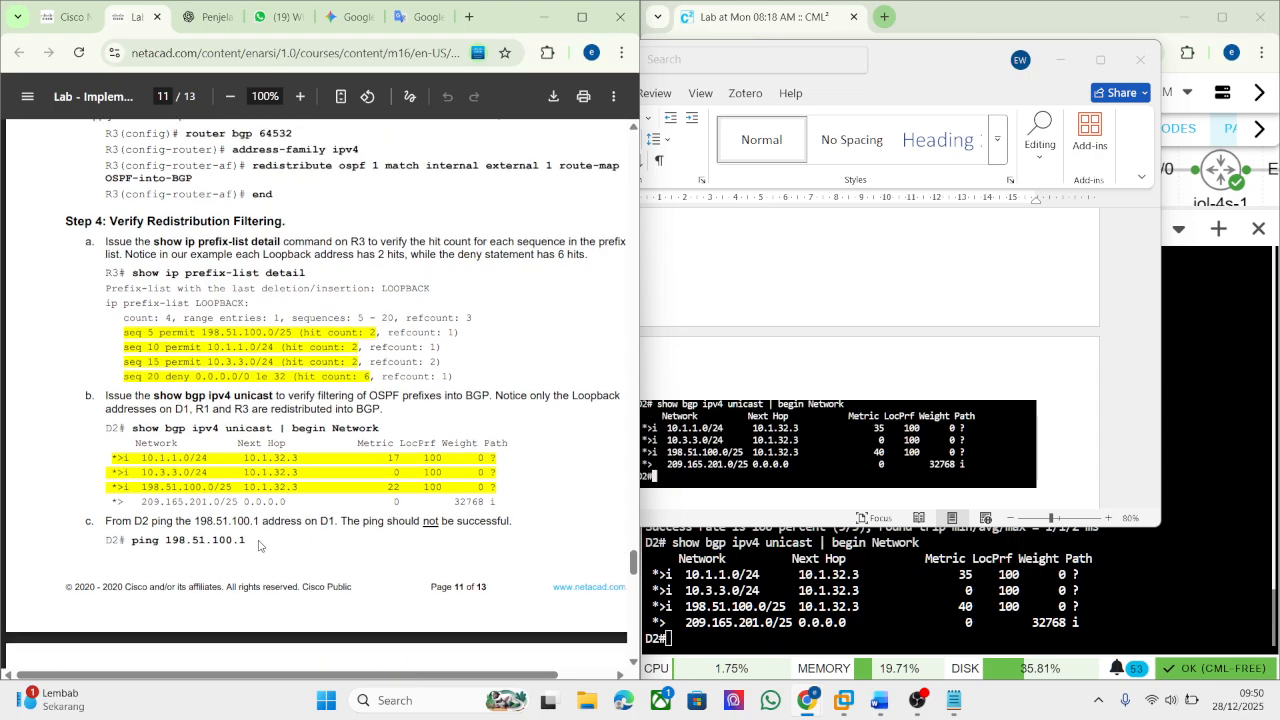
pyautogui.moveTo(133, 545); pyautogui.dragTo(241, 541)
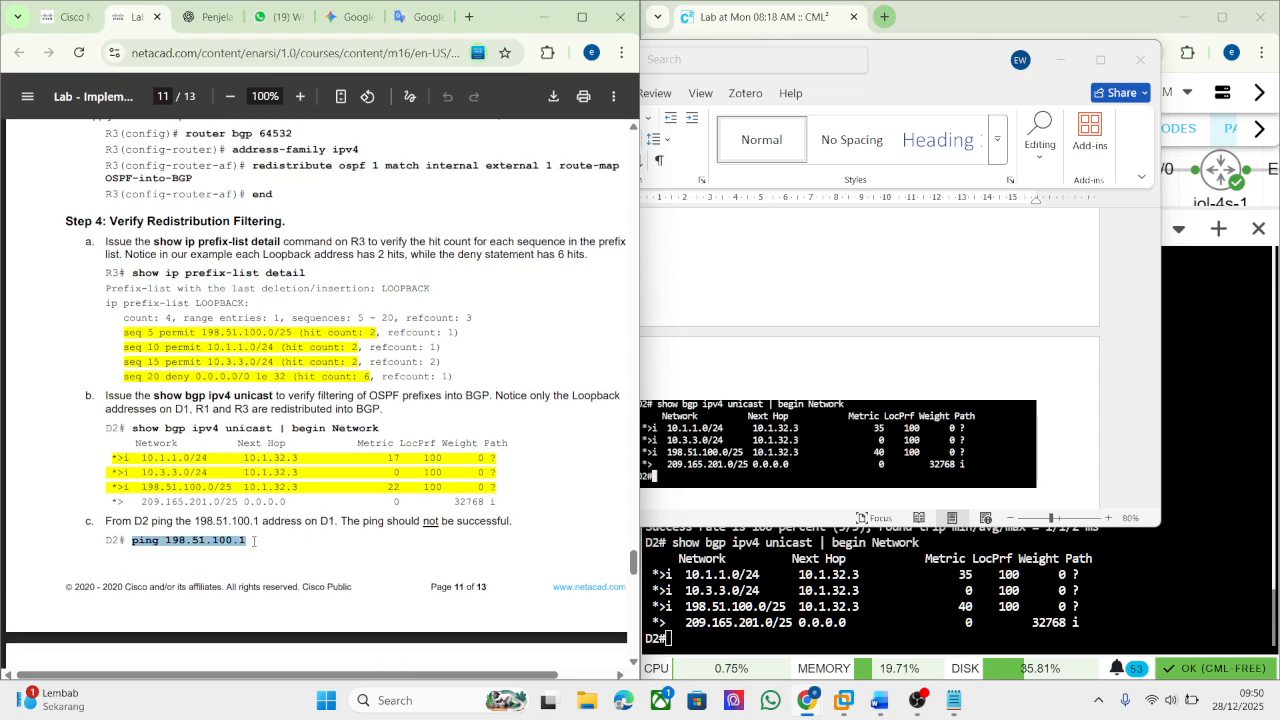
pyautogui.rightClick(238, 541)
pyautogui.click(290, 272)
pyautogui.scroll(-1, 235, 466)
pyautogui.scroll(-1, 235, 466)
pyautogui.click(896, 574)
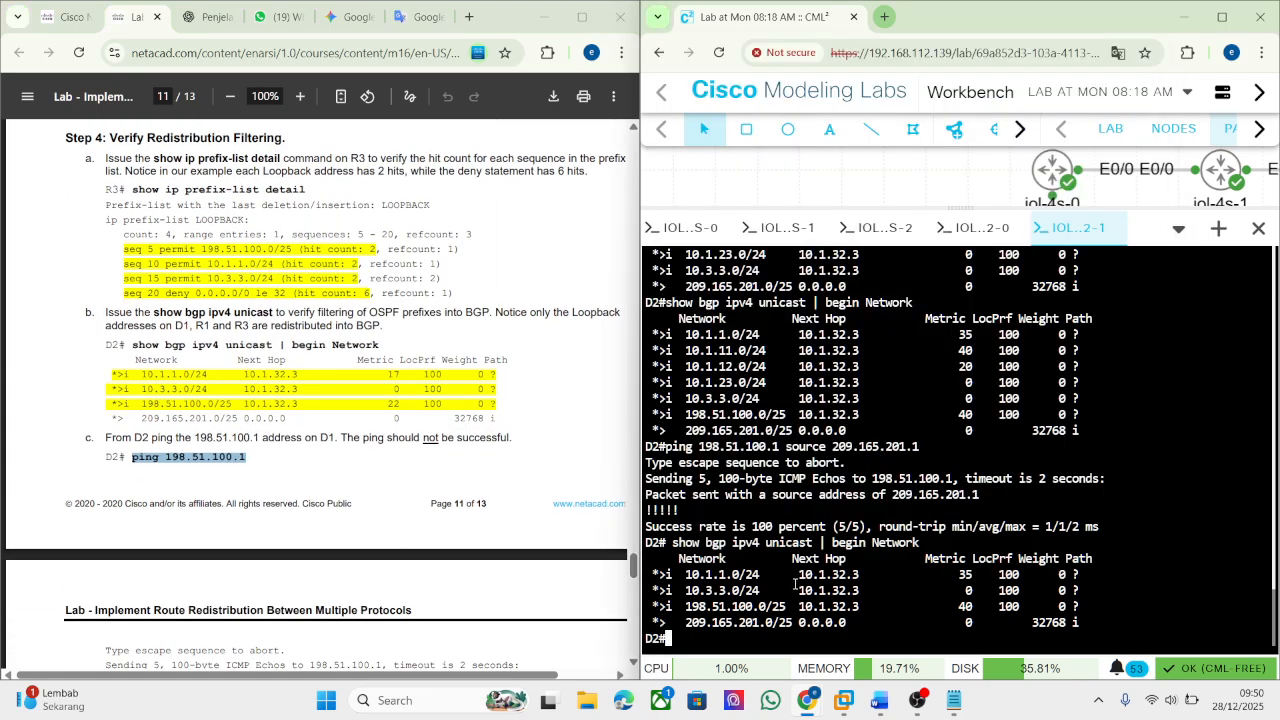
pyautogui.rightClick(780, 488)
pyautogui.click(830, 266)
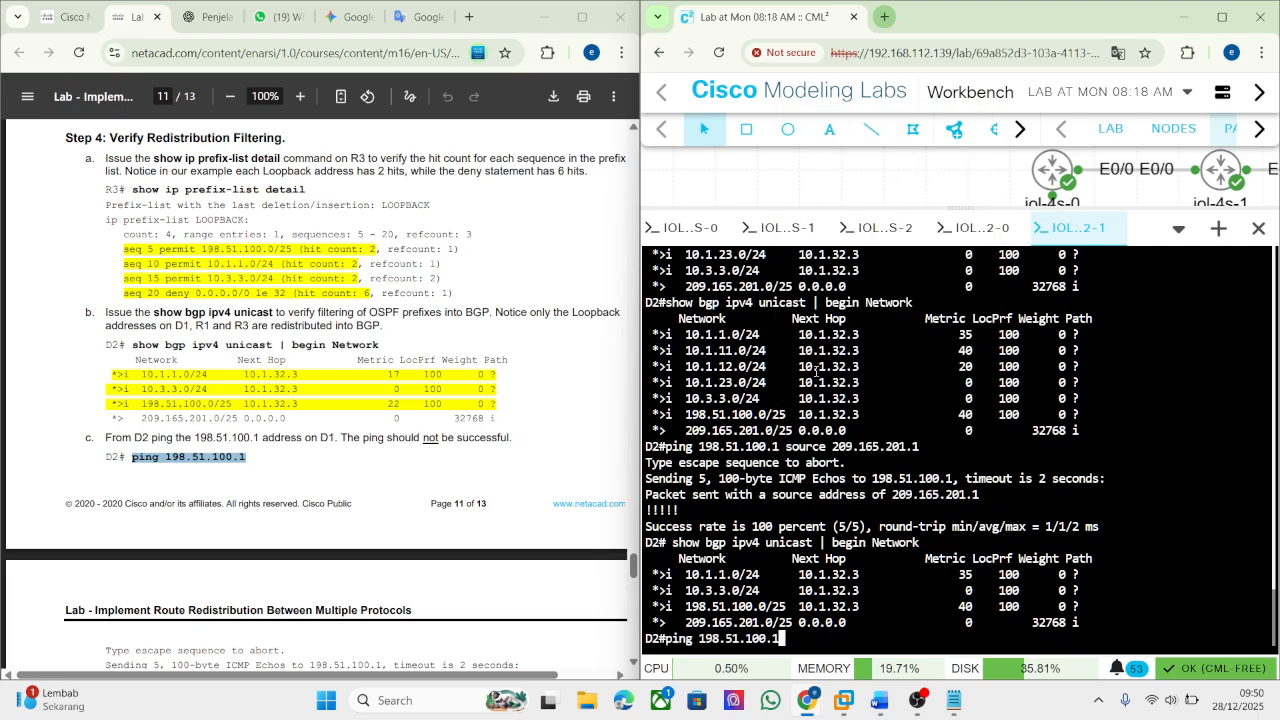
pyautogui.press('Return')
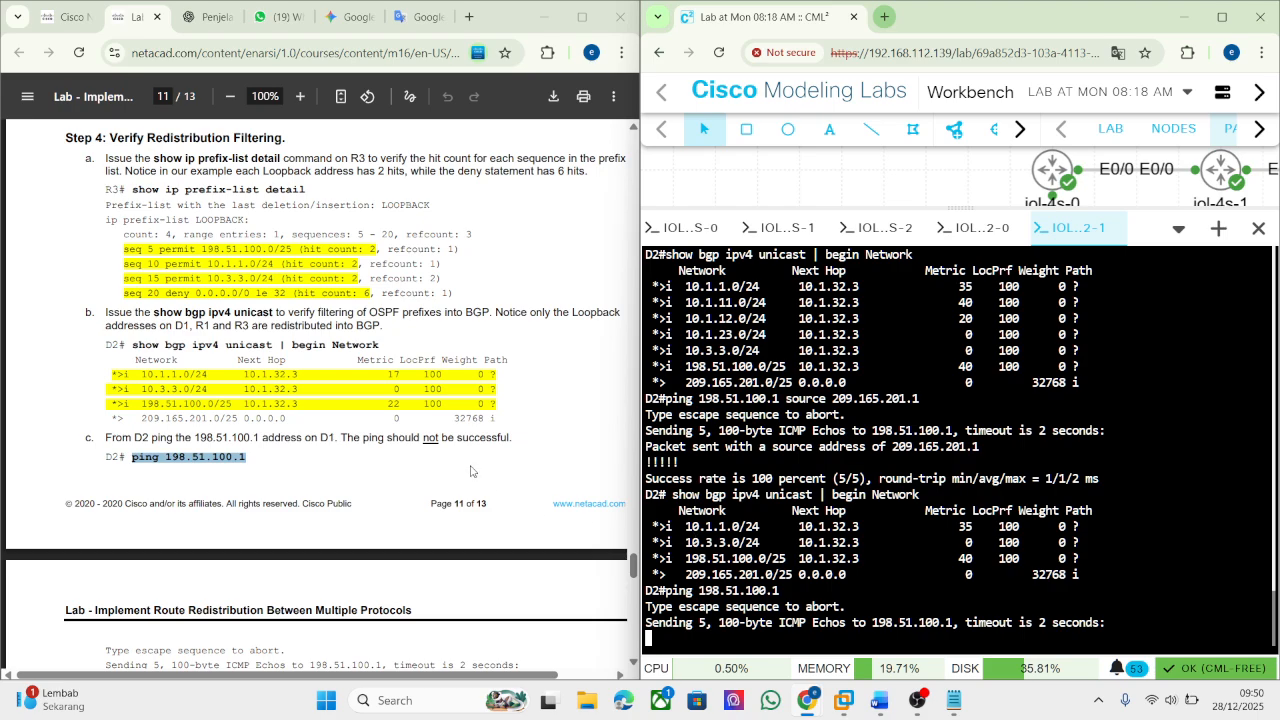
# Copy "ping 198.51.100.1 source 209.165.201.1" from Step 4d of the lab guide and run it in D2's console.
pyautogui.scroll(-3, 626, 477)
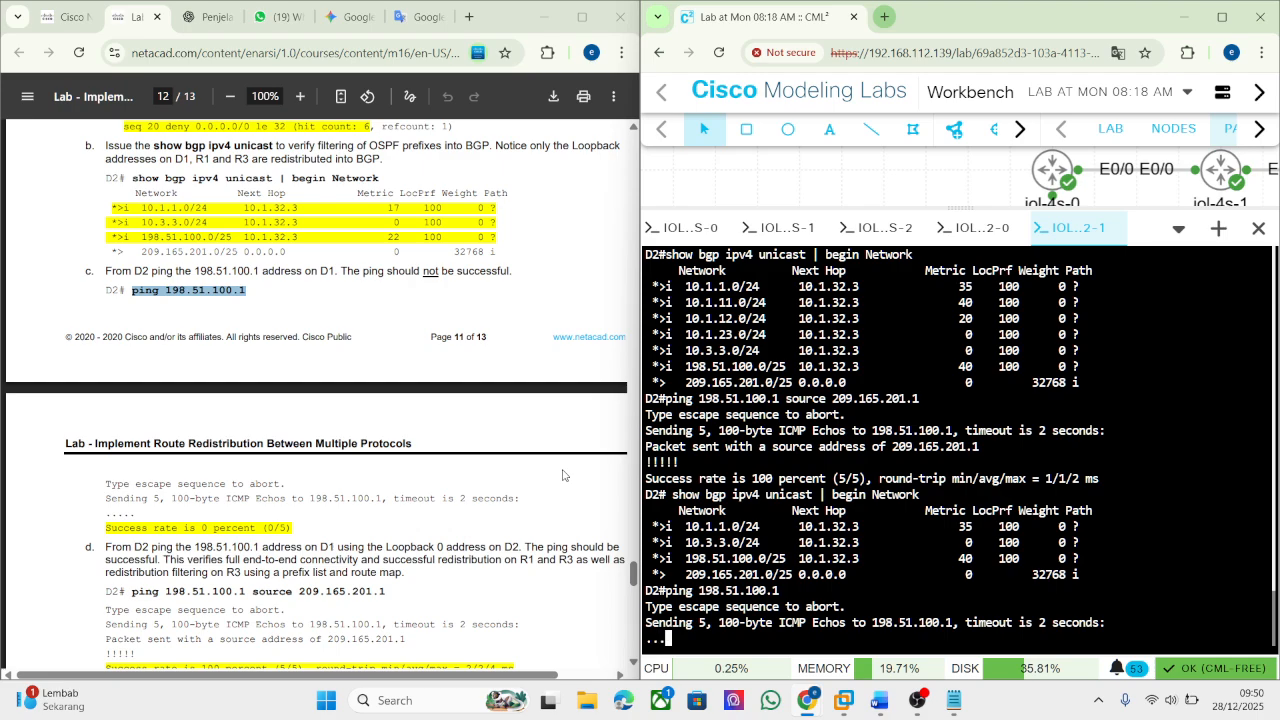
pyautogui.scroll(-3, 563, 475)
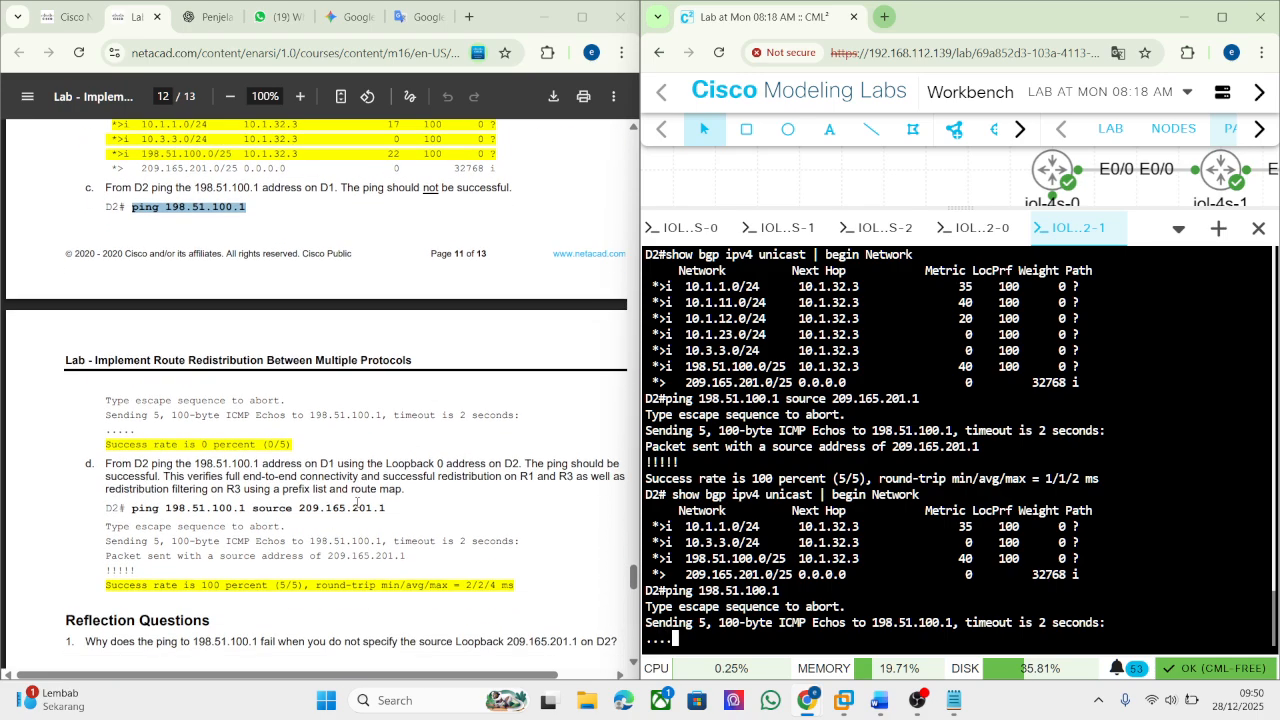
pyautogui.scroll(-2, 140, 515)
pyautogui.scroll(3, 519, 606)
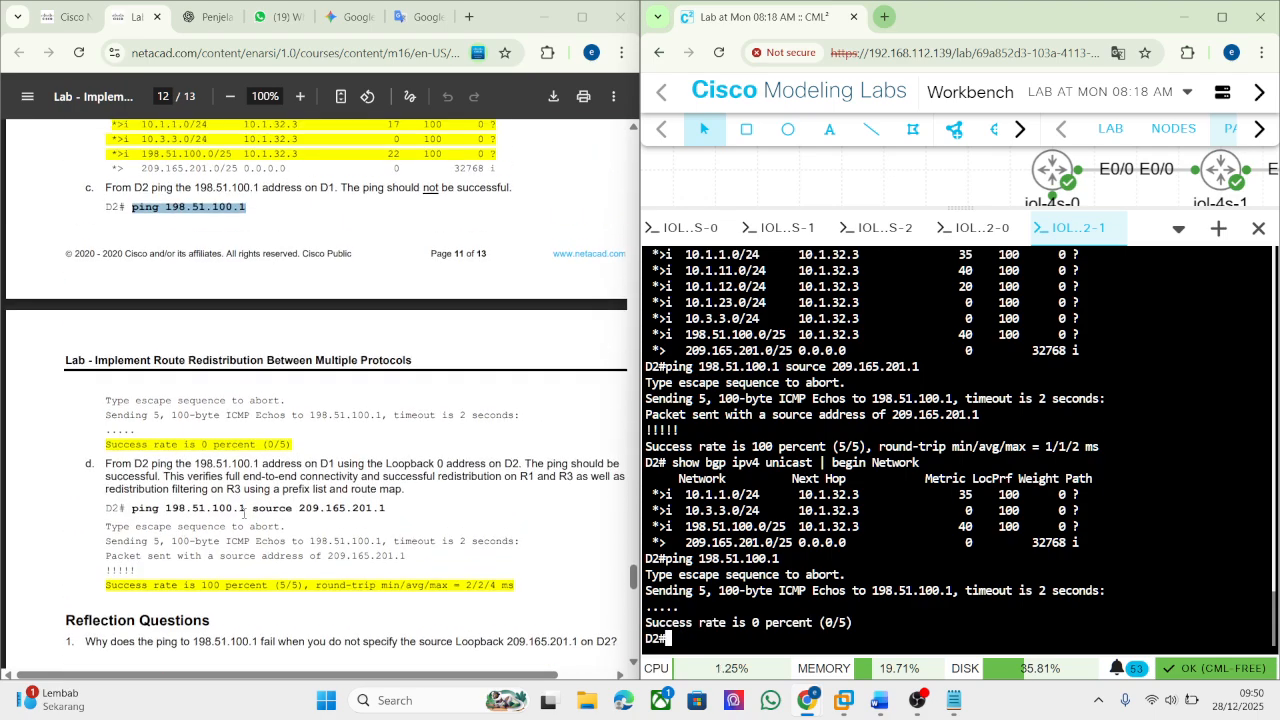
pyautogui.scroll(2, 232, 537)
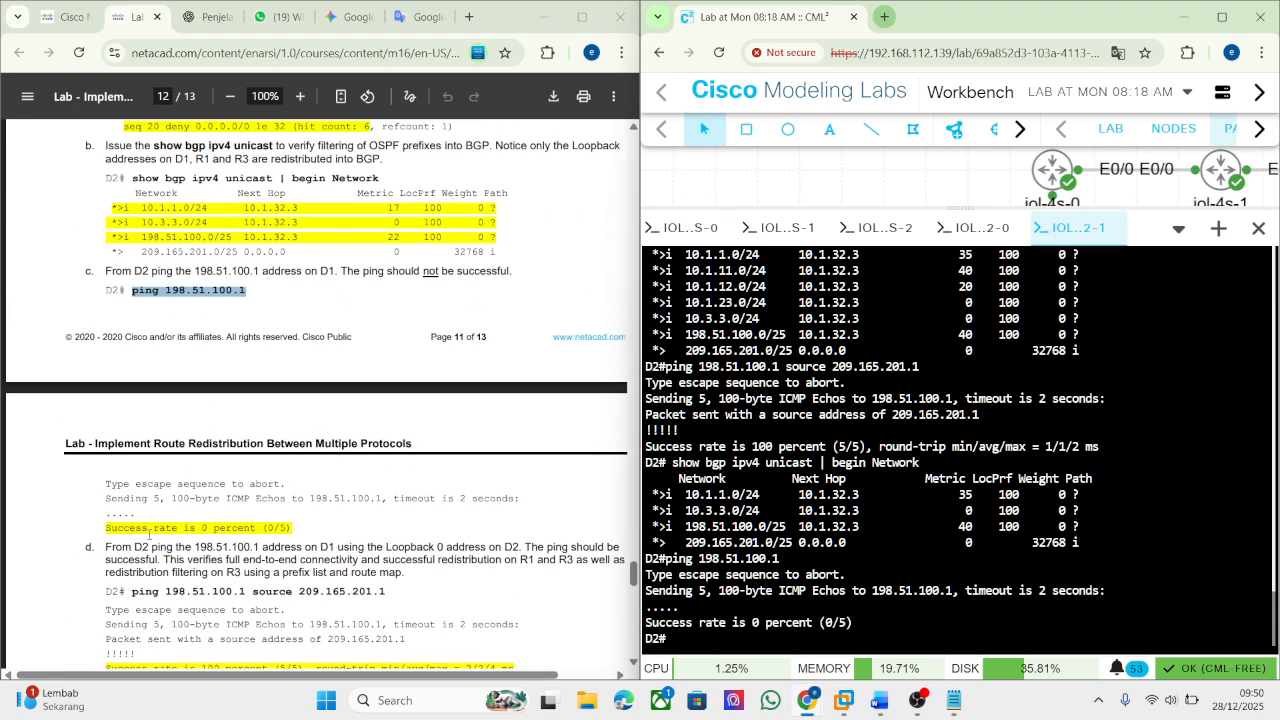
pyautogui.moveTo(131, 592); pyautogui.dragTo(386, 593)
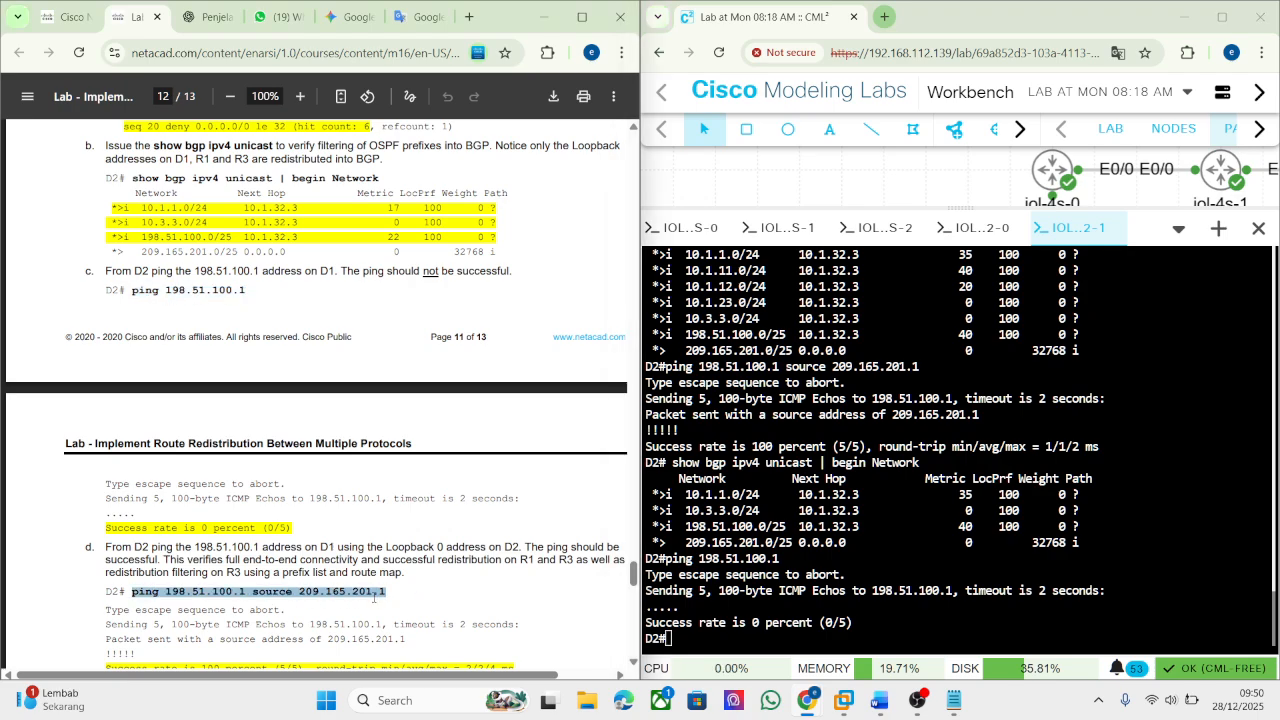
pyautogui.rightClick(374, 597)
pyautogui.click(470, 328)
pyautogui.rightClick(774, 527)
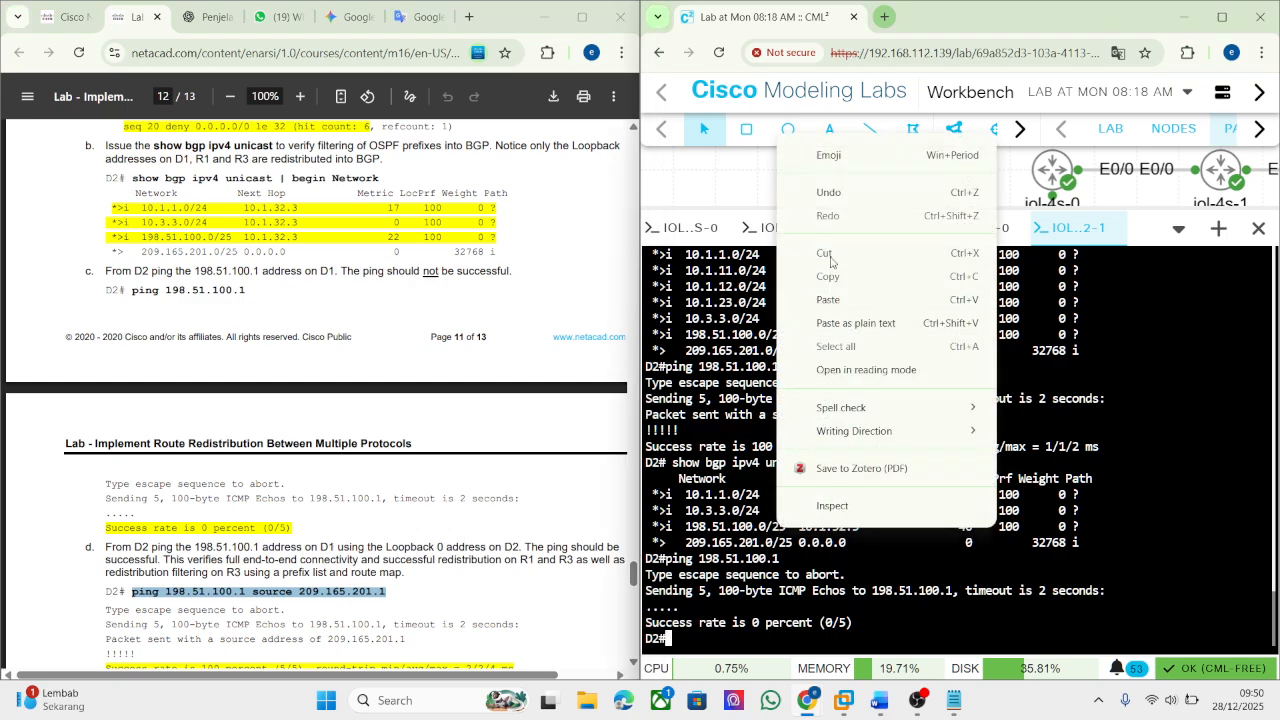
pyautogui.click(826, 300)
pyautogui.press('Return')
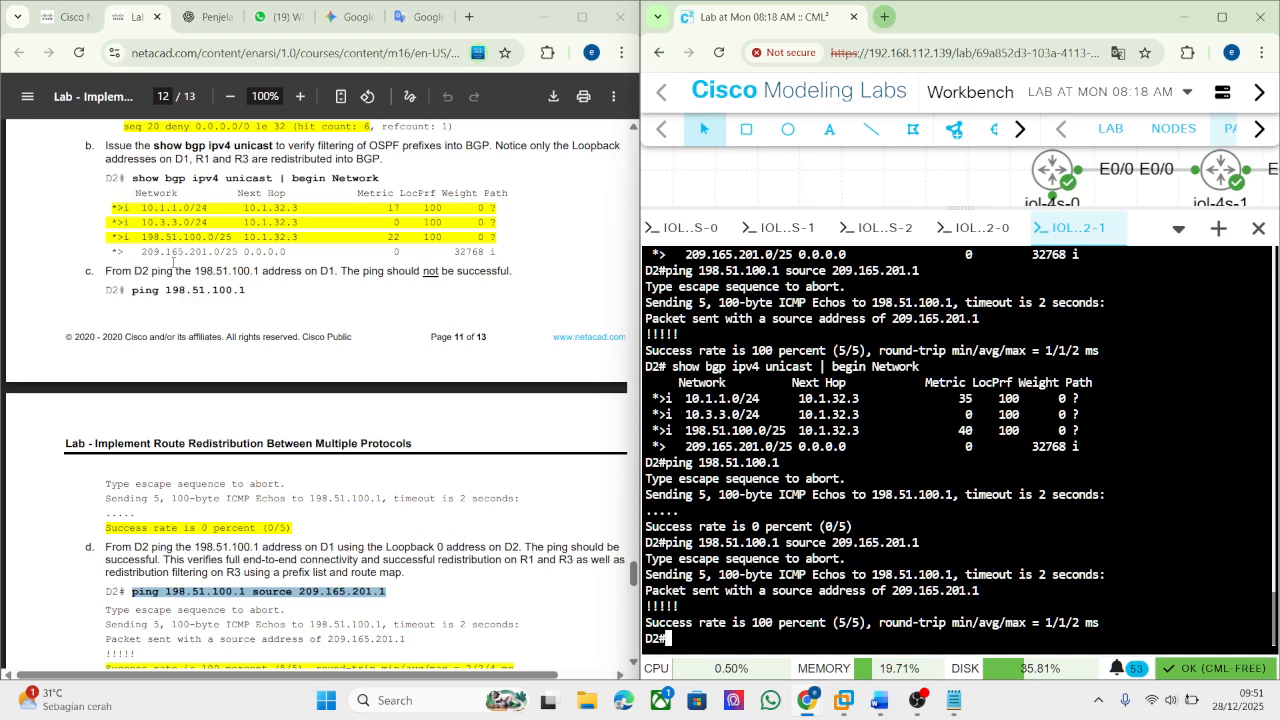
# Translate the Step 4c instruction on pinging 198.51.100.1 from D2 into Indonesian with Google Translate and read the translation.
pyautogui.moveTo(105, 271); pyautogui.dragTo(520, 274)
pyautogui.rightClick(468, 275)
pyautogui.click(500, 291)
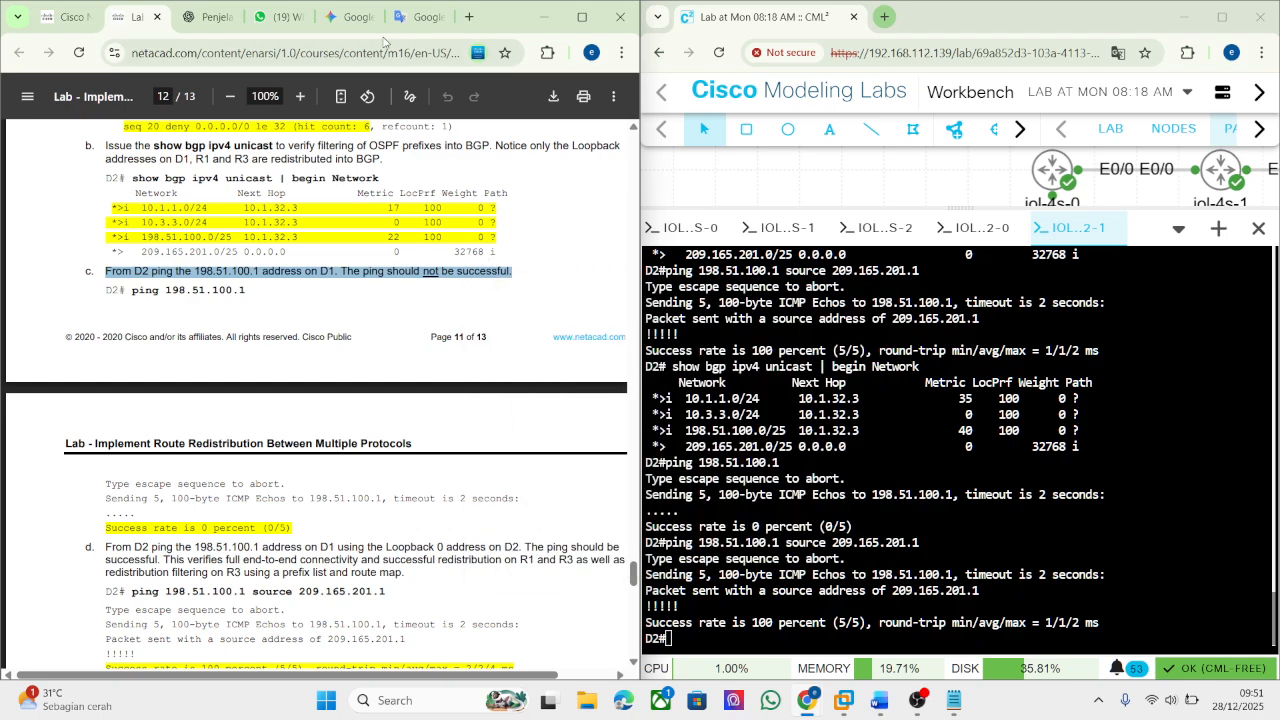
pyautogui.click(414, 20)
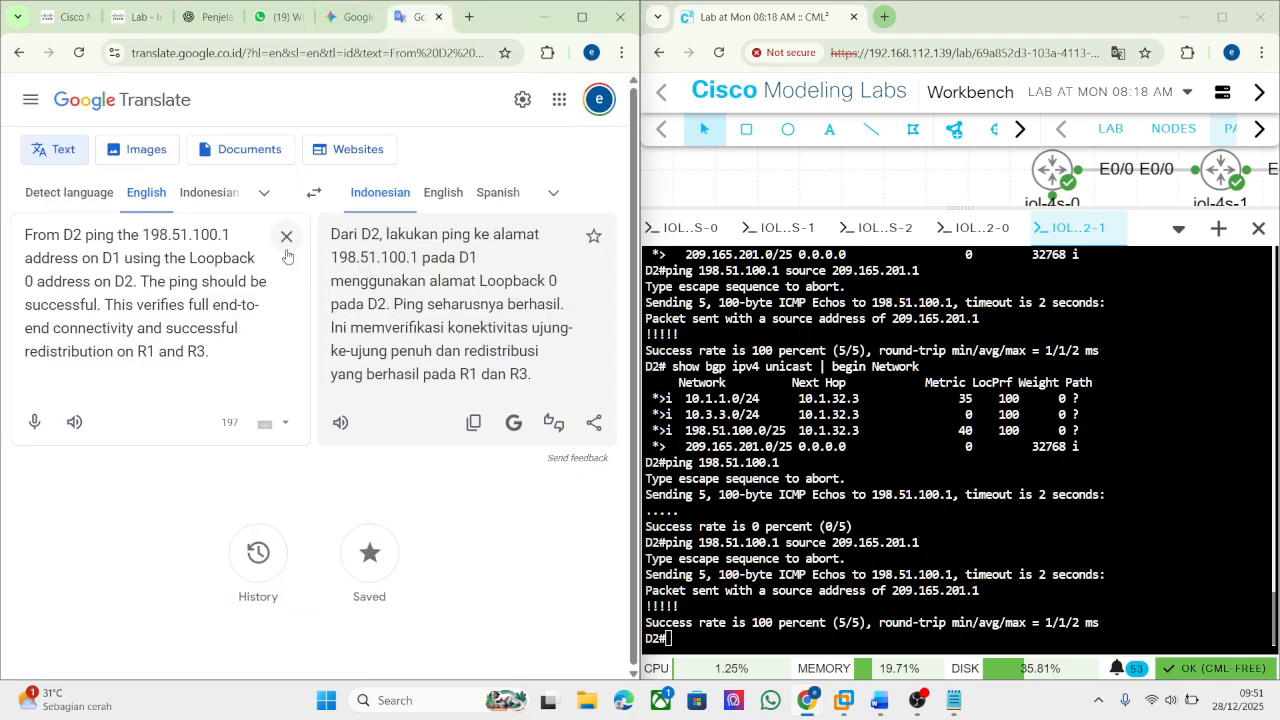
pyautogui.click(287, 240)
pyautogui.hotkey('ctrl', 'v')
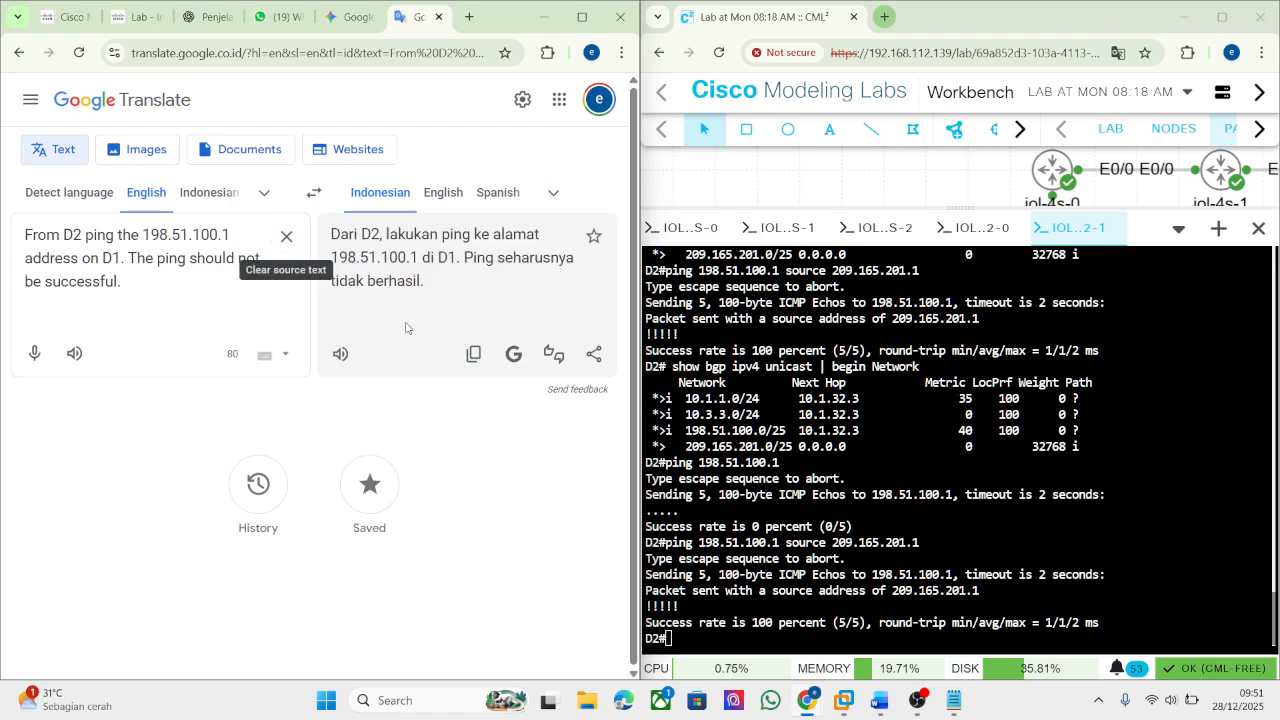
pyautogui.tripleClick(420, 268)
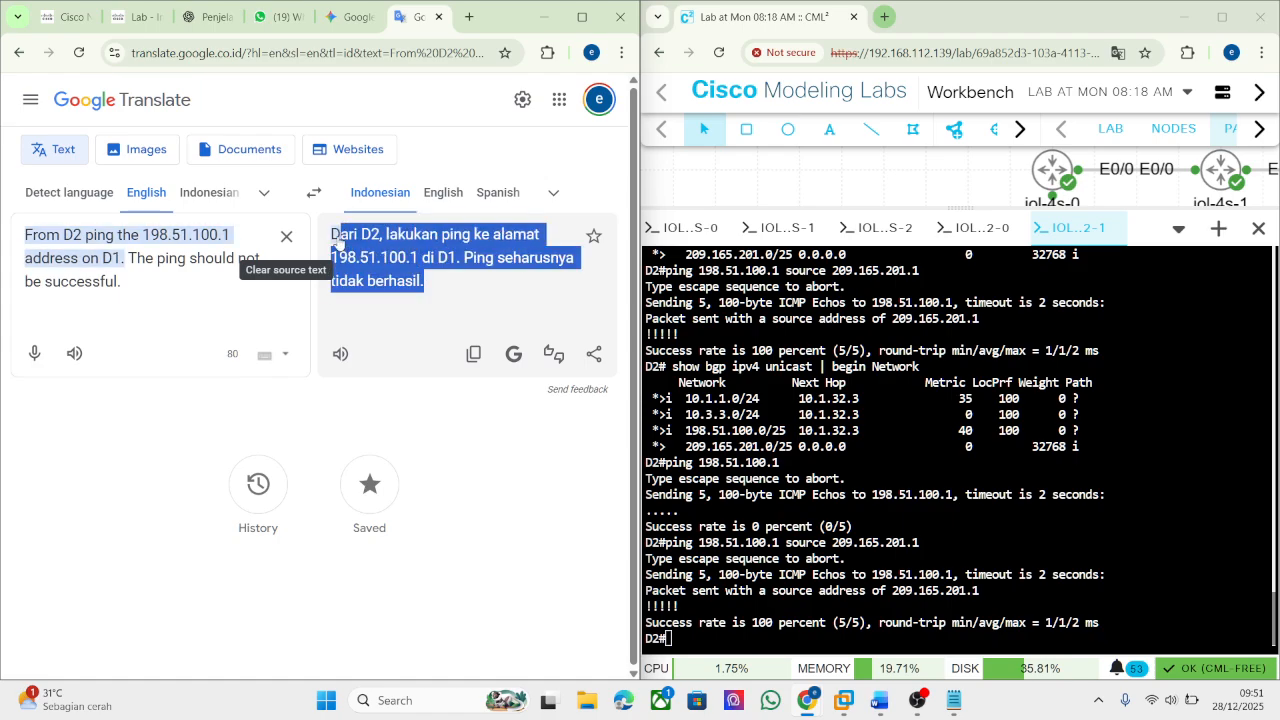
# Return to the lab guide, maximize its window, and review it from the Reflection Questions back to the Part 1 basic settings.
pyautogui.click(187, 24)
pyautogui.click(136, 20)
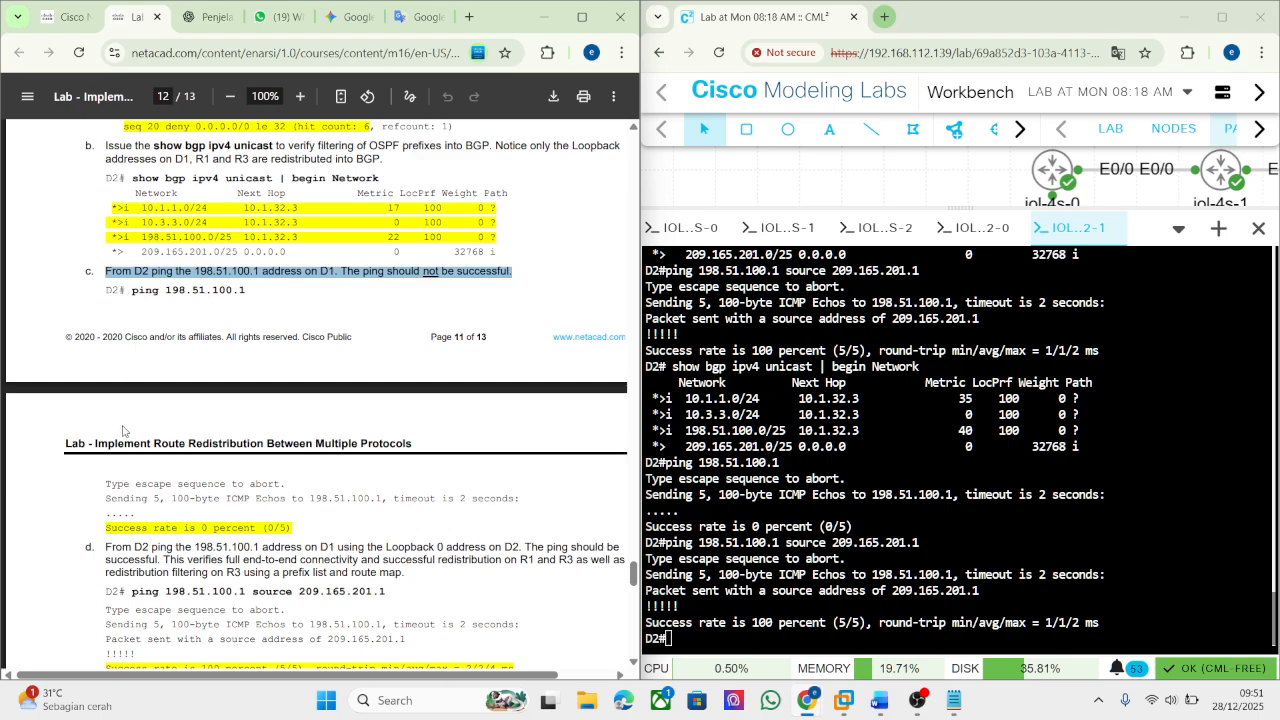
pyautogui.scroll(-2, 124, 543)
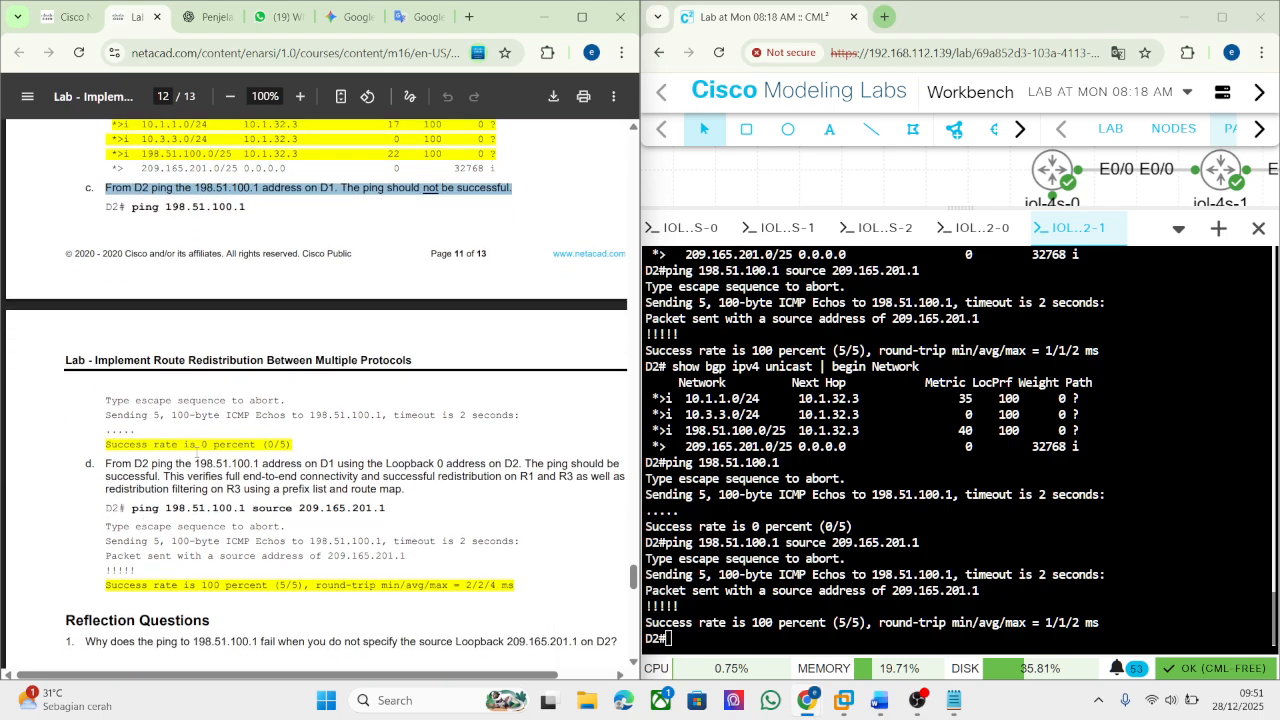
pyautogui.scroll(-5, 197, 460)
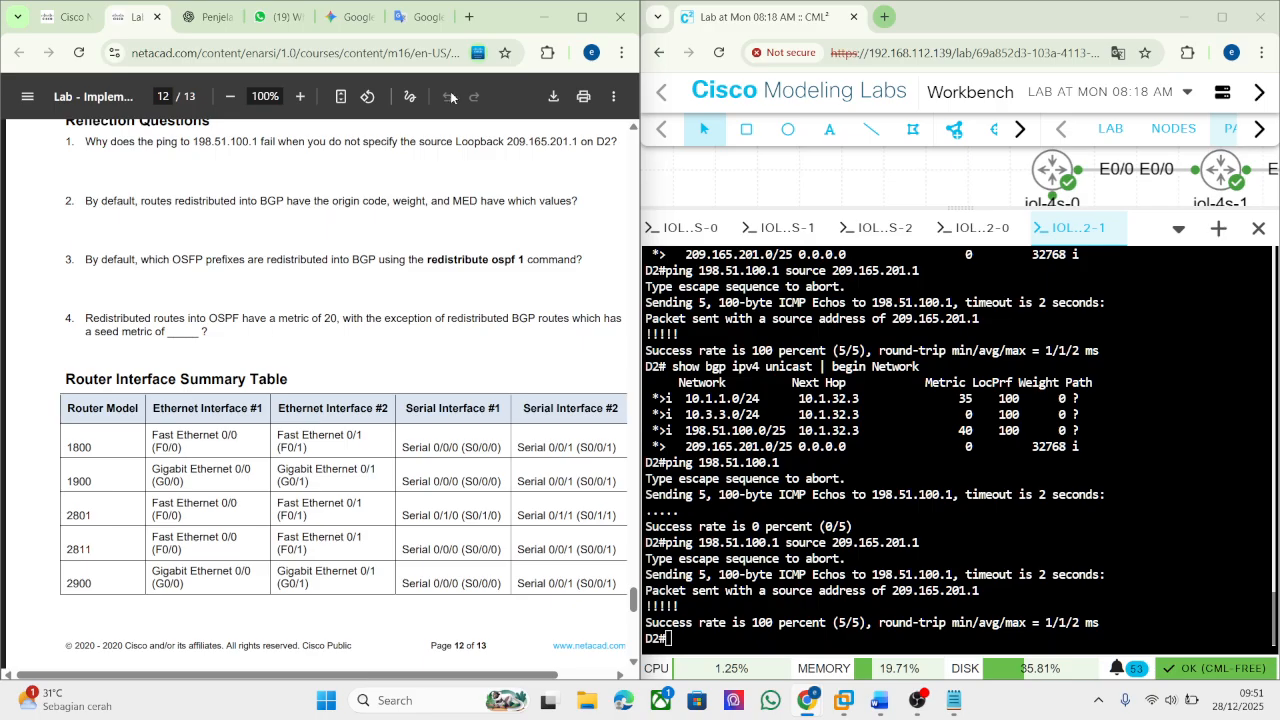
pyautogui.click(582, 17)
pyautogui.scroll(12, 377, 324)
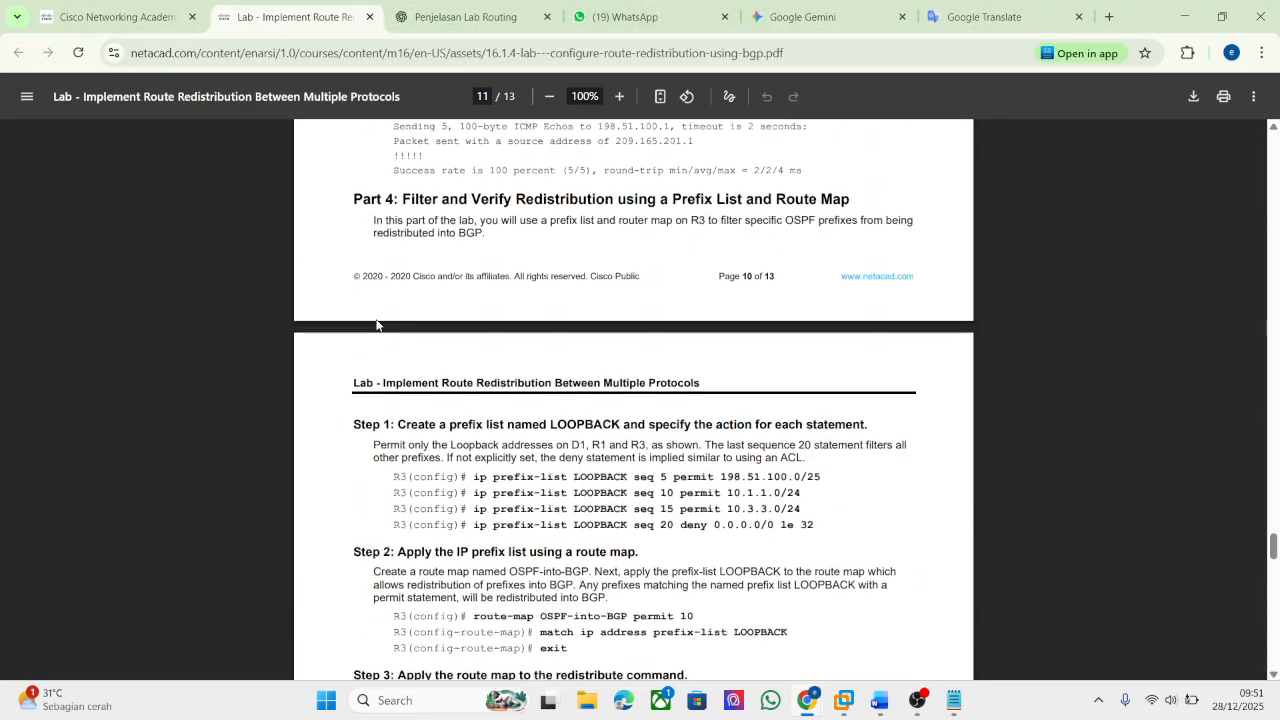
pyautogui.scroll(12, 377, 324)
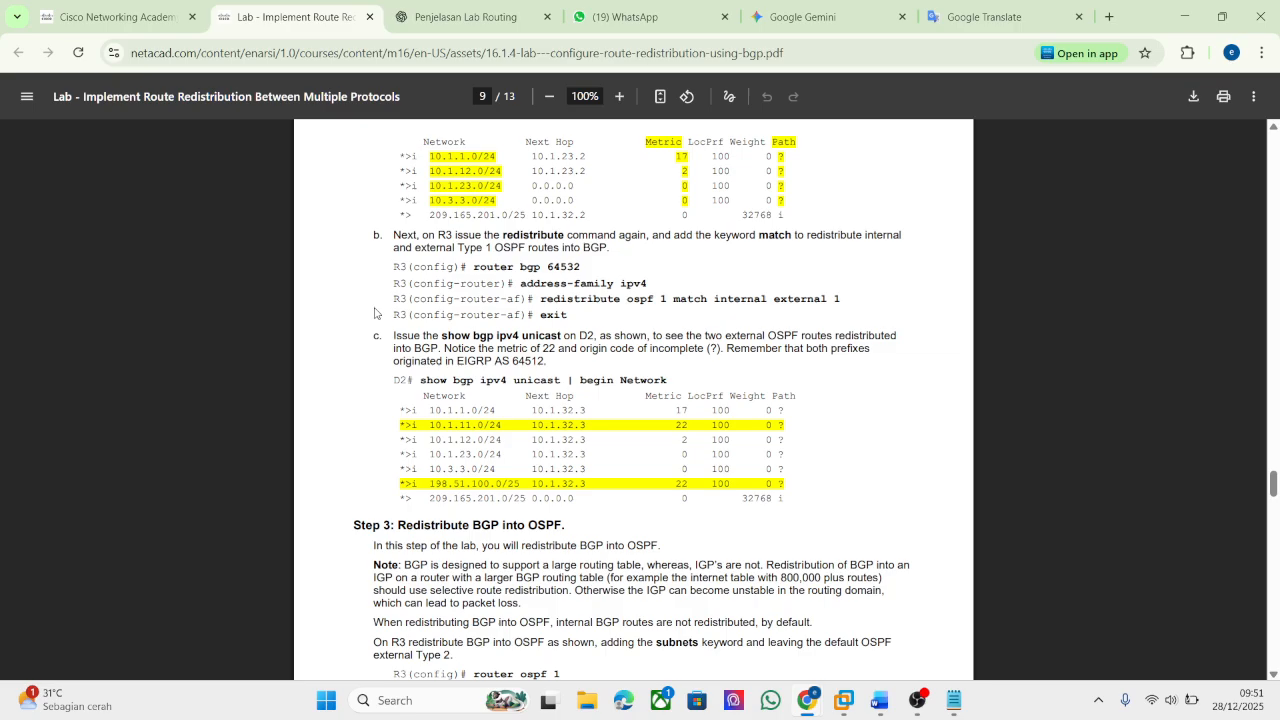
pyautogui.scroll(15, 375, 313)
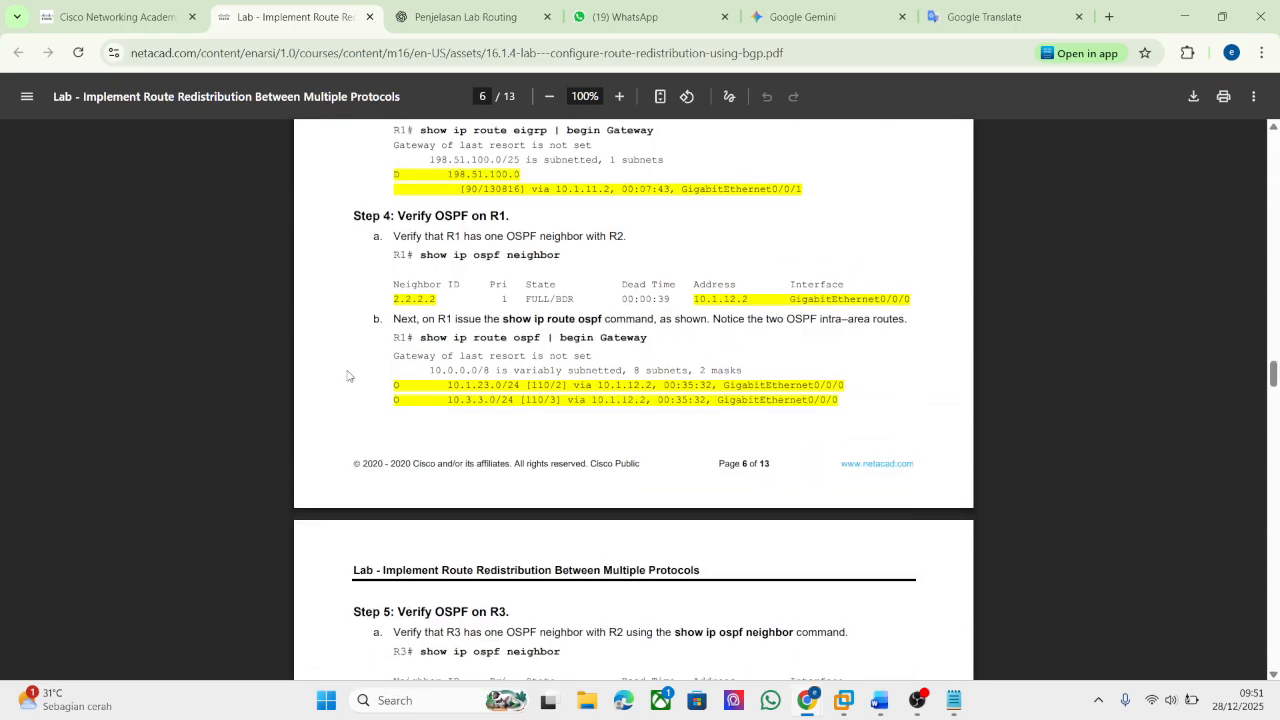
pyautogui.scroll(12, 348, 376)
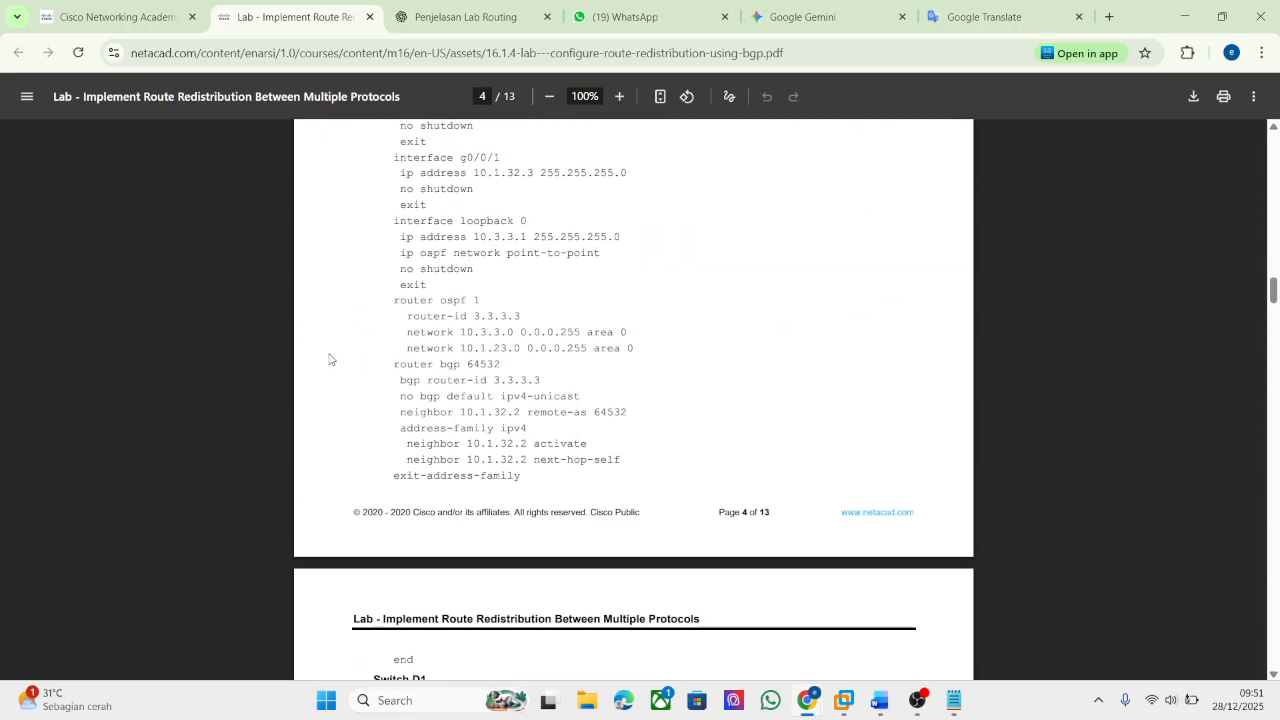
pyautogui.scroll(10, 332, 350)
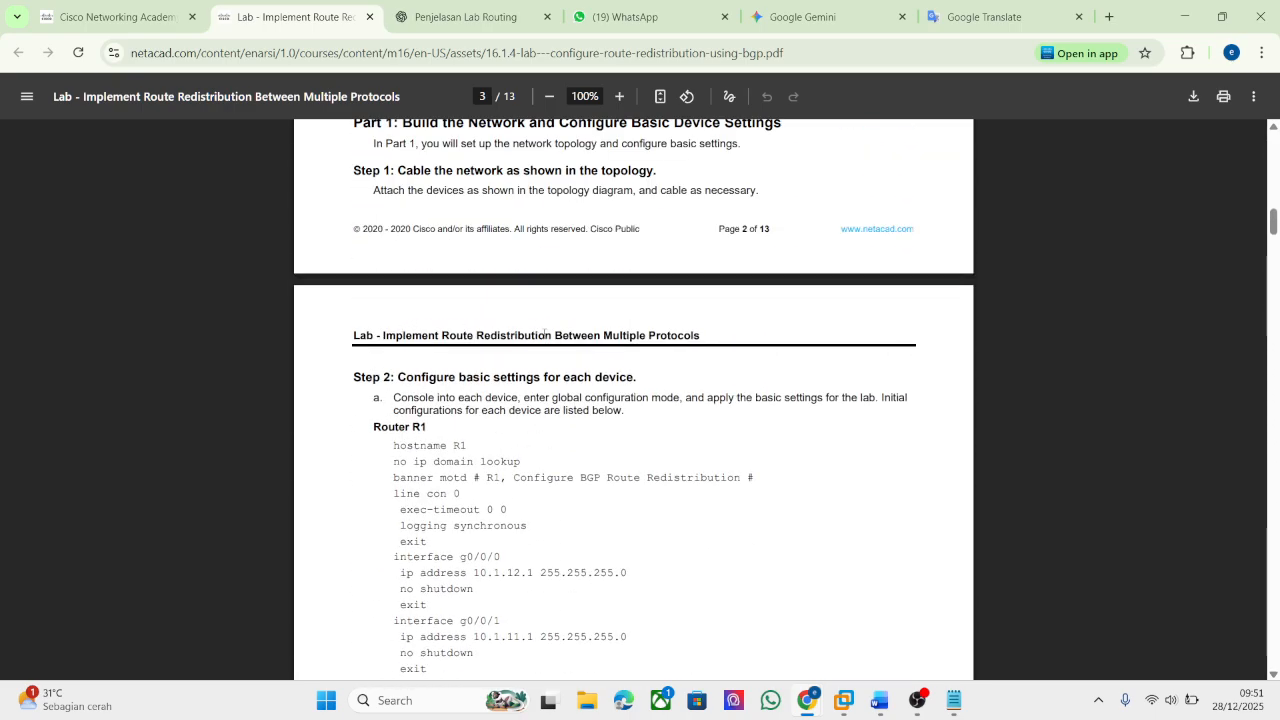
pyautogui.click(918, 700)
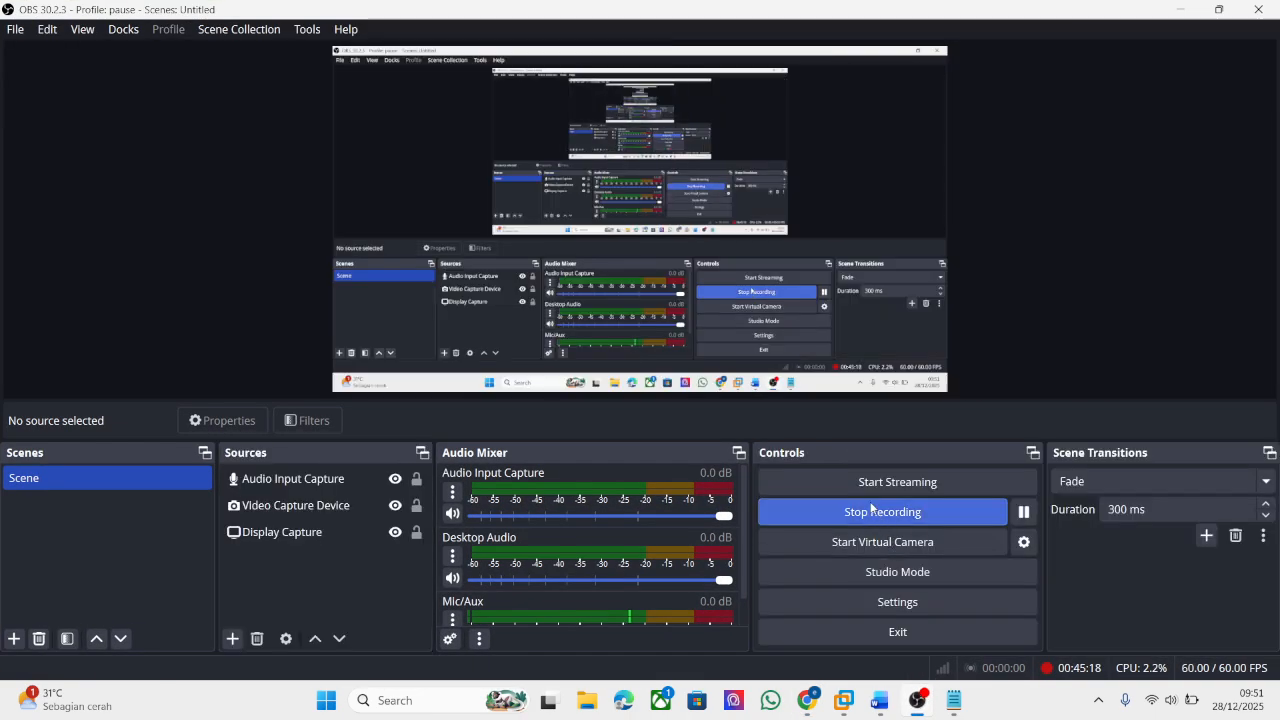